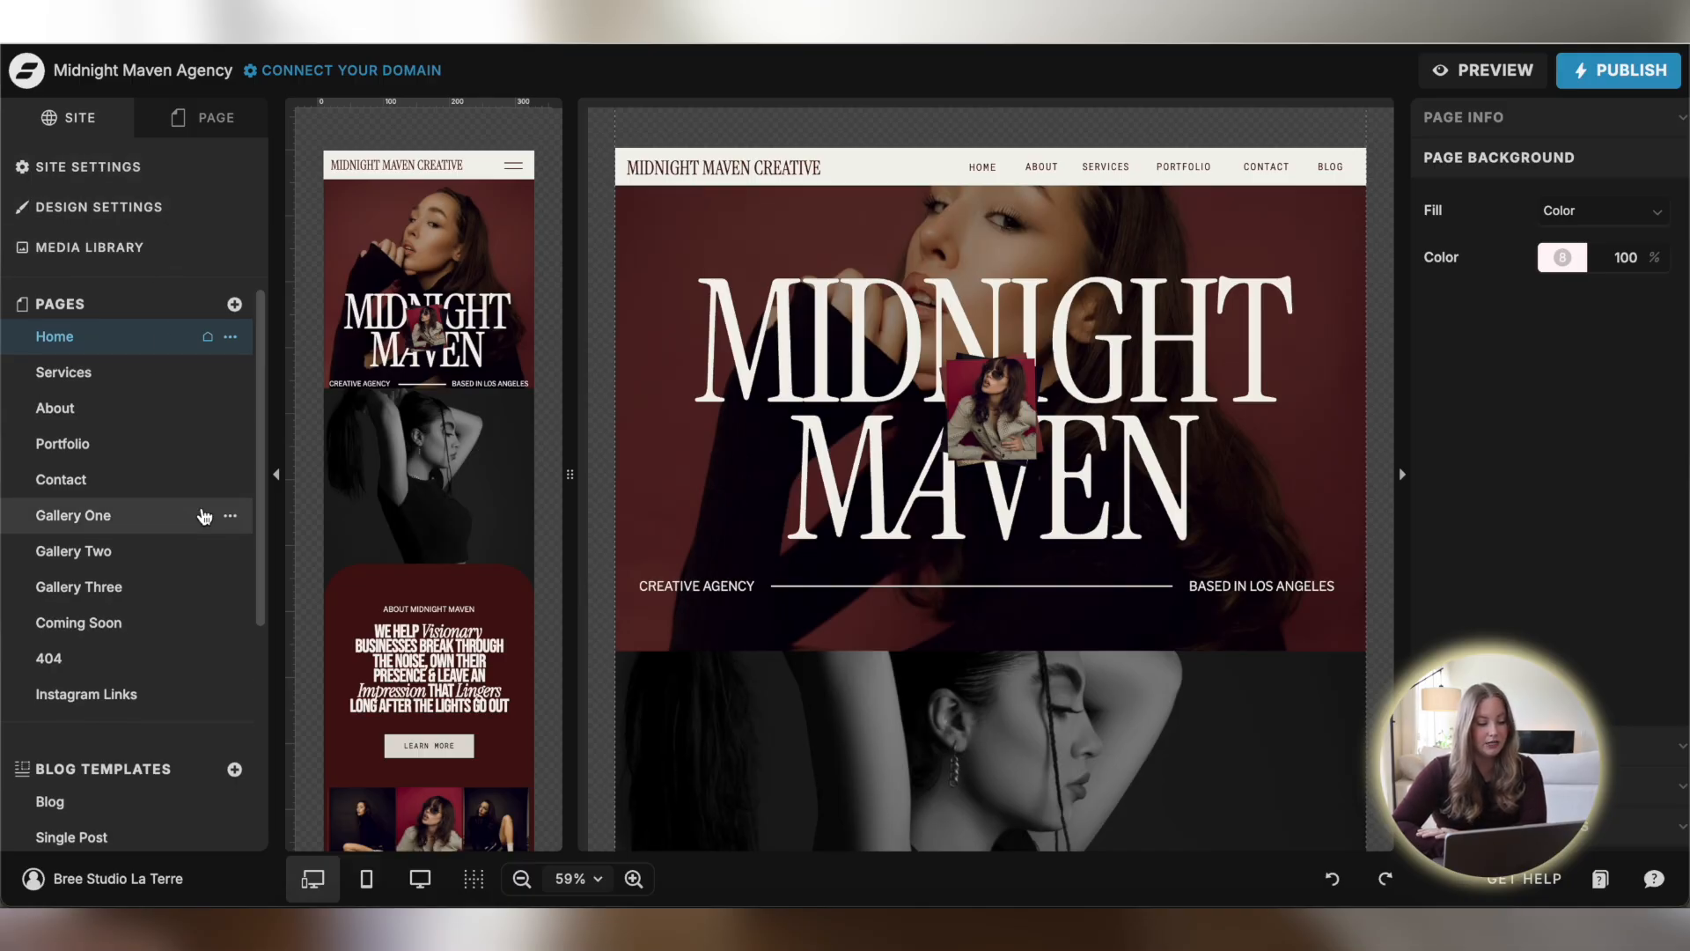
# Look through the site's list of pages, blog templates, site canvases and canvas sets
pyautogui.scroll(-3, 204, 517)
pyautogui.scroll(-3, 141, 594)
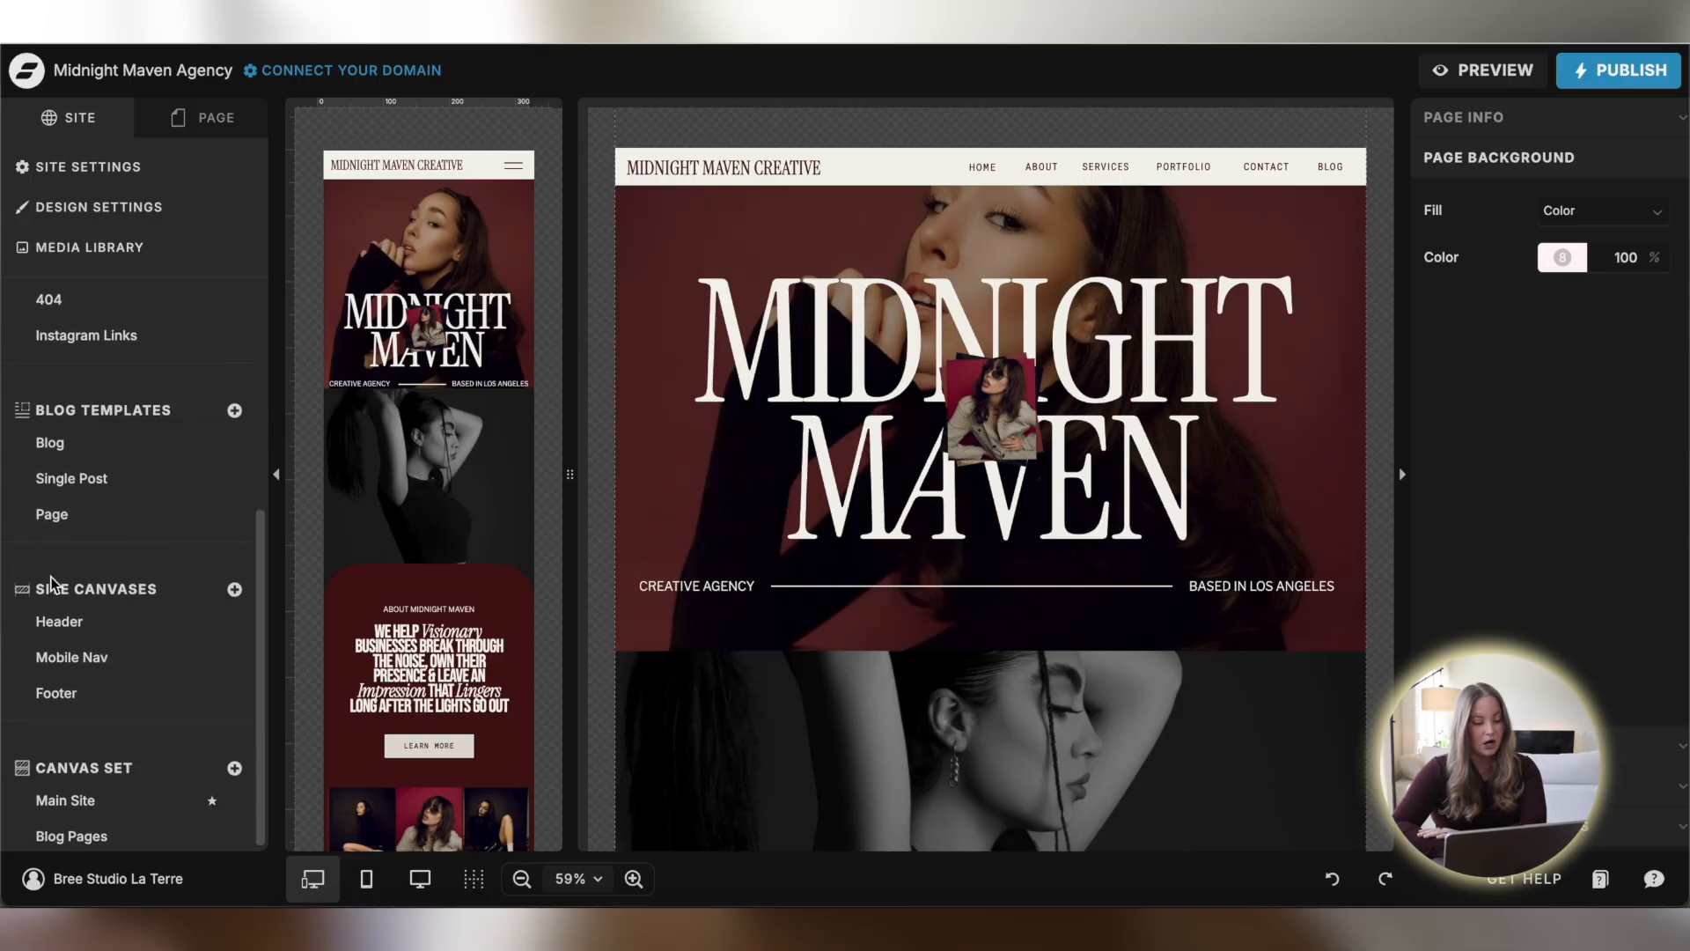
pyautogui.scroll(-1, 156, 635)
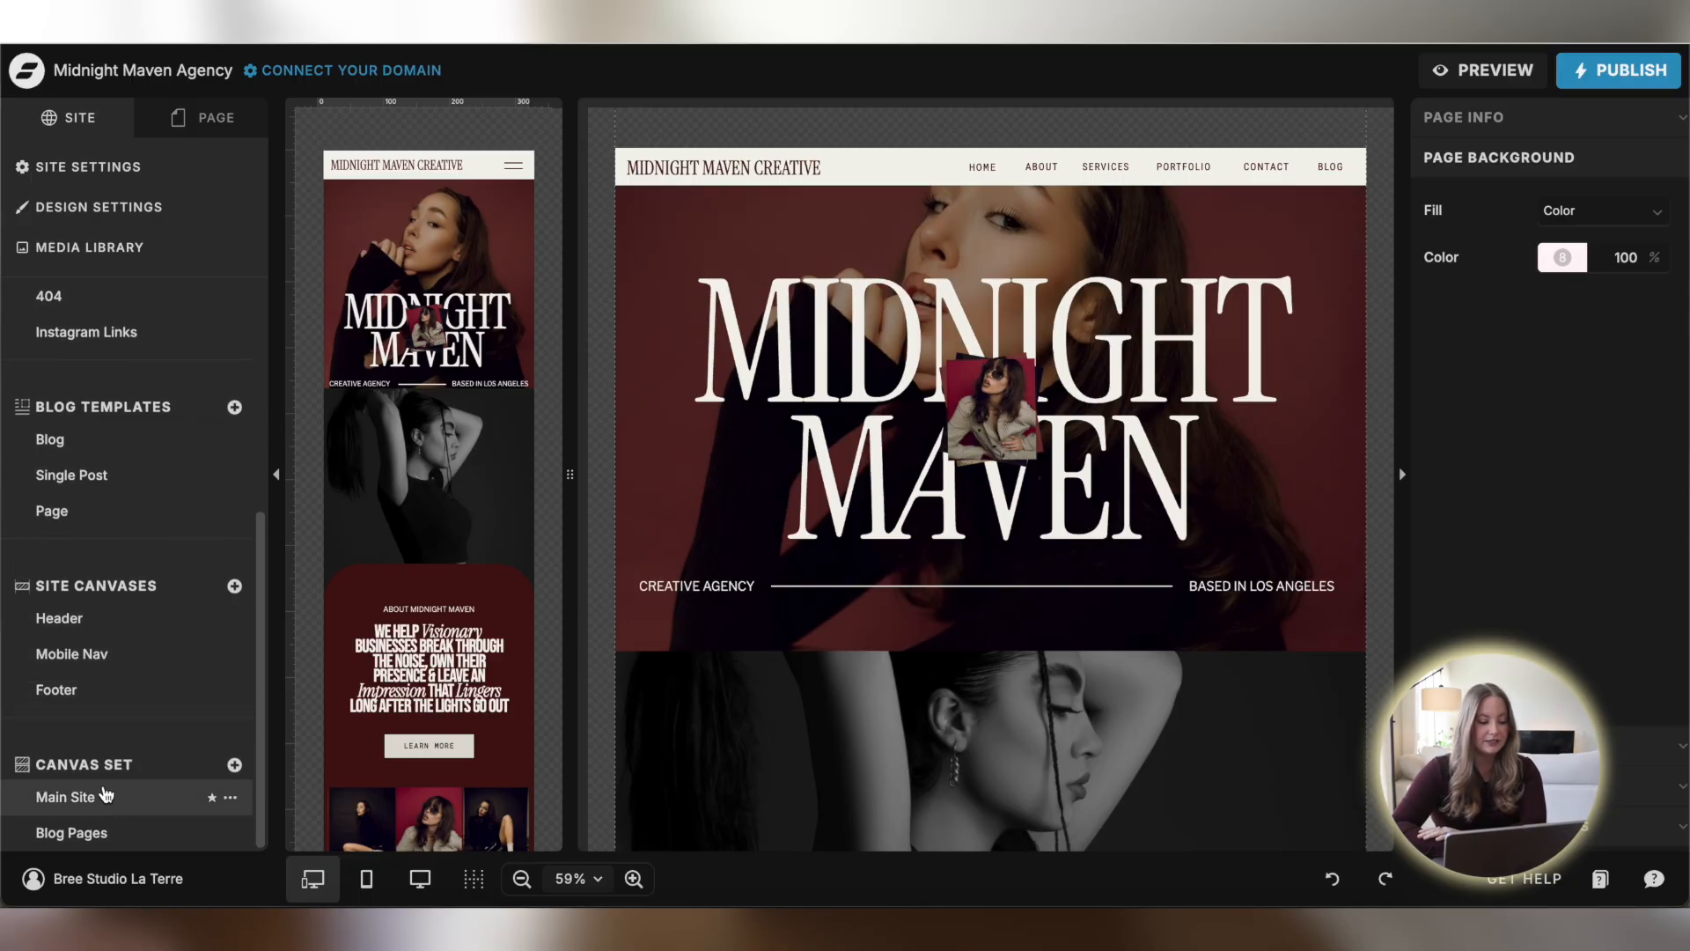
pyautogui.scroll(6, 150, 594)
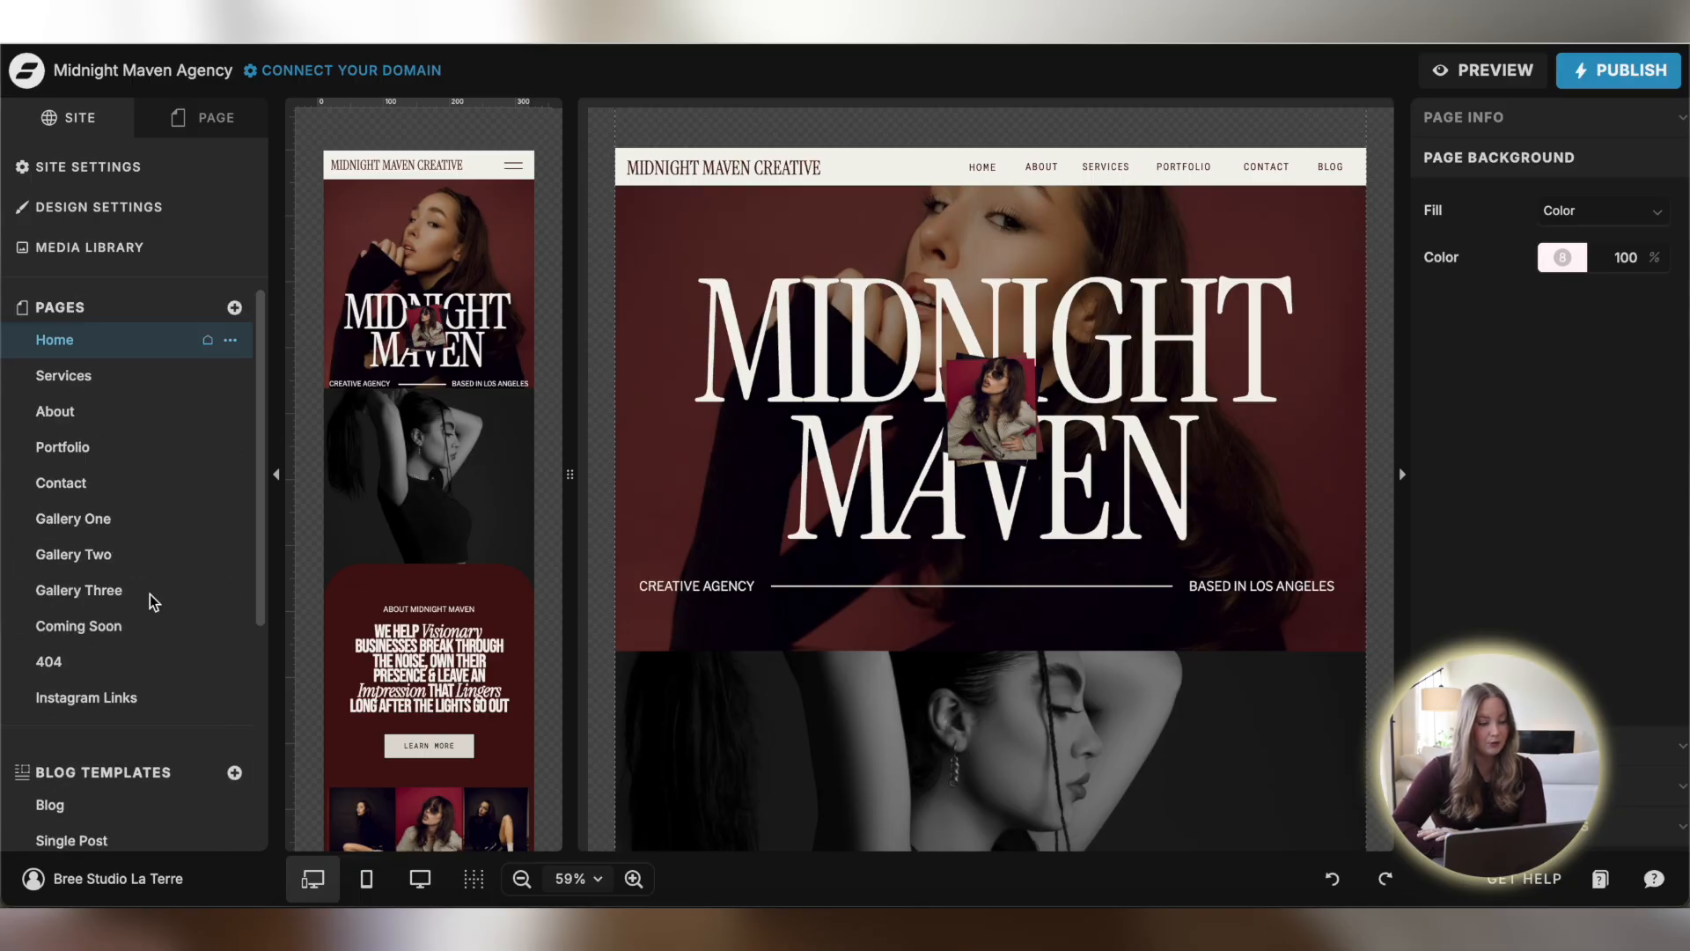
# Review the site information, blog, social and integrations sections of the site settings
pyautogui.click(127, 167)
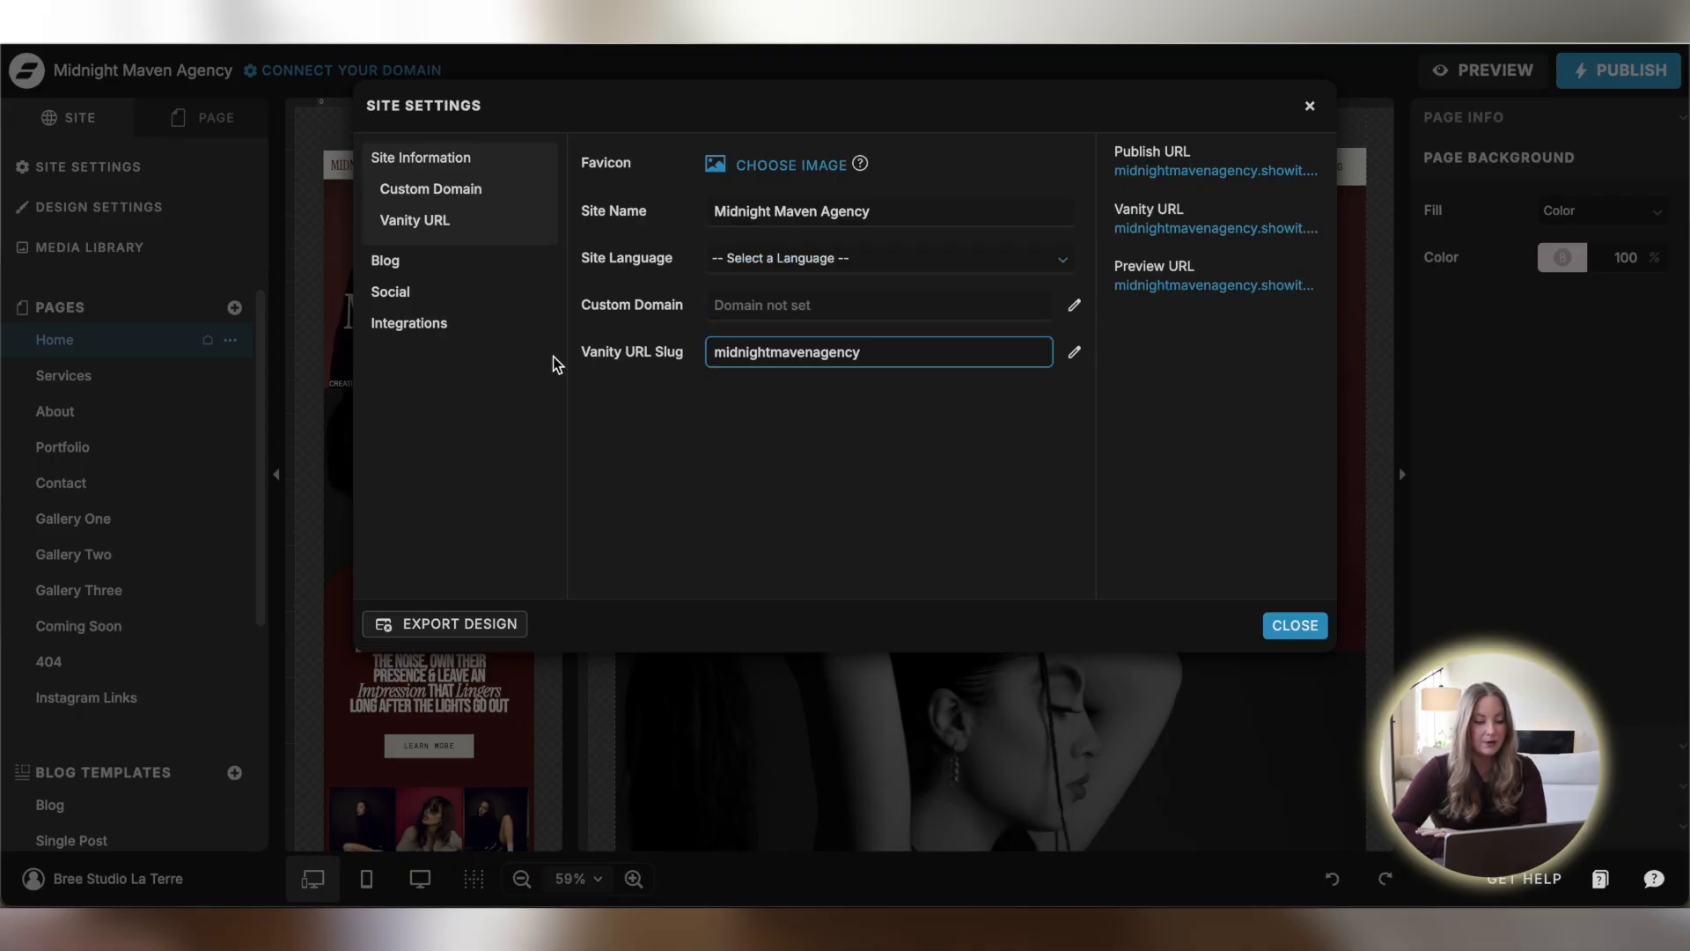
pyautogui.click(389, 262)
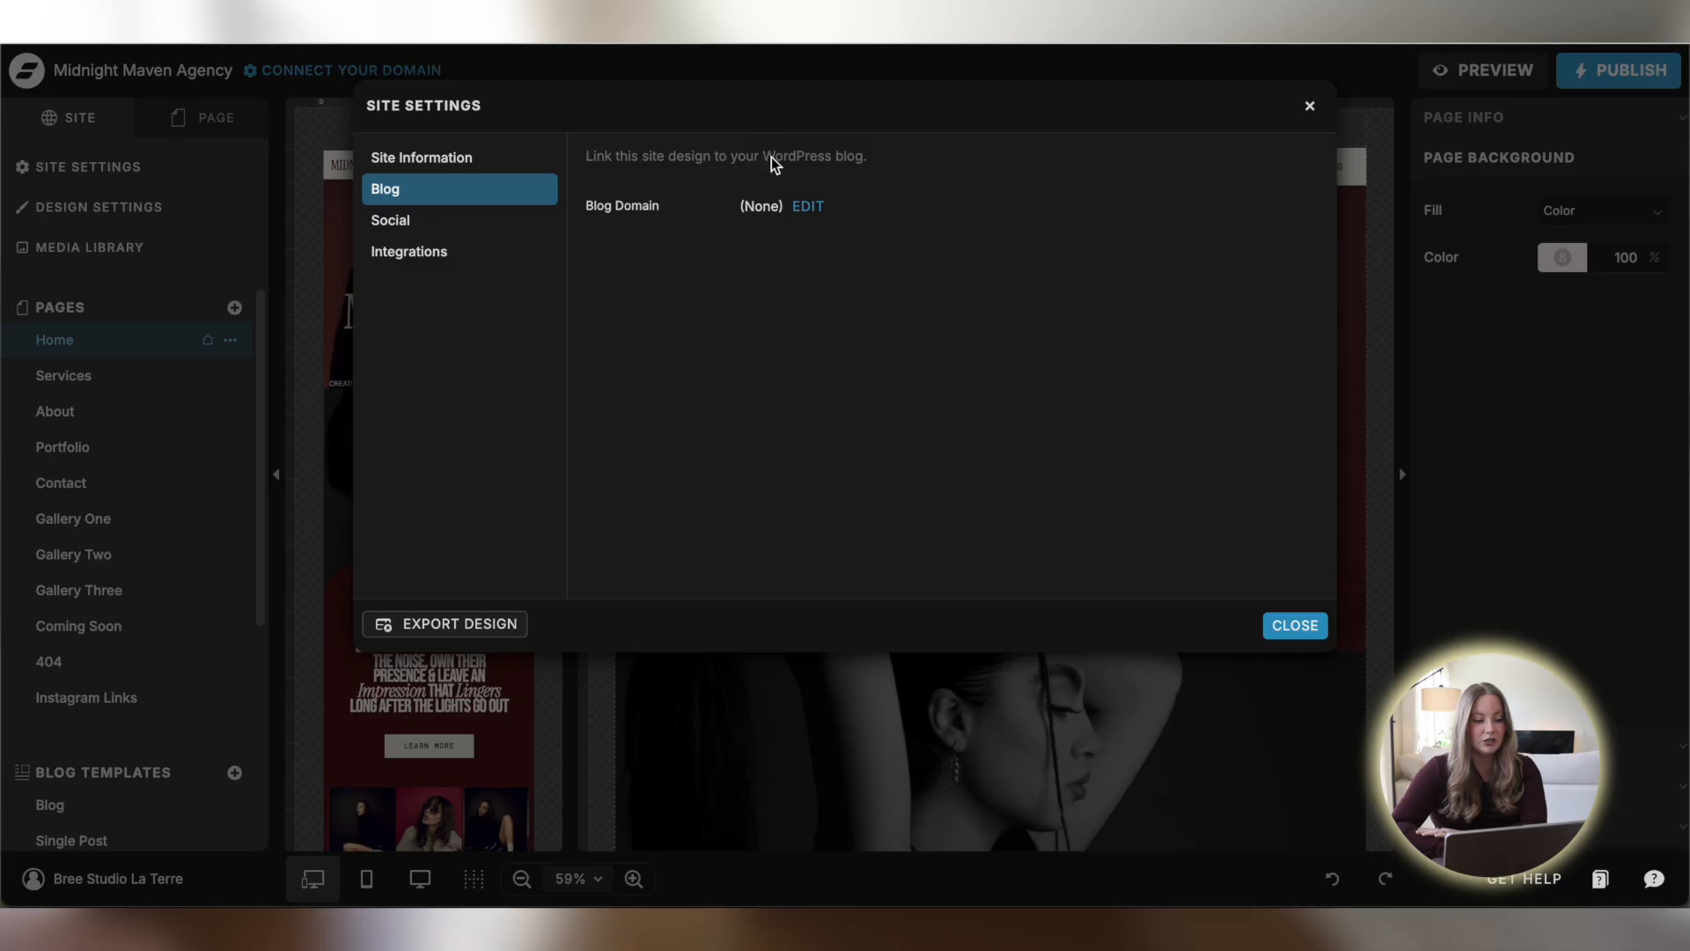
pyautogui.click(412, 226)
pyautogui.click(412, 253)
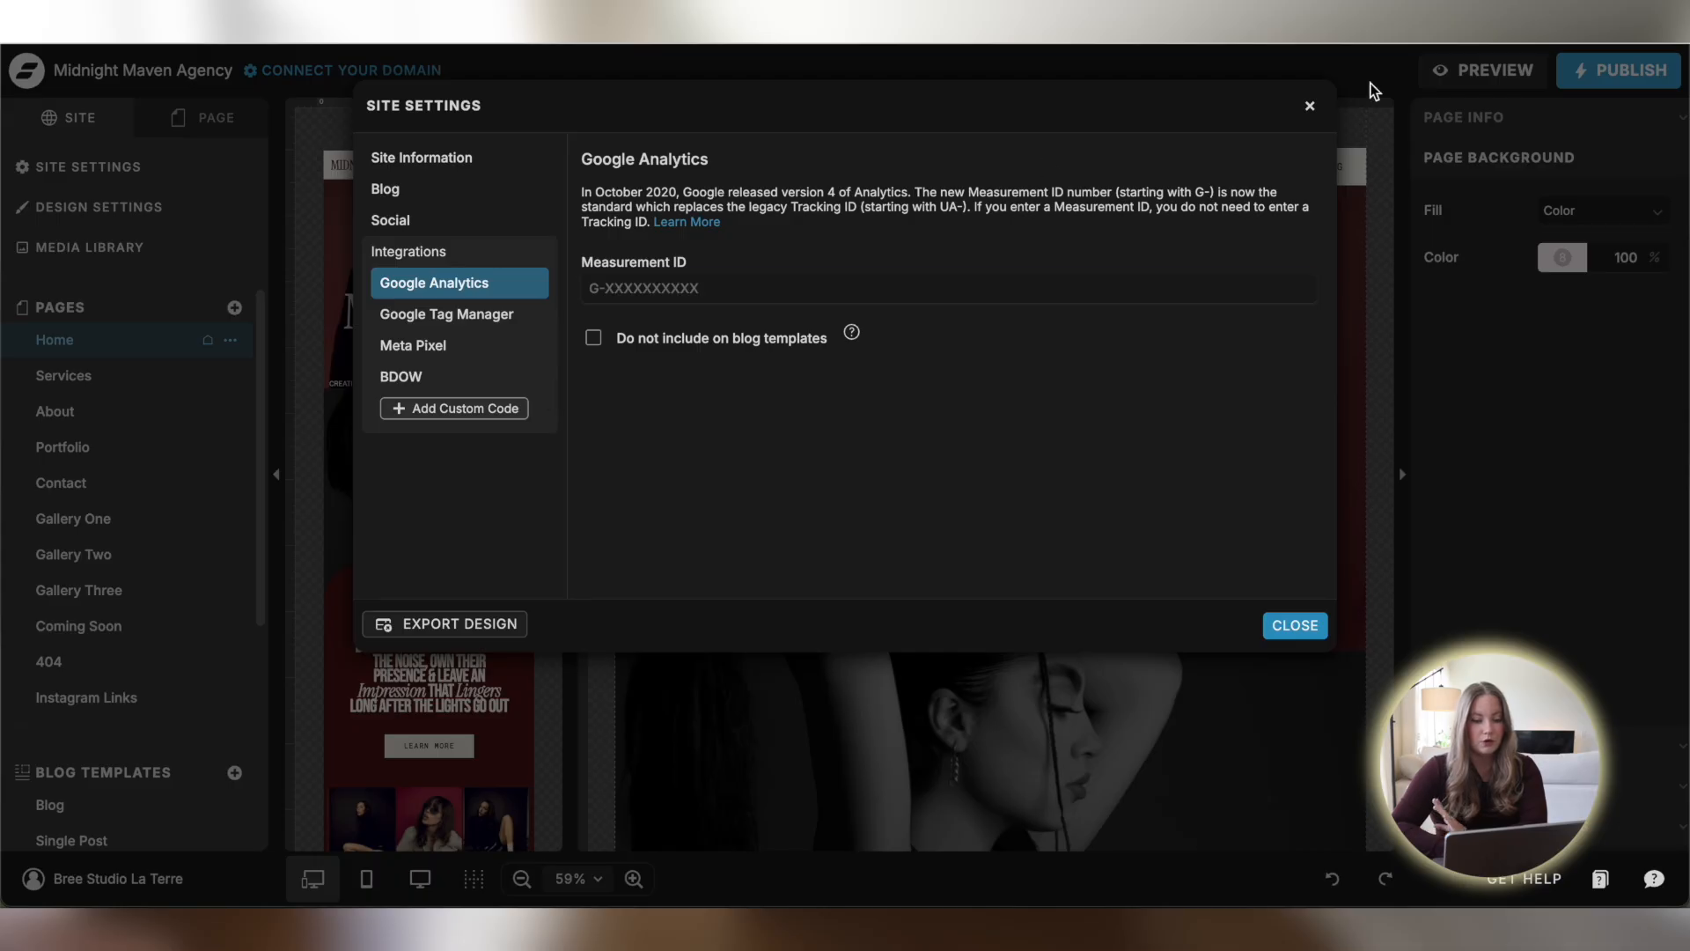
pyautogui.click(1311, 106)
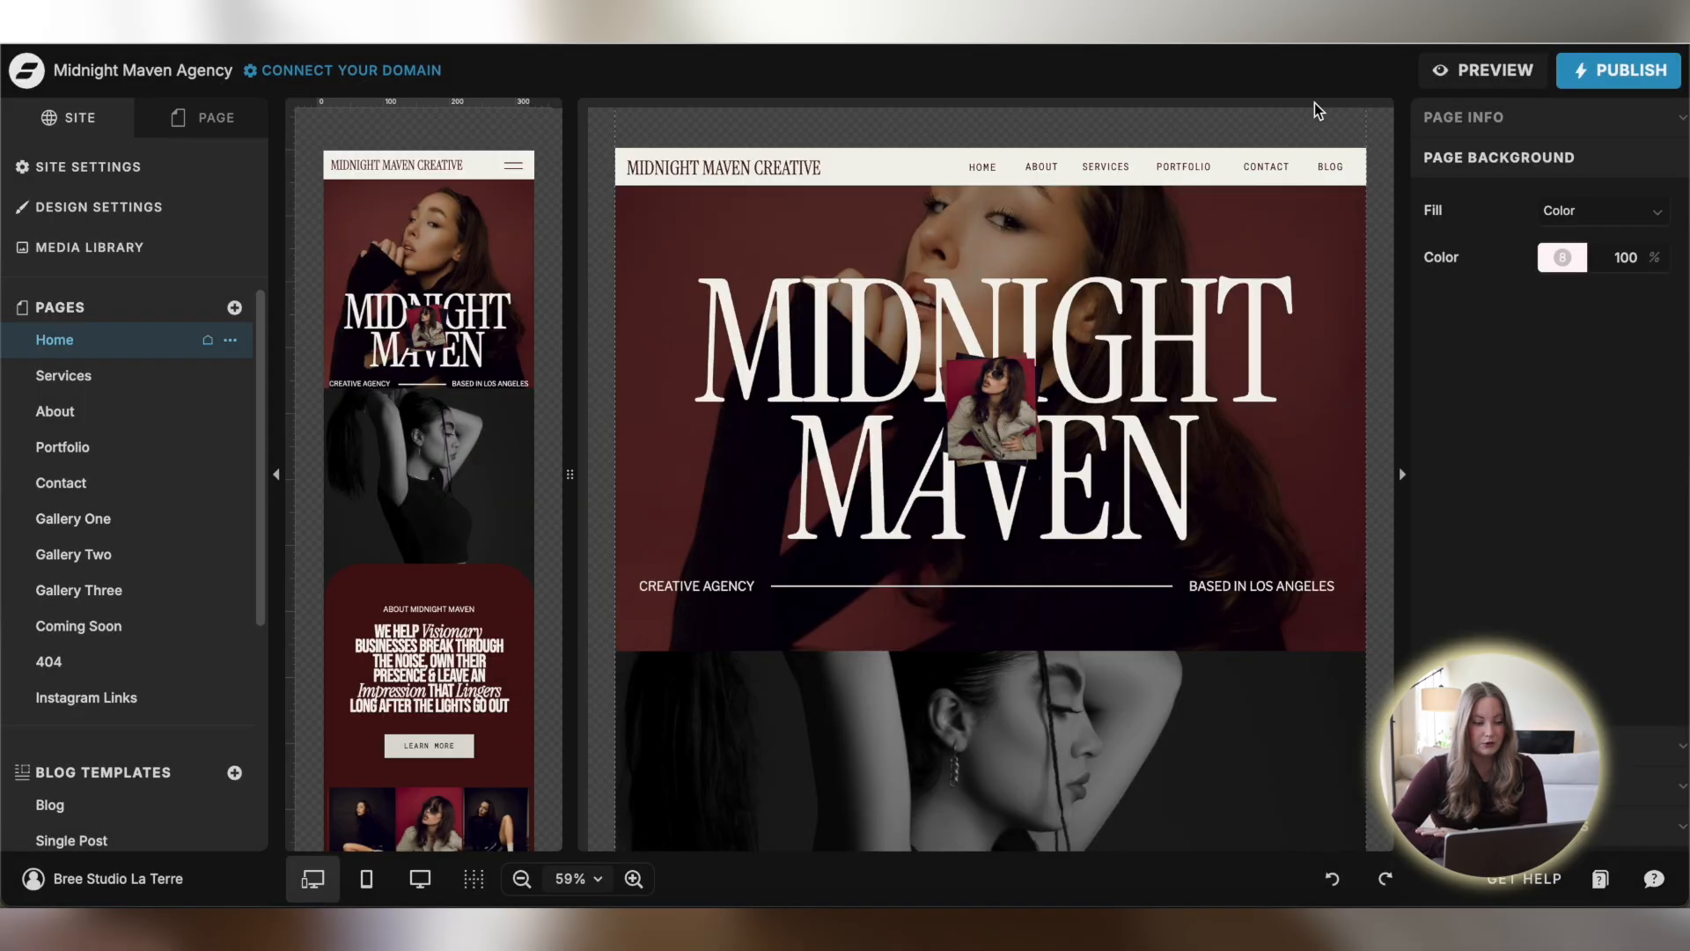
# In the design settings, try the lighter red C25151 as color 2 of the palette
pyautogui.click(128, 206)
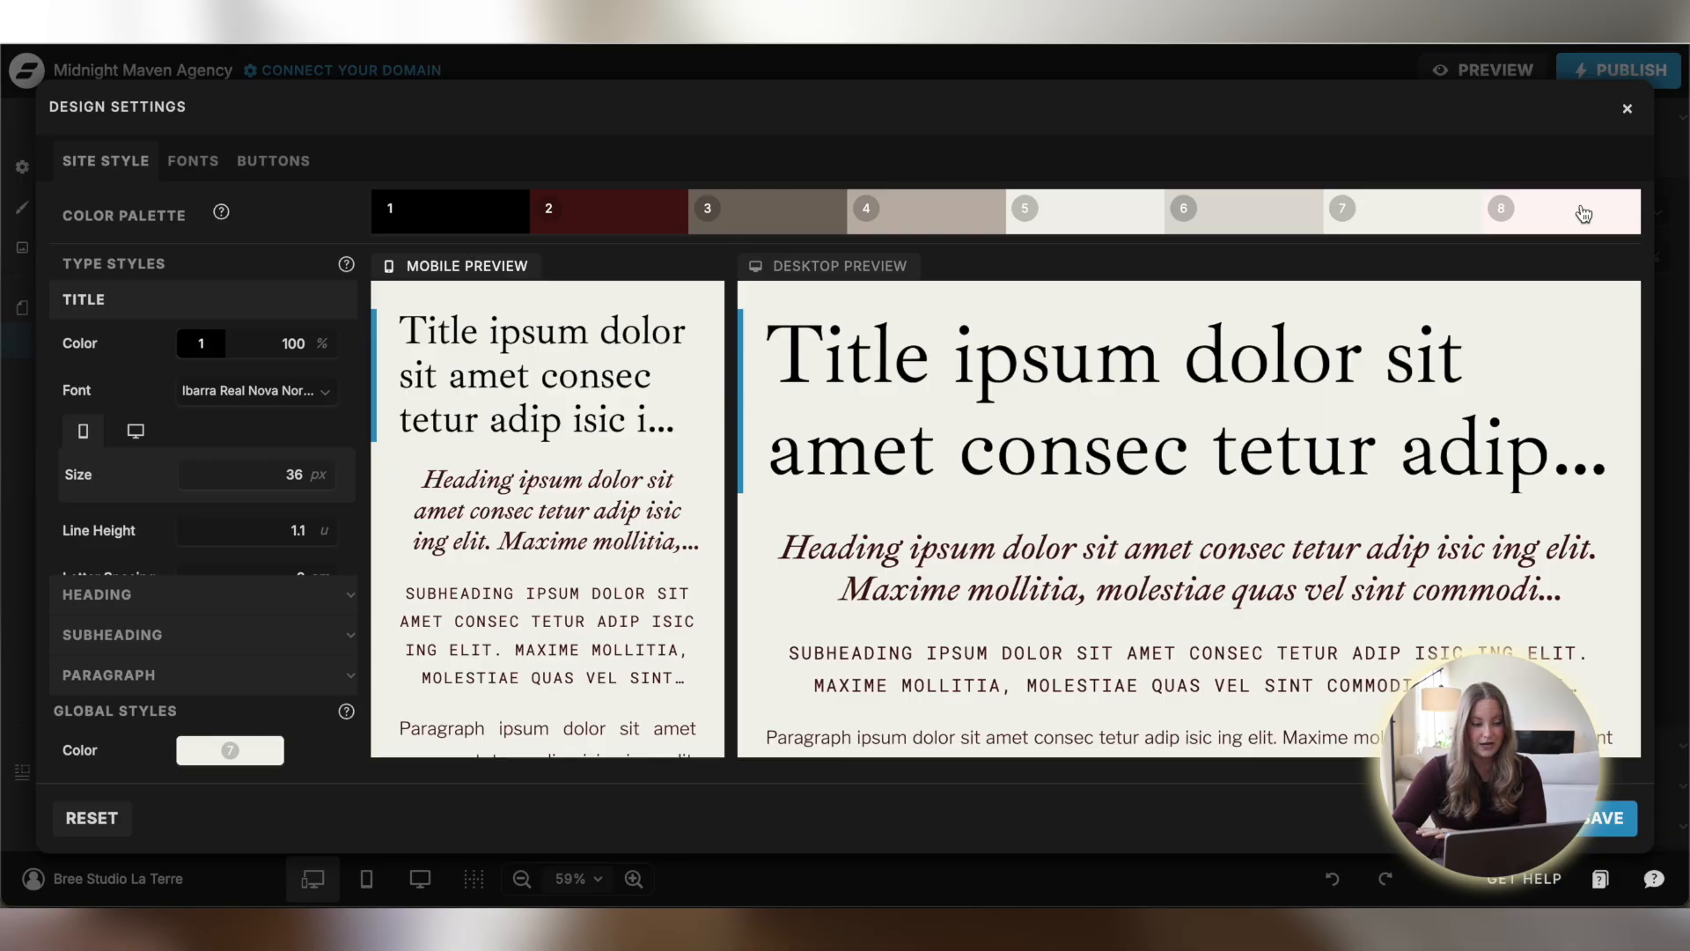
pyautogui.click(598, 223)
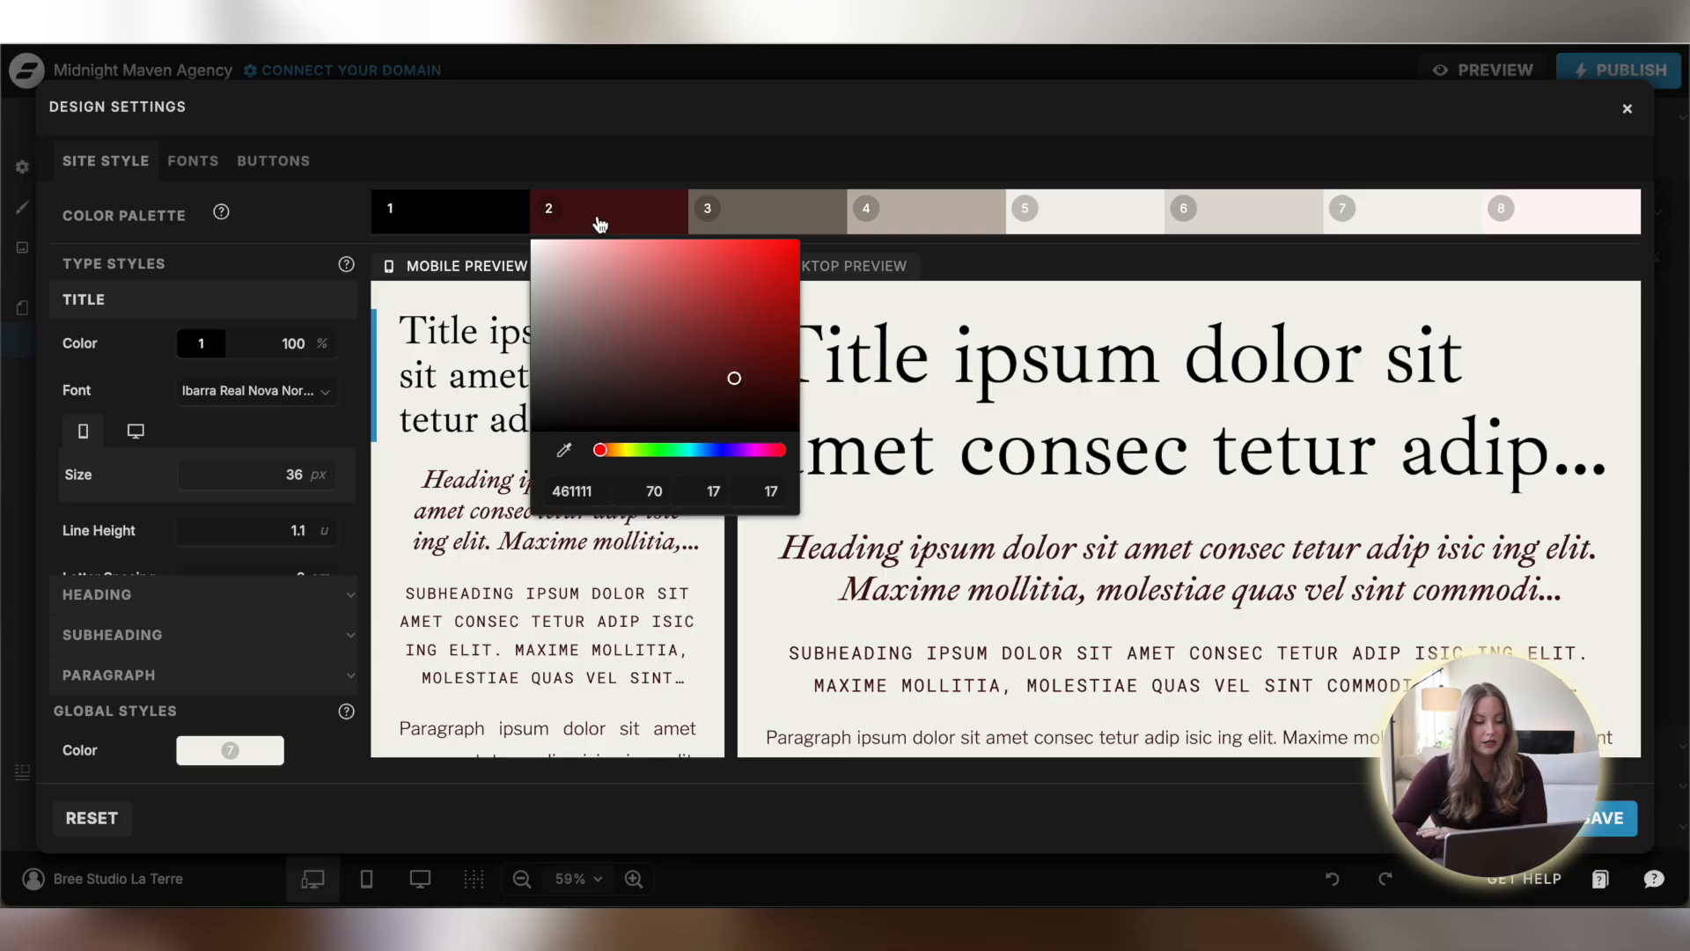
pyautogui.click(566, 485)
pyautogui.moveTo(710, 288)
pyautogui.mouseDown()
pyautogui.moveTo(596, 283)
pyautogui.moveTo(728, 264)
pyautogui.moveTo(709, 392)
pyautogui.moveTo(756, 294)
pyautogui.moveTo(689, 290)
pyautogui.mouseUp()
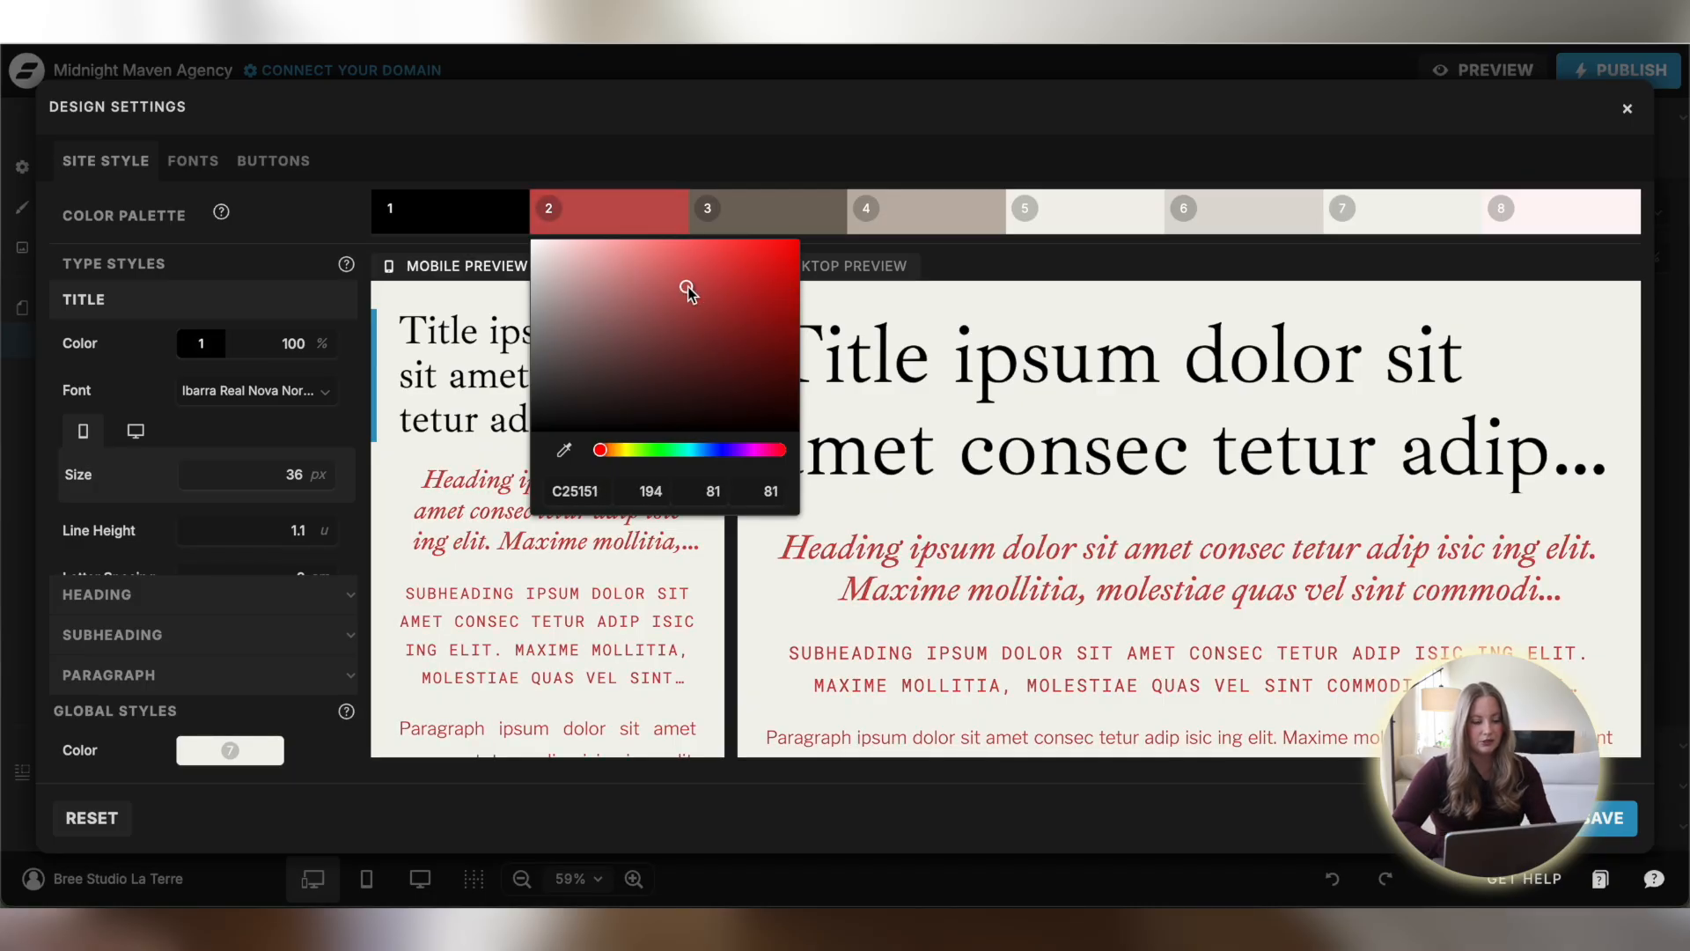
pyautogui.press('Escape')
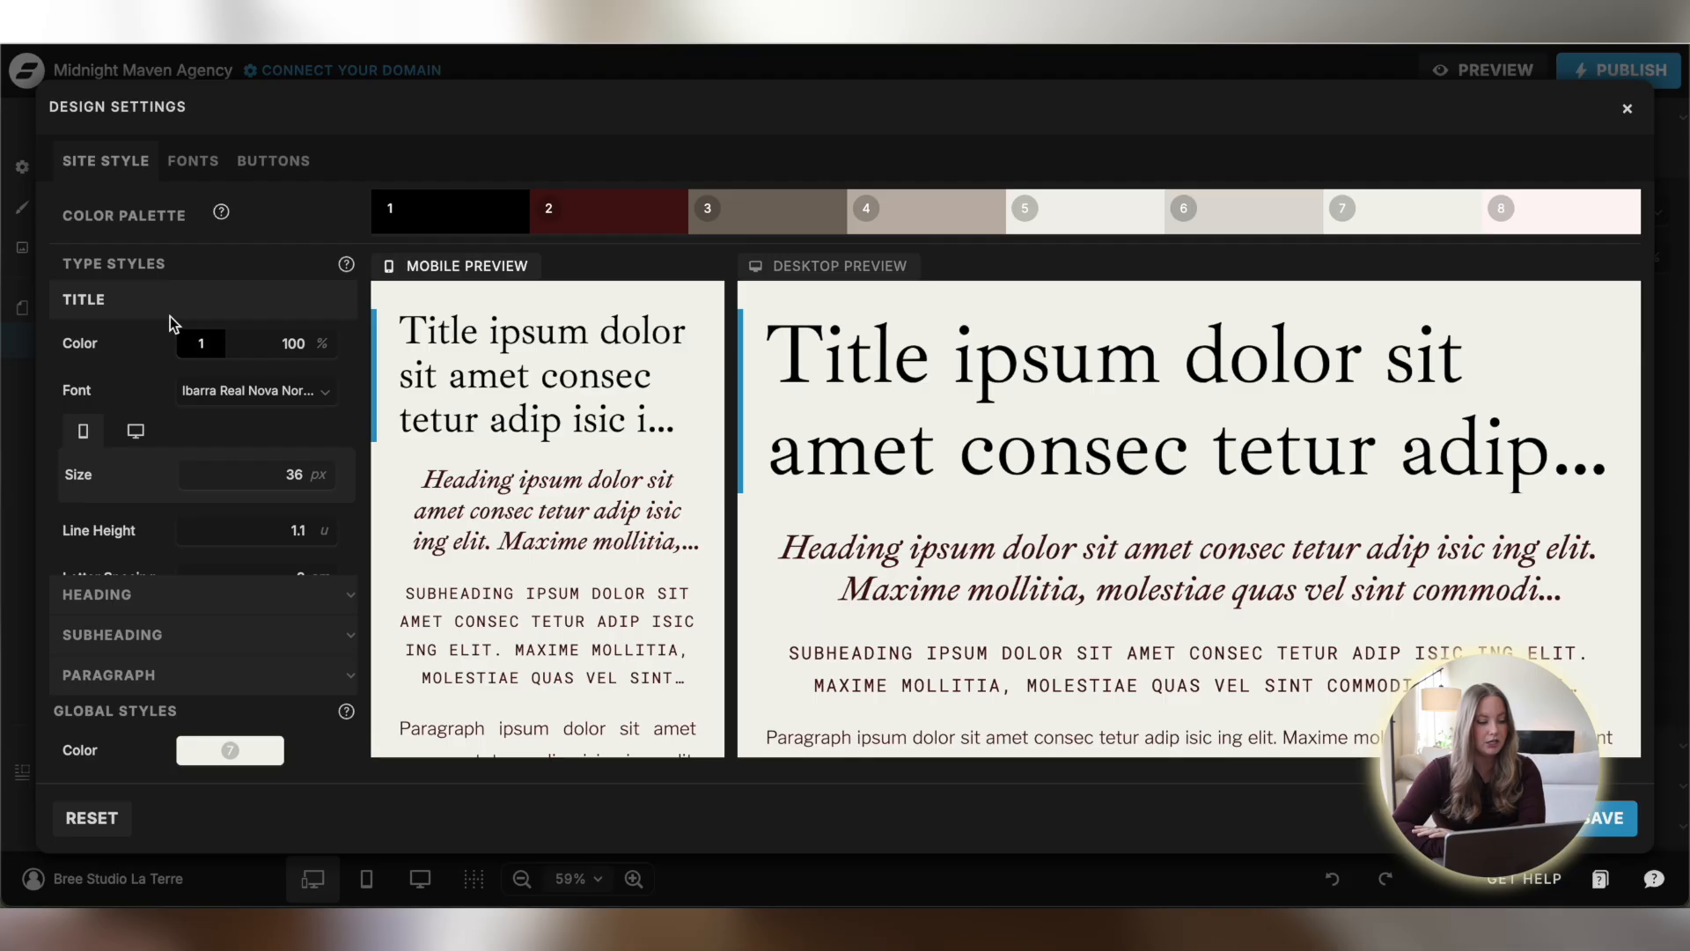
# Examine the Title type style's font choices, size, spacing, letter case, alignment and inline link options
pyautogui.click(273, 388)
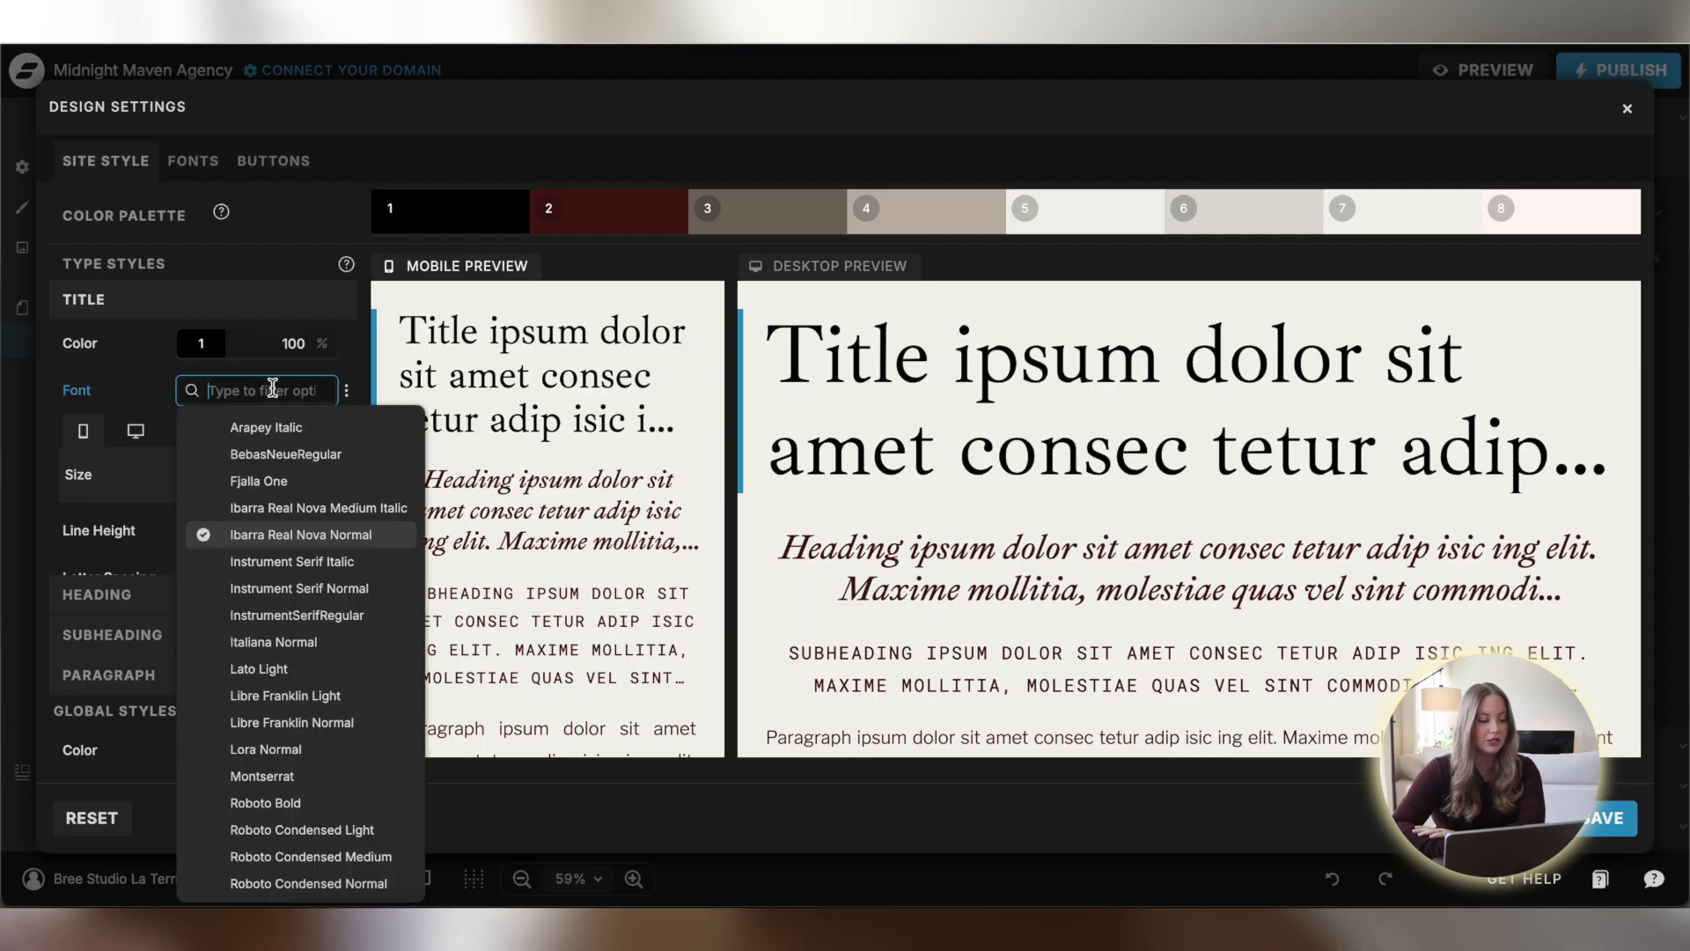
pyautogui.click(231, 286)
pyautogui.scroll(-3, 198, 458)
pyautogui.scroll(2, 141, 423)
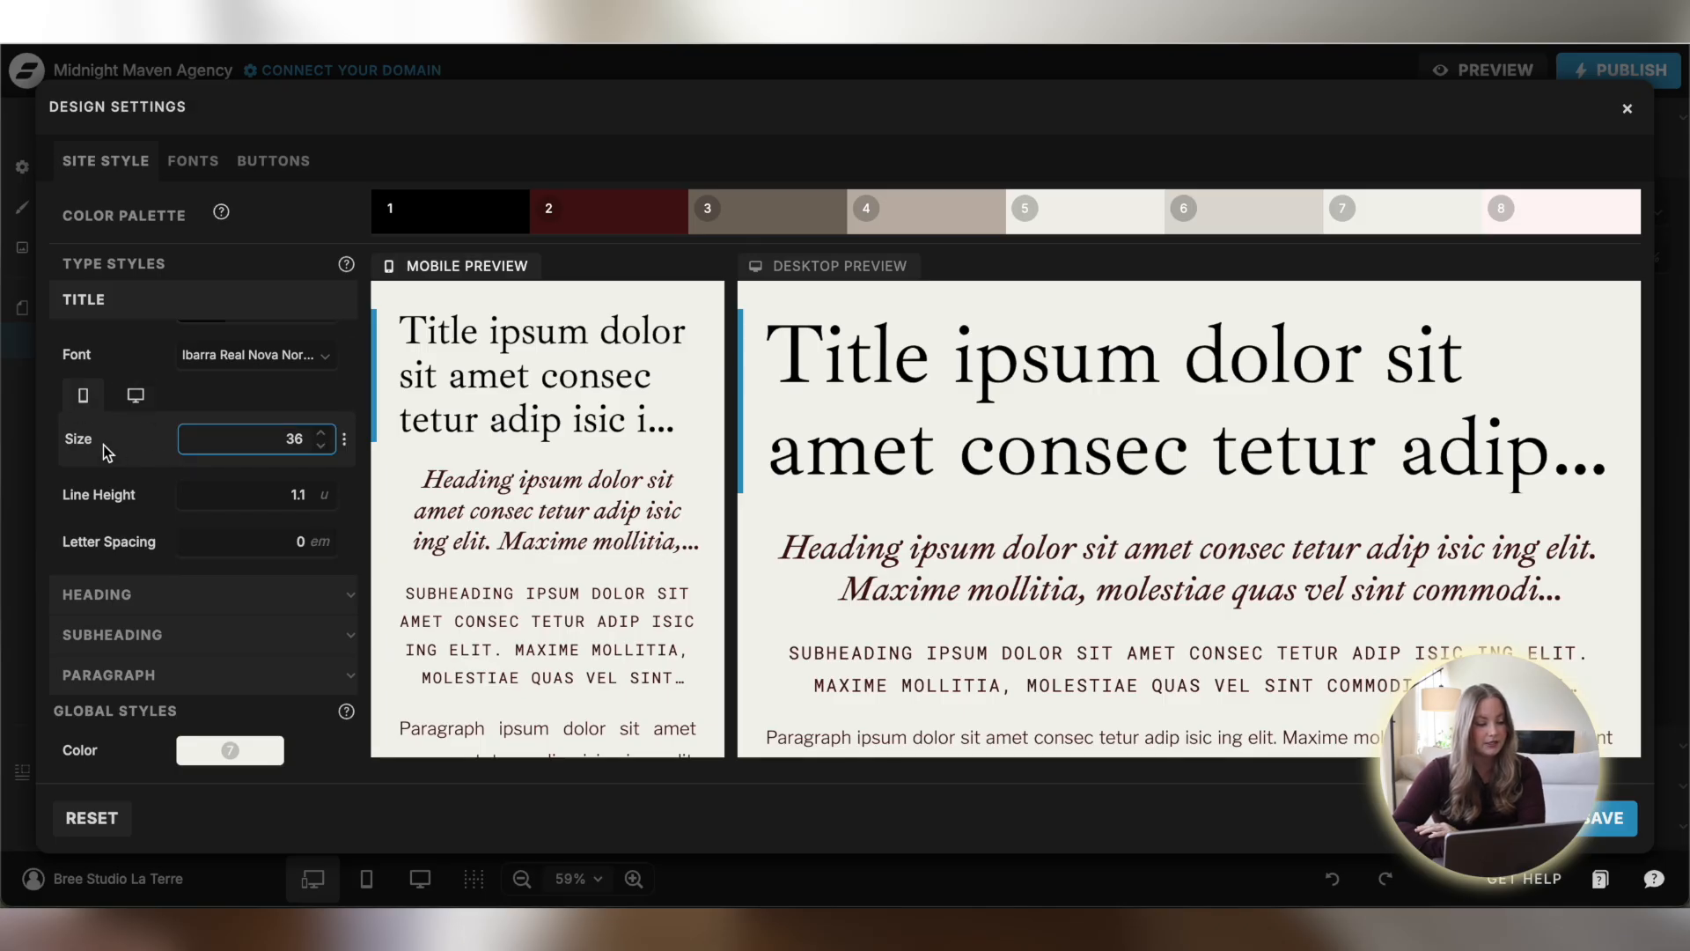
pyautogui.scroll(-1, 176, 413)
pyautogui.scroll(-2, 285, 464)
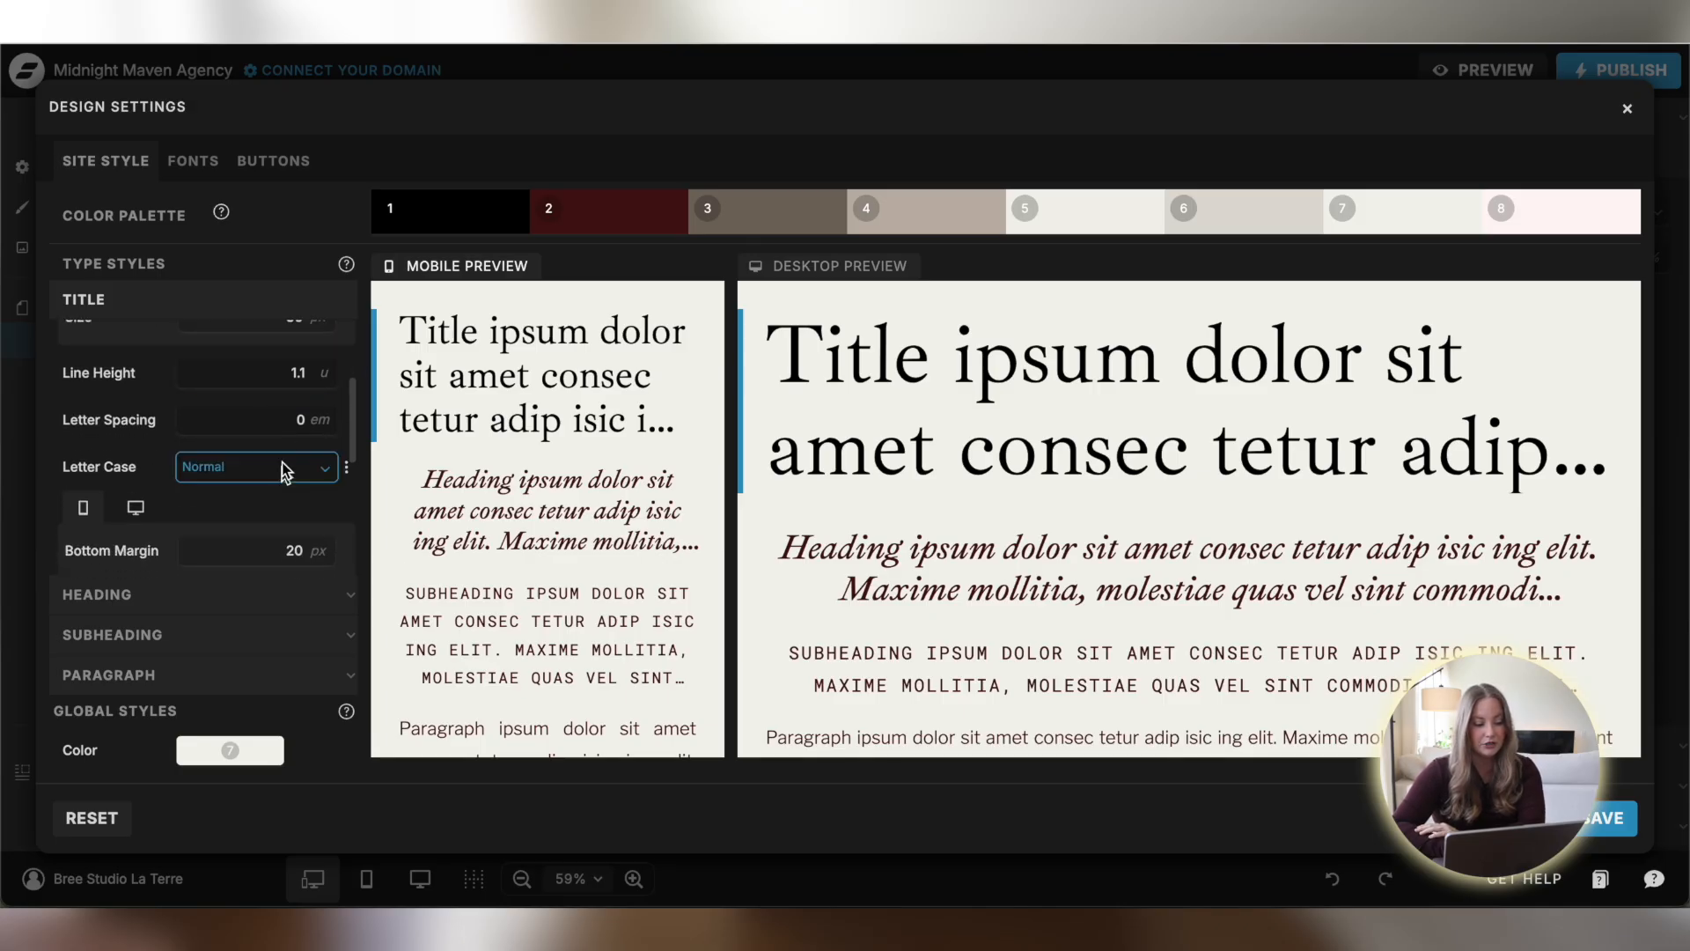
pyautogui.scroll(-2, 285, 466)
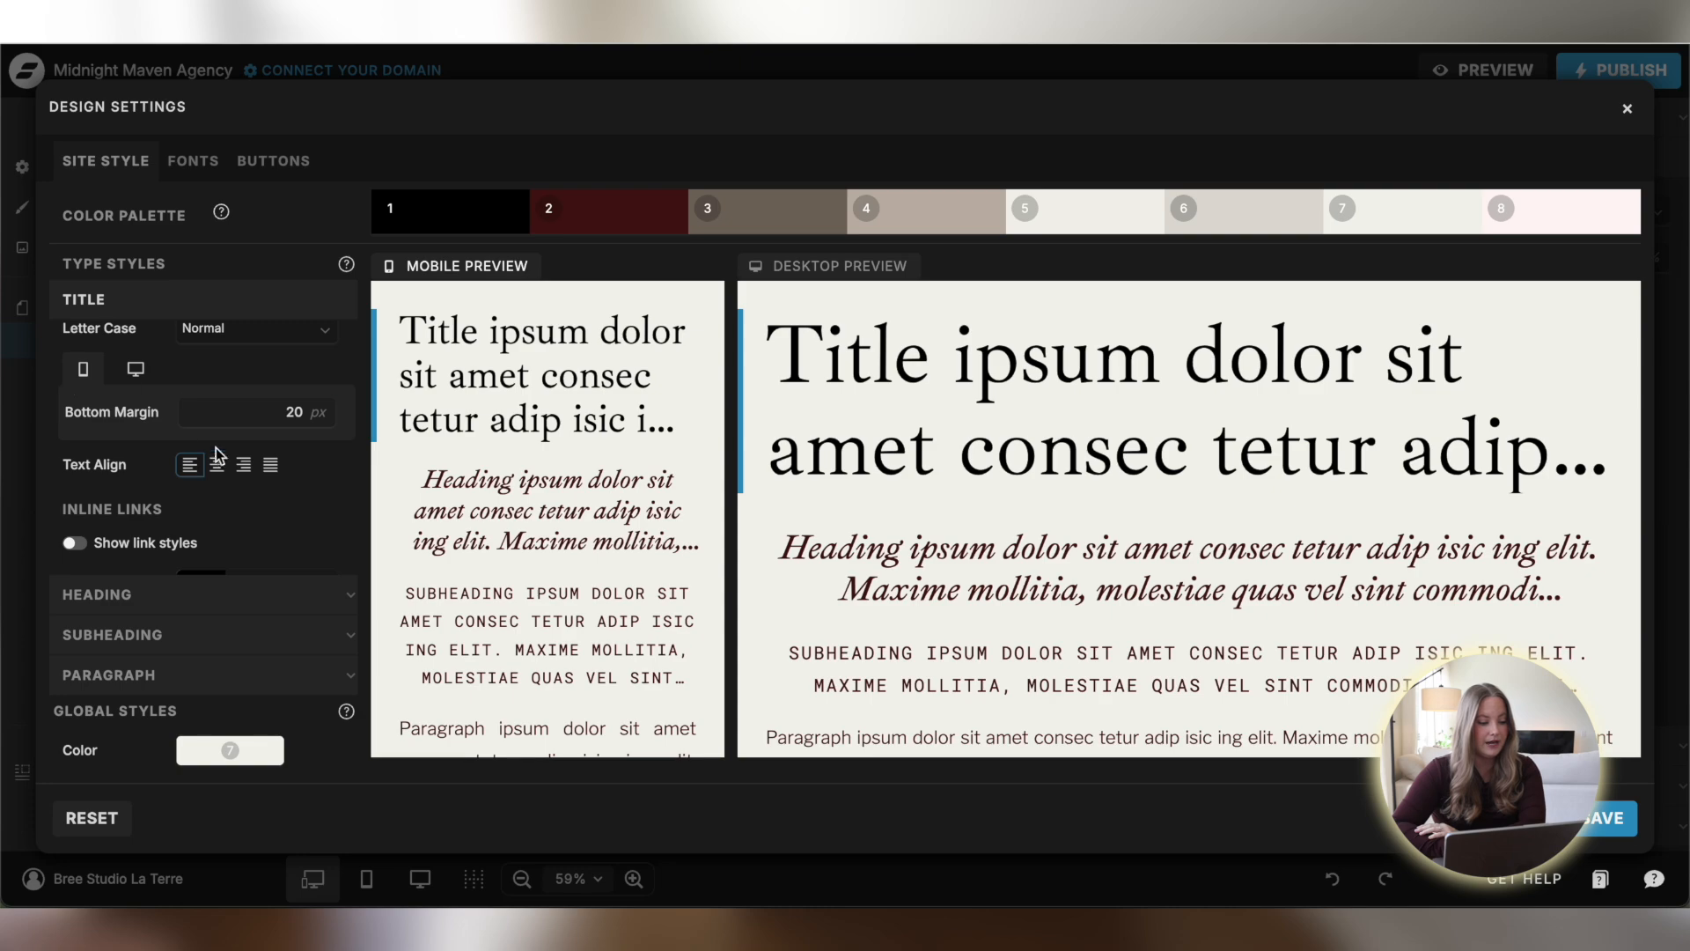
pyautogui.scroll(-2, 289, 393)
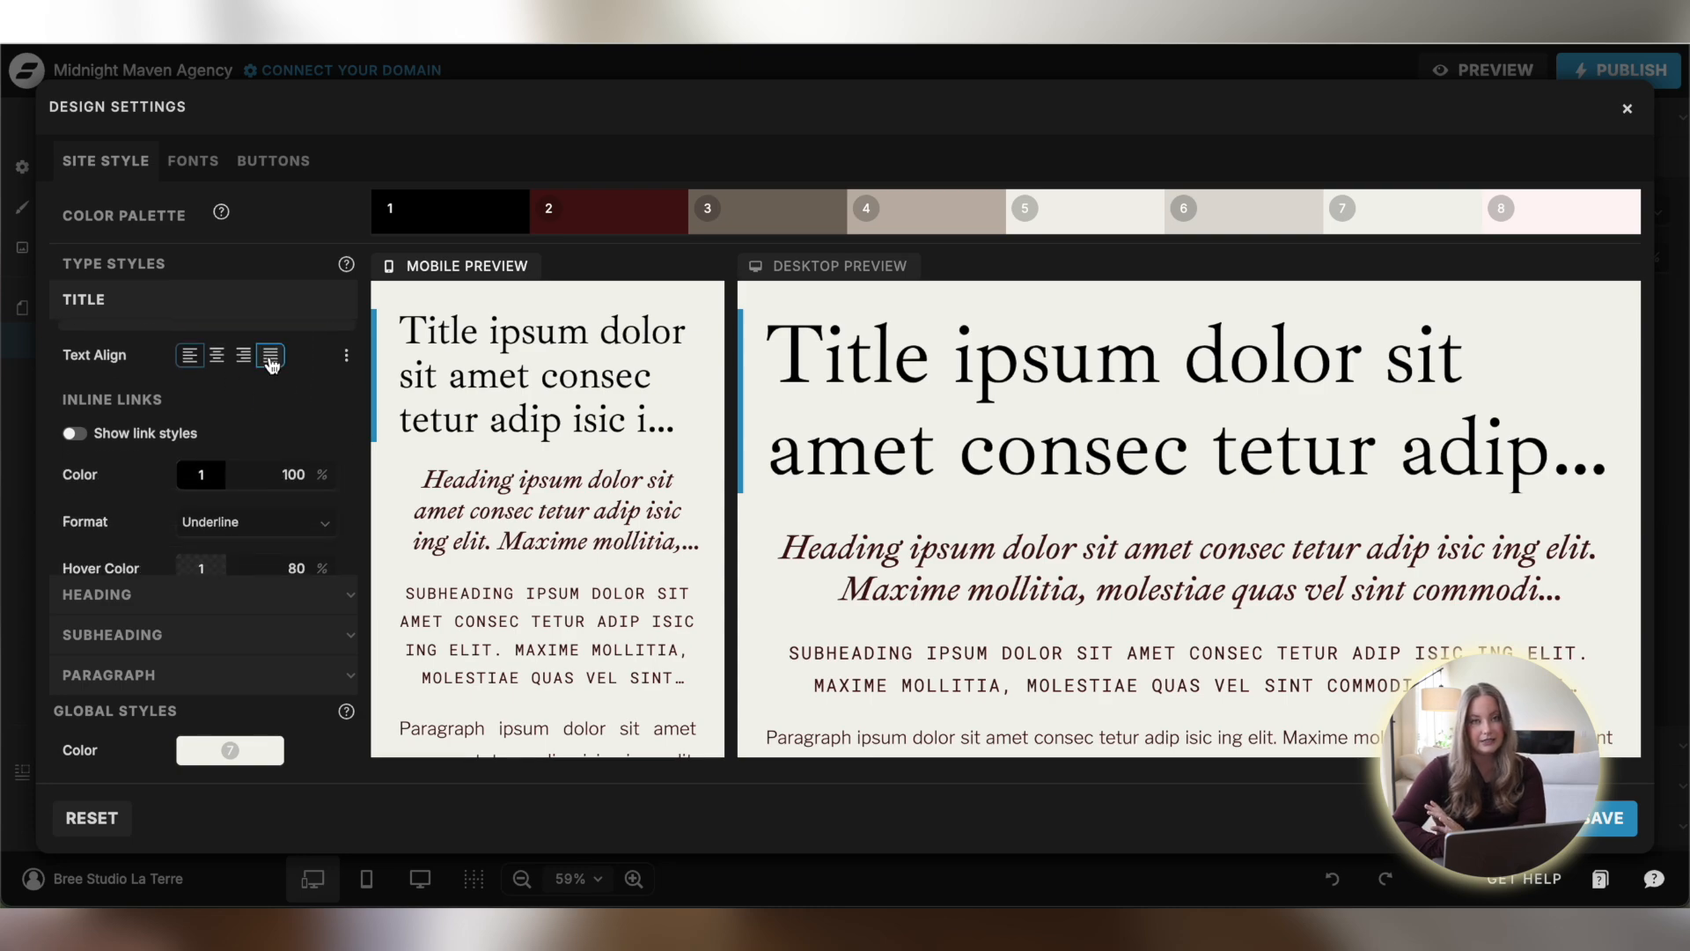
pyautogui.scroll(-1, 167, 447)
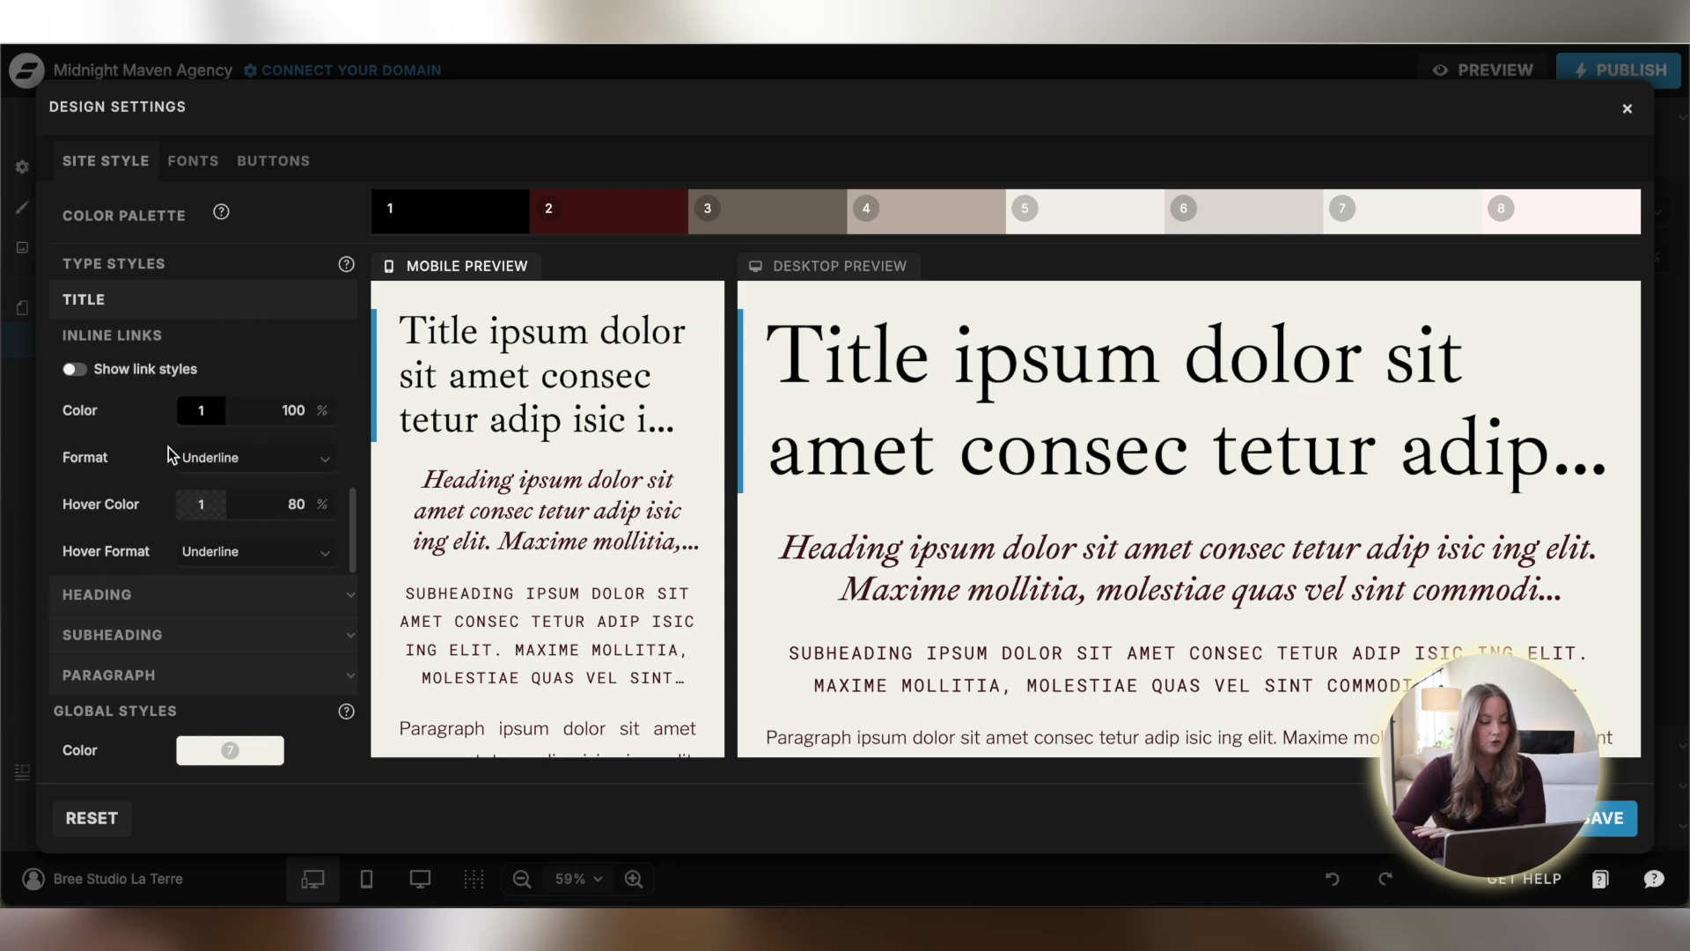
# Review the Heading, Subheading and Paragraph type styles and the Google and custom font options
pyautogui.click(112, 595)
pyautogui.click(143, 636)
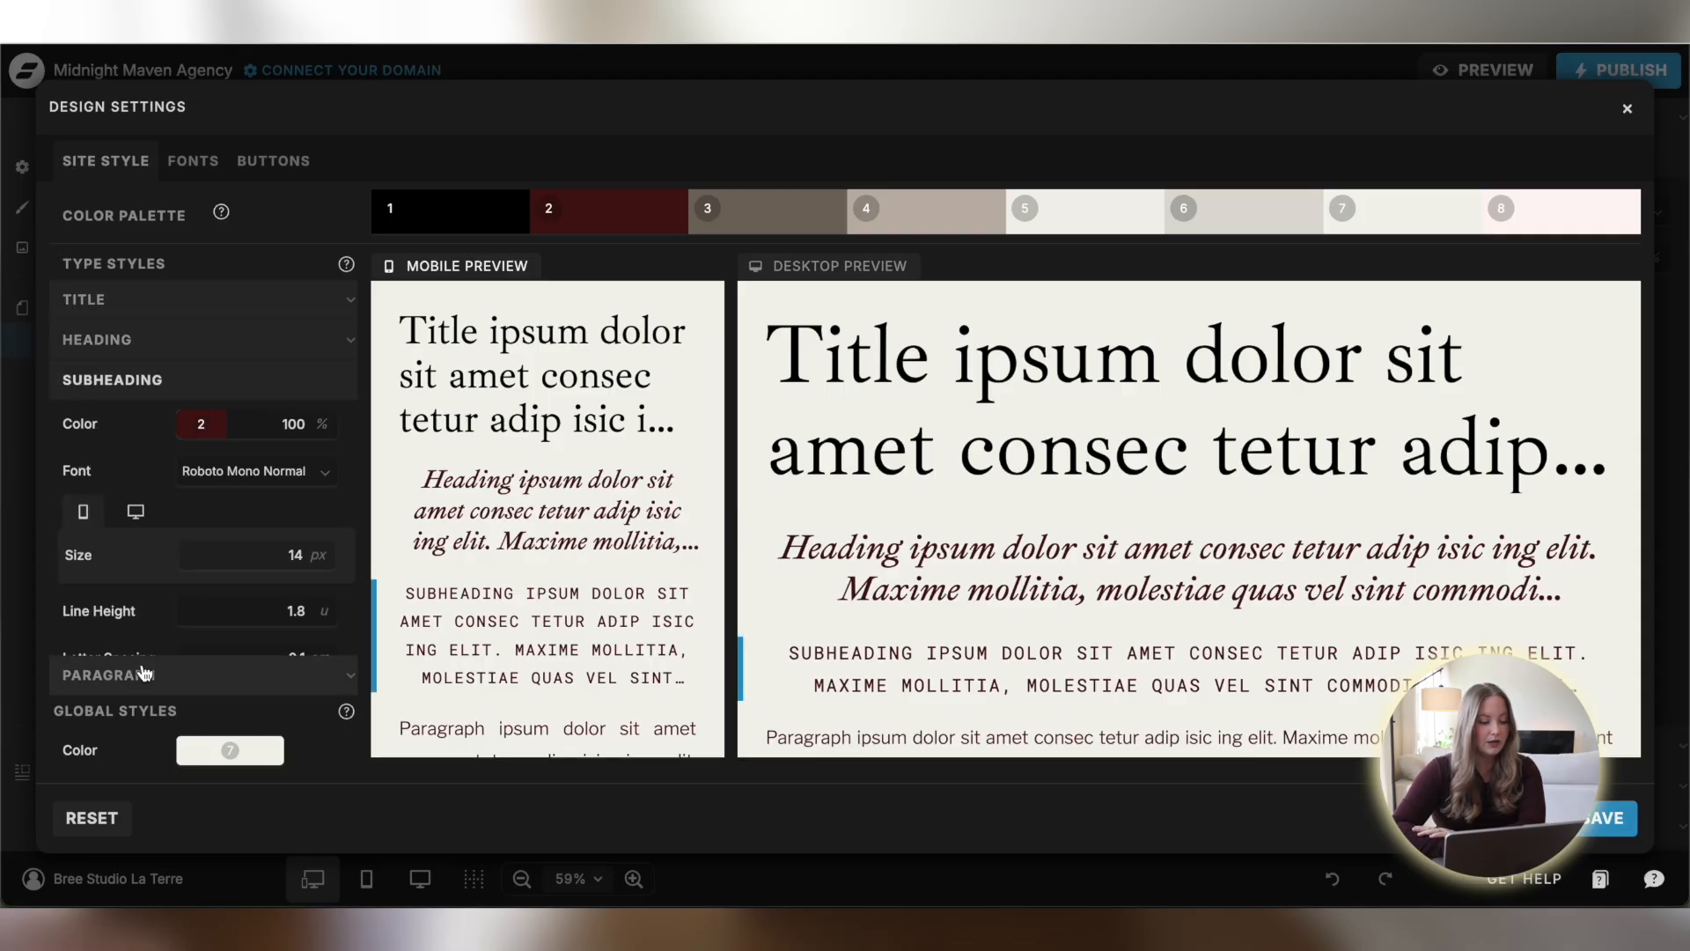
pyautogui.click(137, 673)
pyautogui.scroll(-2, 206, 588)
pyautogui.scroll(2, 211, 546)
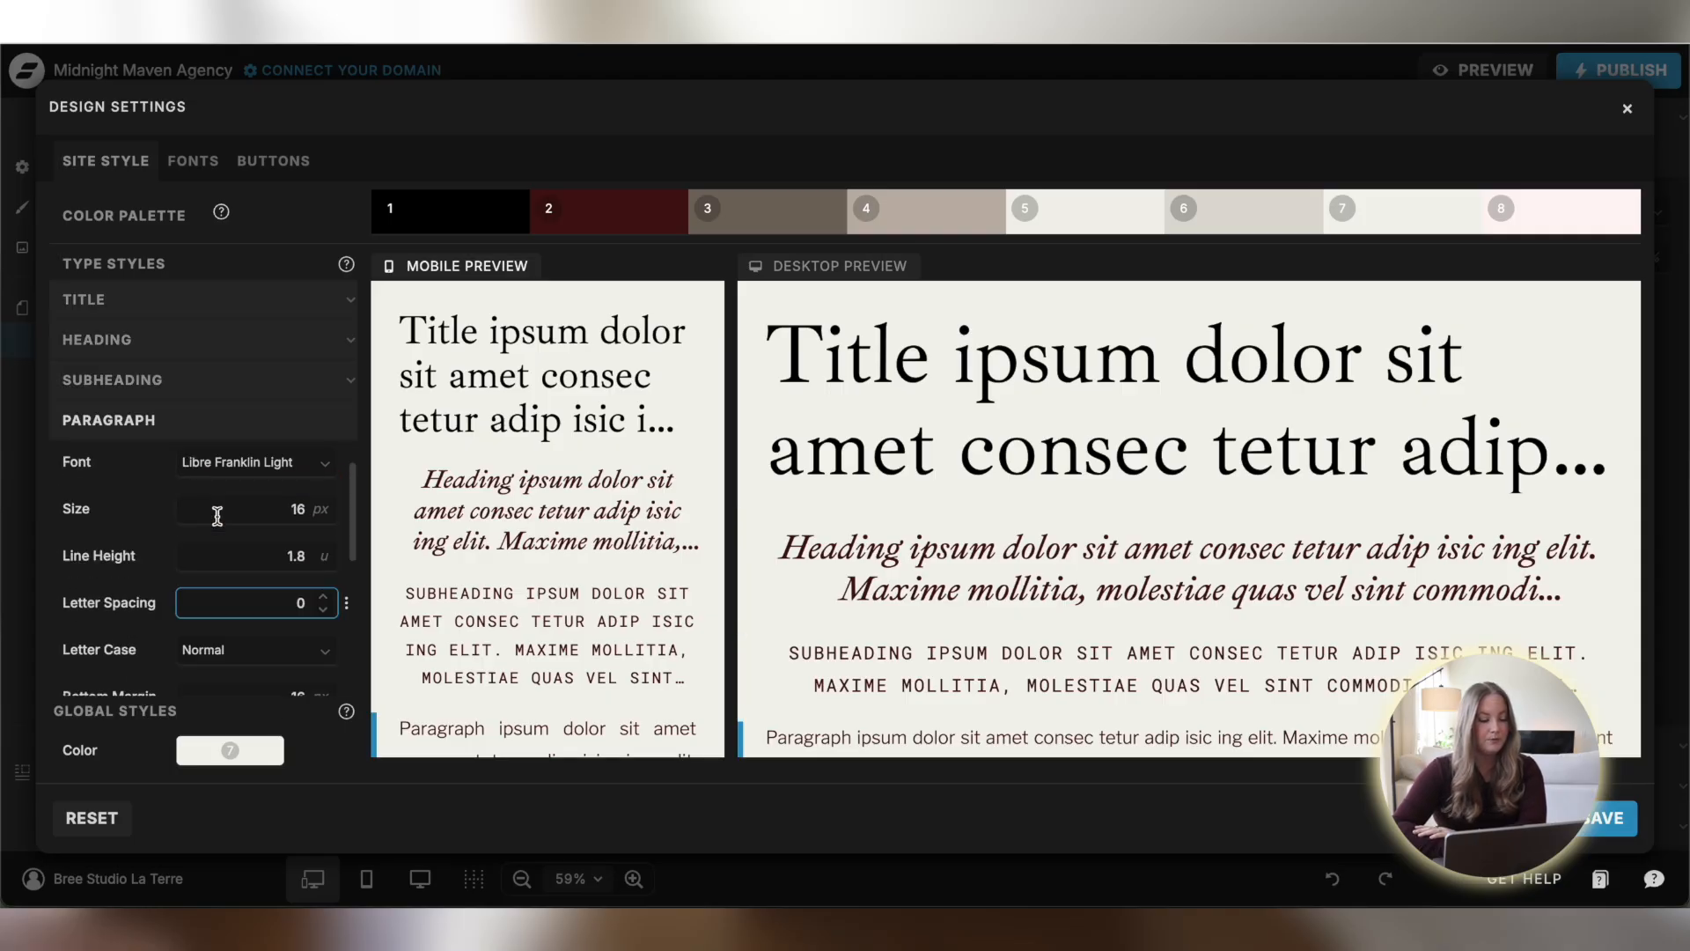
pyautogui.click(191, 162)
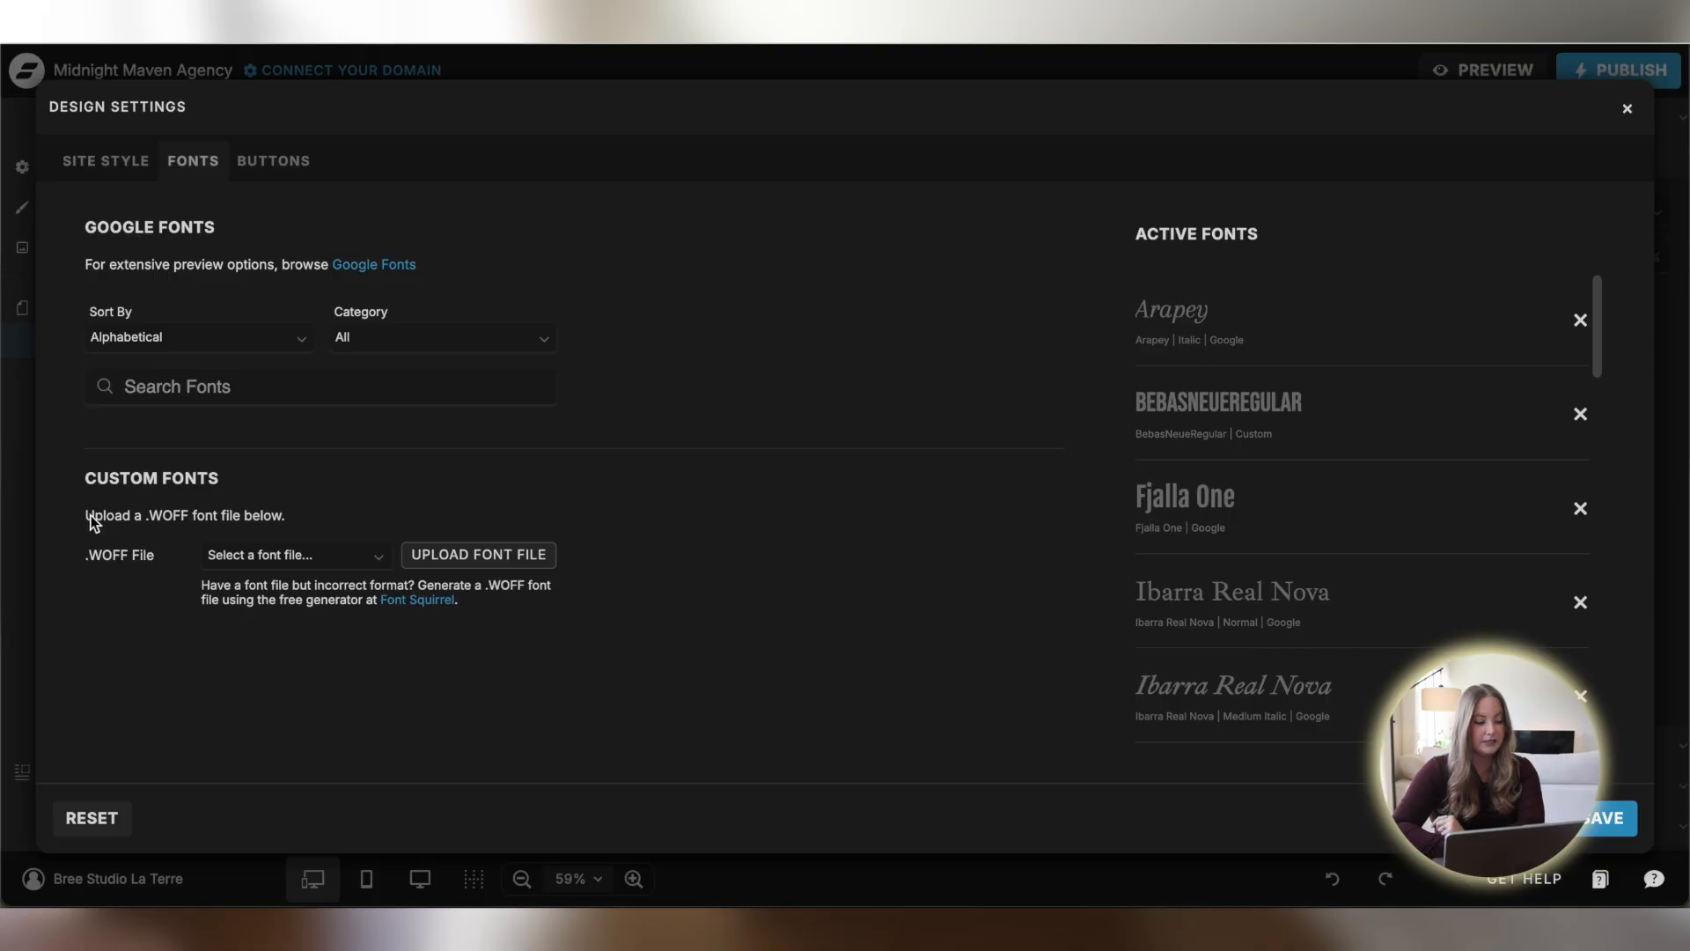
pyautogui.click(237, 517)
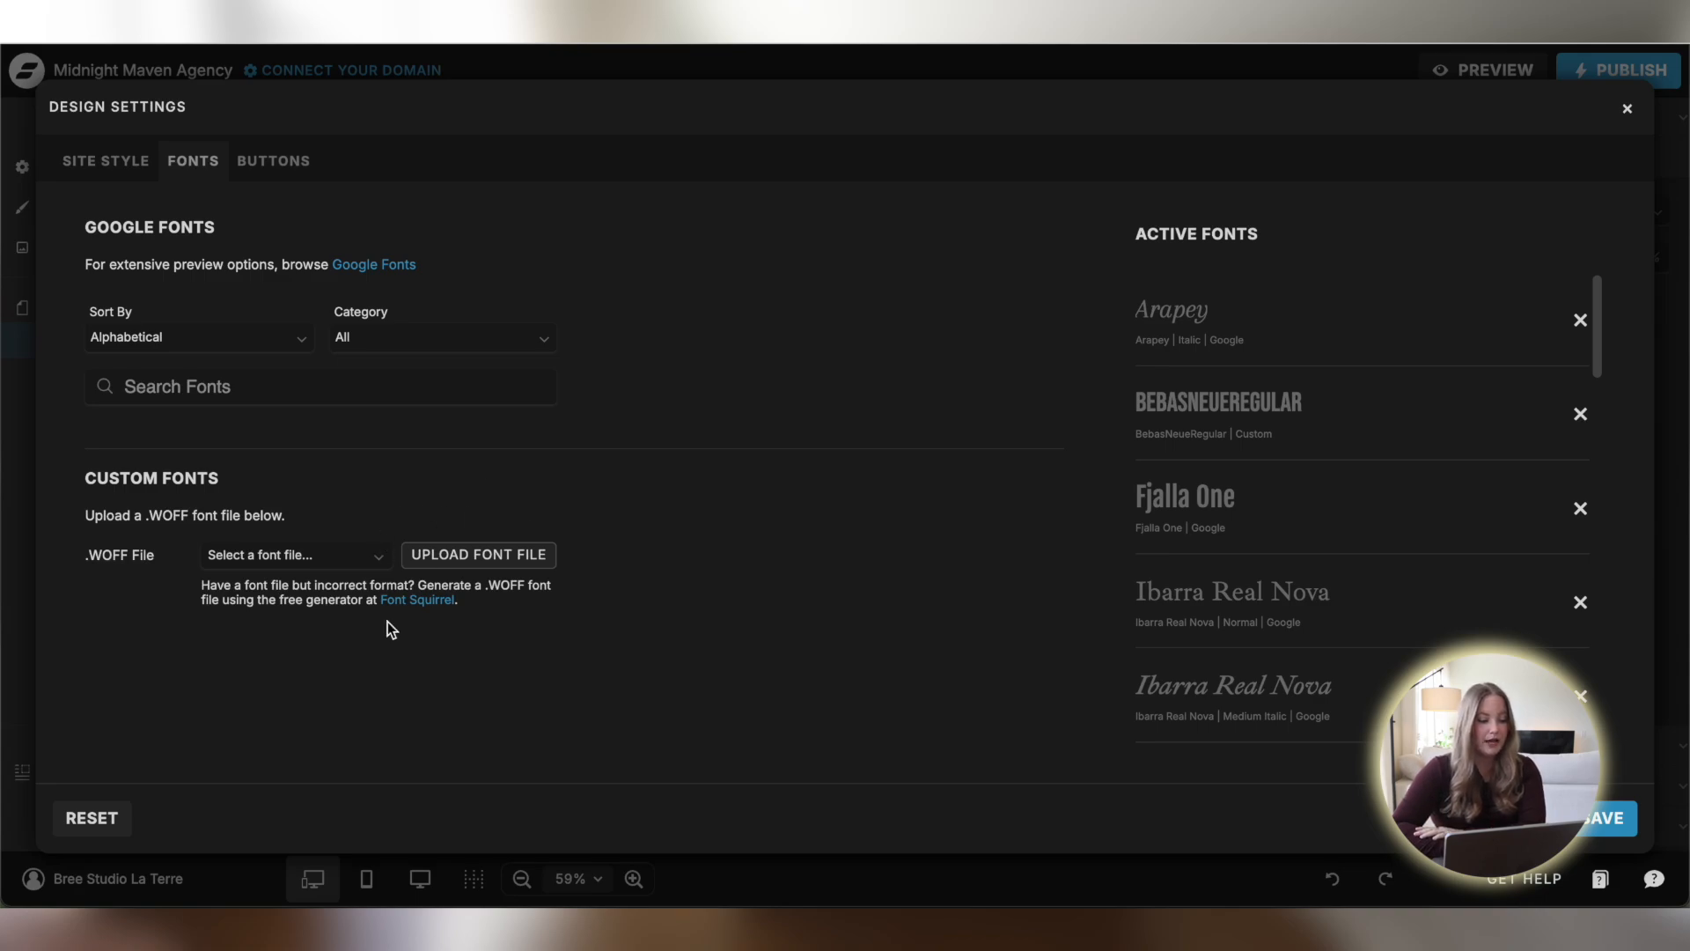
# Try palette color 2 as the background color of the primary button style
pyautogui.click(272, 161)
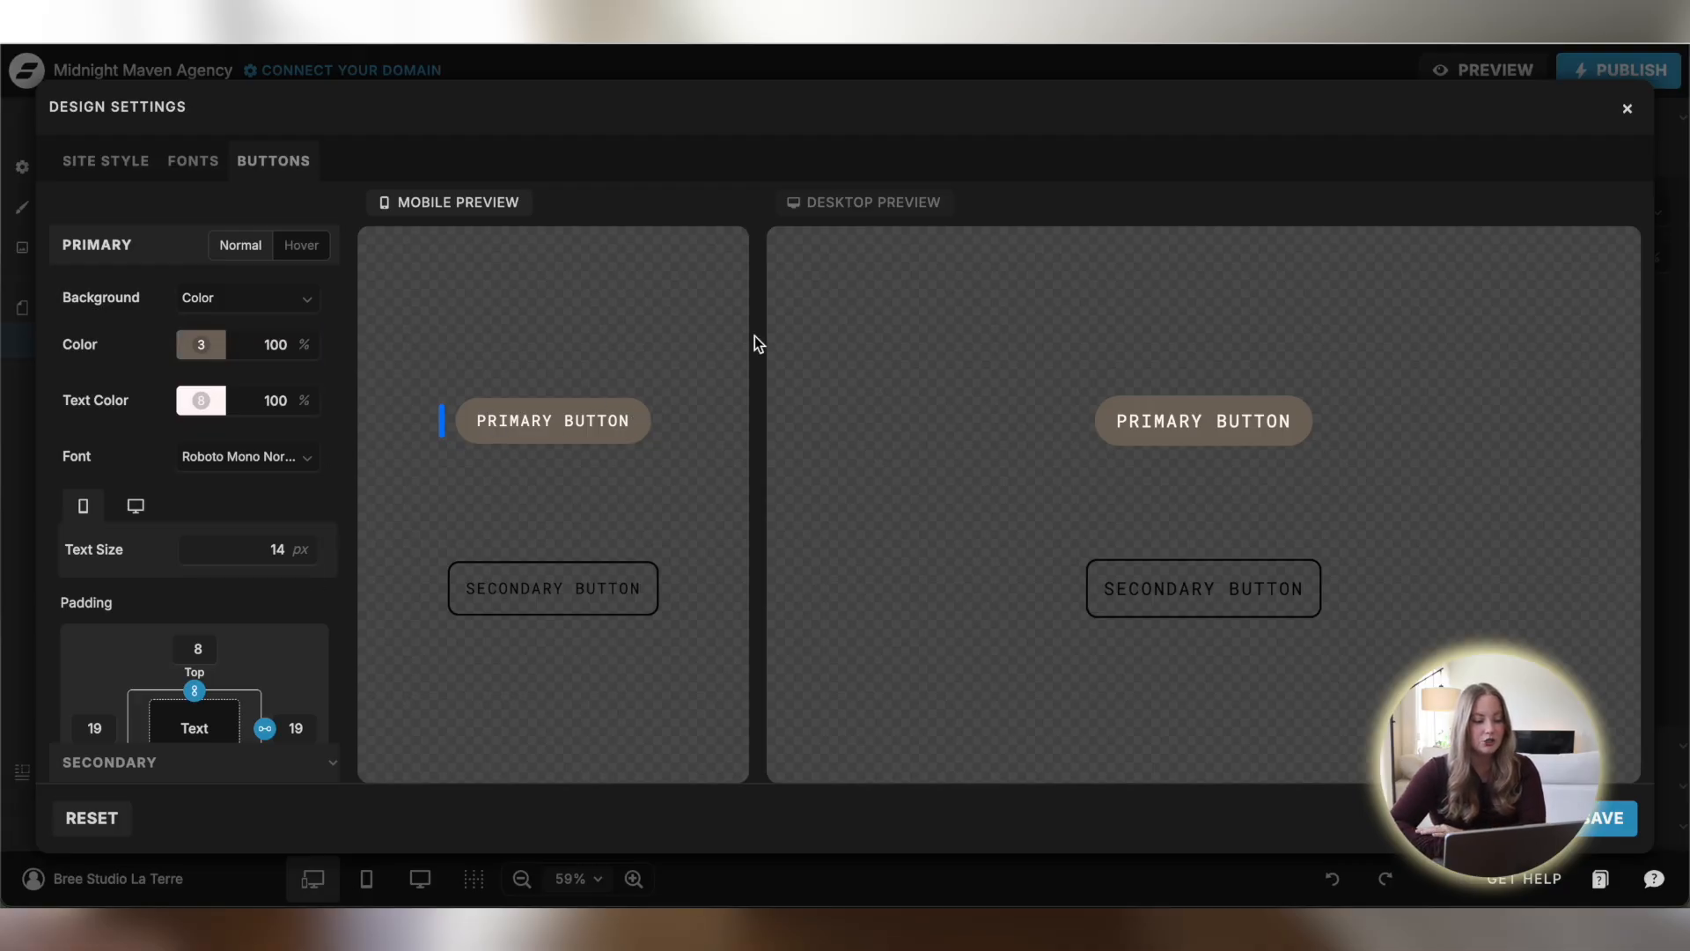
pyautogui.click(201, 344)
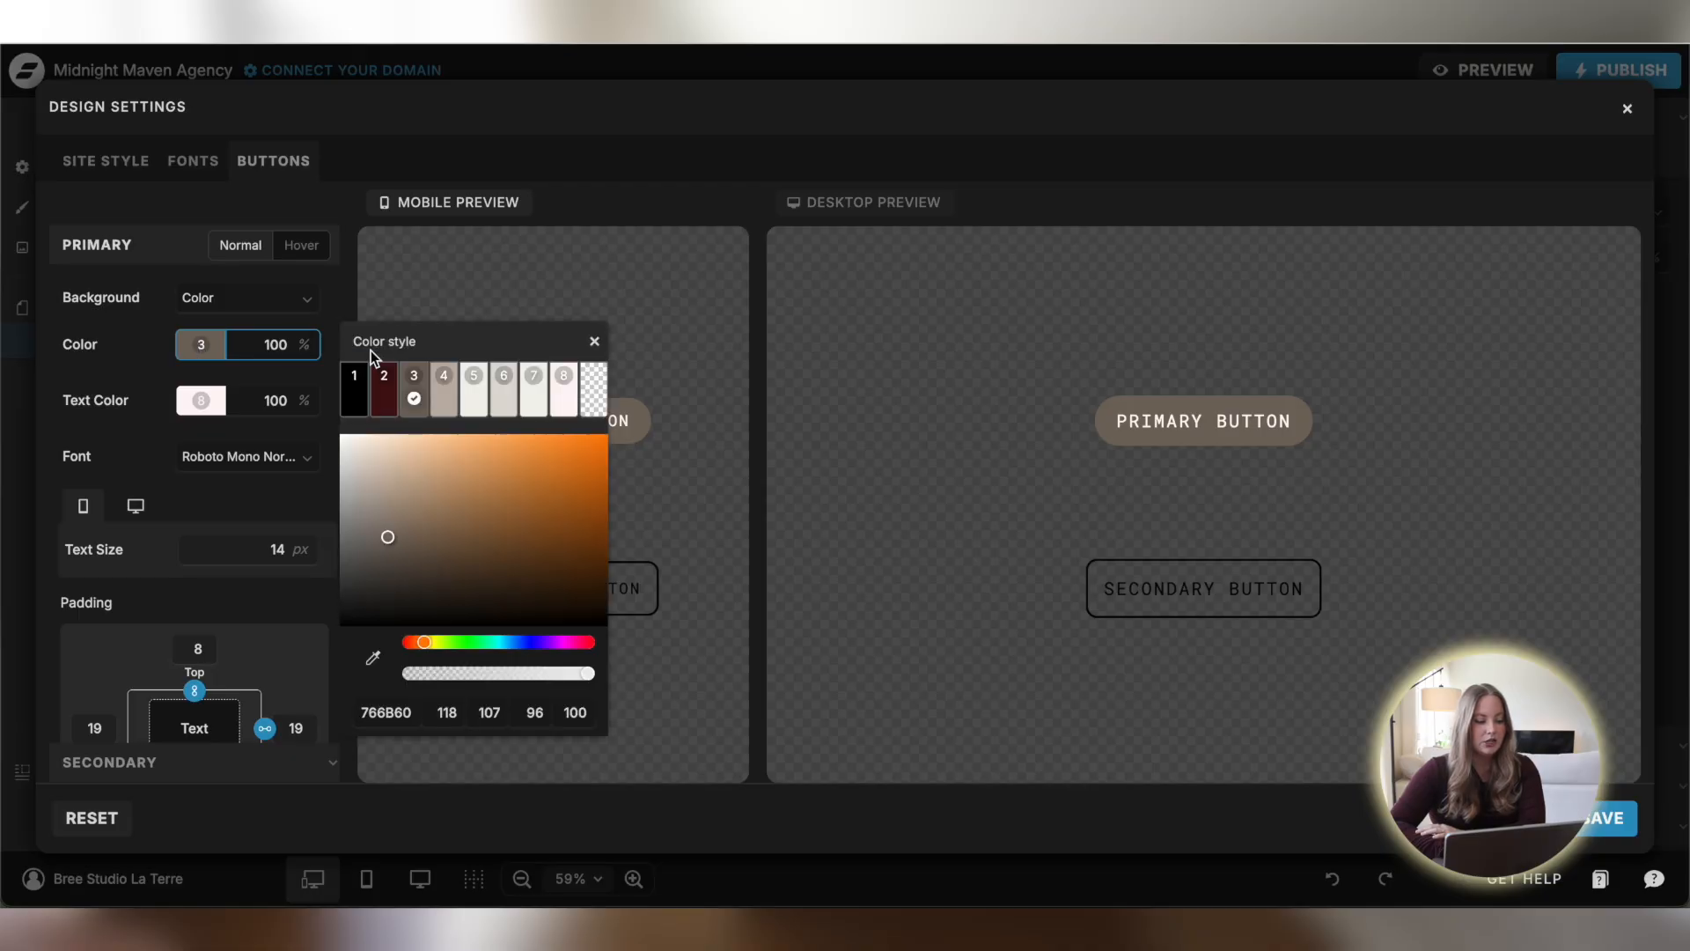
pyautogui.click(384, 387)
pyautogui.click(124, 381)
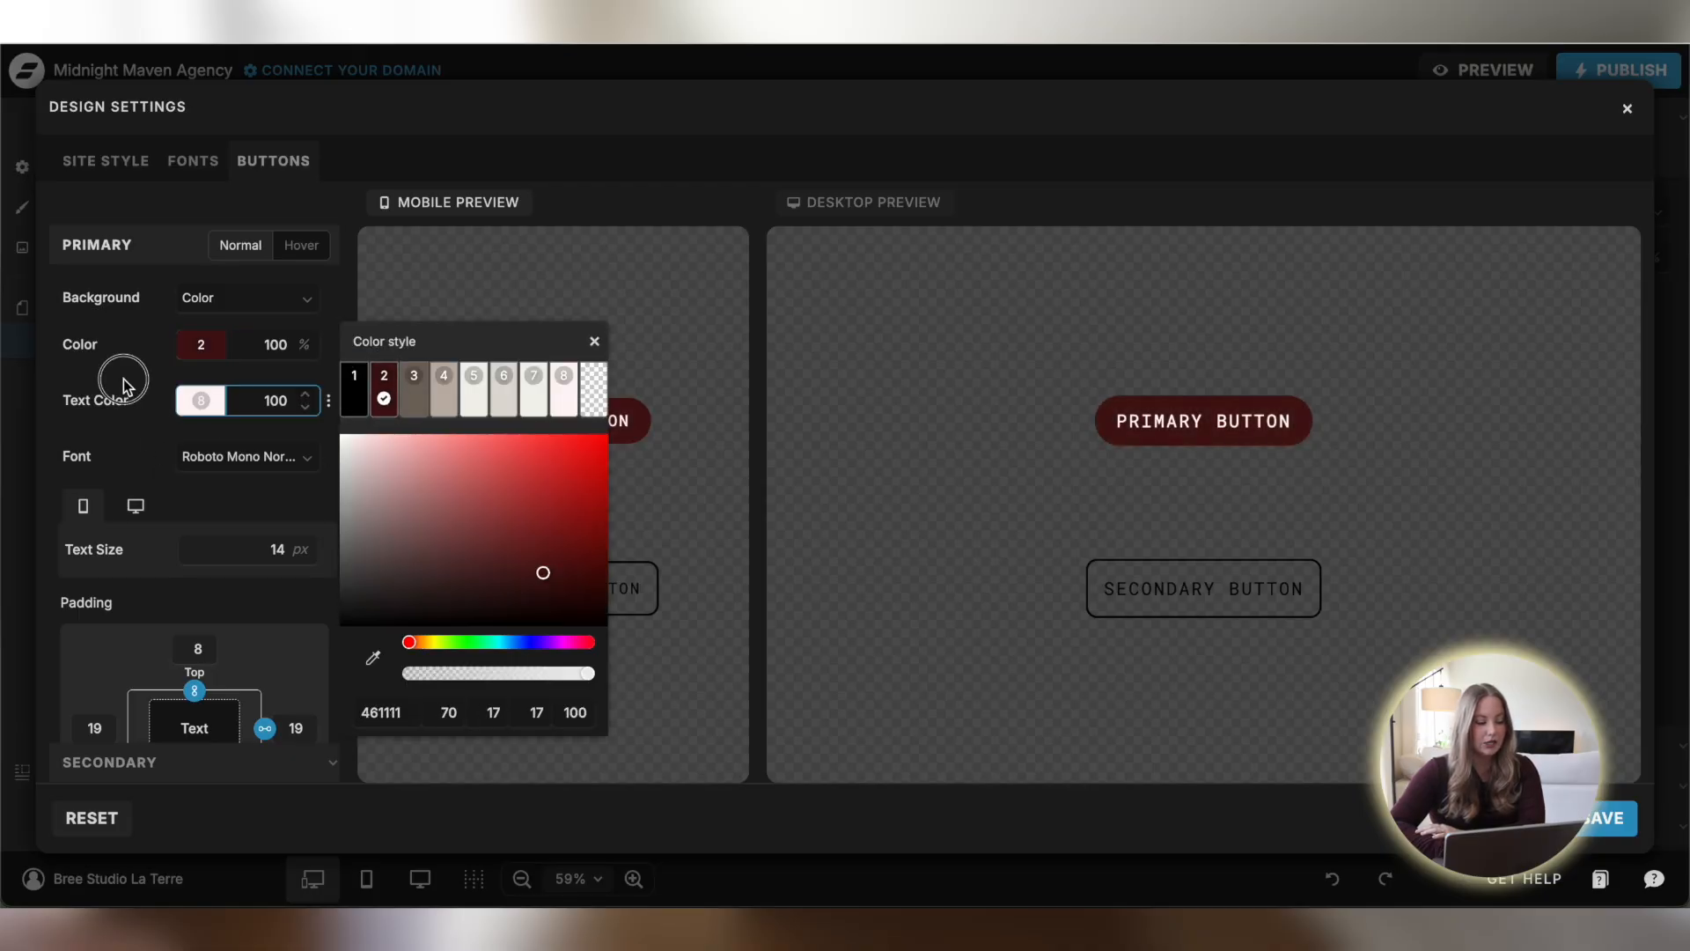
# Examine the primary button's padding, border, lettering, corner and shadow options, and close the design settings without saving
pyautogui.scroll(-4, 183, 493)
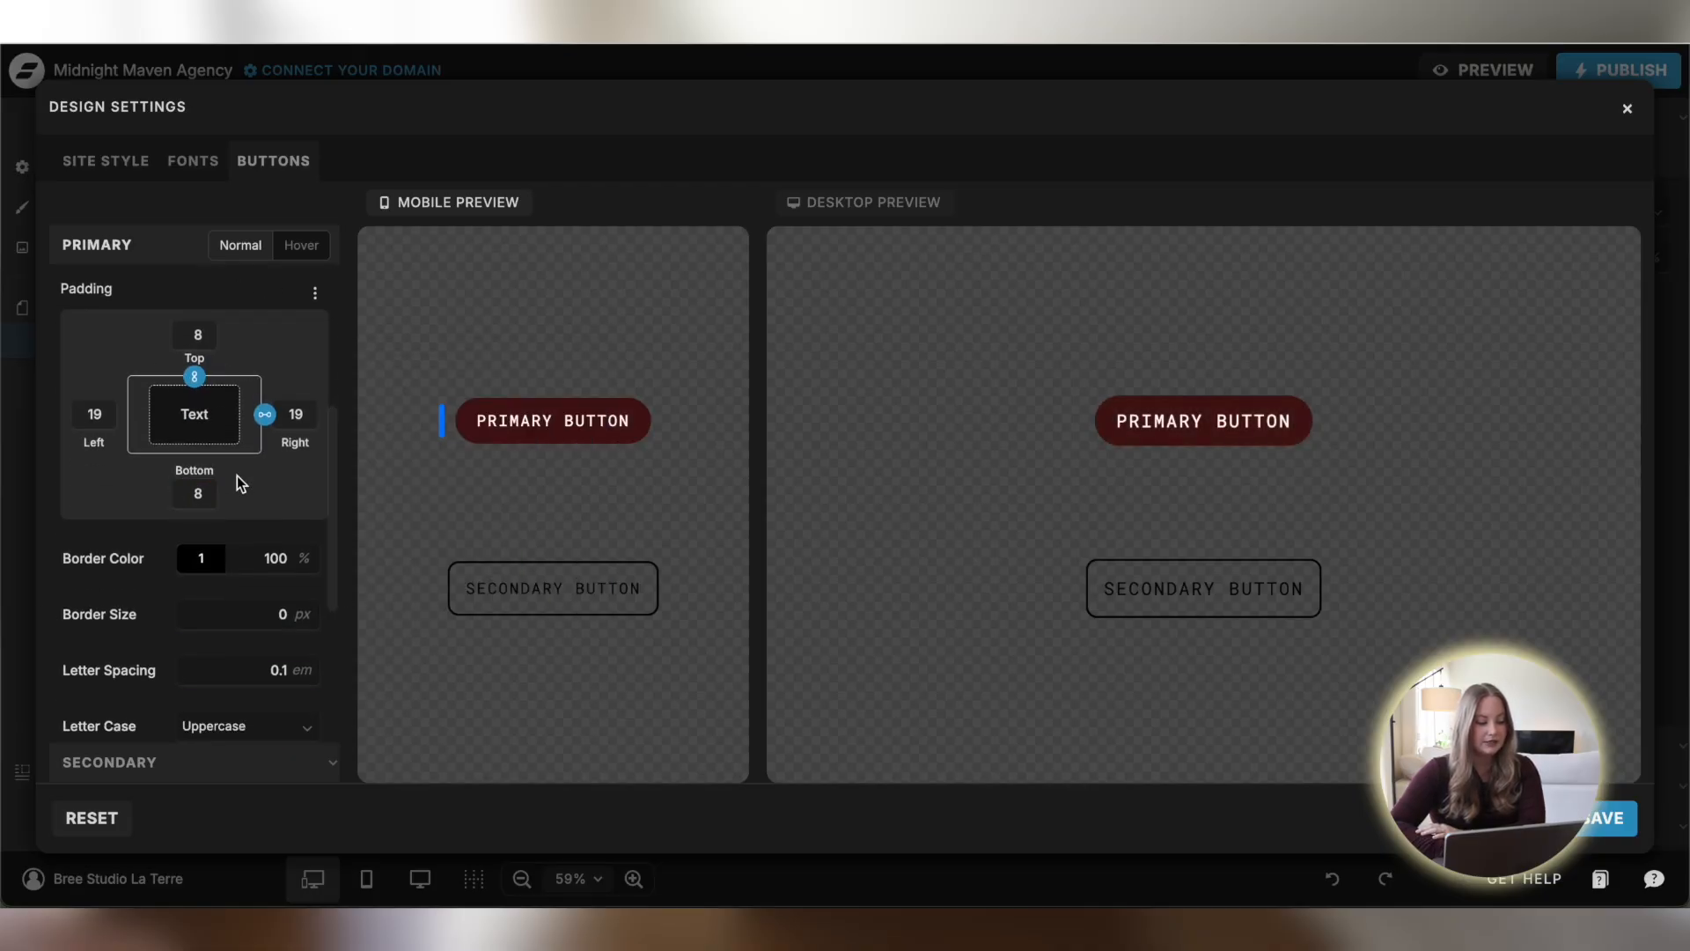
pyautogui.scroll(-3, 236, 475)
pyautogui.scroll(-2, 236, 458)
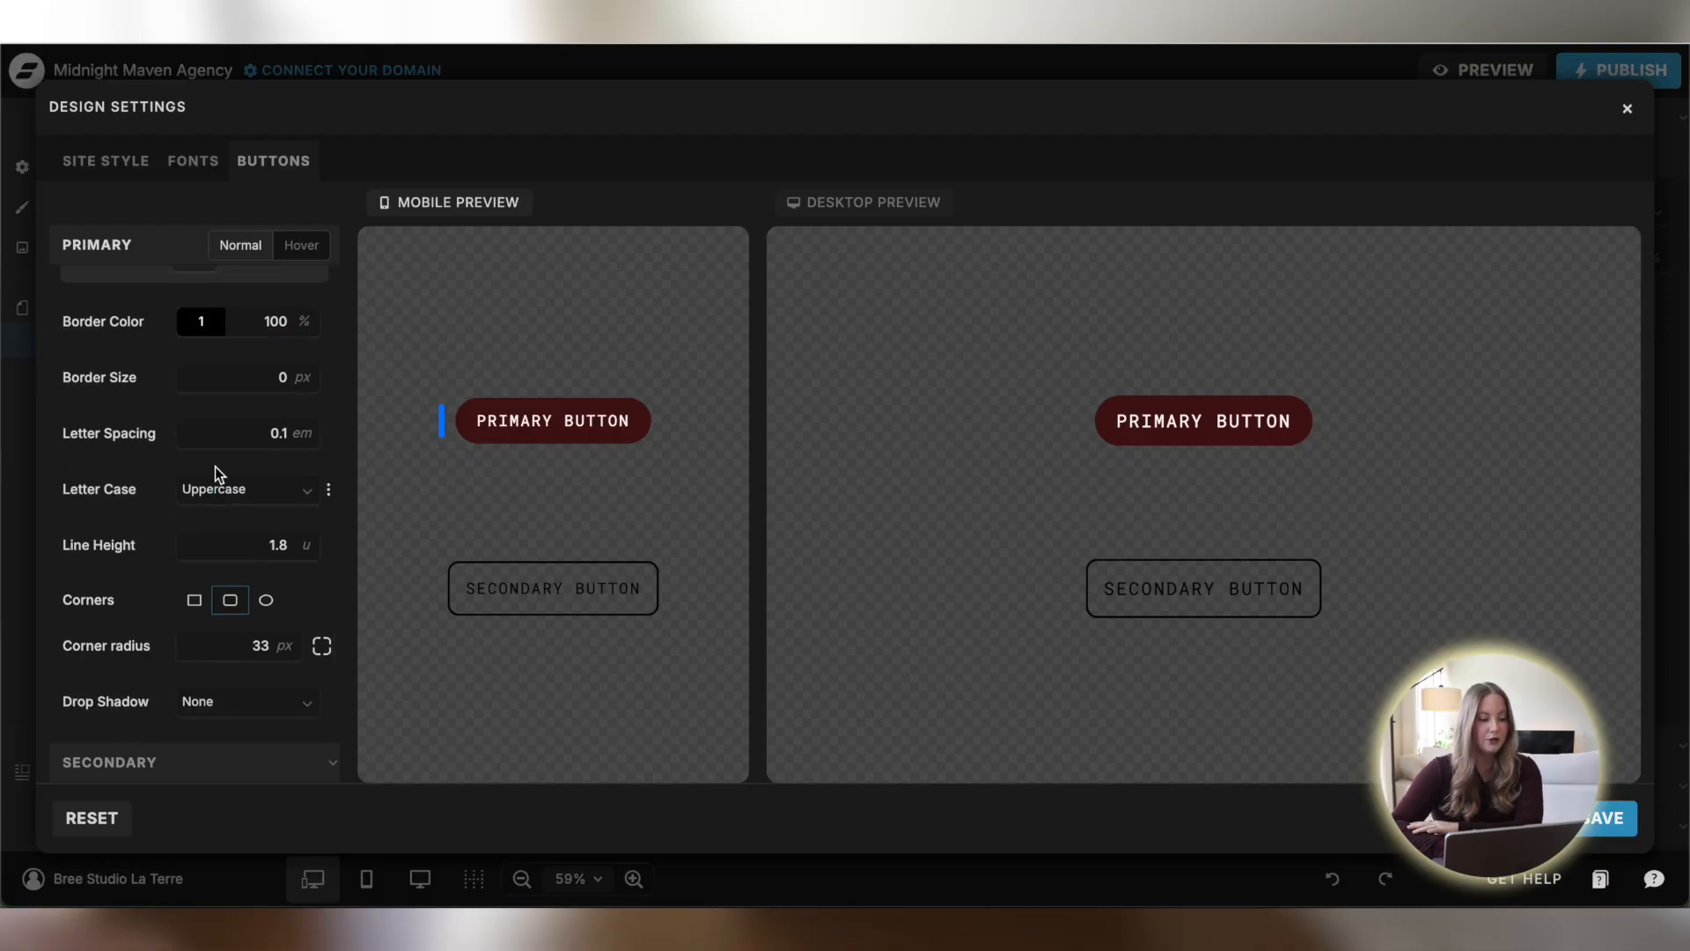
pyautogui.scroll(5, 215, 466)
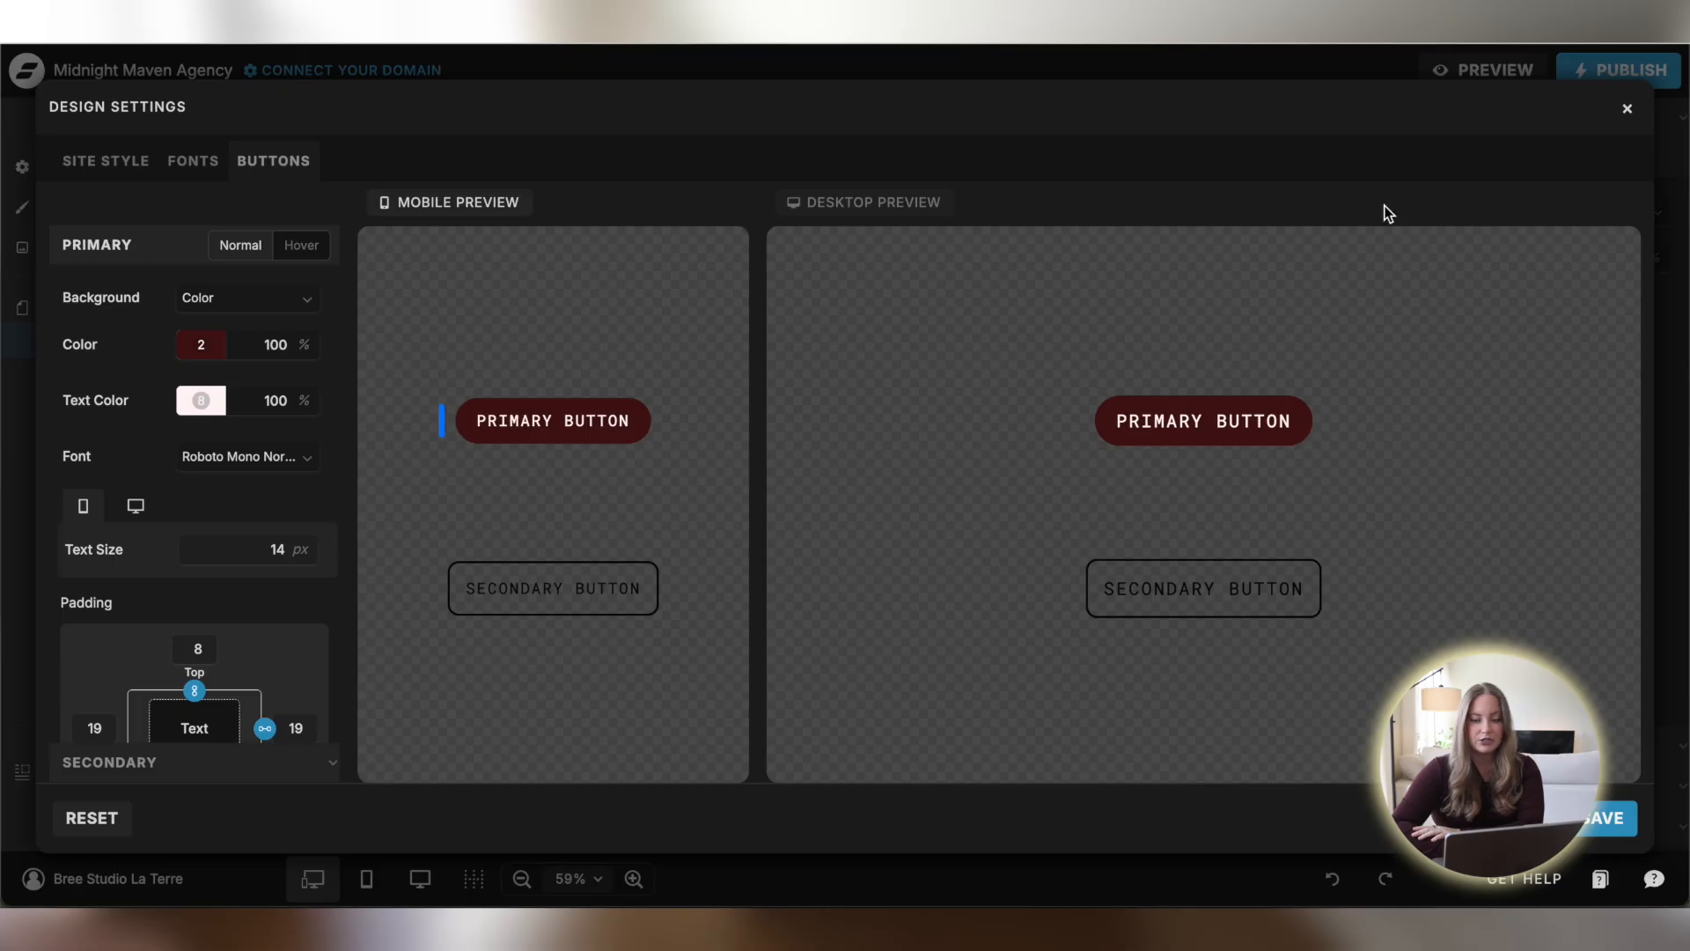
pyautogui.click(1626, 108)
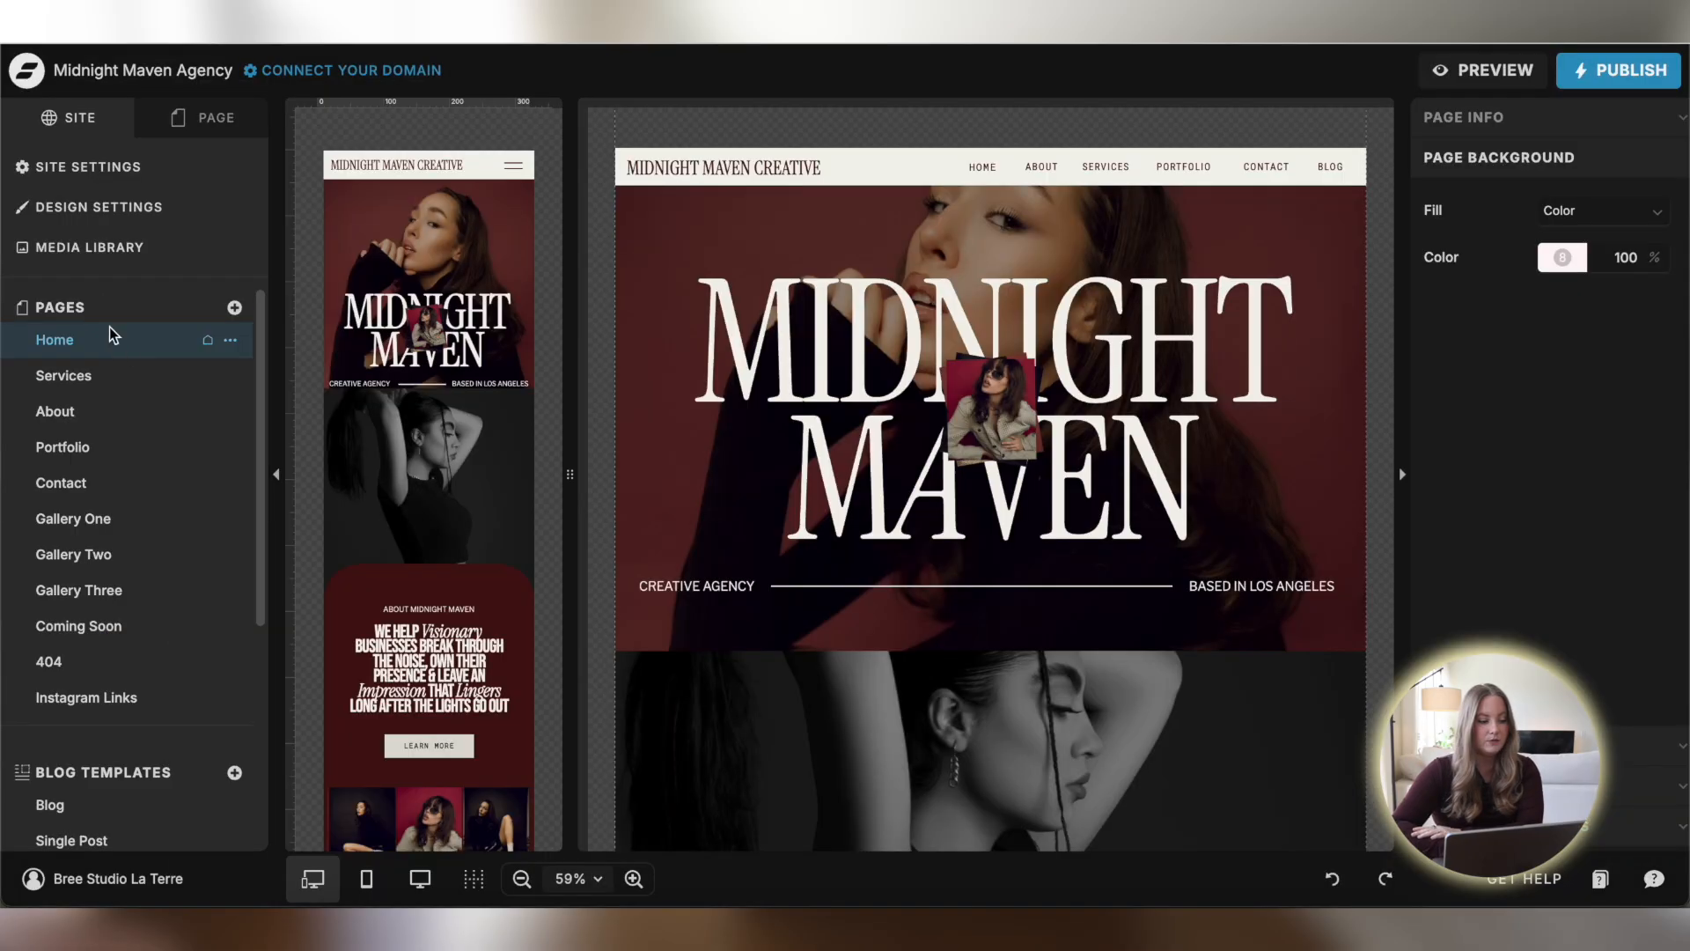
# Browse the images in the media library's Modern Red Canvas folder, and close the library
pyautogui.click(107, 250)
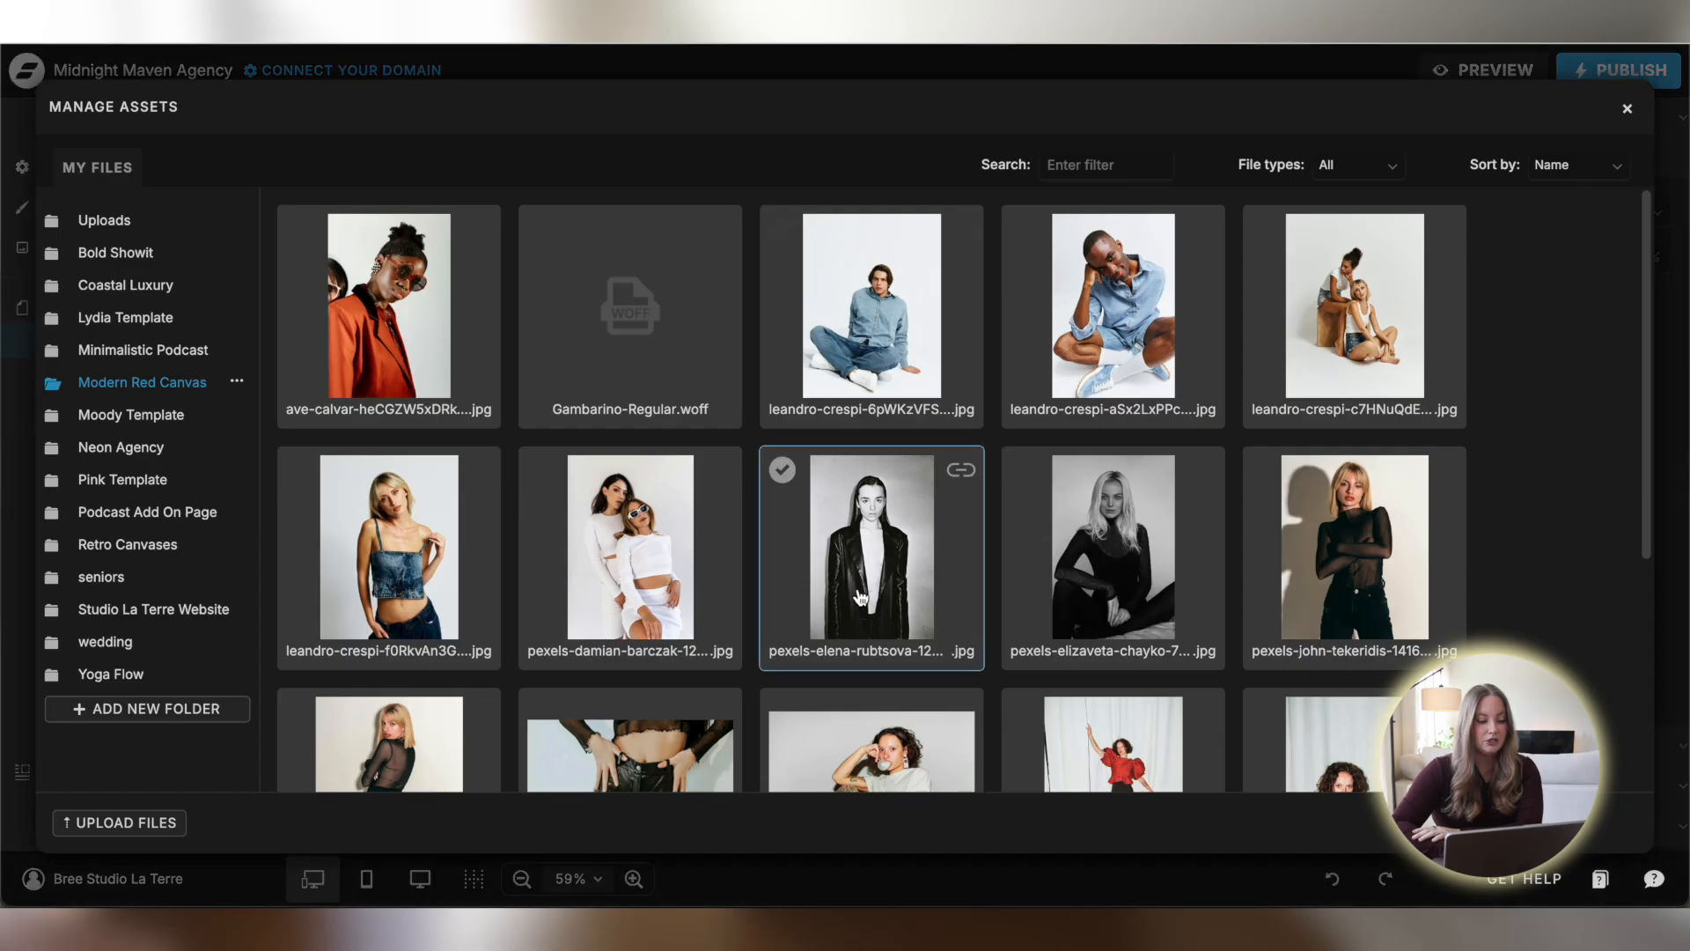
pyautogui.scroll(-5, 630, 529)
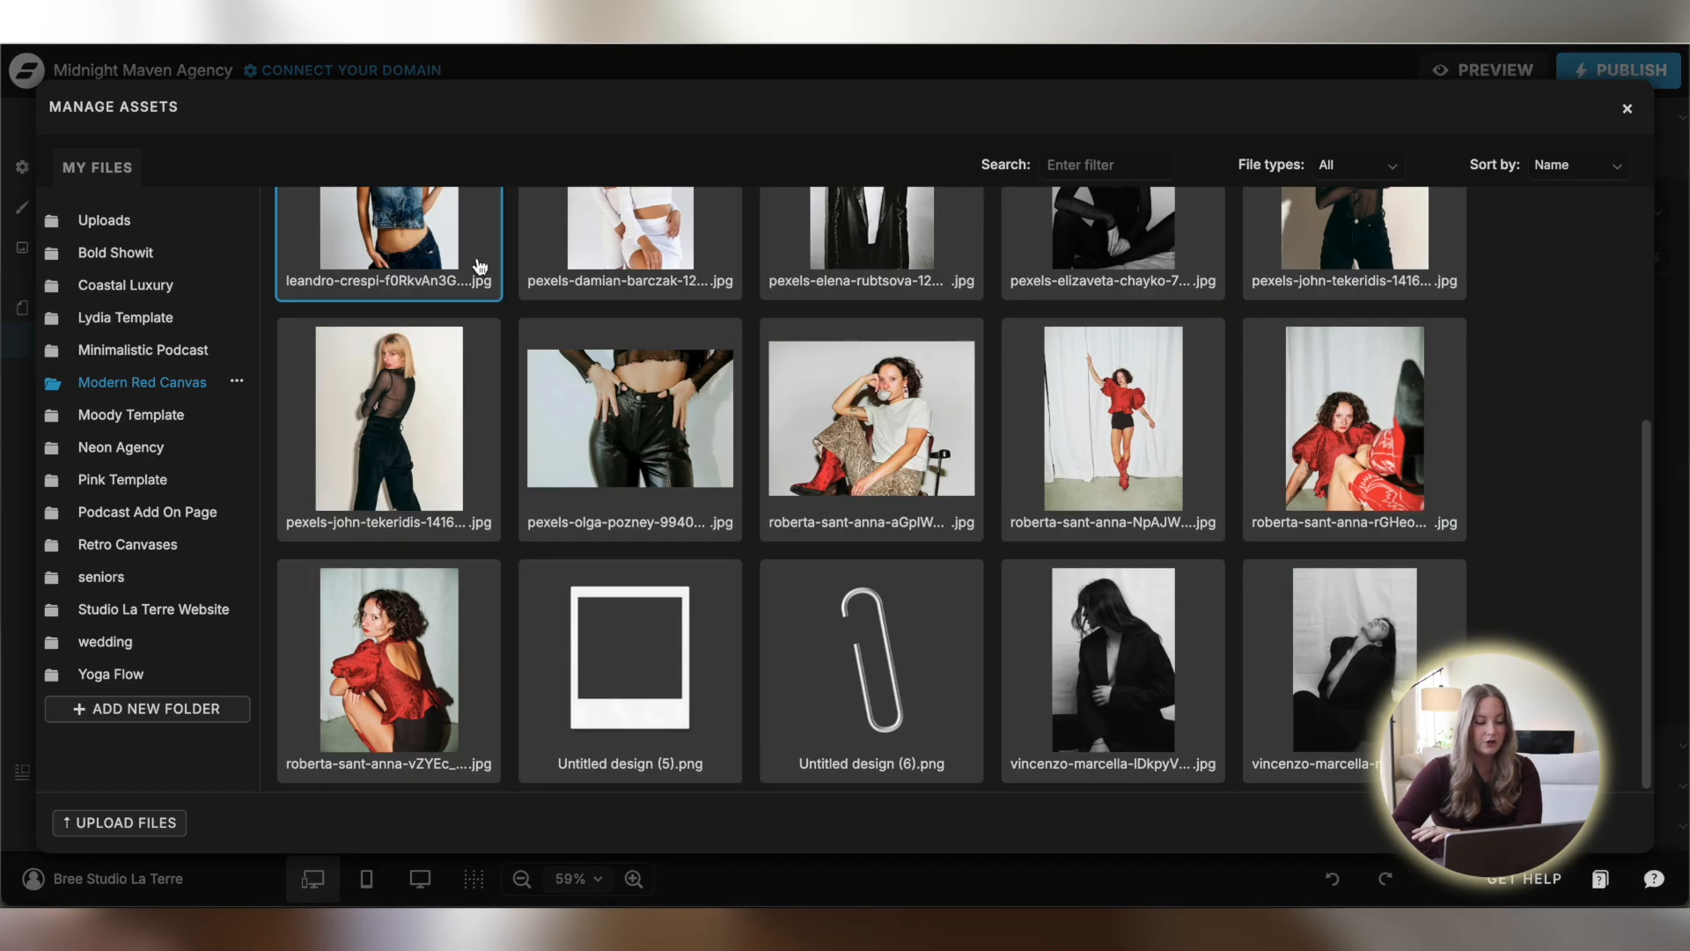
pyautogui.scroll(5, 479, 264)
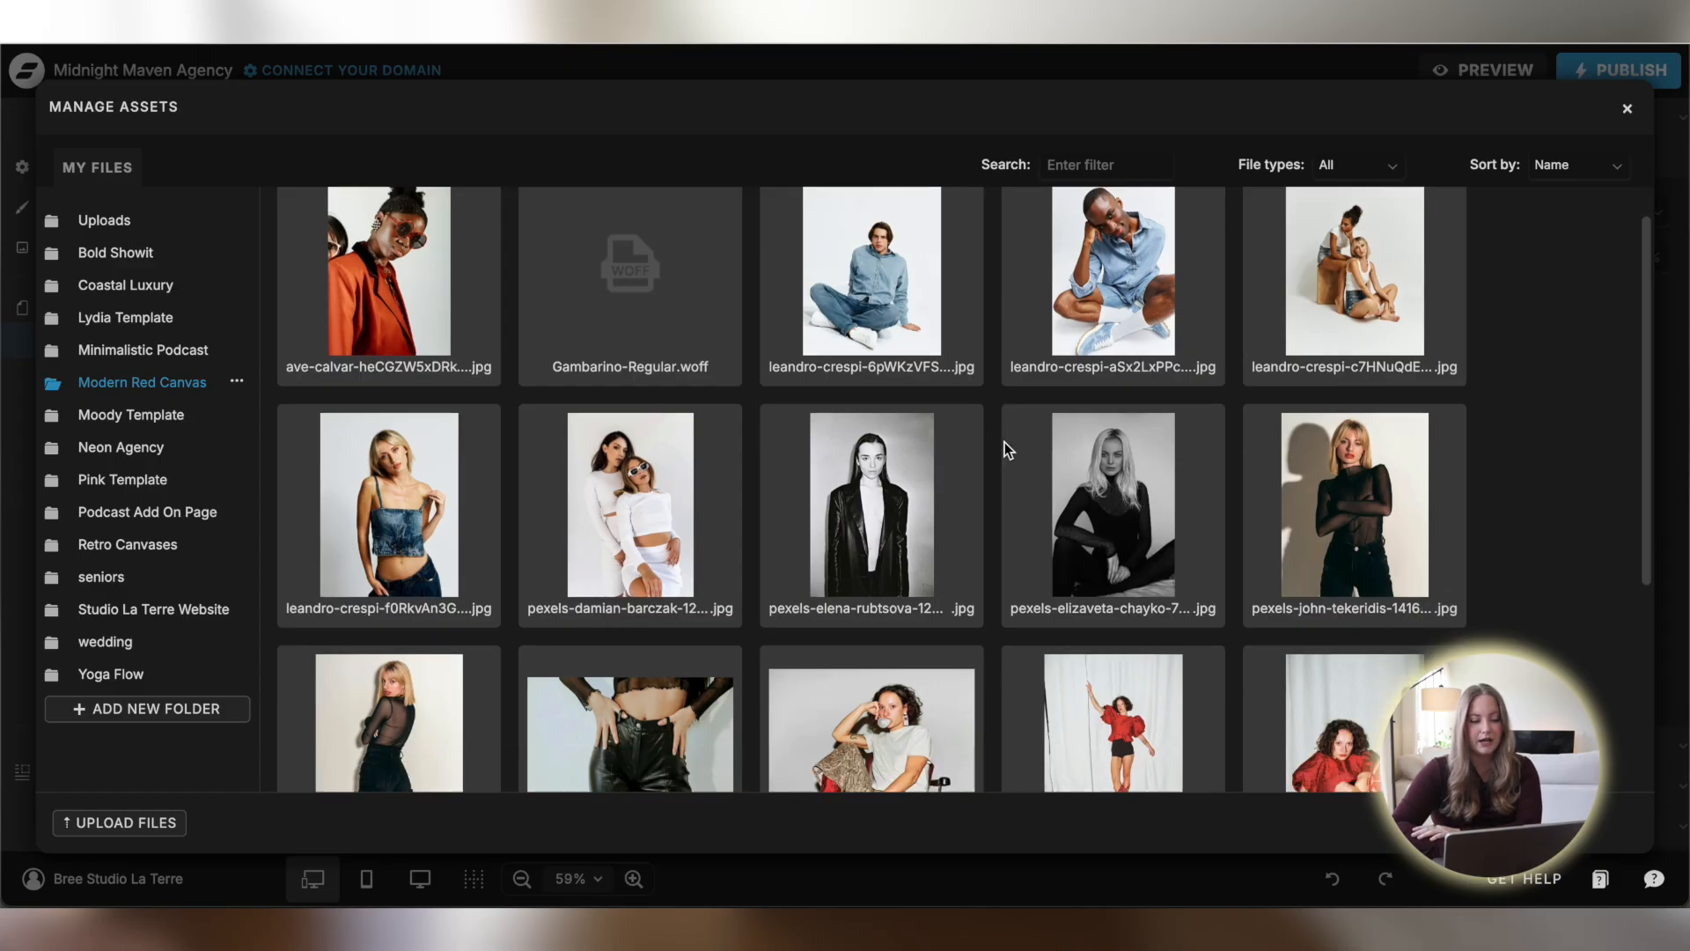
pyautogui.scroll(-5, 1005, 442)
pyautogui.scroll(5, 1005, 442)
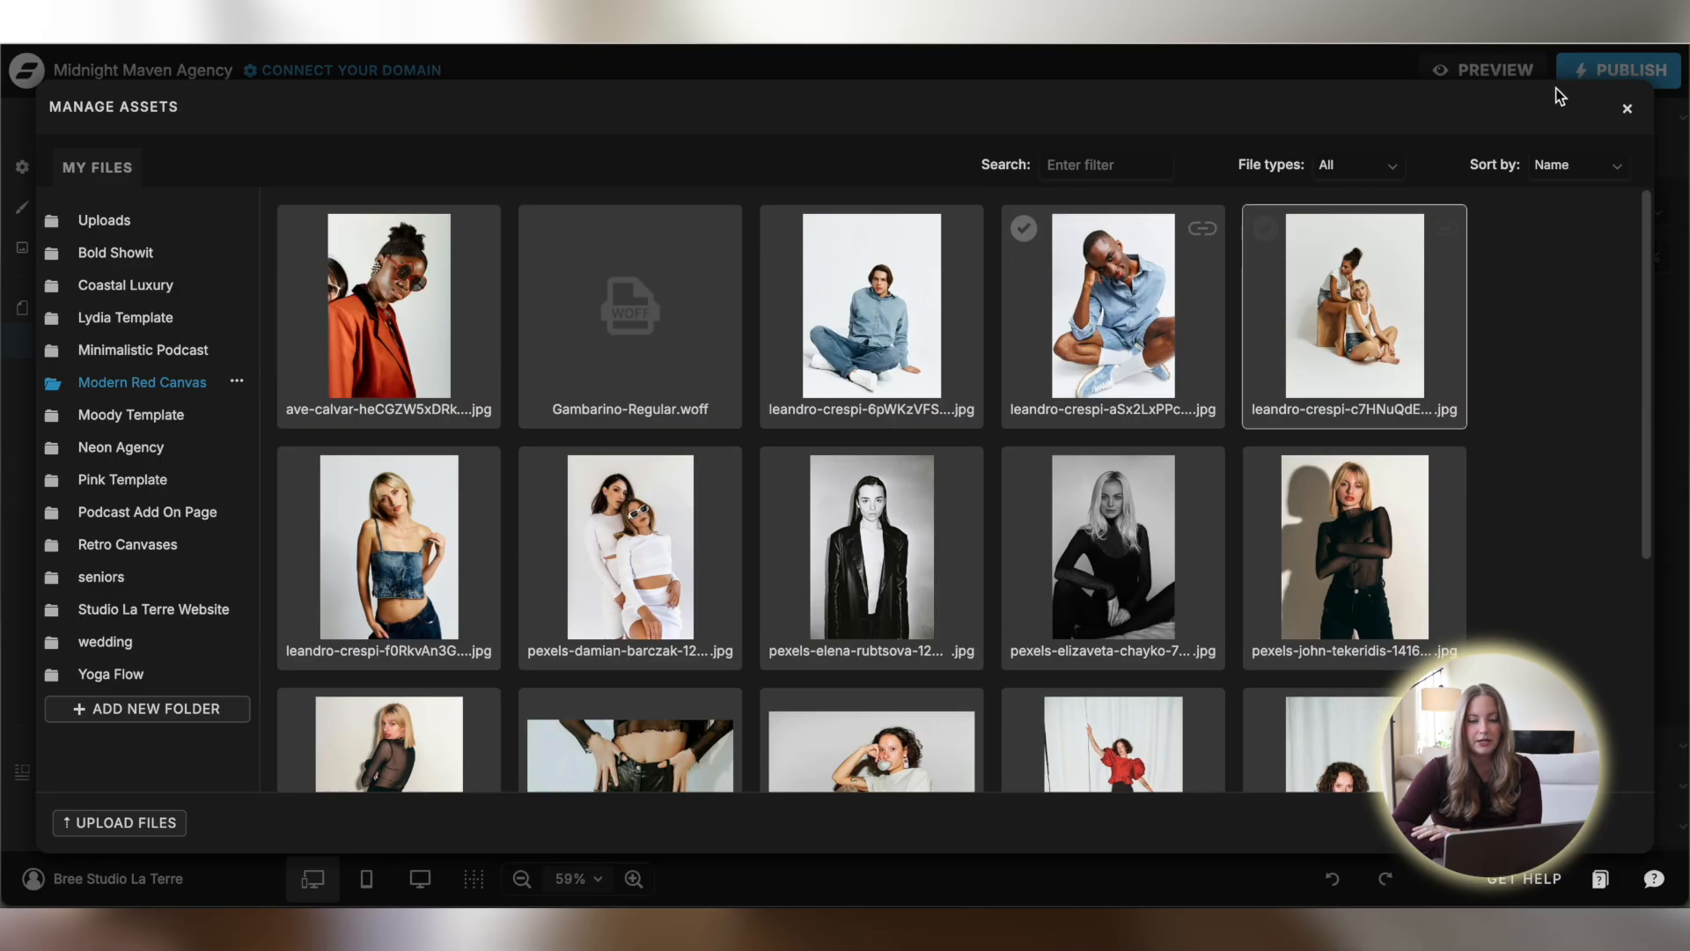
pyautogui.click(1627, 108)
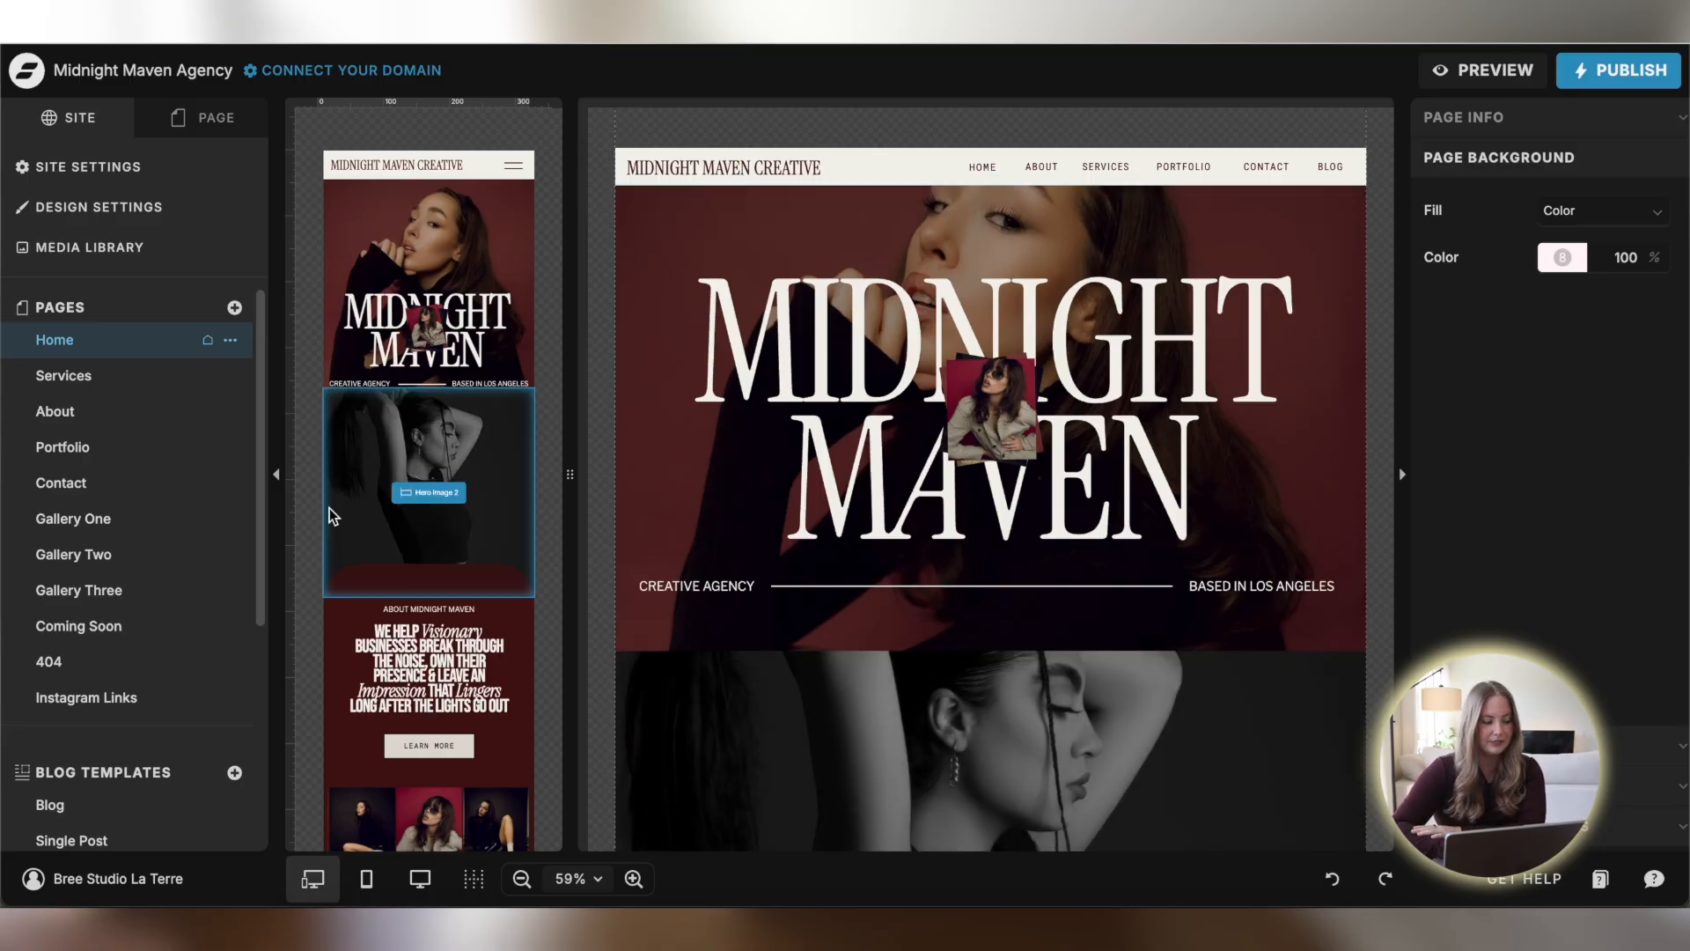
# View the Services, About and Portfolio pages of the site in turn
pyautogui.click(104, 390)
pyautogui.click(104, 413)
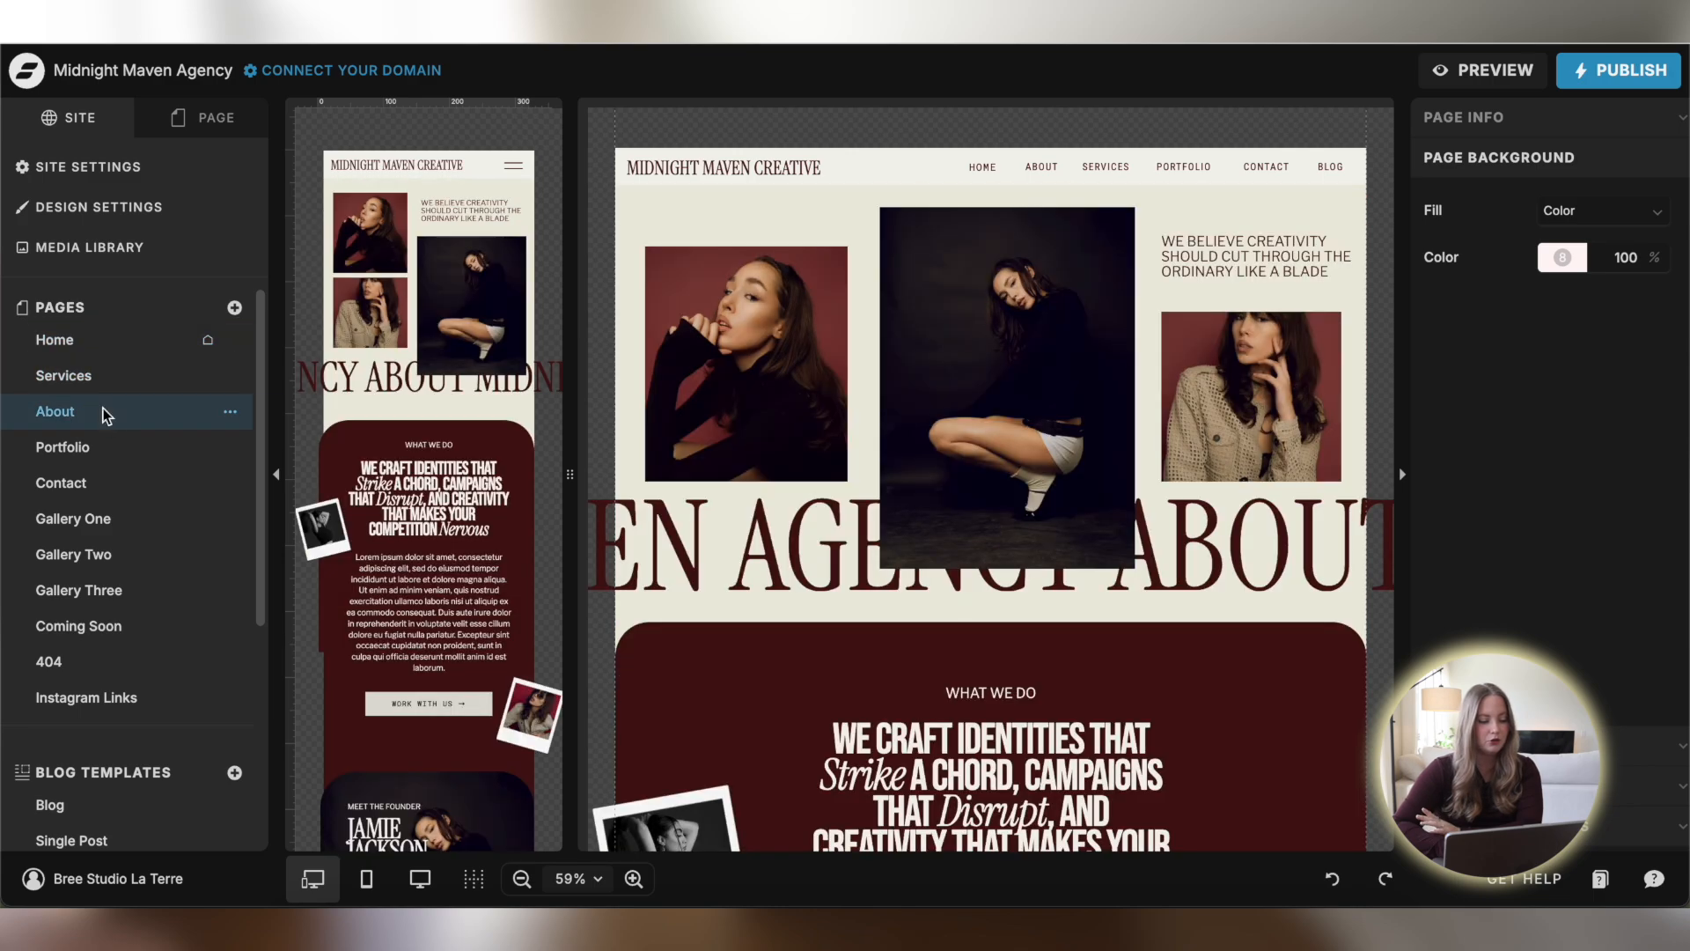
pyautogui.click(106, 461)
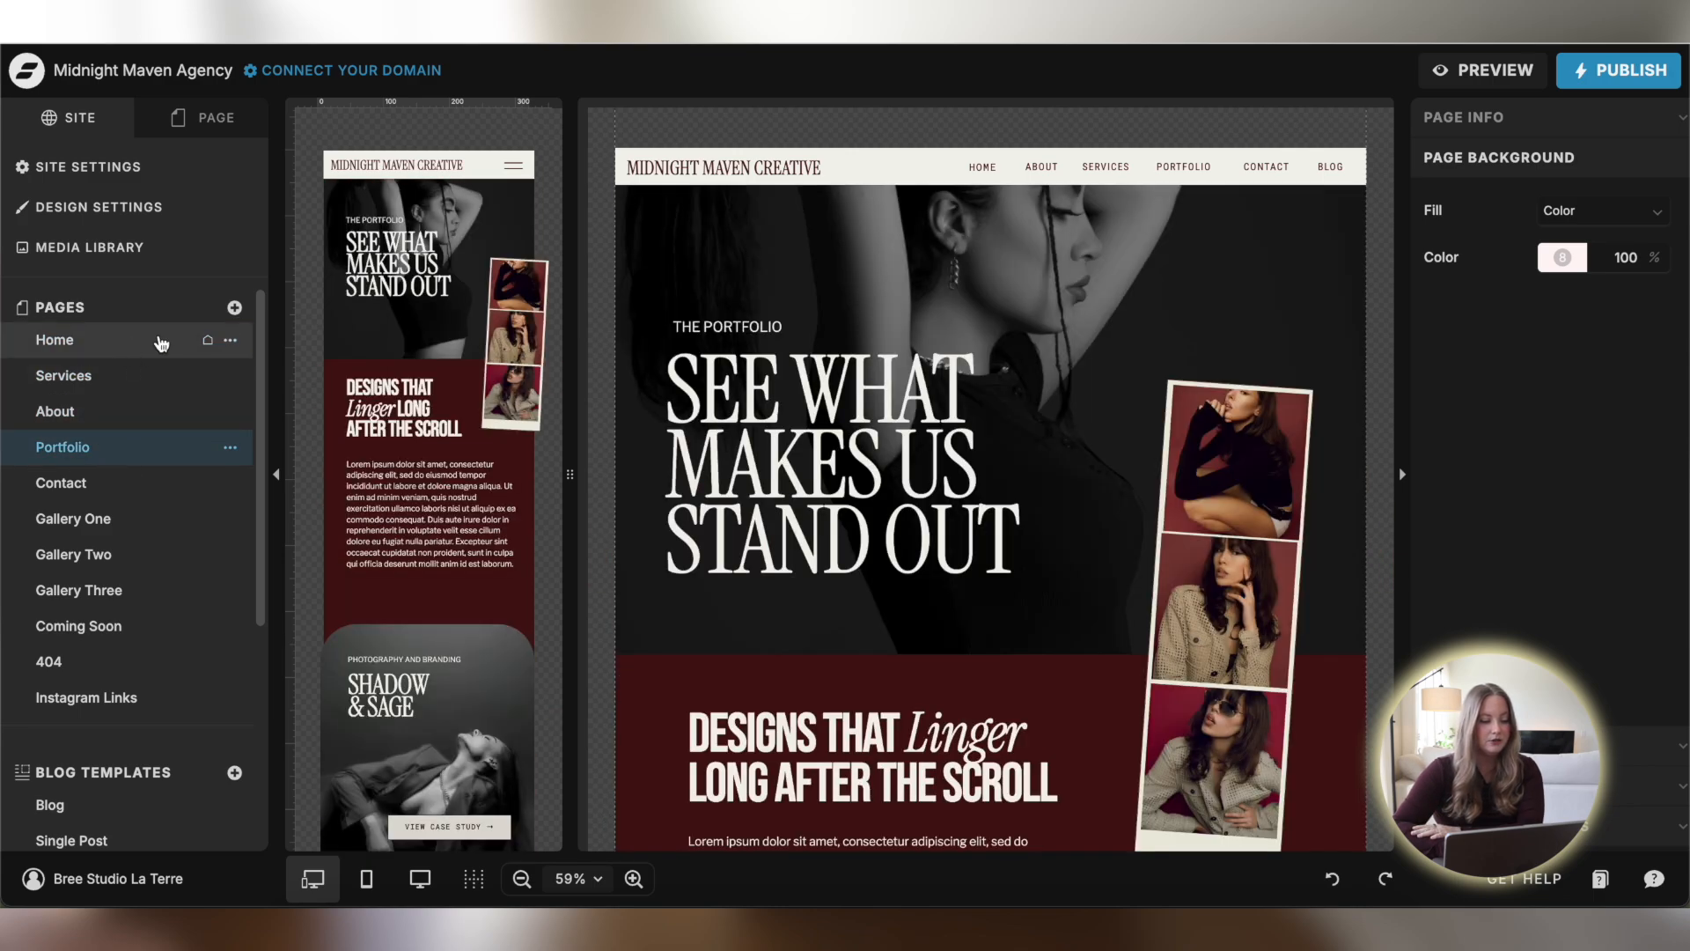
# Open the Home page and examine the options available for it
pyautogui.click(159, 342)
pyautogui.click(231, 343)
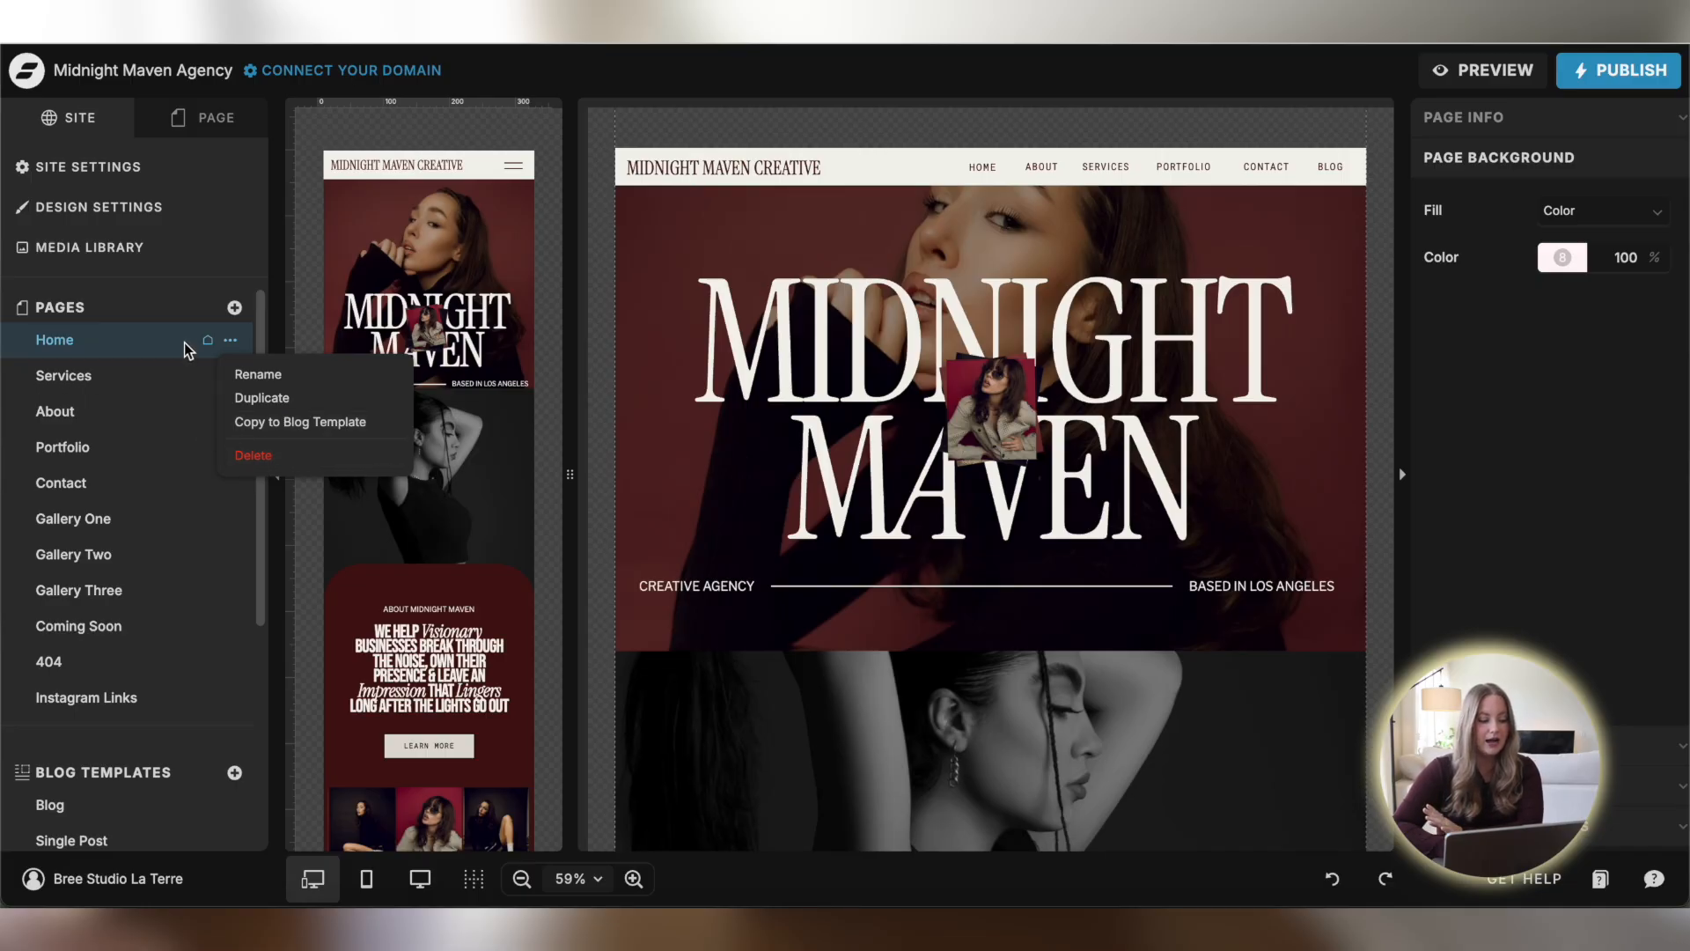
pyautogui.scroll(-5, 185, 347)
pyautogui.scroll(5, 185, 348)
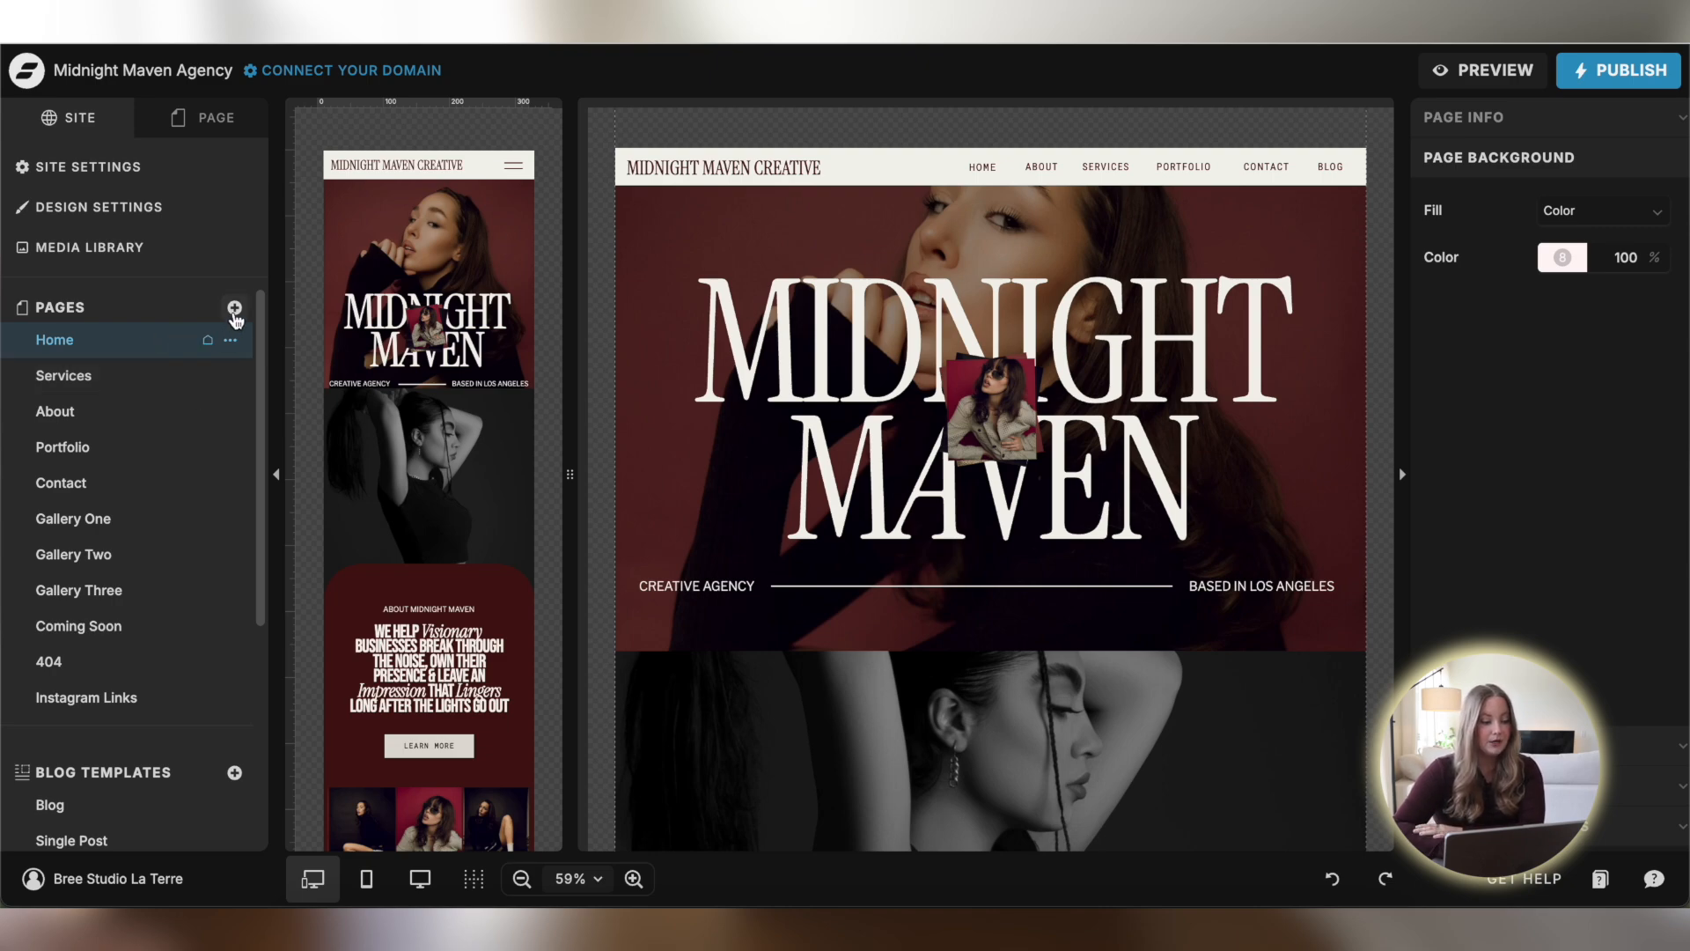
# Start adding a page from the library and preview the current site's About page
pyautogui.click(234, 309)
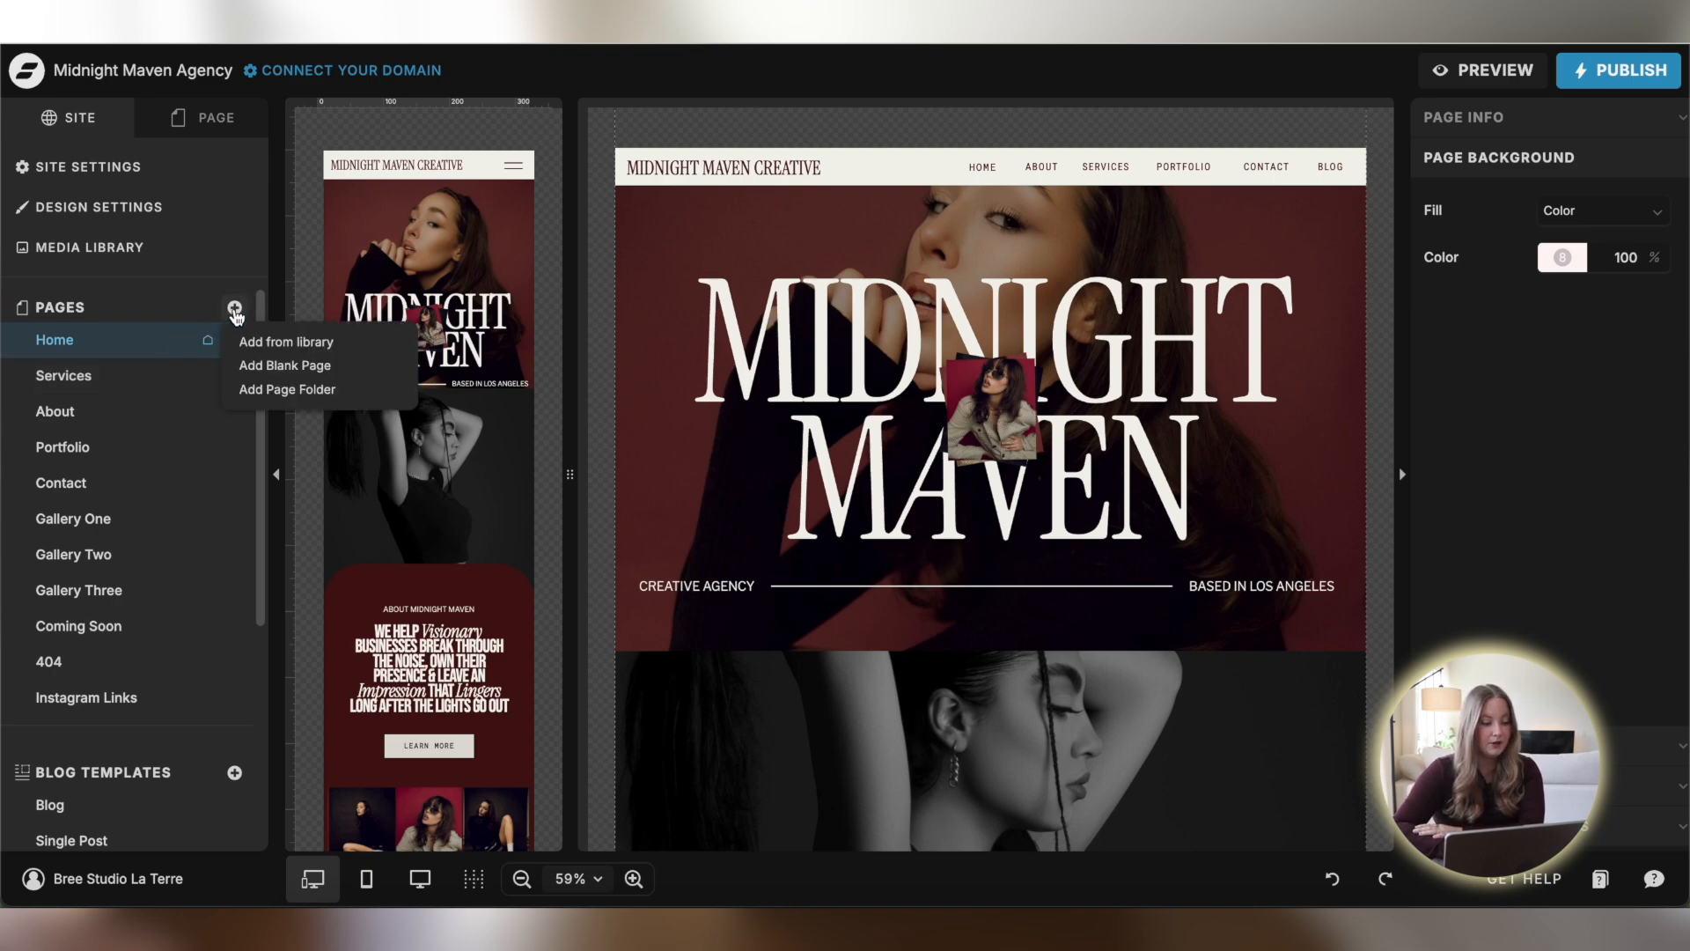
pyautogui.click(318, 345)
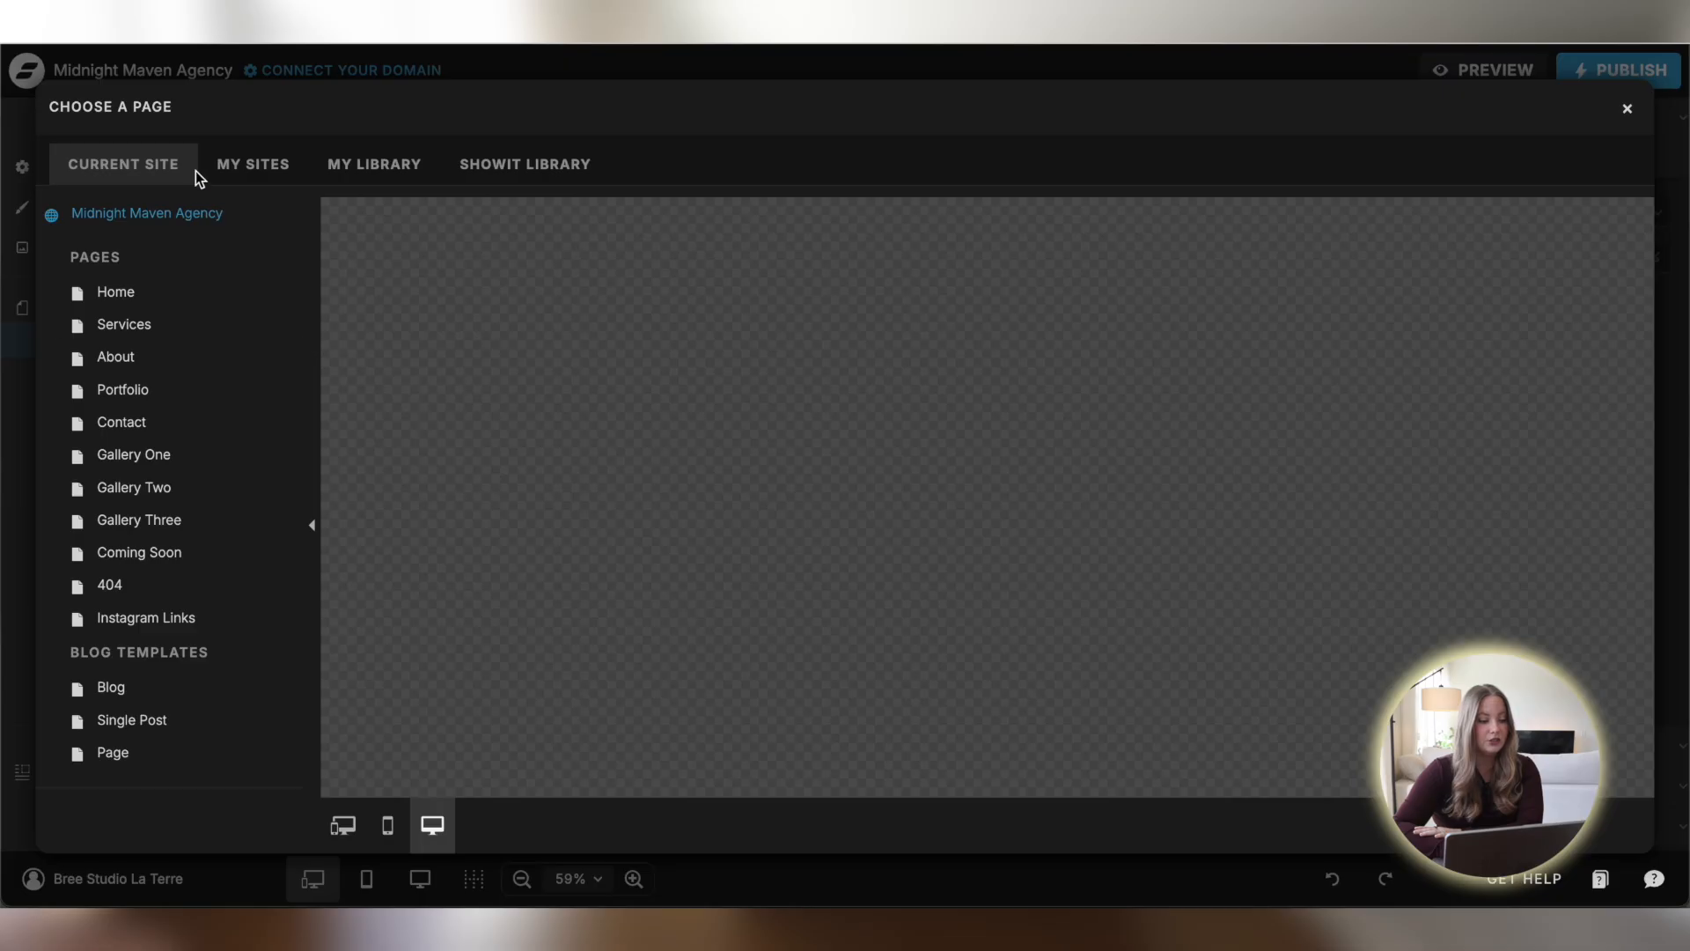
pyautogui.click(167, 358)
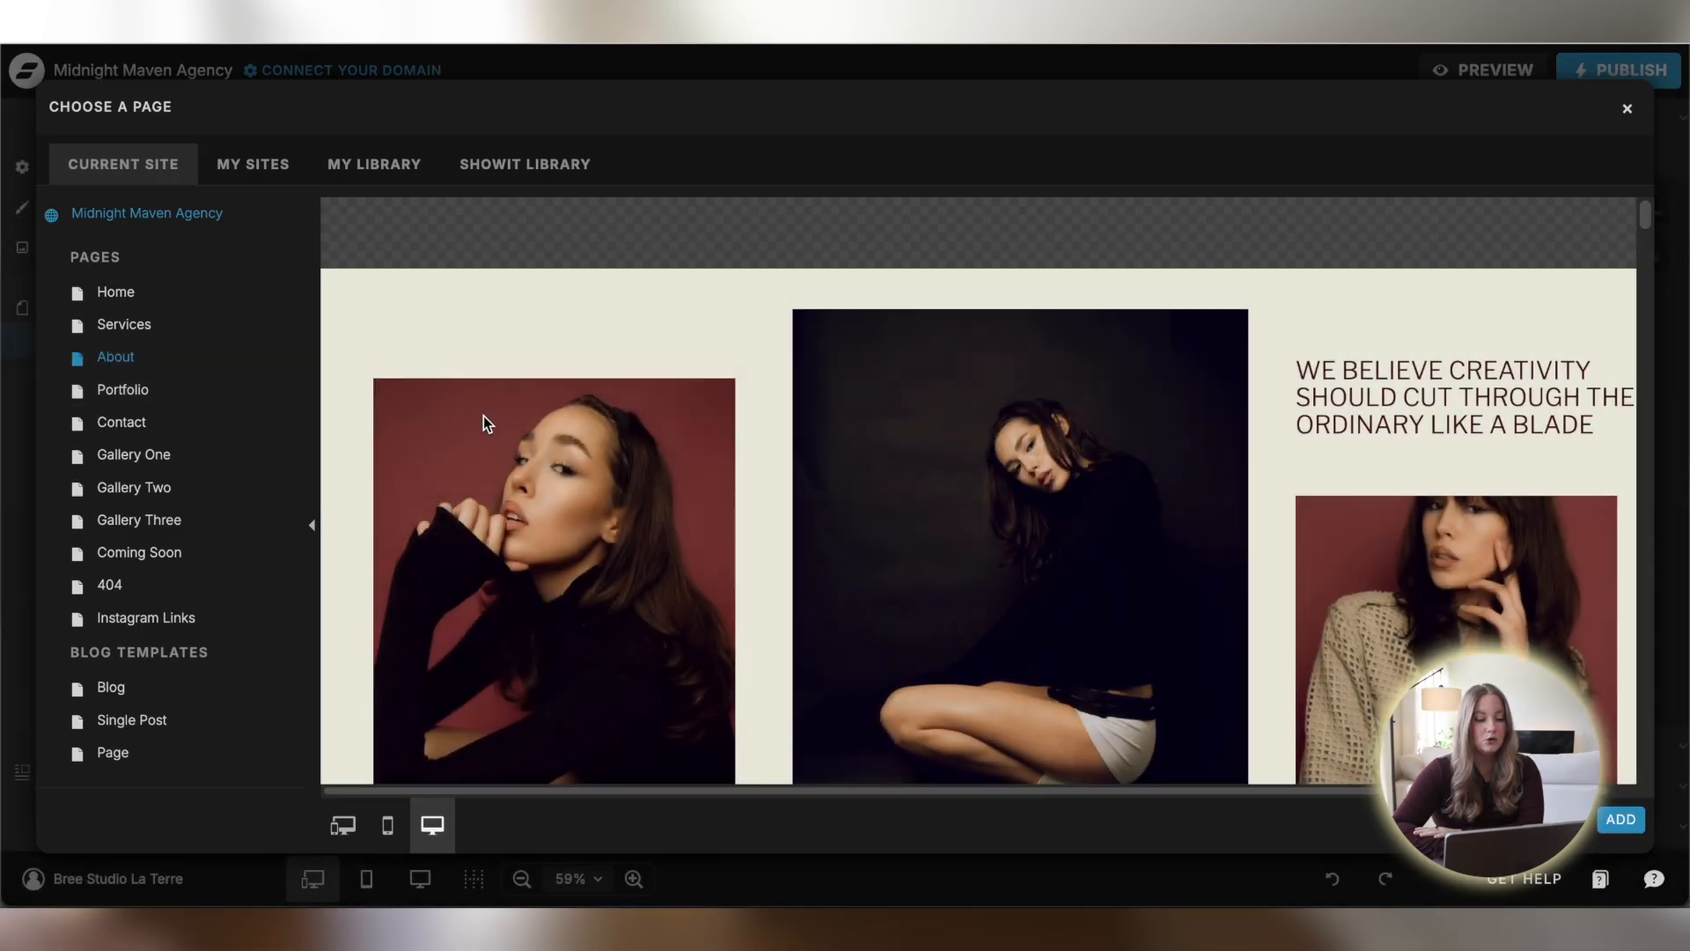
pyautogui.scroll(-10, 484, 416)
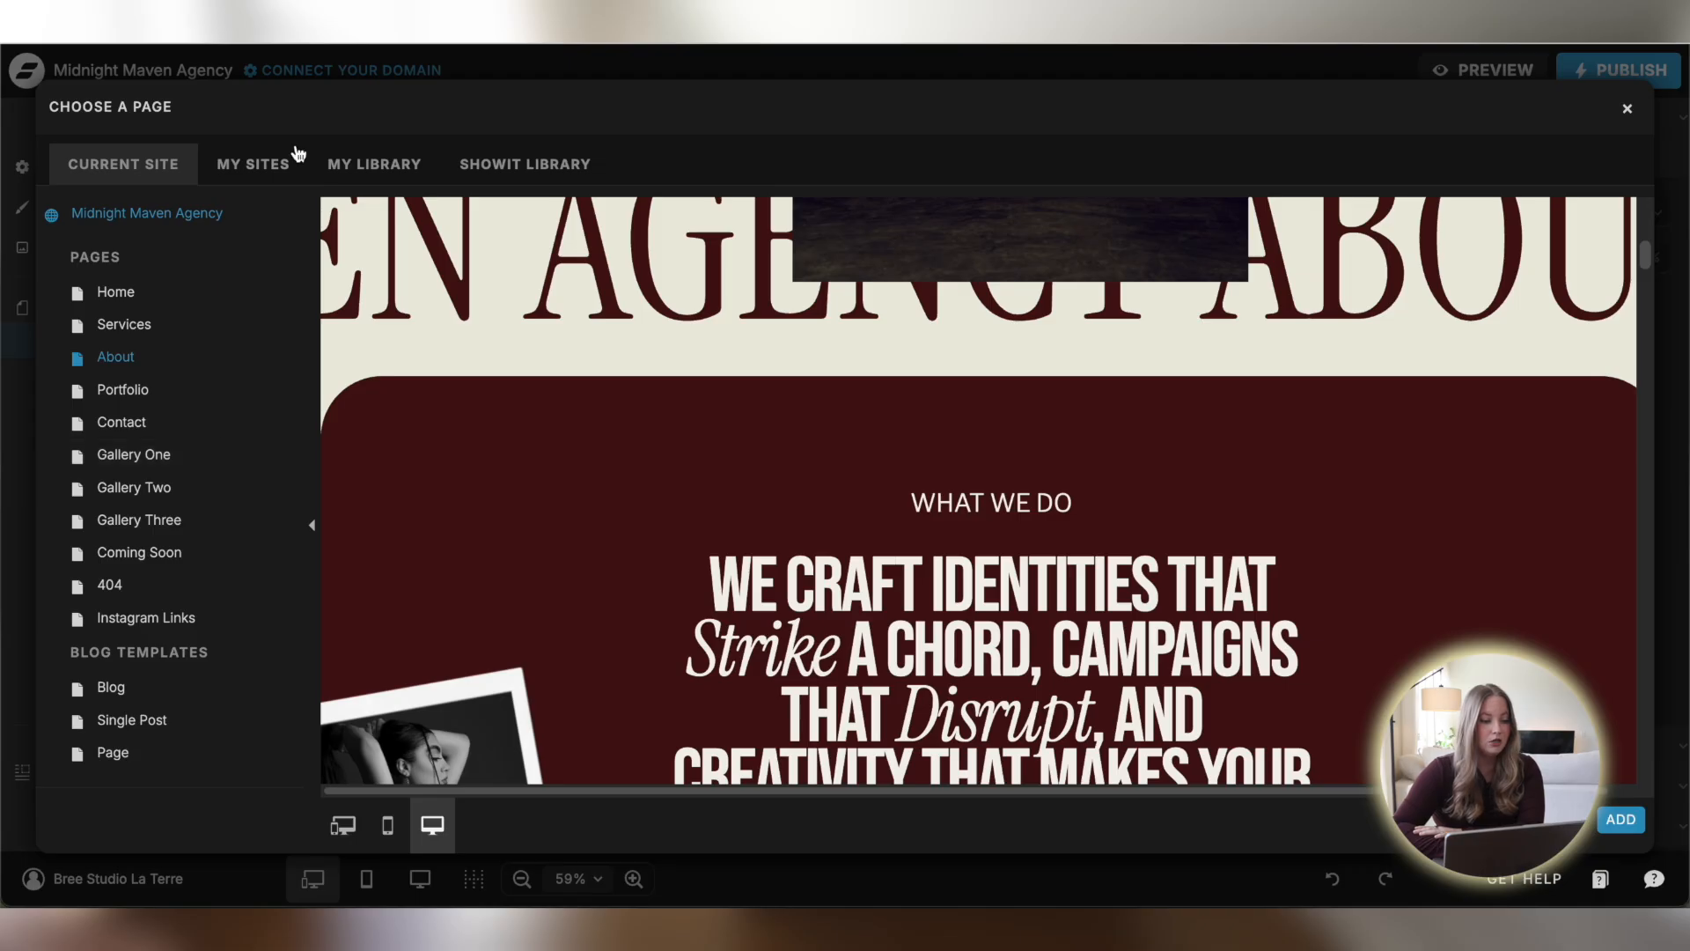
# Preview the Retro Canvas page of the Retro Canvas Bundle among the account's own sites
pyautogui.click(264, 165)
pyautogui.scroll(-4, 223, 404)
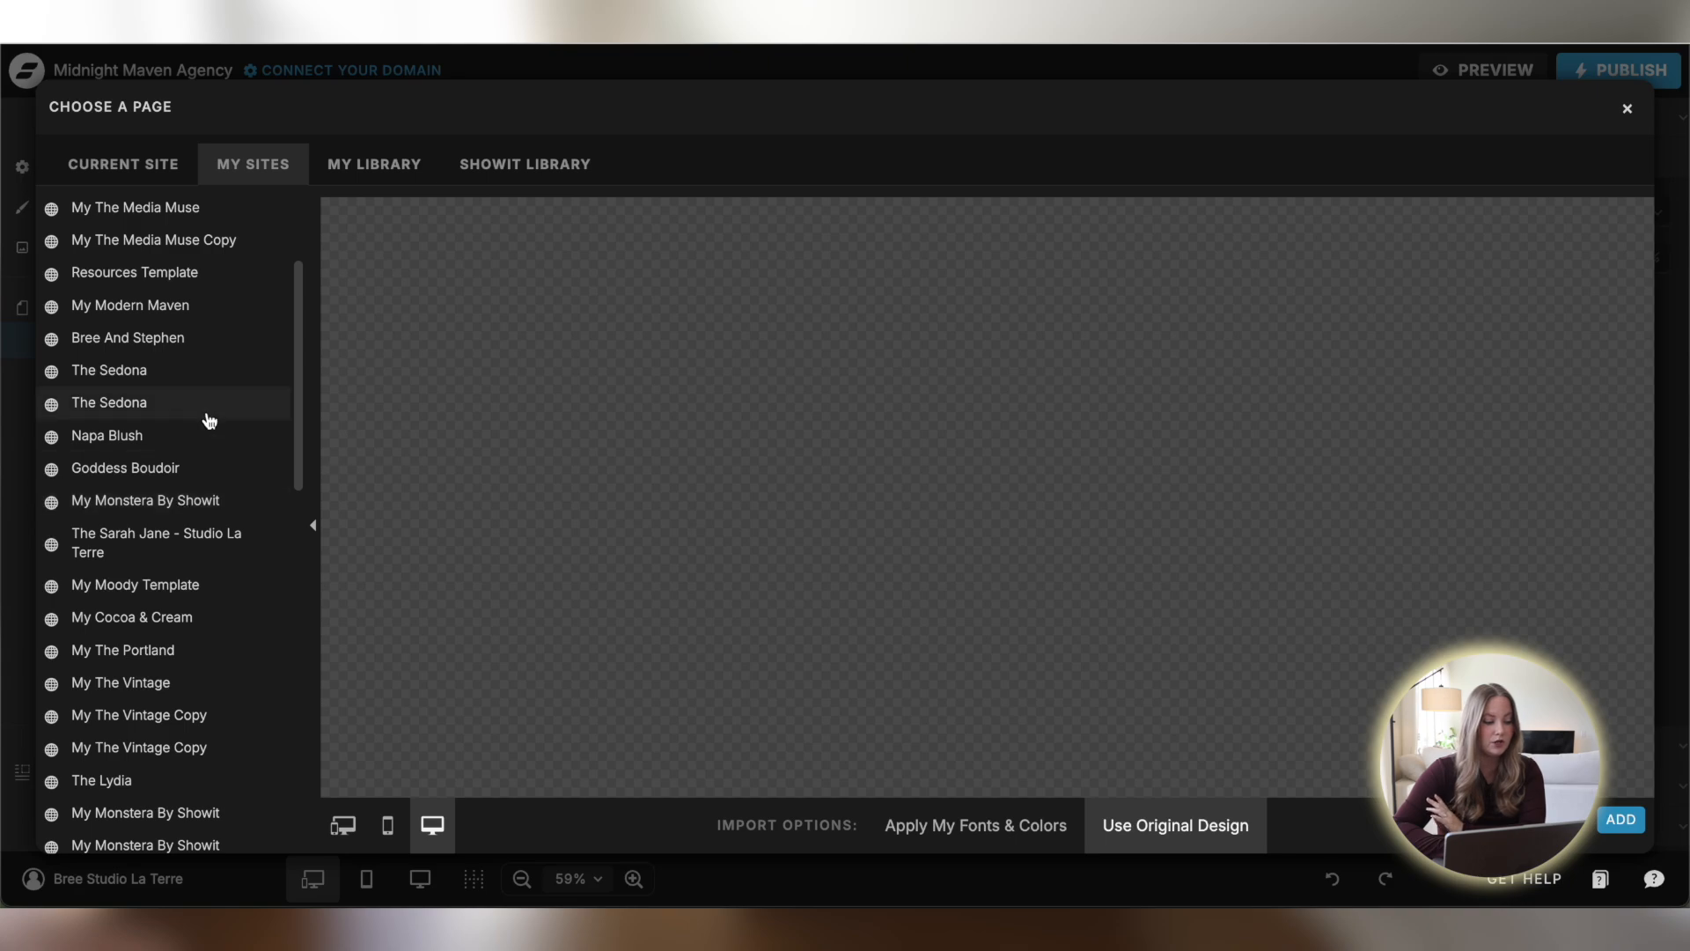
pyautogui.scroll(-10, 207, 419)
pyautogui.click(170, 770)
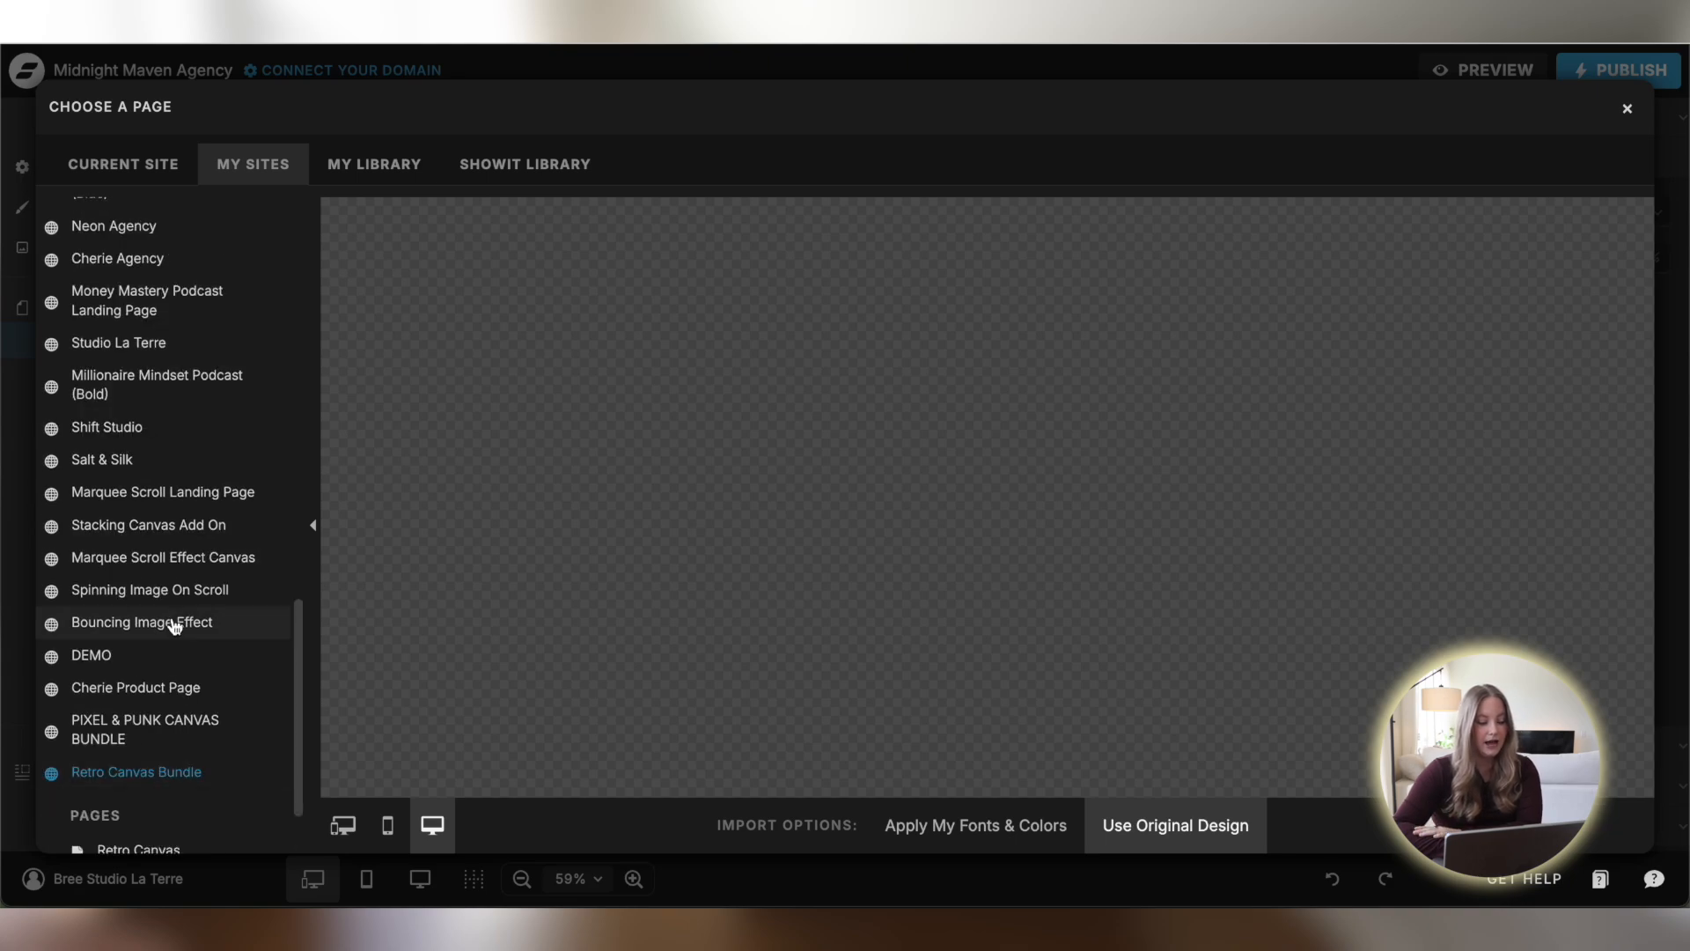
pyautogui.scroll(-2, 175, 626)
pyautogui.click(136, 753)
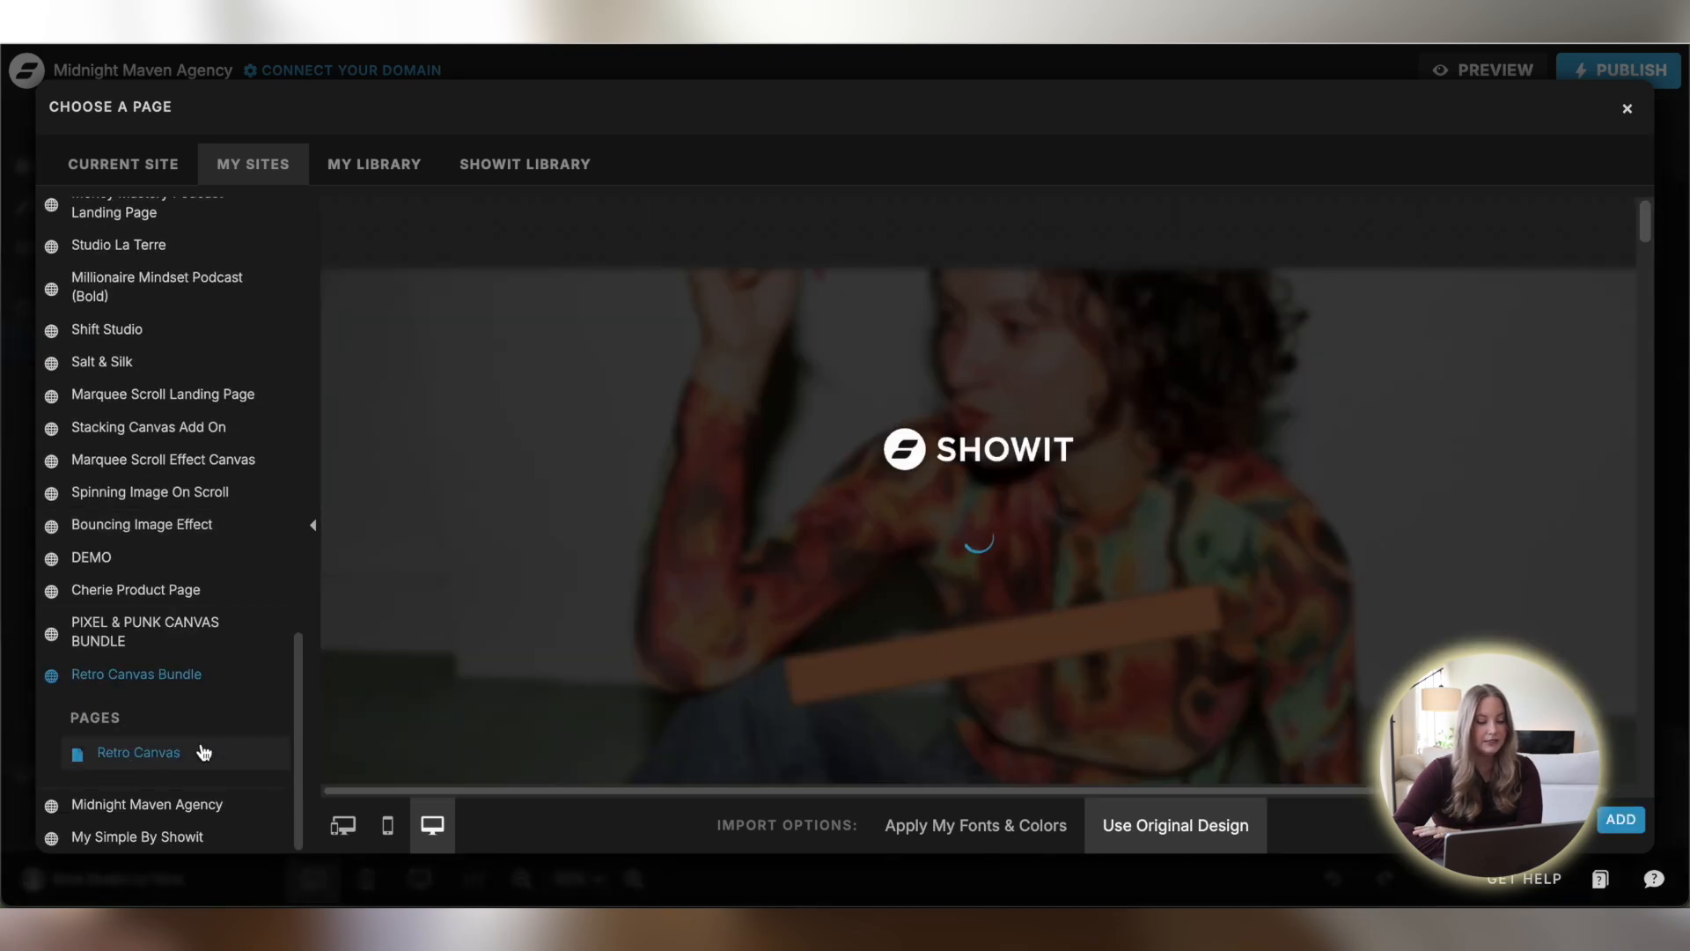
pyautogui.scroll(-3, 747, 568)
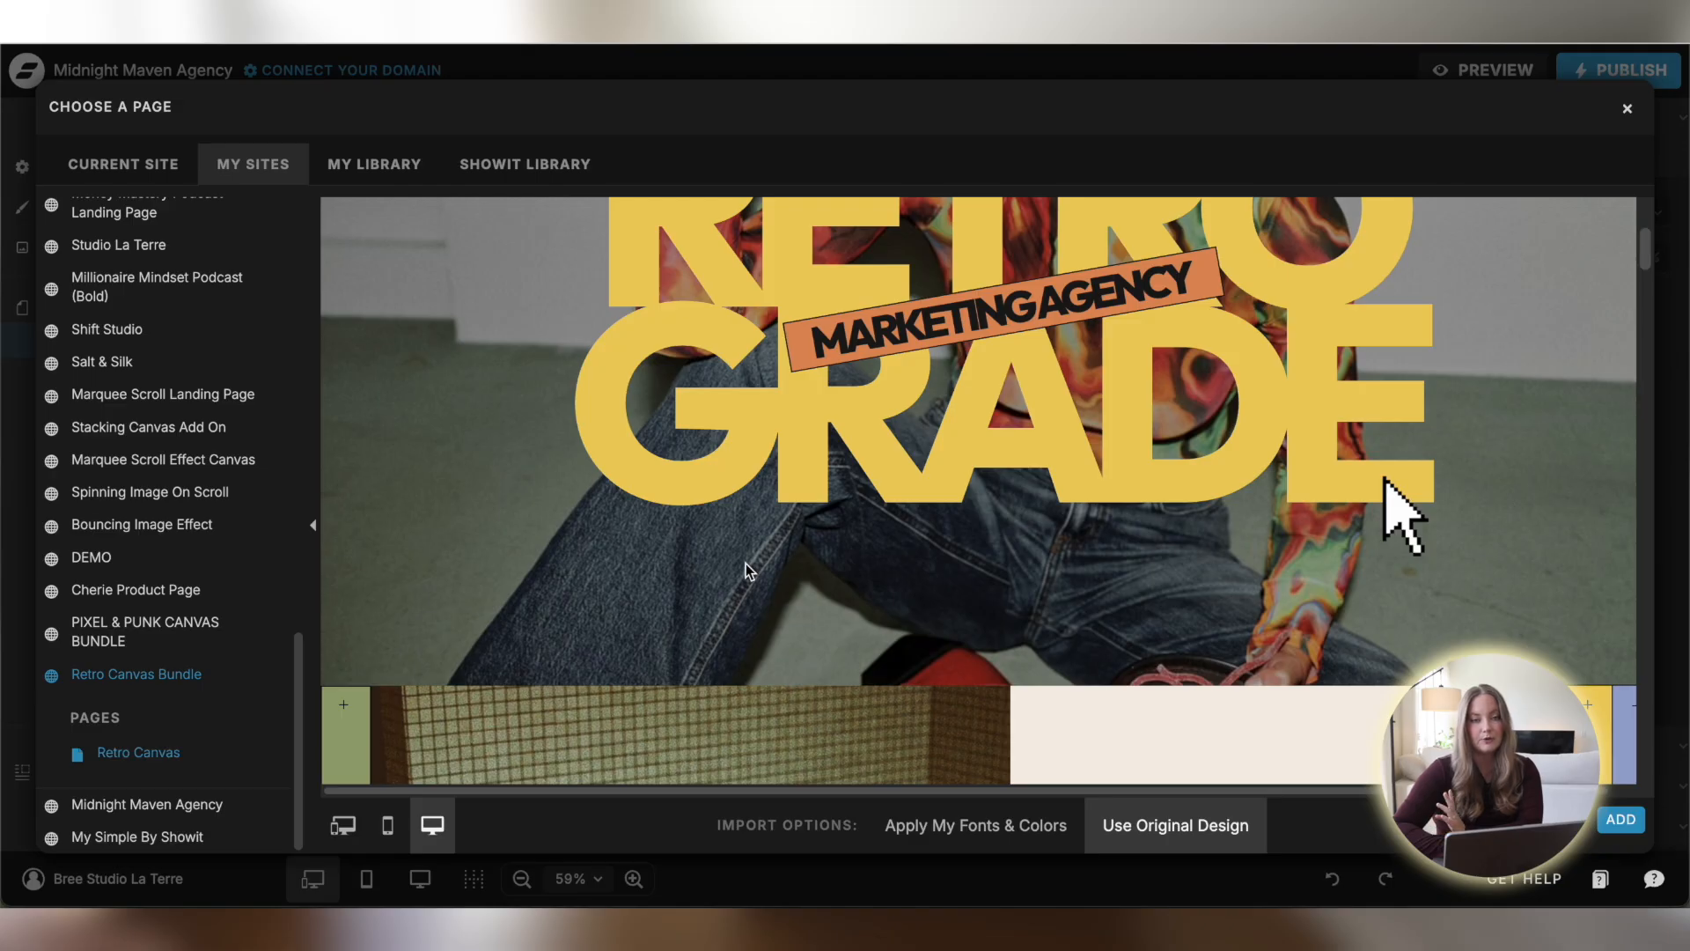
# Preview the Home page of Simple By Showit in the Showit library, and close the page chooser without adding anything
pyautogui.click(521, 169)
pyautogui.click(162, 220)
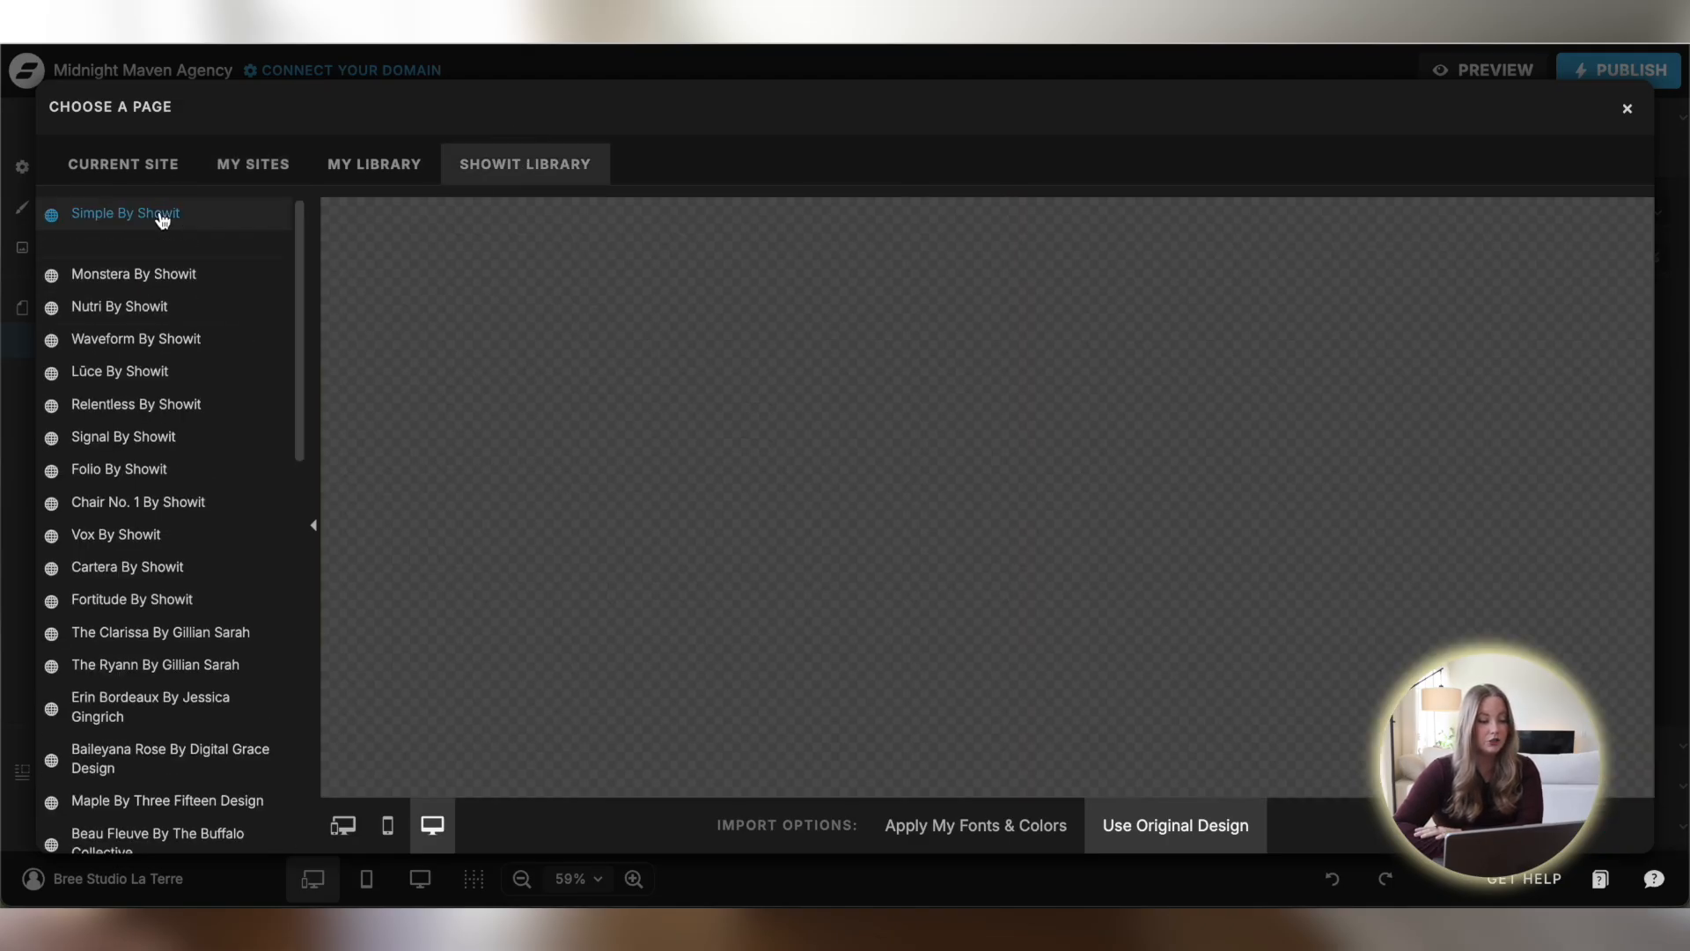
pyautogui.click(132, 304)
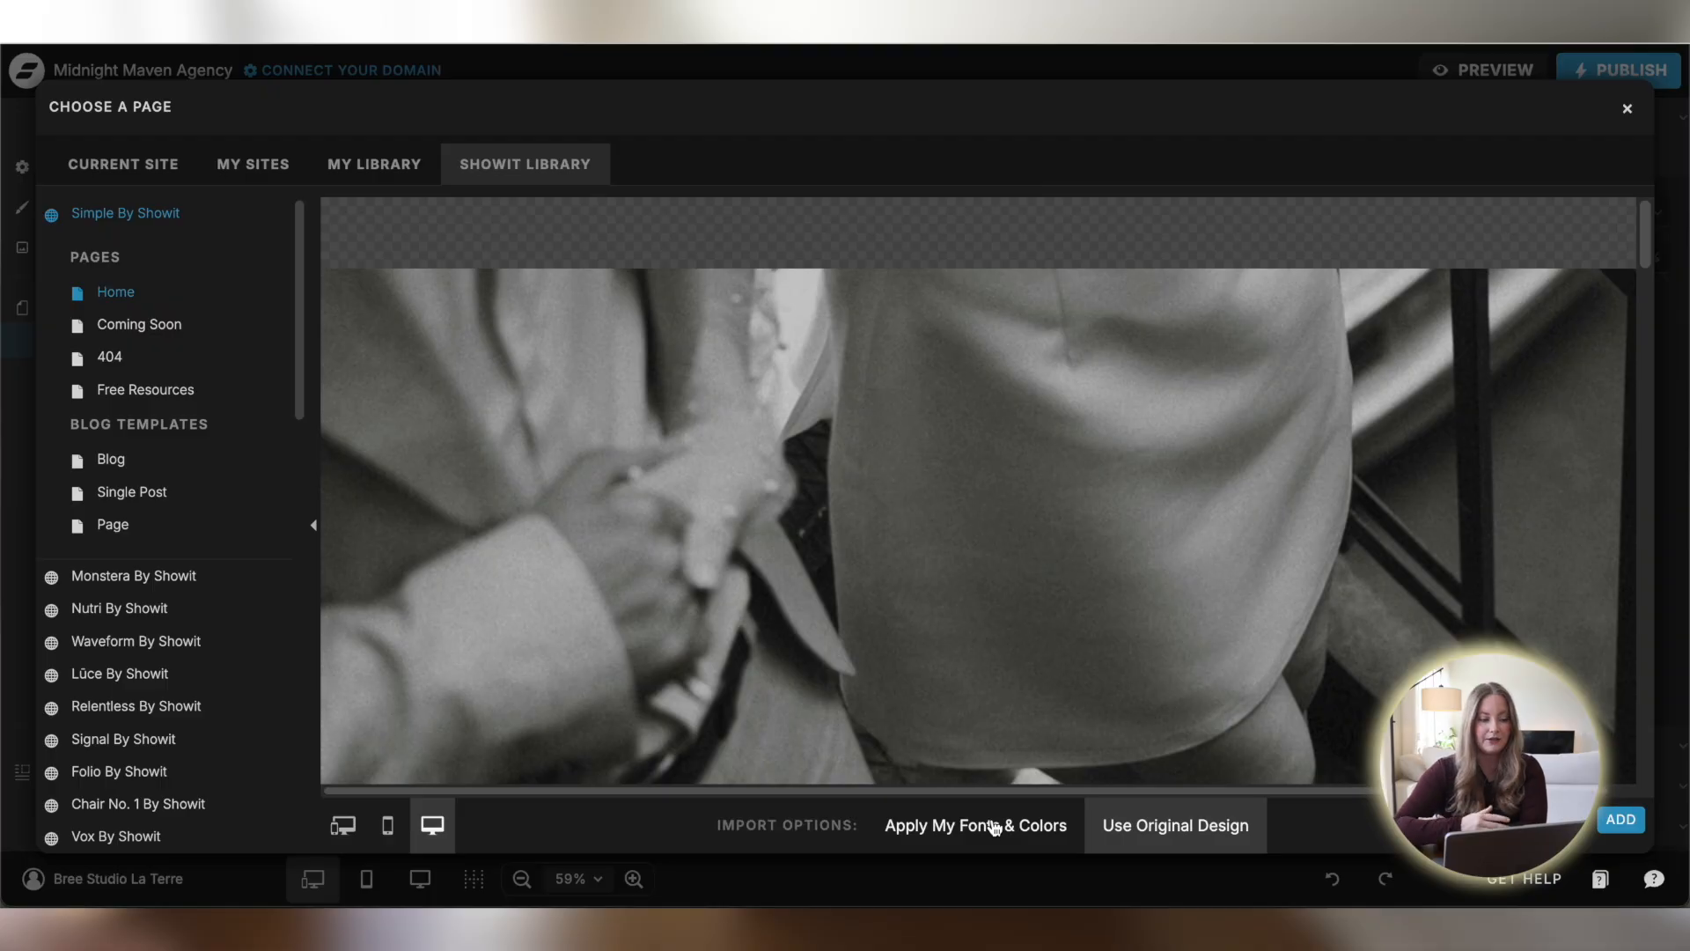
pyautogui.scroll(-5, 1004, 603)
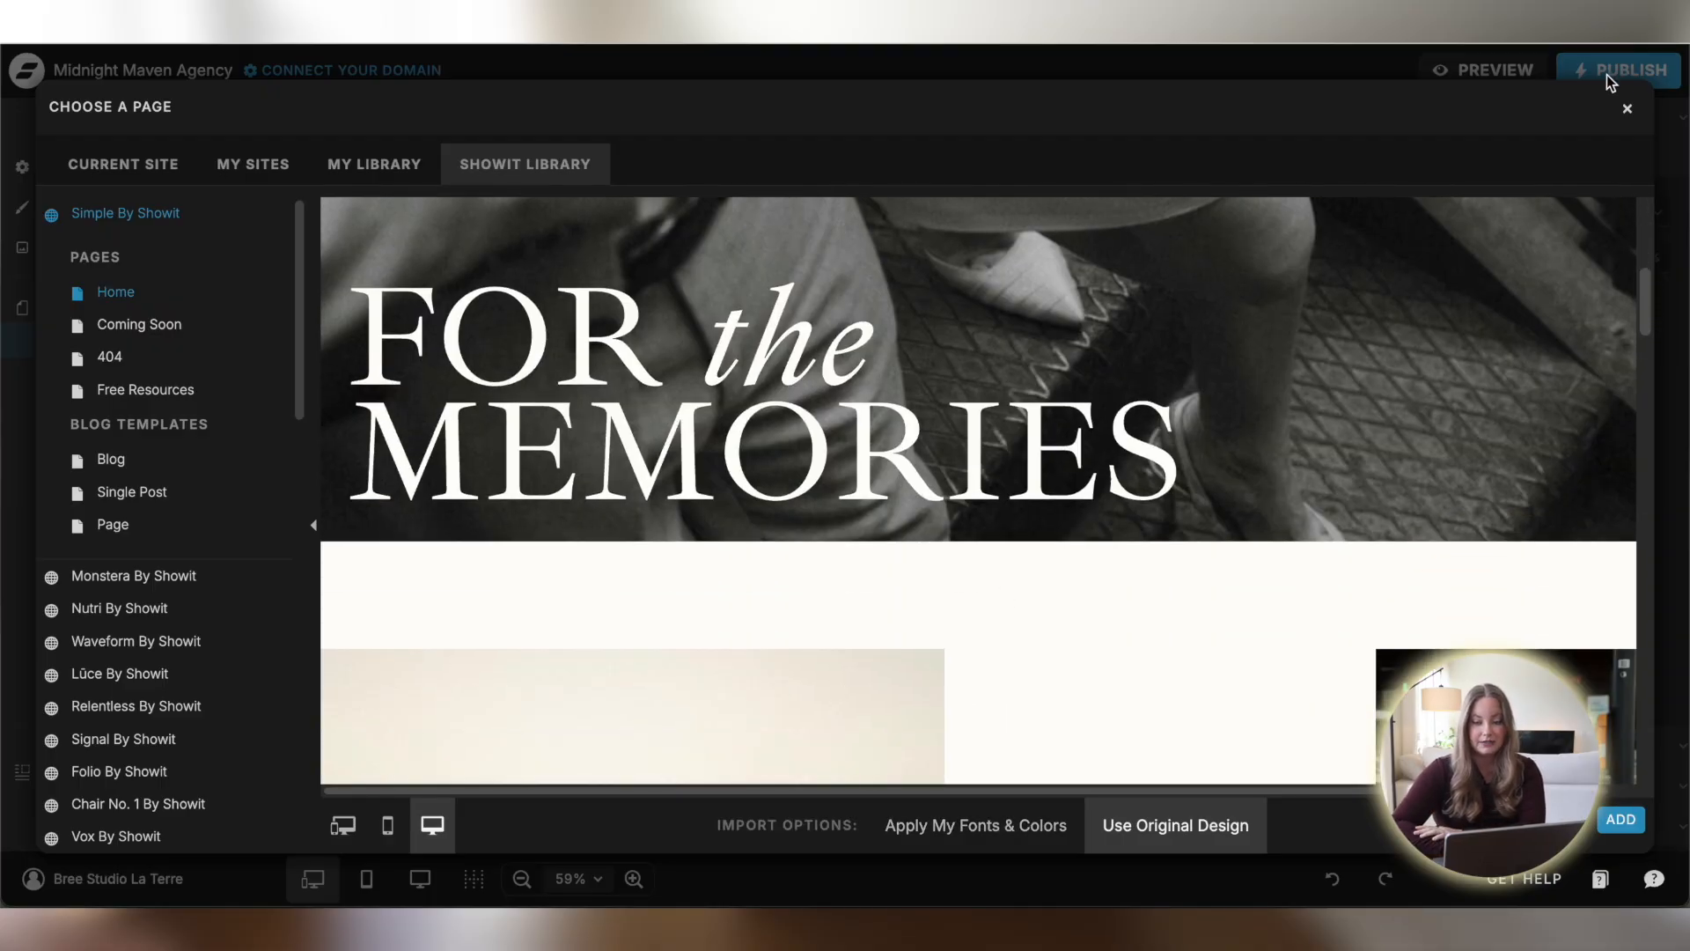
pyautogui.click(1626, 108)
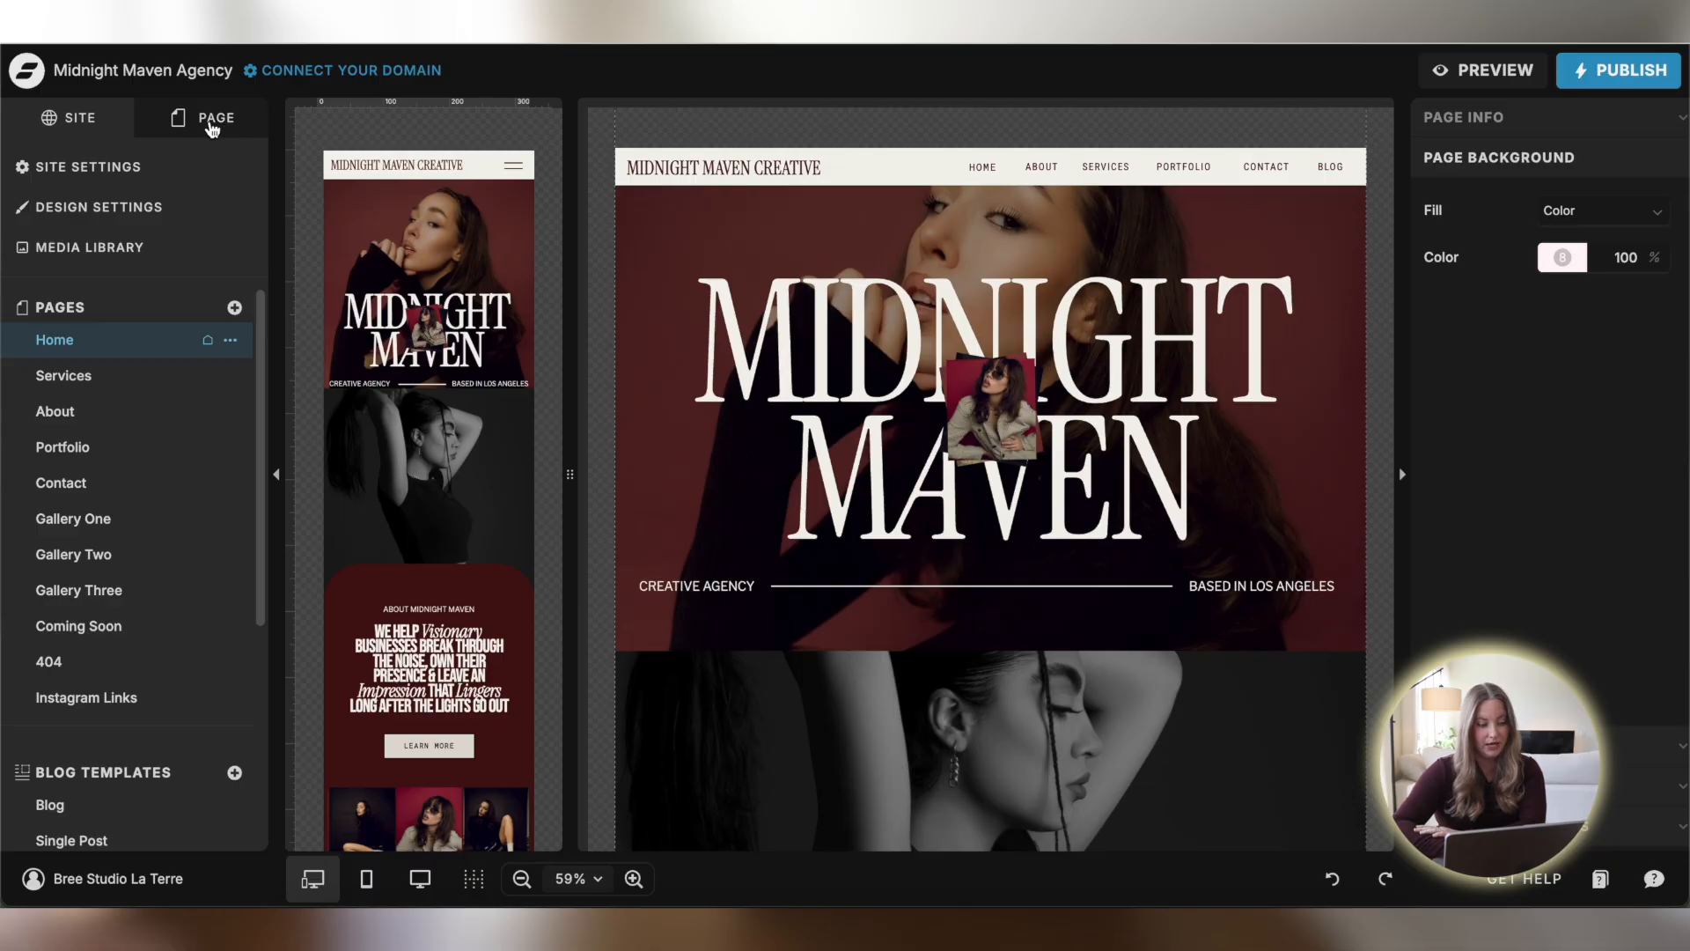
# View the Home page's Introduction and Portfolio canvases in turn, and examine the options available for the Portfolio canvas
pyautogui.click(212, 128)
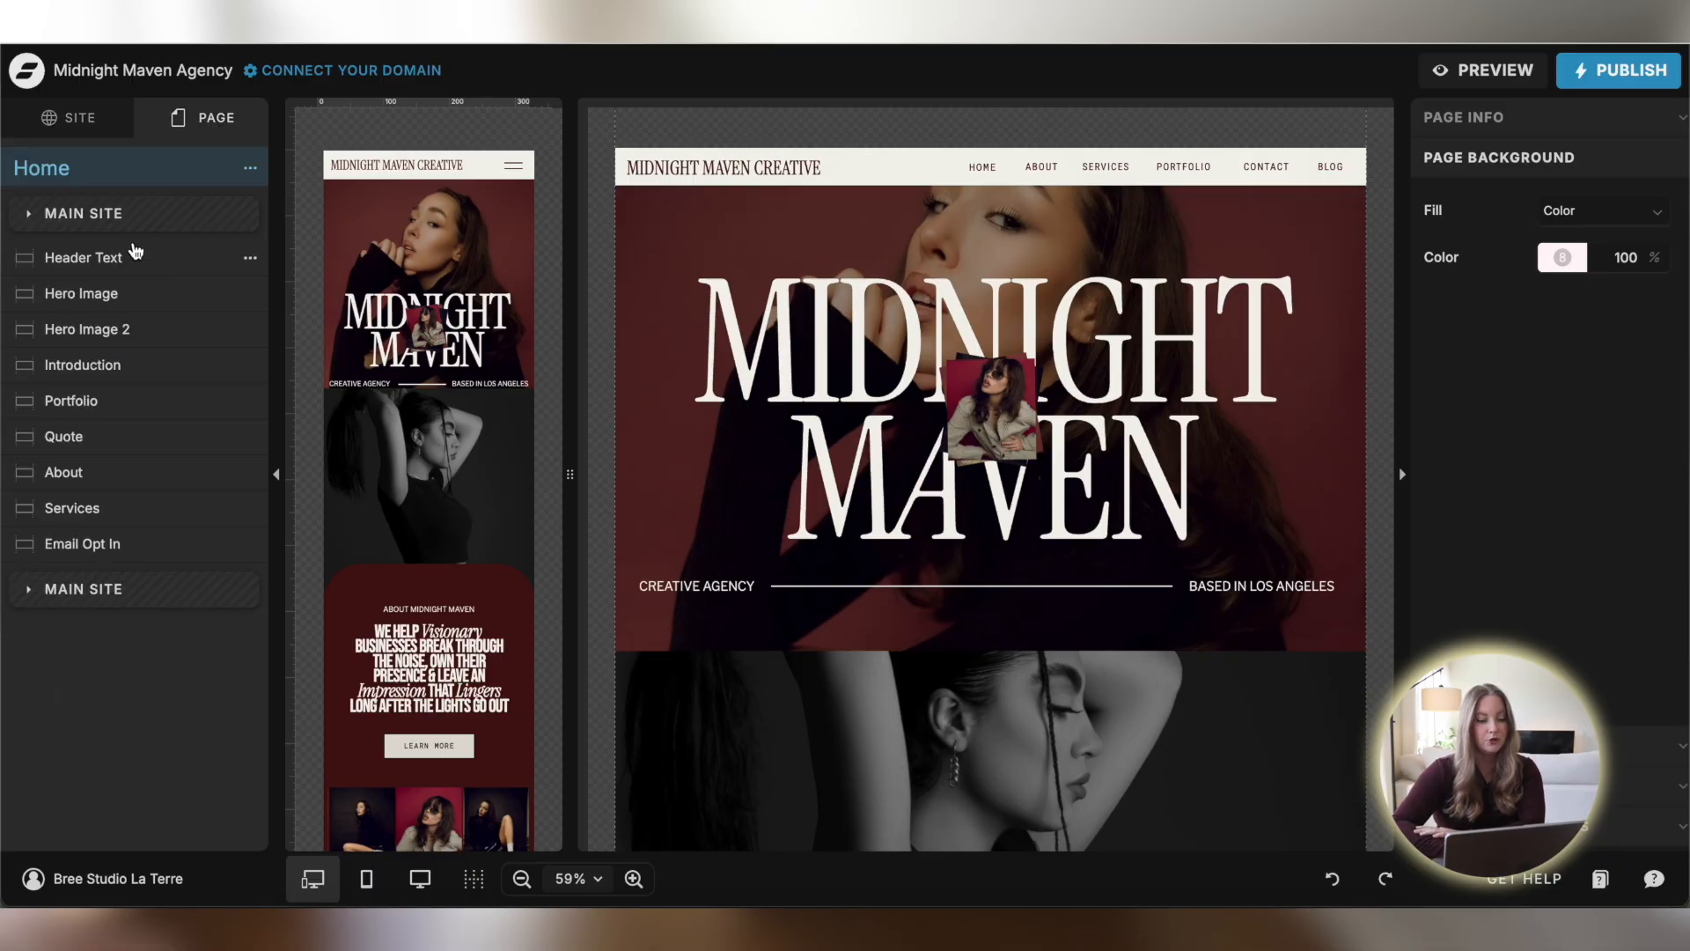
pyautogui.click(110, 364)
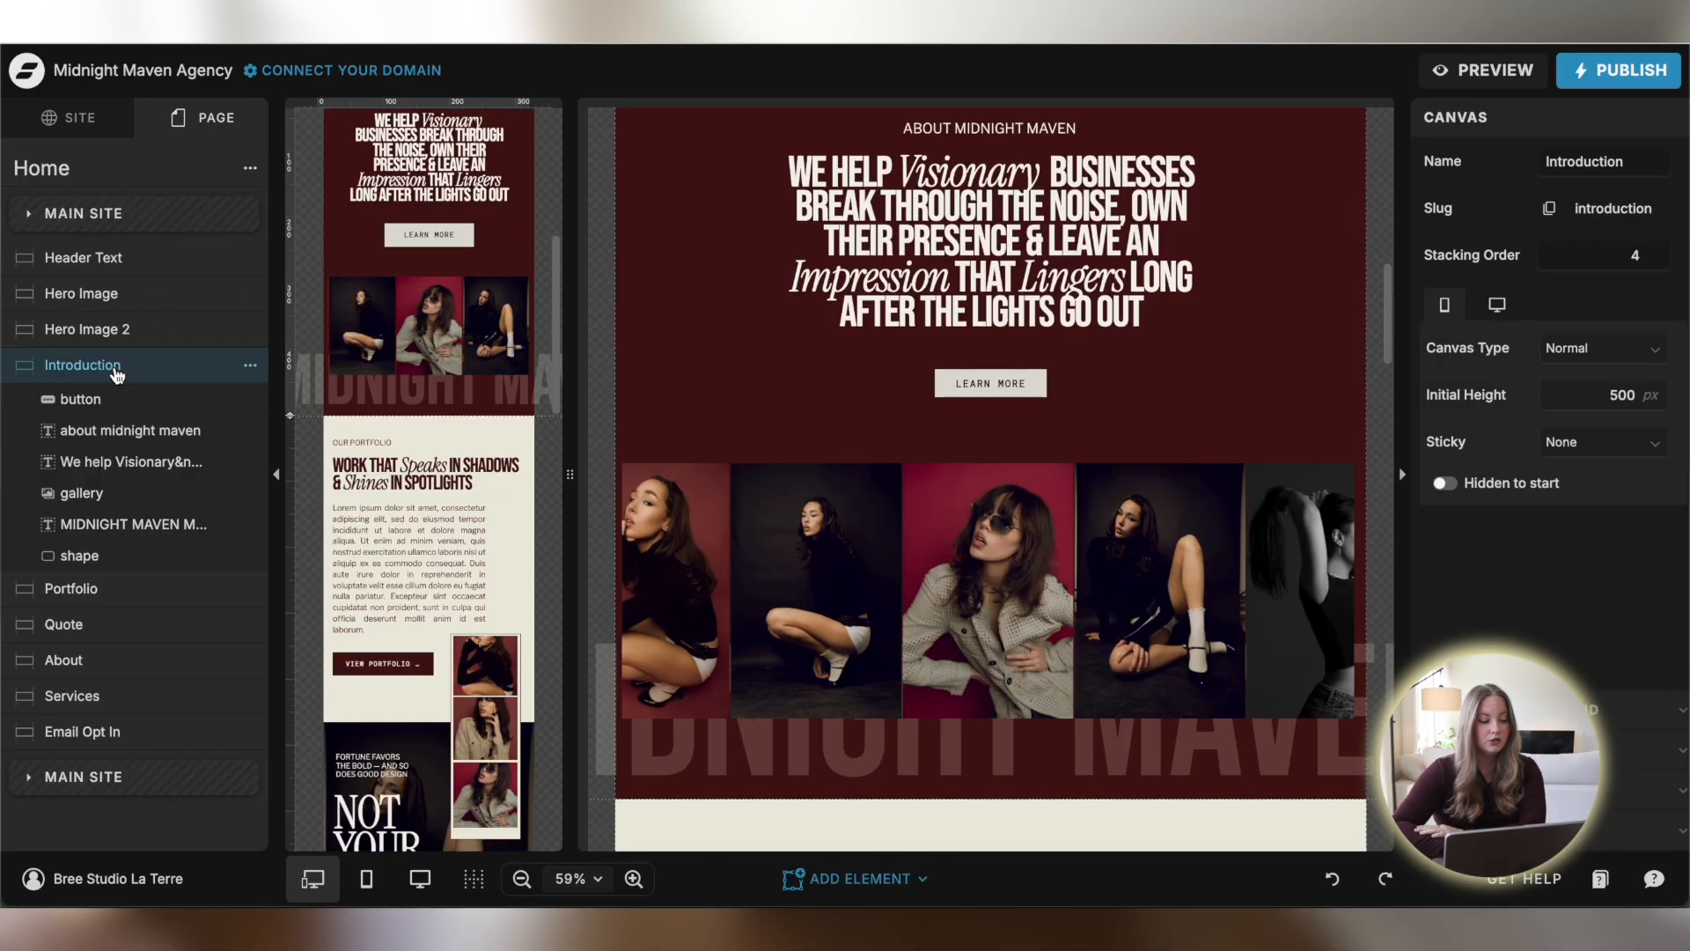
pyautogui.click(71, 587)
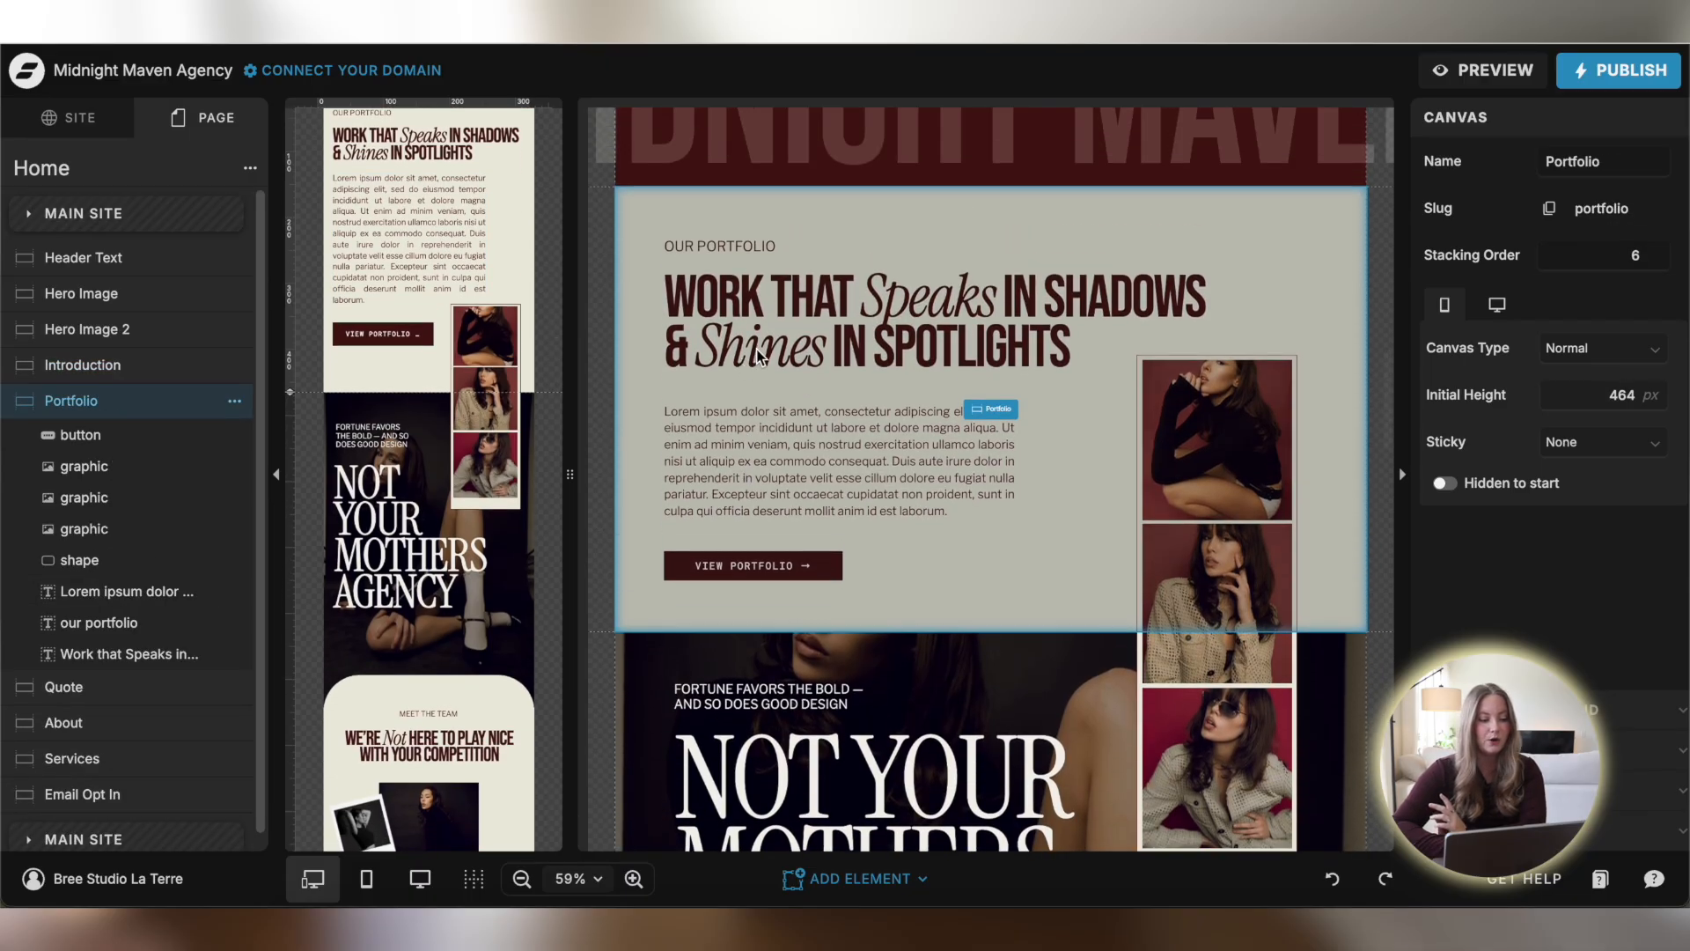
pyautogui.click(946, 290)
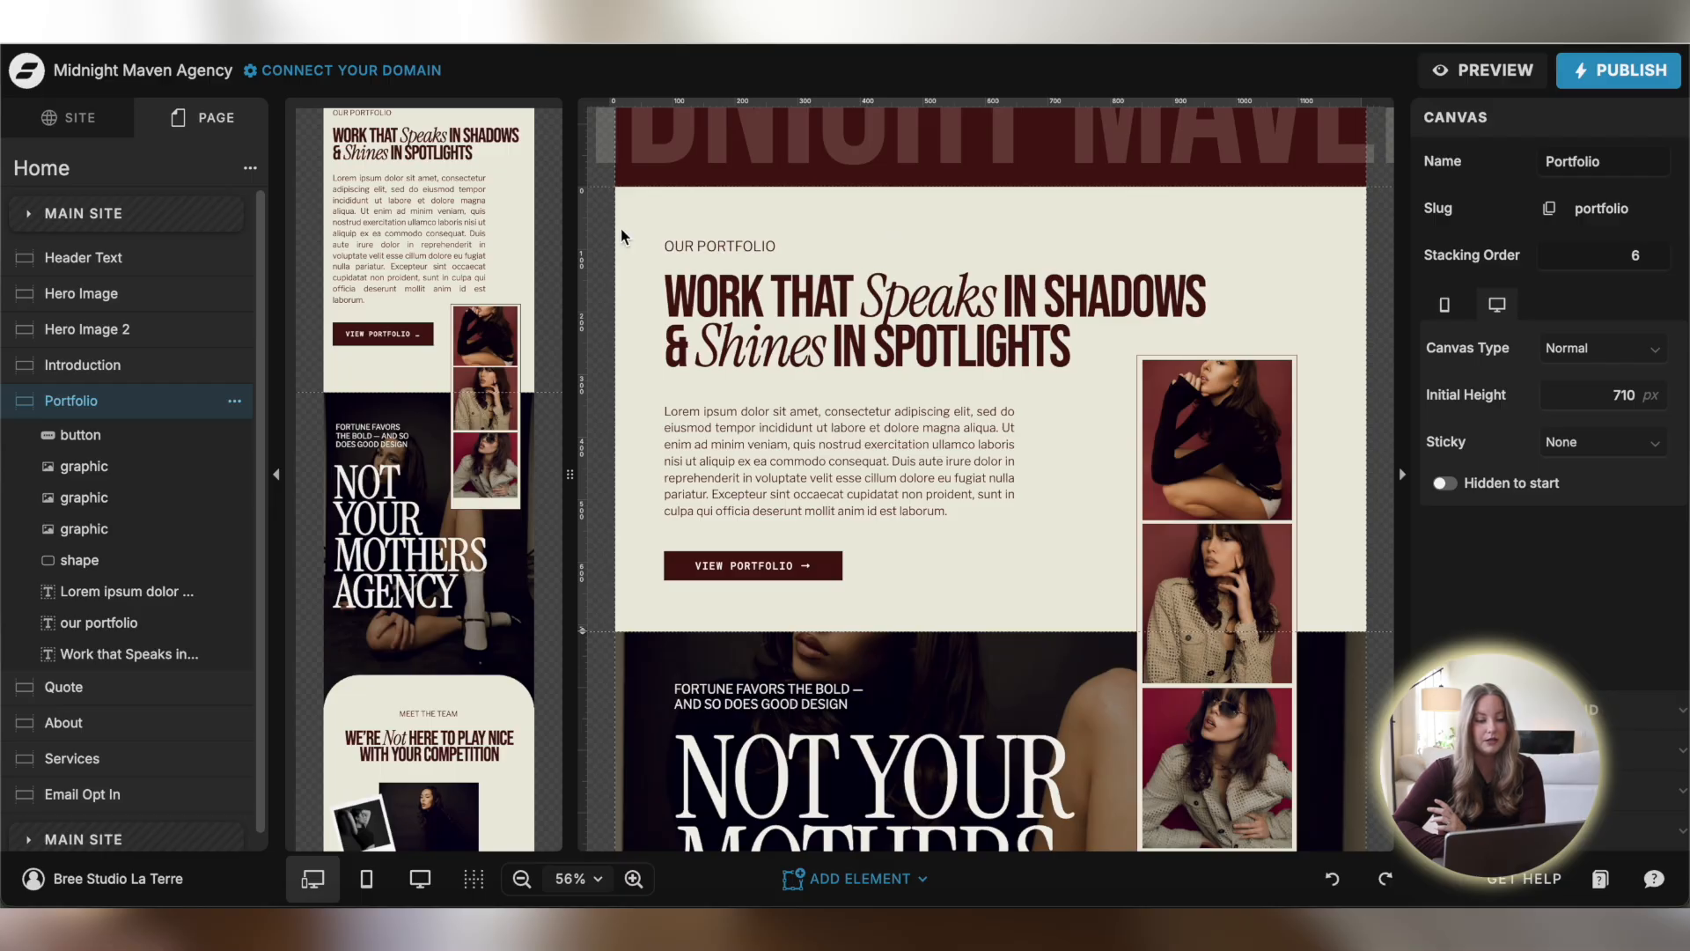
pyautogui.click(234, 402)
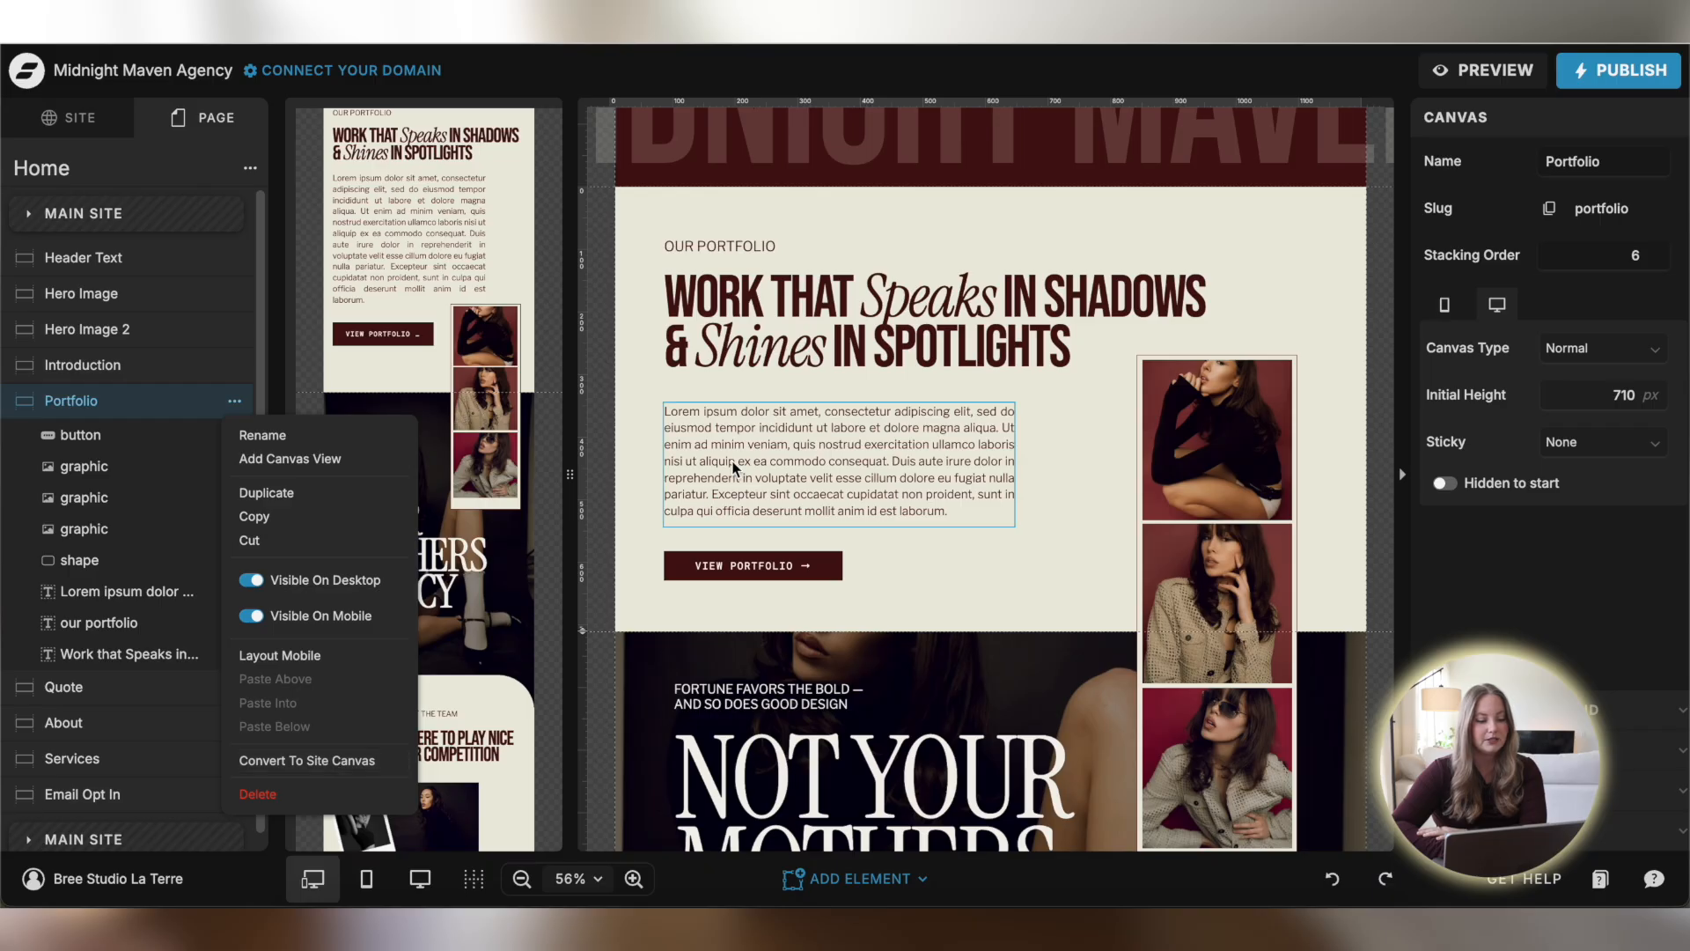
pyautogui.click(630, 442)
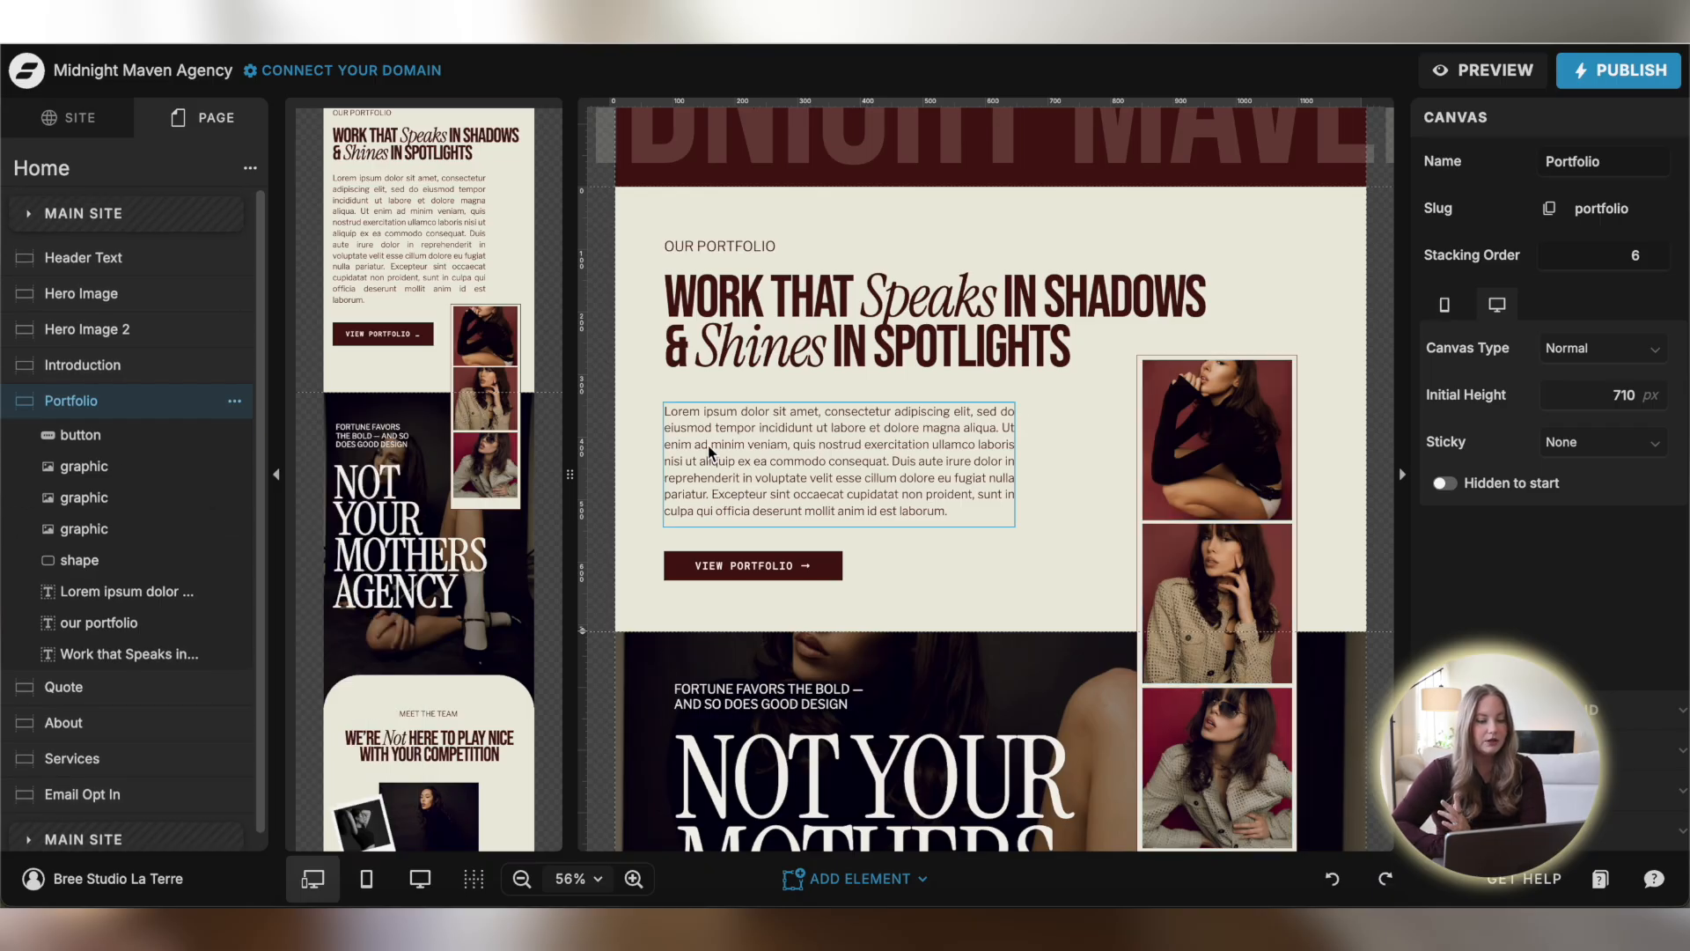
# Move the Quote canvas above the Portfolio canvas on the Home page, and undo the move
pyautogui.scroll(3, 709, 453)
pyautogui.scroll(-1, 170, 604)
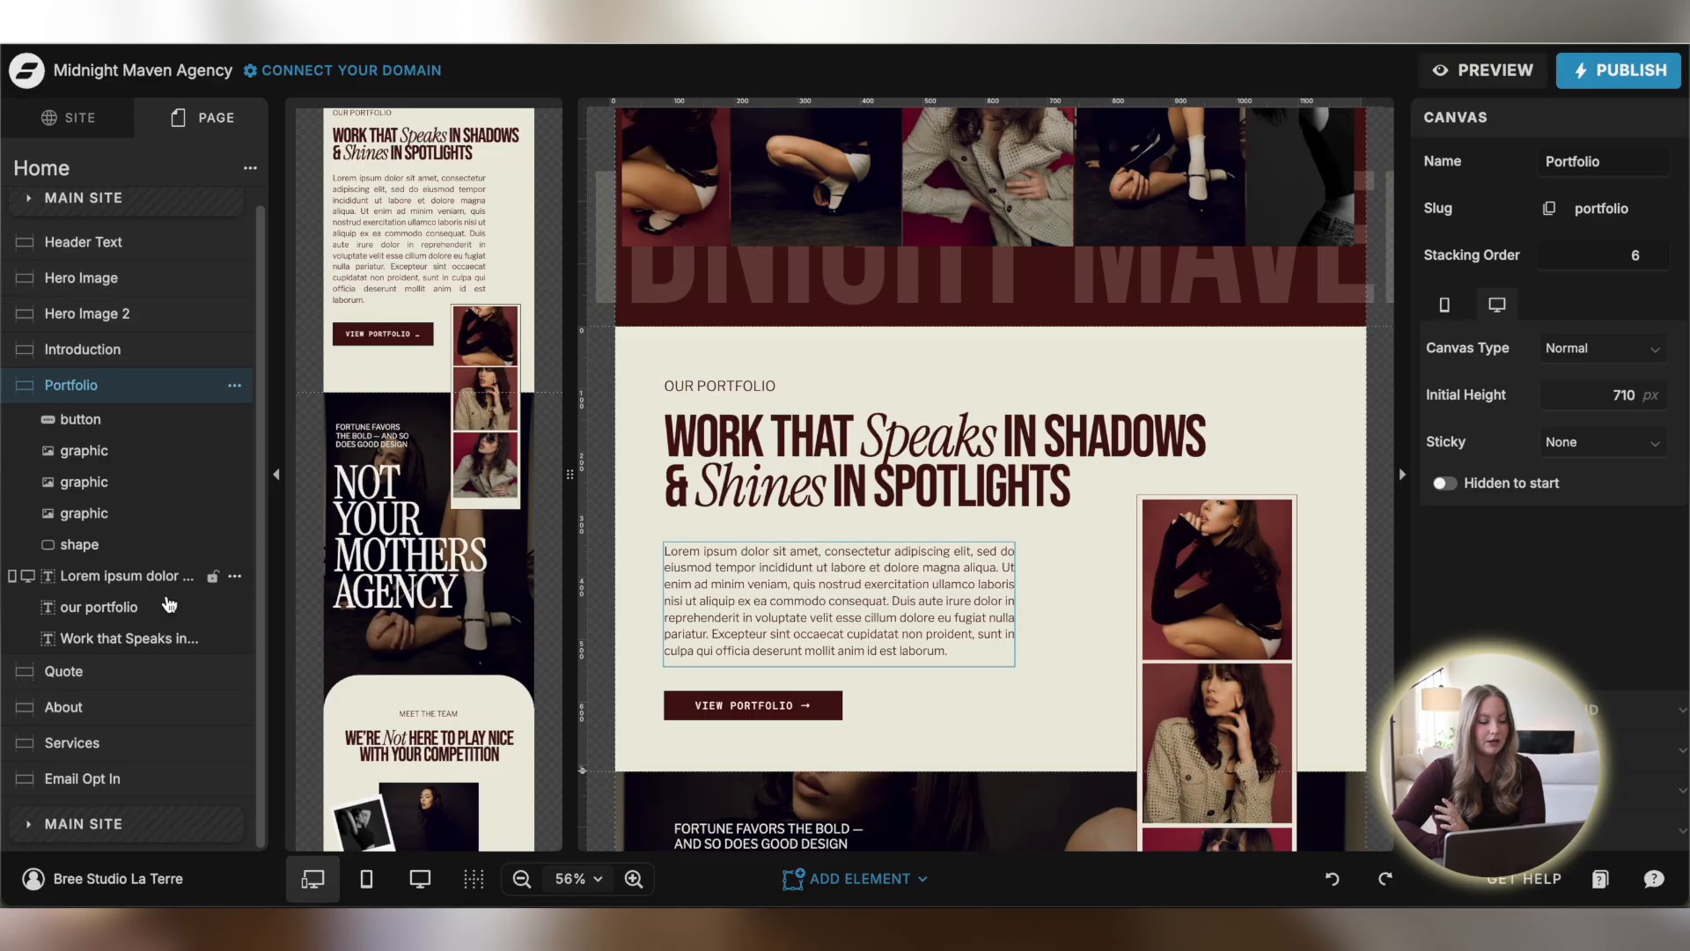
pyautogui.moveTo(113, 679); pyautogui.dragTo(125, 352)
pyautogui.scroll(4, 784, 468)
pyautogui.scroll(-12, 784, 475)
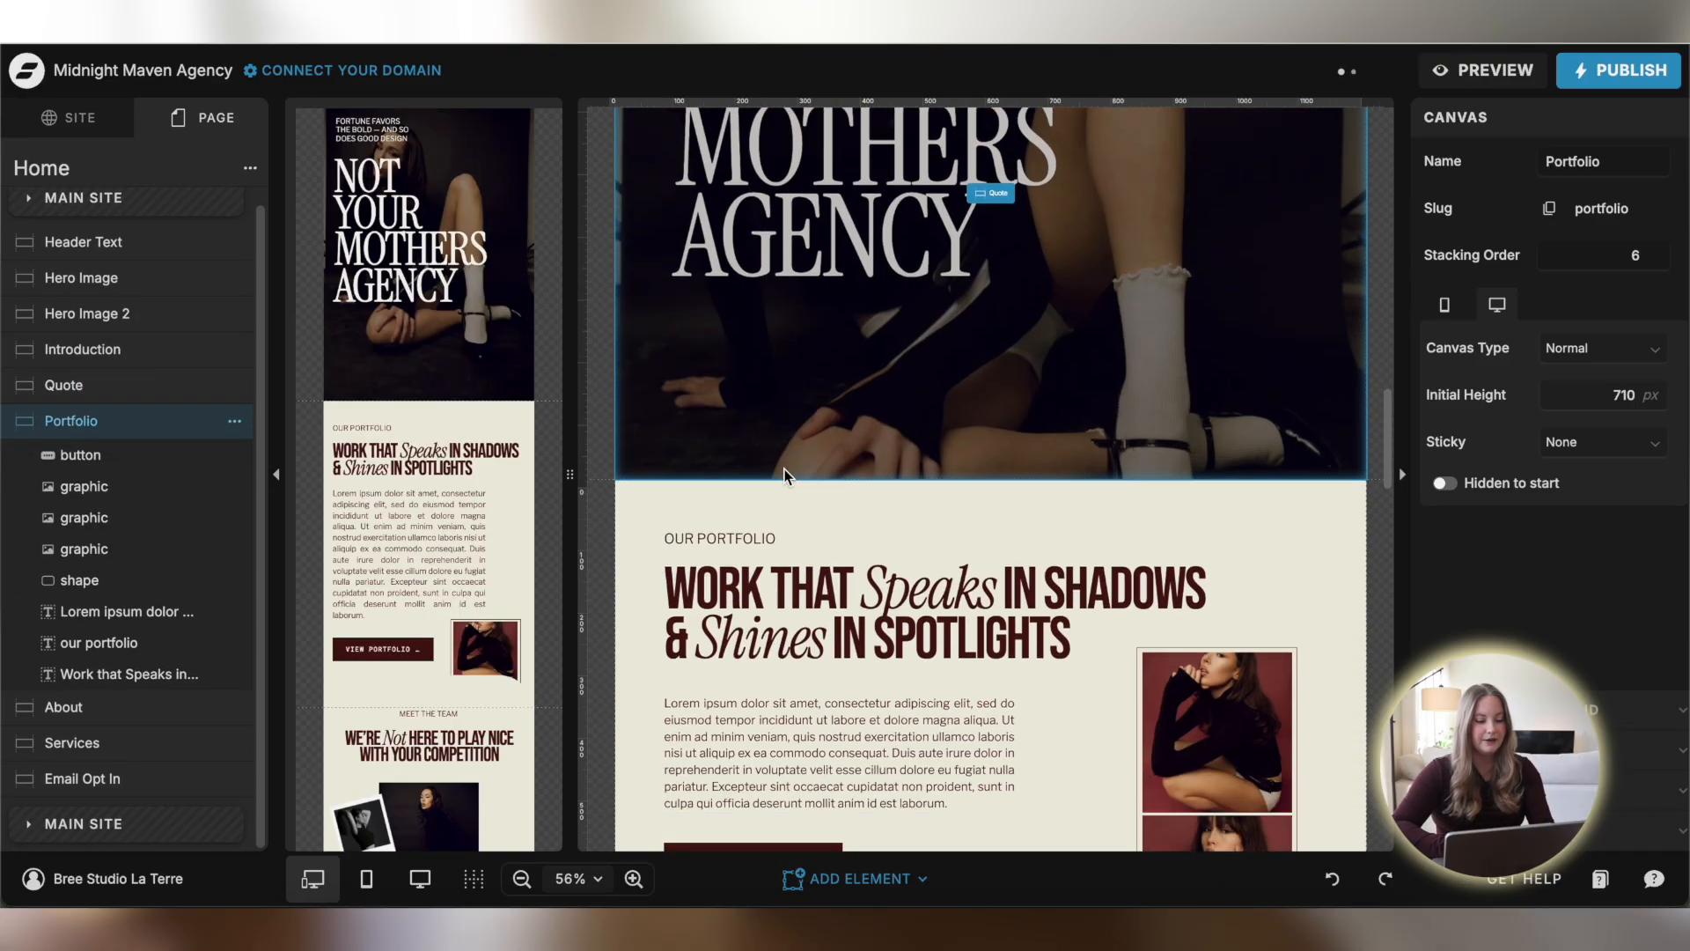
pyautogui.scroll(-2, 706, 456)
pyautogui.scroll(1, 707, 454)
pyautogui.press('super+z')
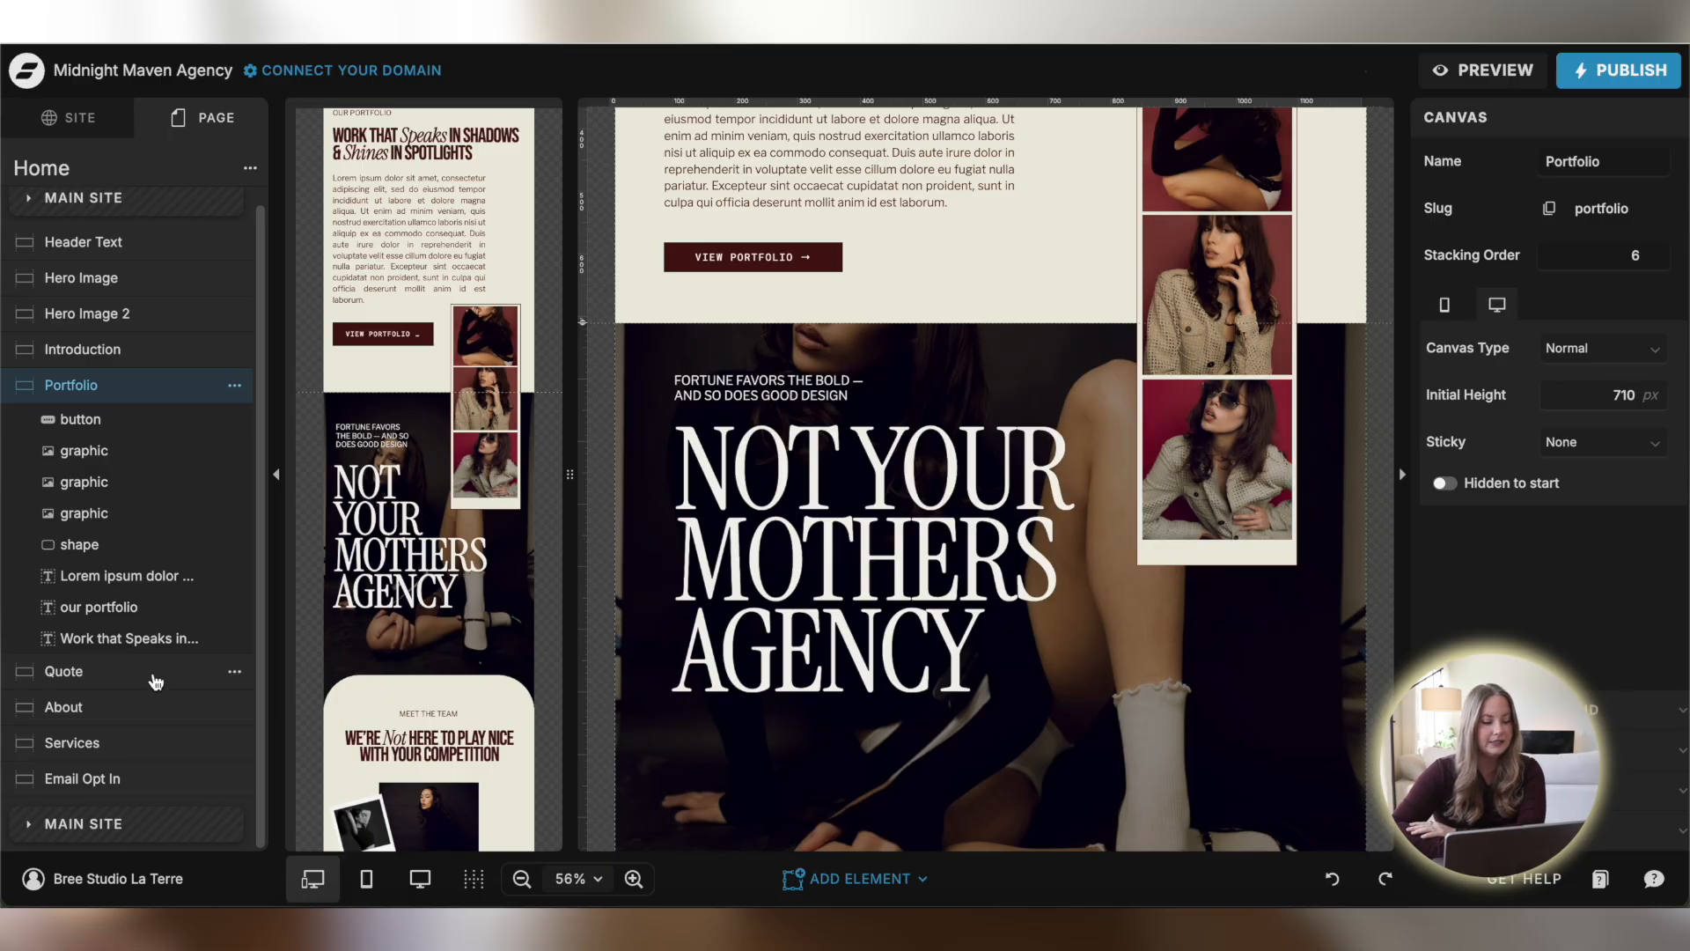
# Look through the sources for adding canvases to the Home page, and add a blank canvas
pyautogui.click(249, 168)
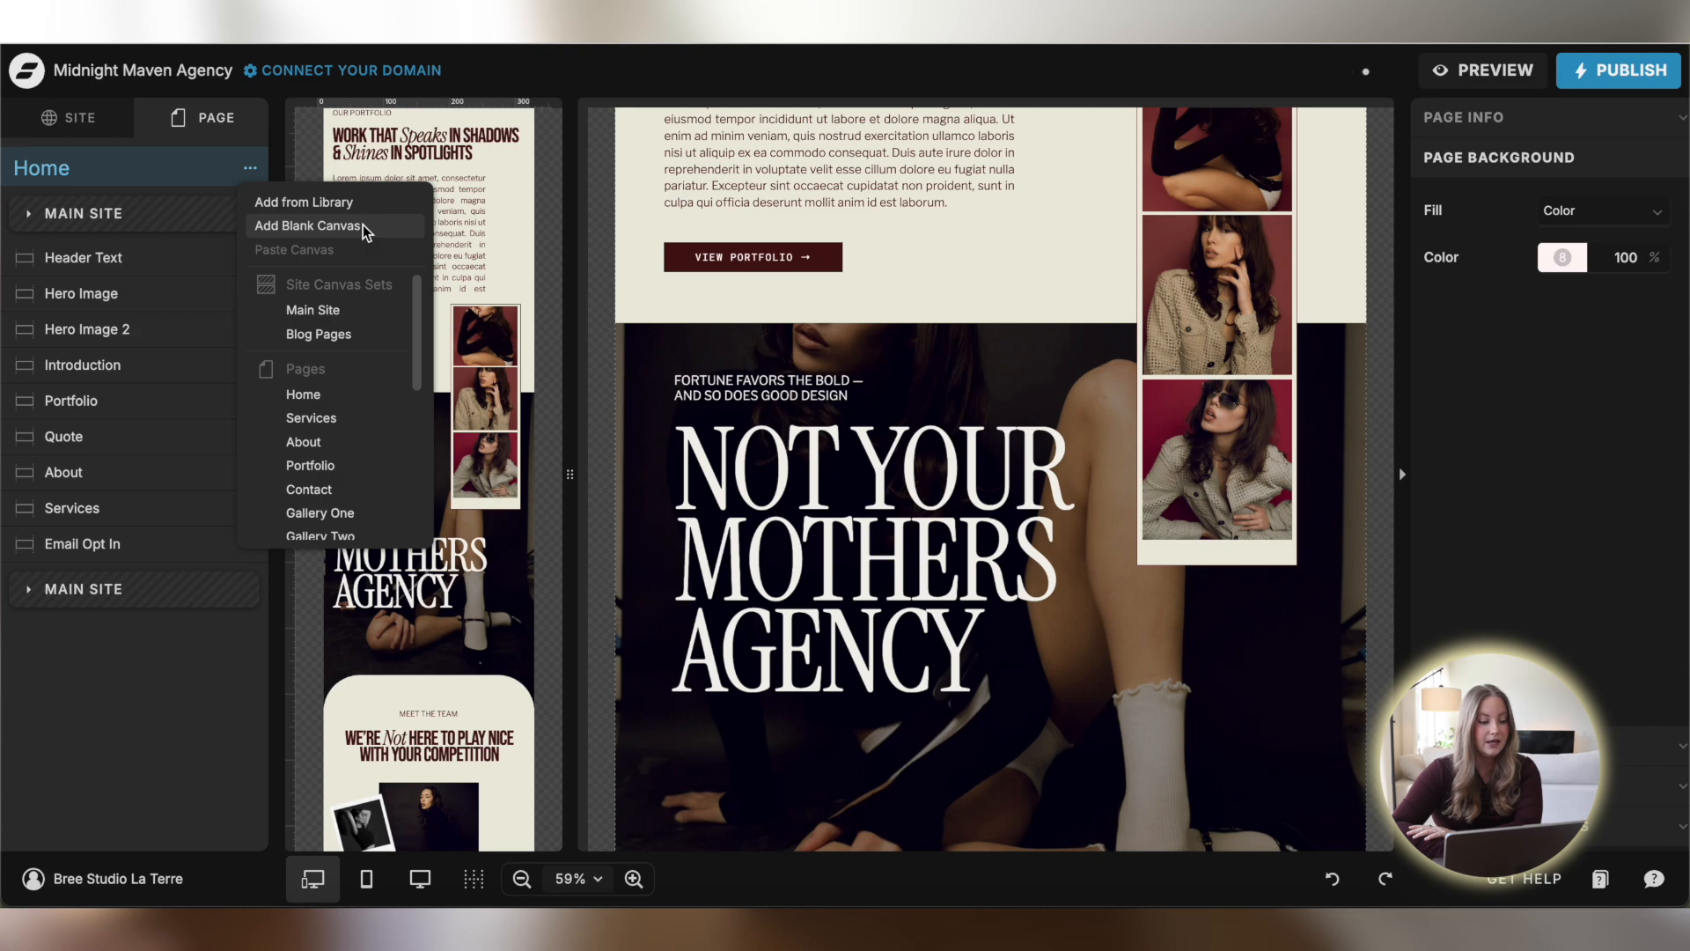
pyautogui.scroll(-5, 312, 320)
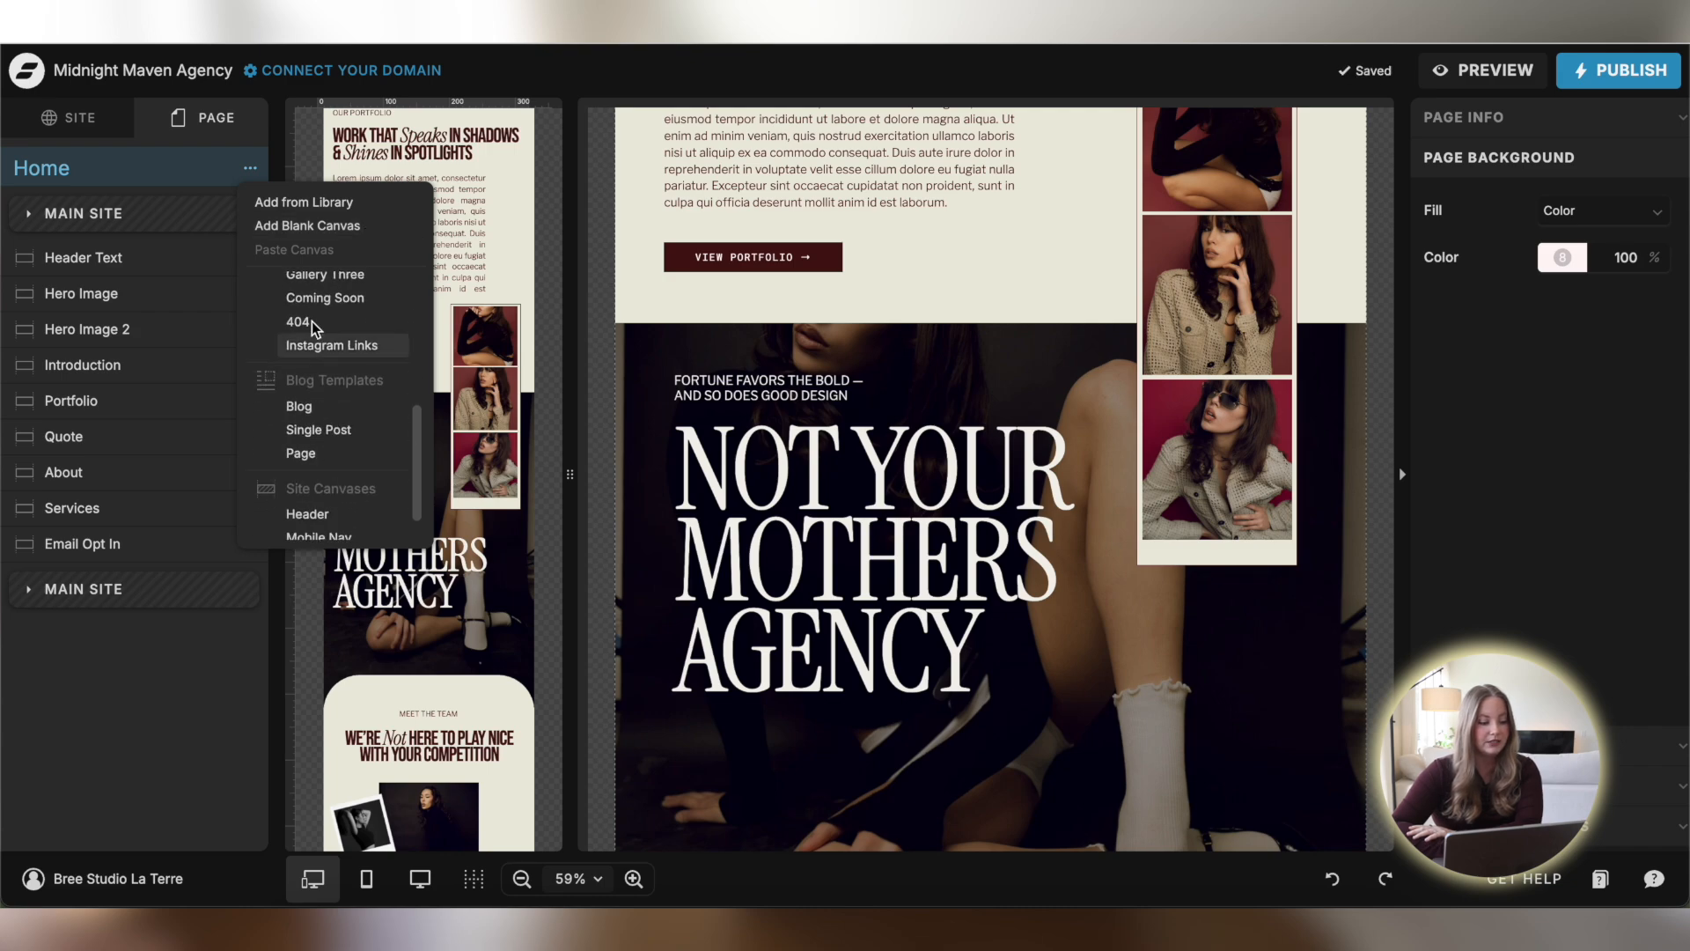
pyautogui.scroll(-1, 331, 557)
pyautogui.scroll(5, 352, 414)
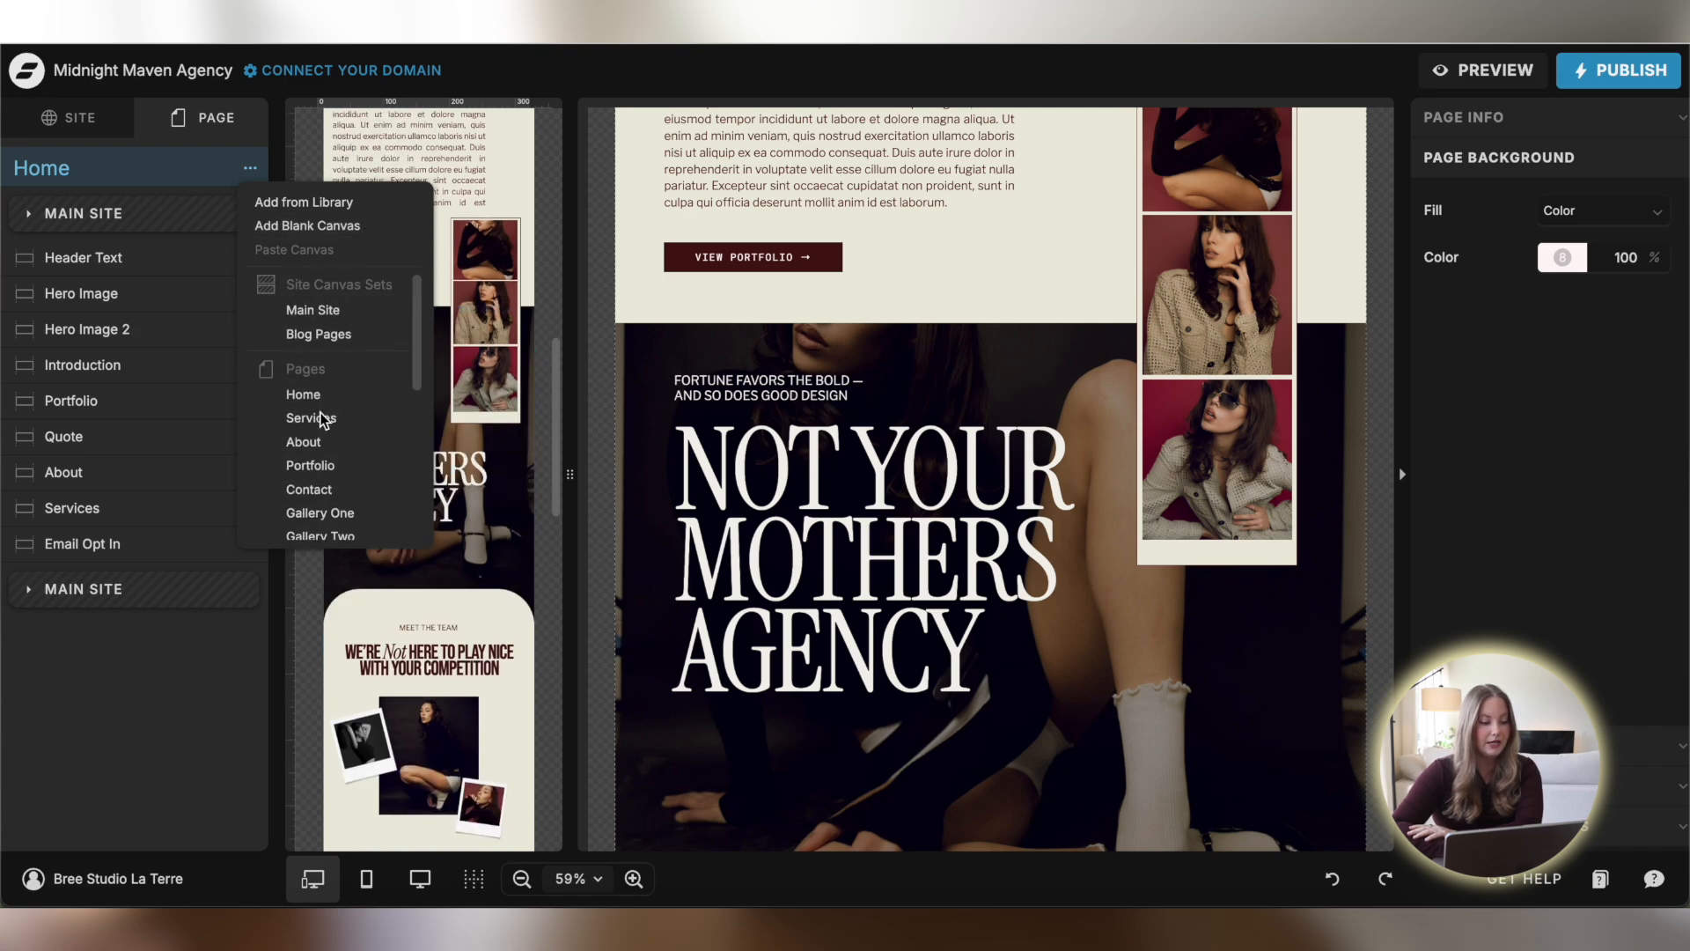
pyautogui.click(351, 229)
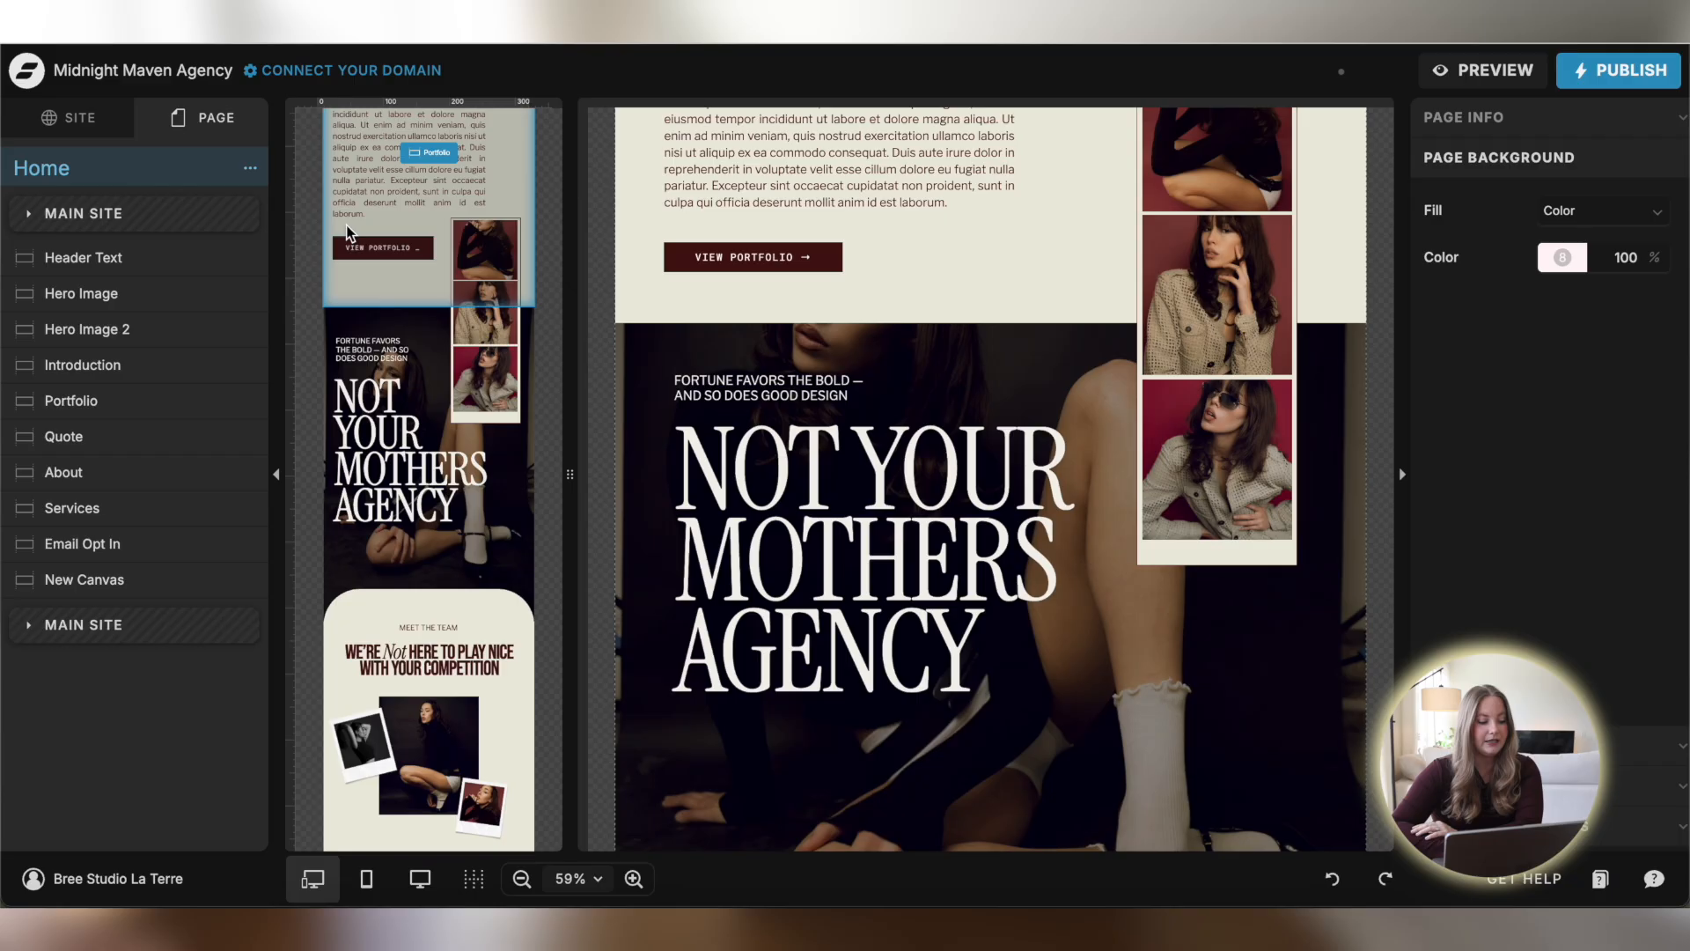
# Move the new blank canvas between the Introduction and Portfolio canvases, and delete it
pyautogui.click(166, 581)
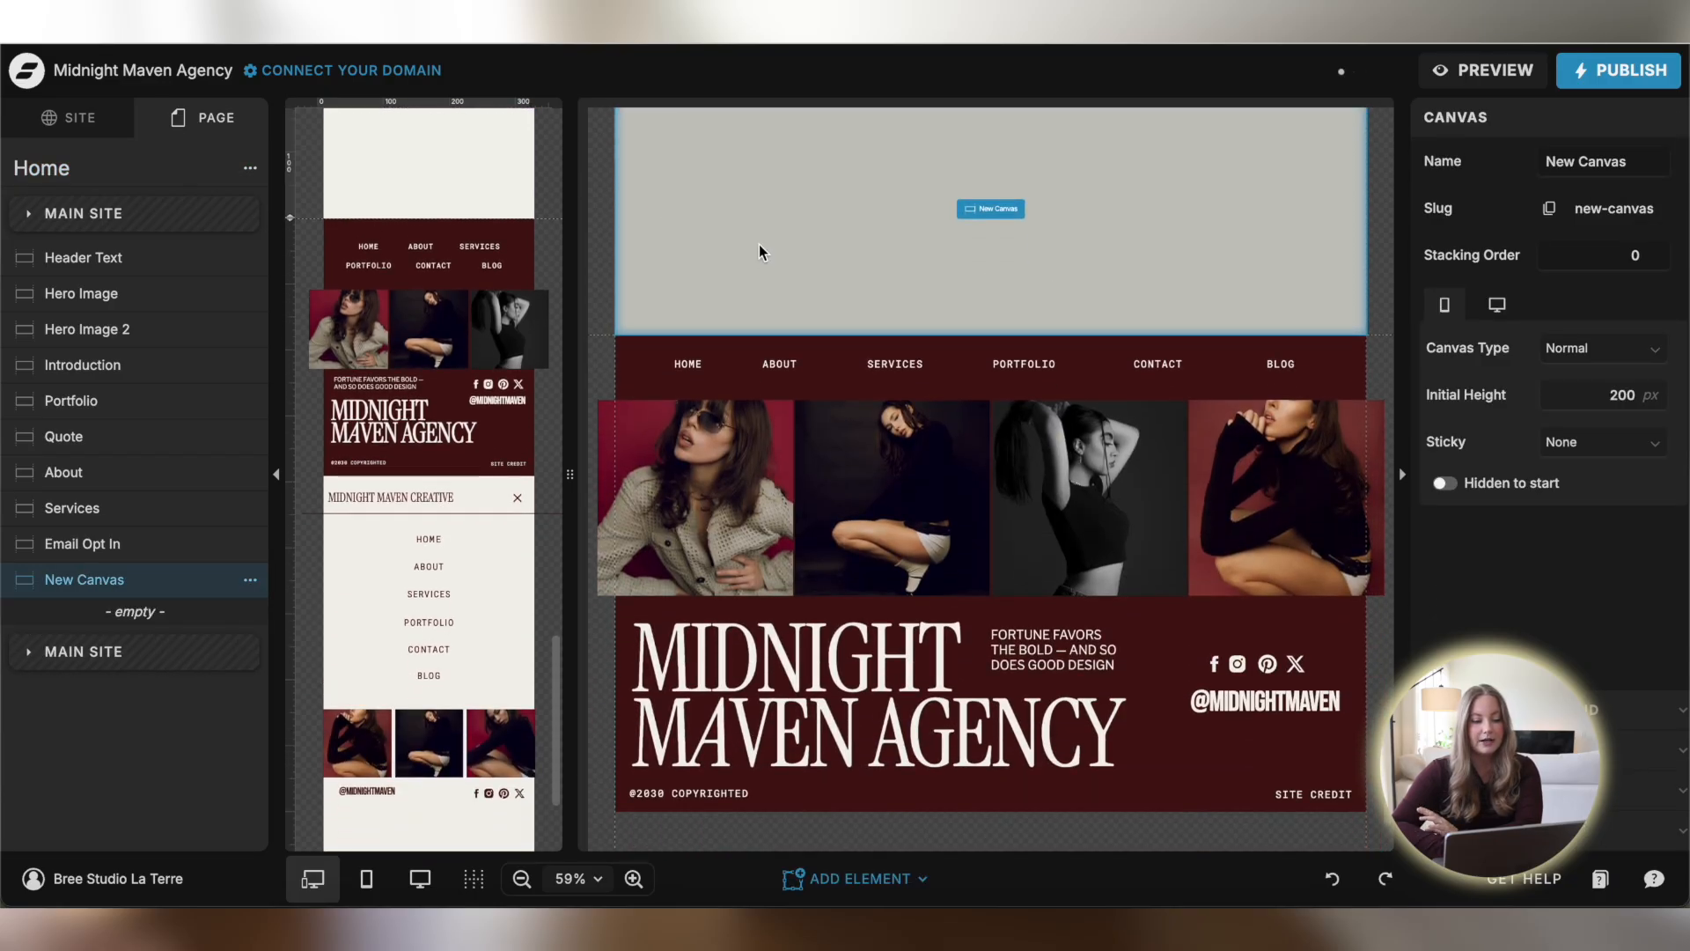
pyautogui.click(758, 244)
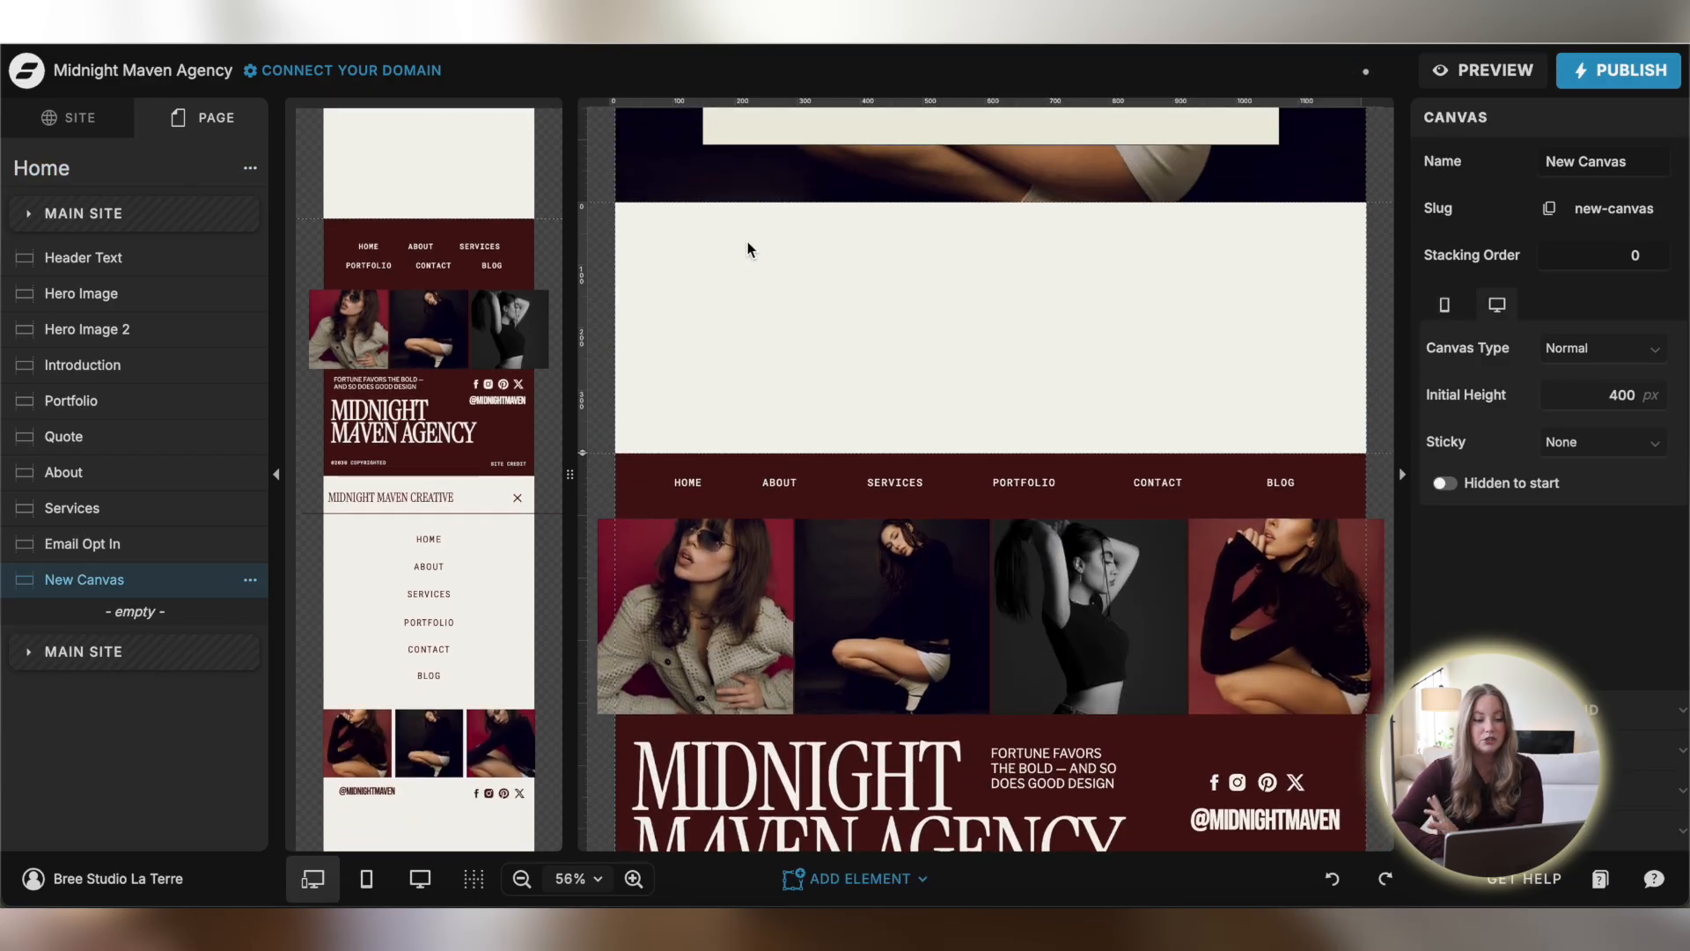
pyautogui.moveTo(104, 576); pyautogui.dragTo(120, 387)
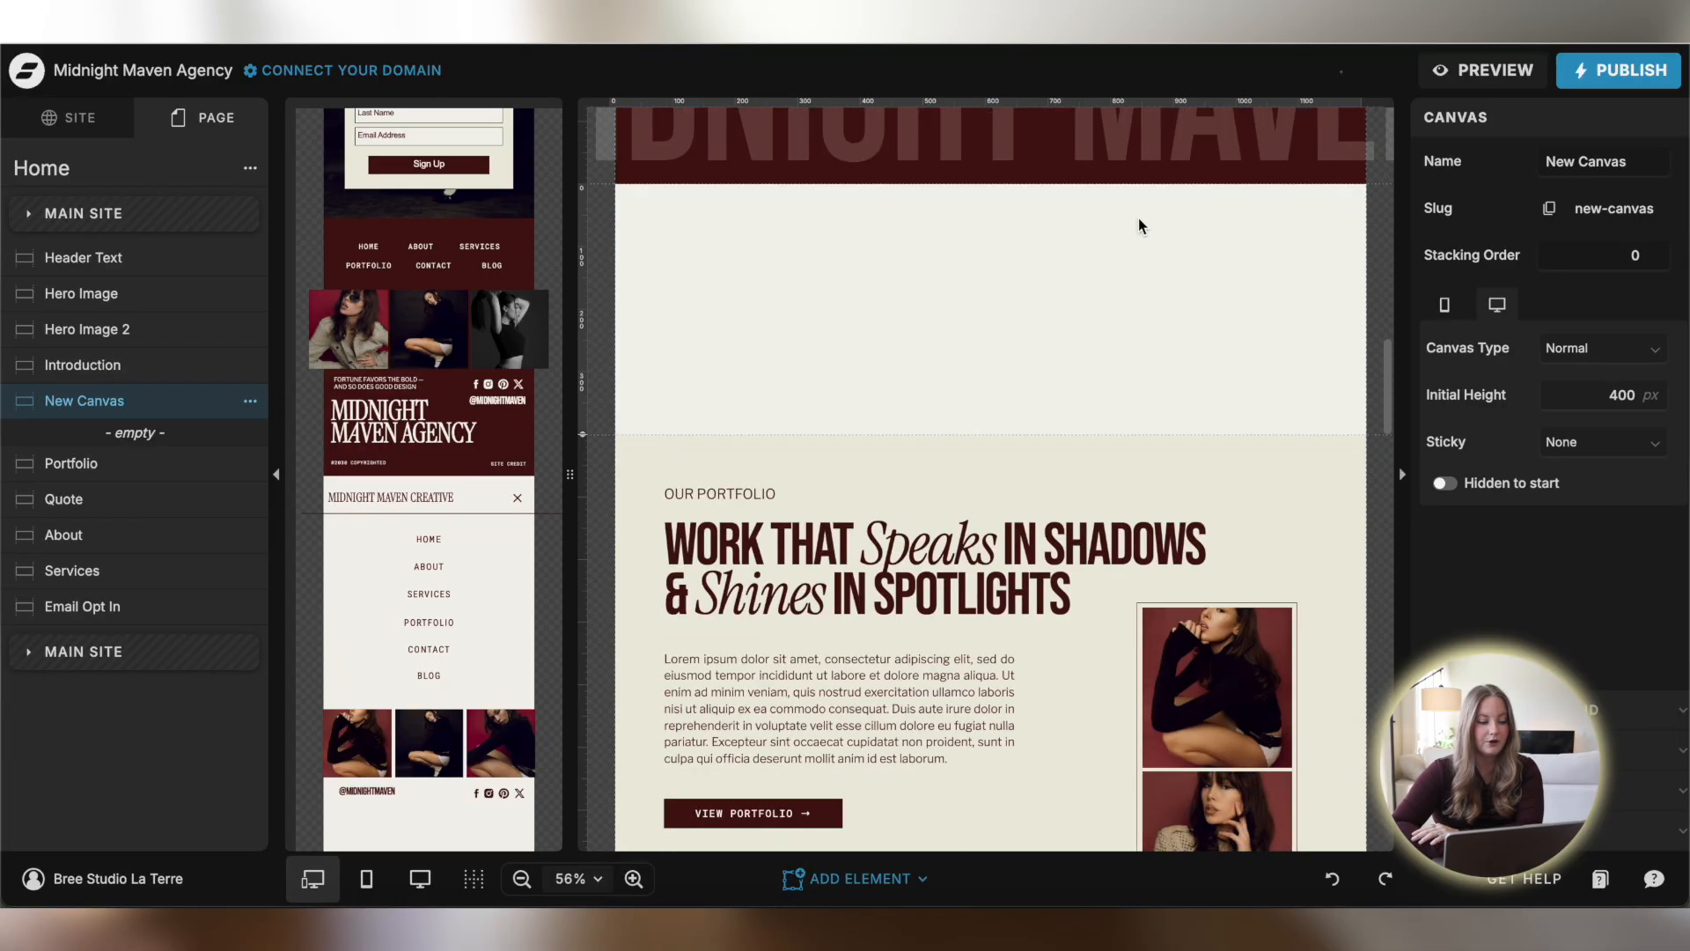
pyautogui.click(250, 400)
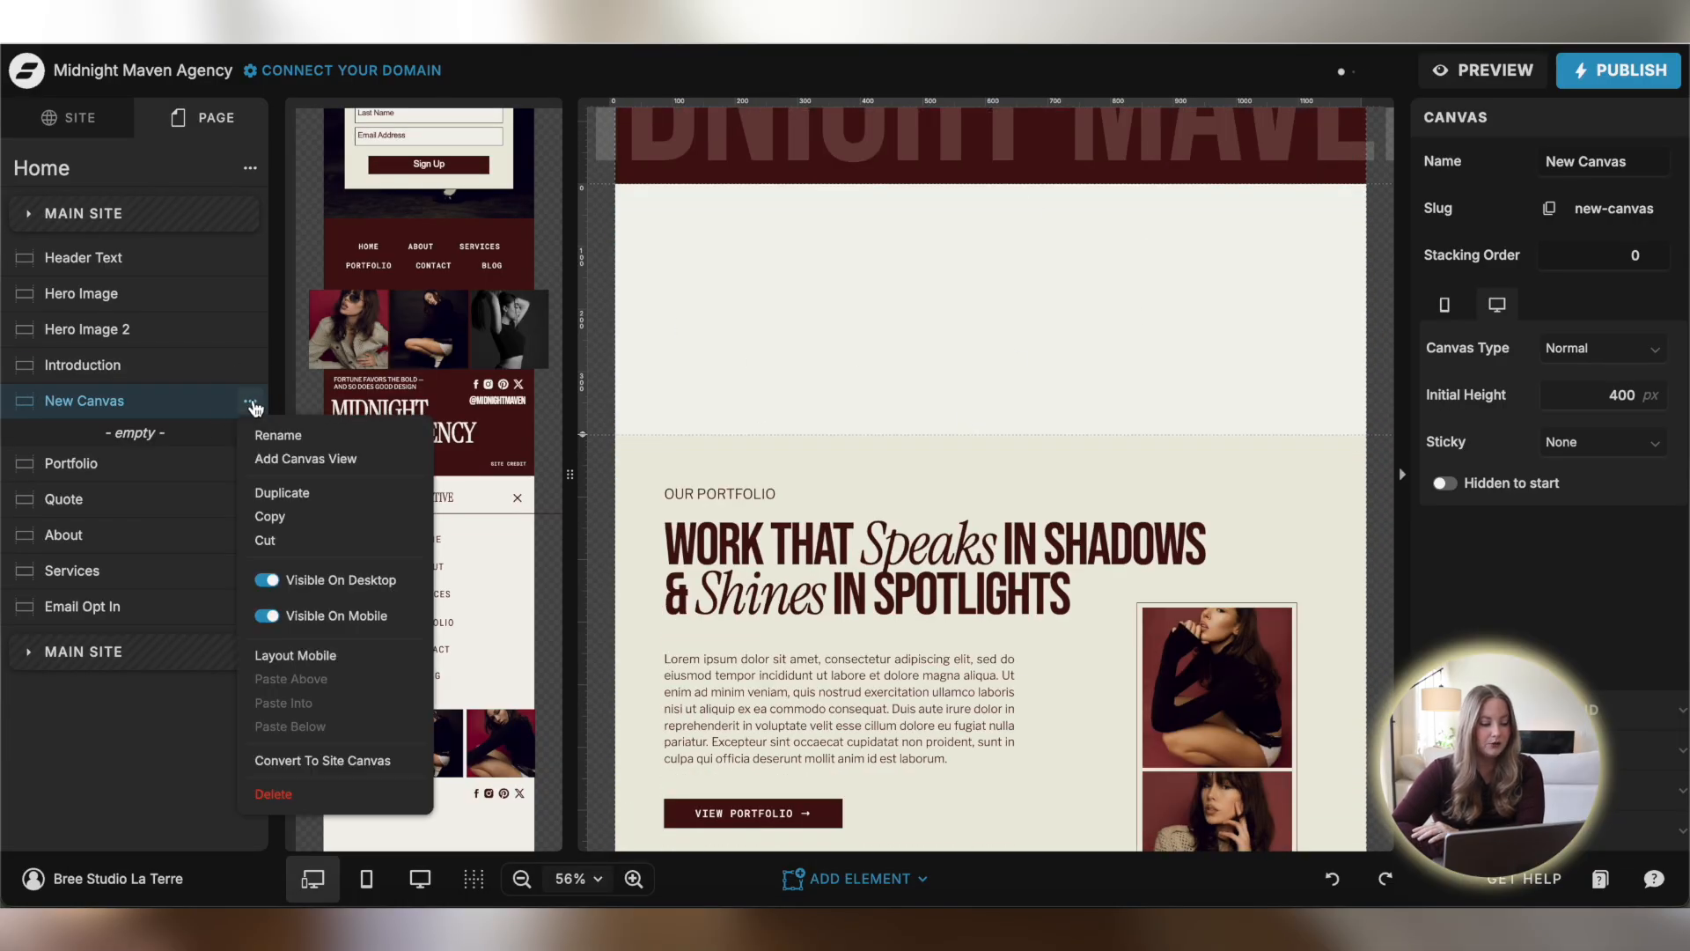
pyautogui.click(289, 794)
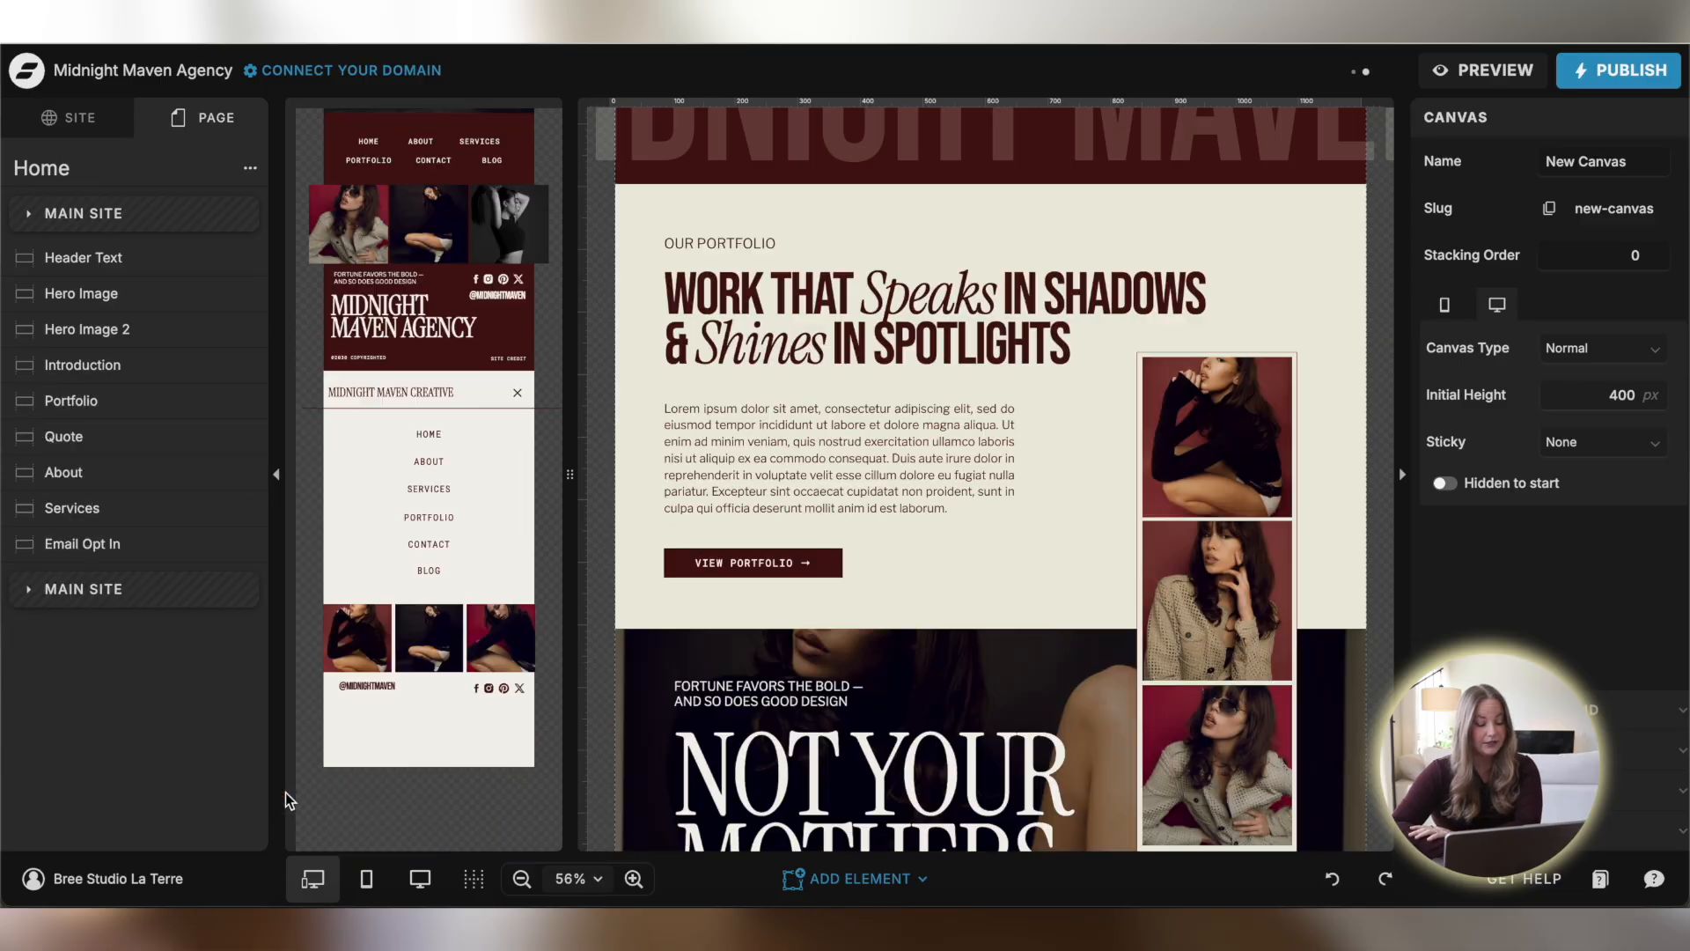
# Select the Introduction canvas in the desktop layout to show its canvas settings
pyautogui.scroll(2, 940, 374)
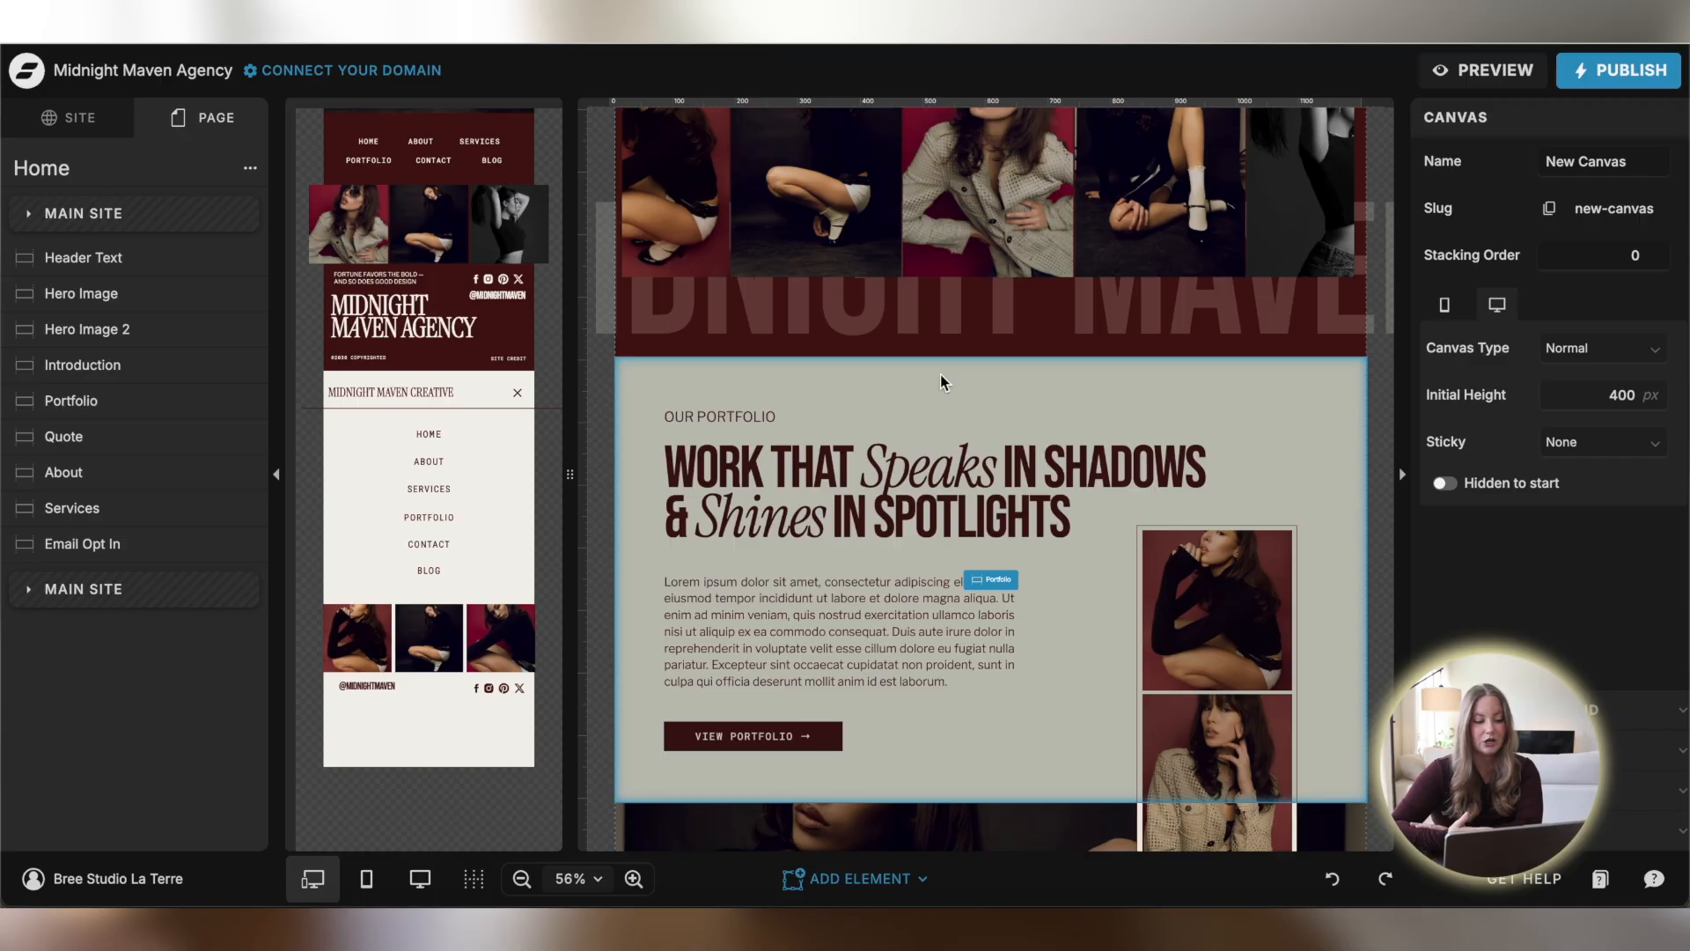
pyautogui.scroll(12, 762, 396)
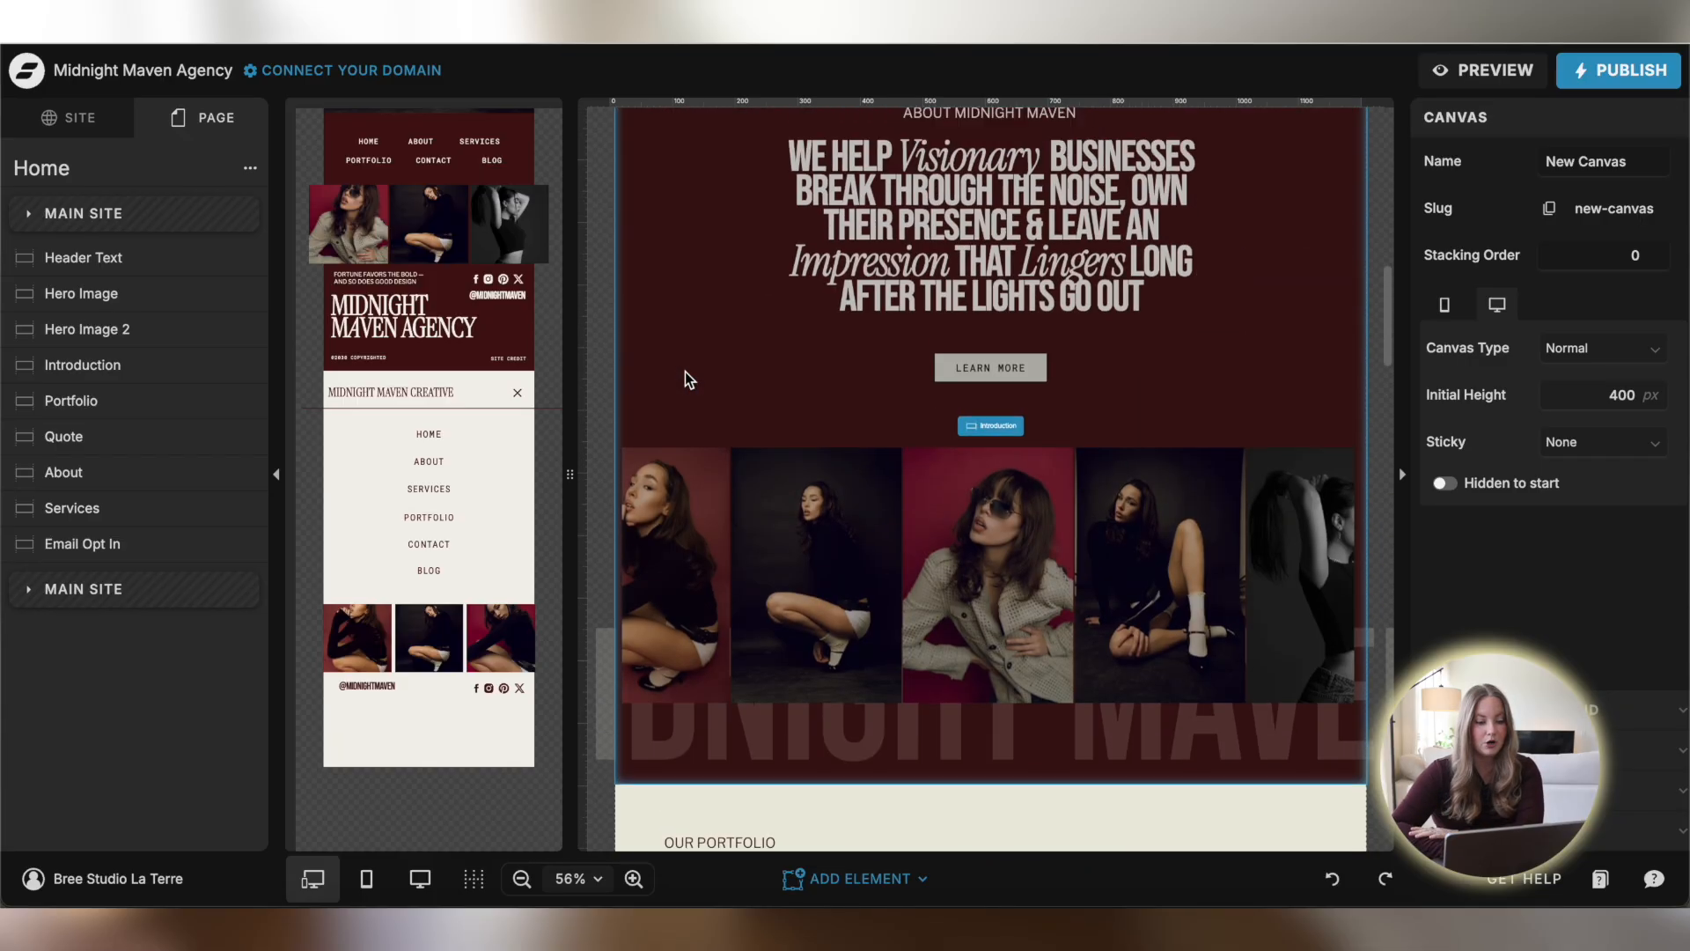
pyautogui.scroll(-4, 1267, 361)
pyautogui.click(1268, 361)
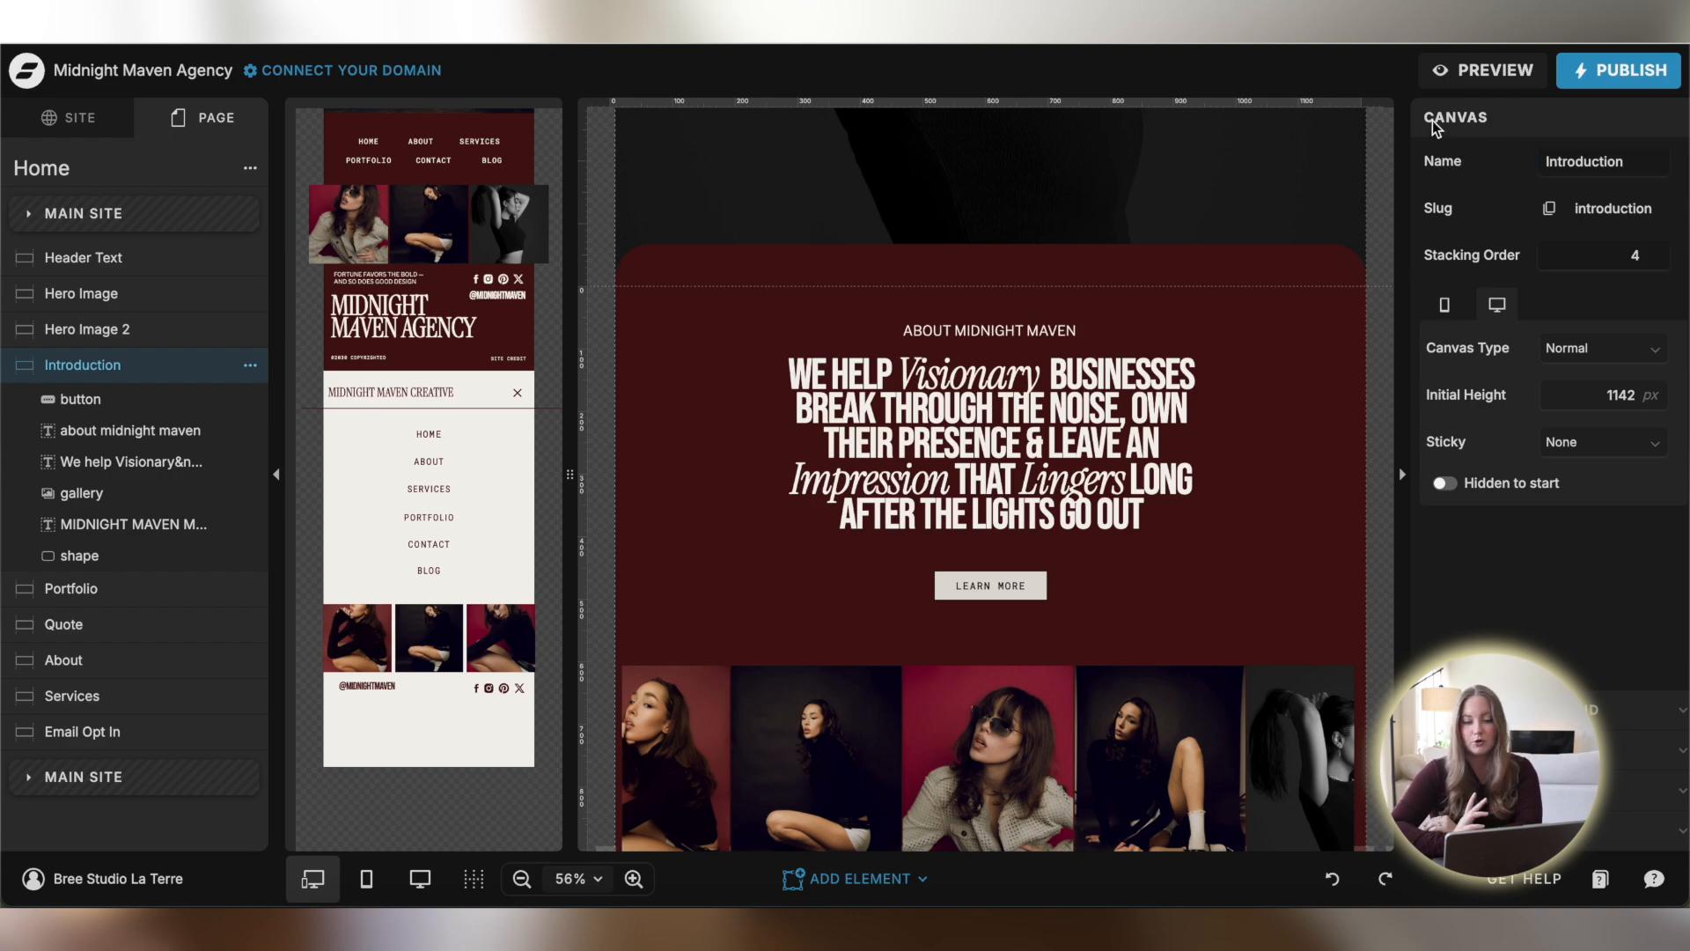
# Review the Introduction canvas's name and slug, and compare its desktop and mobile settings
pyautogui.click(1551, 169)
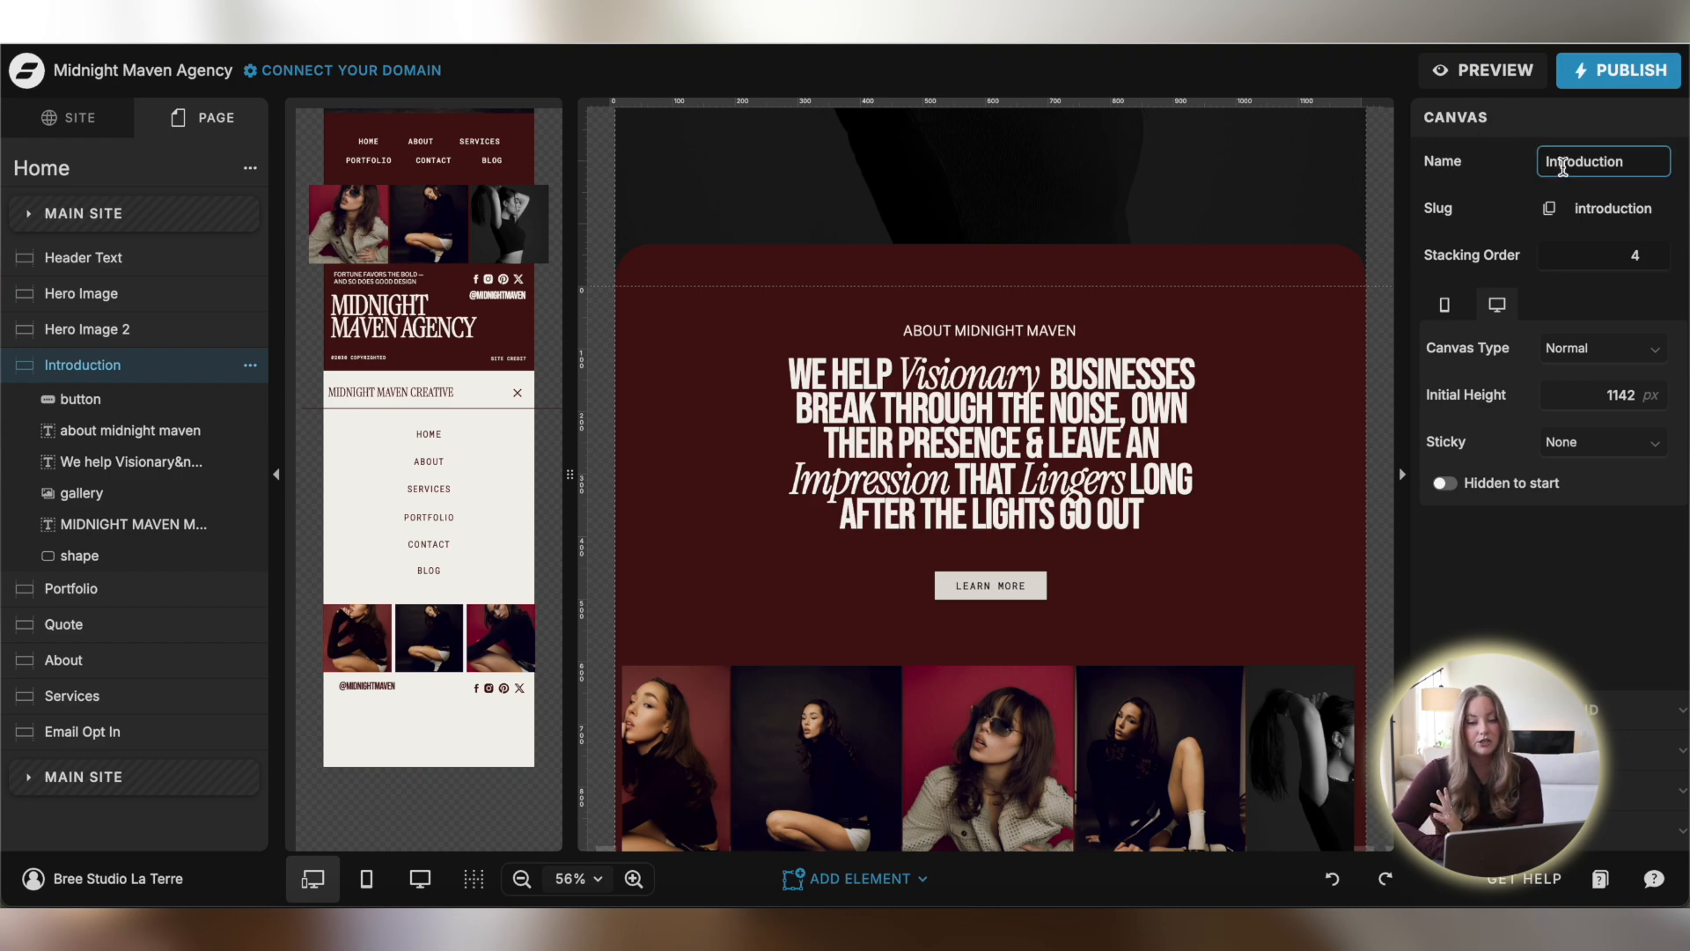
pyautogui.click(1616, 209)
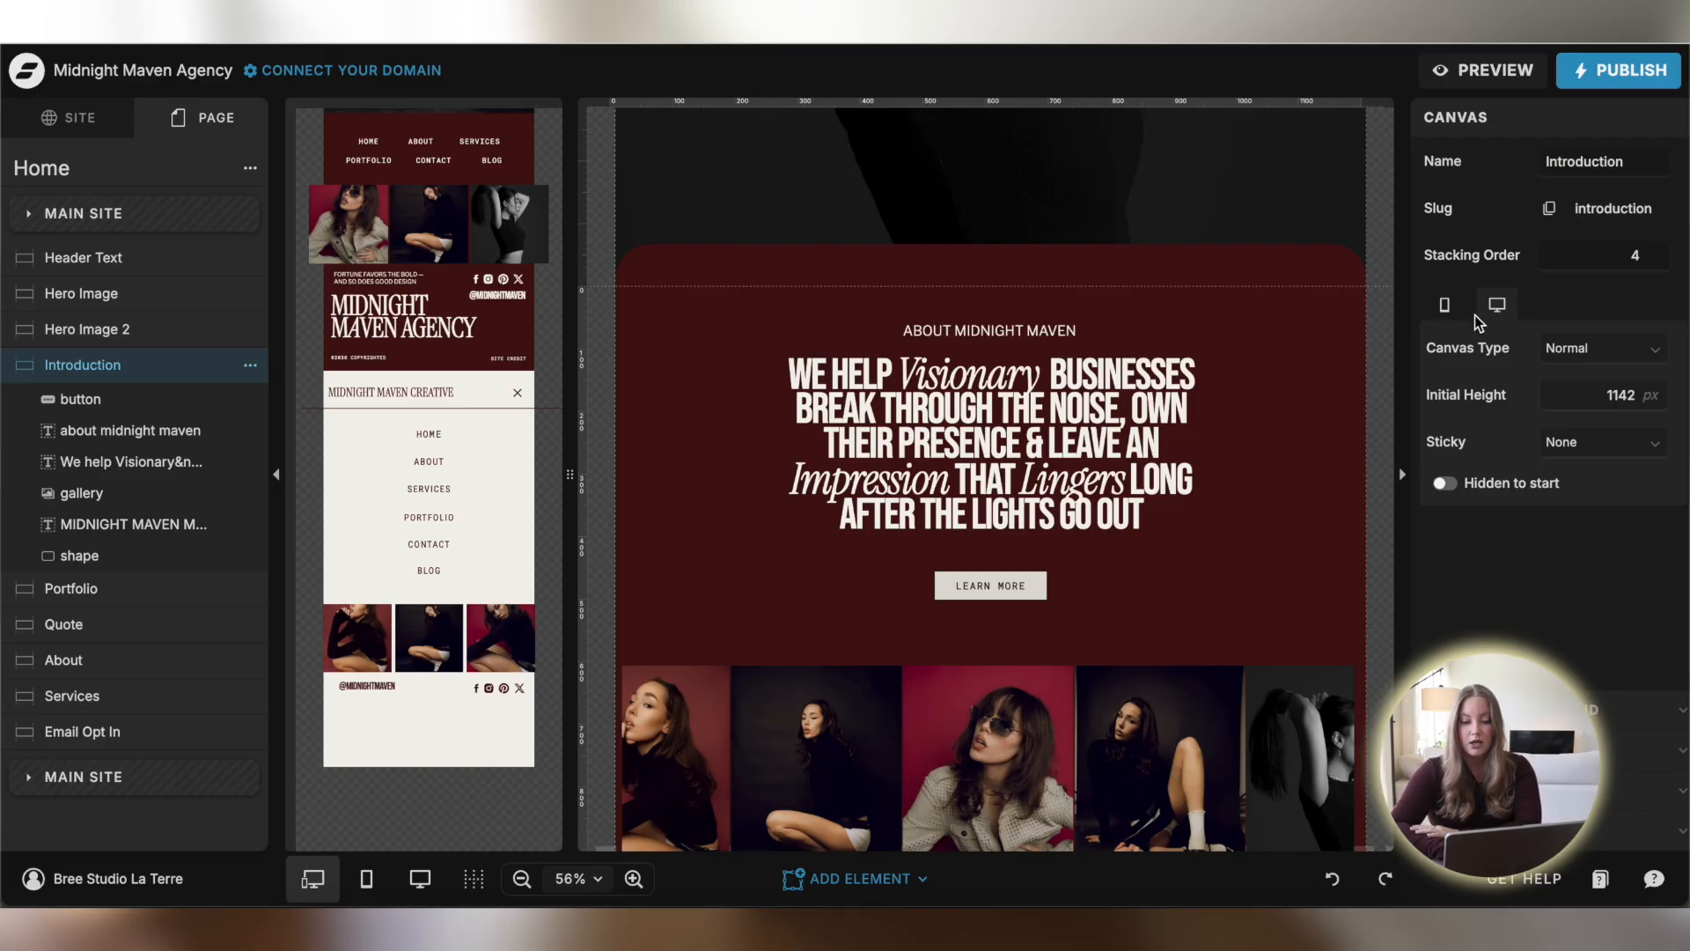
pyautogui.click(1446, 316)
pyautogui.click(1501, 306)
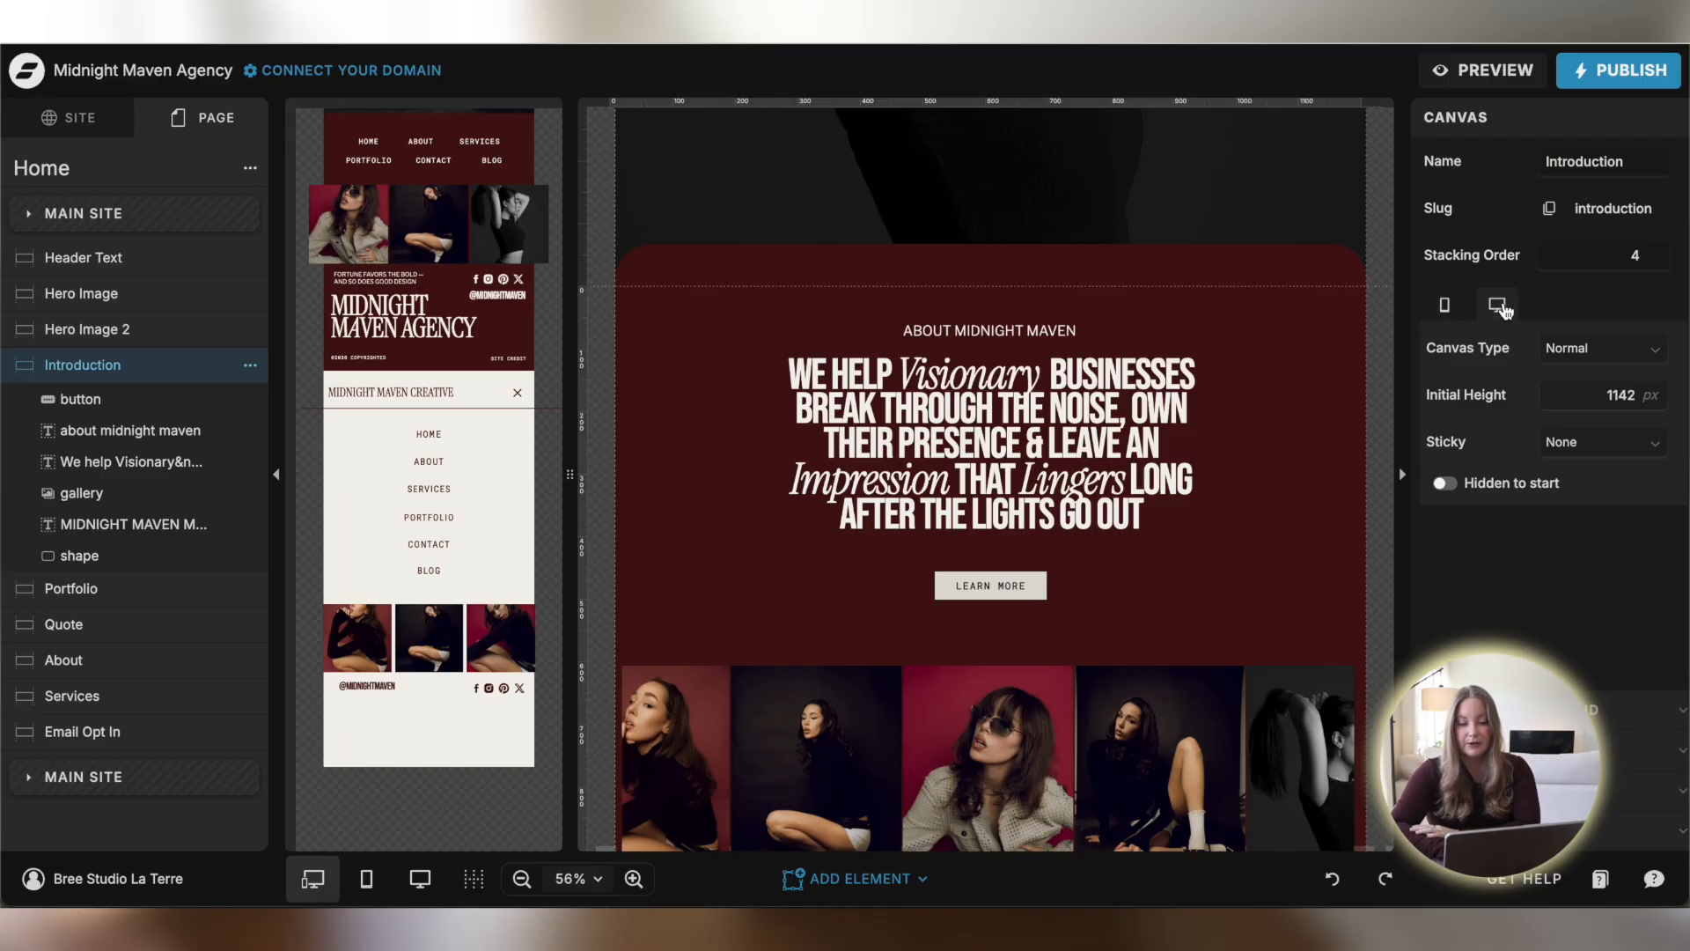
pyautogui.click(1448, 312)
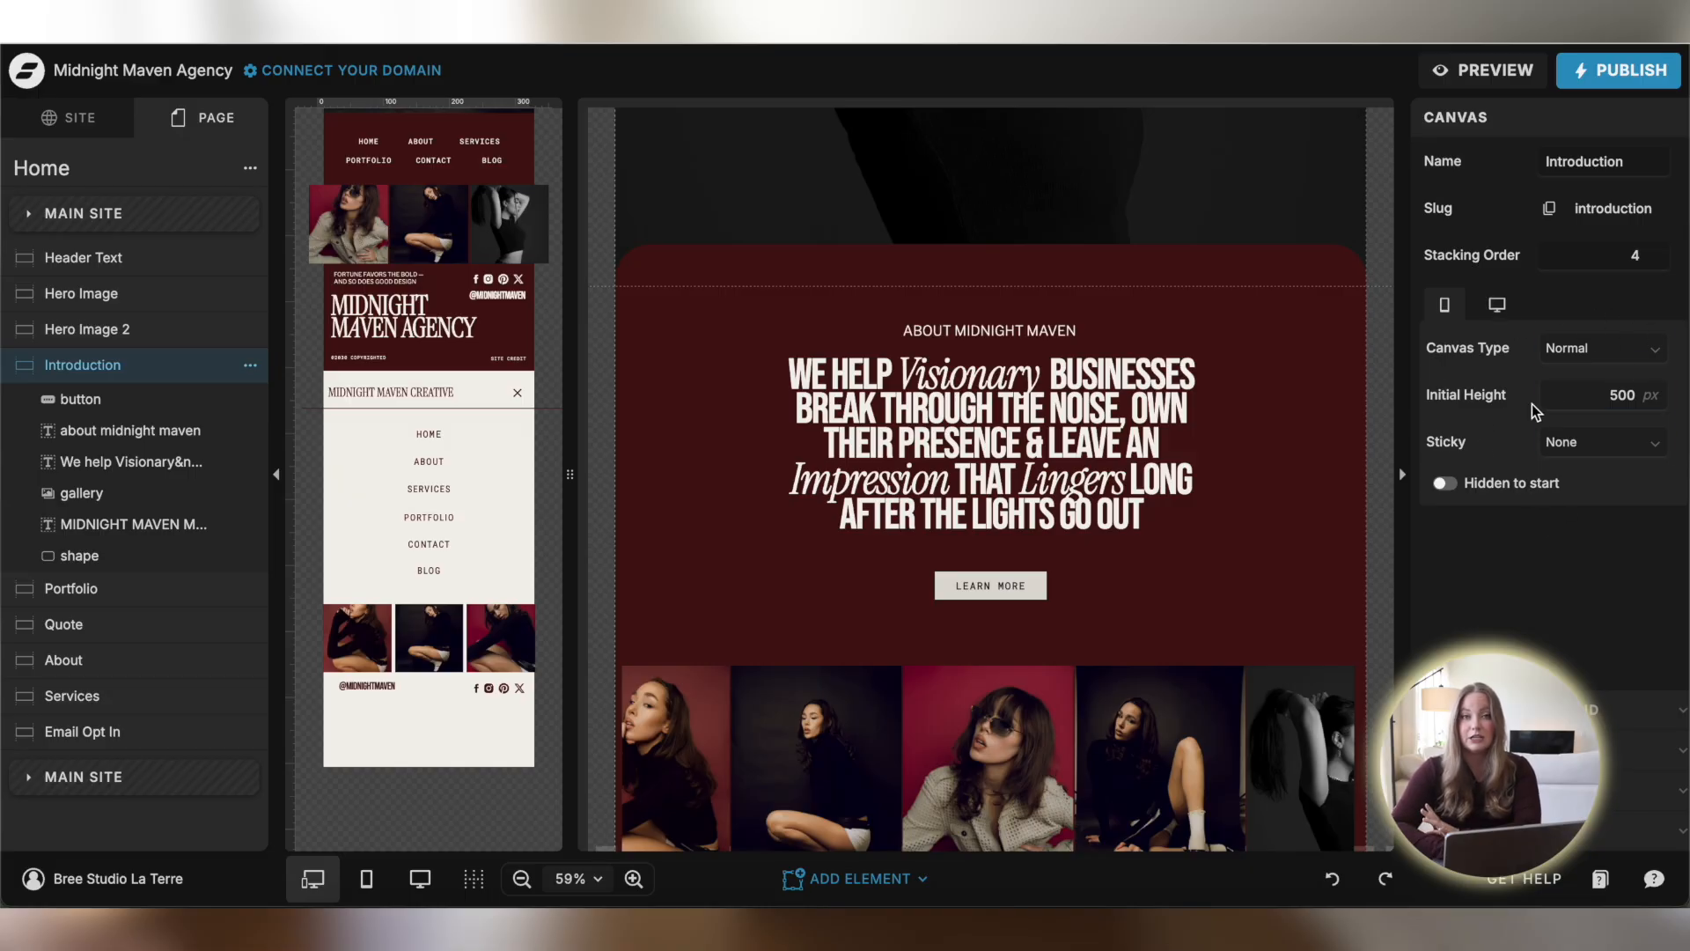
# Look at the available canvas types for the Introduction canvas in the mobile layout
pyautogui.click(1623, 352)
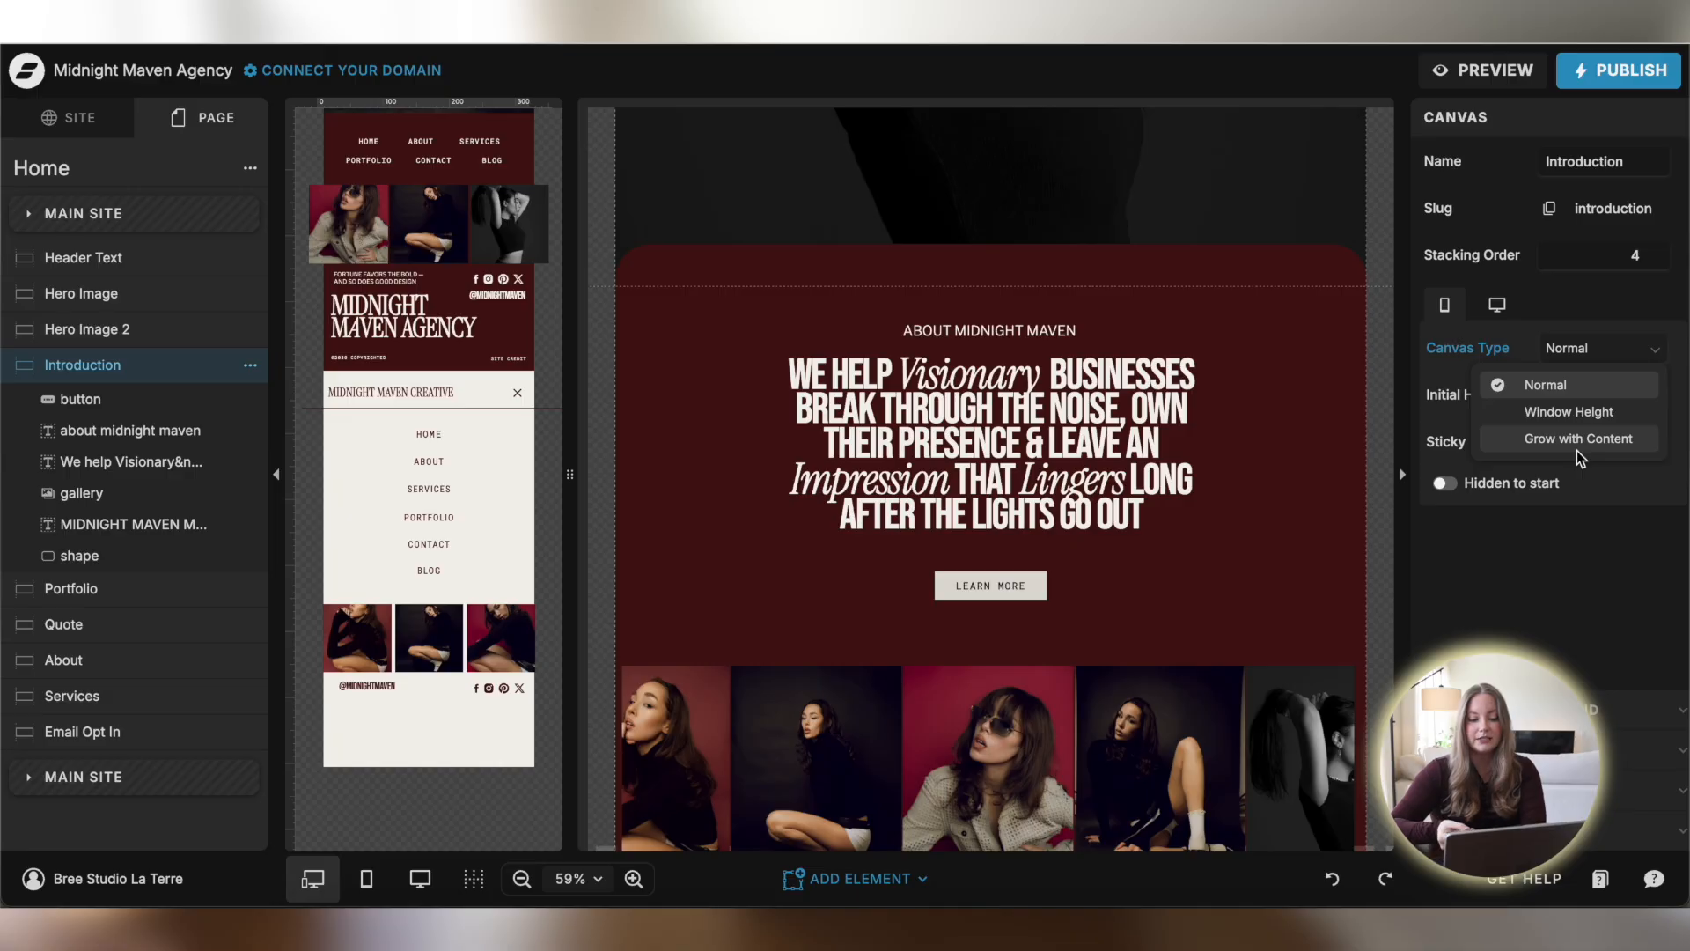
pyautogui.scroll(-1, 1189, 479)
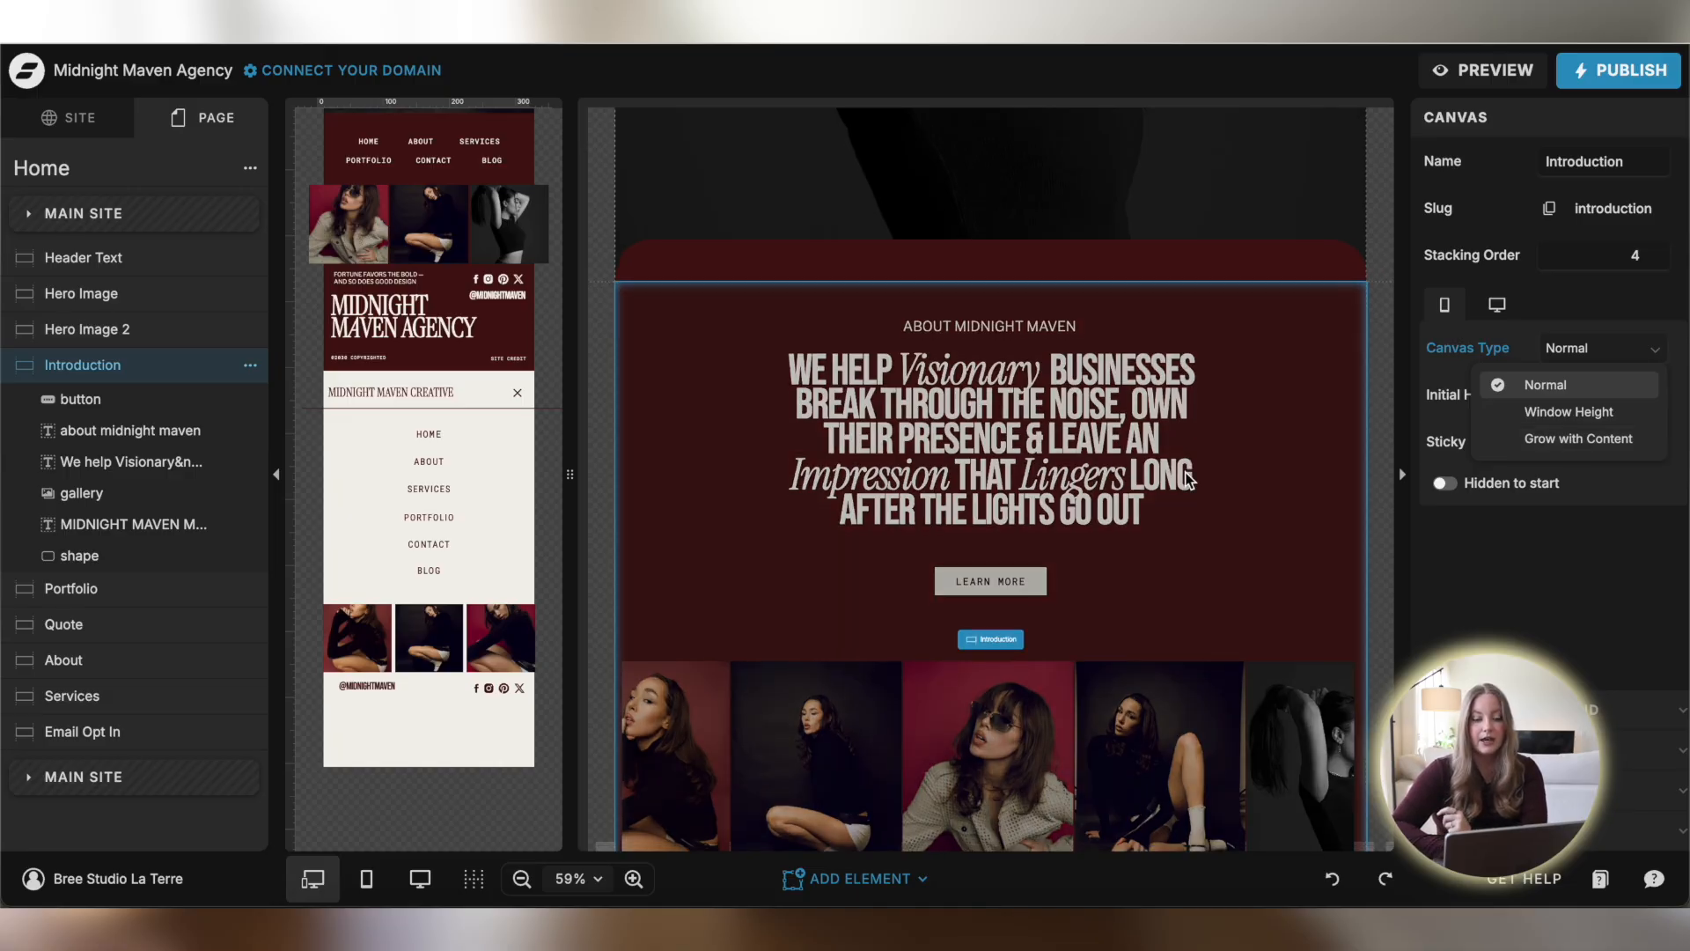
pyautogui.scroll(-3, 1187, 478)
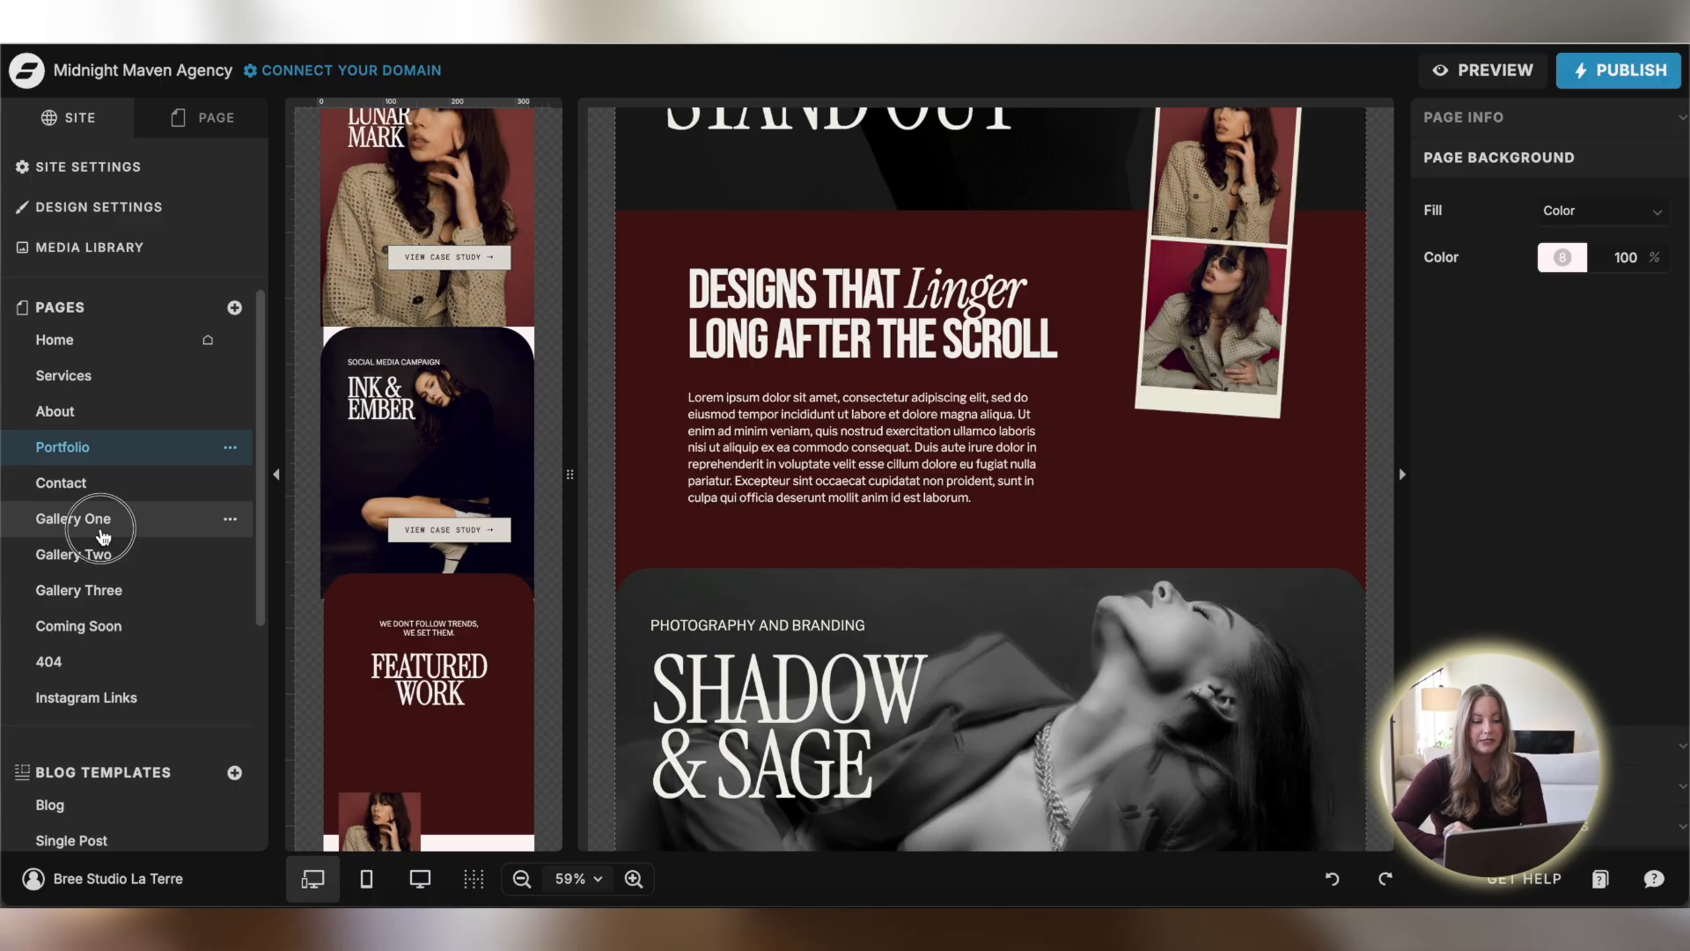
# Open the Gallery One page and select its Gallery canvas in the desktop layout to check the canvas type
pyautogui.click(100, 531)
pyautogui.scroll(-3, 896, 347)
pyautogui.scroll(-3, 896, 346)
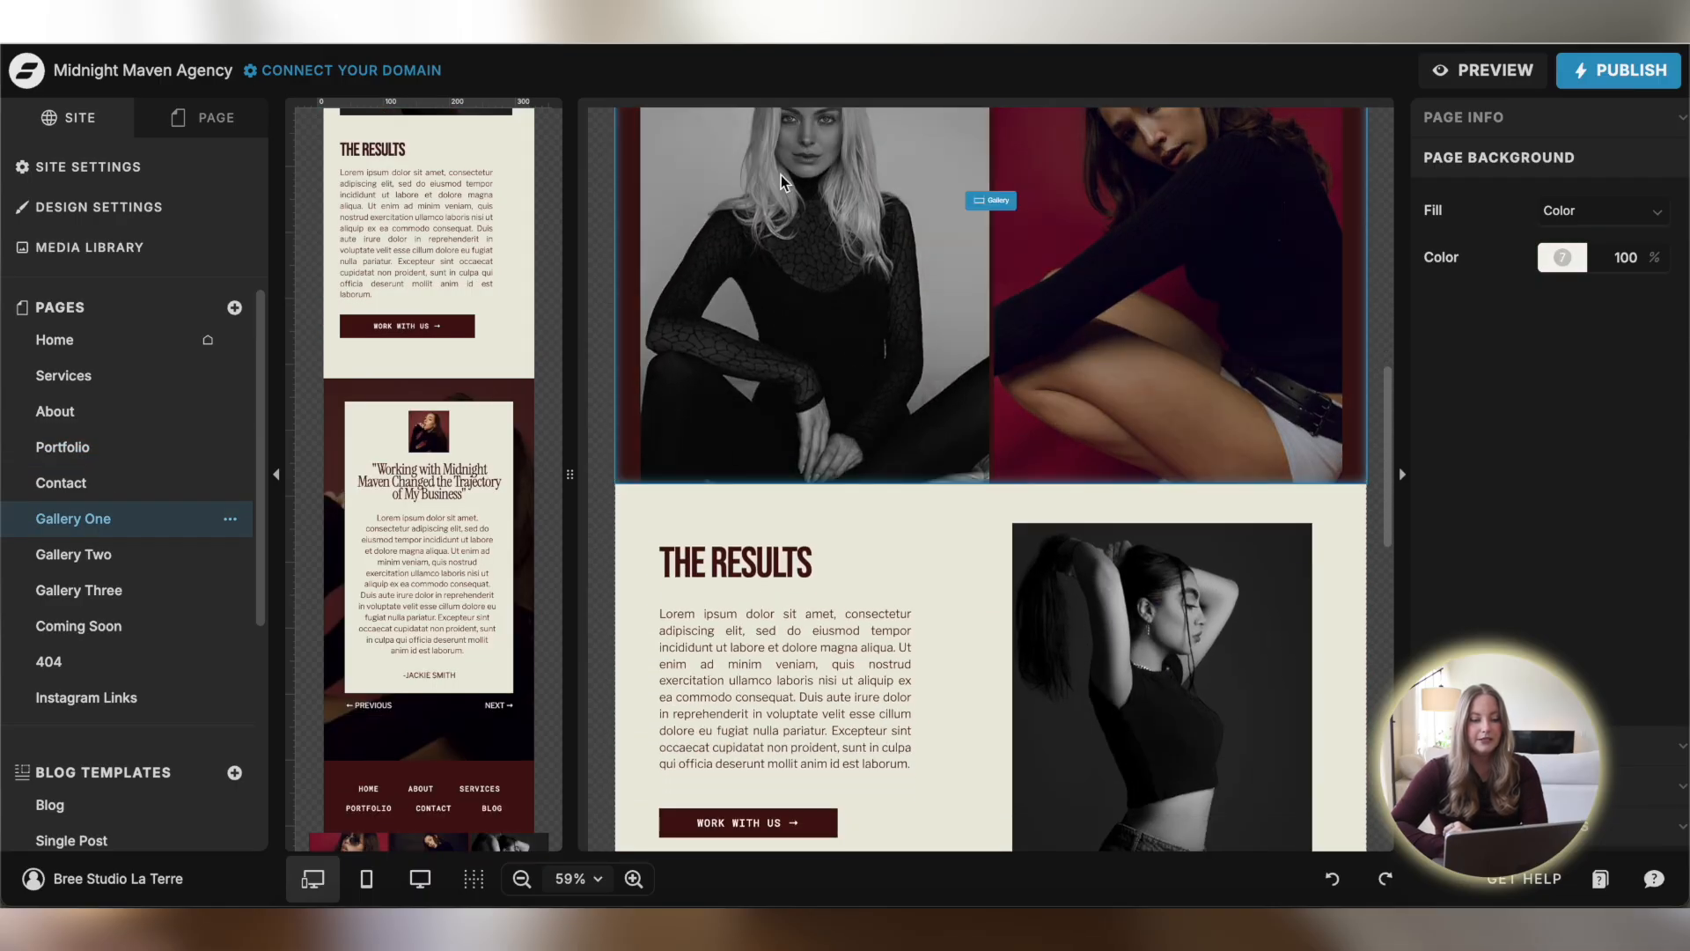
pyautogui.scroll(5, 1027, 362)
pyautogui.click(993, 499)
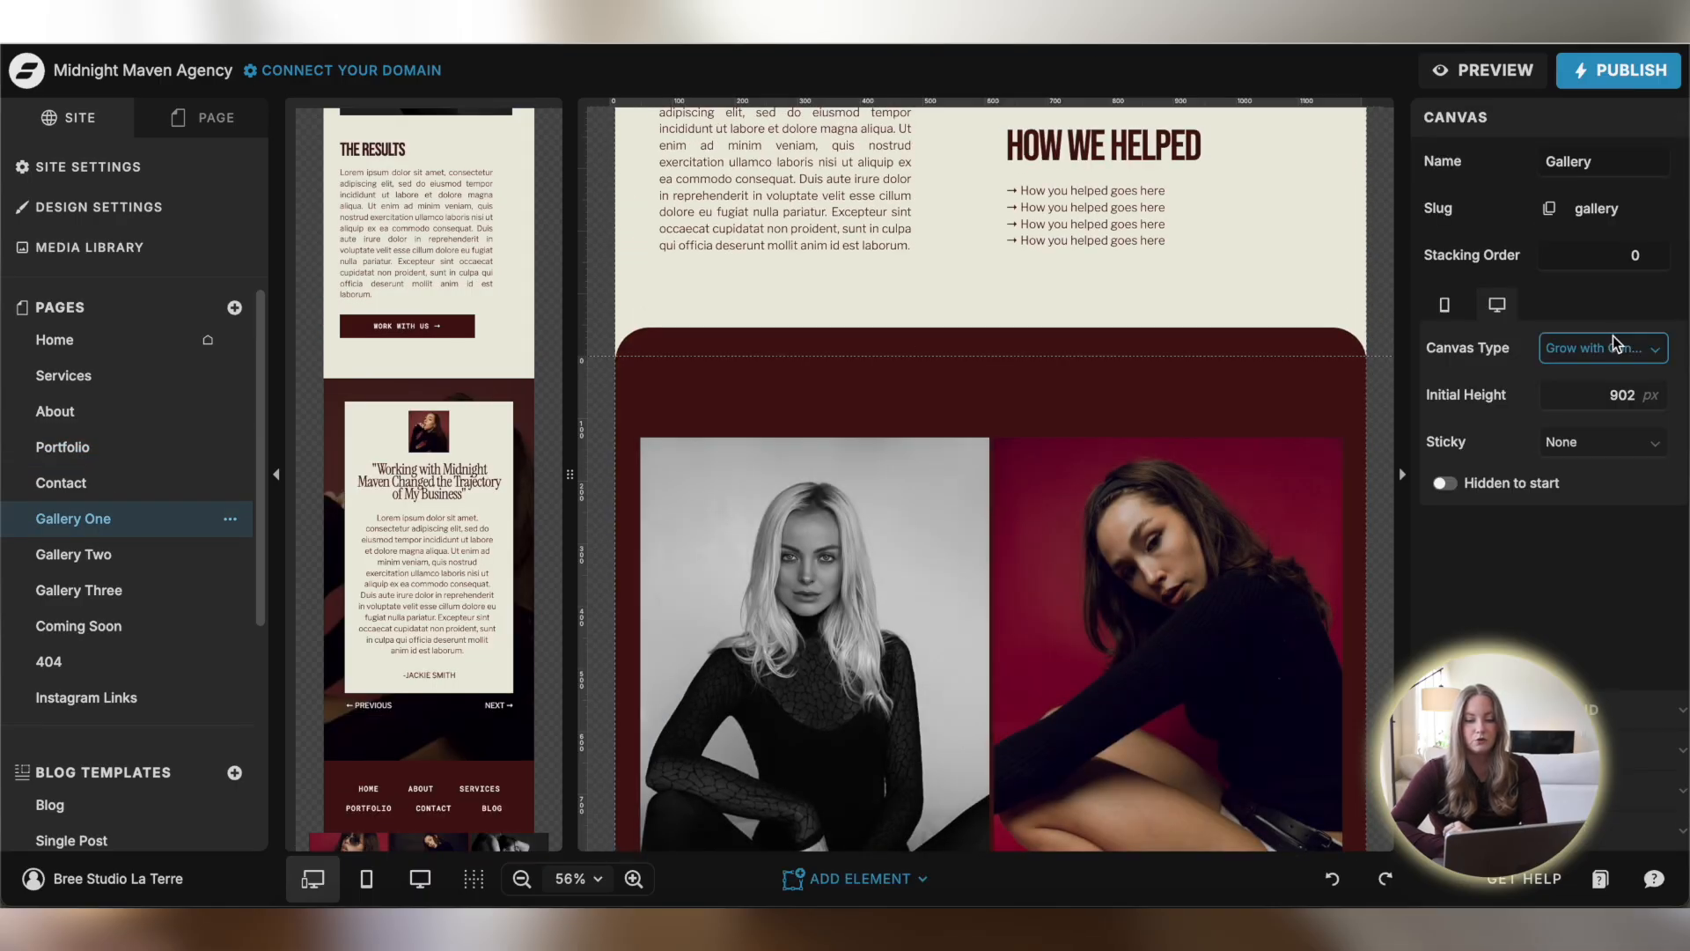
pyautogui.scroll(-2, 889, 530)
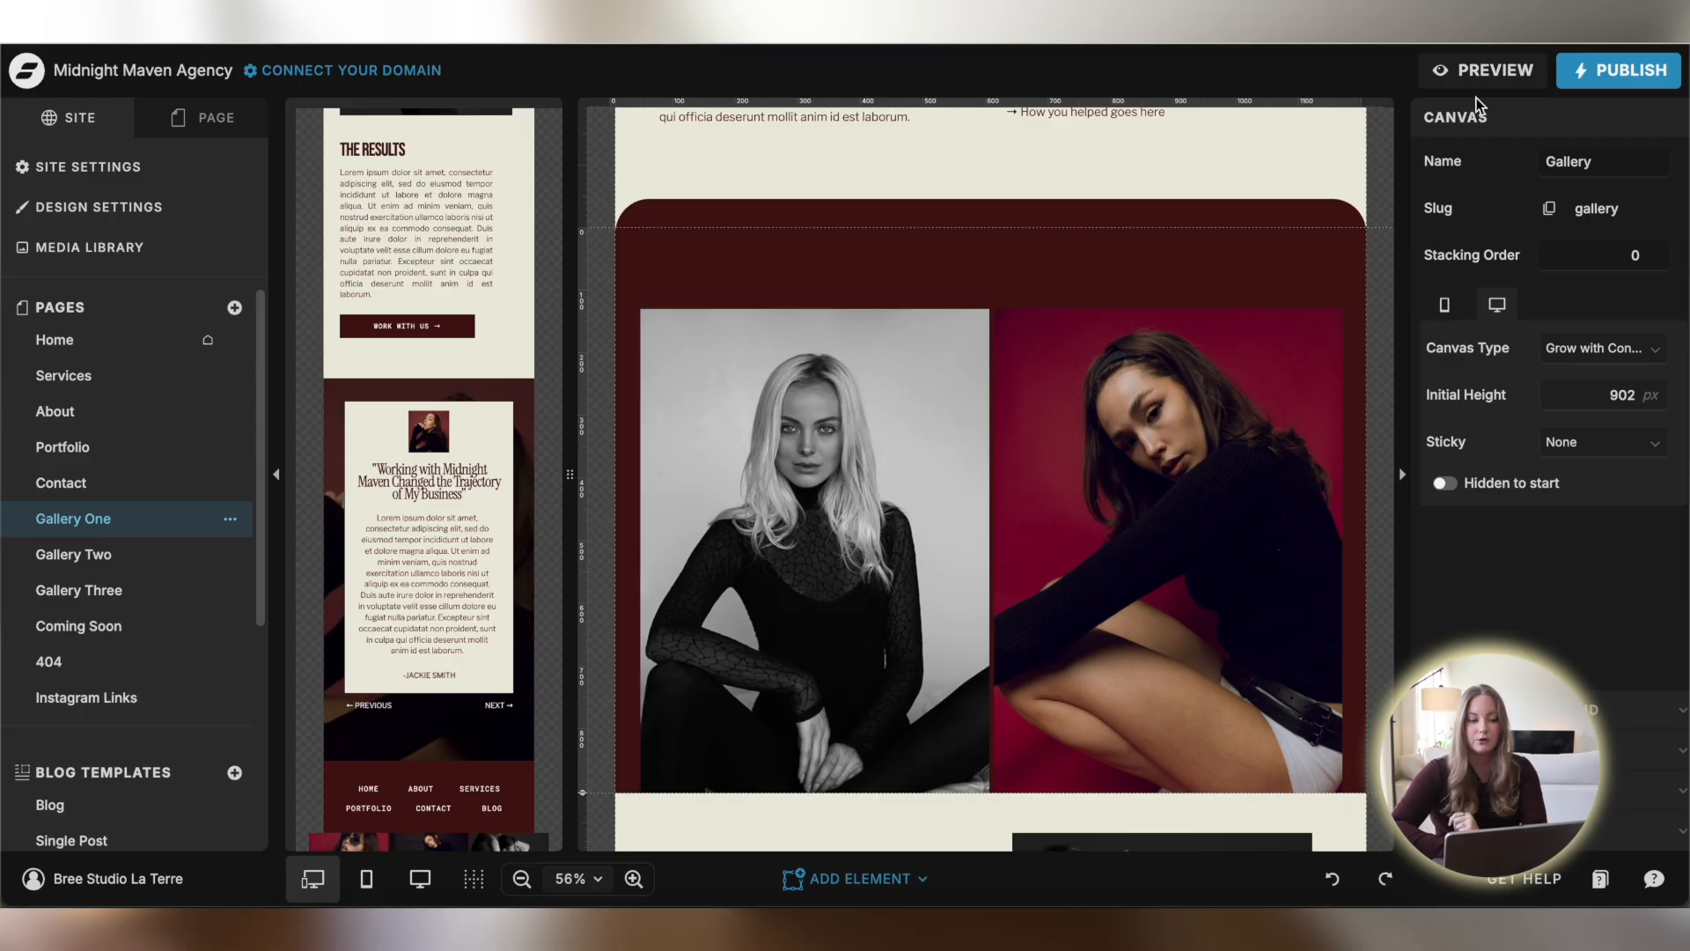
# Preview the Gallery One page in a separate browser tab, examine how the gallery canvas grows with its images, and close the preview
pyautogui.click(1467, 68)
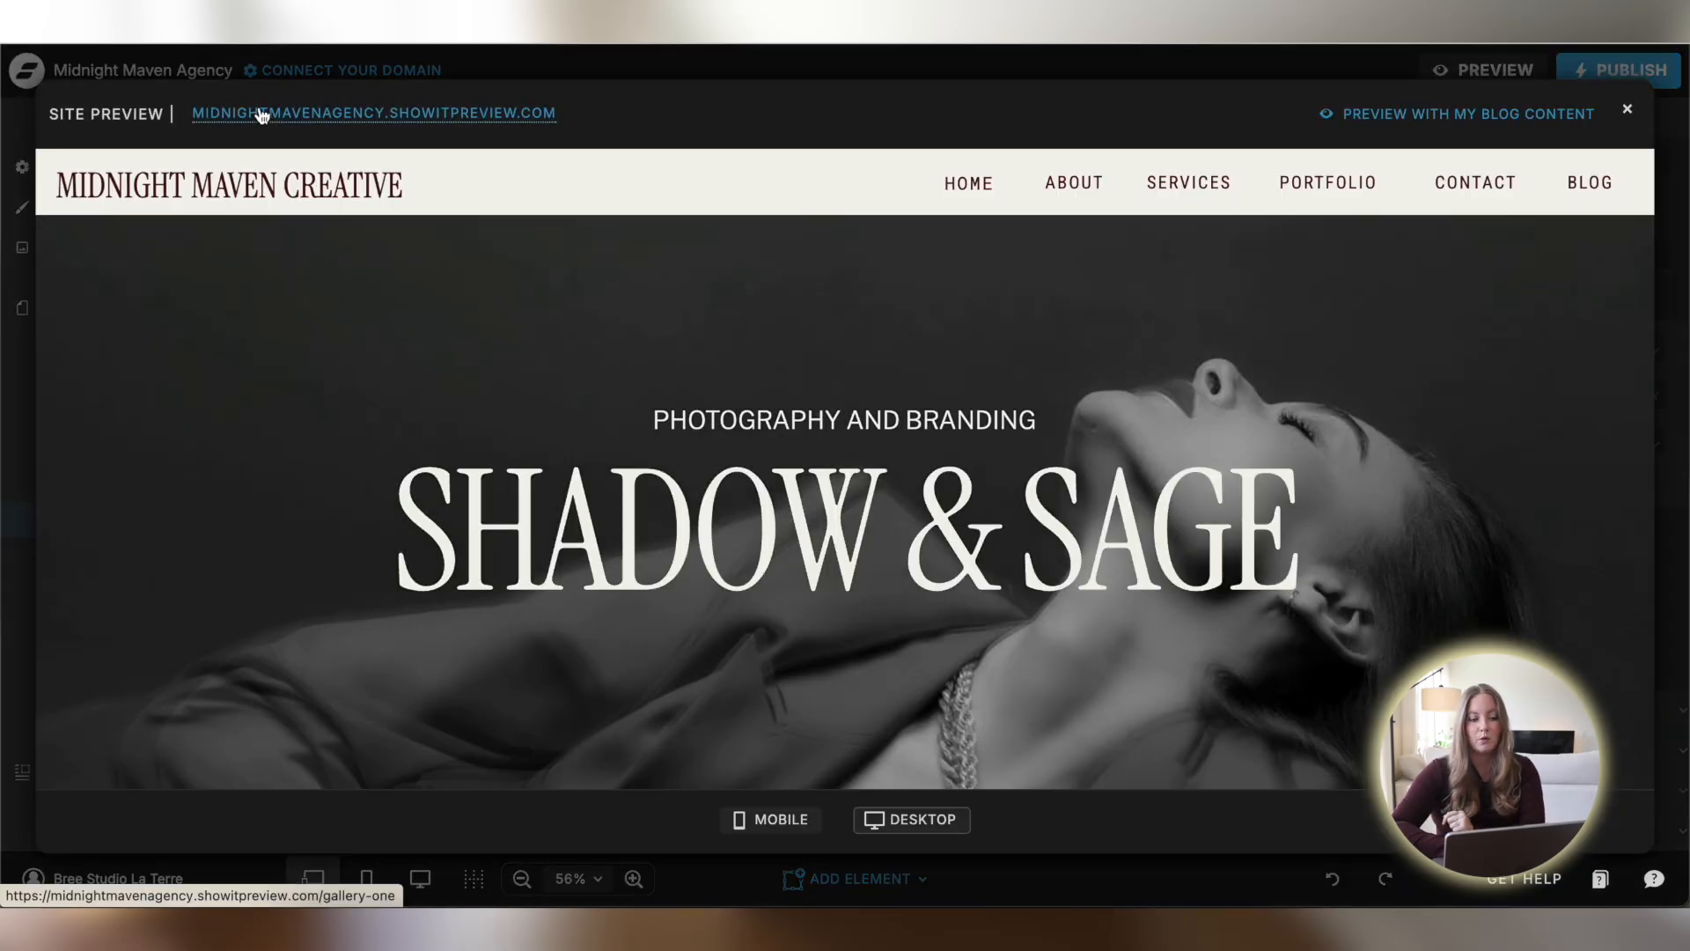
pyautogui.click(259, 110)
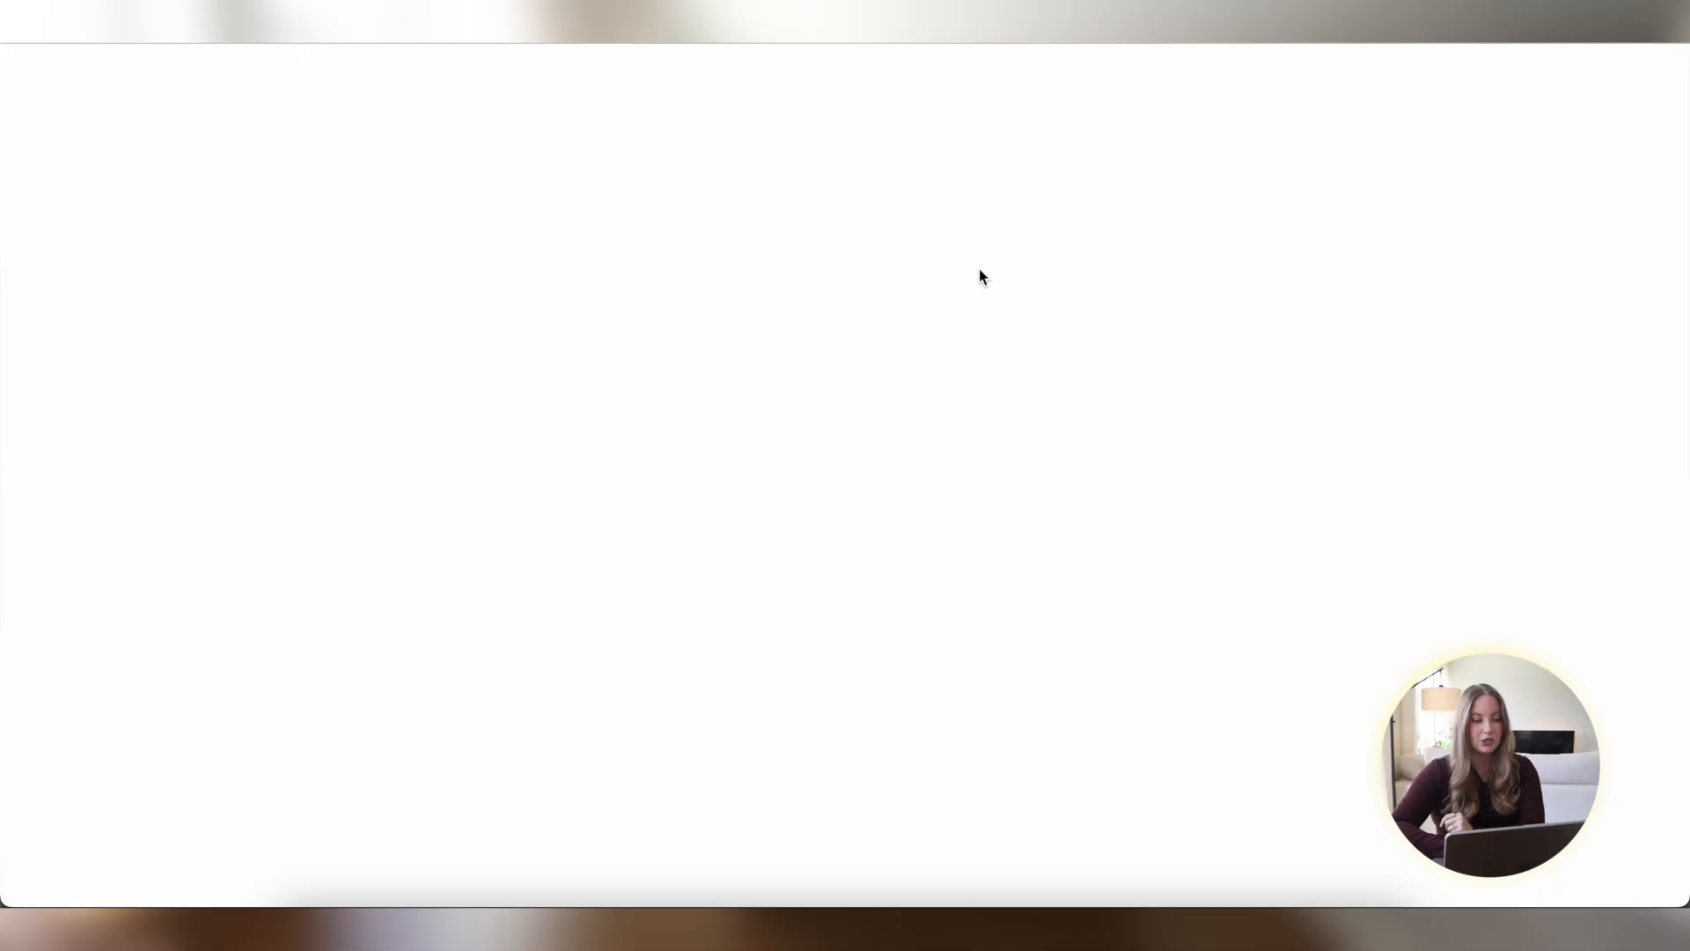
pyautogui.scroll(-15, 978, 276)
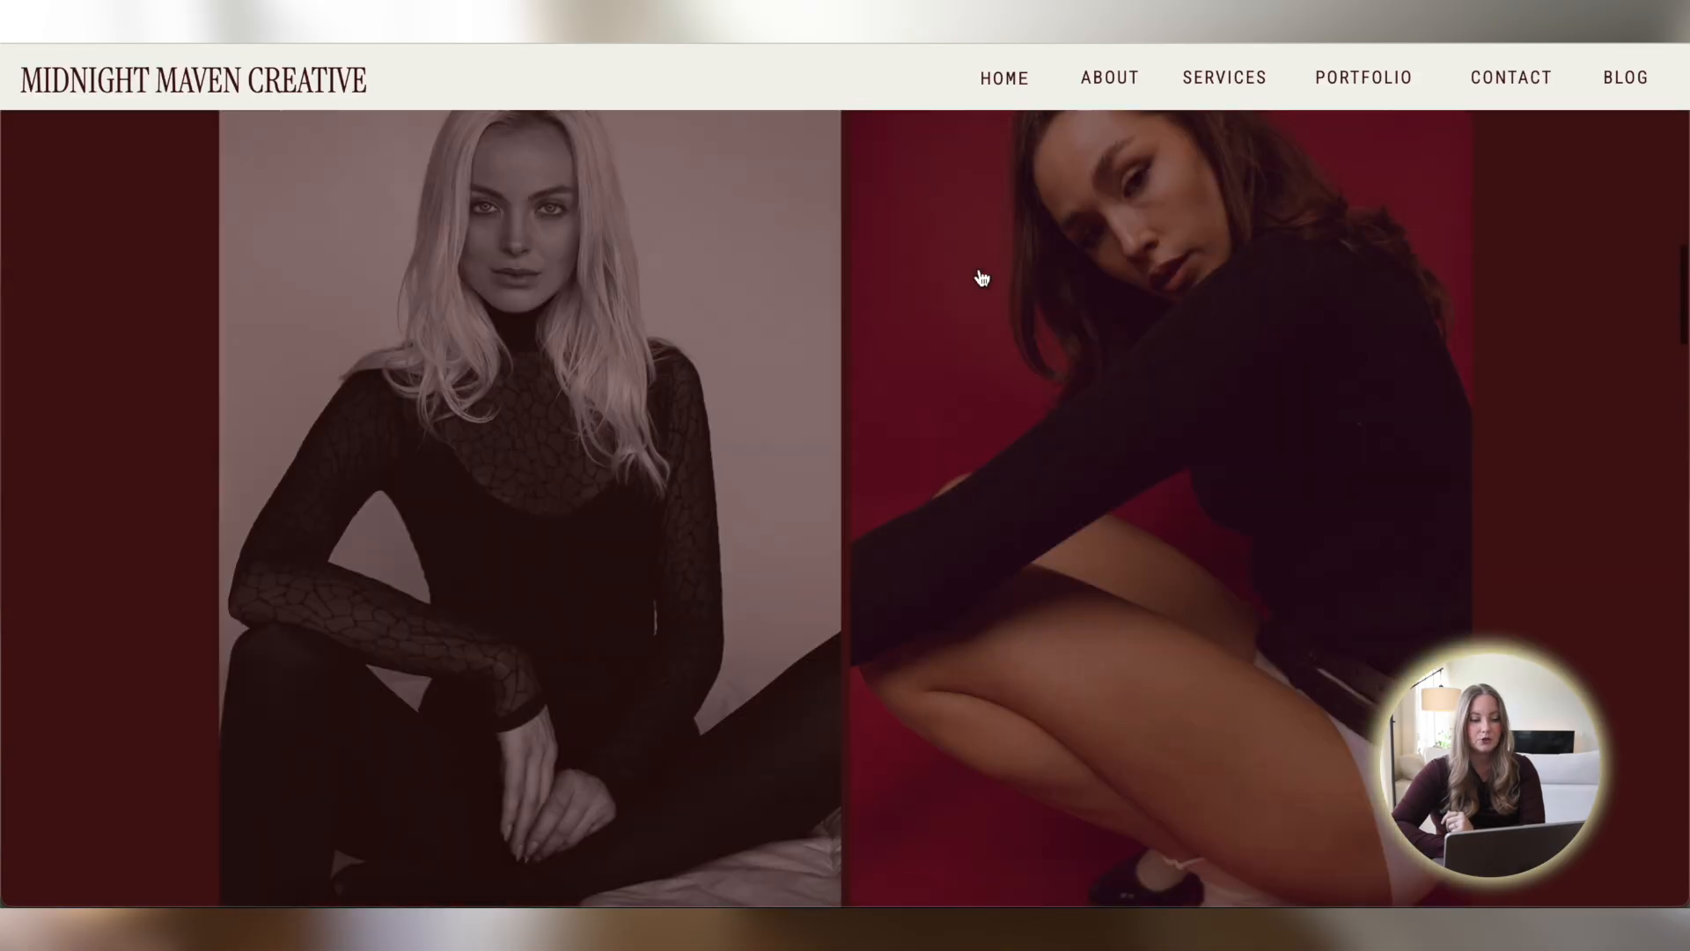
pyautogui.scroll(5, 979, 276)
pyautogui.scroll(-20, 979, 270)
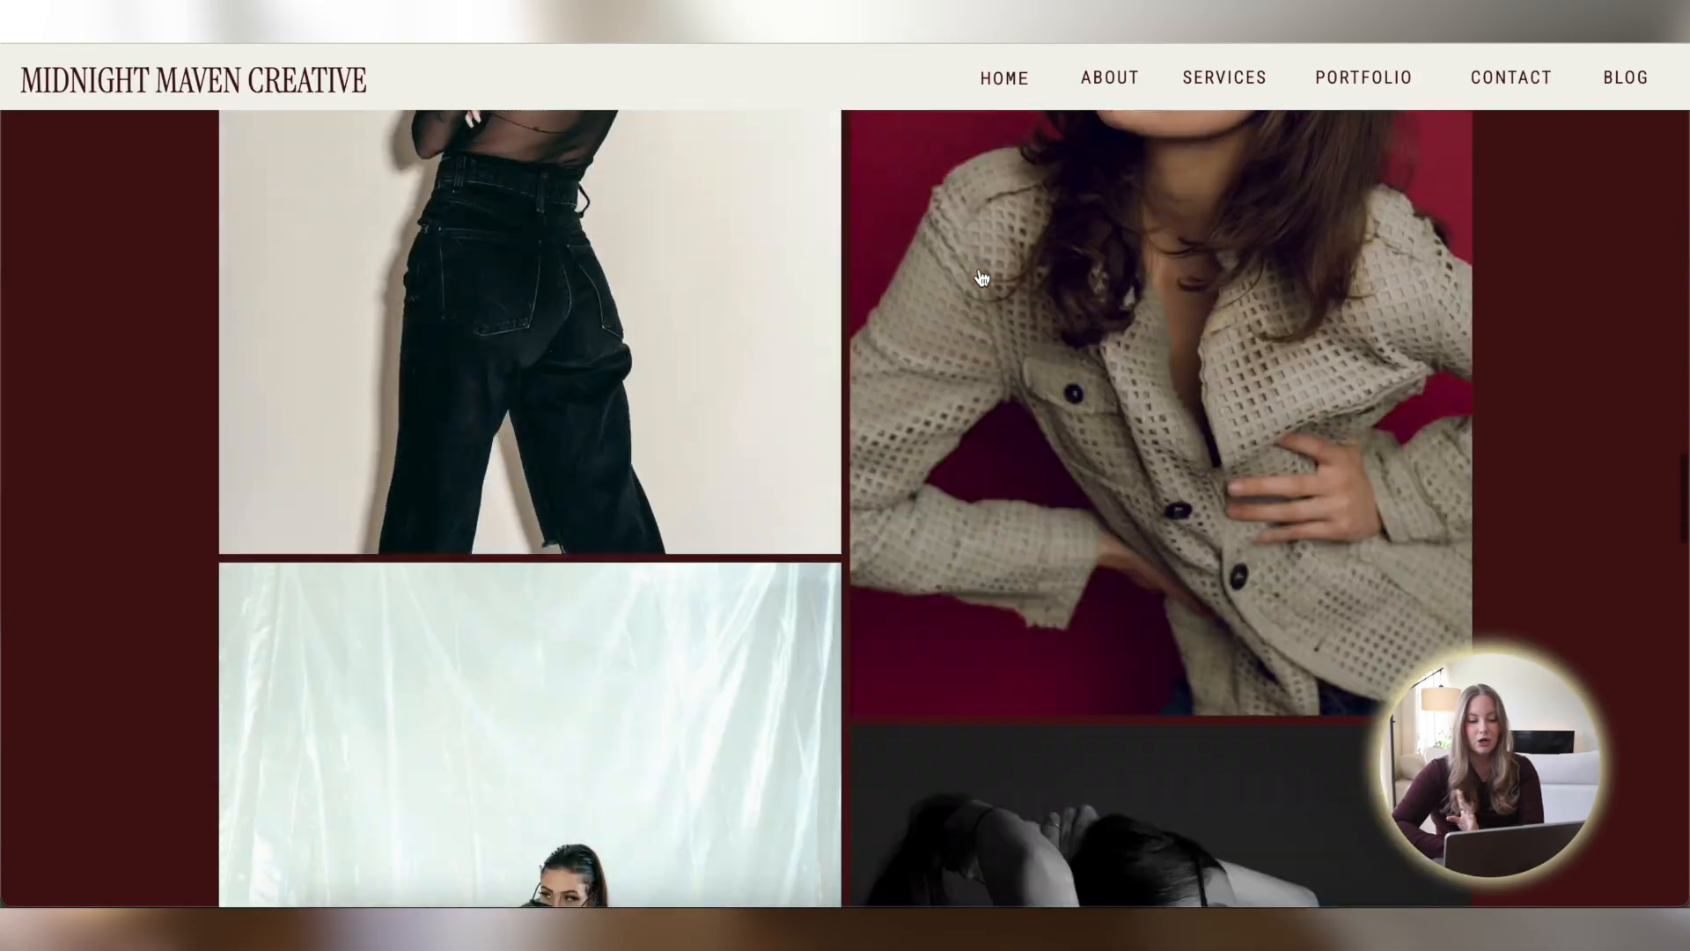
pyautogui.scroll(-8, 981, 276)
pyautogui.scroll(-5, 981, 276)
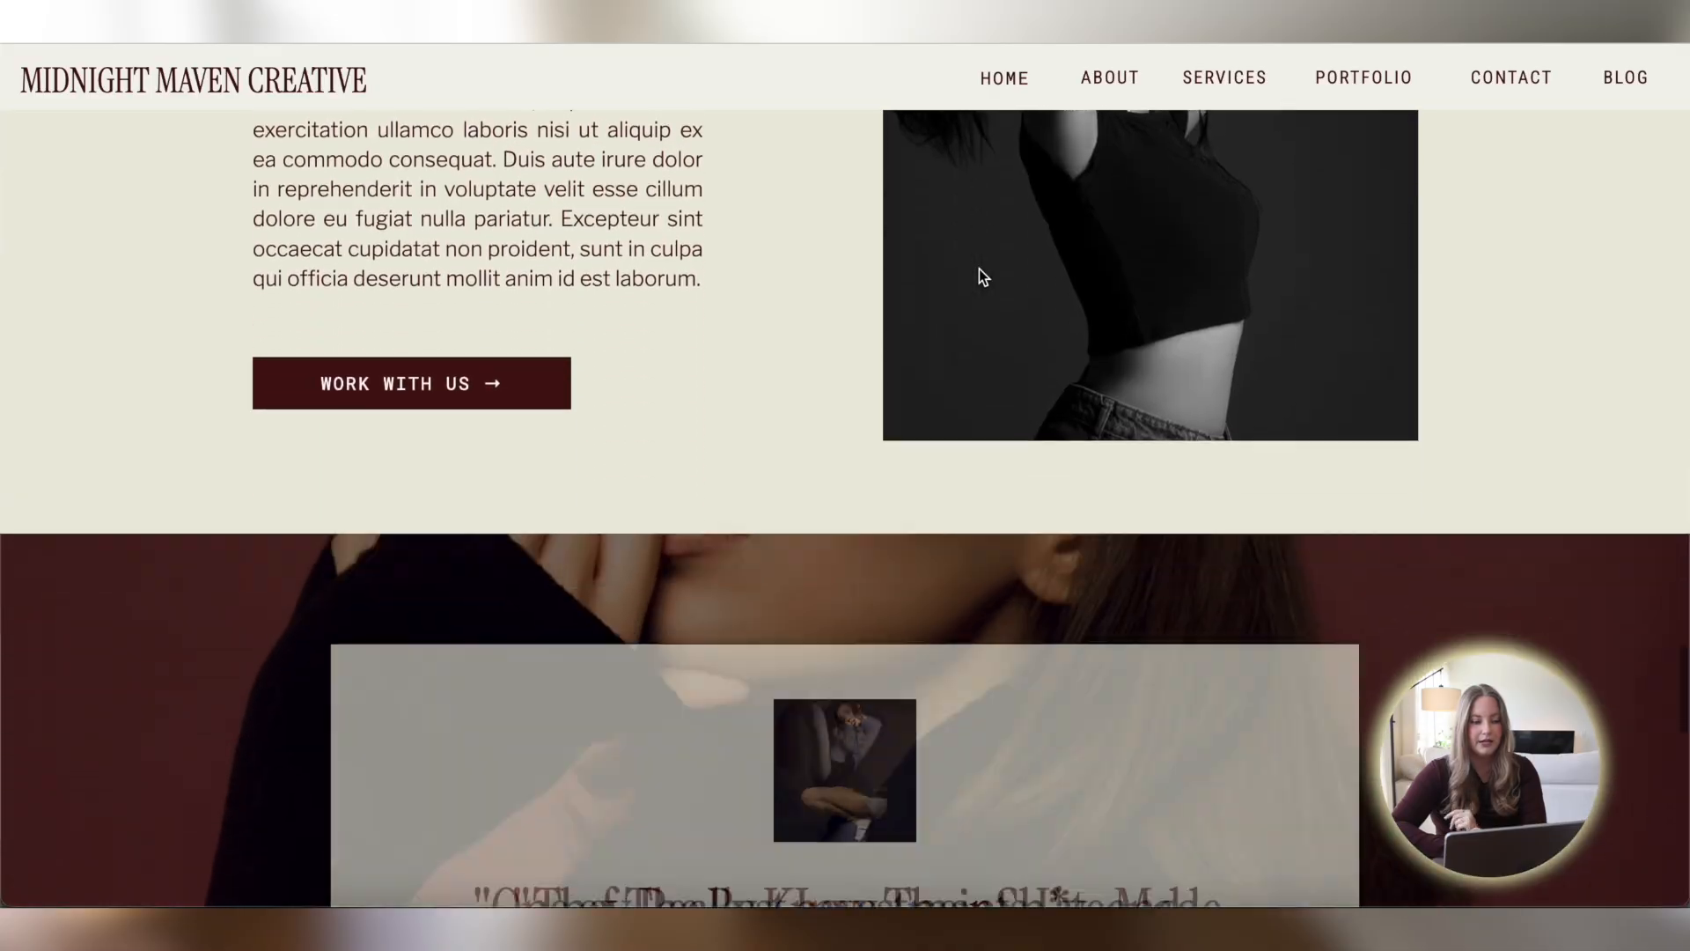
pyautogui.scroll(18, 981, 276)
pyautogui.scroll(15, 979, 277)
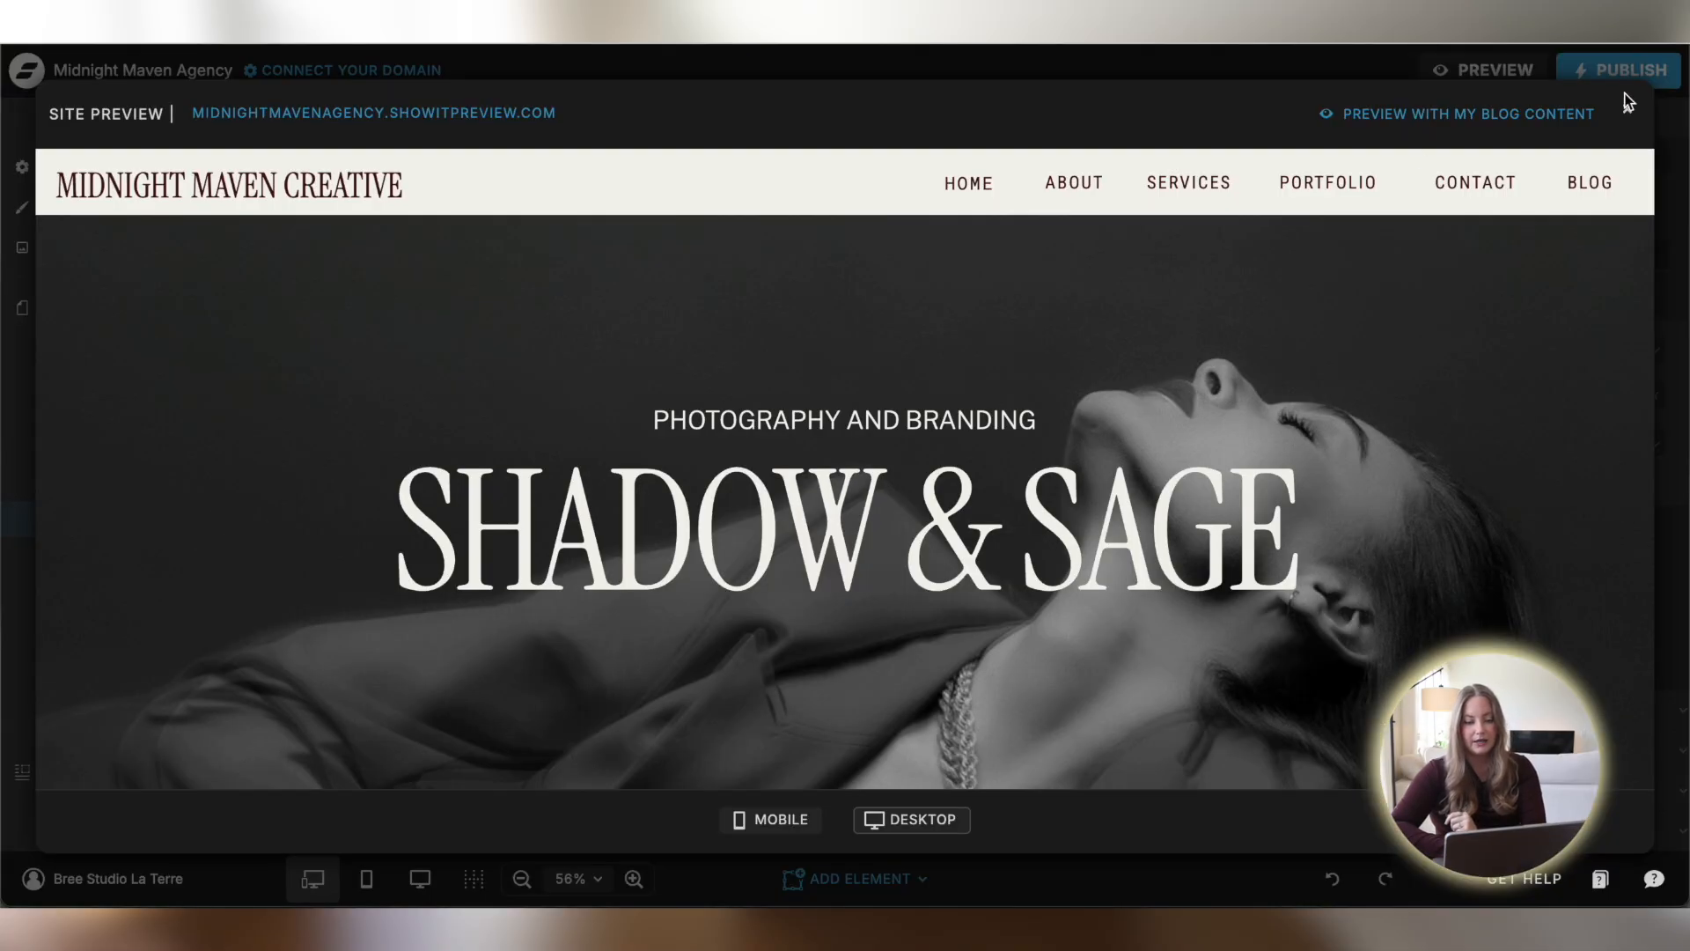
pyautogui.click(1628, 112)
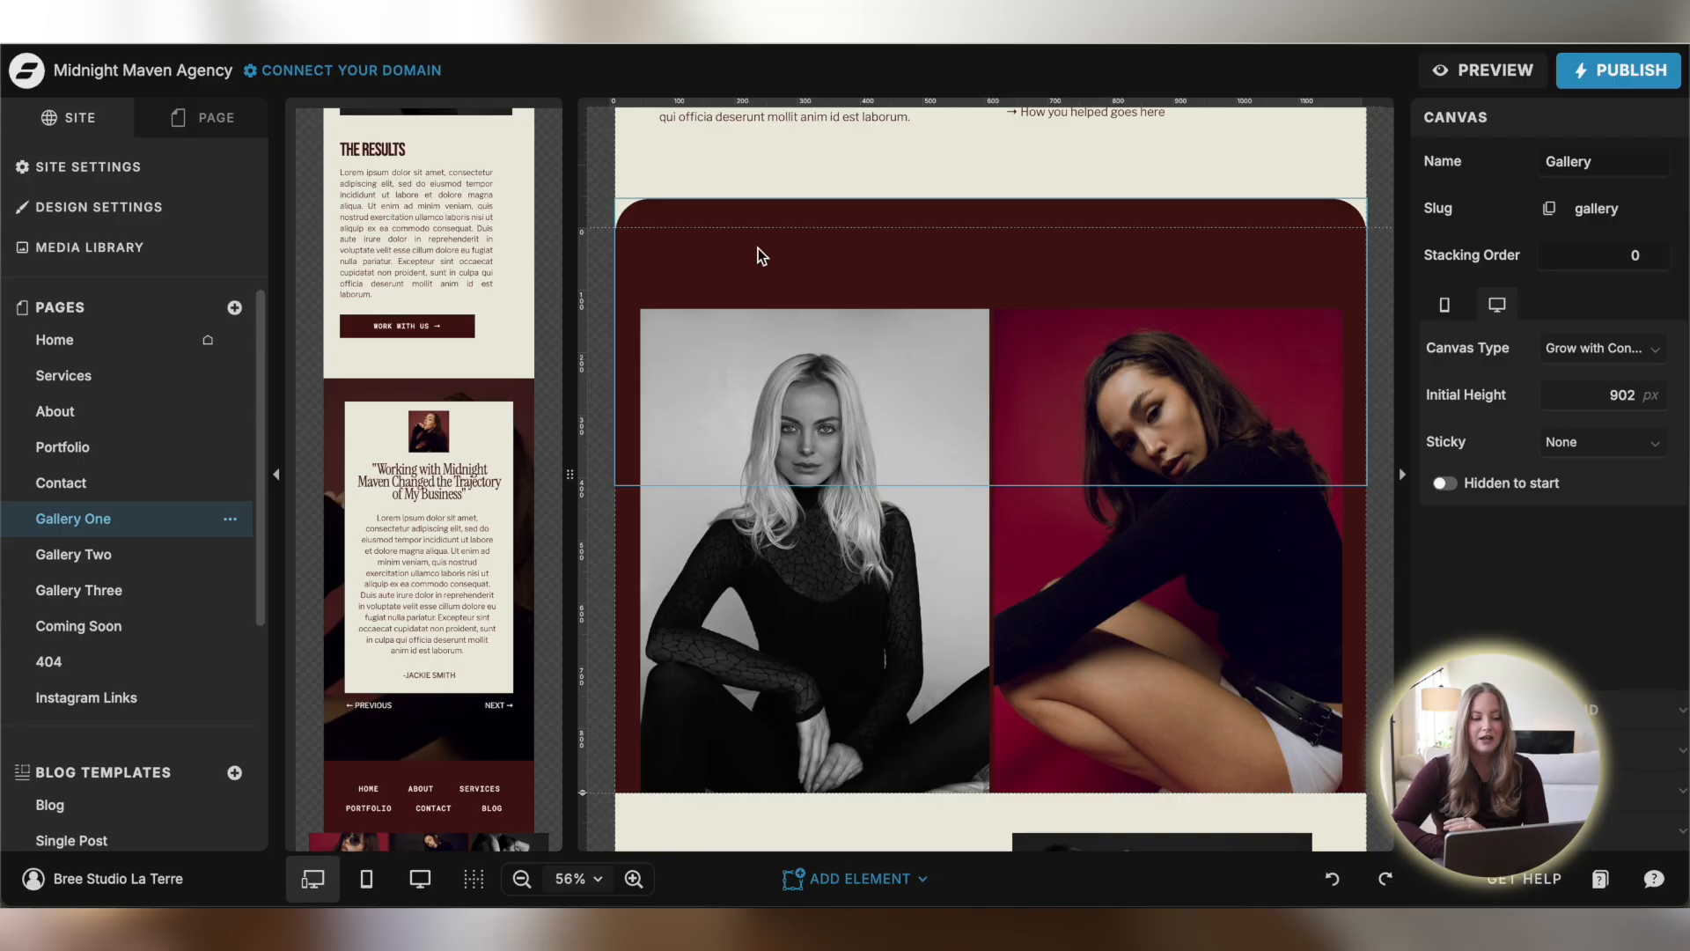
# Look at the available Sticky options for the Introduction canvas on the About page's desktop layout
pyautogui.scroll(-1, 766, 273)
pyautogui.scroll(1, 973, 235)
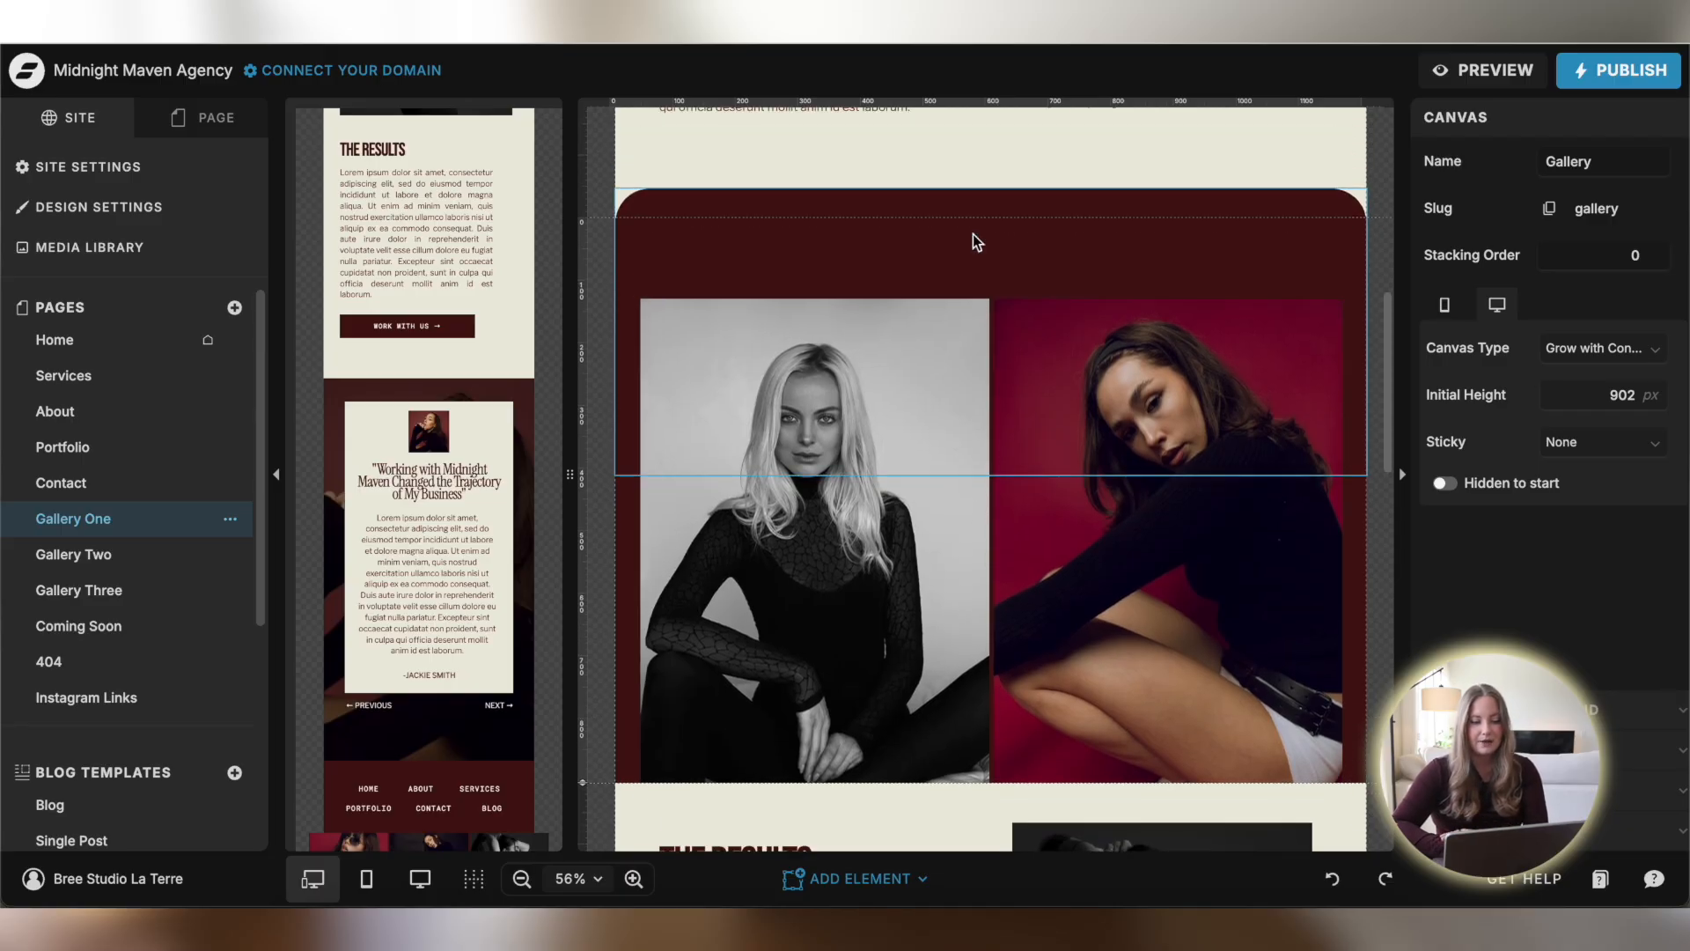
pyautogui.scroll(15, 986, 246)
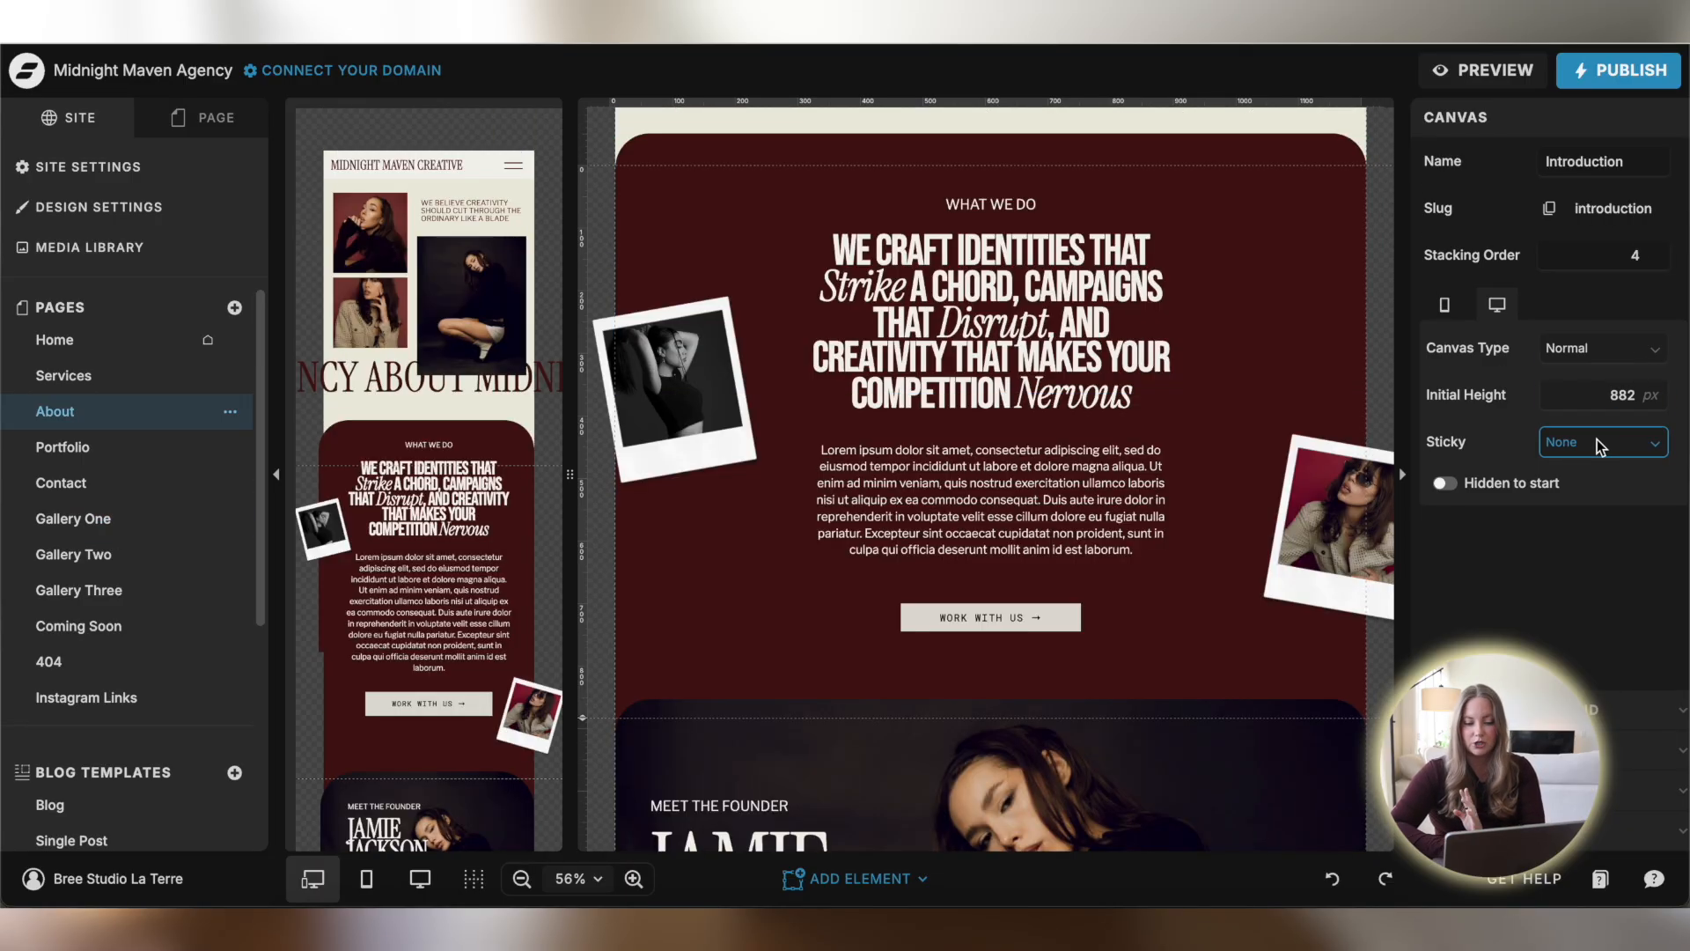
pyautogui.click(1597, 440)
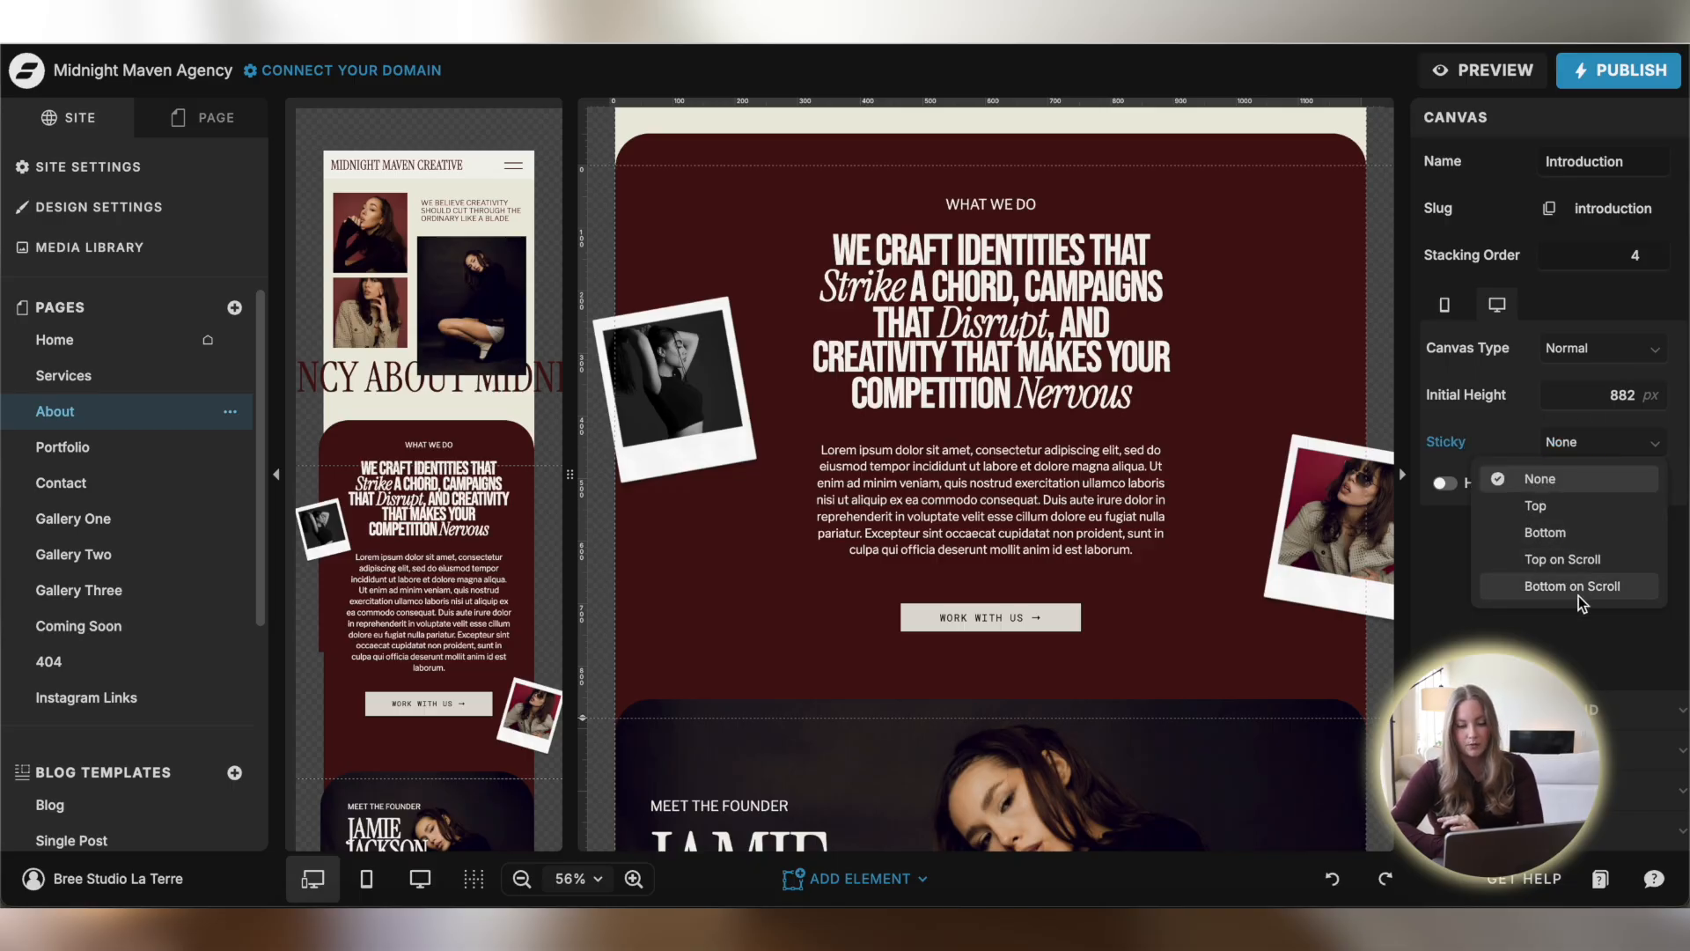
pyautogui.click(1541, 671)
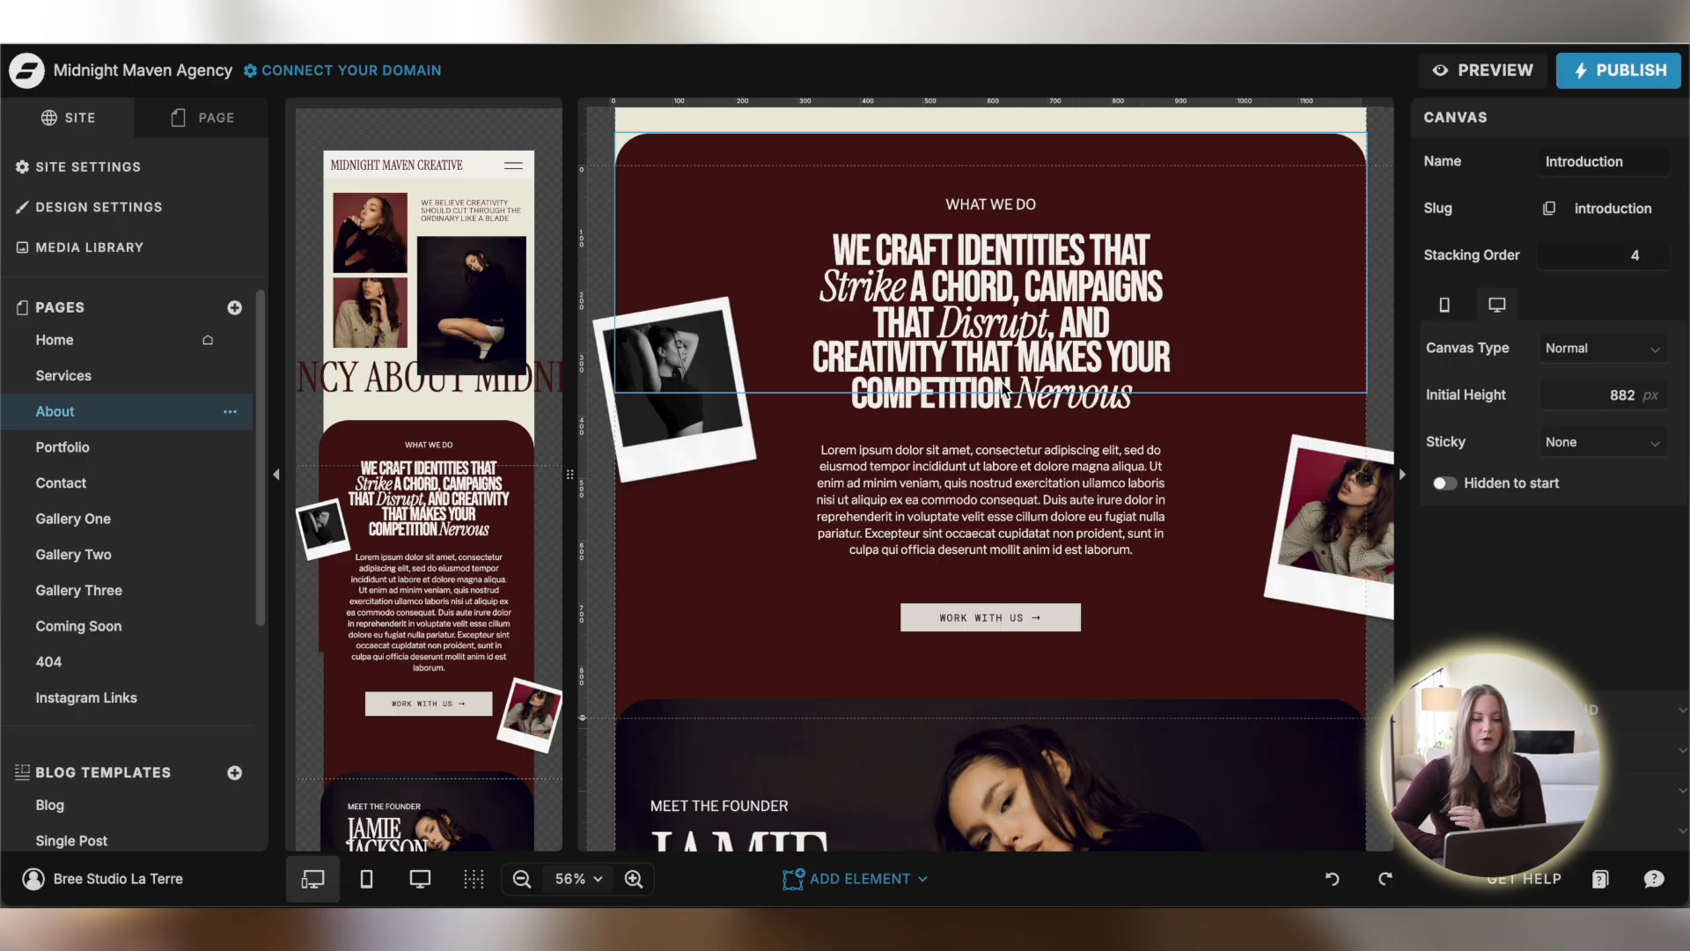
# Preview the About page in a separate browser tab and examine how the Meet the Founder canvas behaves while scrolling
pyautogui.scroll(-5, 1004, 387)
pyautogui.click(1483, 70)
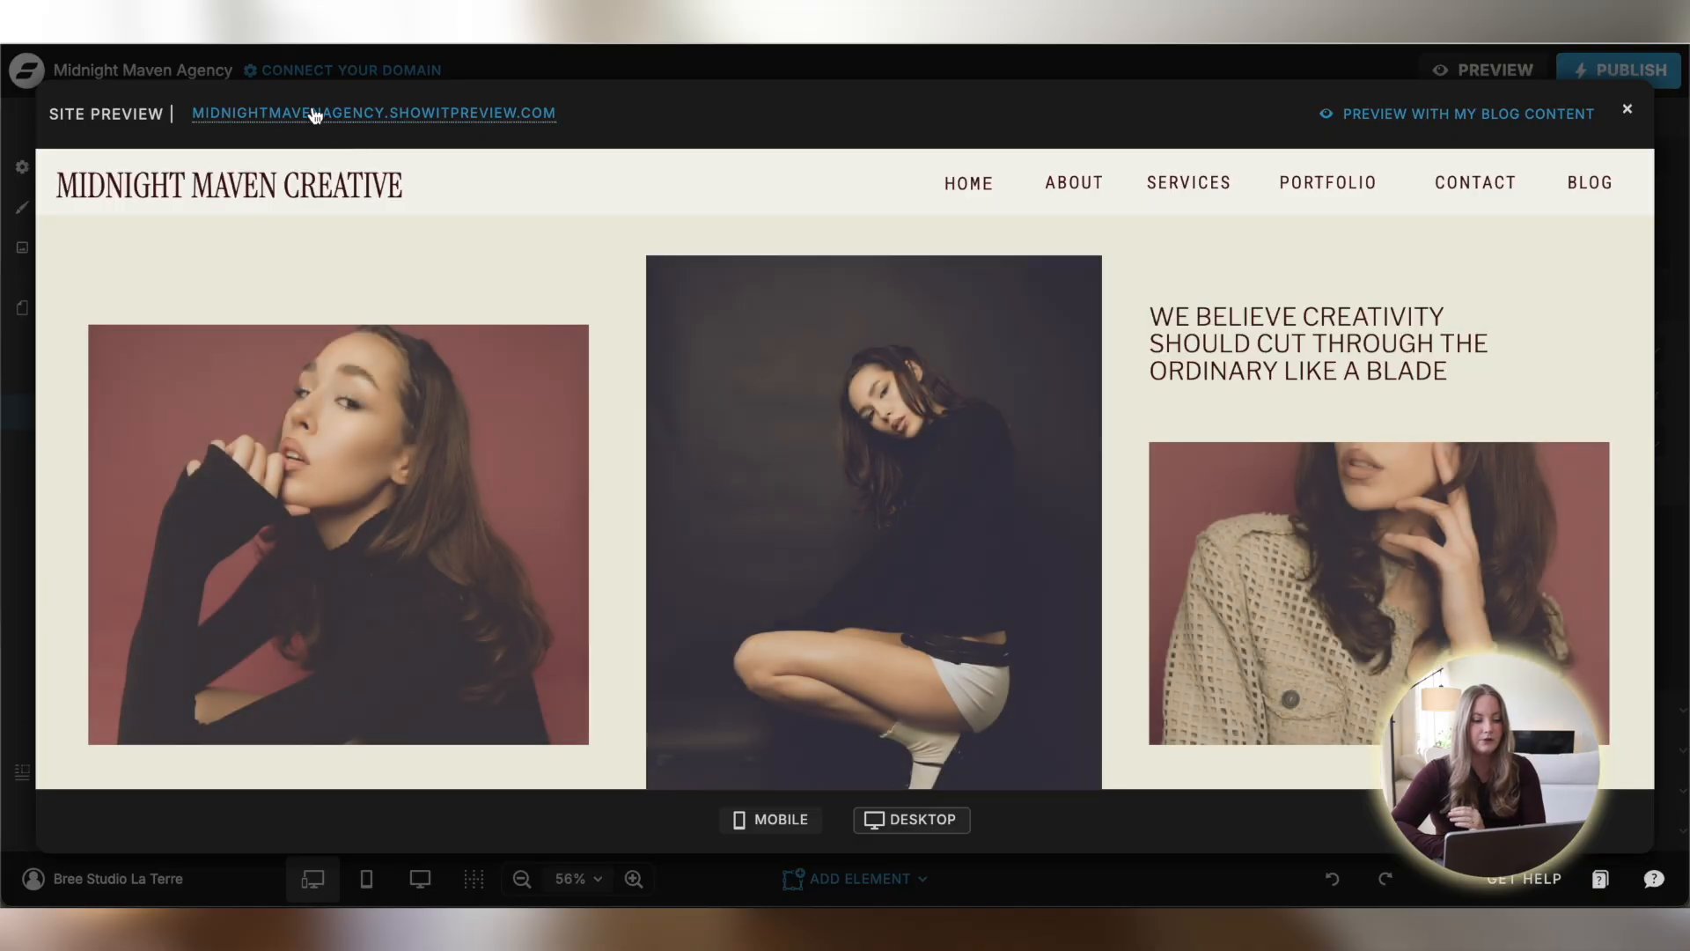
pyautogui.click(314, 115)
pyautogui.scroll(-15, 799, 498)
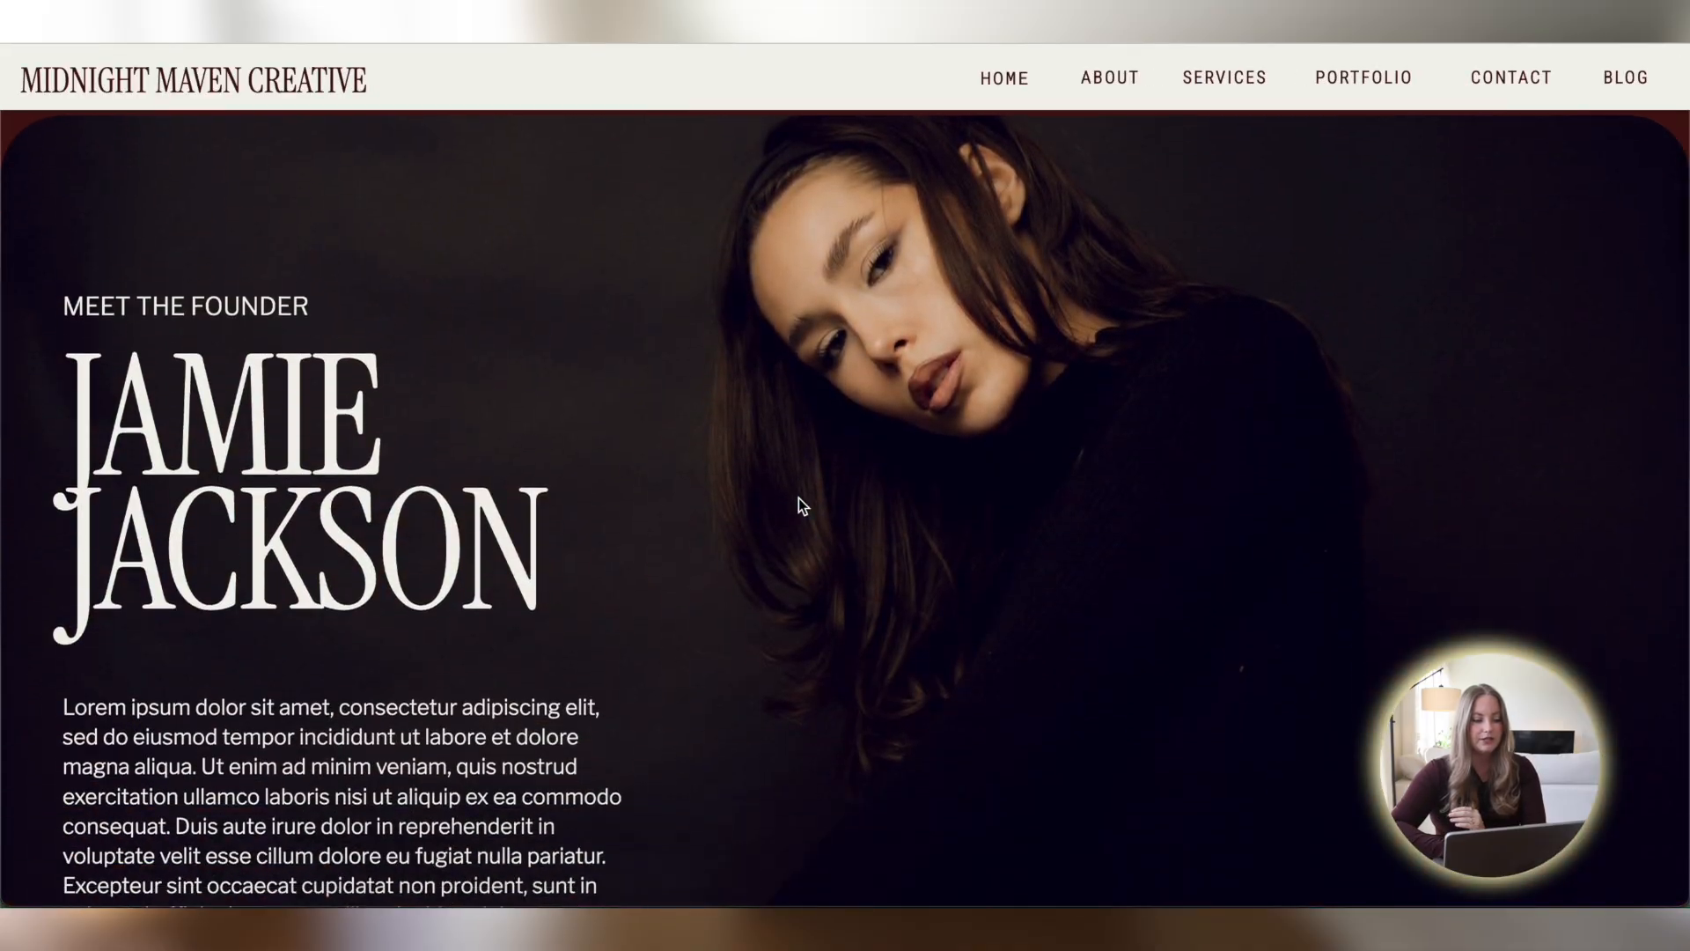
pyautogui.scroll(-6, 799, 498)
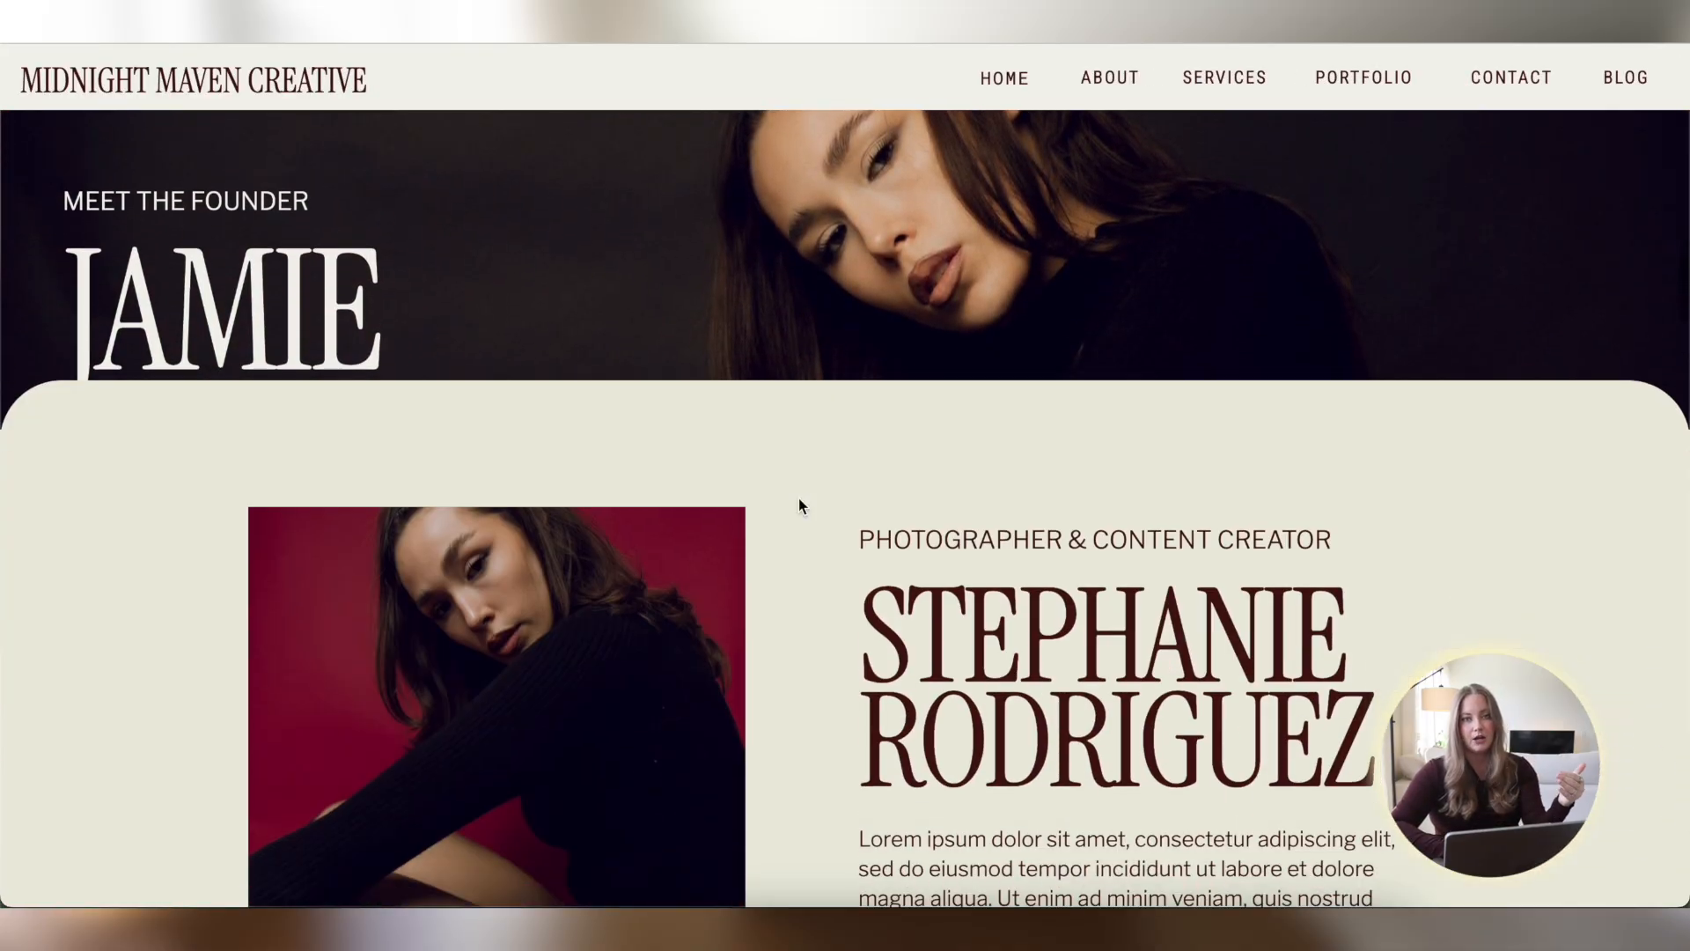
pyautogui.scroll(-10, 799, 498)
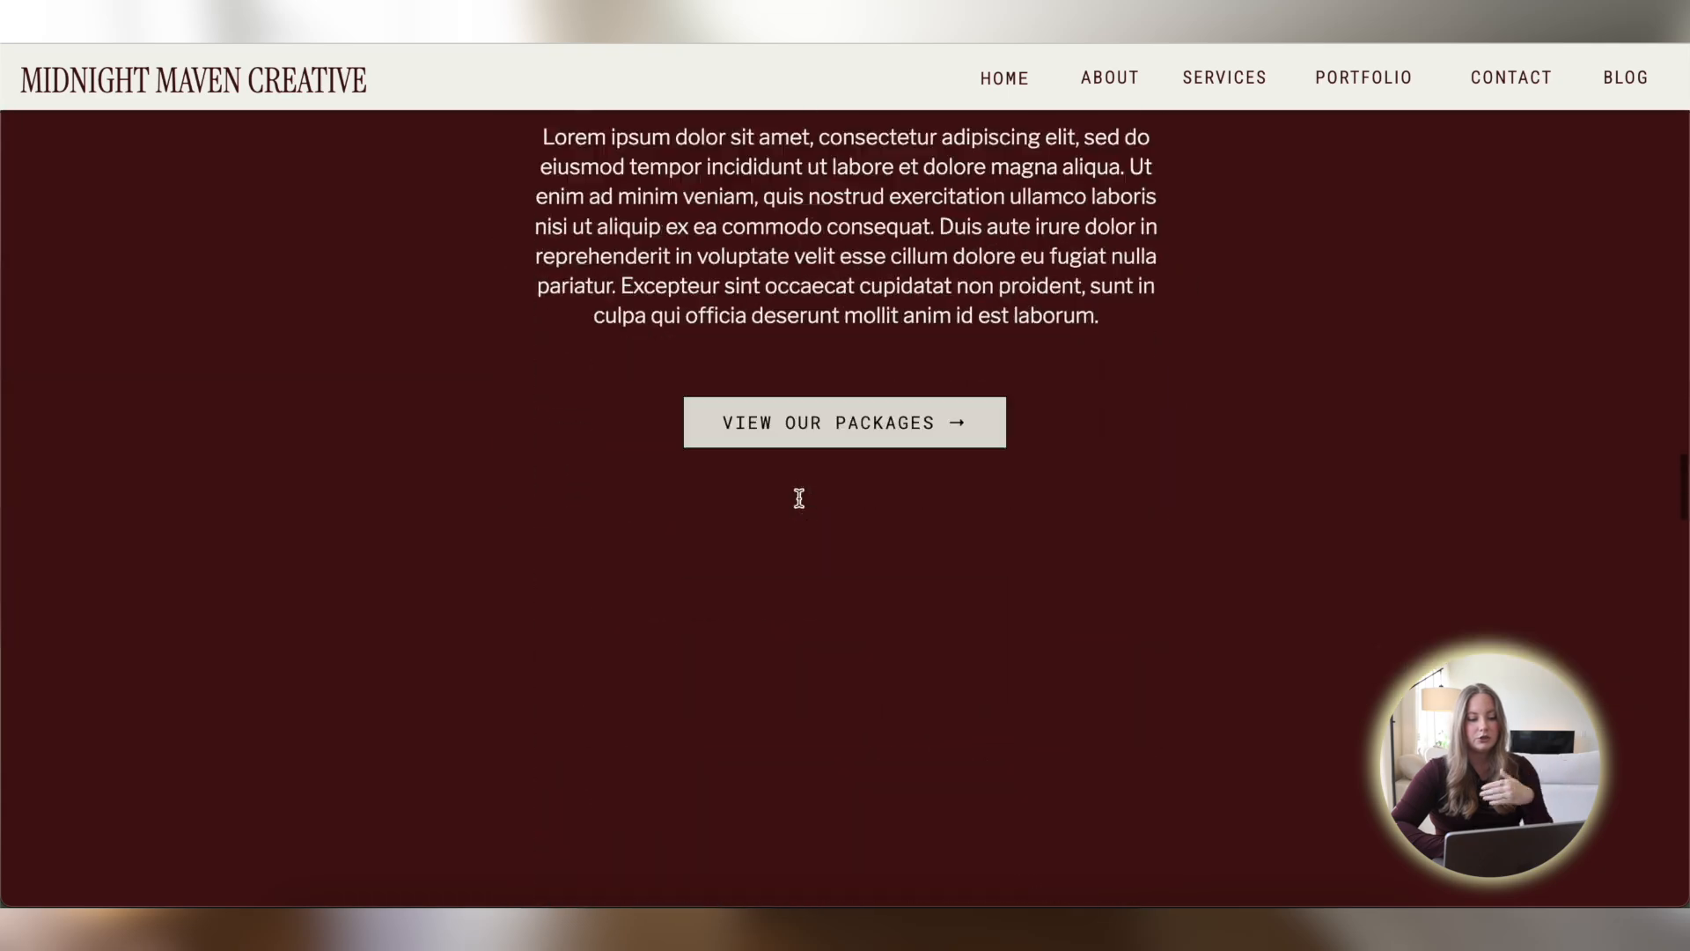
pyautogui.scroll(-12, 799, 498)
pyautogui.scroll(10, 800, 498)
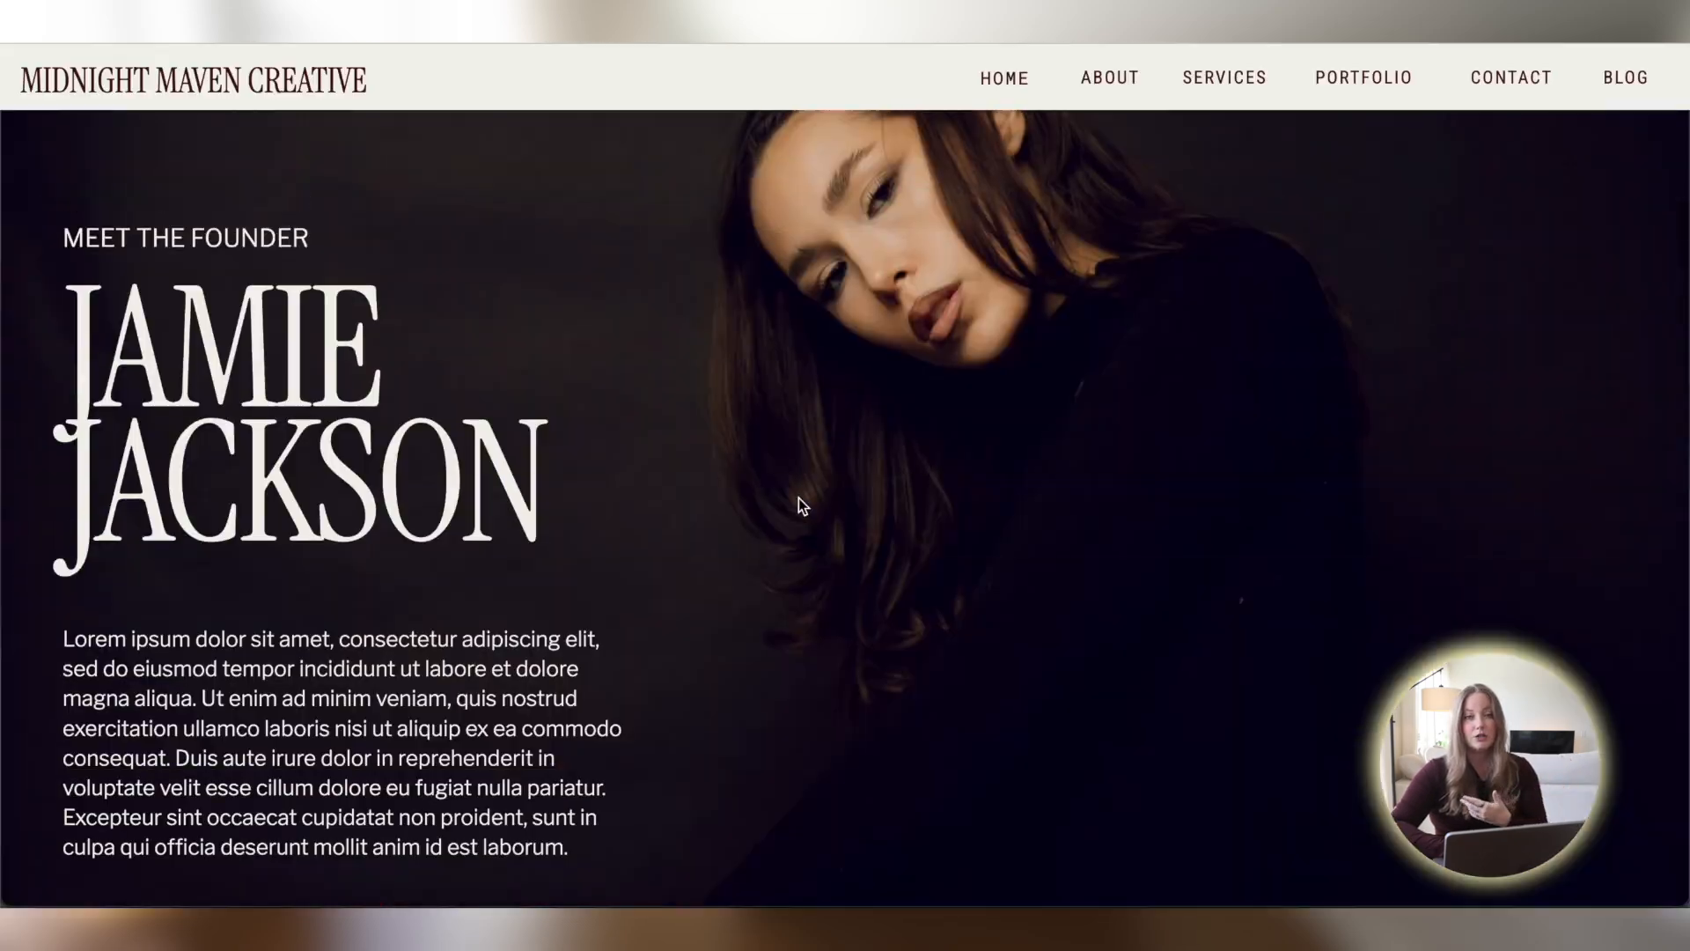
pyautogui.scroll(-5, 799, 498)
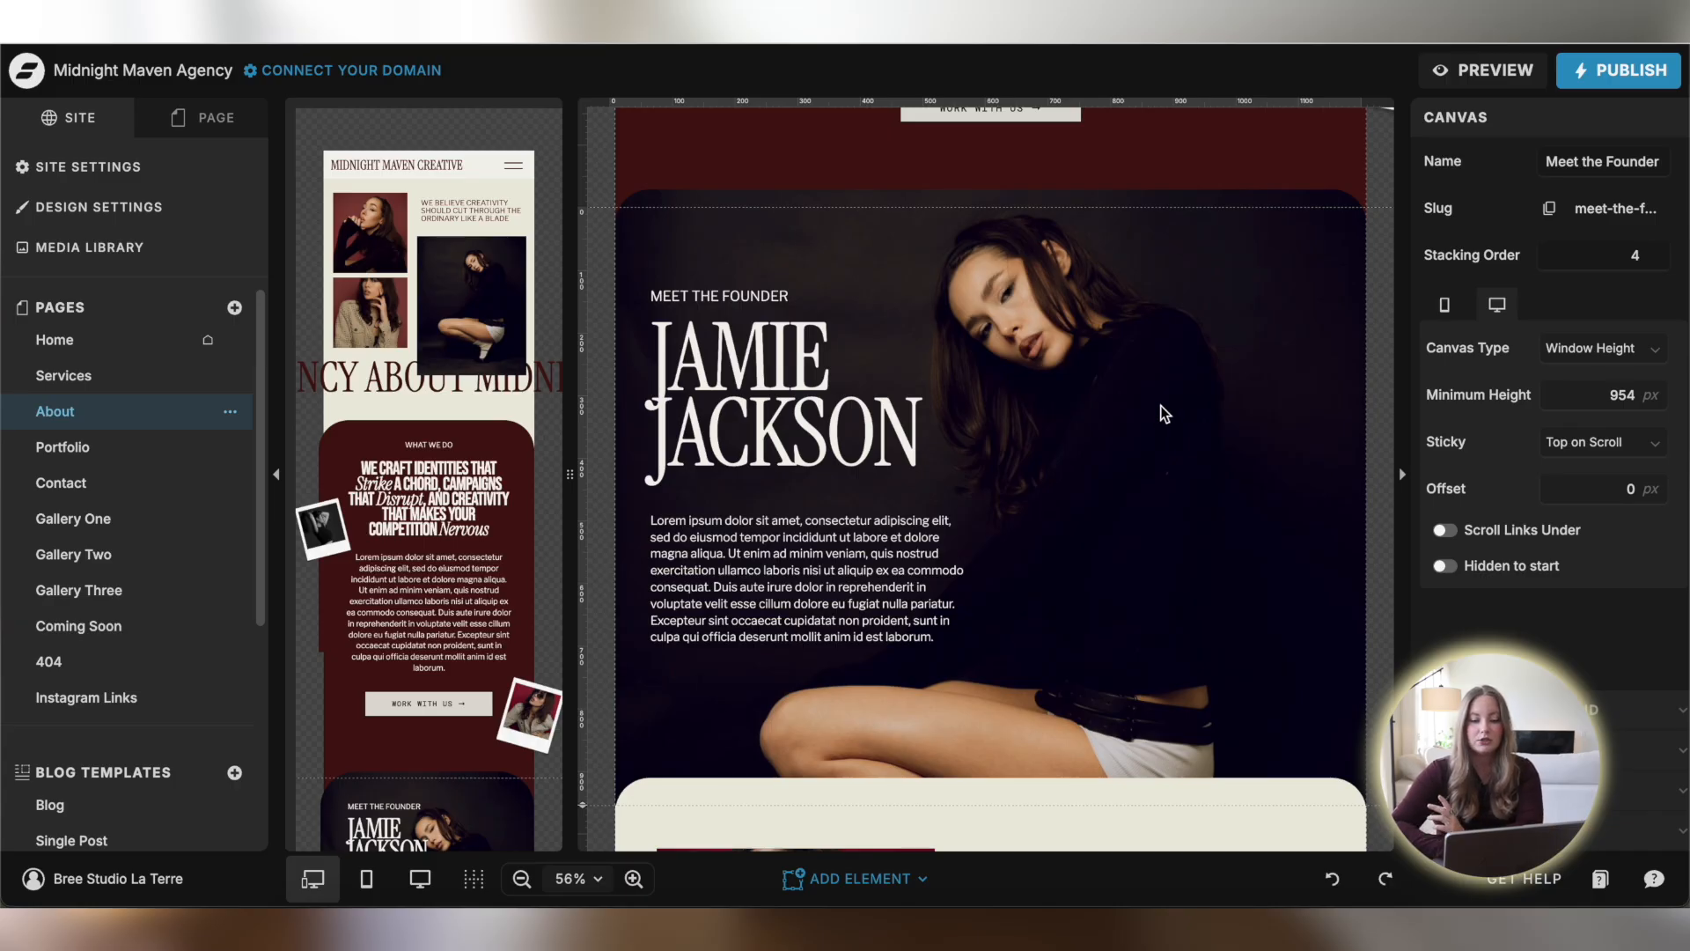
# Examine the stacking order of the Meet the Founder canvas on the About page and the Hero Image canvas on the Services page
pyautogui.click(1559, 250)
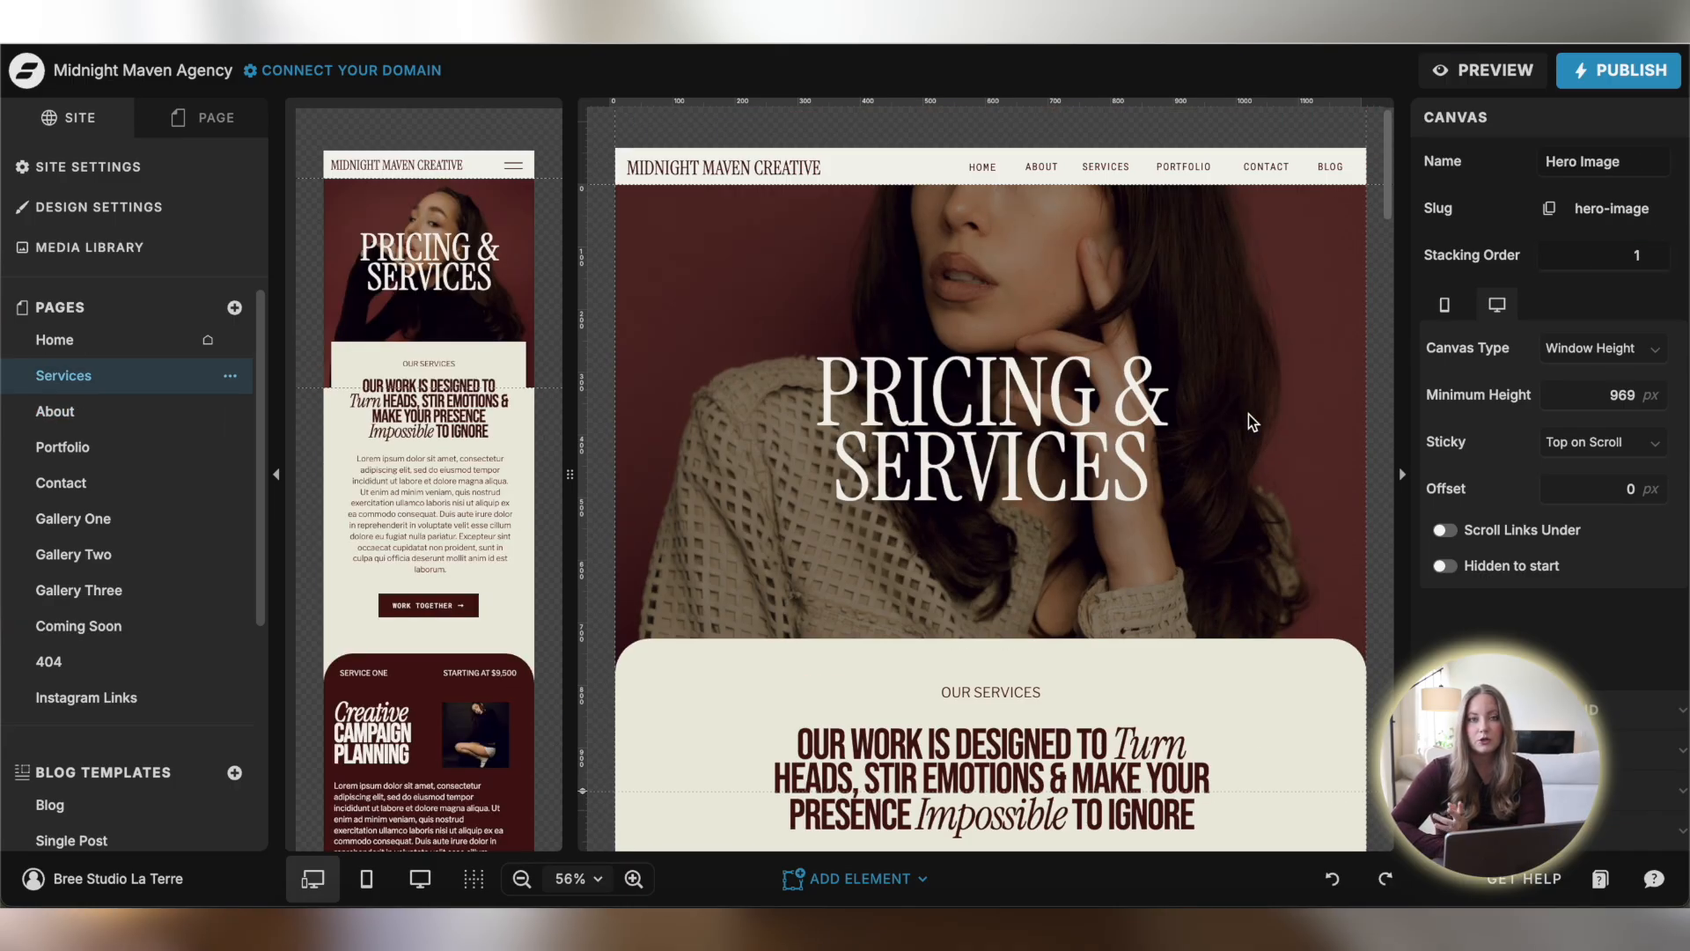
pyautogui.scroll(-2, 1232, 396)
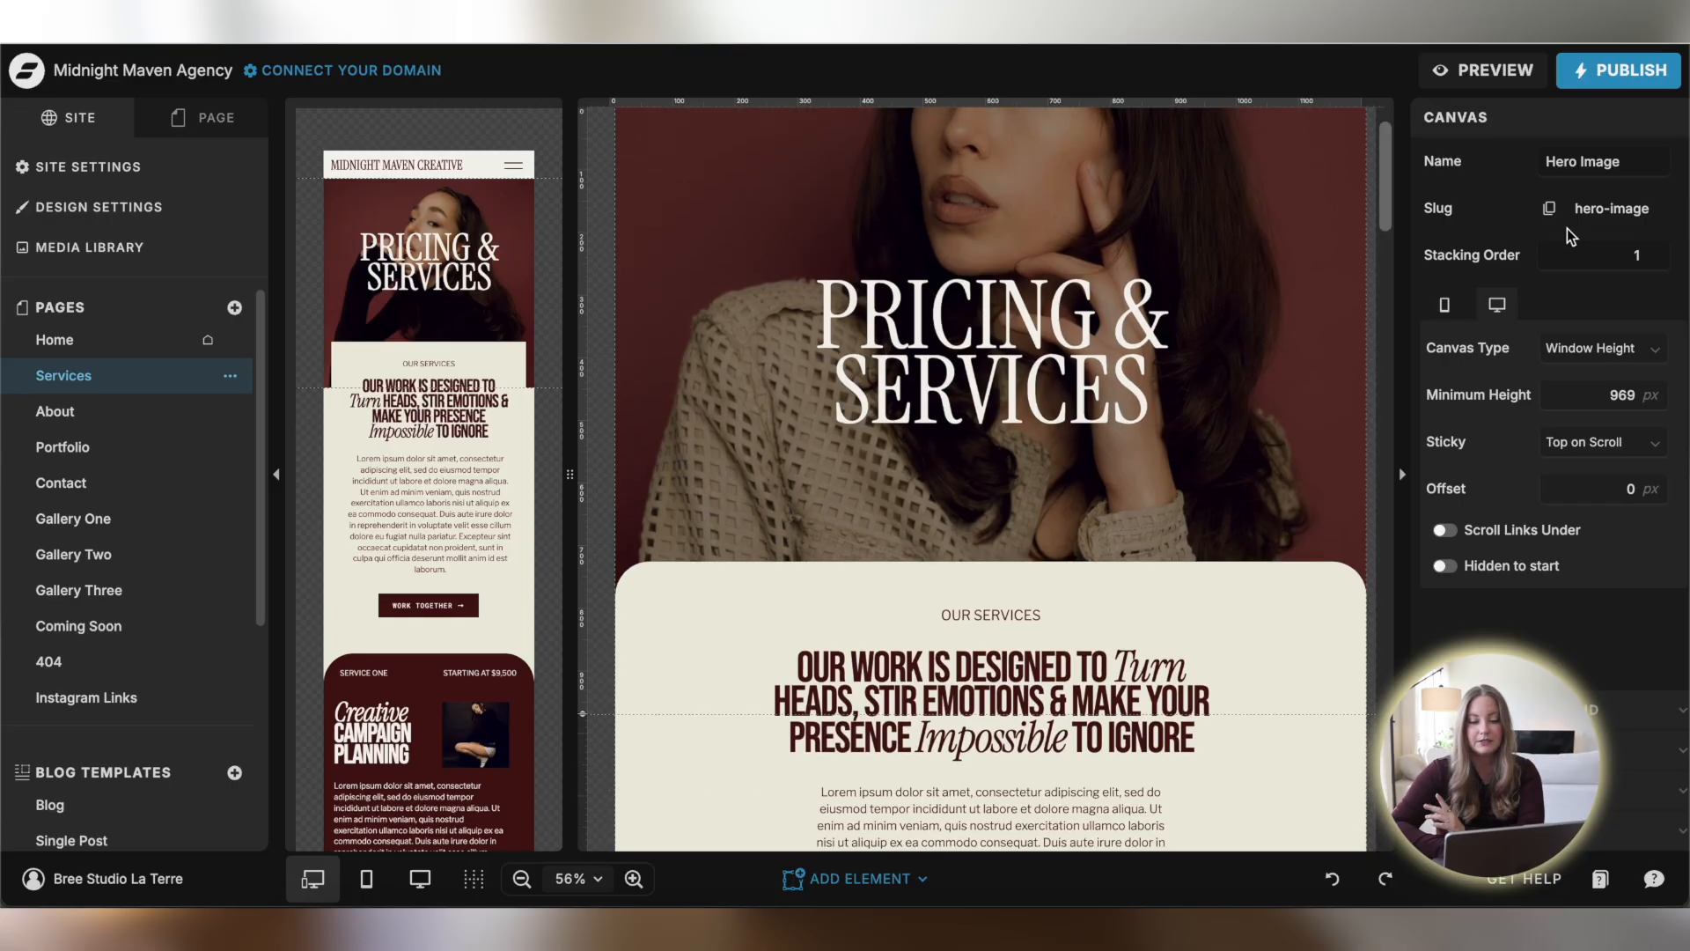
pyautogui.scroll(2, 1247, 324)
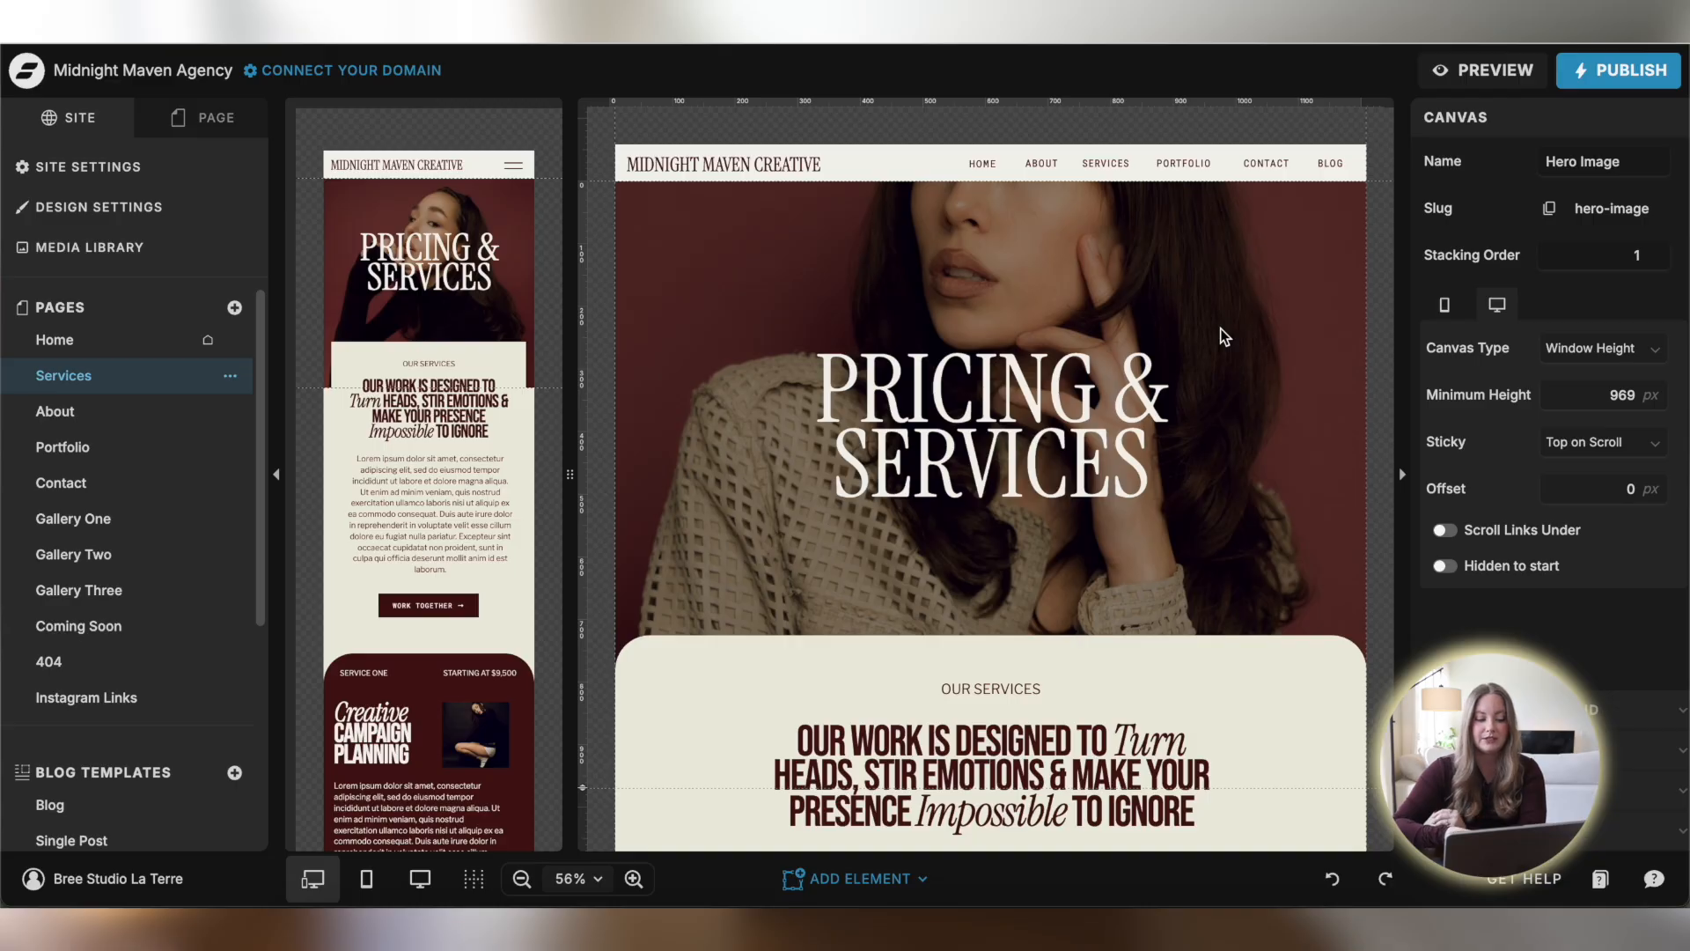
pyautogui.scroll(-3, 1220, 328)
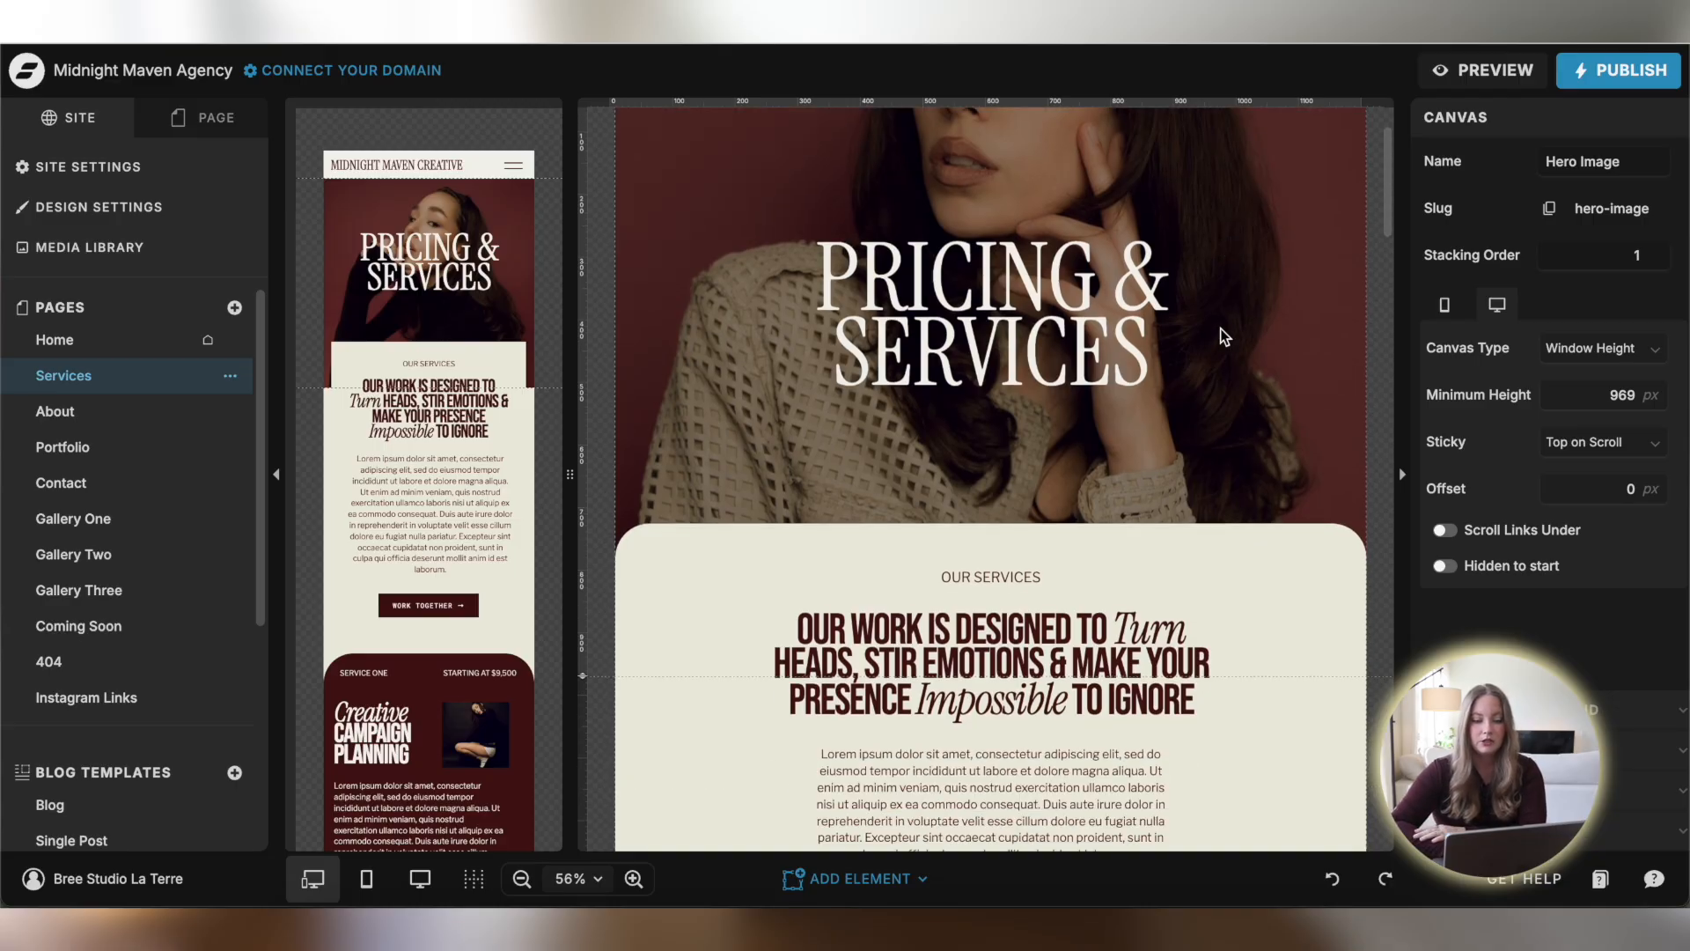
pyautogui.scroll(3, 1224, 283)
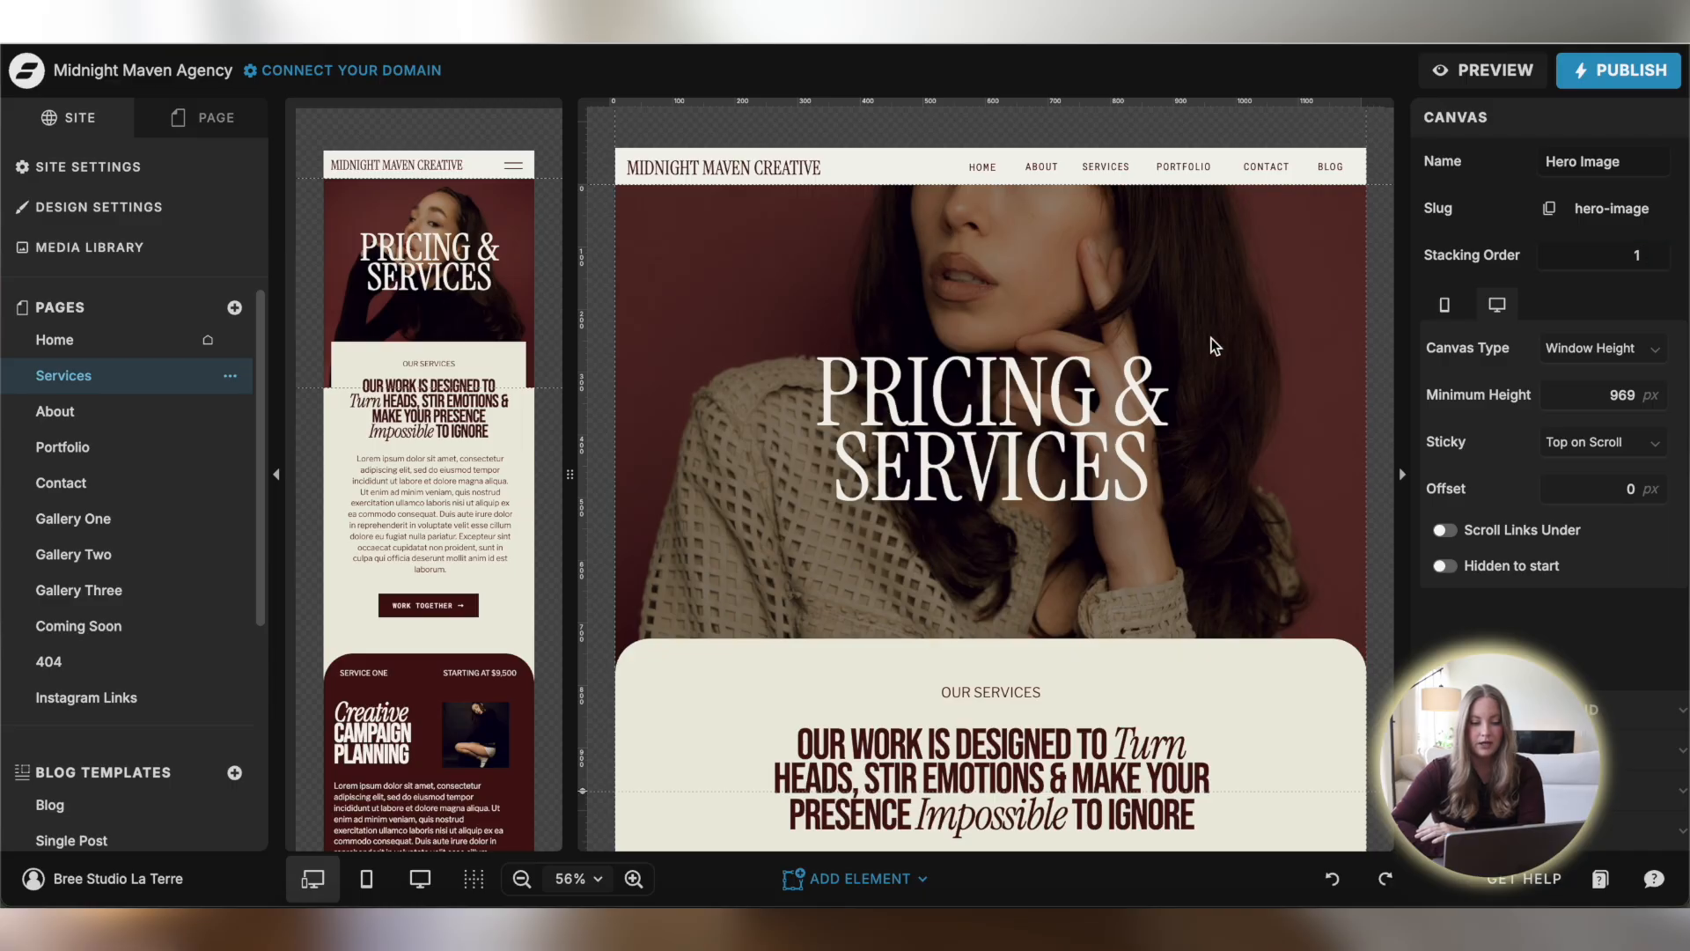
pyautogui.scroll(-10, 1211, 338)
# Check the settings of the Services page's Introduction canvas and the canvas below it, and select the header's Main Site canvas set
pyautogui.click(1306, 396)
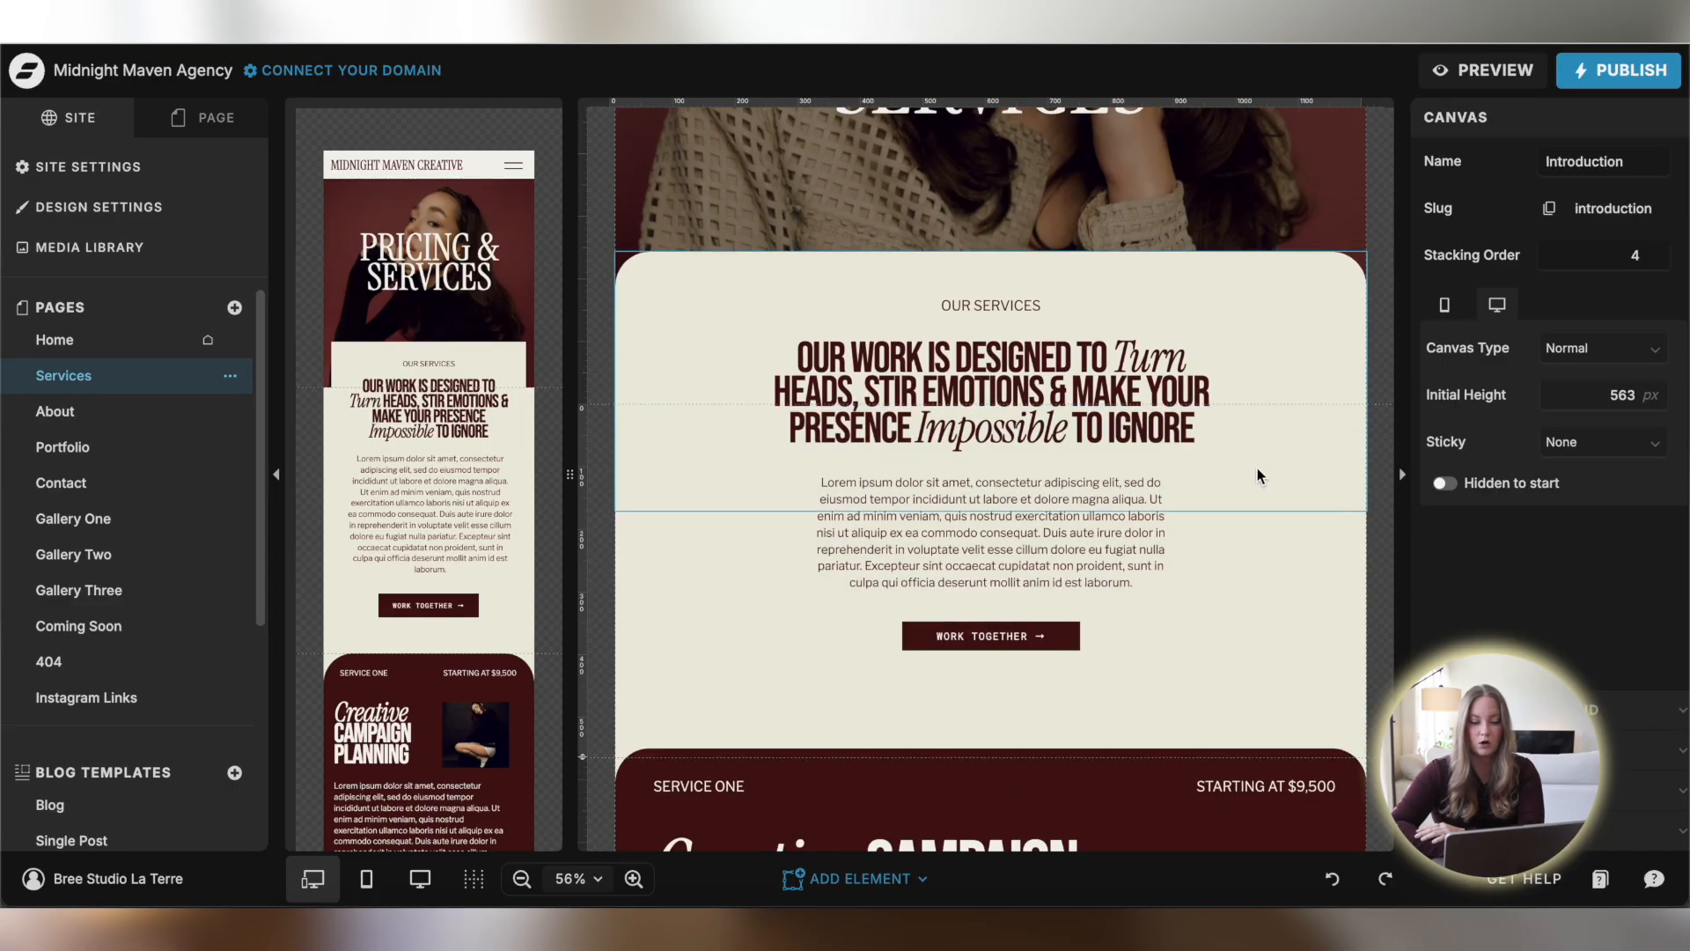
pyautogui.scroll(-8, 1232, 528)
pyautogui.click(1223, 532)
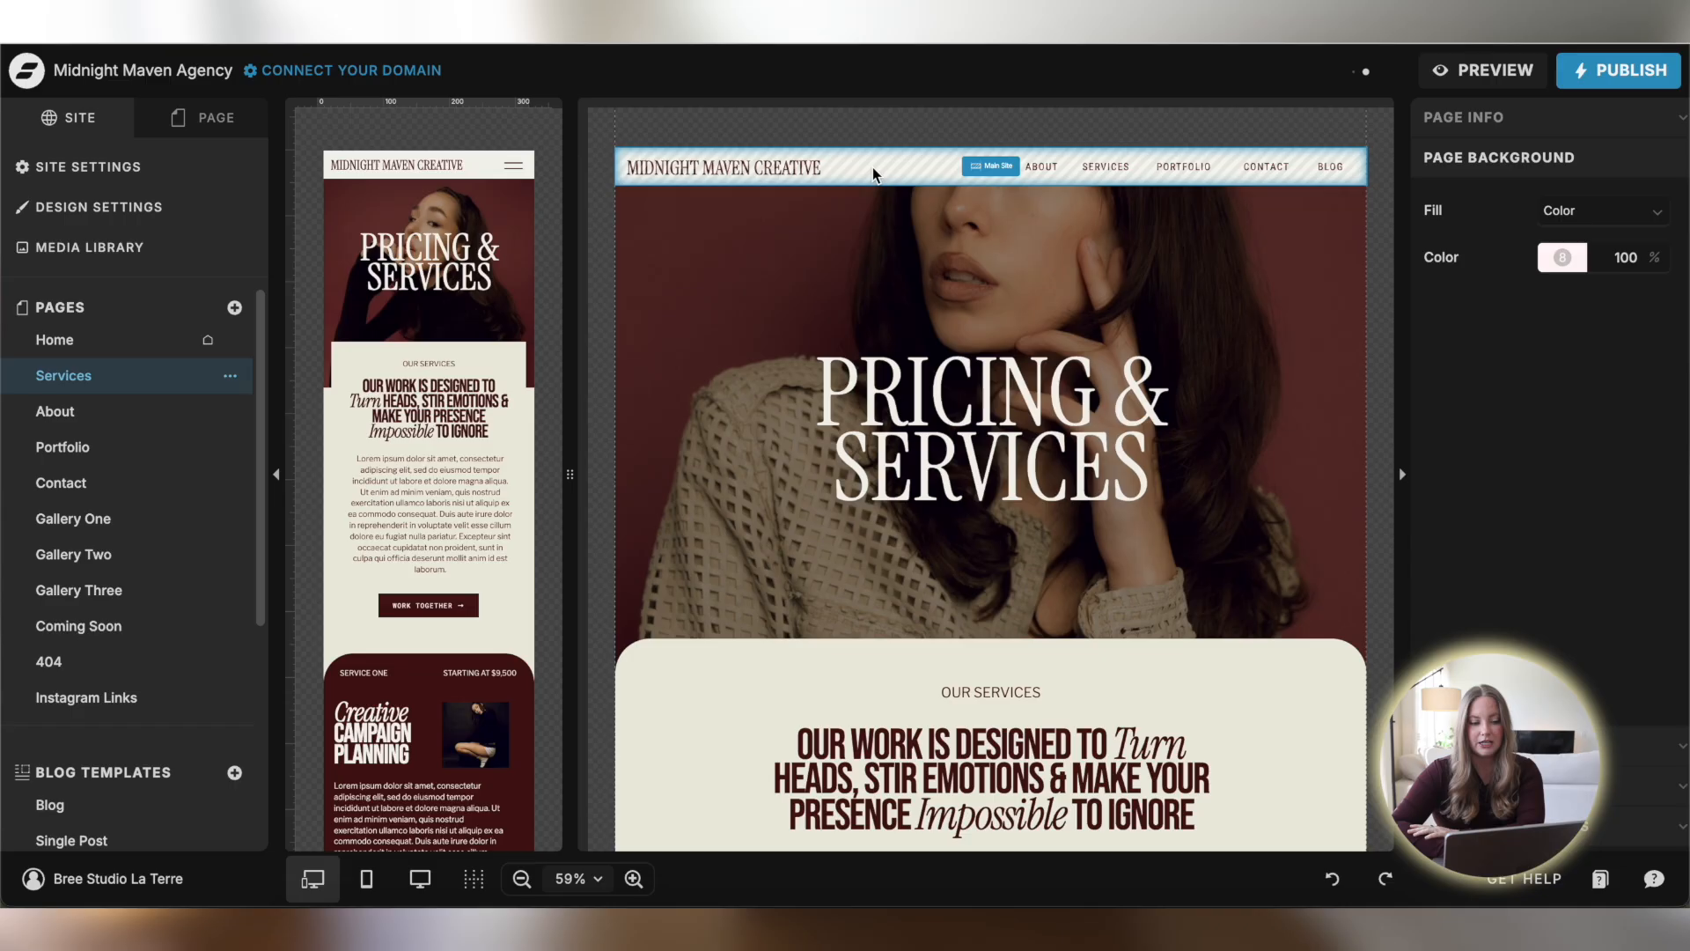
pyautogui.click(977, 163)
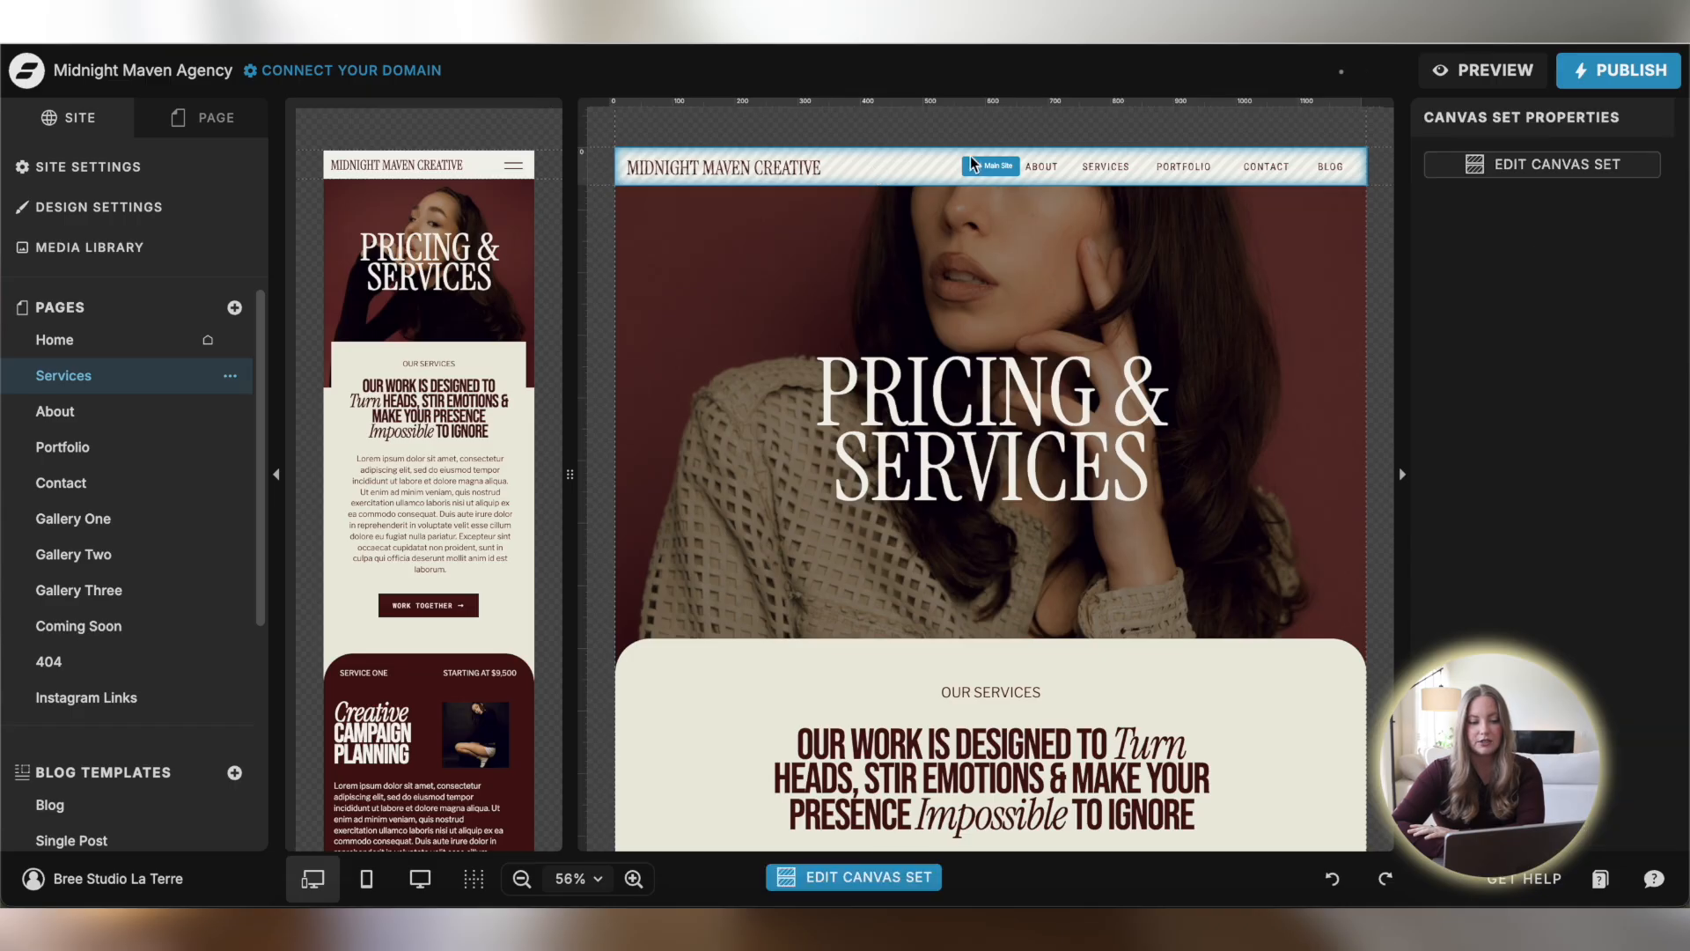
# Open the Main Site canvas set for editing and look at the Header canvas's stacking order and sticky settings
pyautogui.click(984, 167)
pyautogui.click(916, 172)
pyautogui.click(984, 167)
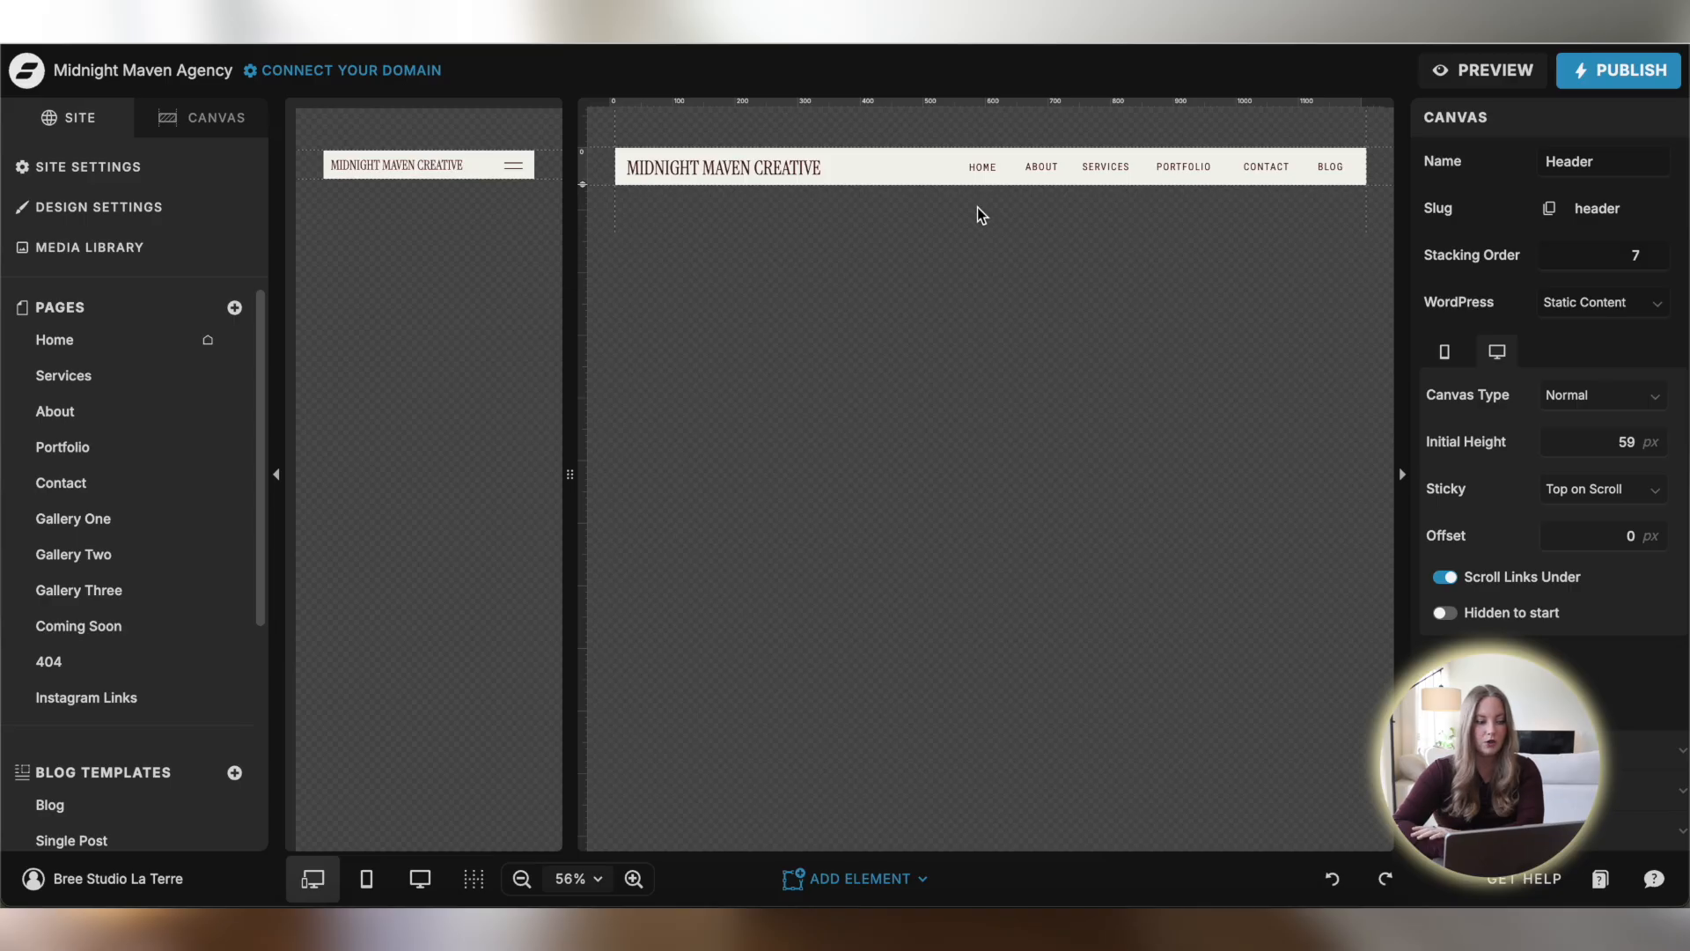
# Open the Home page and examine the Introduction canvas together with the canvas above it
pyautogui.click(343, 315)
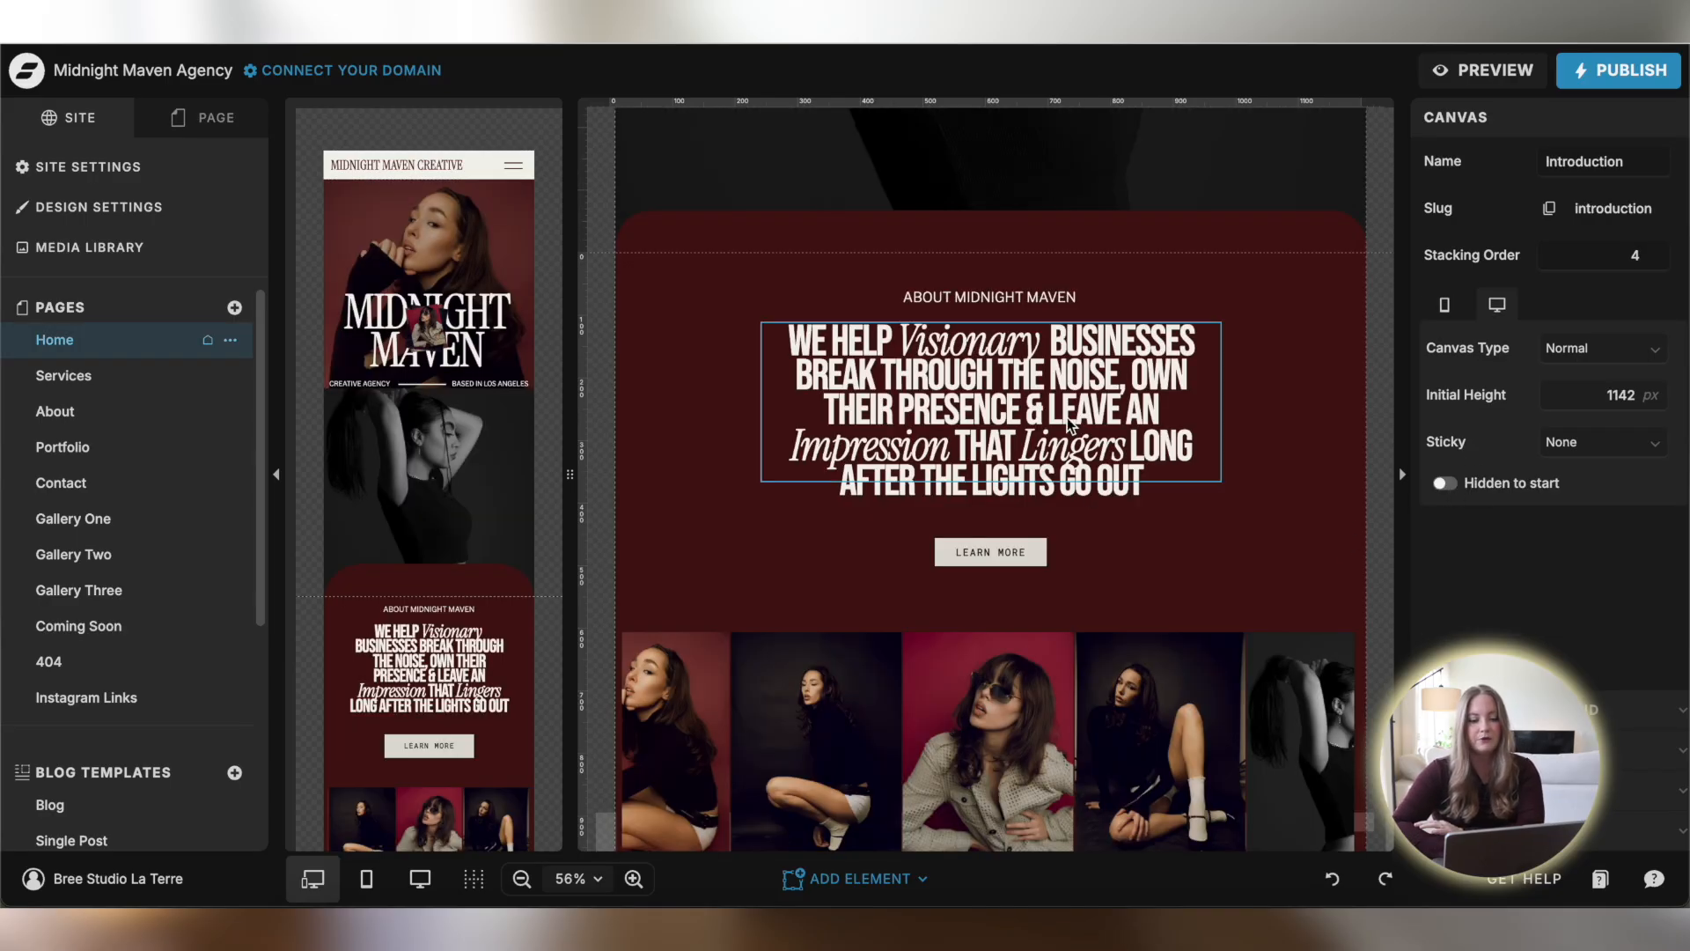
pyautogui.scroll(1, 1252, 426)
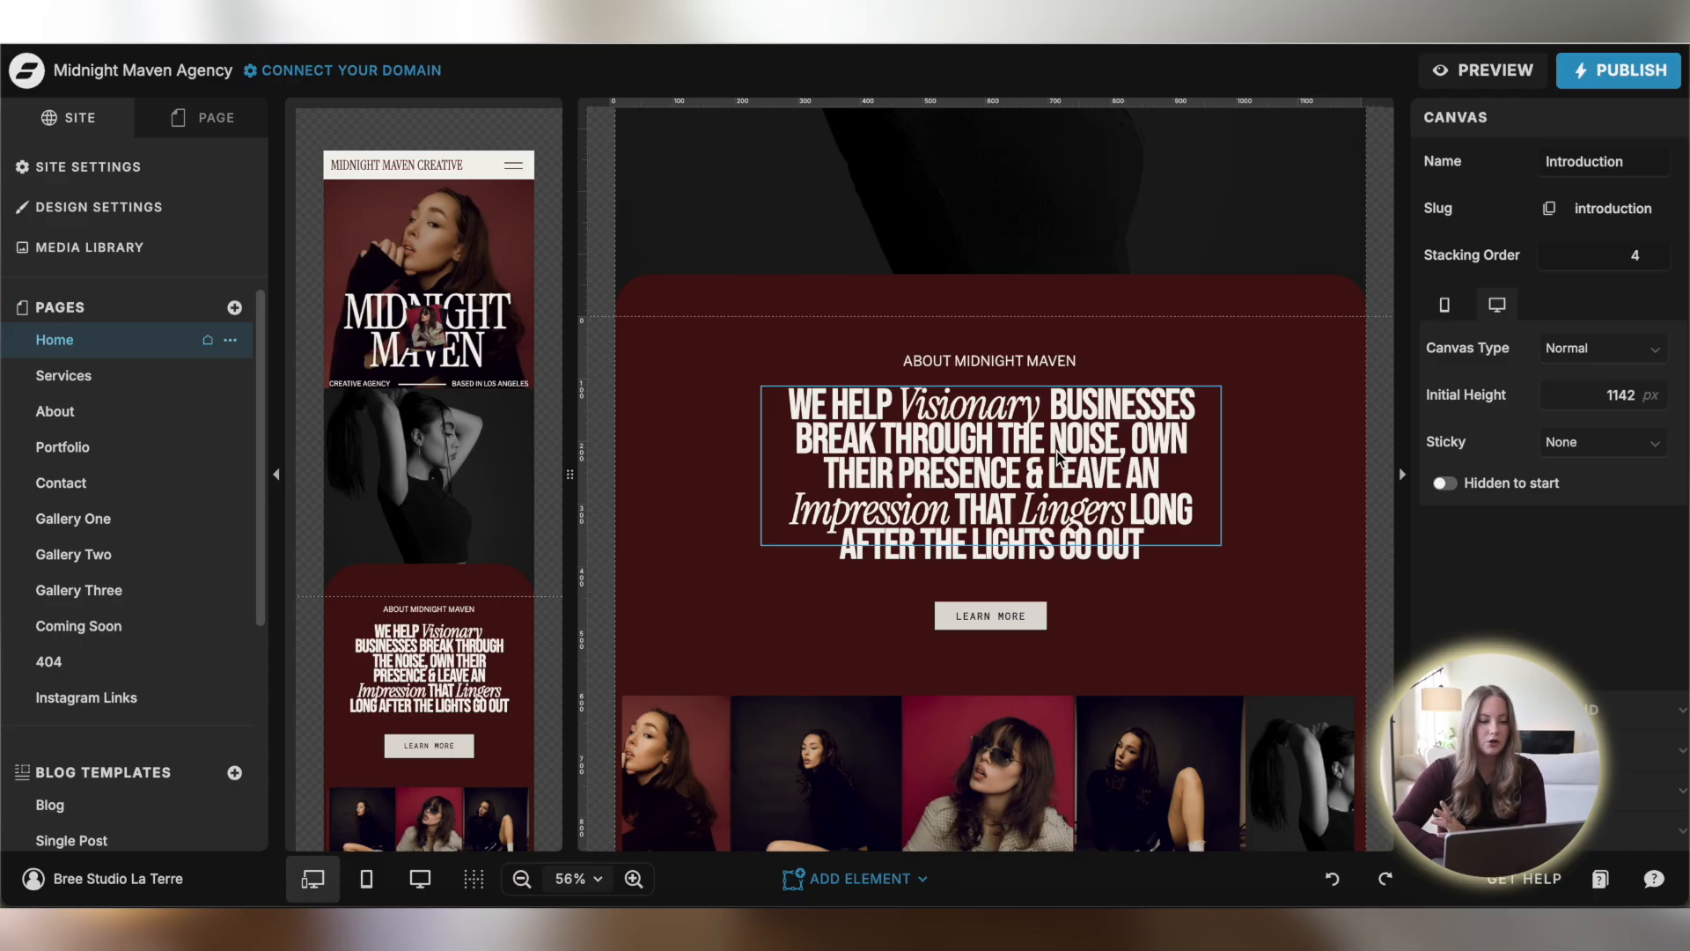
pyautogui.scroll(3, 1056, 453)
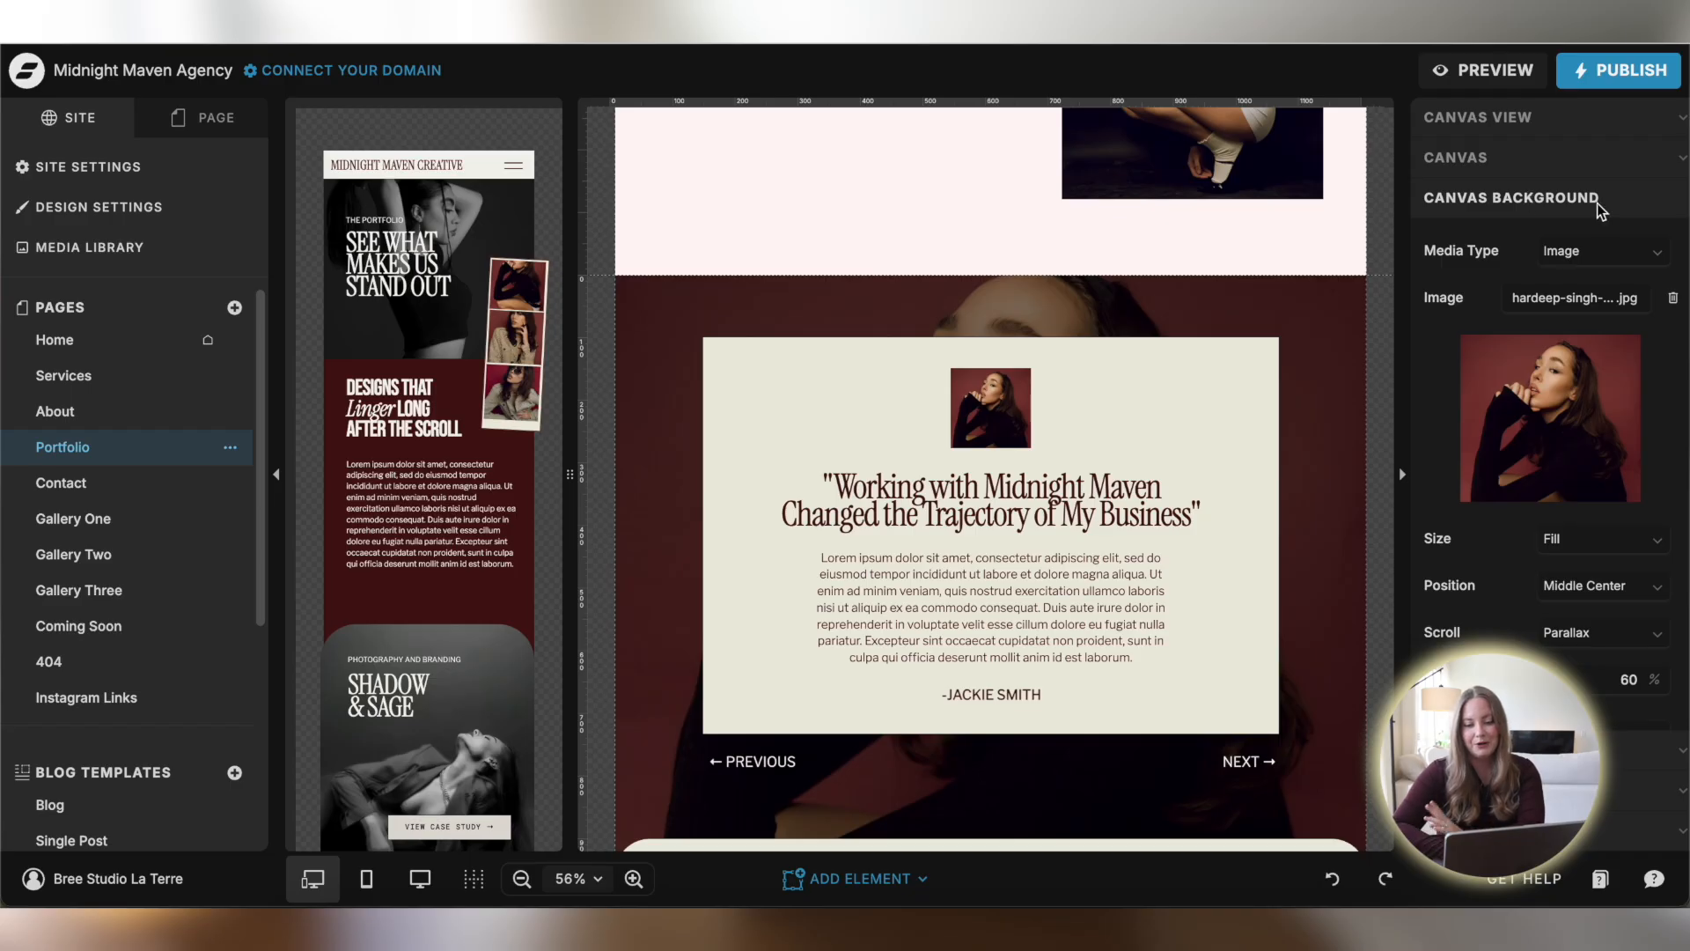
# Try replacing the Portfolio testimonial canvas's background image with a solid fill in color style 2, then restore the image
pyautogui.click(1598, 249)
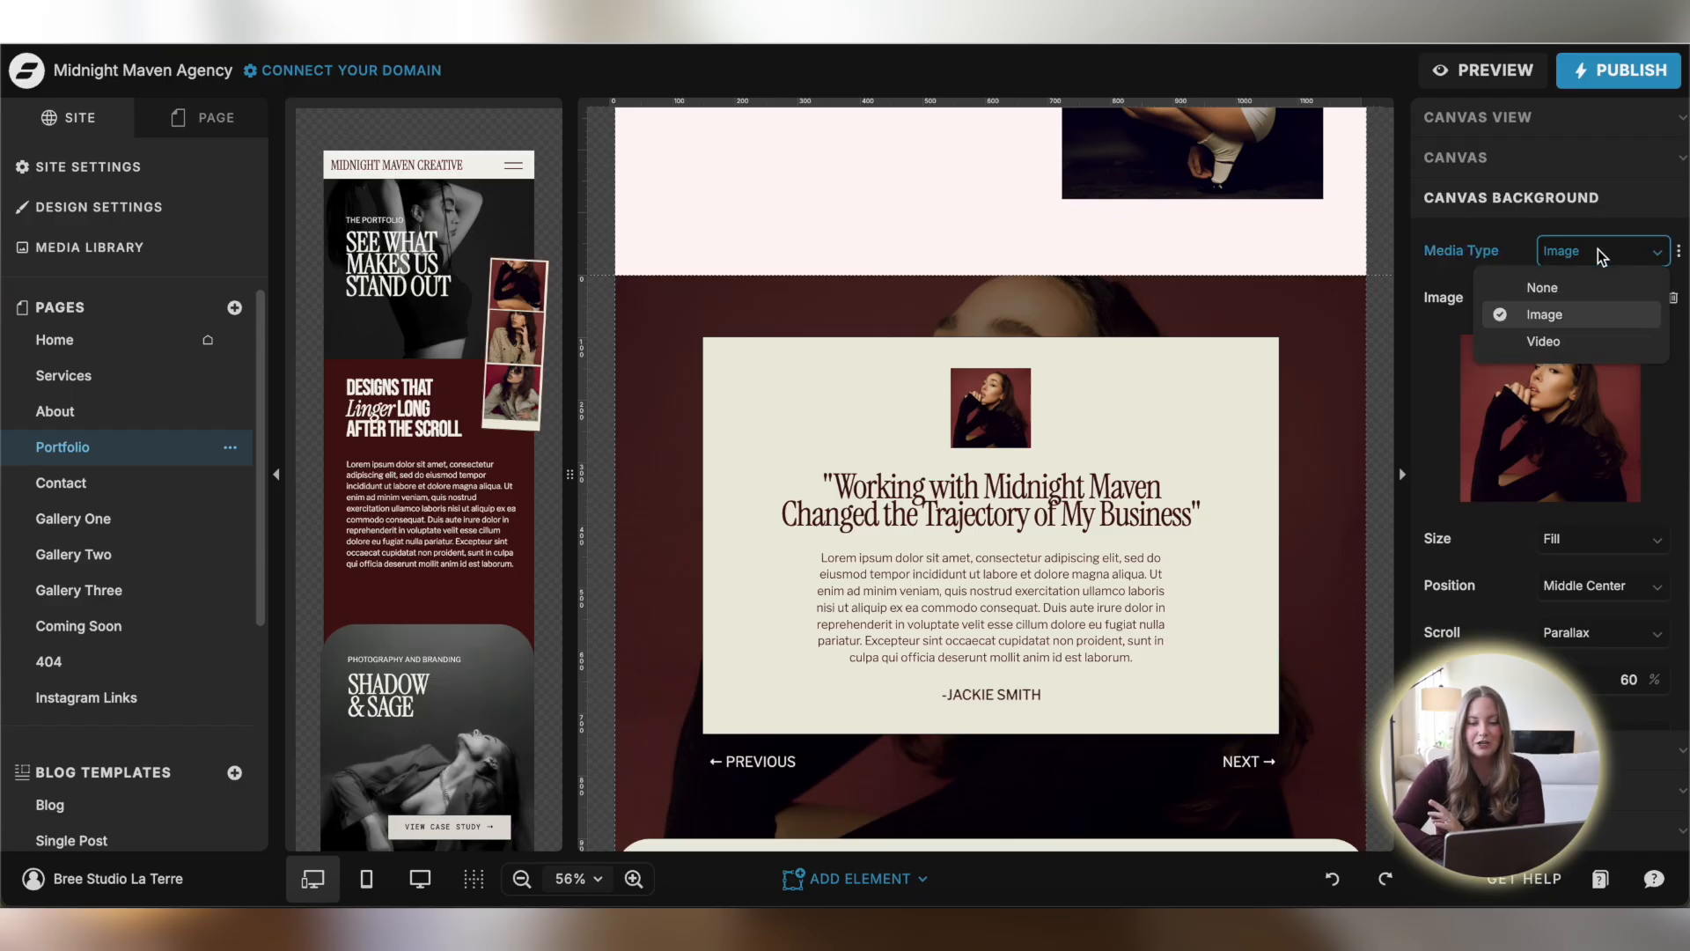
pyautogui.click(1566, 288)
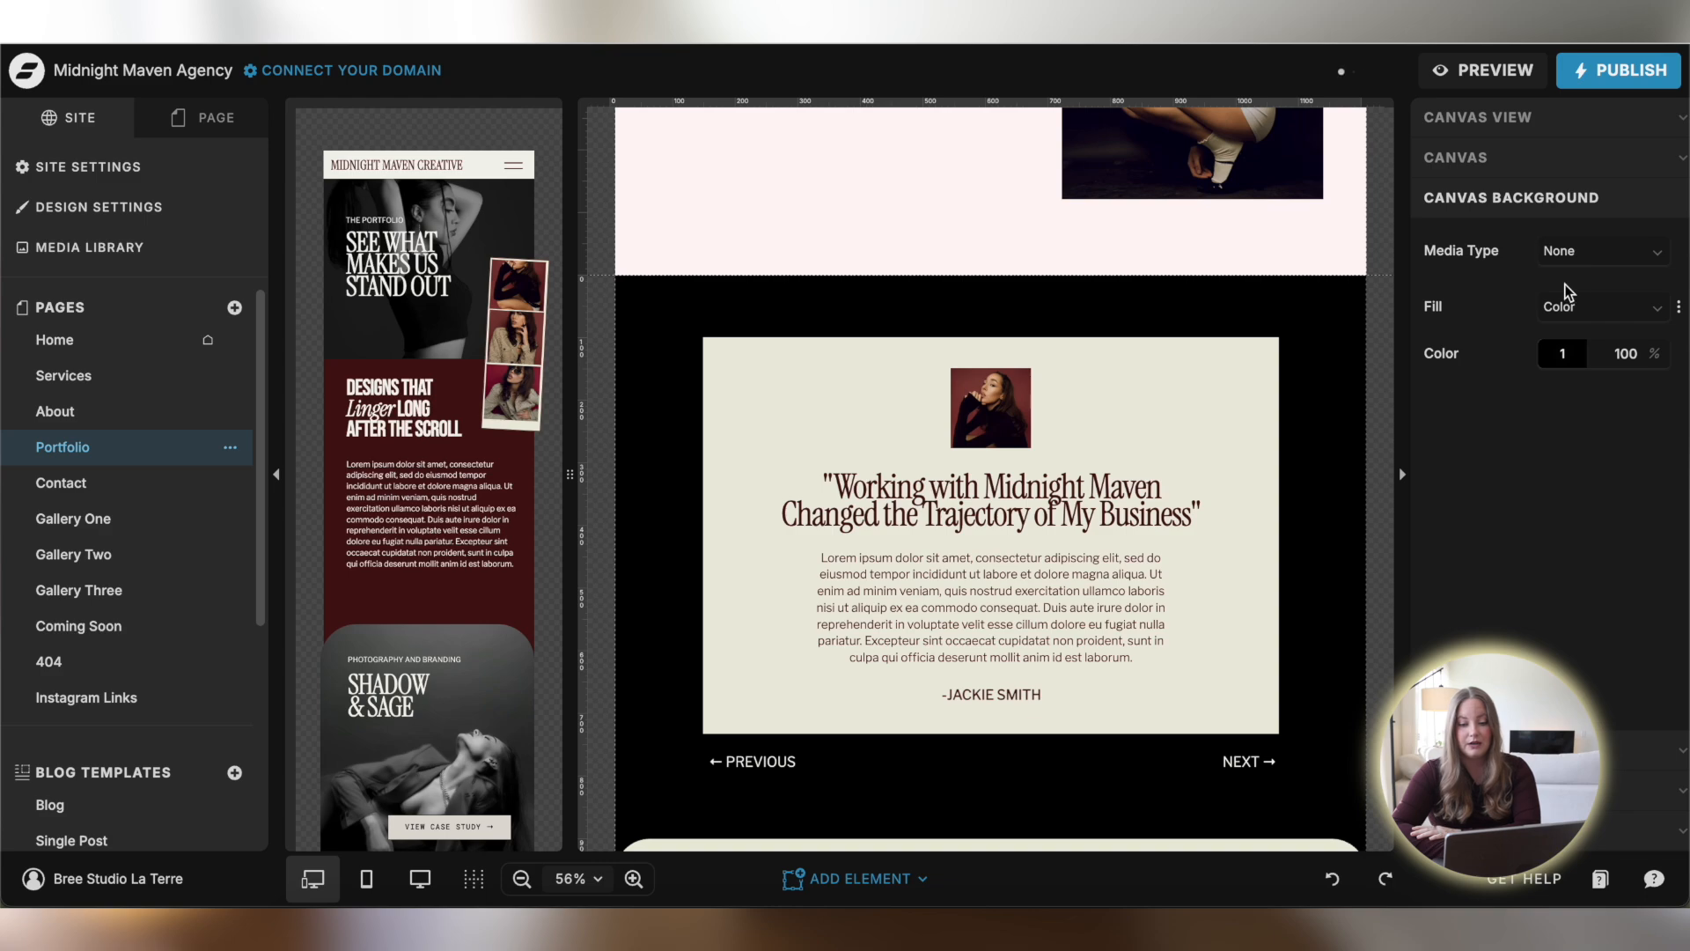
pyautogui.click(1557, 358)
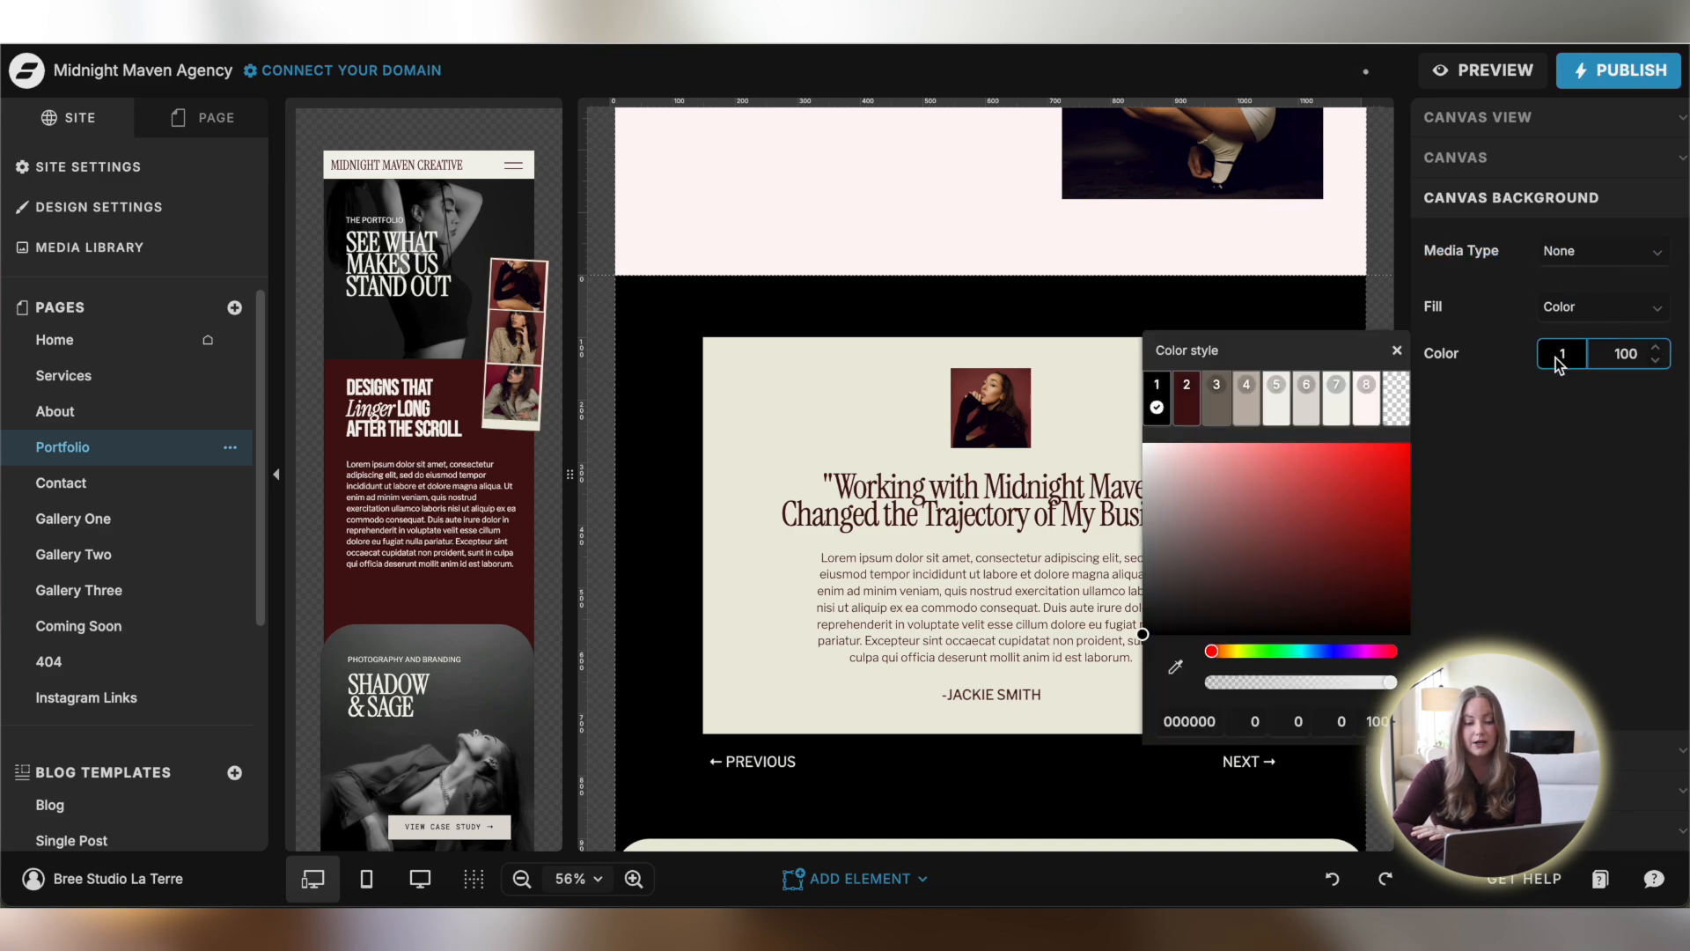
pyautogui.click(1190, 400)
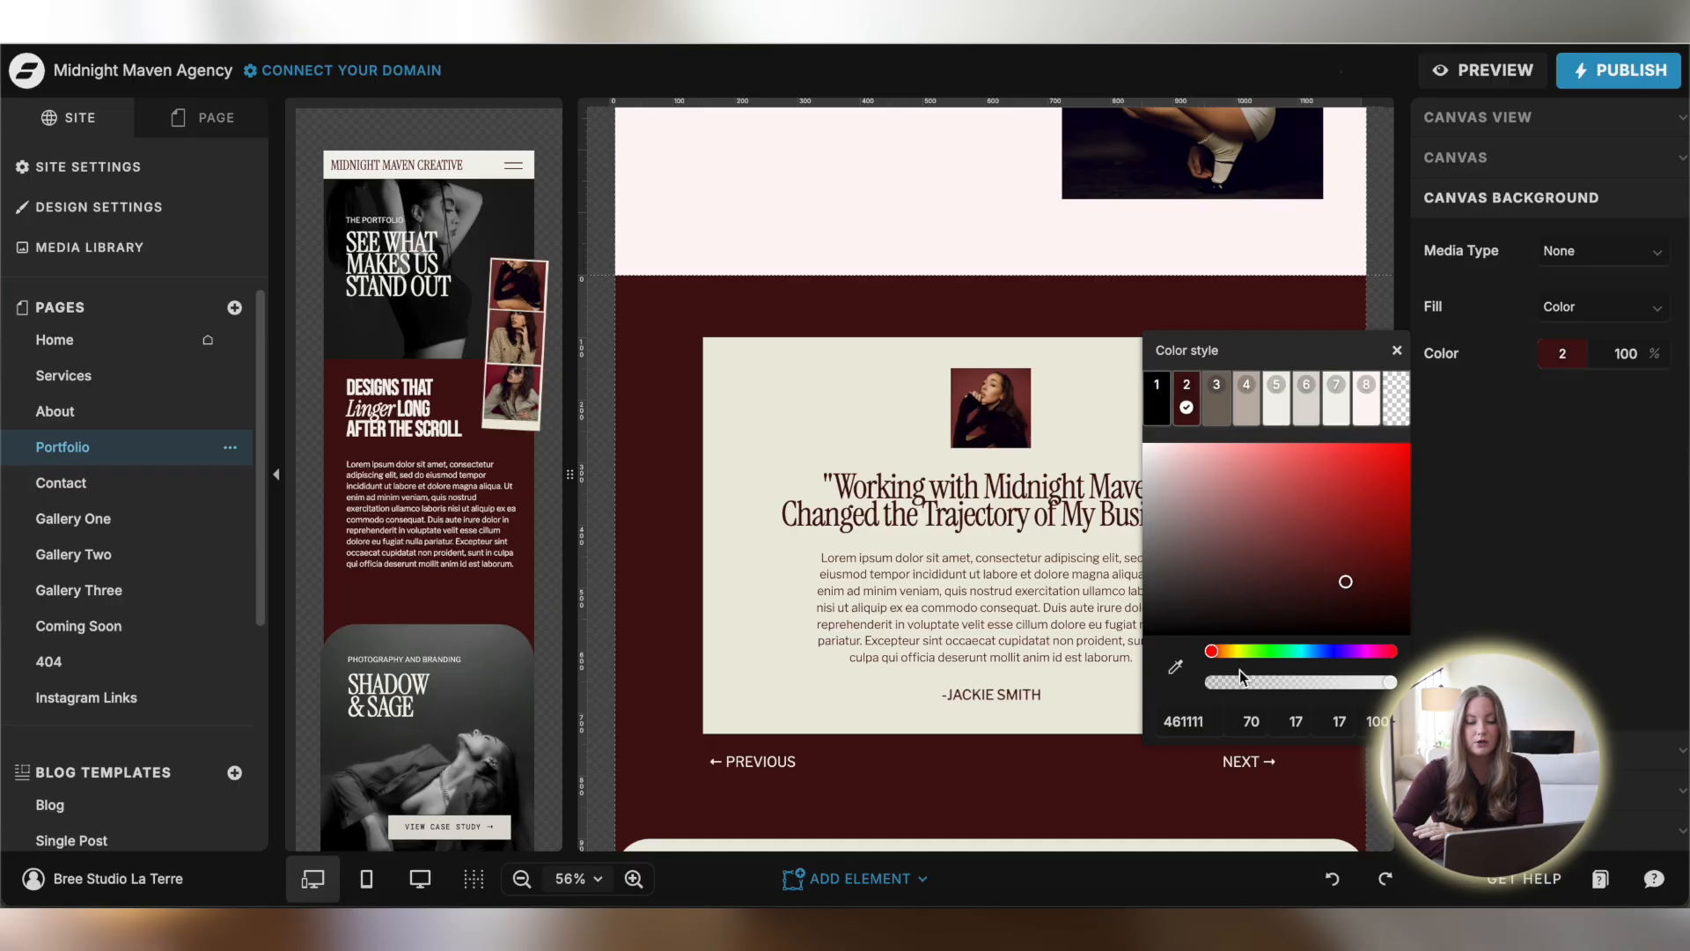
pyautogui.click(1482, 486)
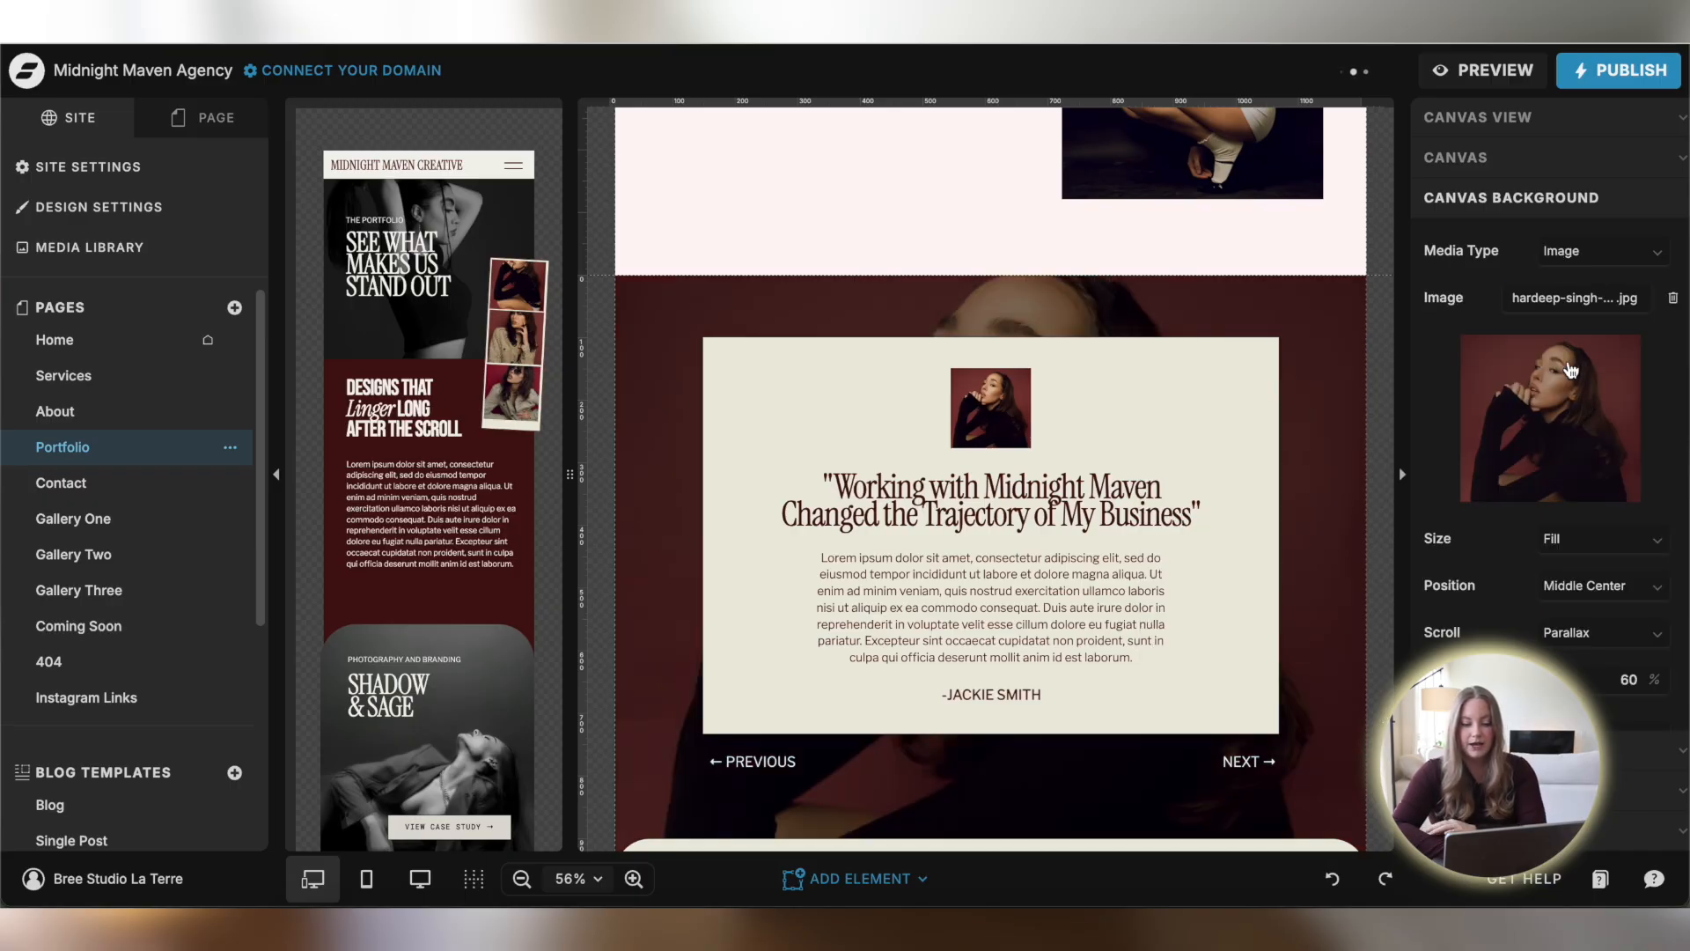
# Look at the testimonial canvas's background size, position, scroll, opacity and fill options, then its View Transitions settings
pyautogui.scroll(-2, 1549, 369)
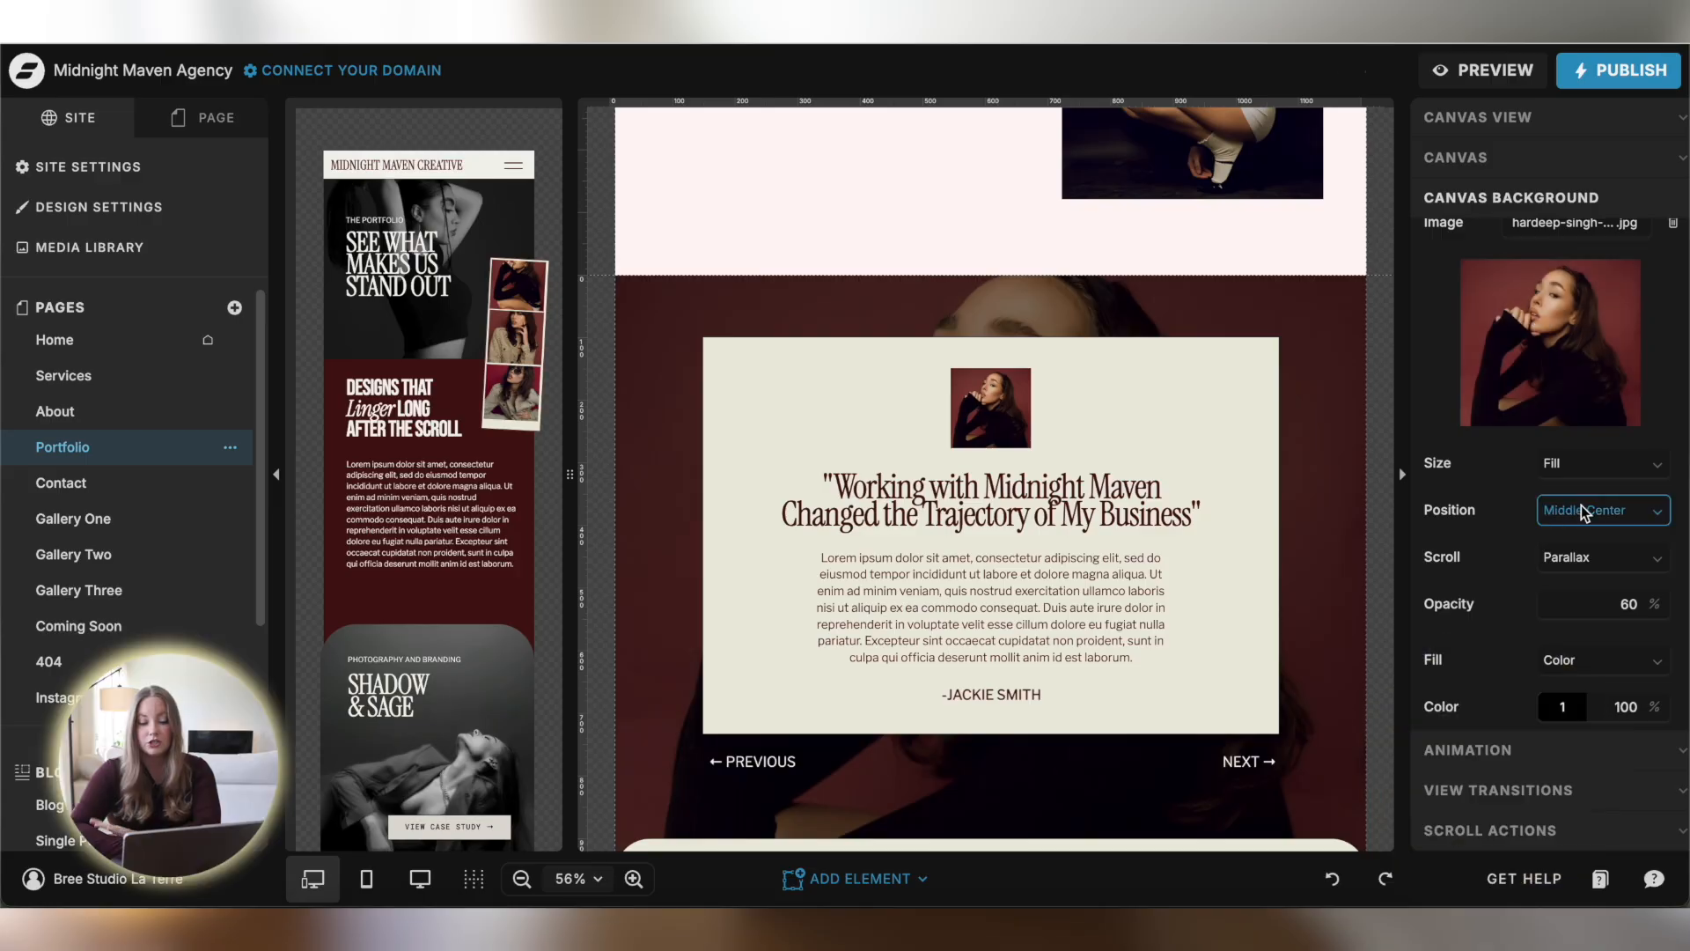
pyautogui.click(1605, 462)
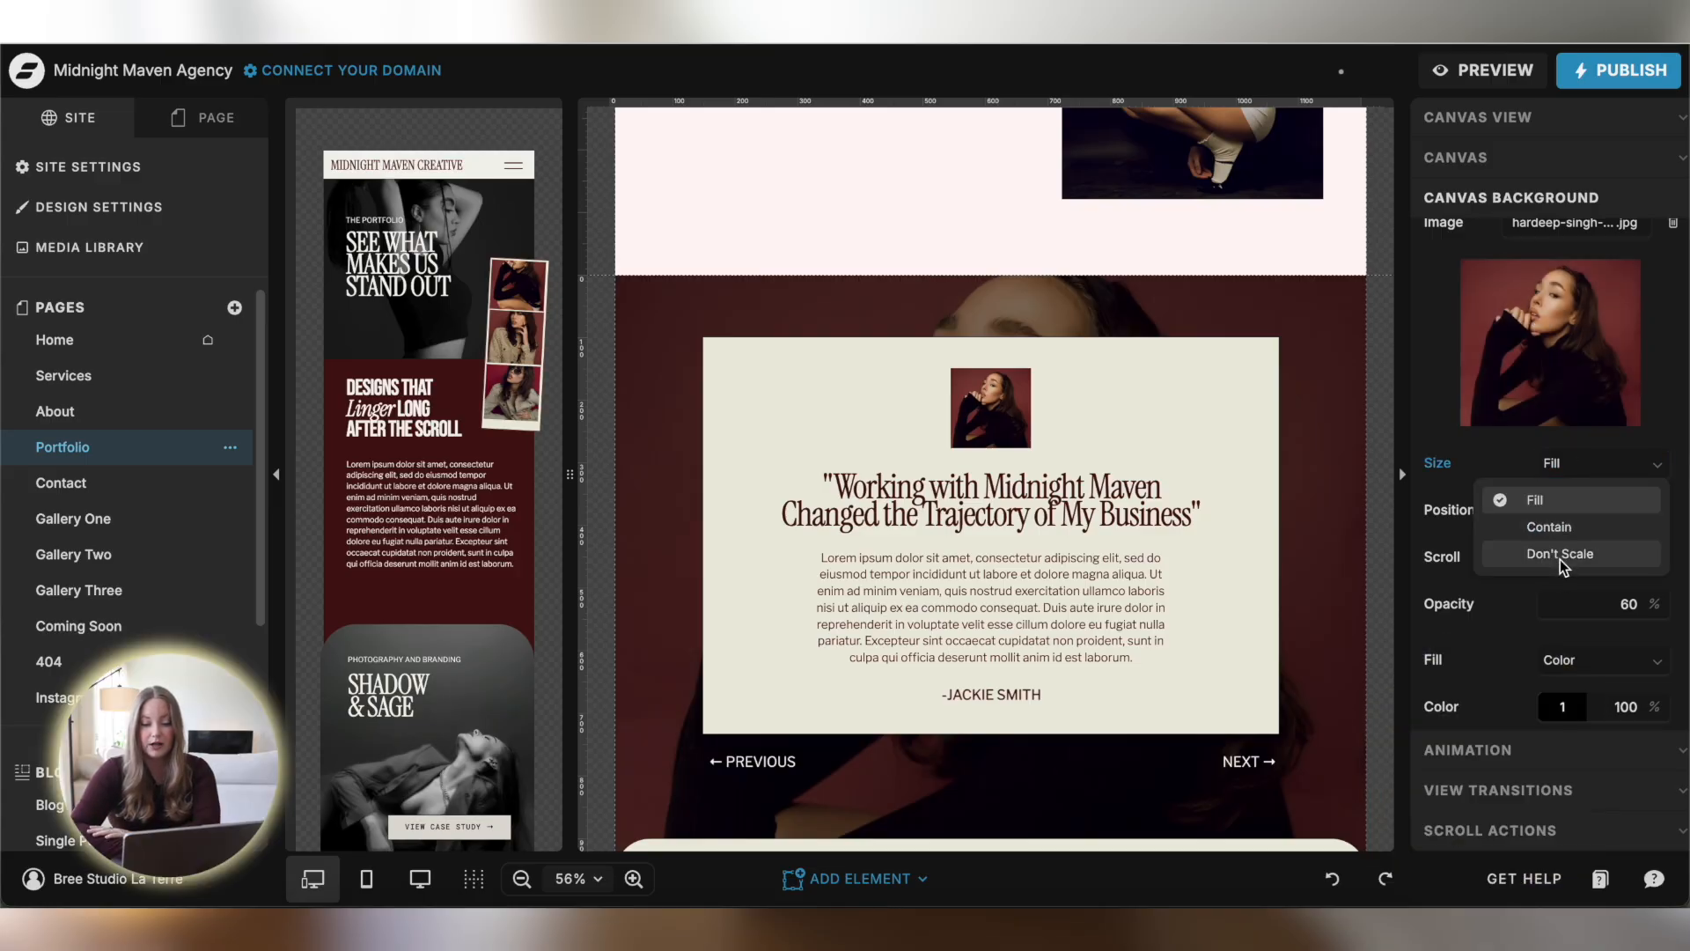
pyautogui.click(1406, 341)
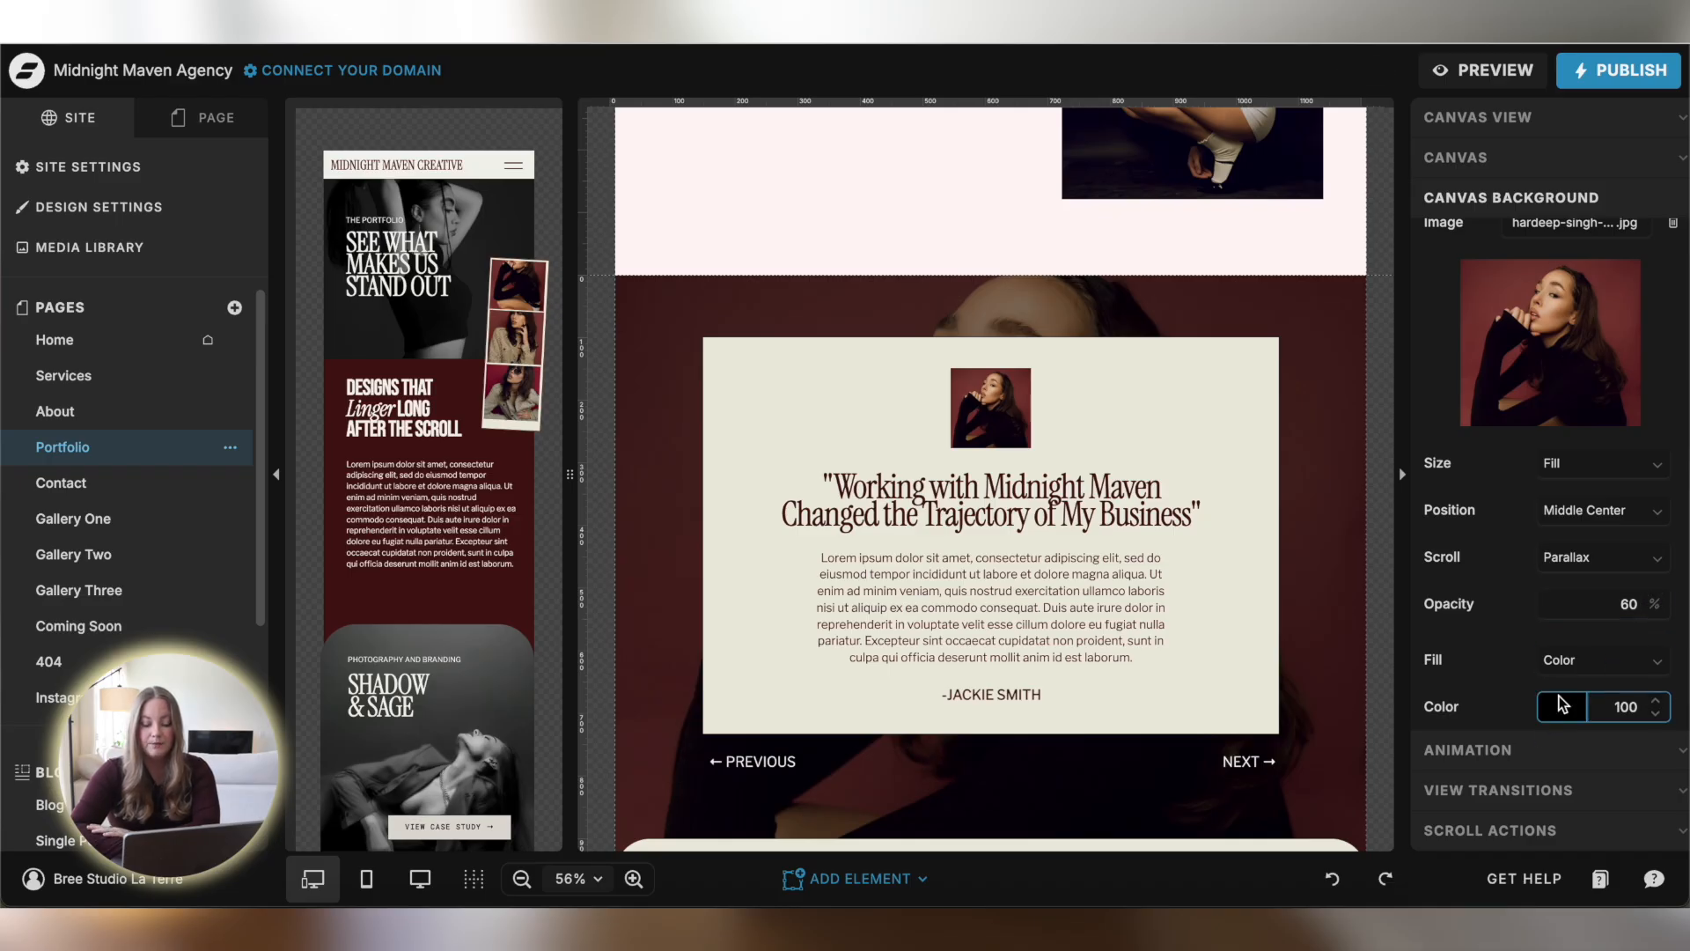
pyautogui.click(1475, 759)
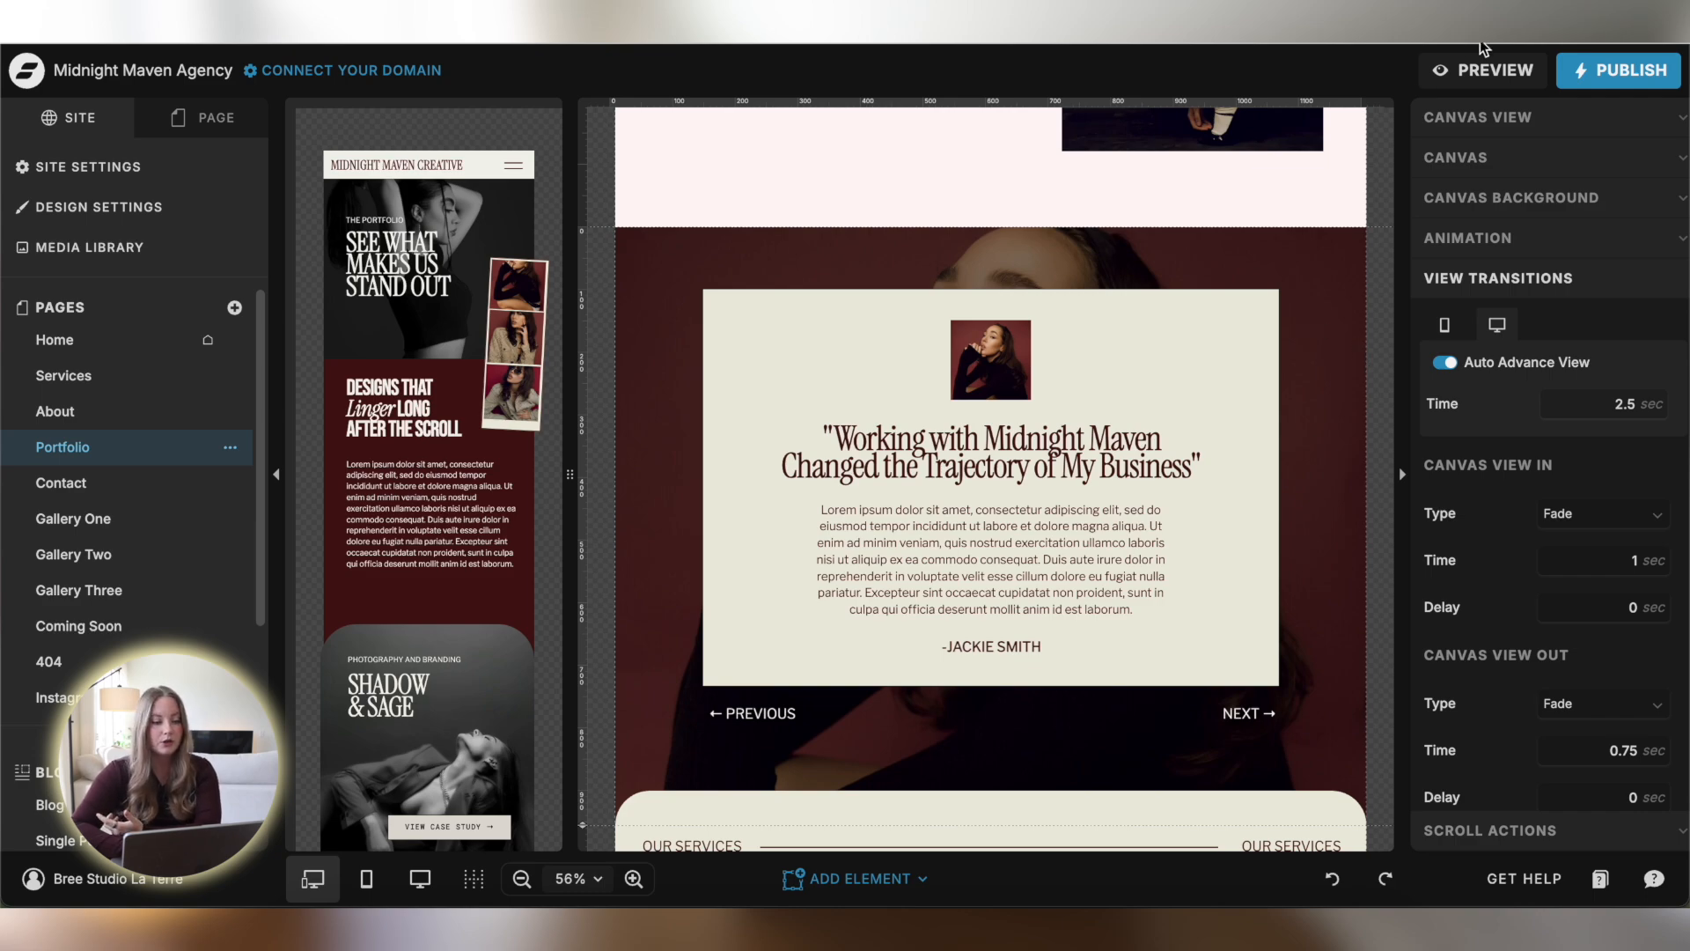
# Preview the Portfolio page, examine the testimonial canvas's rotating views and parallax background, and return to the editor
pyautogui.click(1487, 70)
pyautogui.click(220, 113)
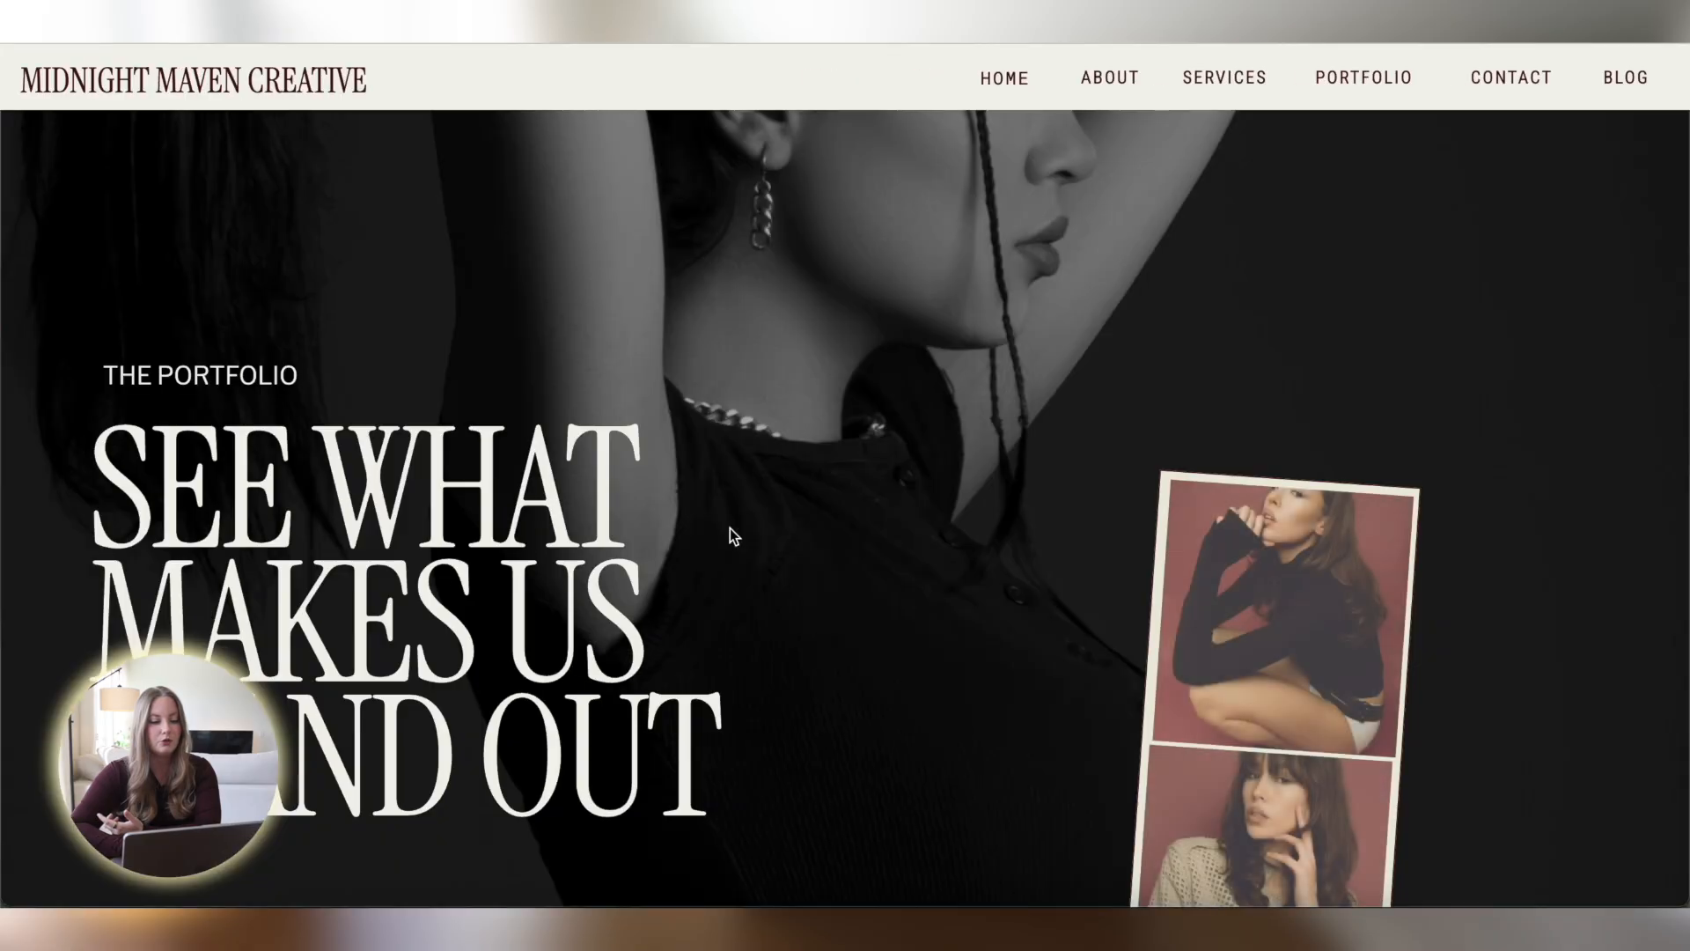
pyautogui.scroll(-15, 730, 529)
pyautogui.scroll(5, 514, 574)
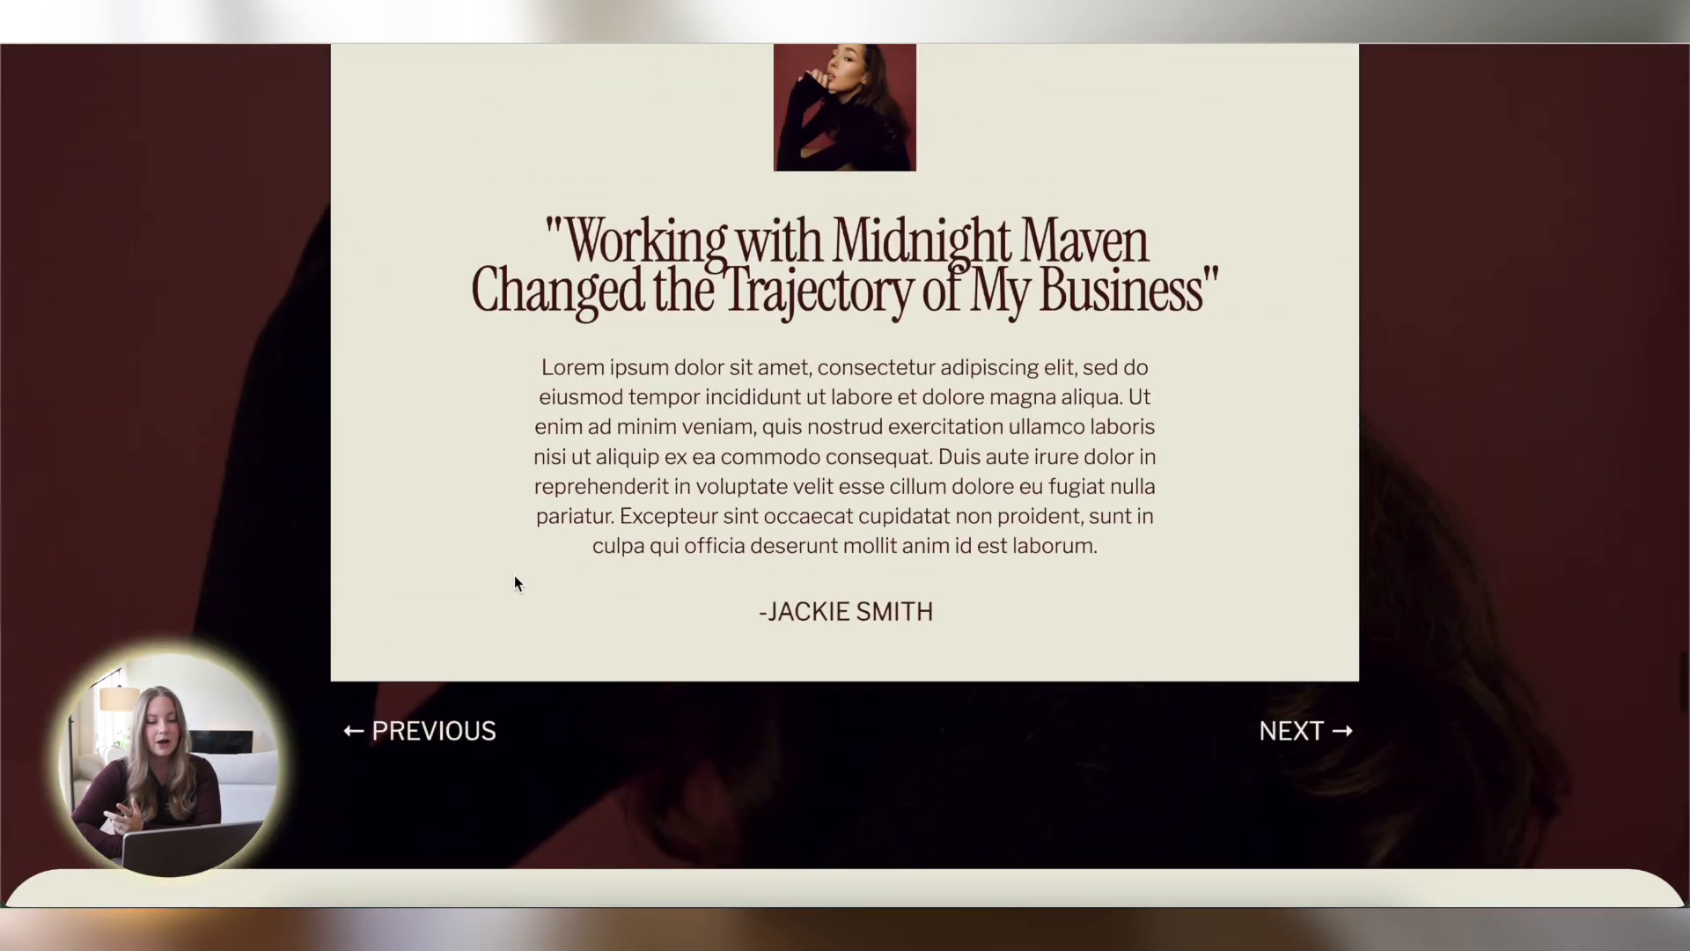
pyautogui.scroll(2, 514, 574)
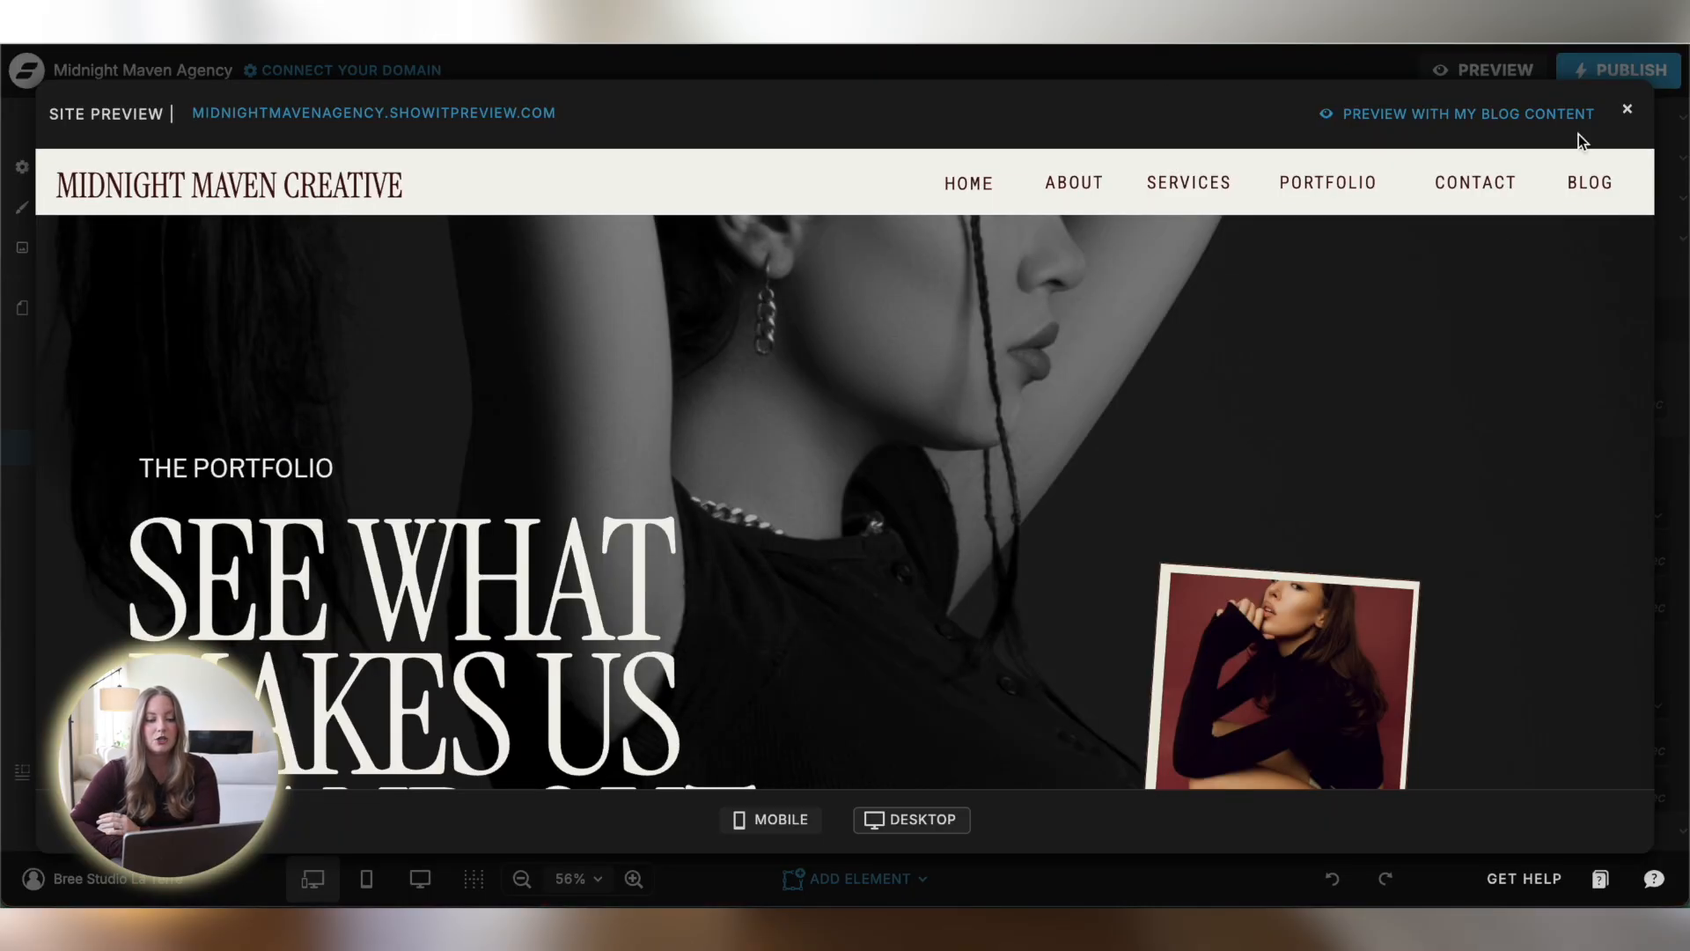
pyautogui.click(1629, 105)
pyautogui.scroll(1, 698, 313)
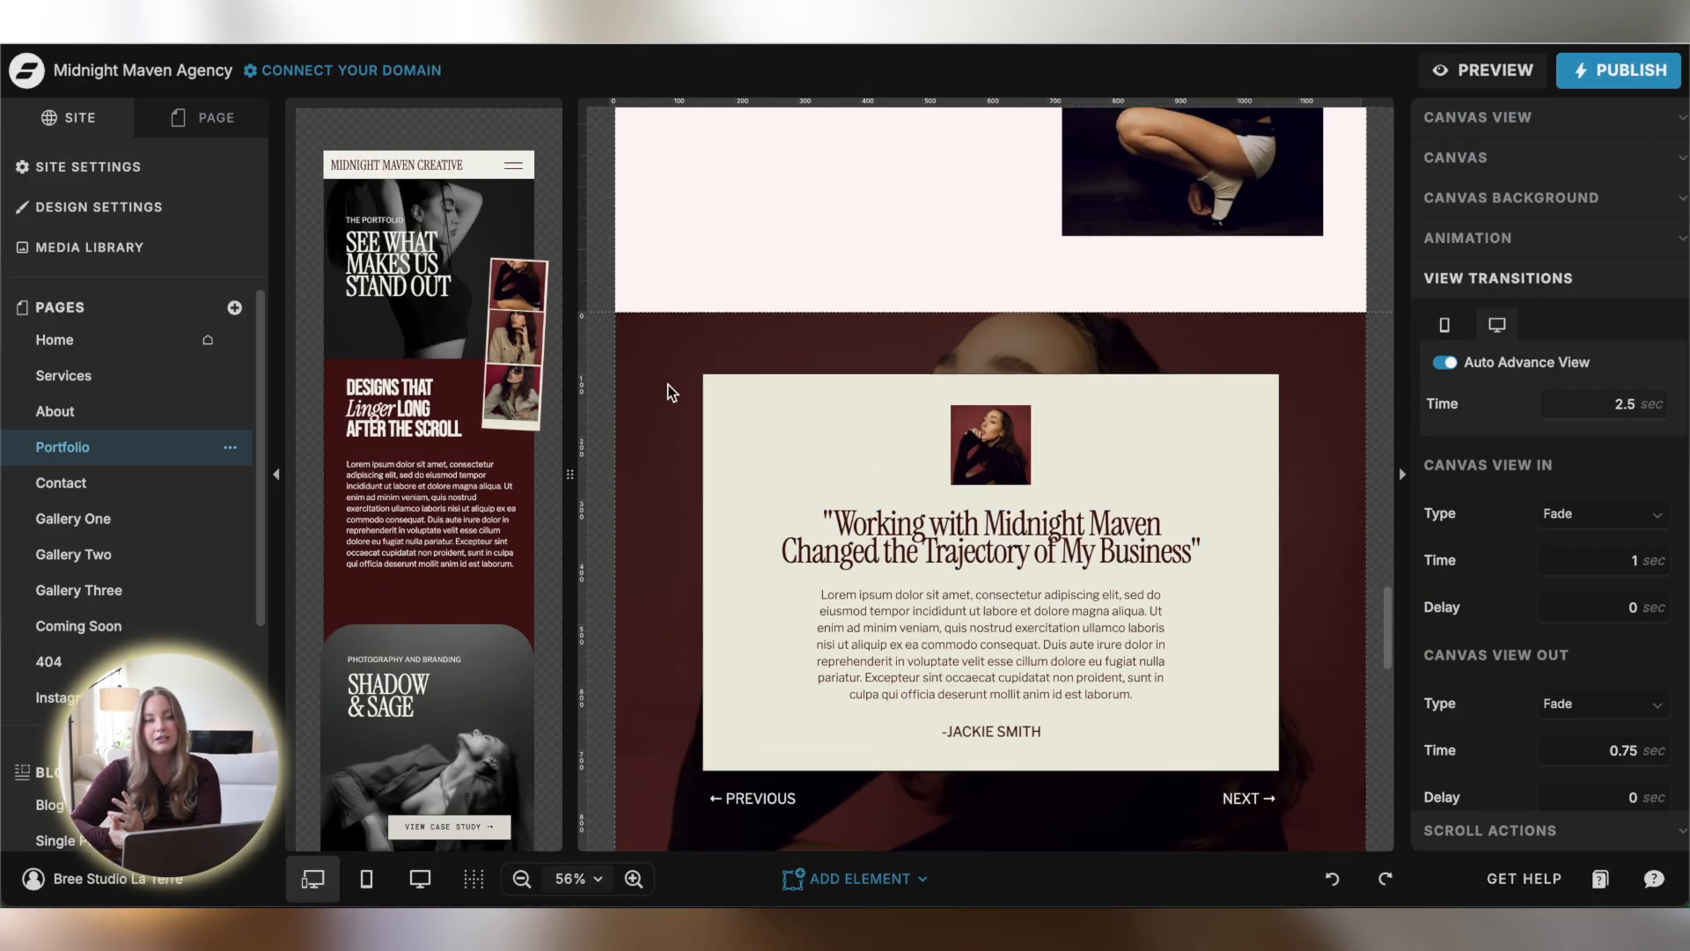
pyautogui.scroll(-1, 648, 482)
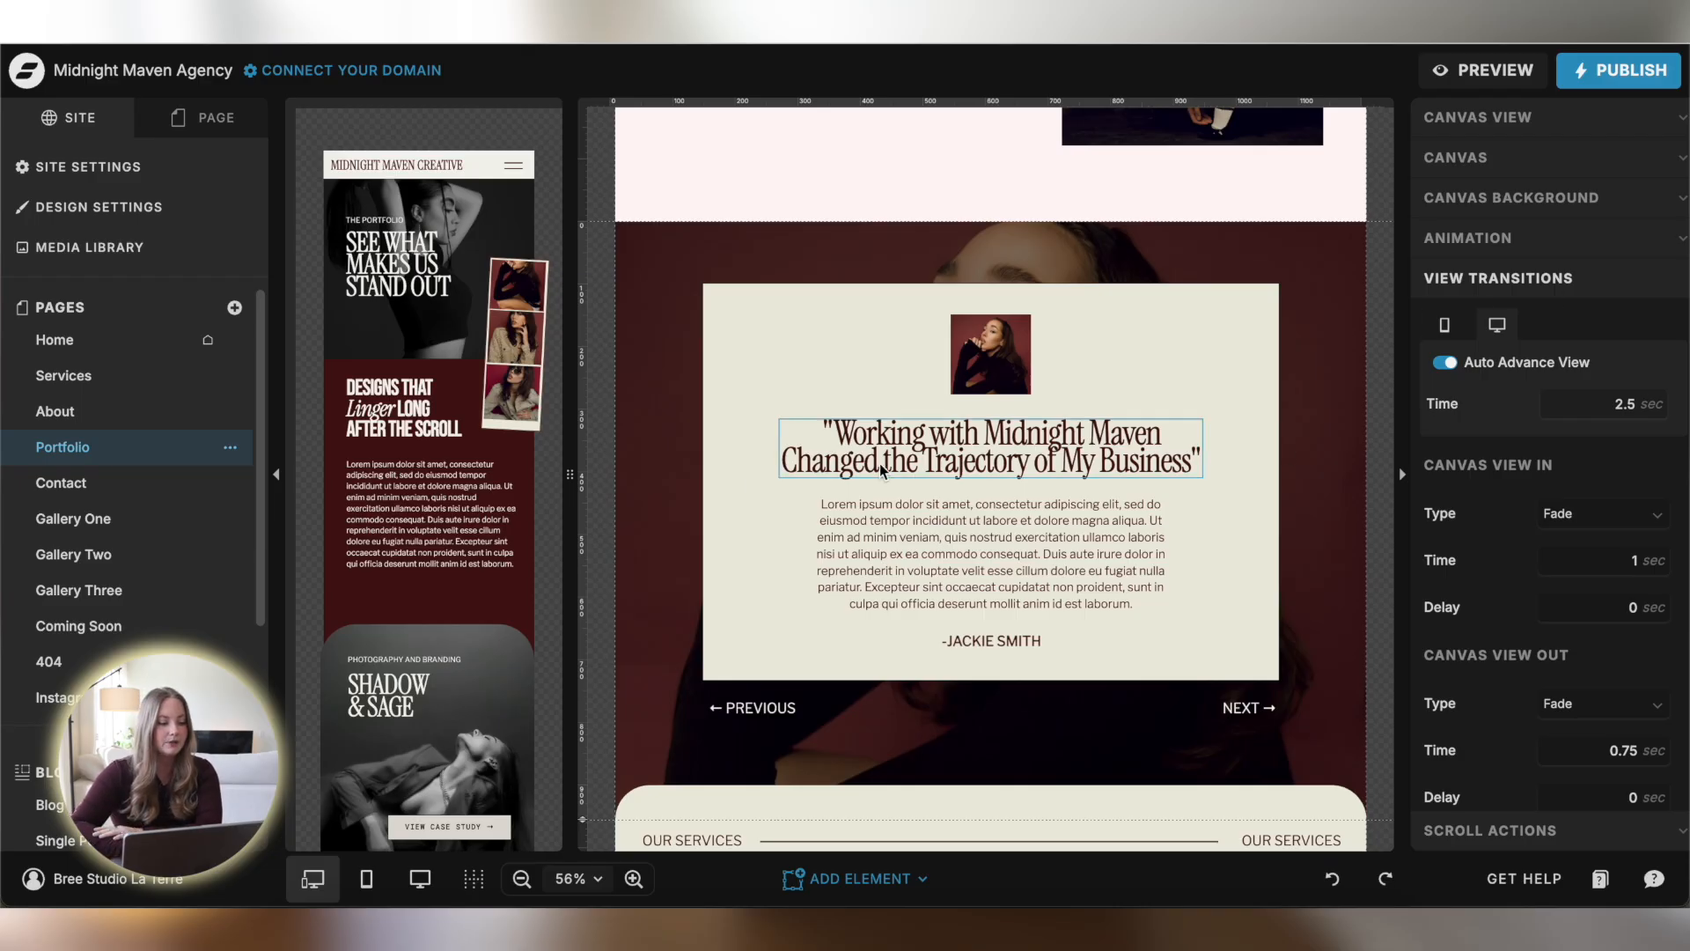
# List the Portfolio page's canvases and compare the Testimonials canvas's View 1, View 2 and View 2-1
pyautogui.click(195, 126)
pyautogui.scroll(-2, 106, 564)
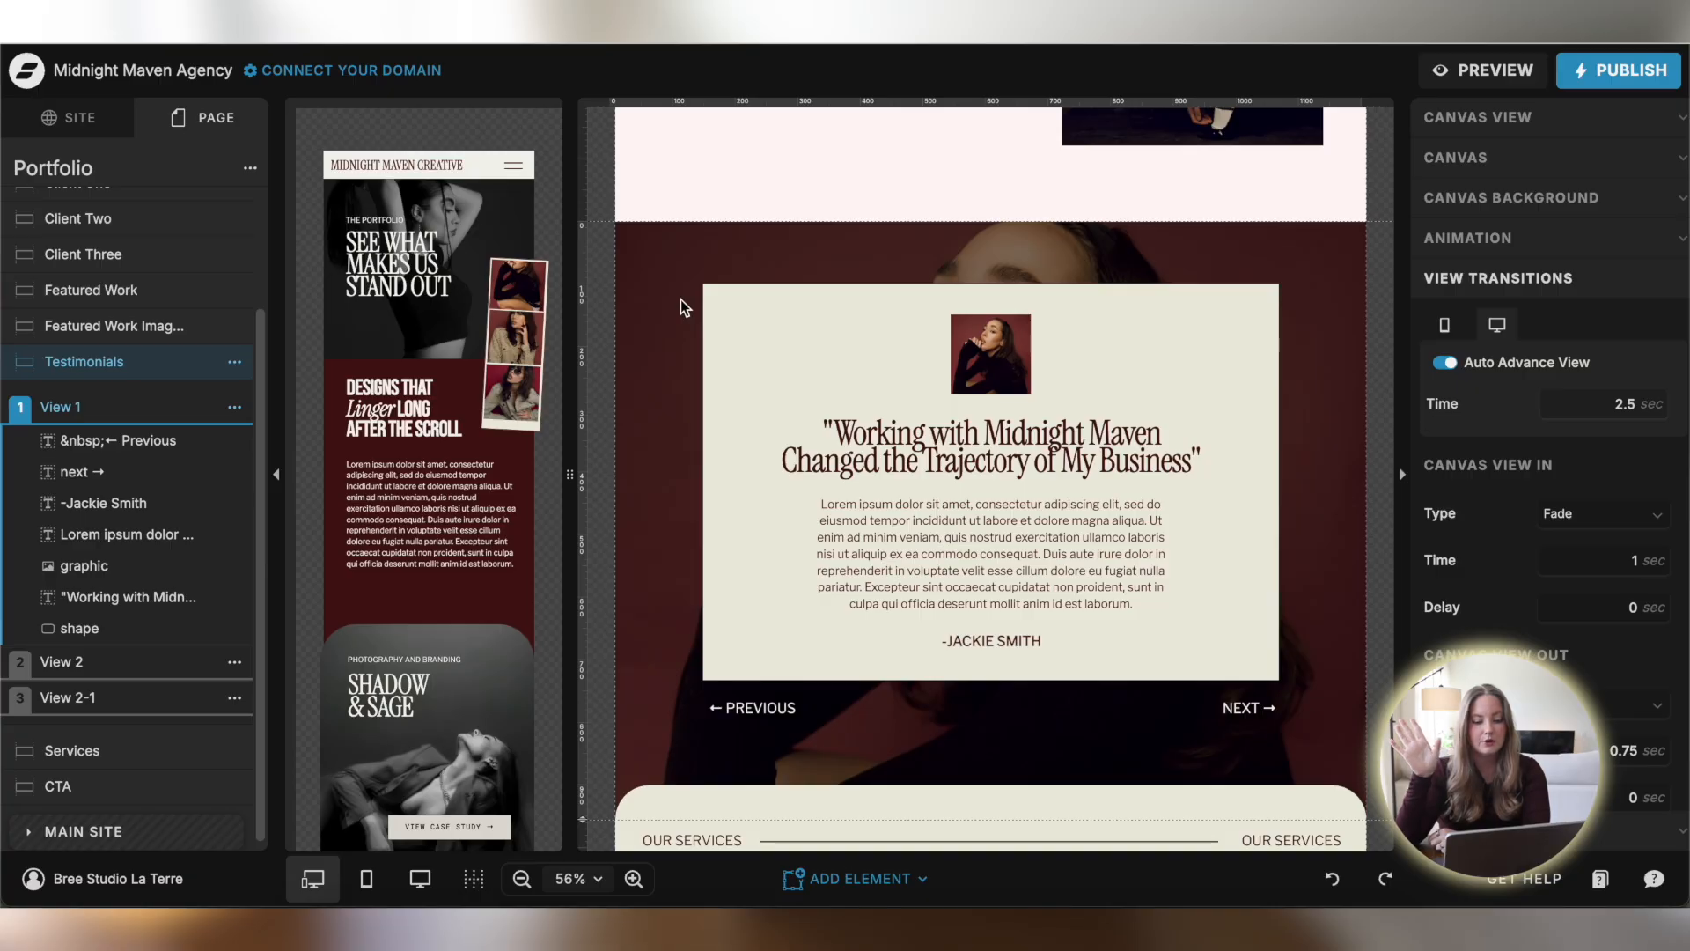
pyautogui.click(77, 661)
pyautogui.click(81, 697)
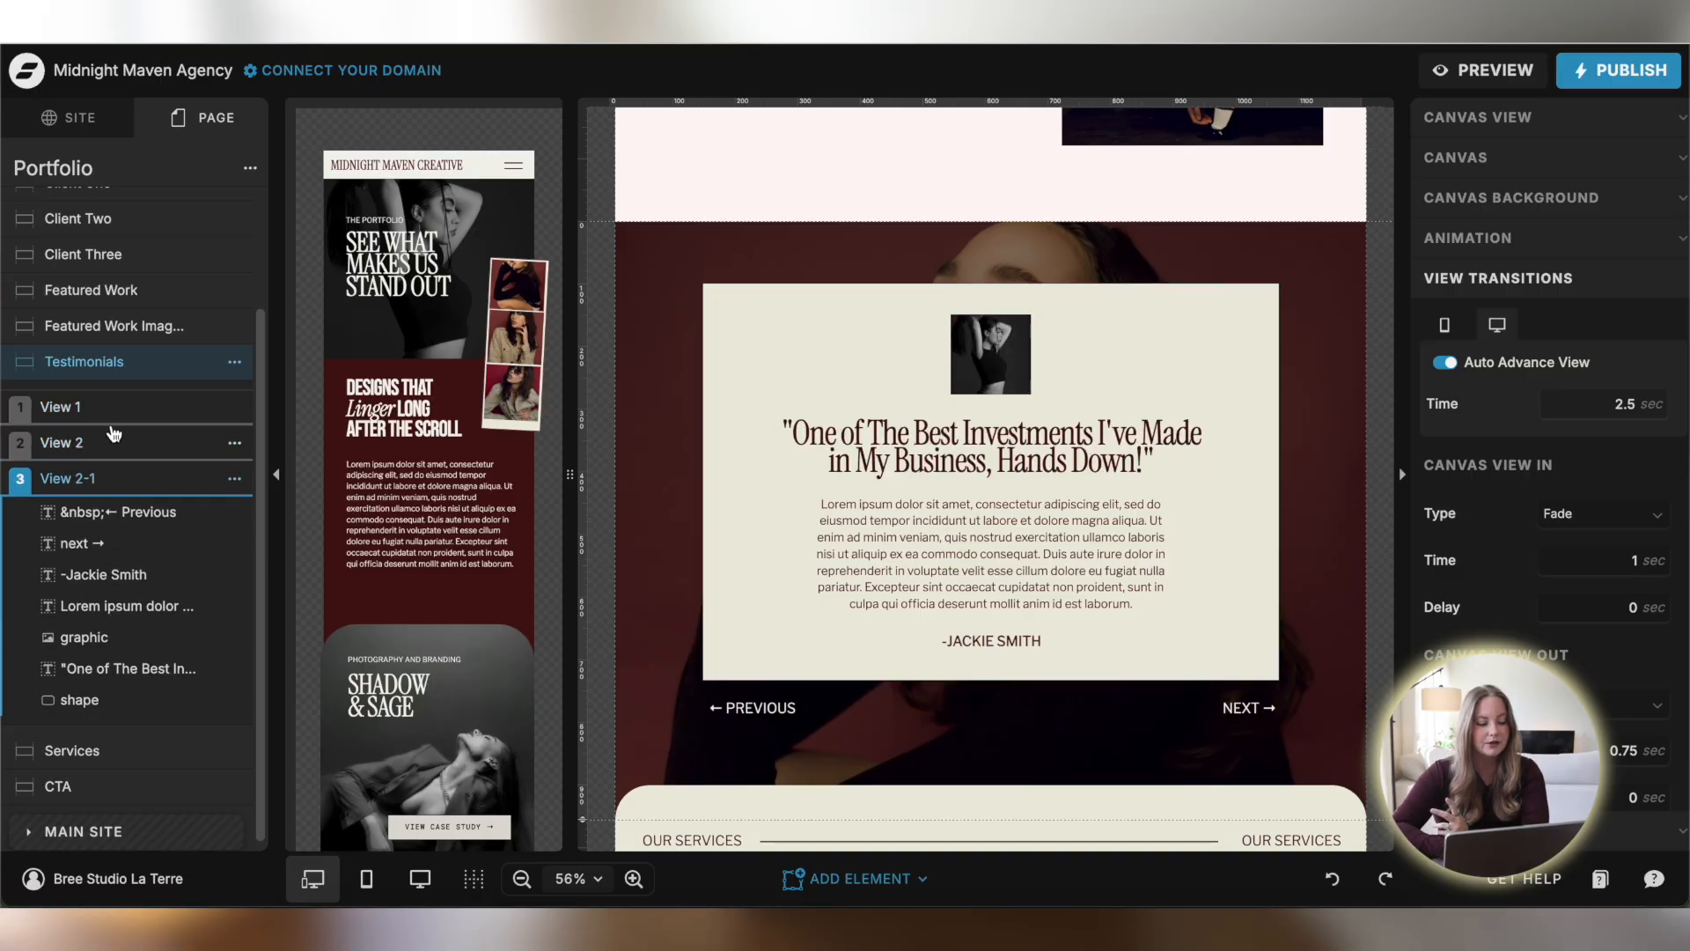
pyautogui.click(97, 406)
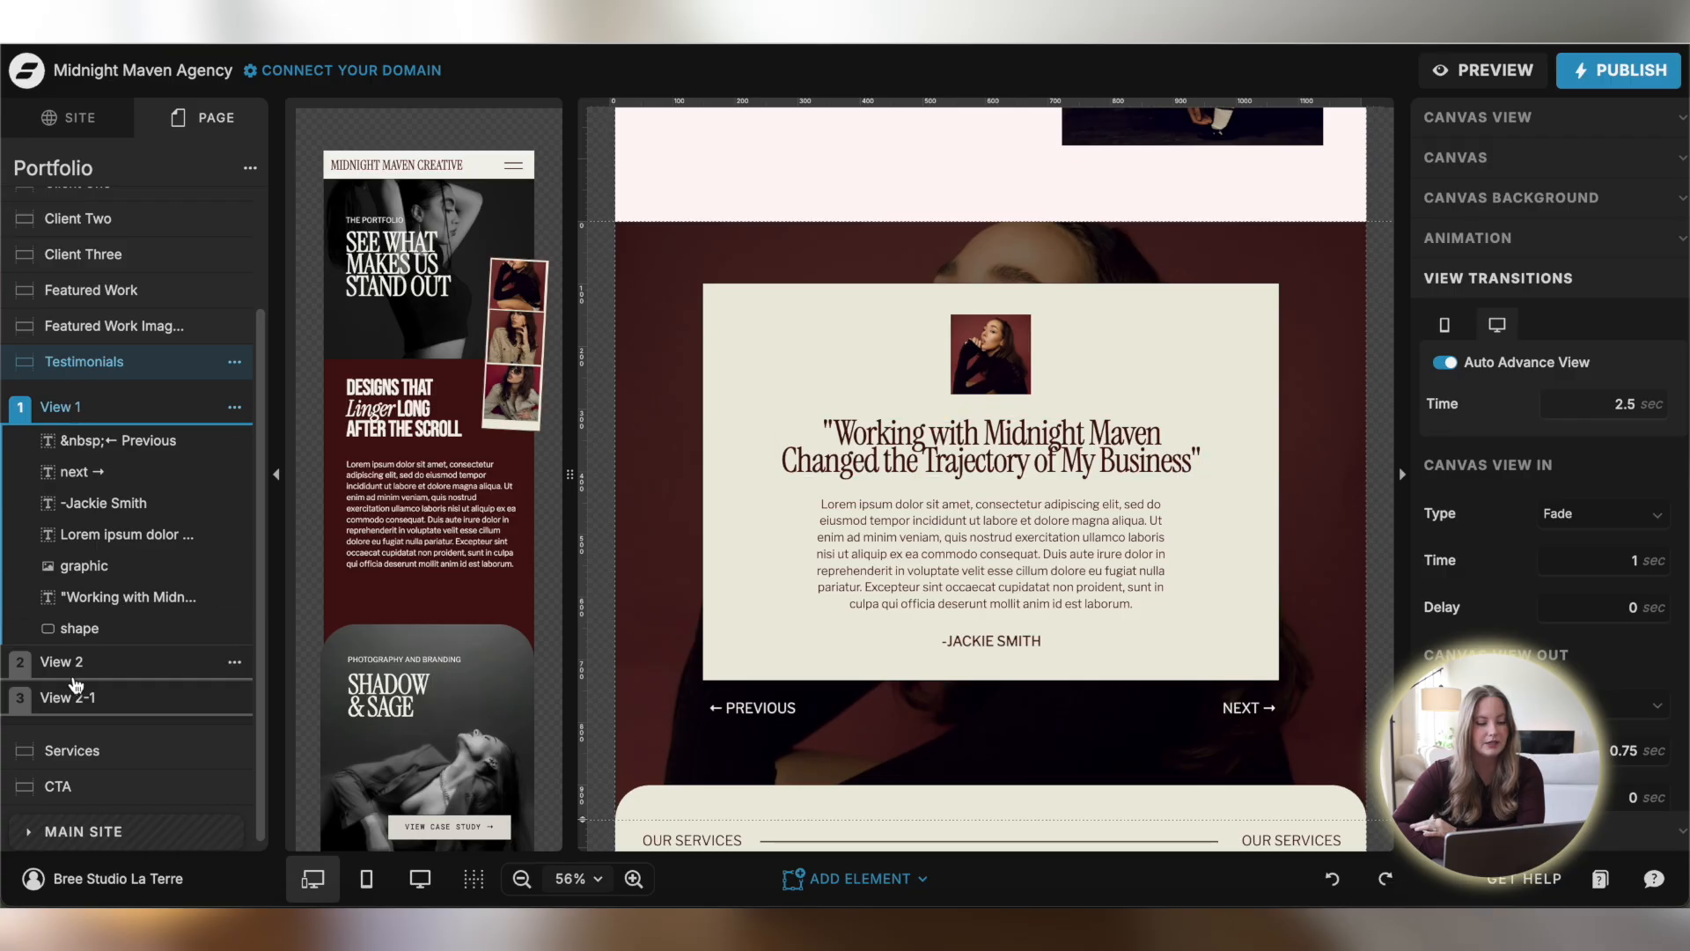
pyautogui.click(83, 407)
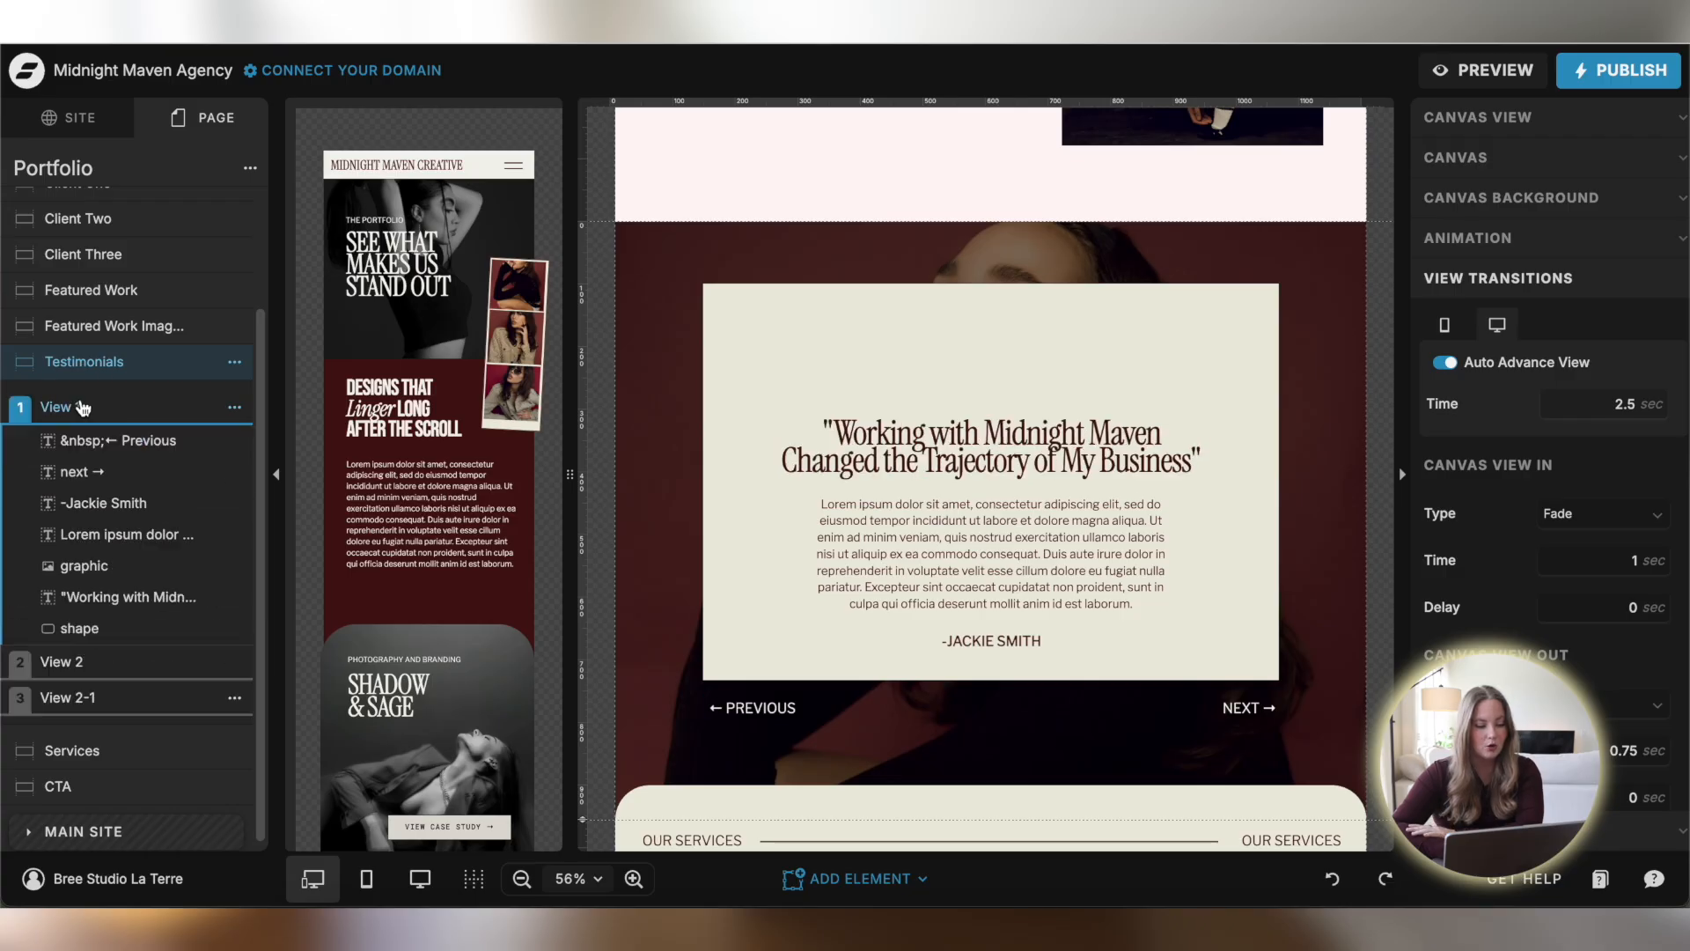
pyautogui.click(98, 669)
pyautogui.click(102, 700)
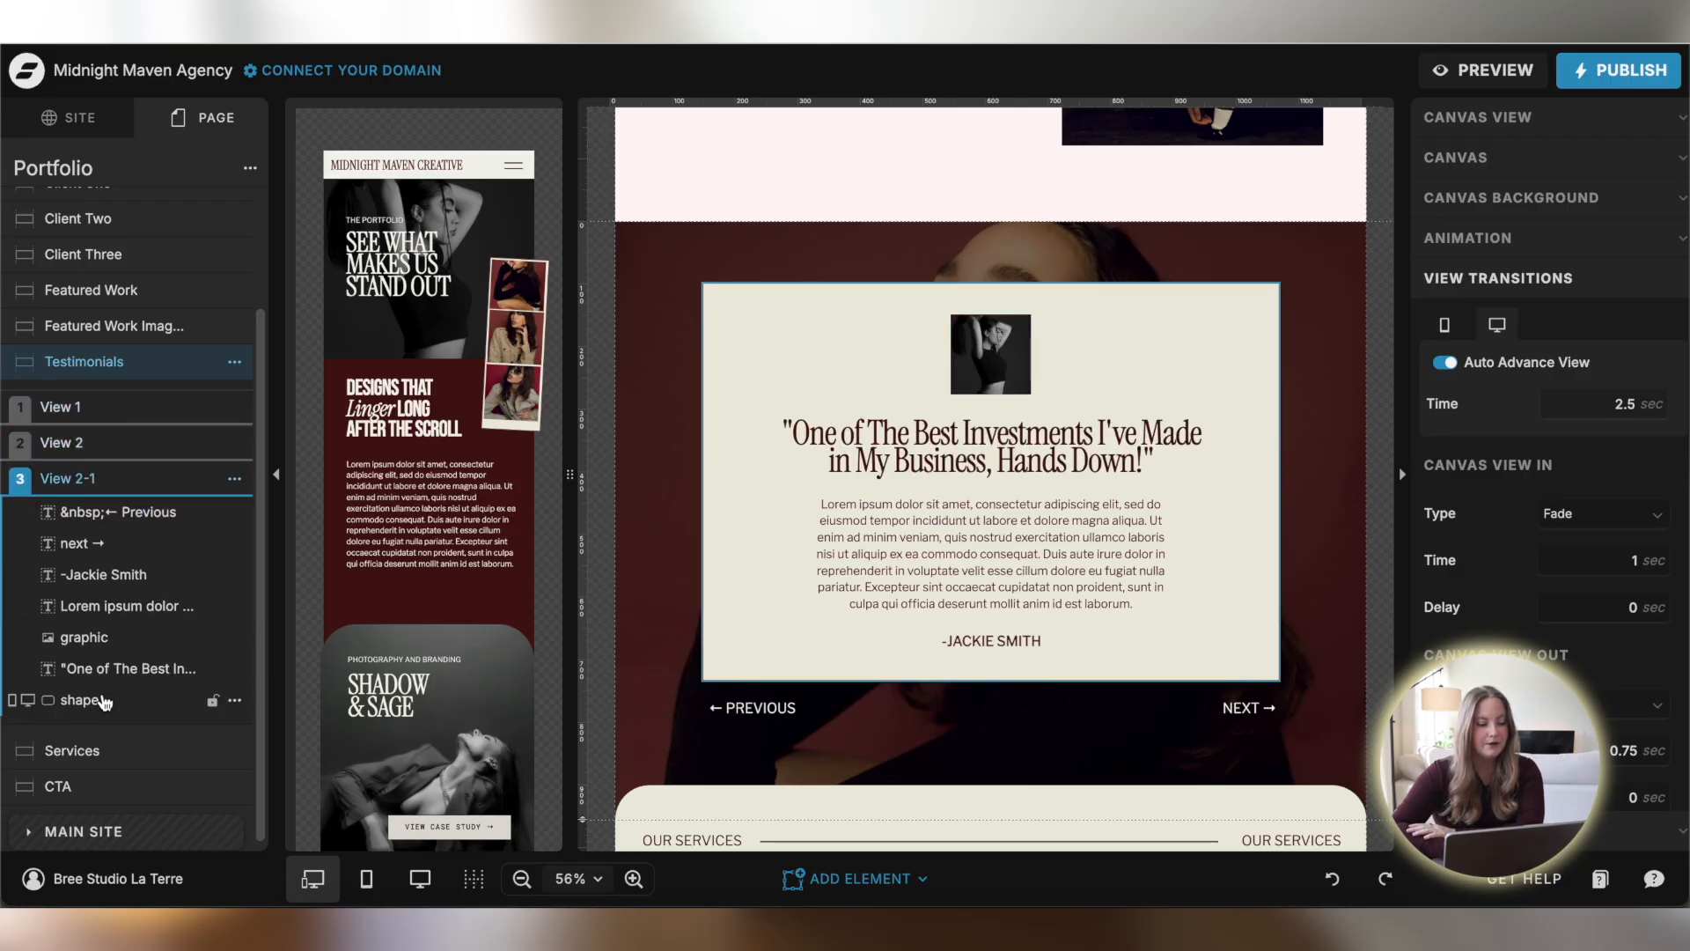
# Look at the management options and elements of the Testimonials canvas's View 1, and display View 2
pyautogui.click(234, 407)
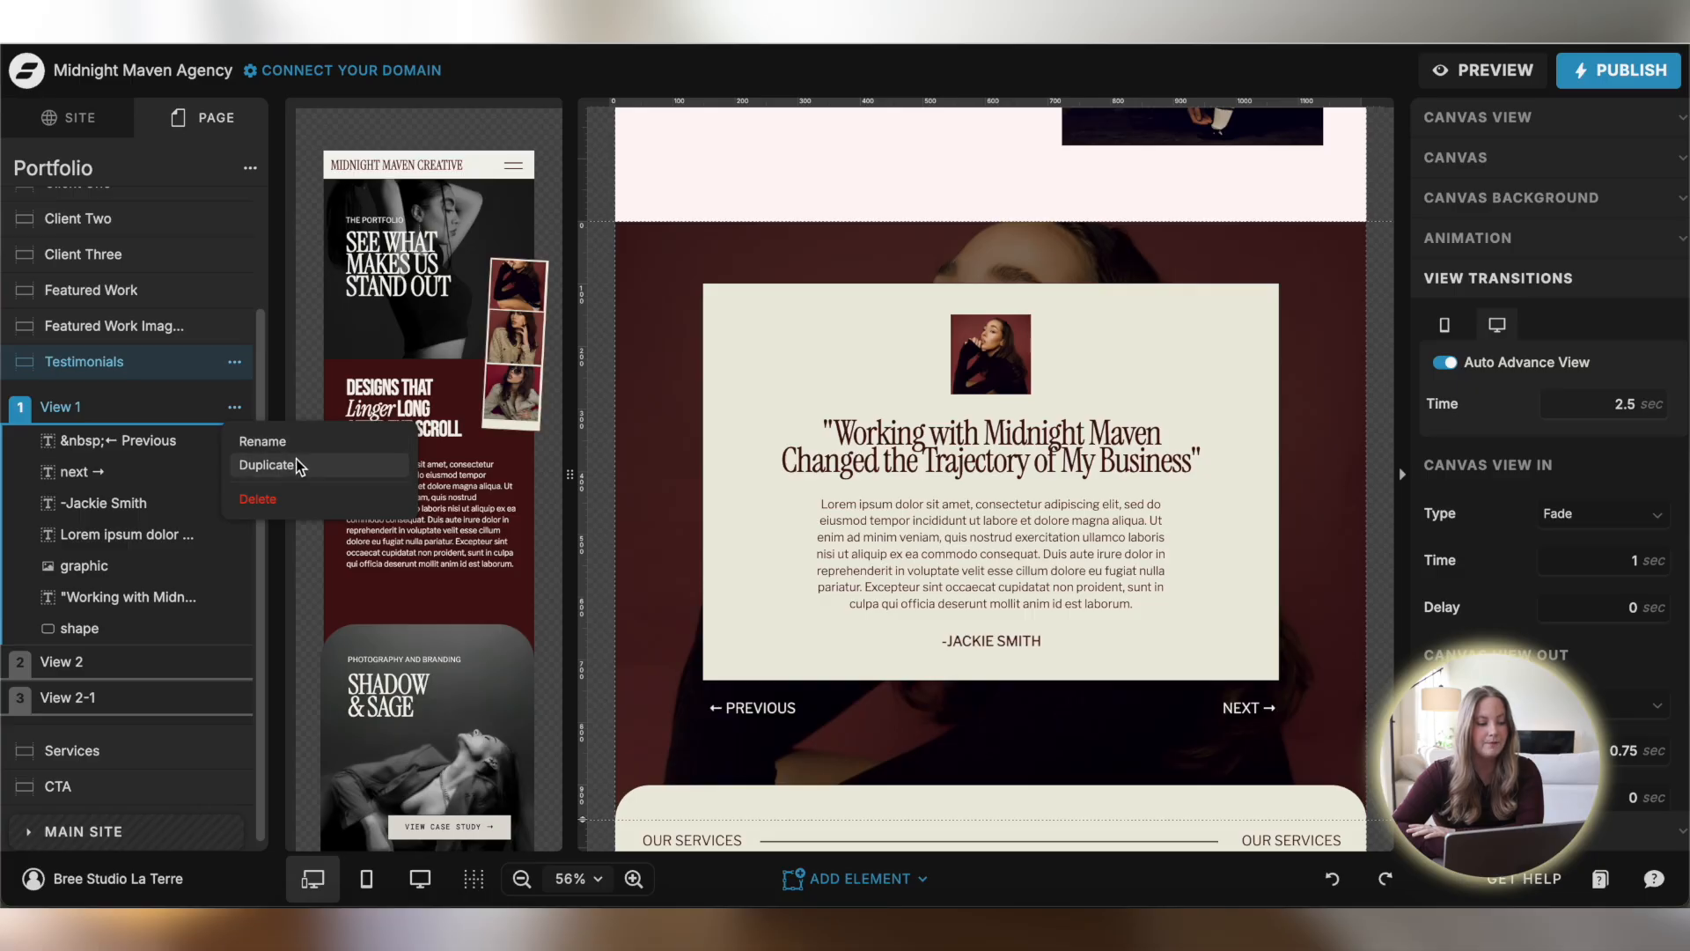
pyautogui.click(61, 408)
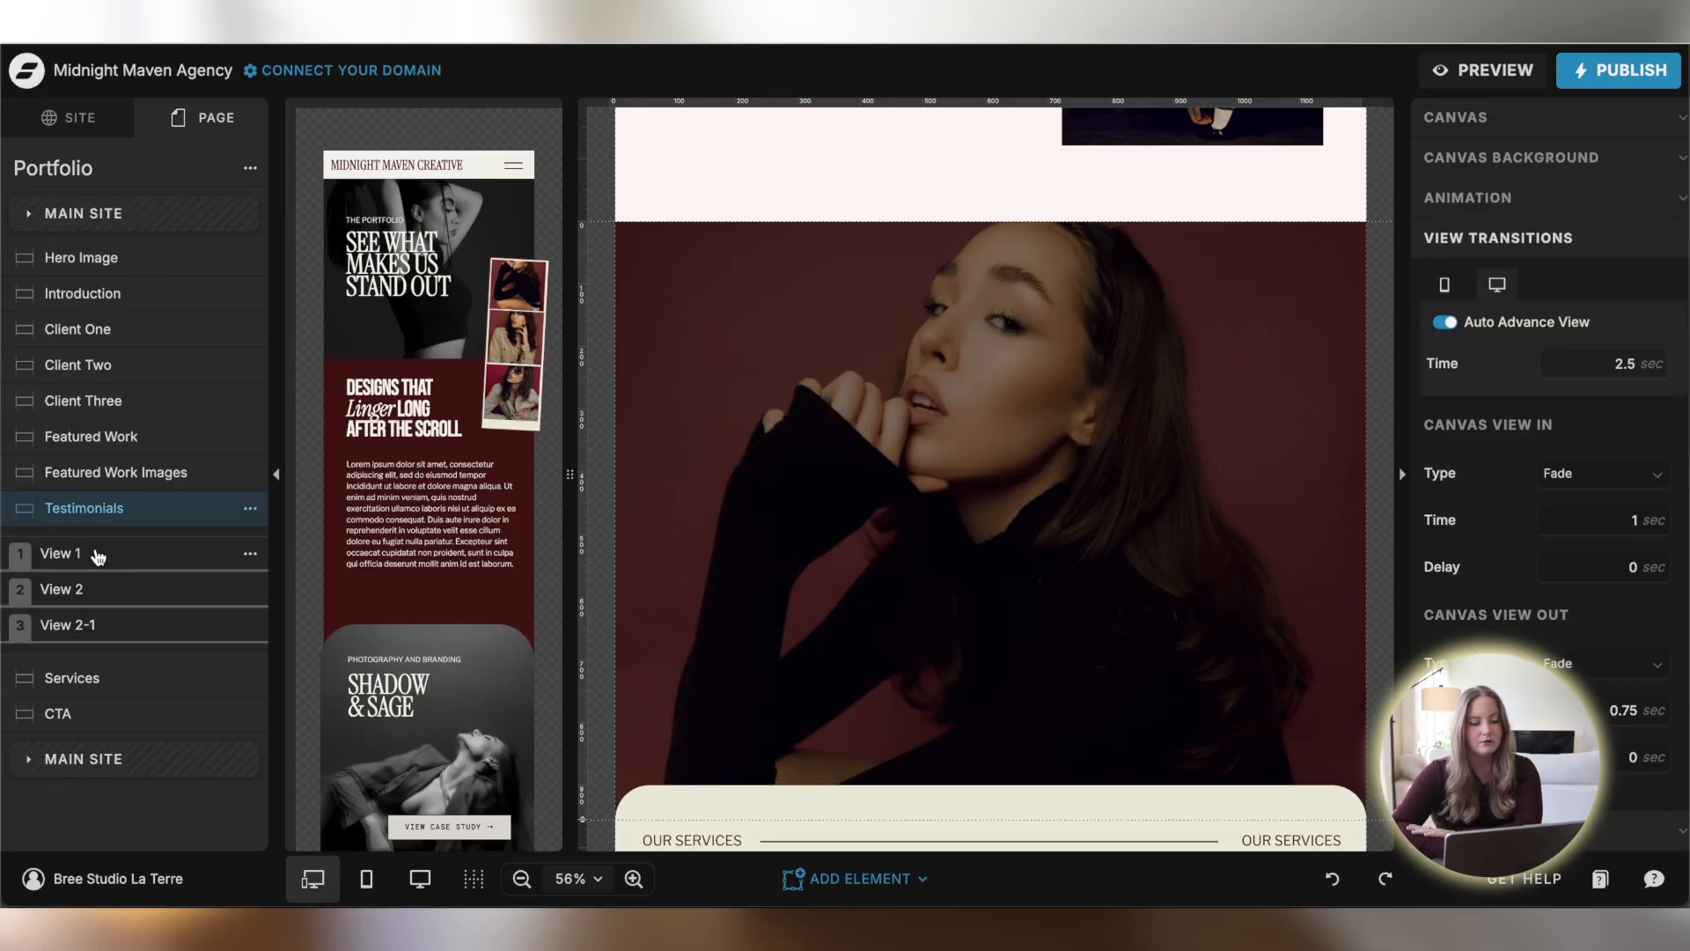
pyautogui.click(97, 554)
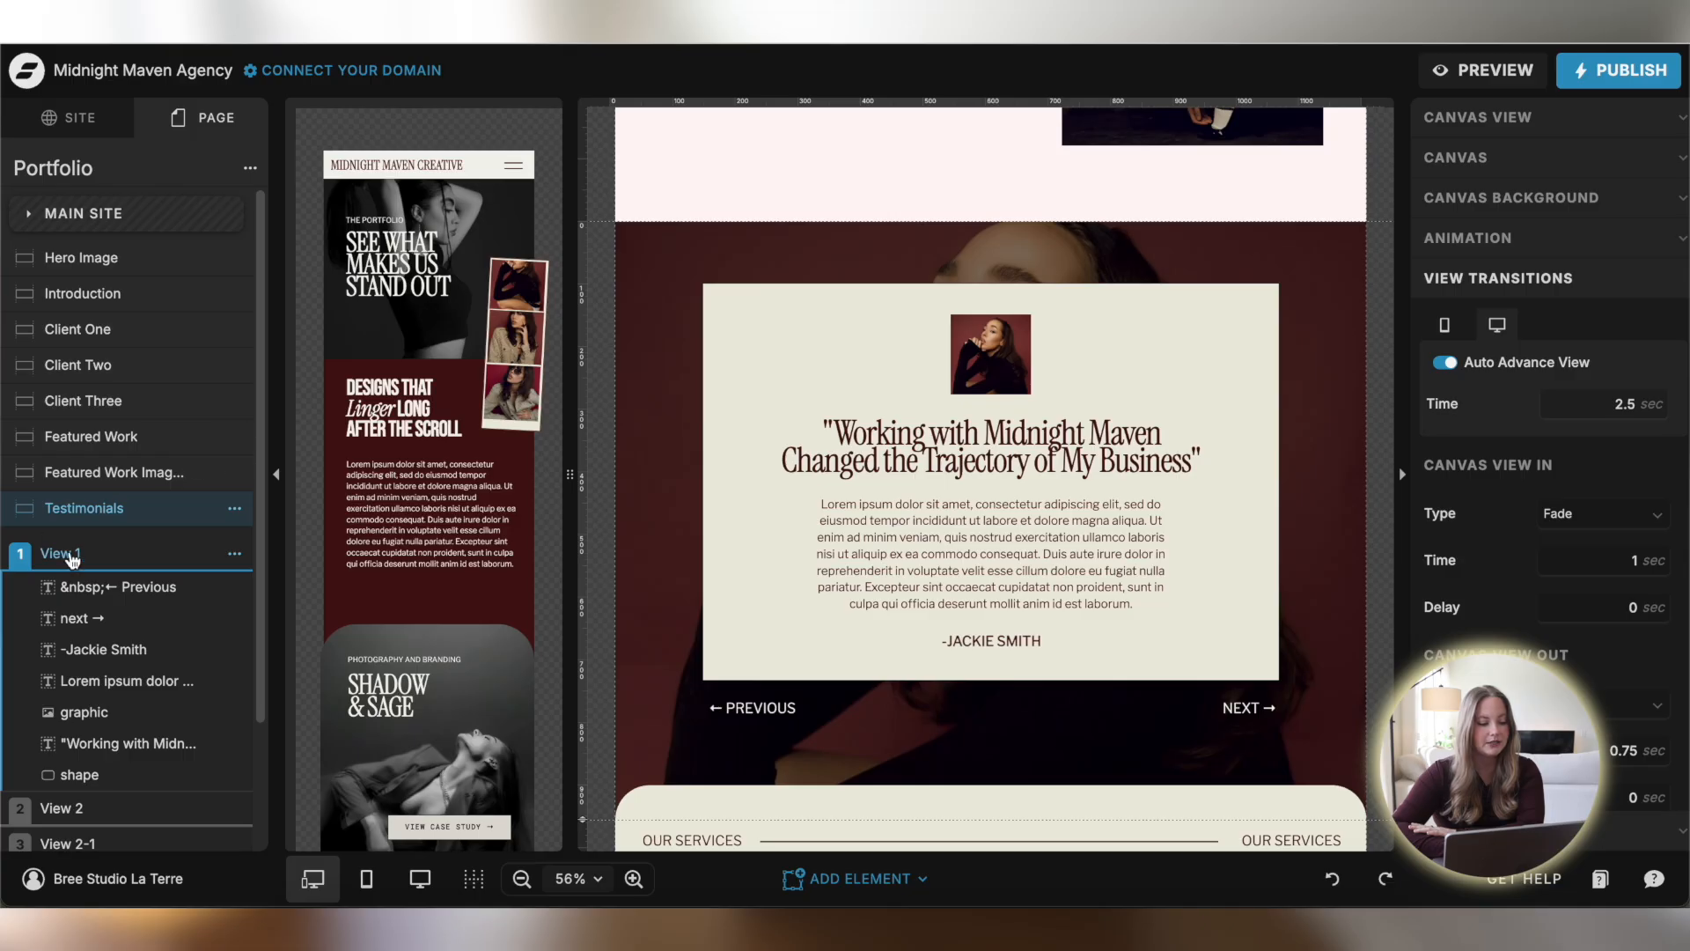
pyautogui.scroll(-1, 88, 616)
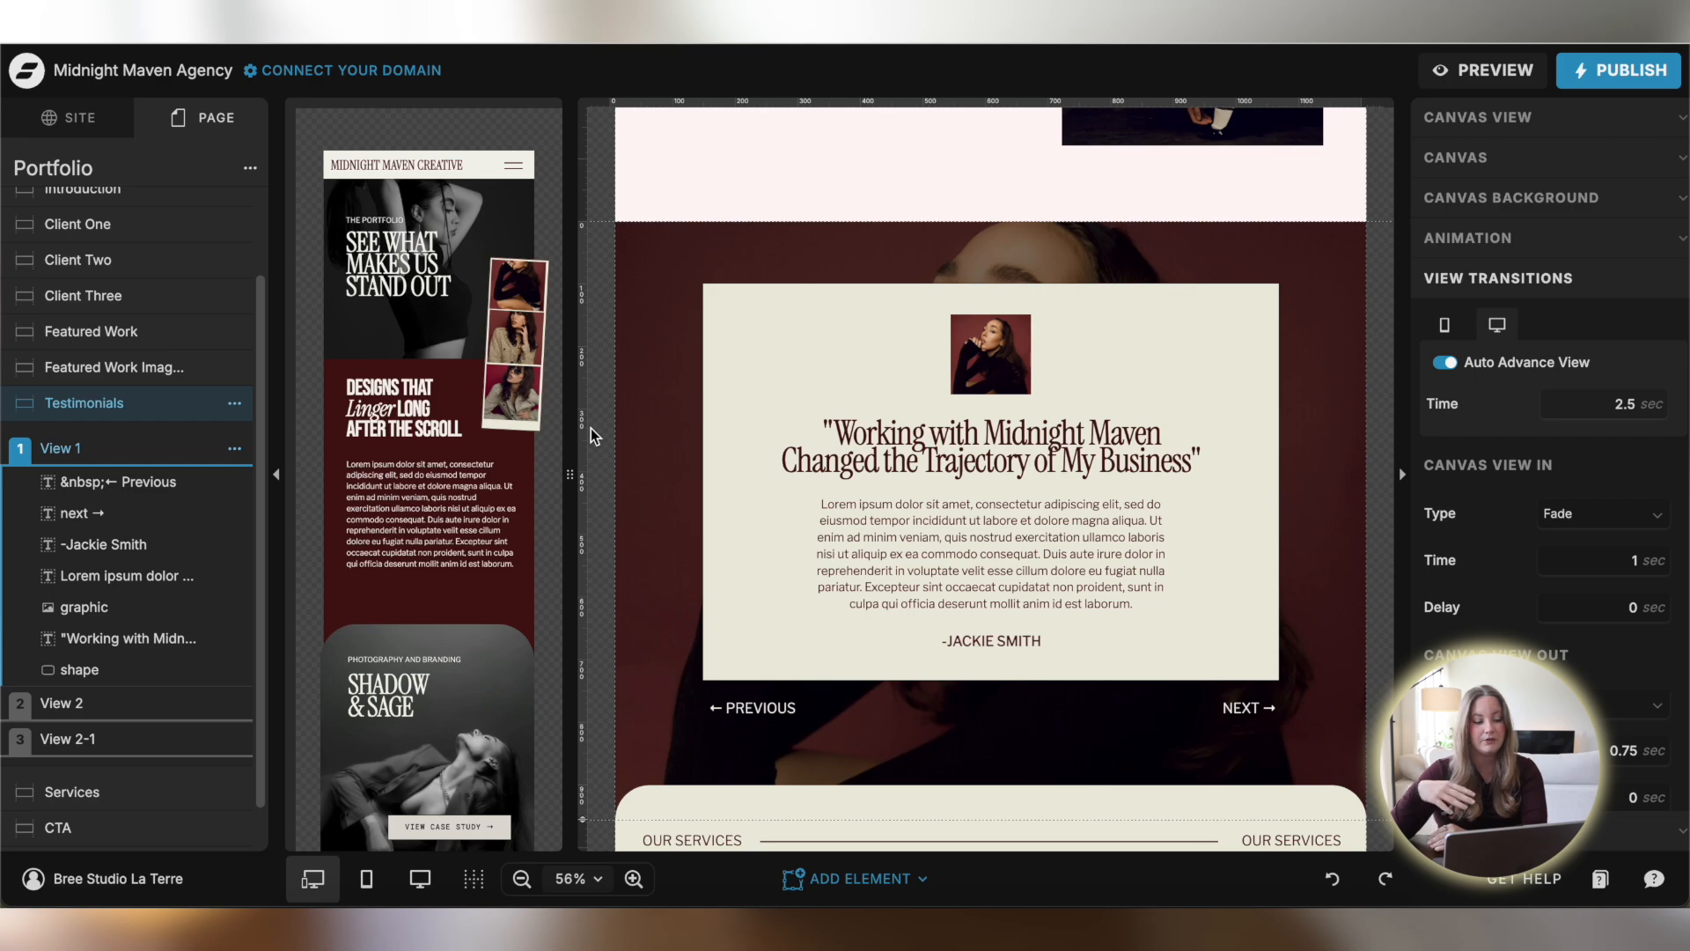
pyautogui.click(128, 457)
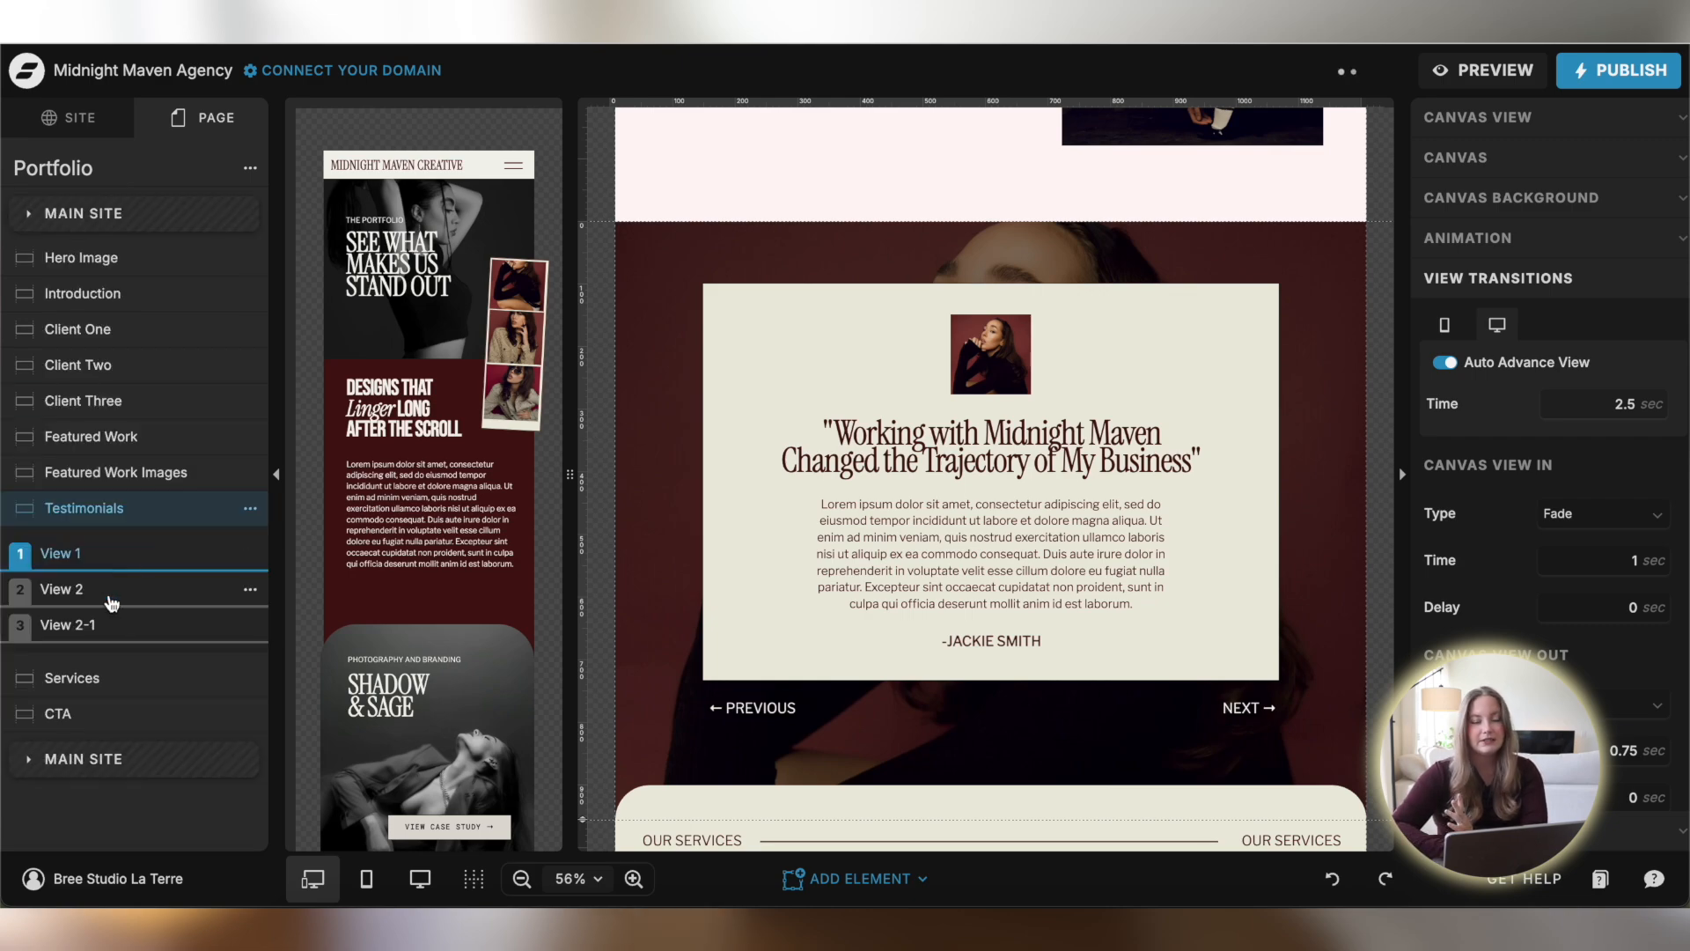
pyautogui.click(112, 602)
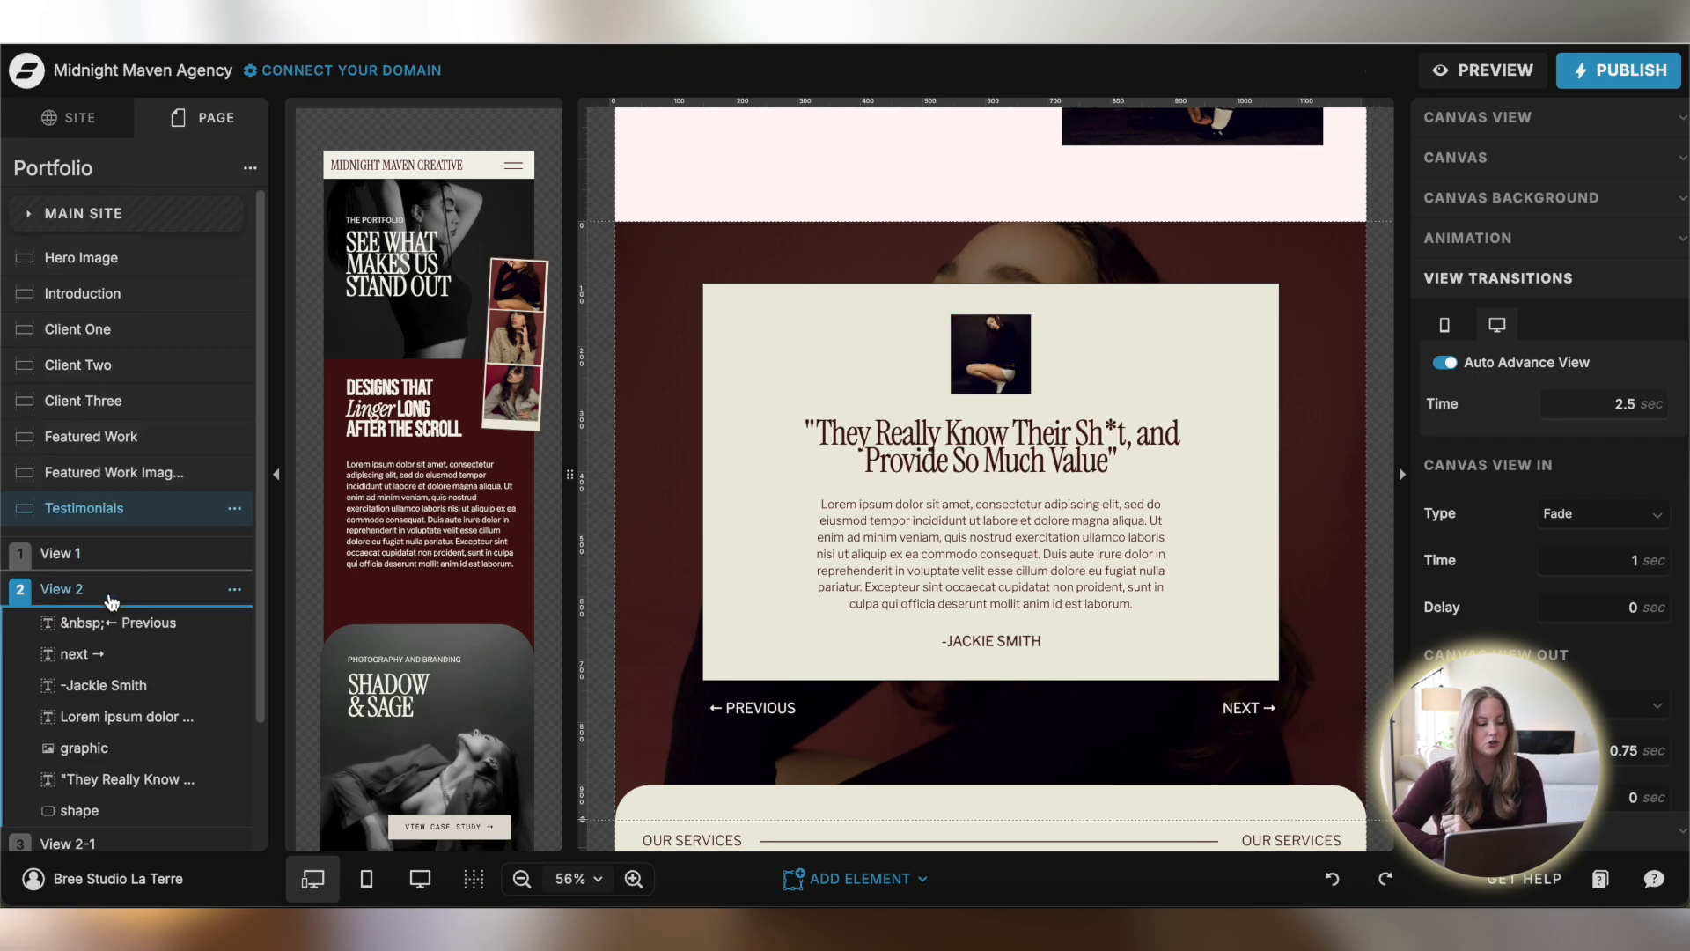
pyautogui.moveTo(111, 602); pyautogui.dragTo(110, 545)
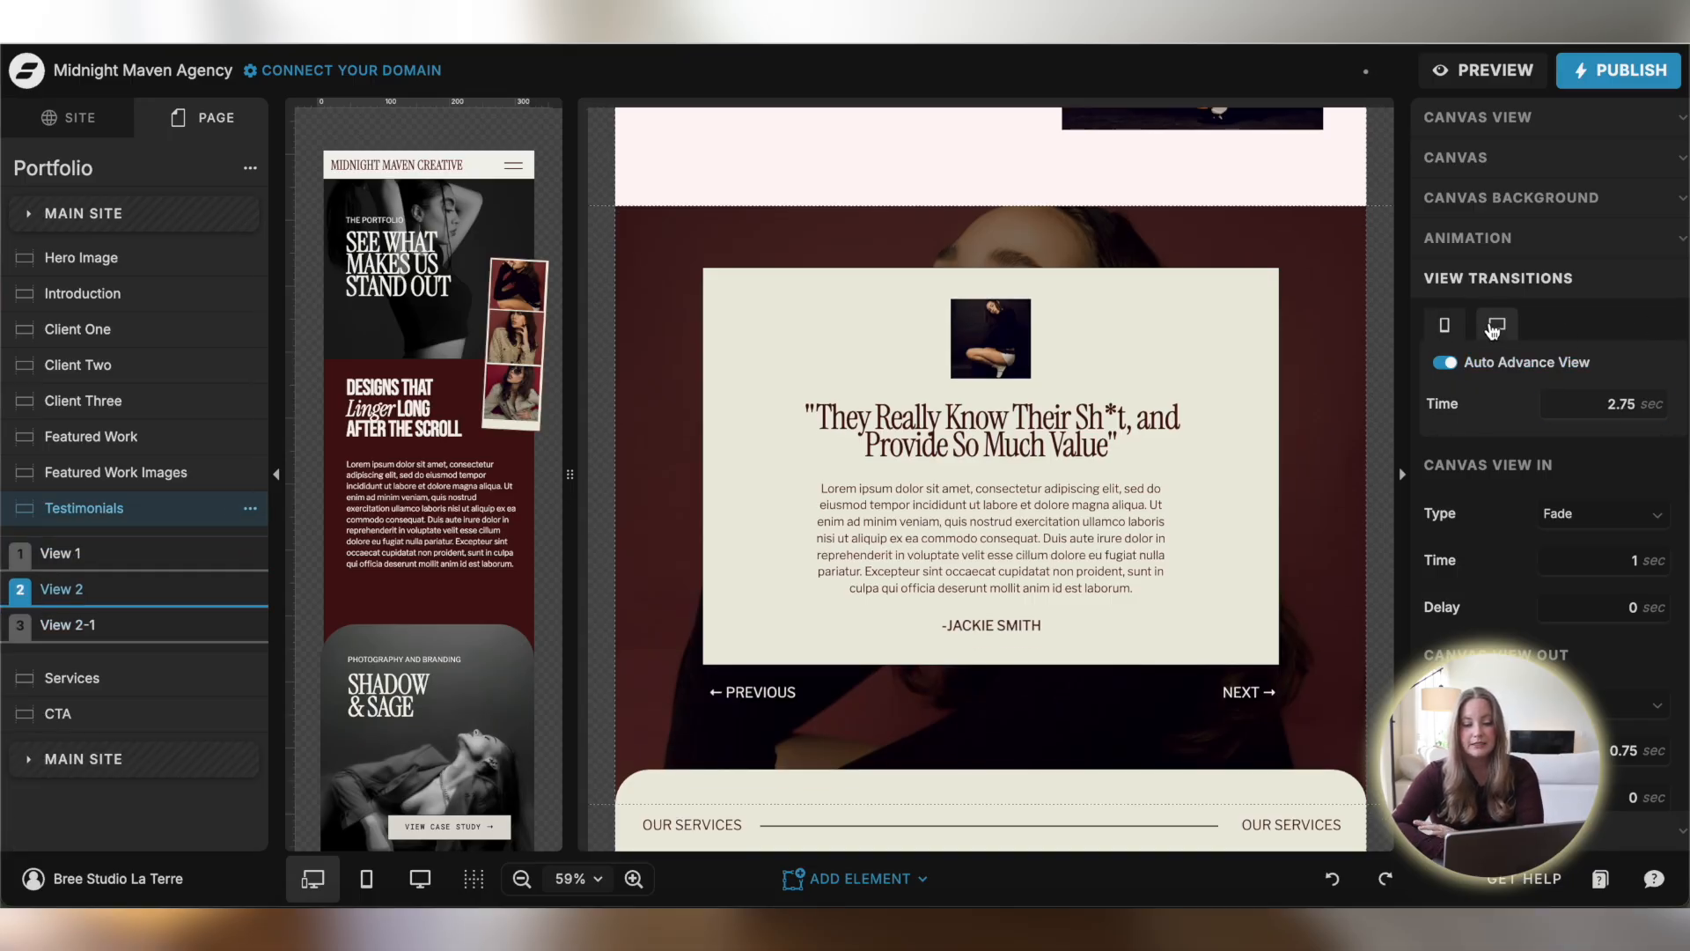
# Switch the mobile Auto Advance View off and back on, and look at the available Canvas View In transition types
pyautogui.click(1444, 365)
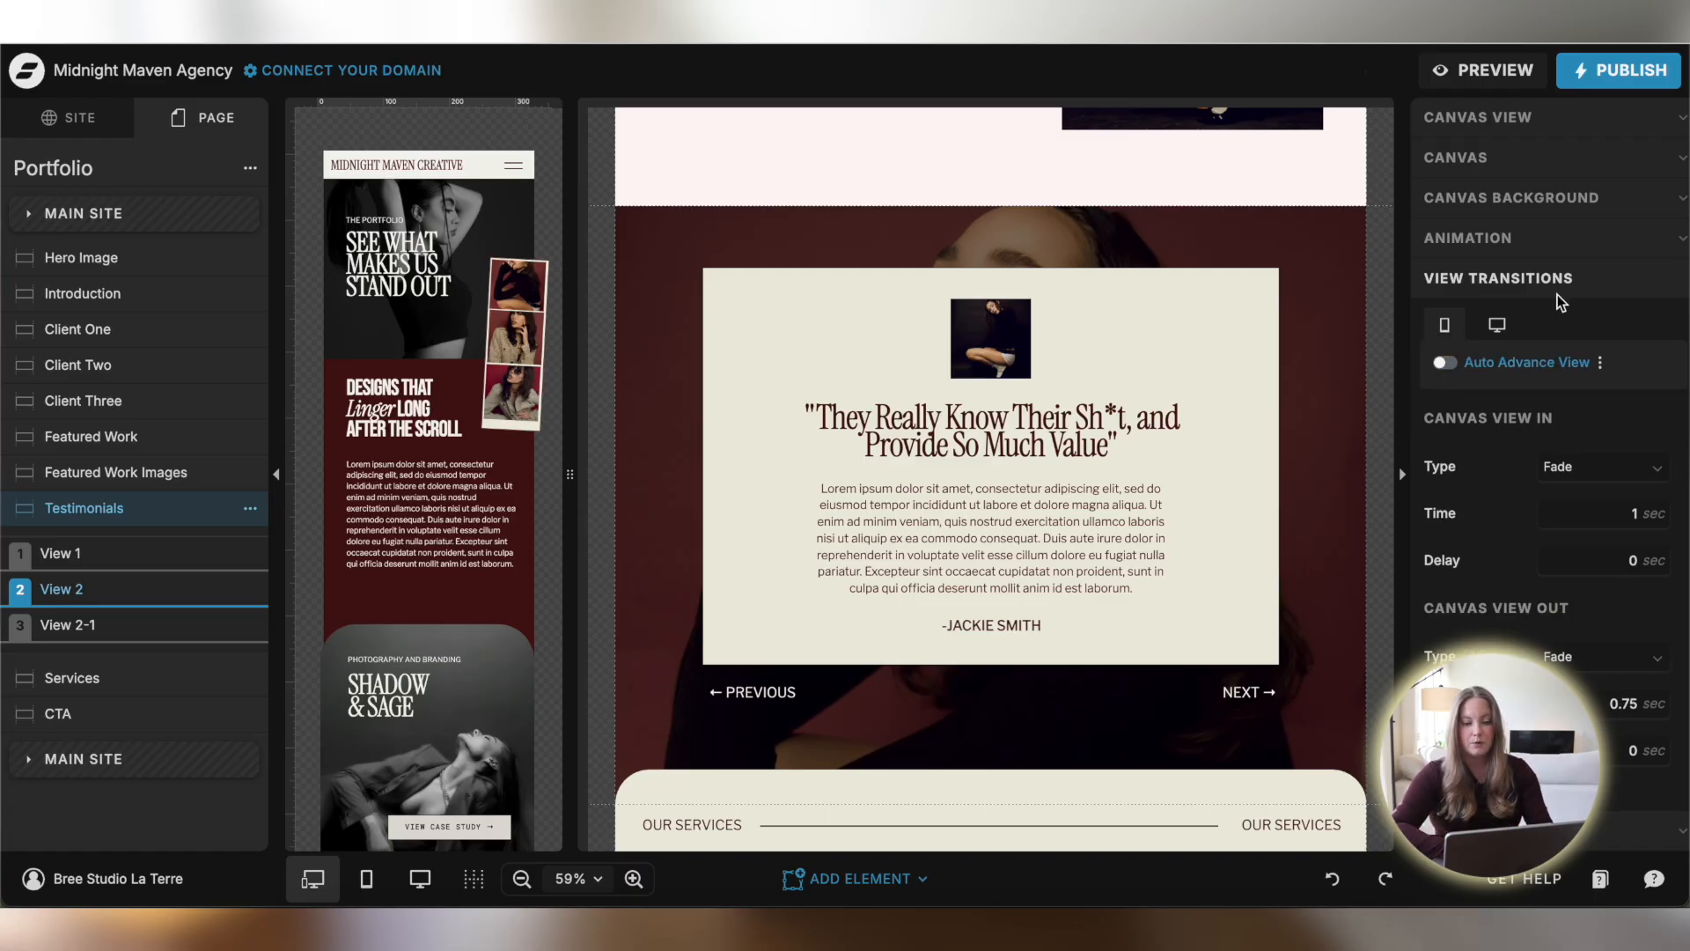
pyautogui.click(1443, 361)
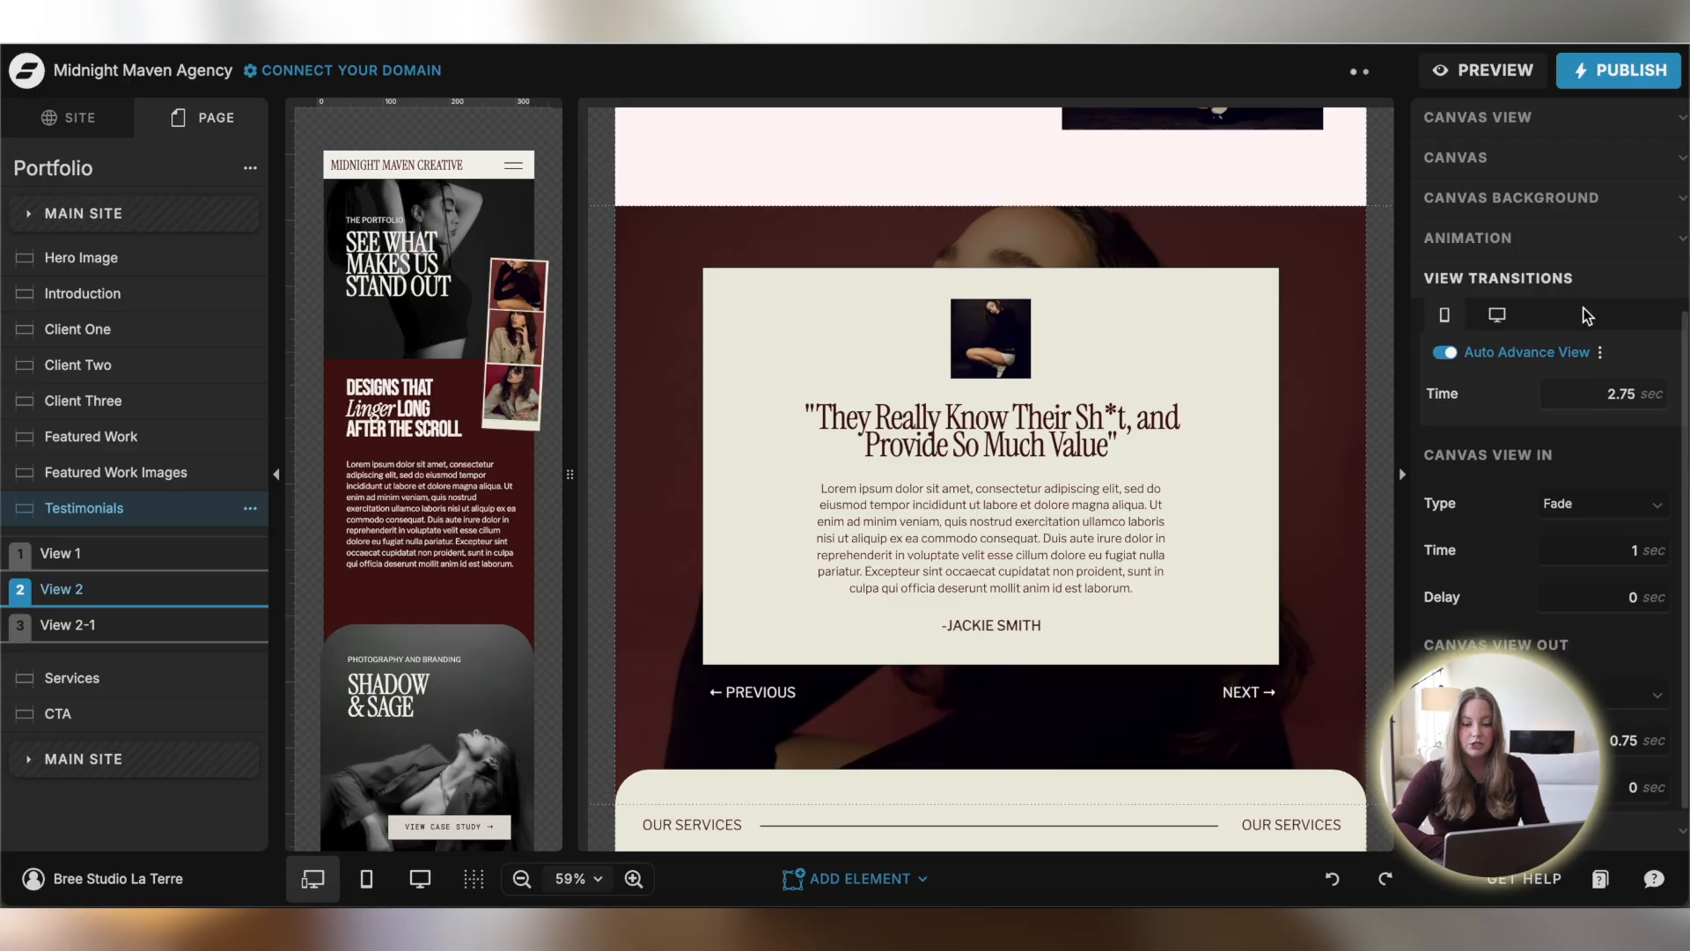
pyautogui.click(1432, 402)
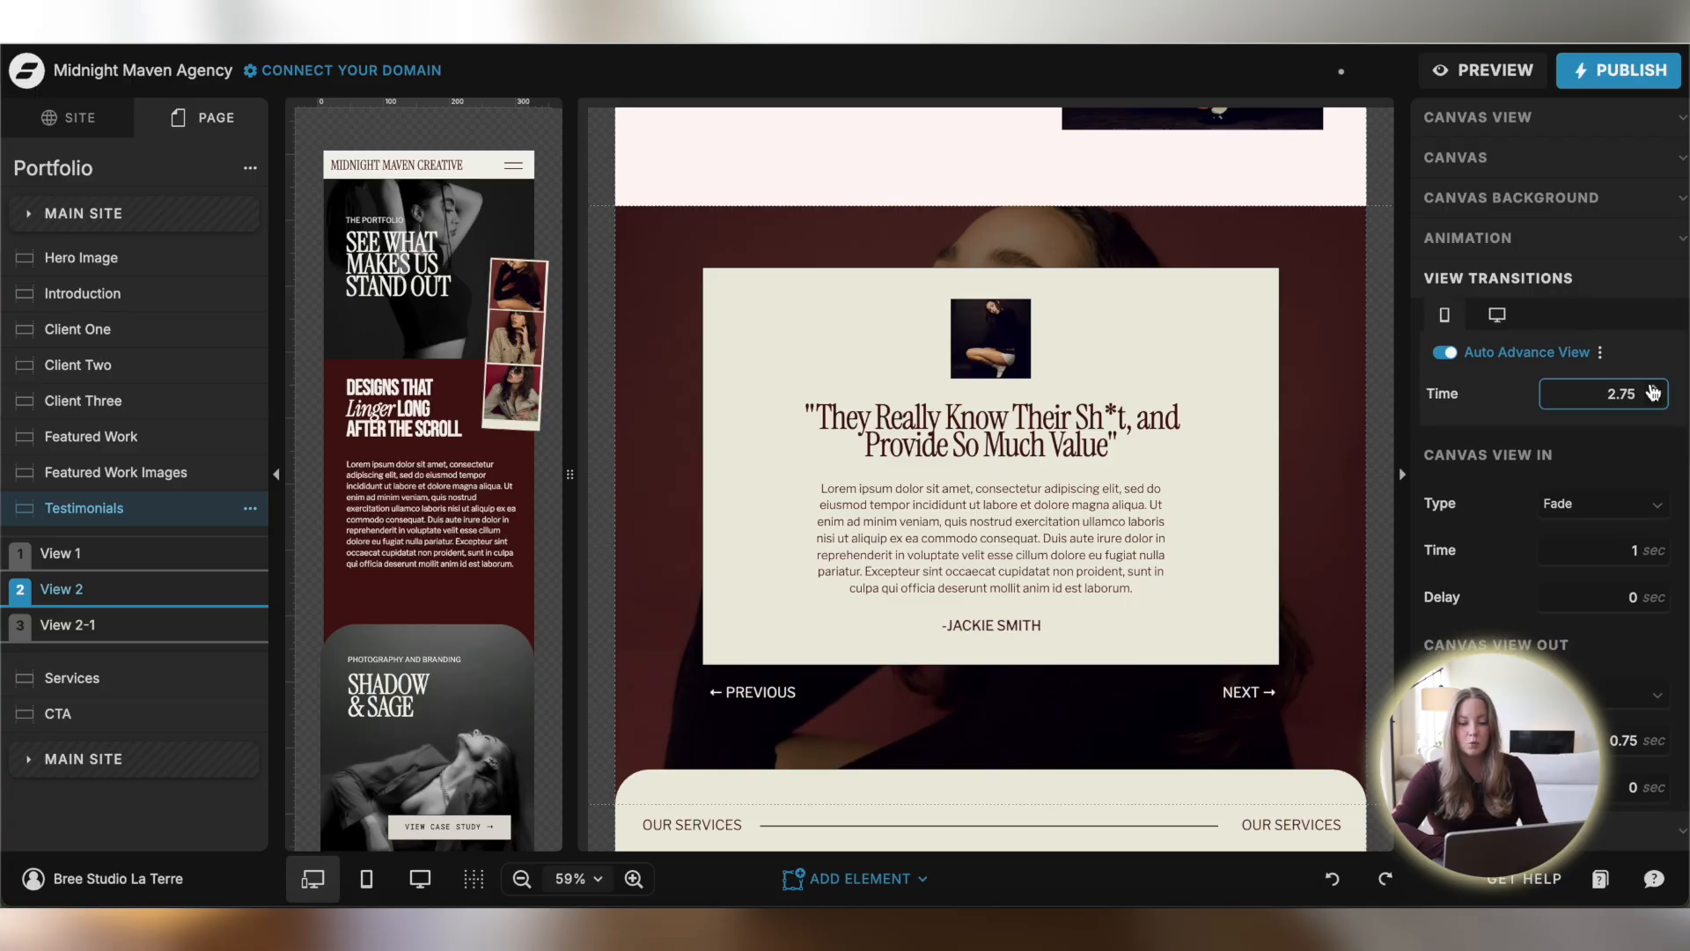
pyautogui.click(1526, 551)
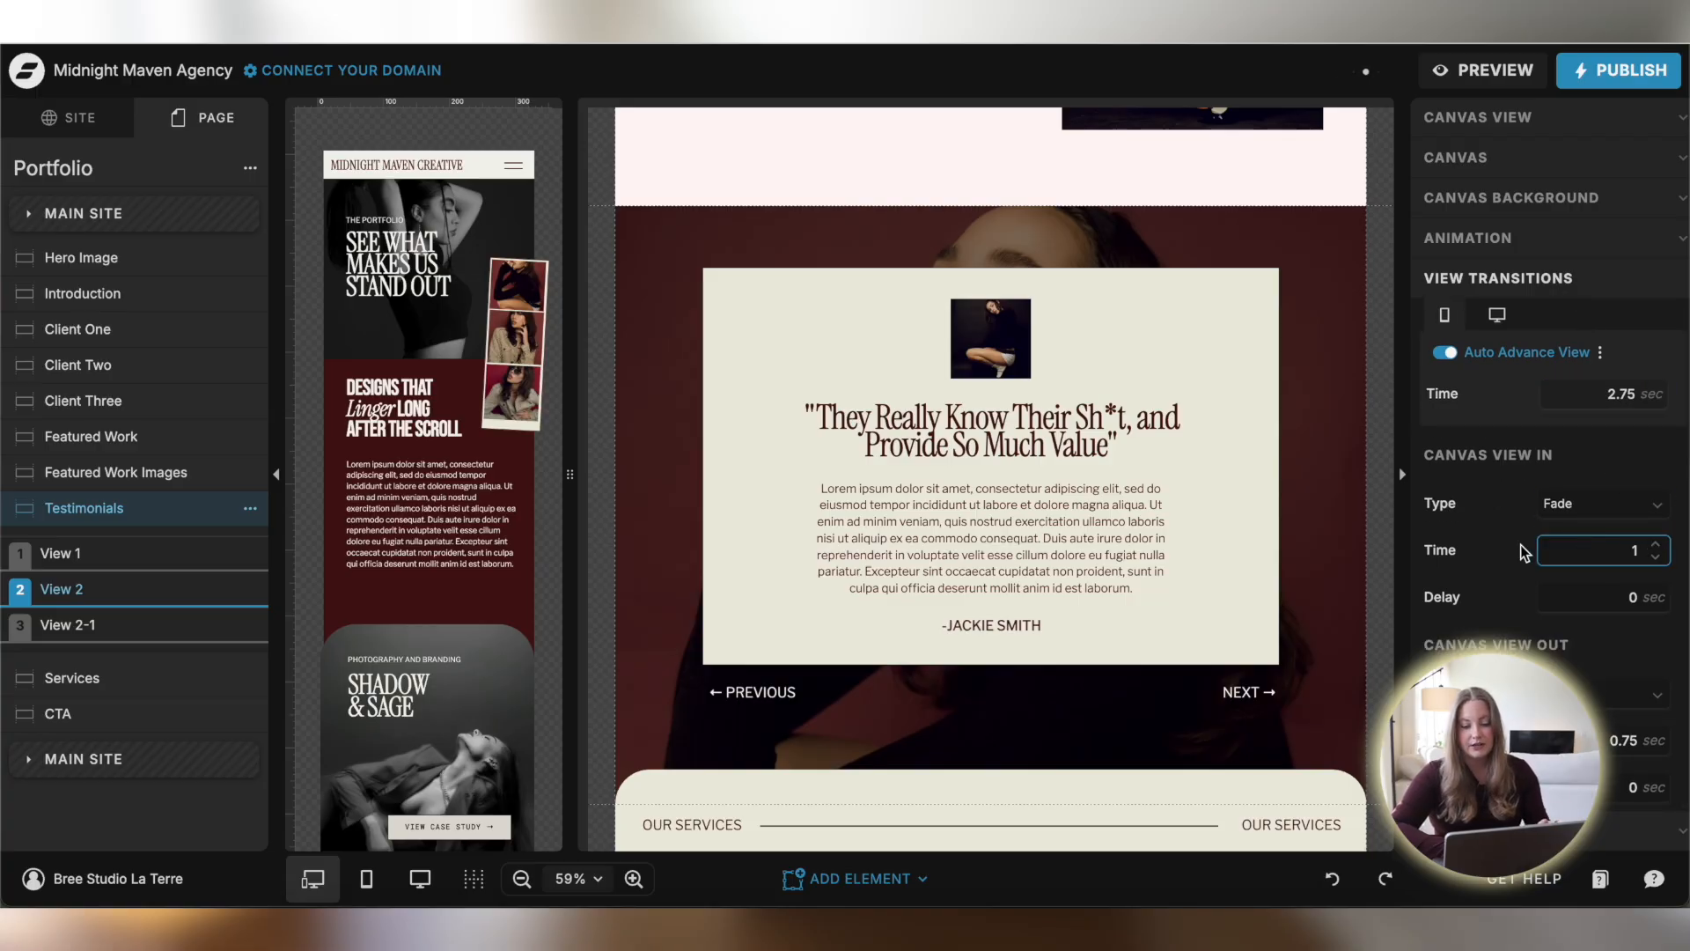
pyautogui.click(1613, 506)
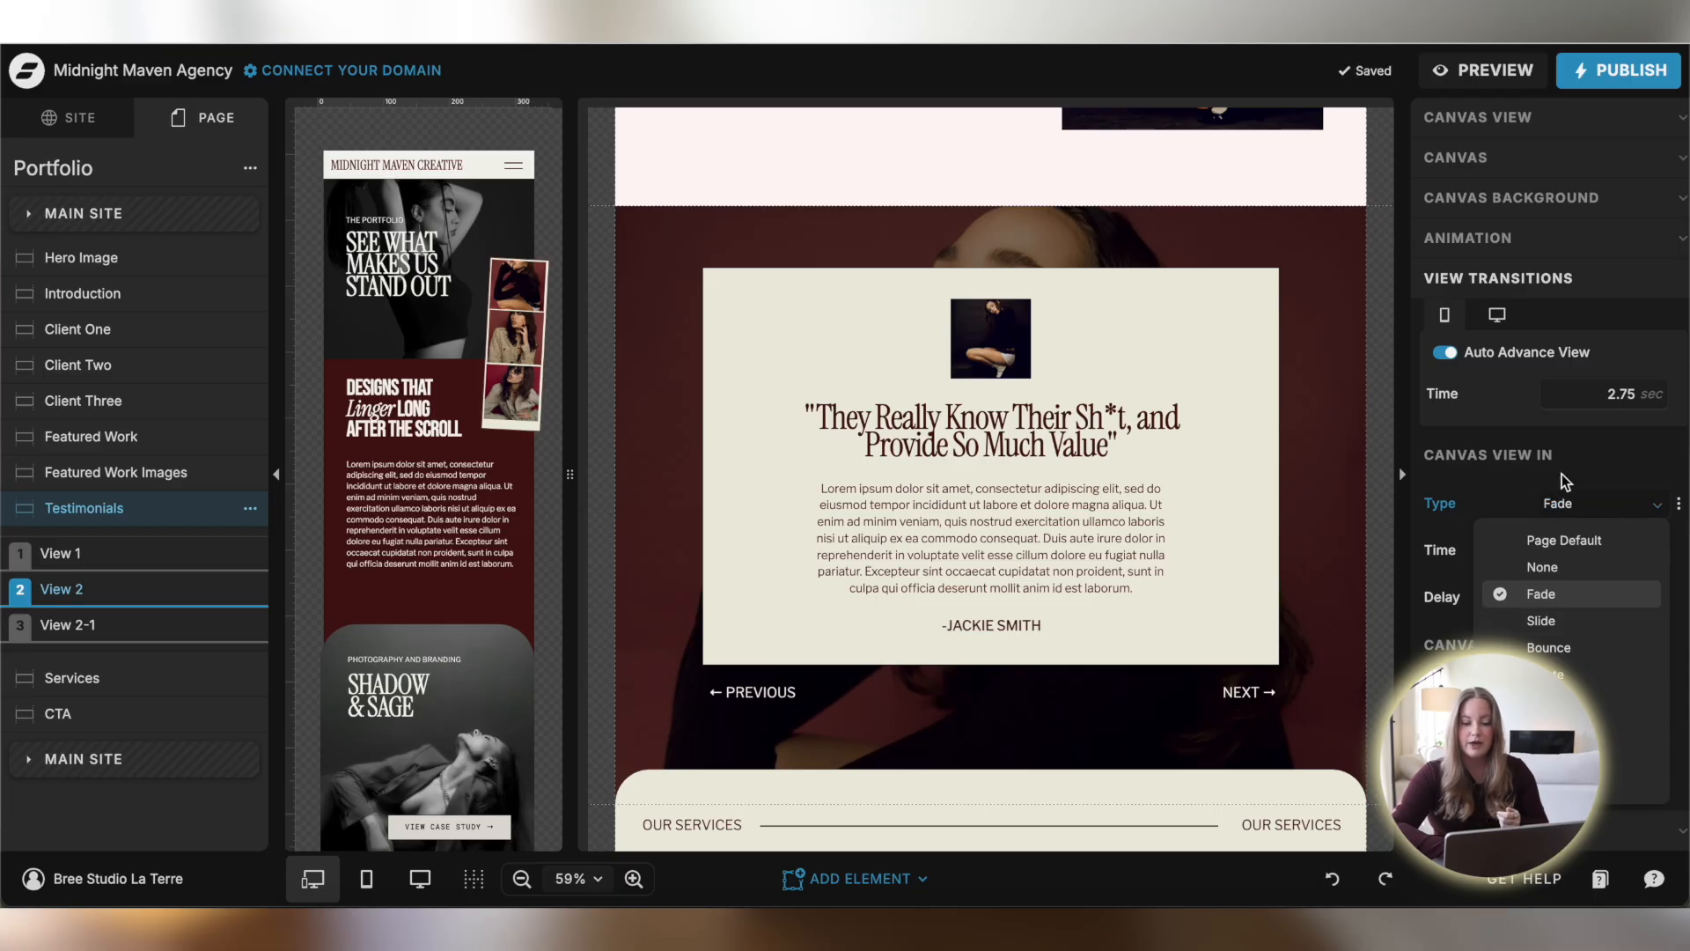
# Add a scroll action to the Testimonials canvas's View 2 and look at its trigger and action types, keeping Show Canvas
pyautogui.click(1600, 553)
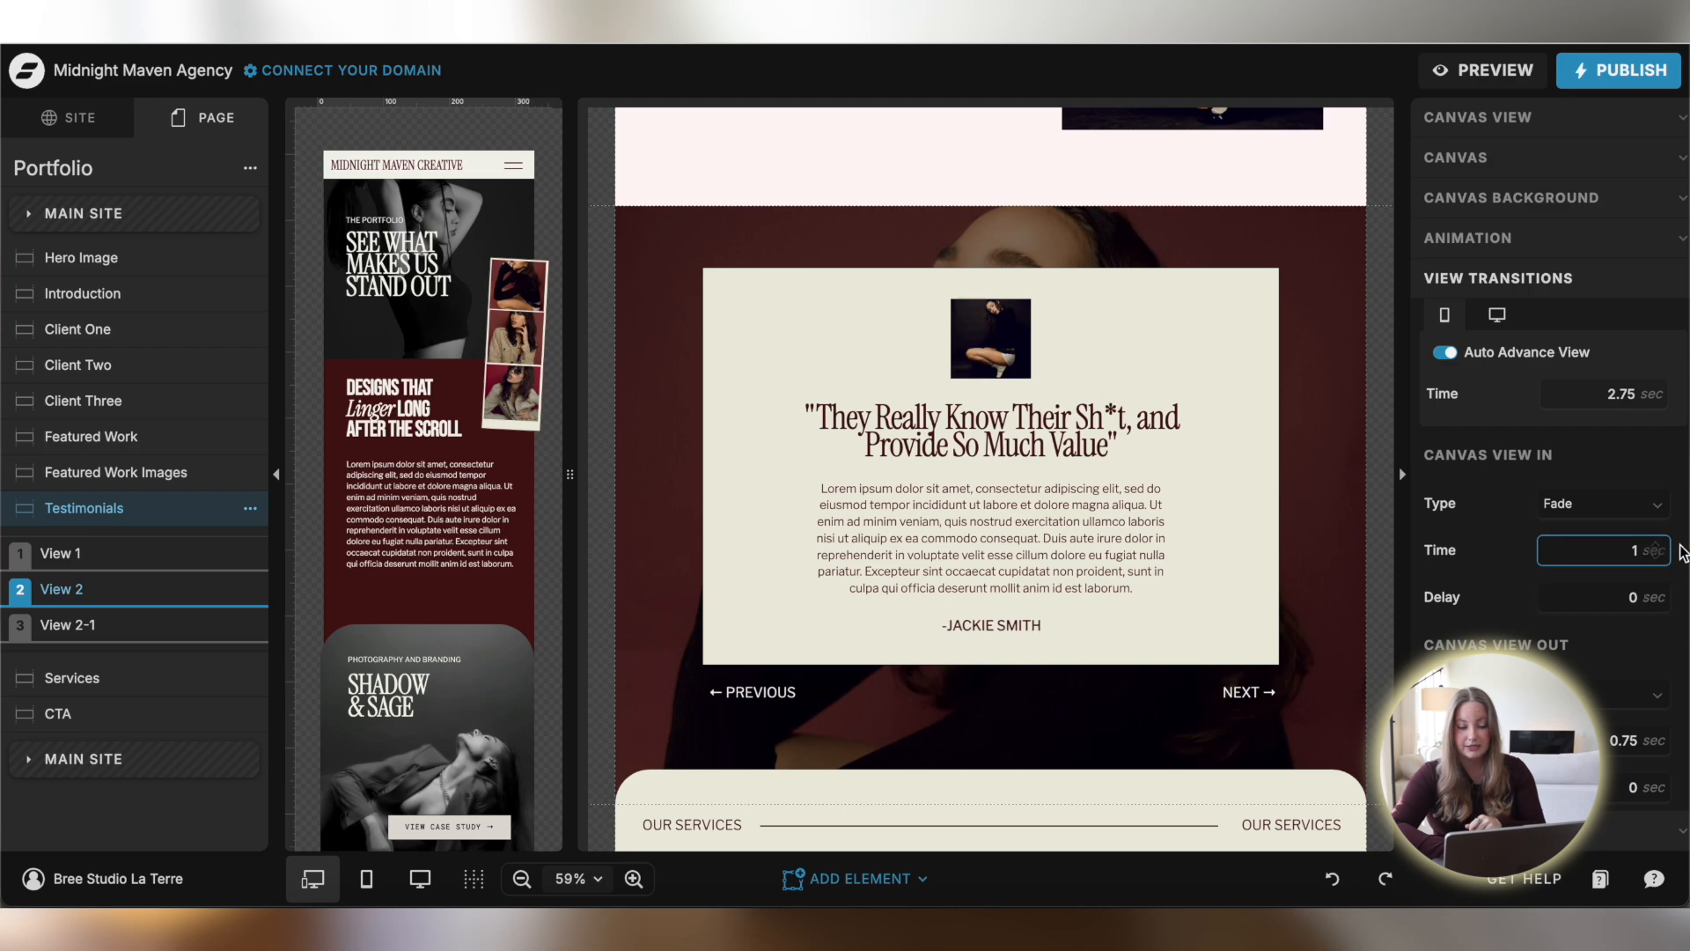
pyautogui.click(1496, 278)
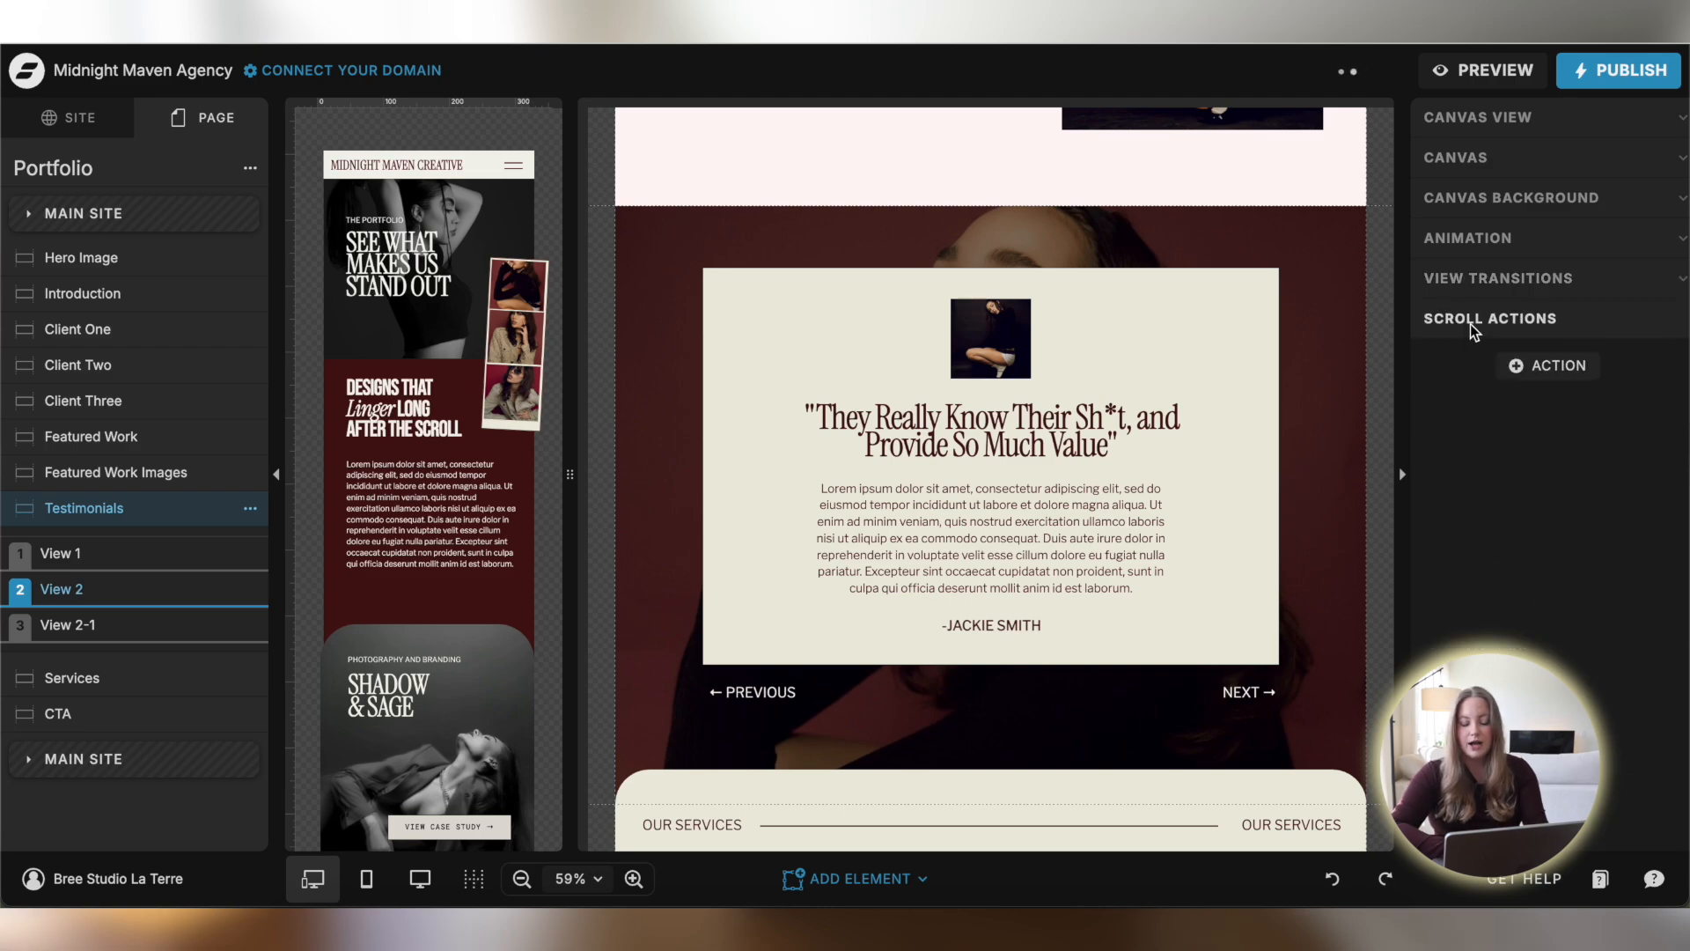
pyautogui.click(1531, 368)
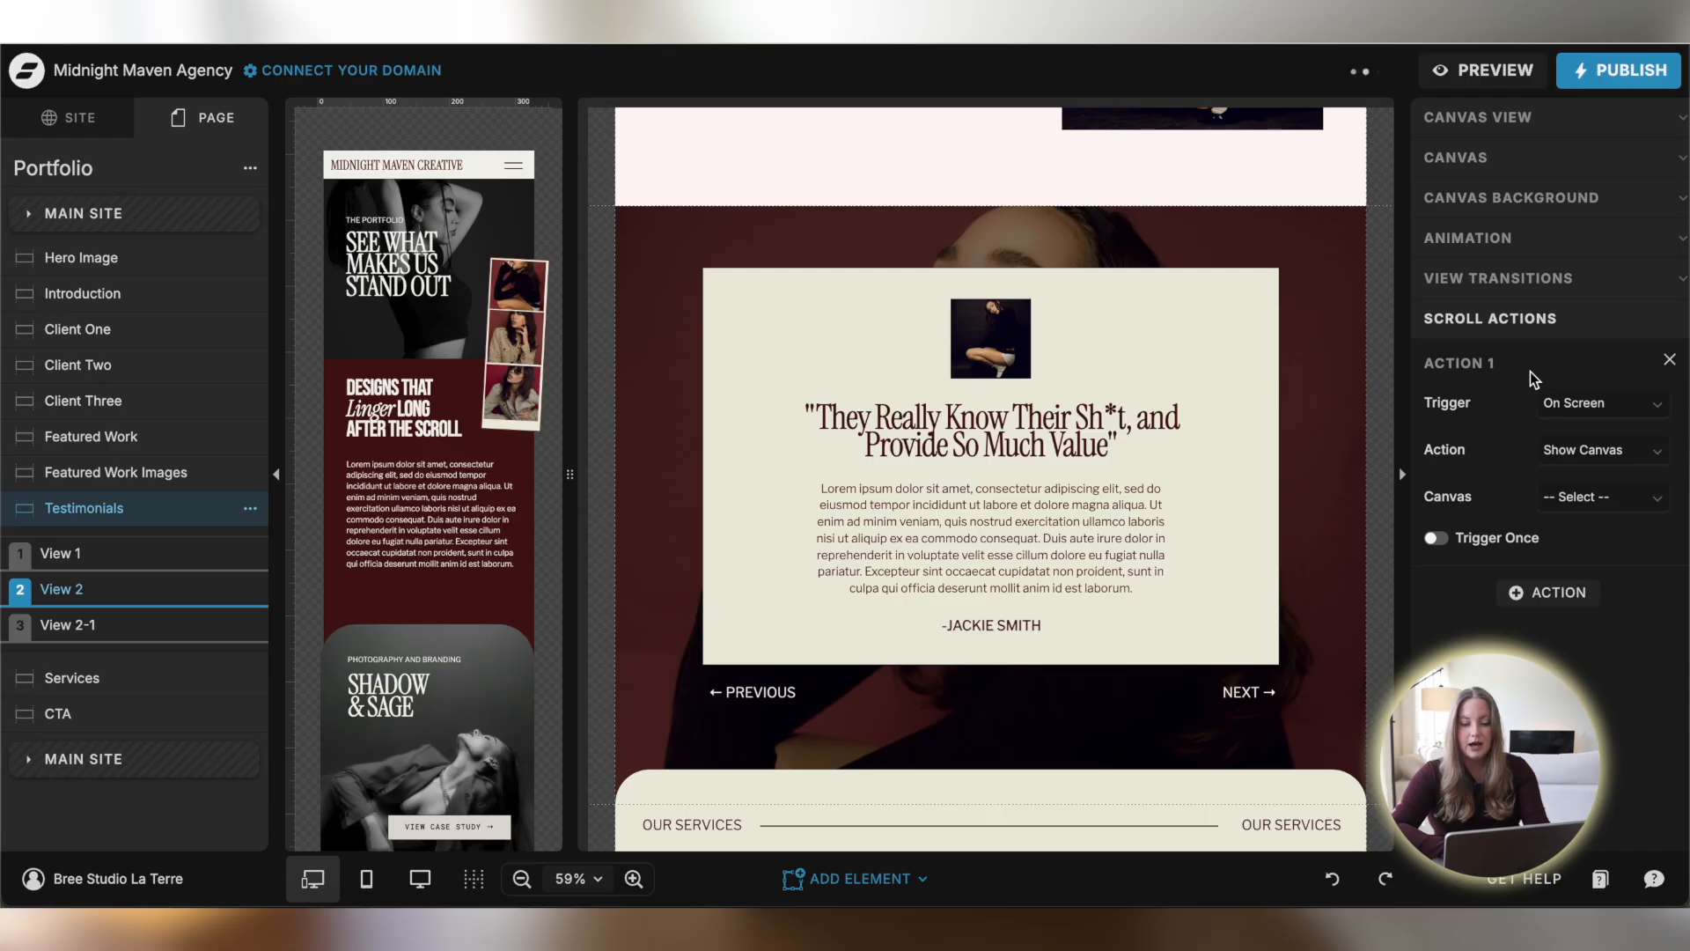
pyautogui.click(1623, 402)
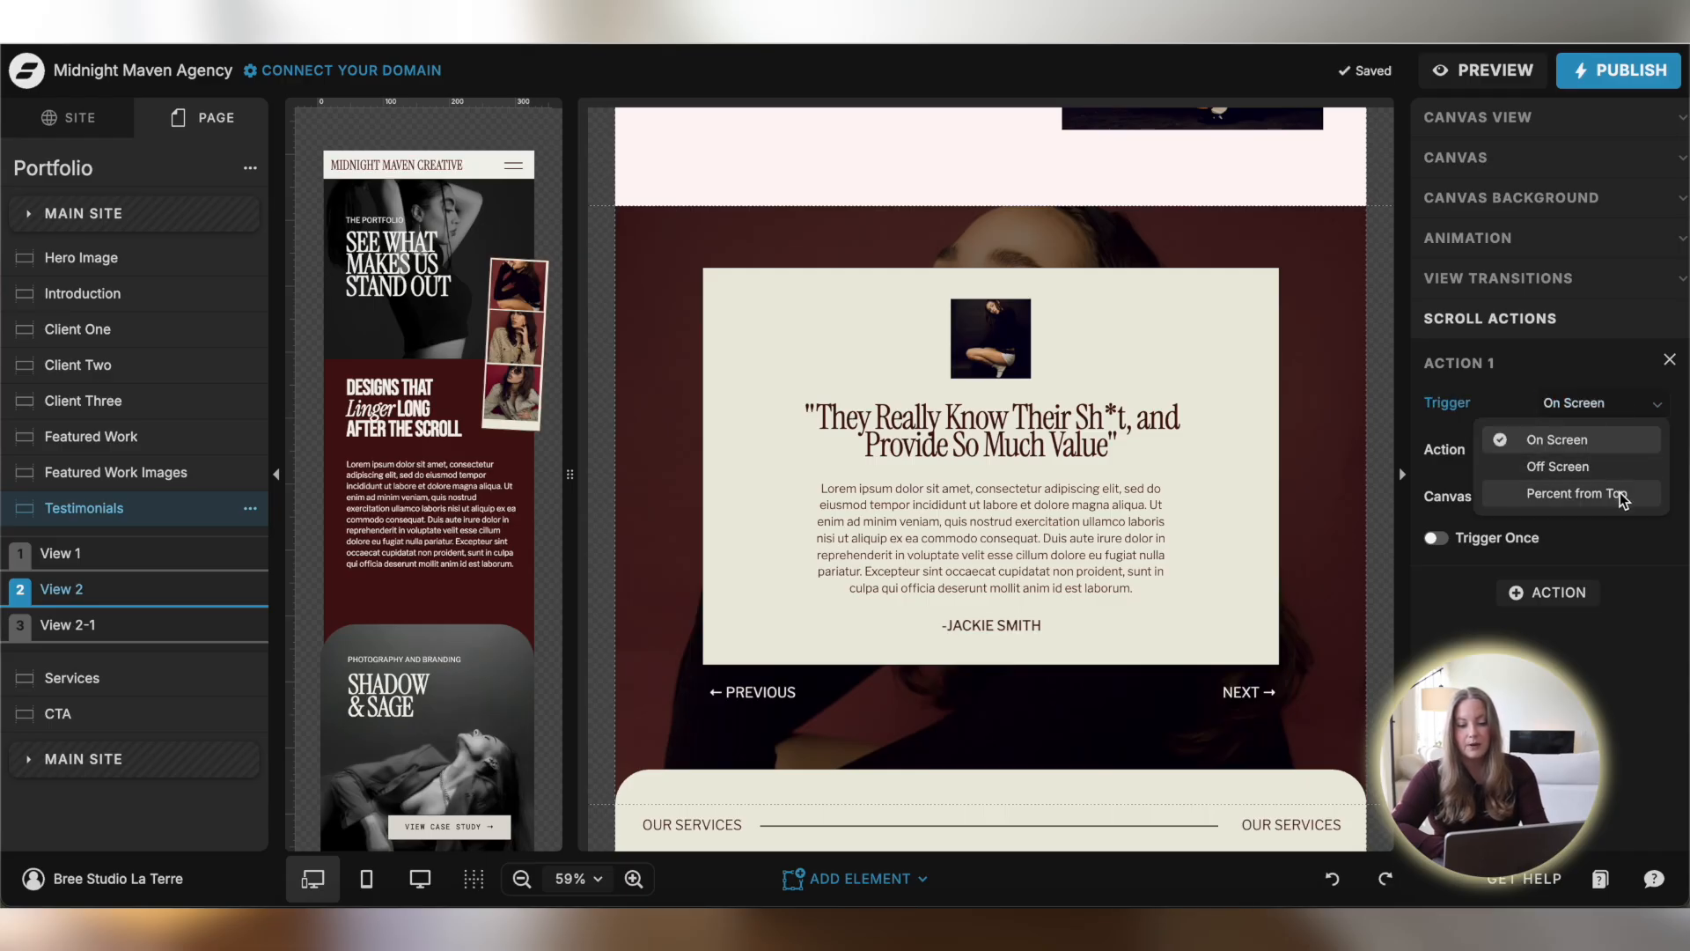
pyautogui.click(1421, 622)
pyautogui.click(1617, 453)
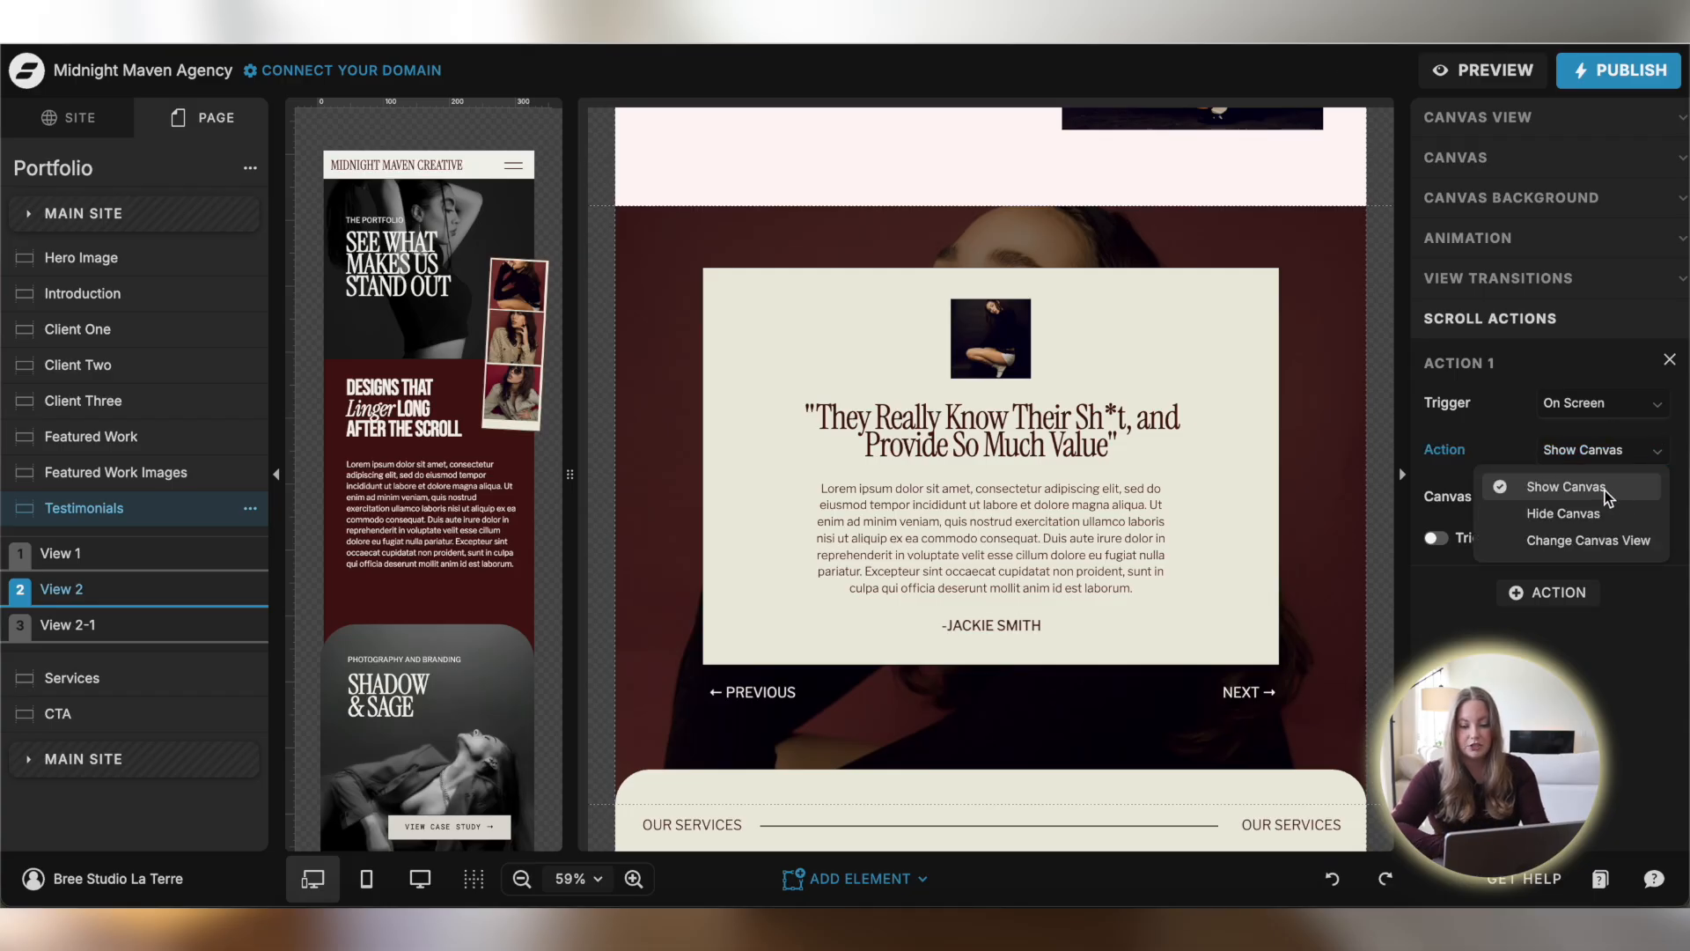
pyautogui.click(1604, 488)
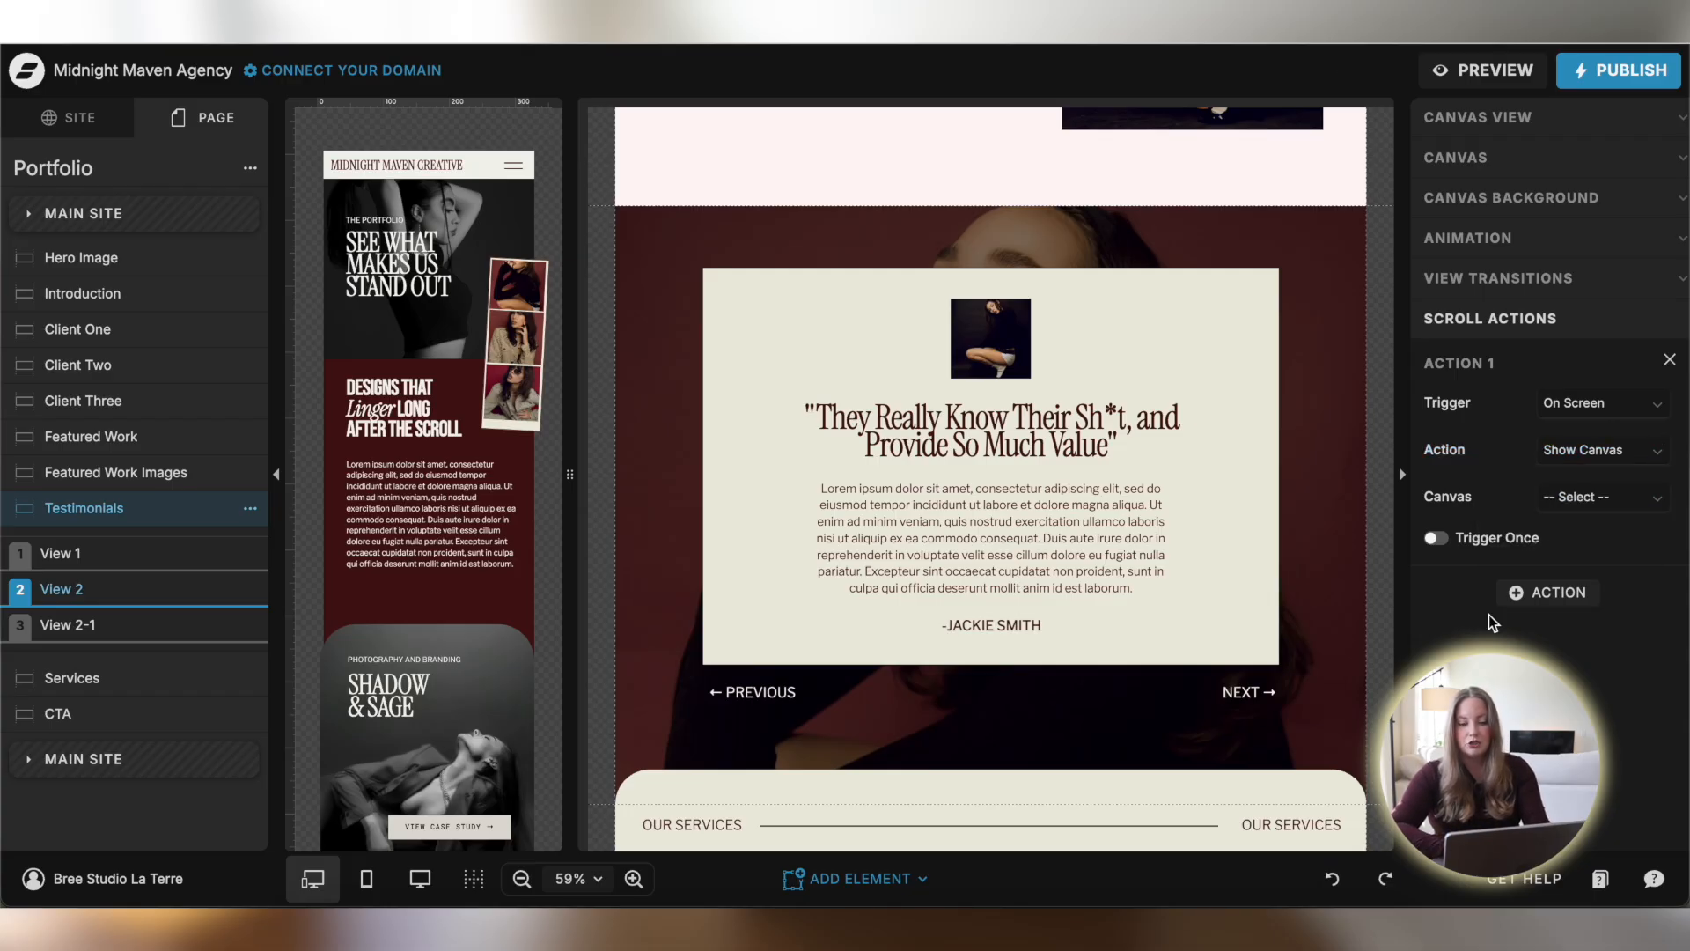
# Look at the scroll action's target canvas choices, add a second scroll action, and delete both actions
pyautogui.click(1613, 501)
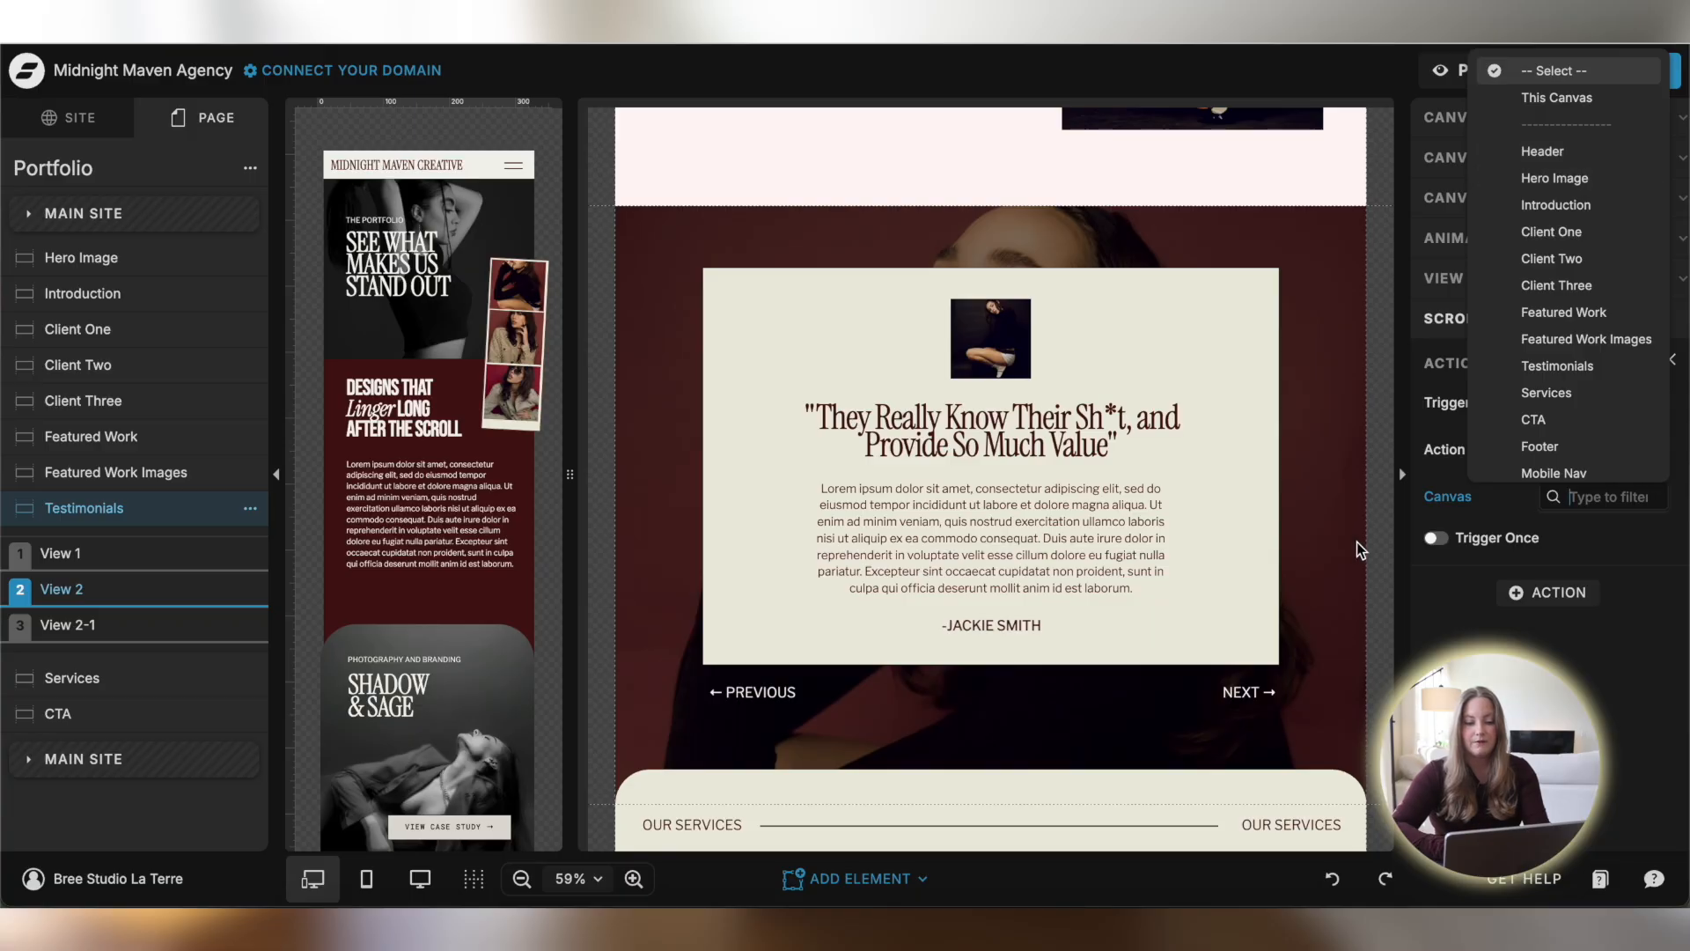
pyautogui.click(1493, 622)
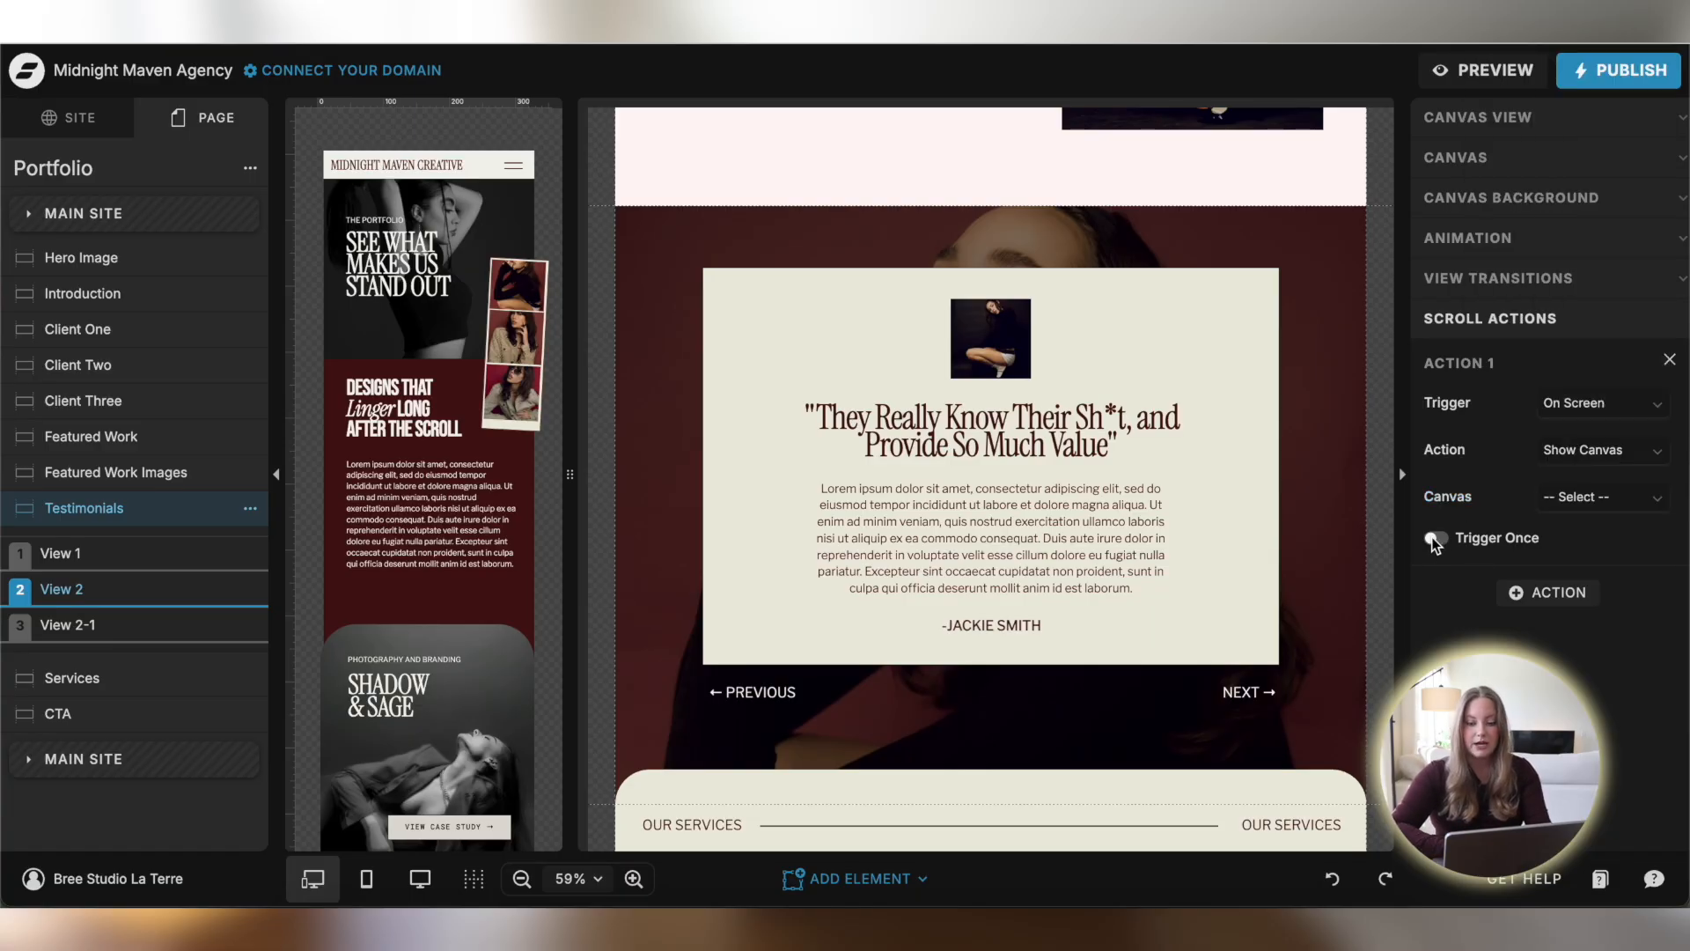
pyautogui.click(1548, 593)
pyautogui.click(1668, 595)
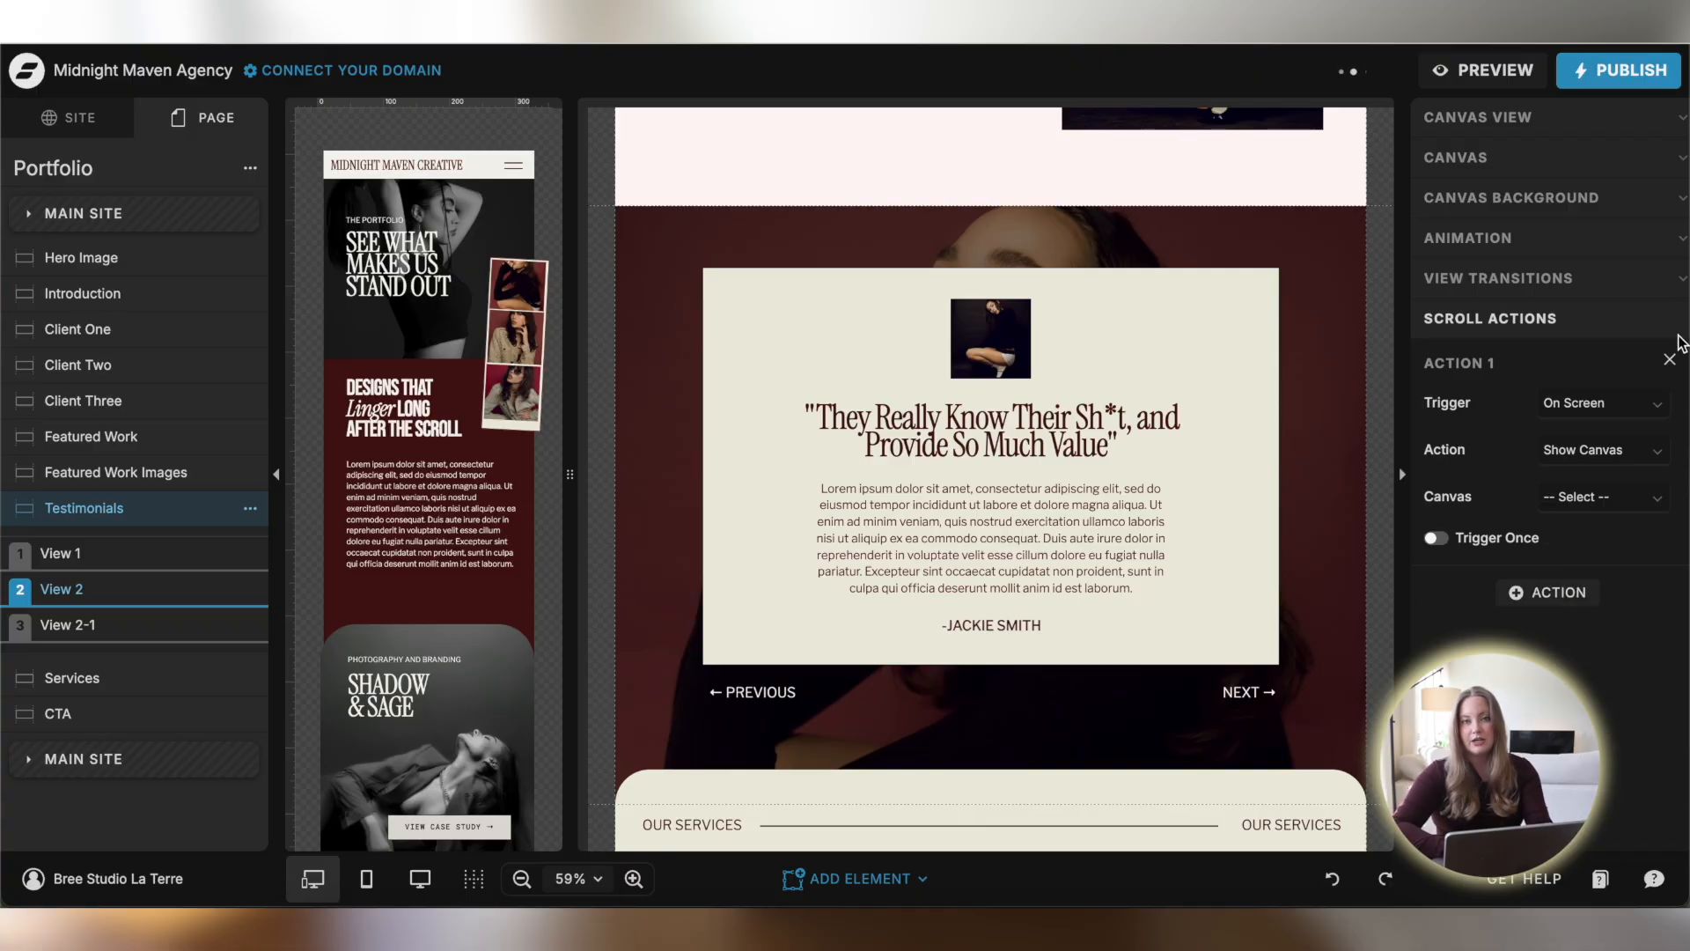
pyautogui.click(1670, 361)
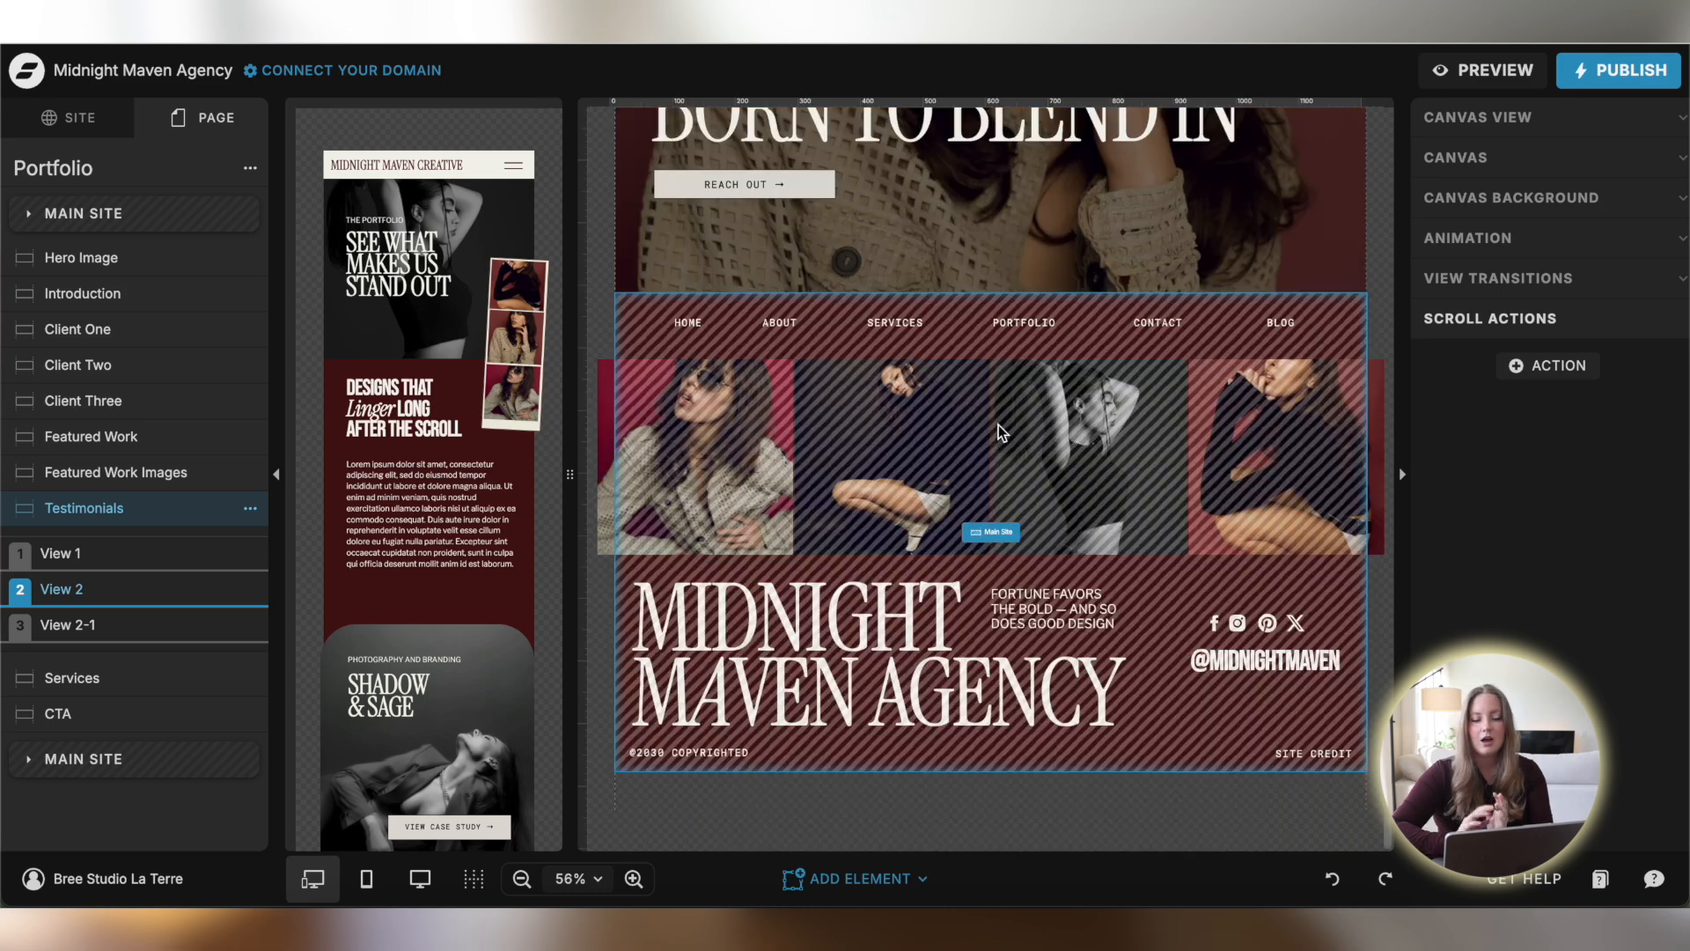
# View the Portfolio page in the mobile-only and desktop-only layouts, and zoom the desktop layout out and in
pyautogui.scroll(9, 998, 432)
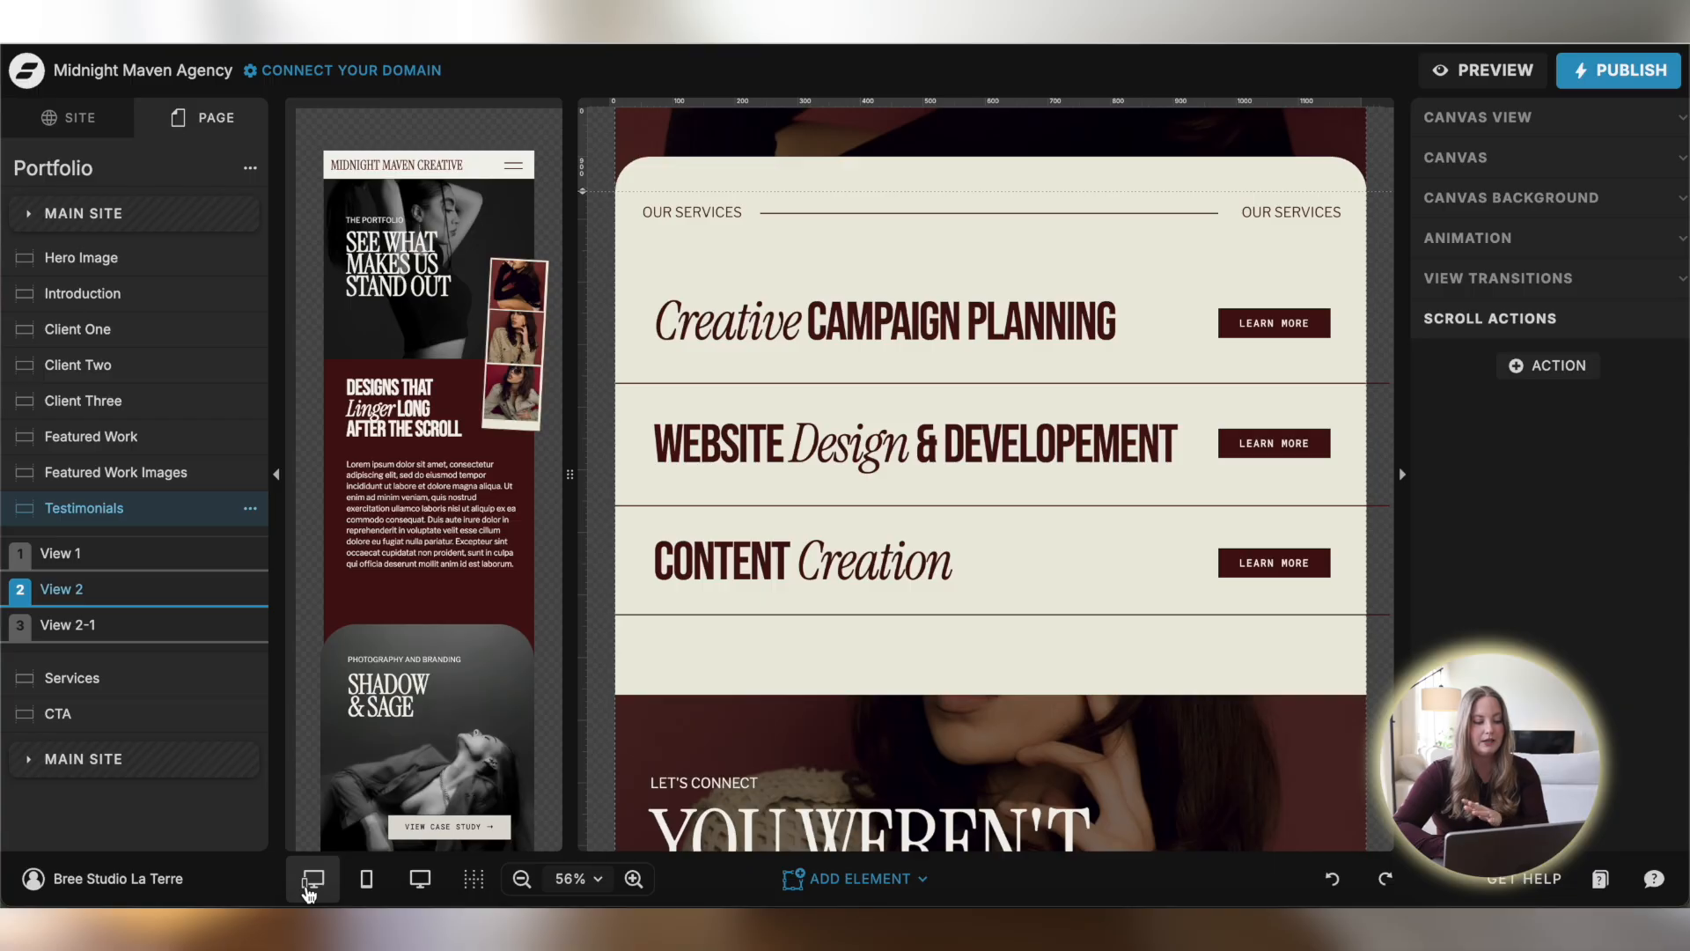
pyautogui.click(366, 880)
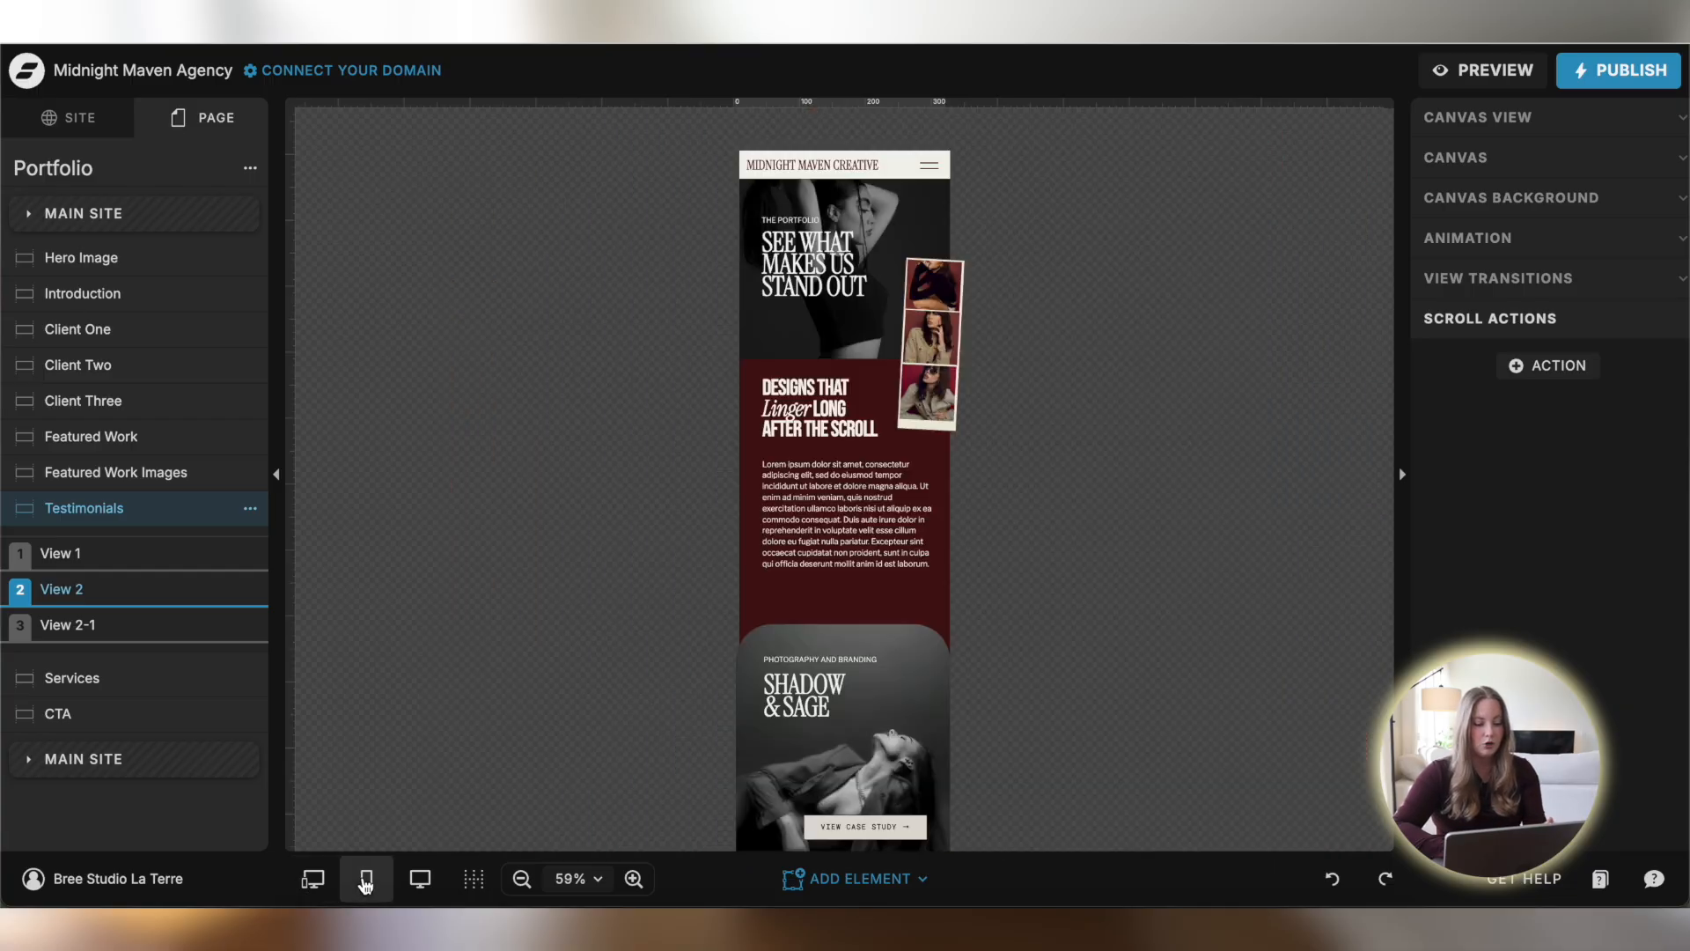
pyautogui.click(420, 878)
pyautogui.click(522, 878)
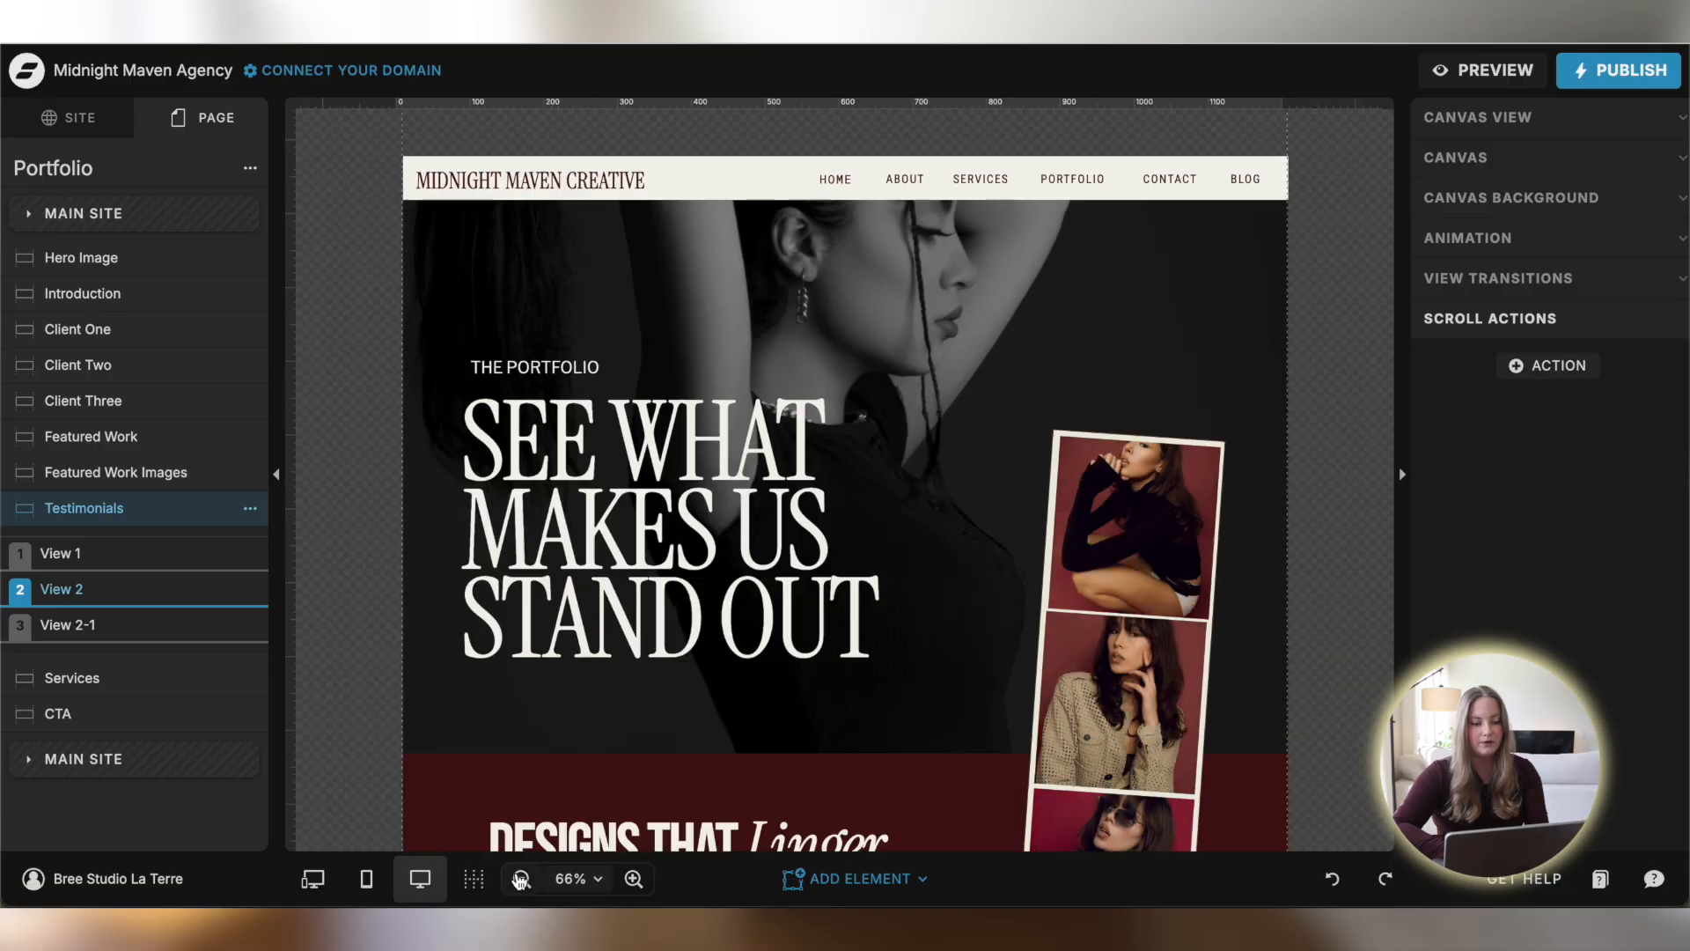
pyautogui.click(522, 878)
pyautogui.click(633, 878)
pyautogui.click(633, 878)
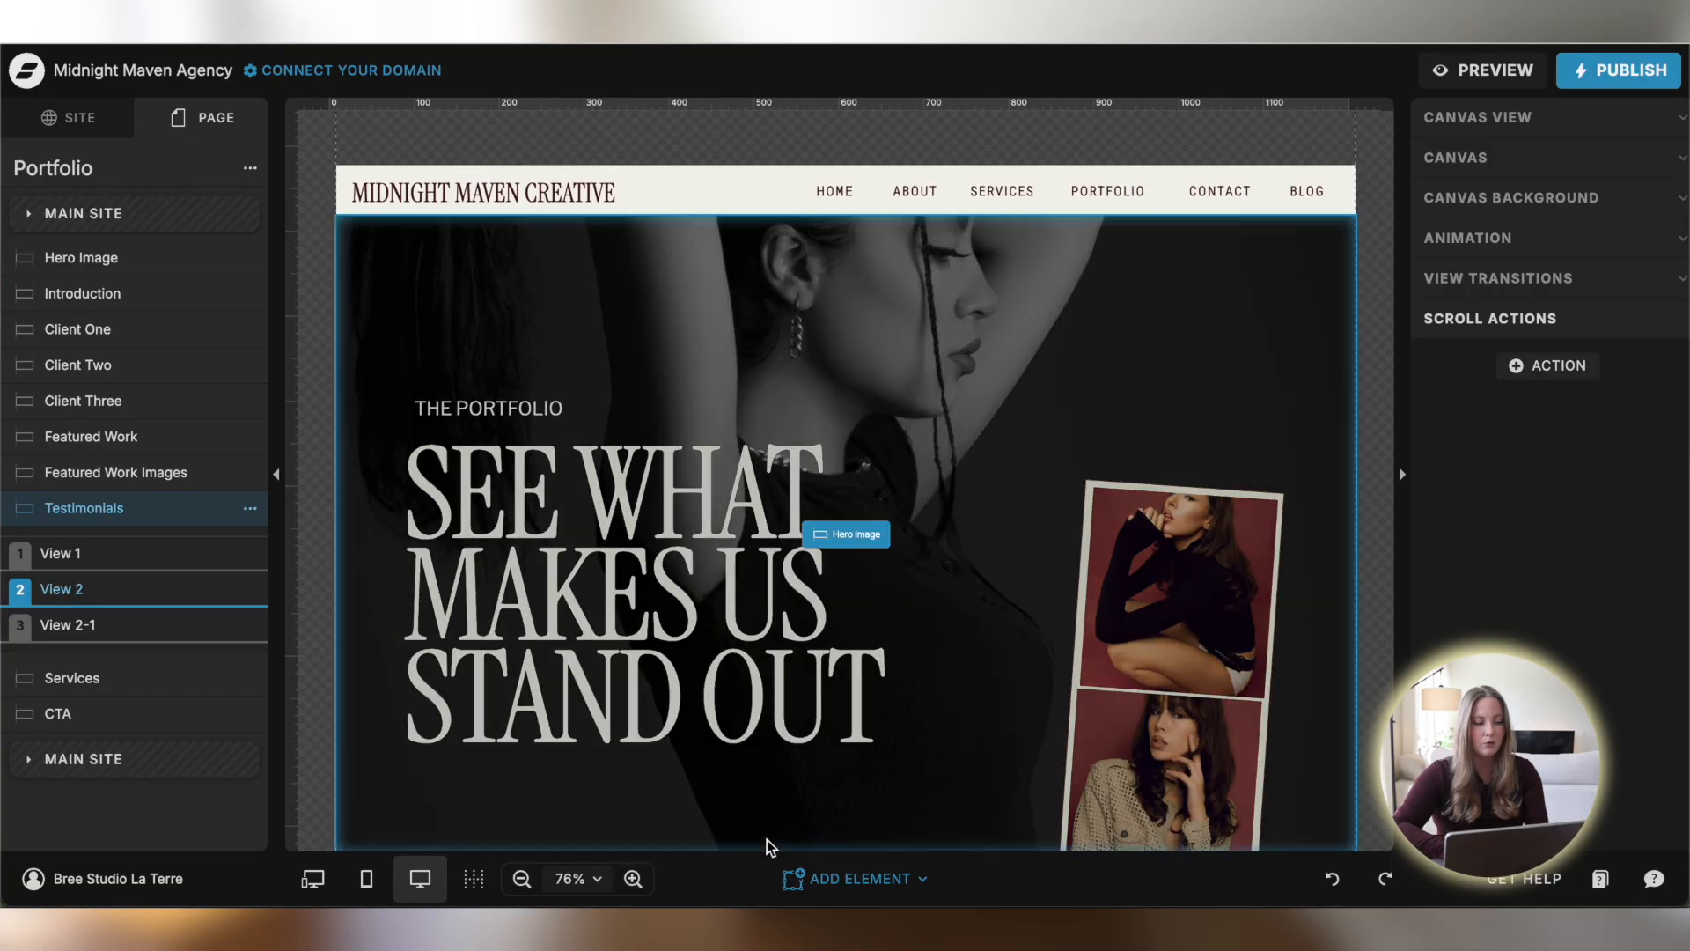
# Return to the side-by-side layout and zoom the mobile version in and back out
pyautogui.click(313, 878)
pyautogui.click(633, 878)
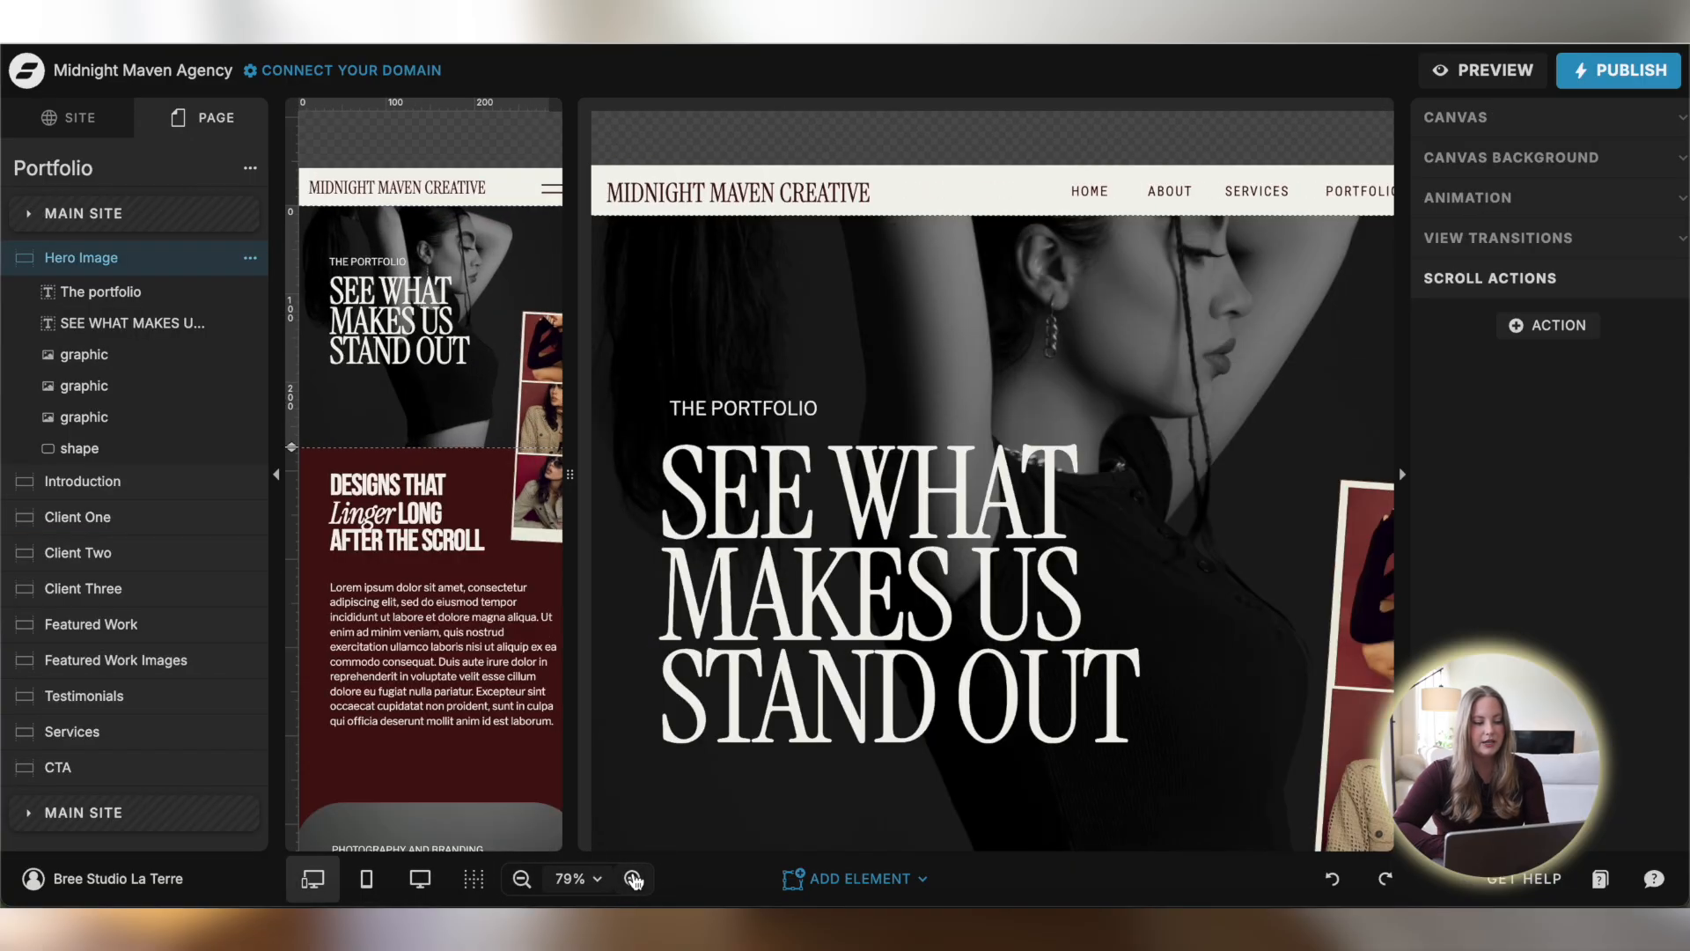
pyautogui.click(633, 878)
pyautogui.click(633, 878)
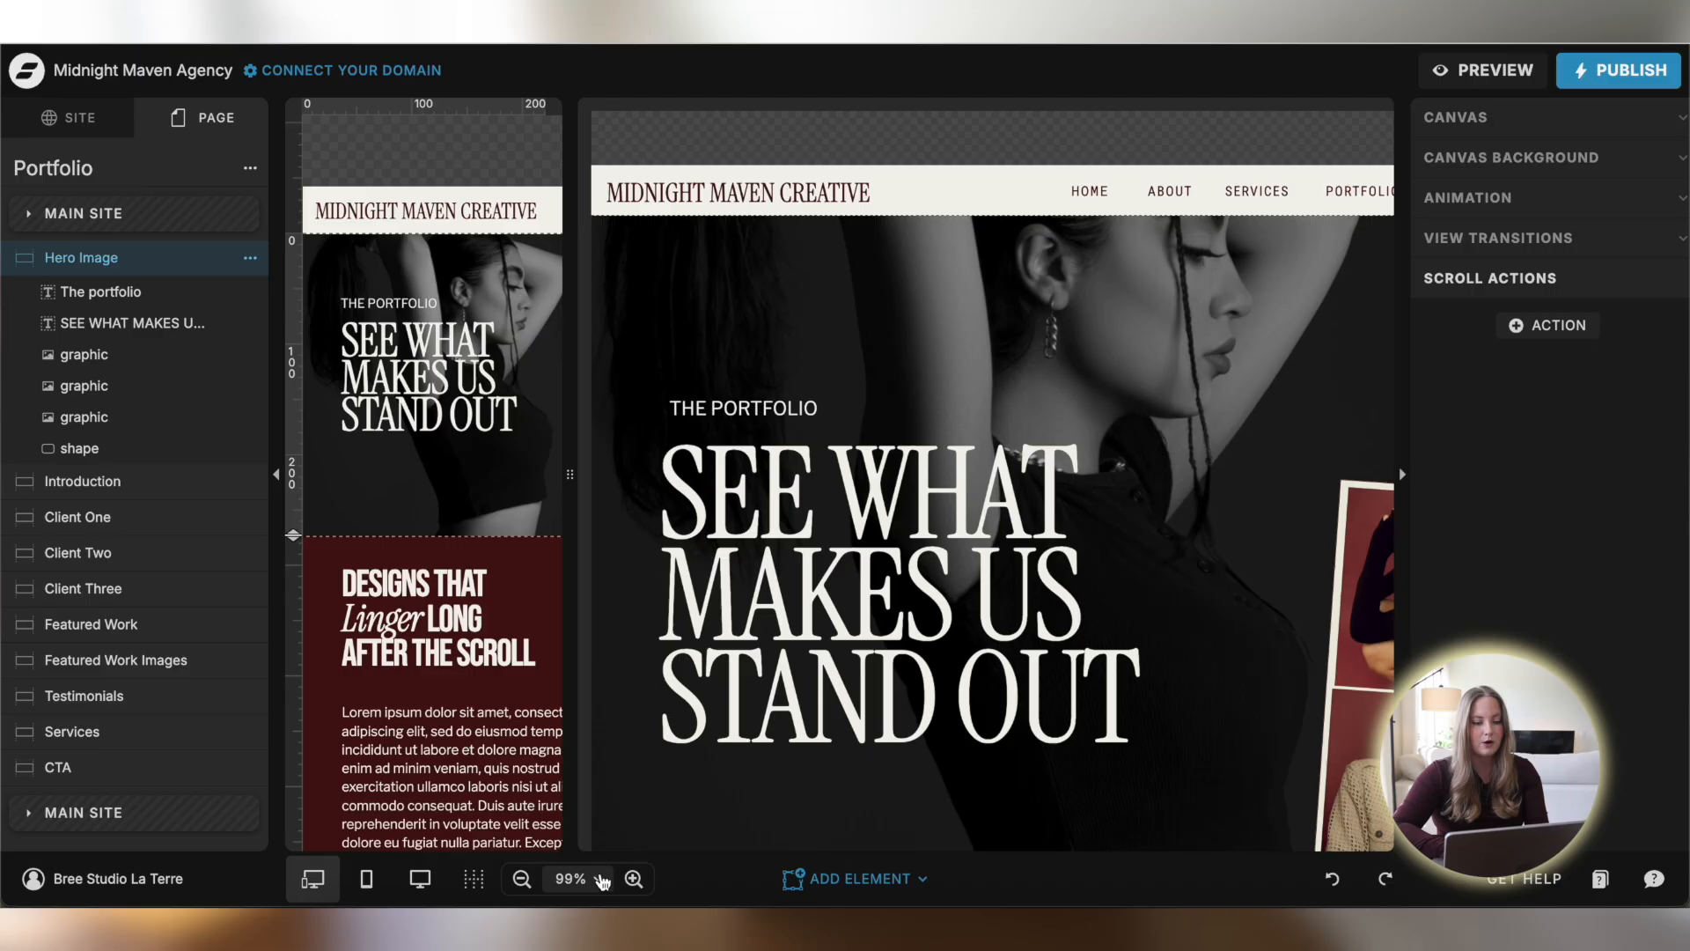
pyautogui.click(522, 878)
pyautogui.click(522, 878)
pyautogui.click(522, 878)
# Zoom the desktop version in, and zoom it out to 46%
pyautogui.click(633, 879)
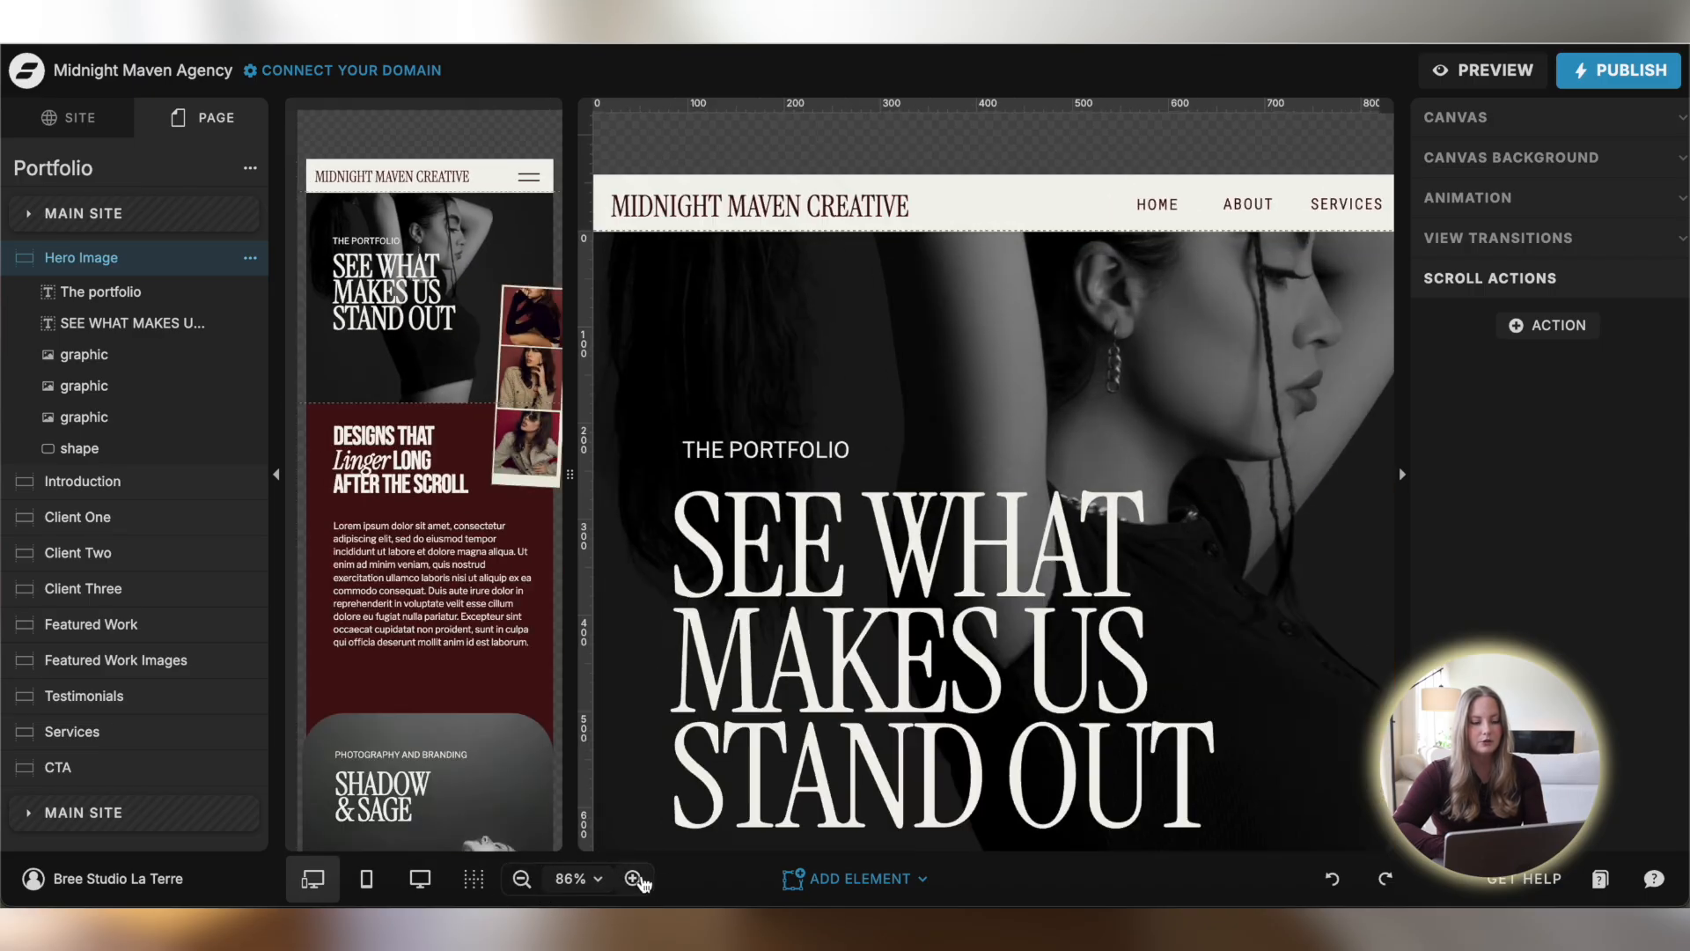
pyautogui.click(633, 878)
pyautogui.click(522, 878)
pyautogui.click(522, 878)
pyautogui.click(521, 879)
pyautogui.click(522, 879)
pyautogui.click(522, 878)
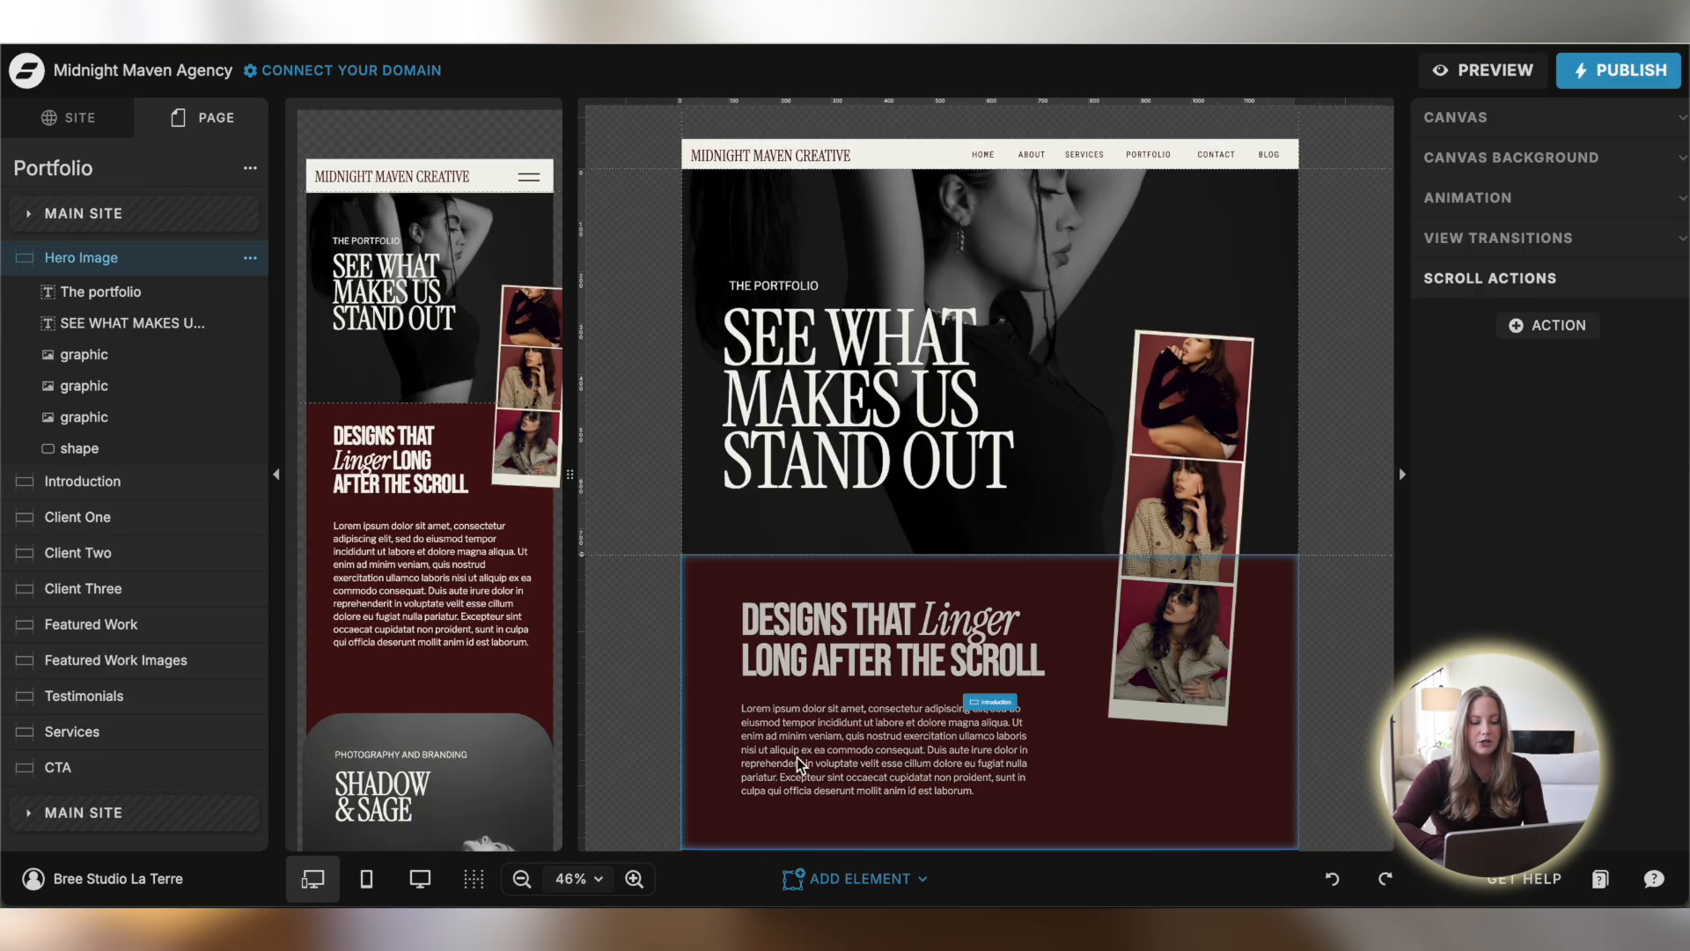
# Look at the text, element and media types that can be added to the page
pyautogui.click(880, 878)
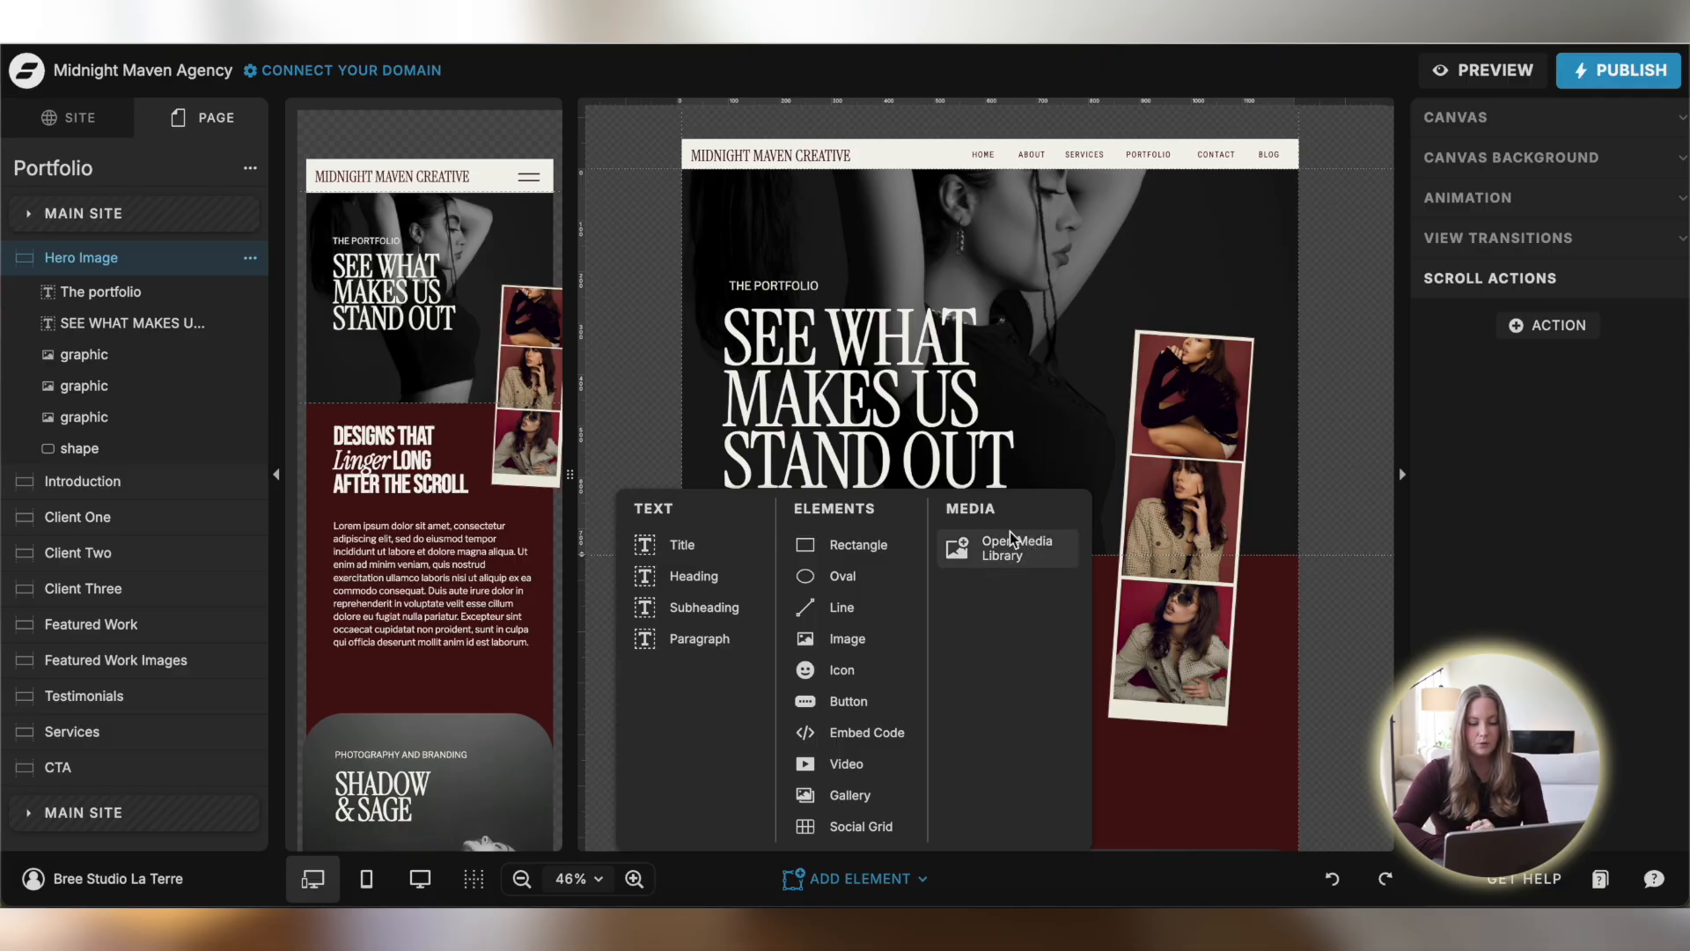
pyautogui.click(1066, 314)
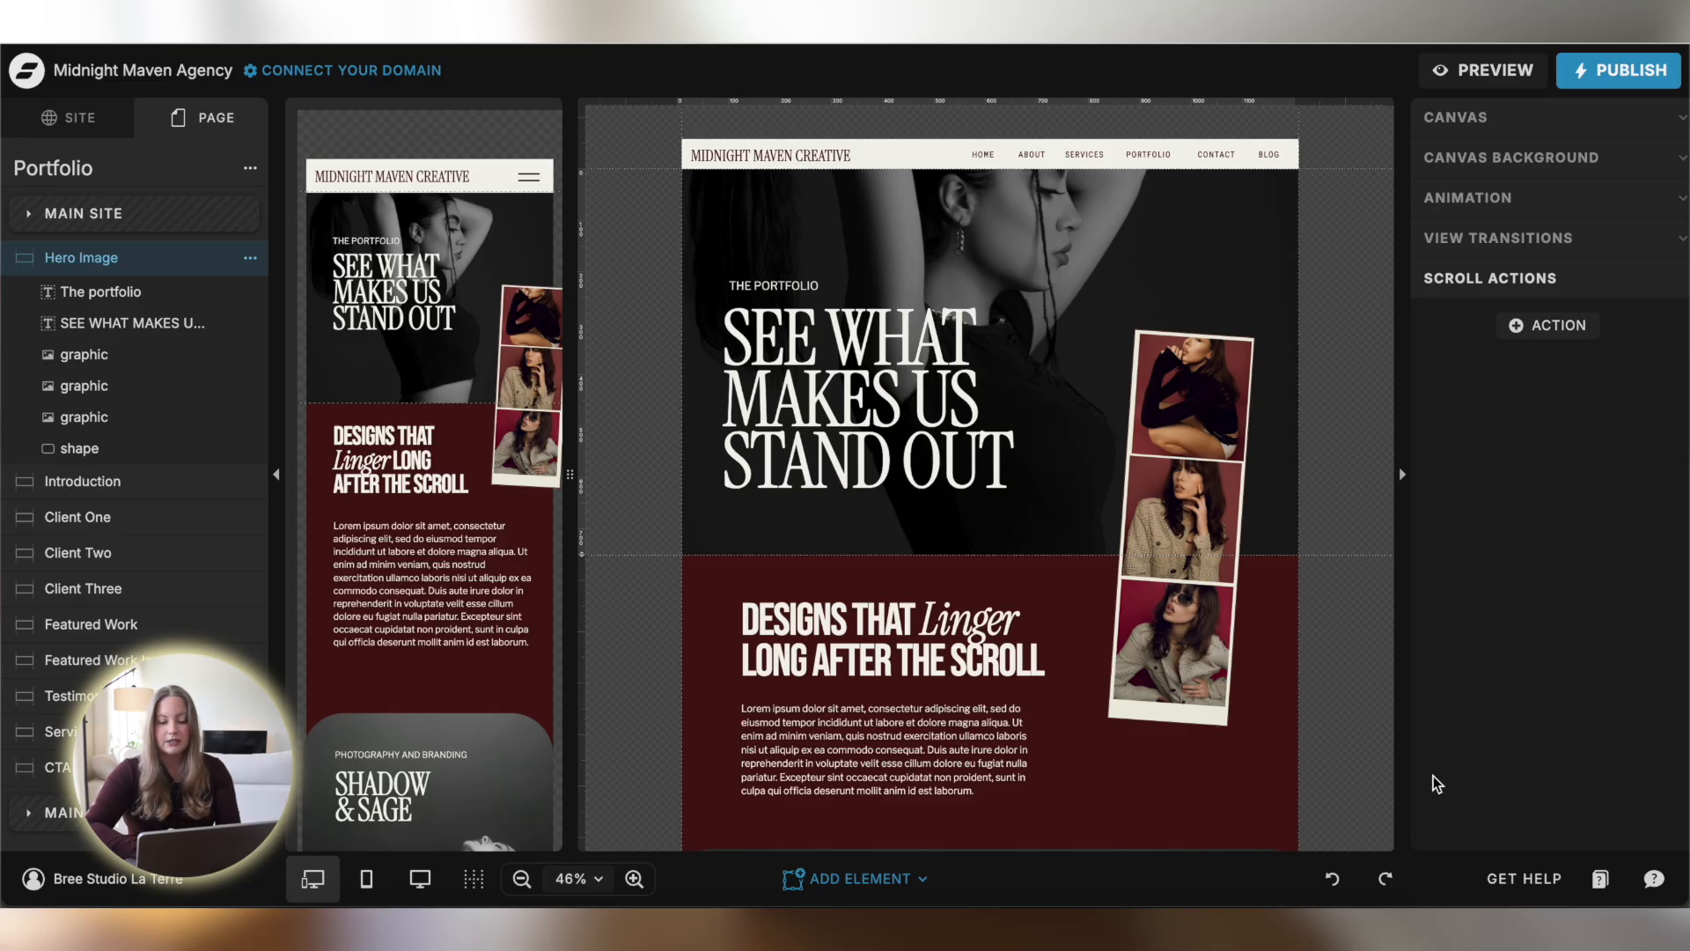
# Browse the Showit help center's popular articles and topic categories, return to the editor, and open the help chat
pyautogui.click(1601, 879)
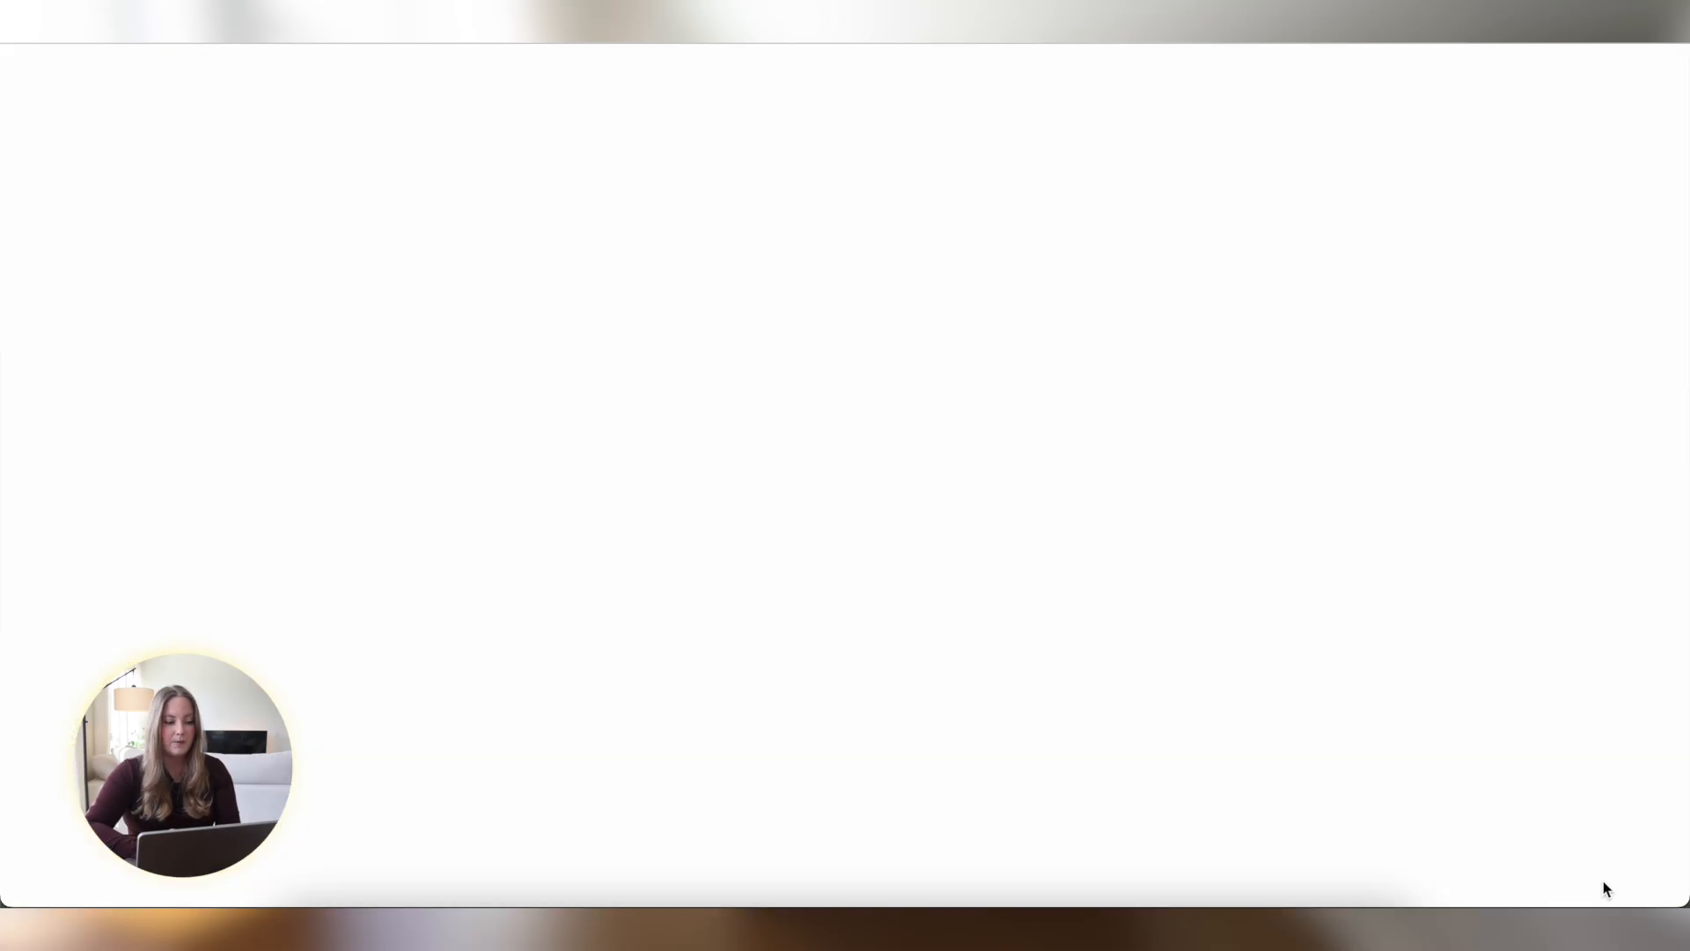
pyautogui.scroll(-7, 283, 475)
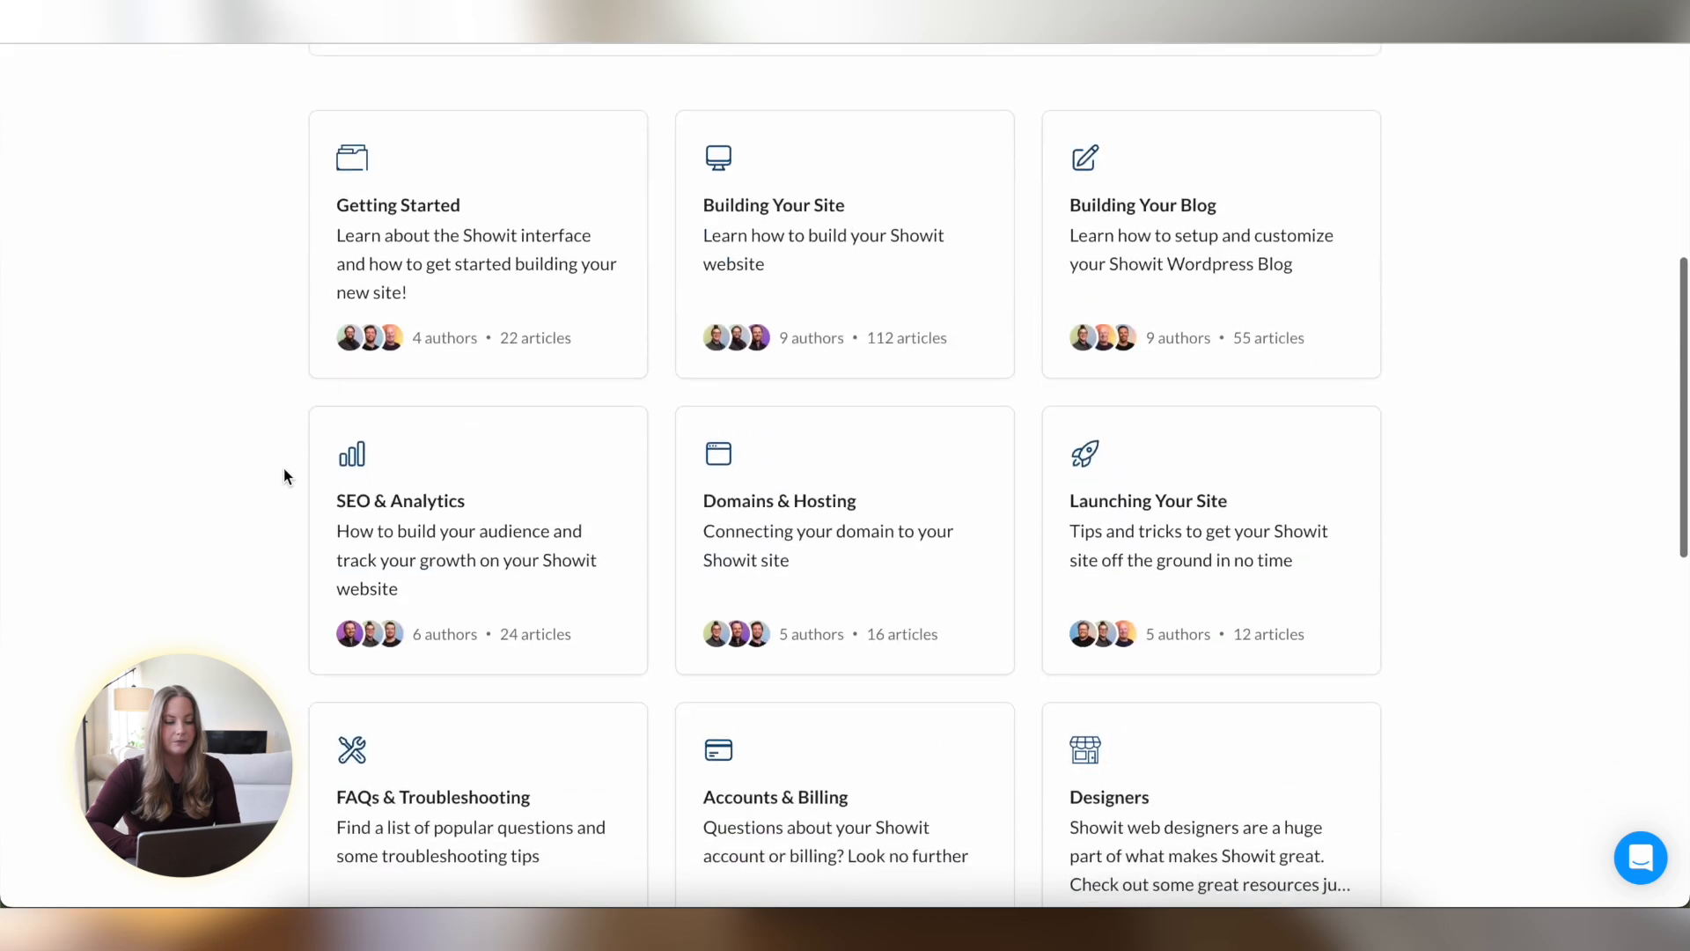
pyautogui.scroll(-10, 773, 388)
pyautogui.scroll(15, 83, 434)
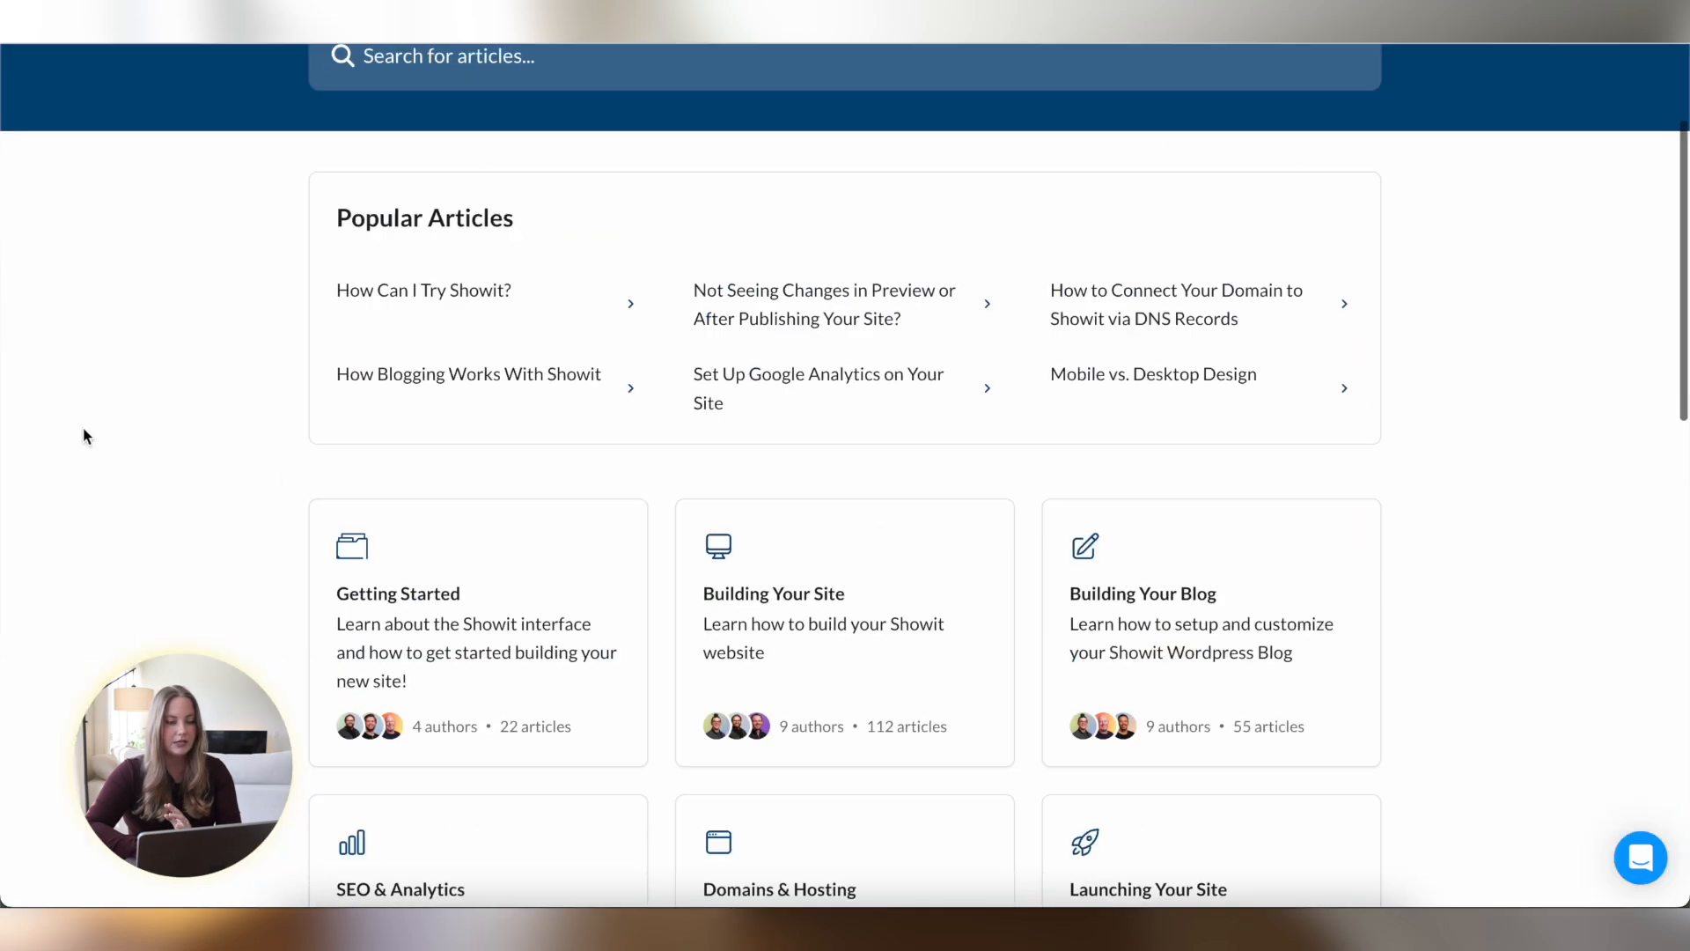
pyautogui.scroll(-6, 82, 434)
pyautogui.scroll(-5, 82, 435)
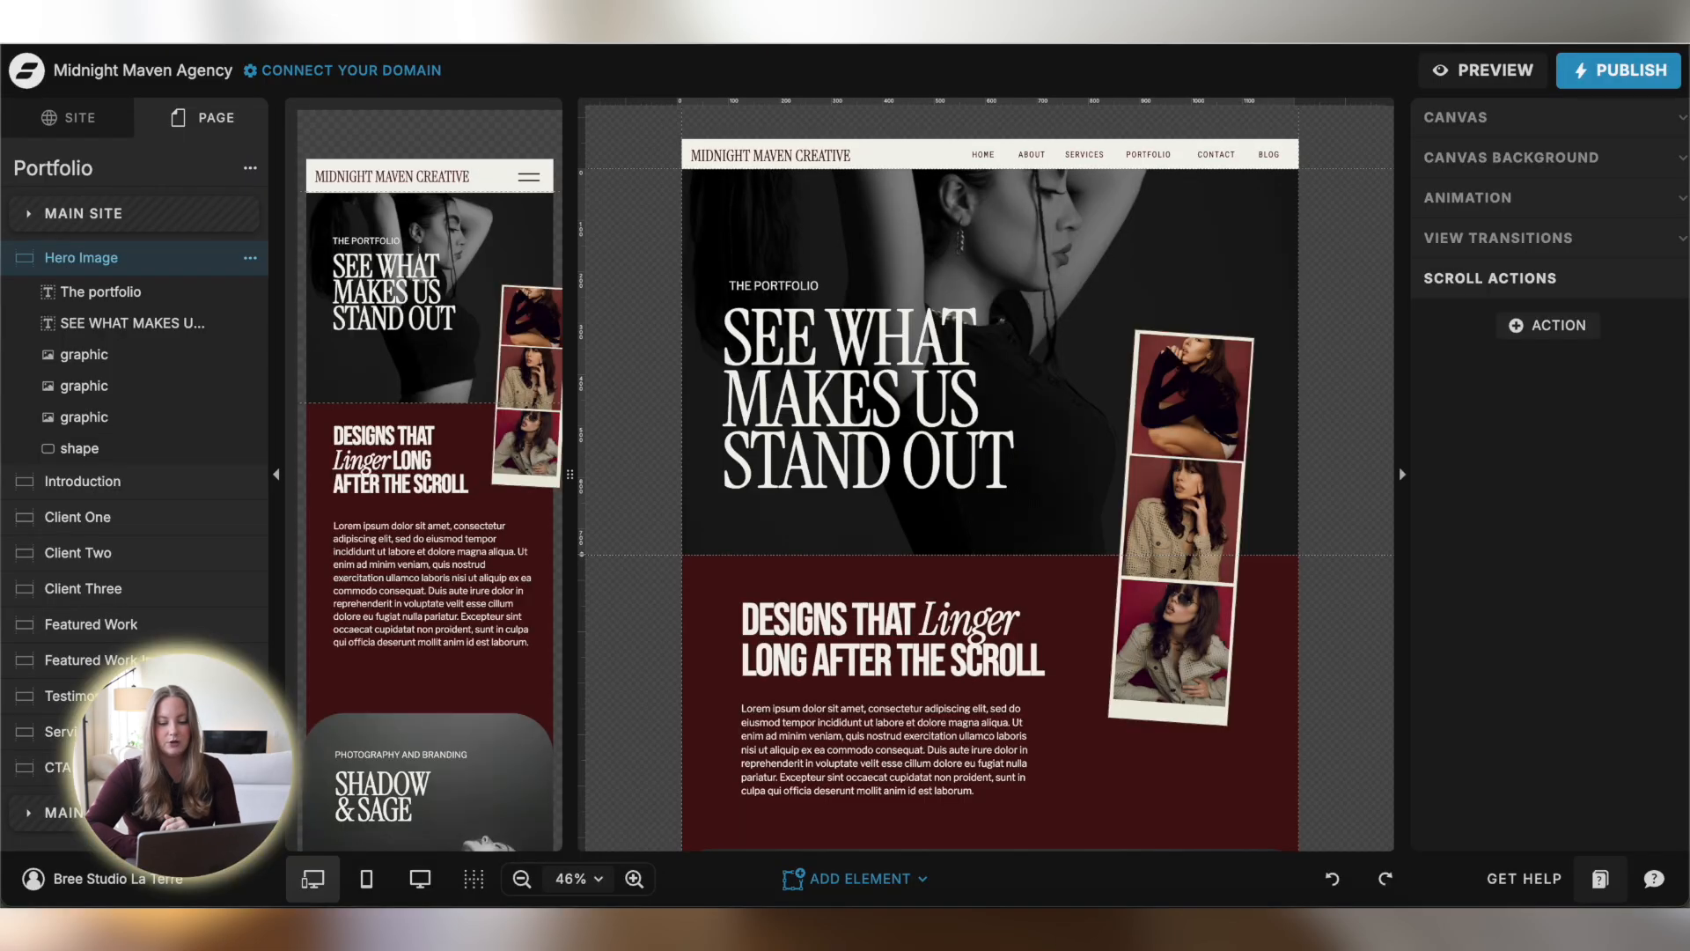
pyautogui.click(1654, 879)
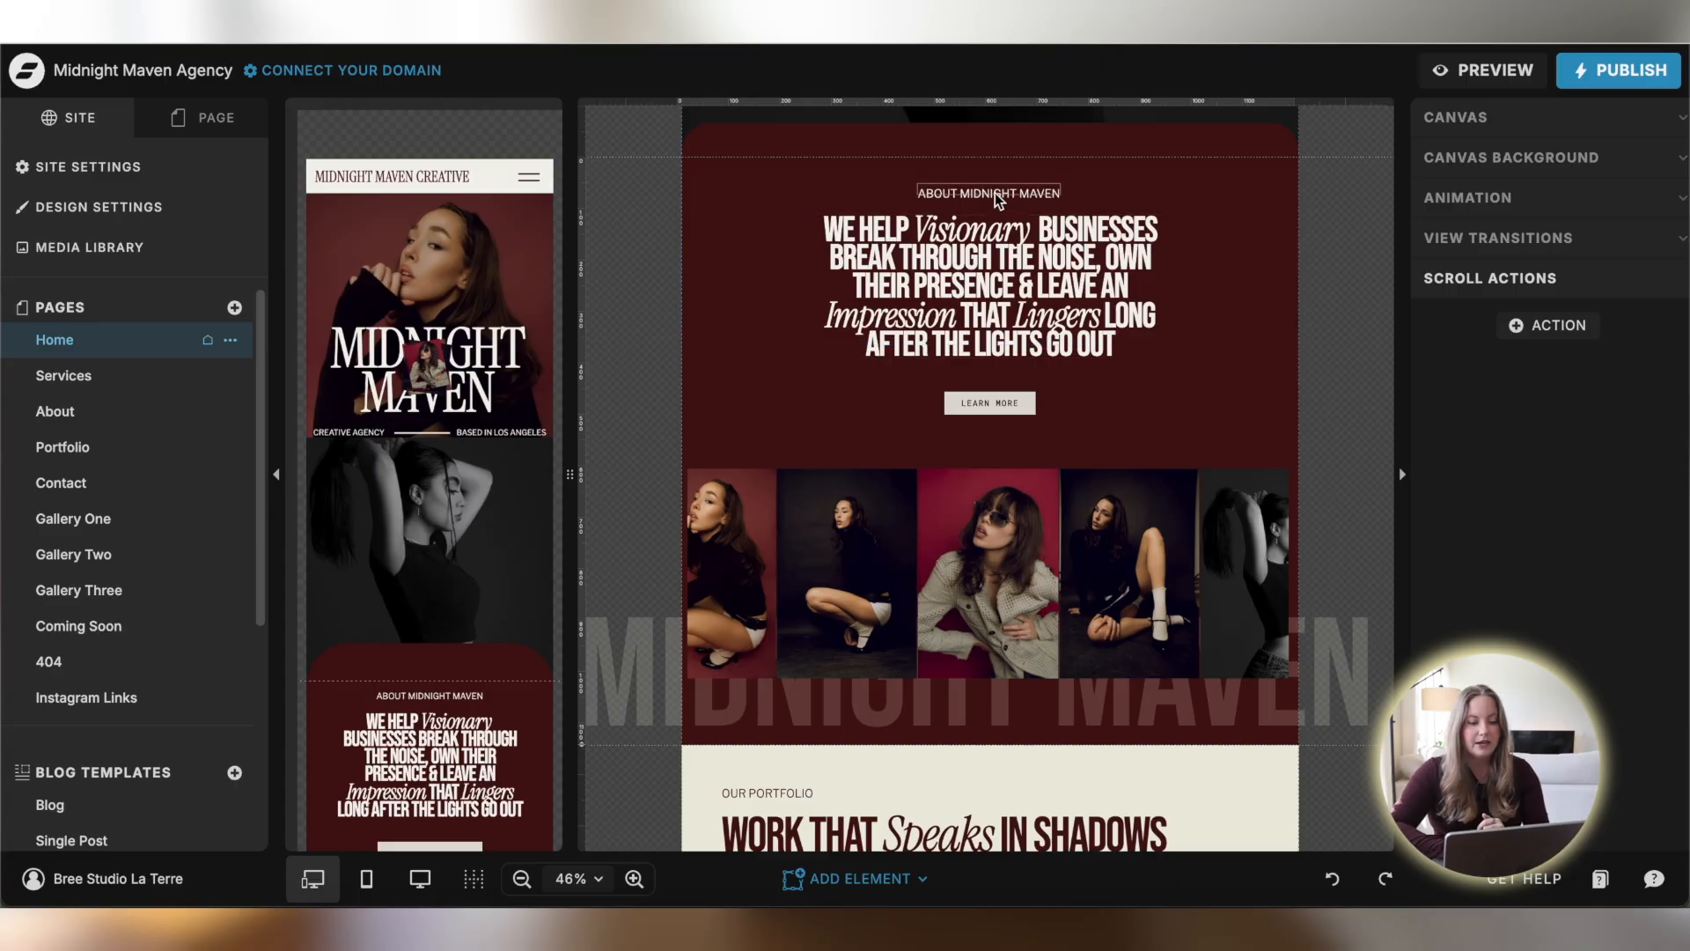
# Look over the Home page's About Midnight Maven section, and select its headline to show the text settings before deselecting it
pyautogui.scroll(-3, 795, 557)
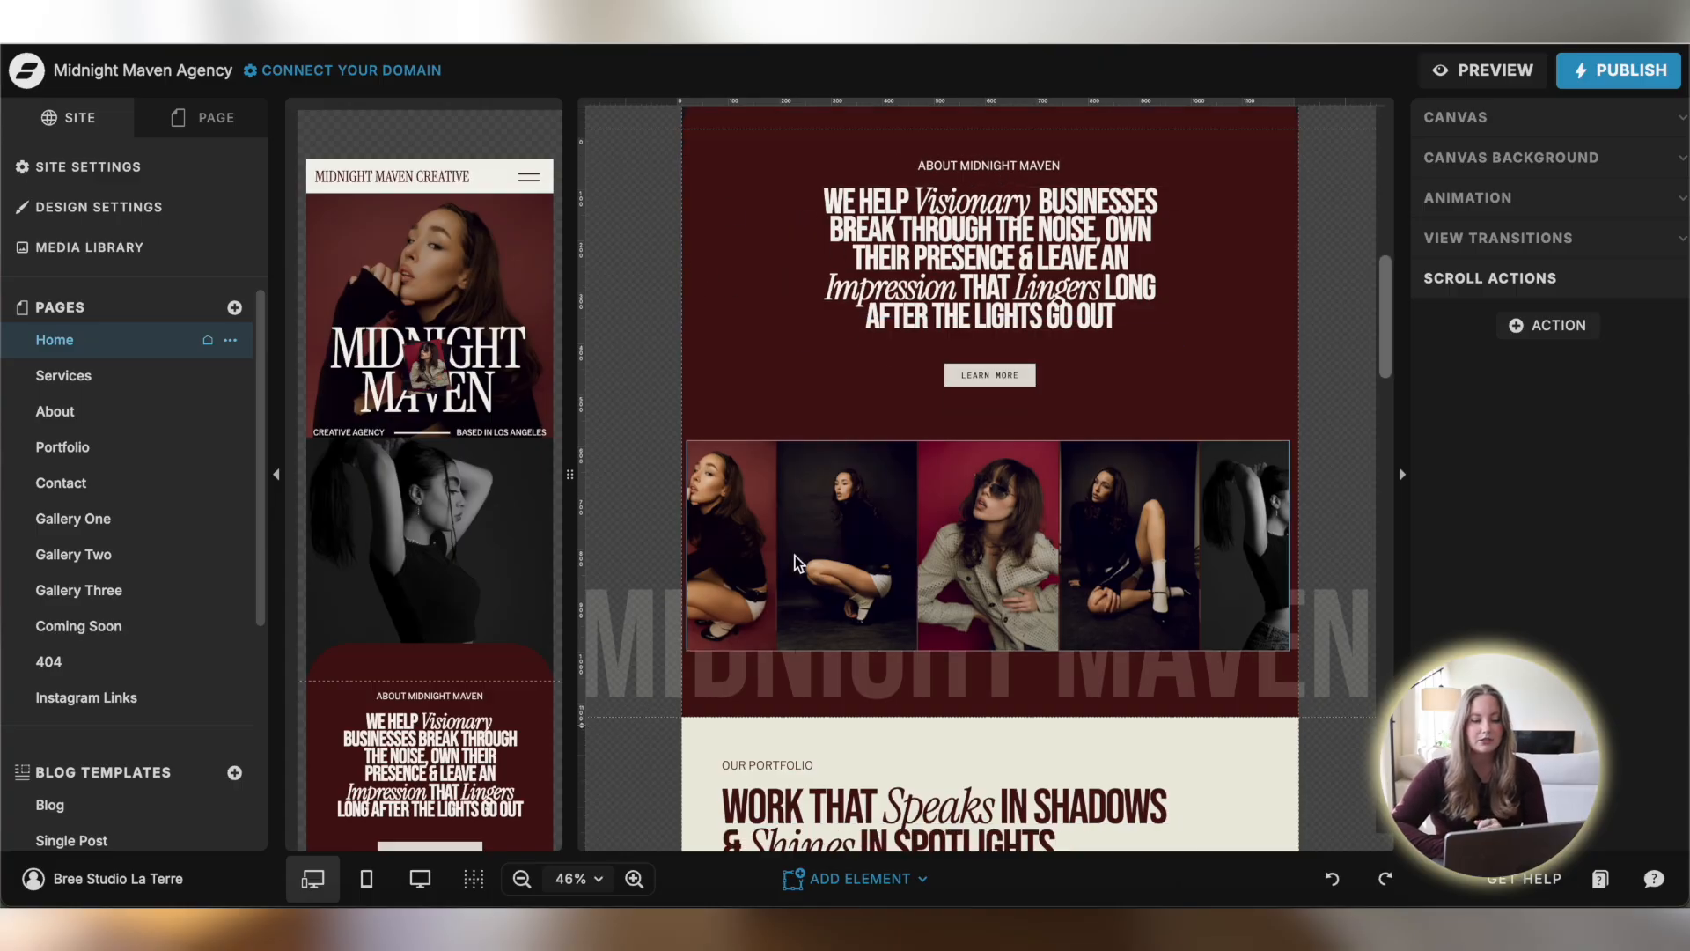
pyautogui.scroll(2, 816, 570)
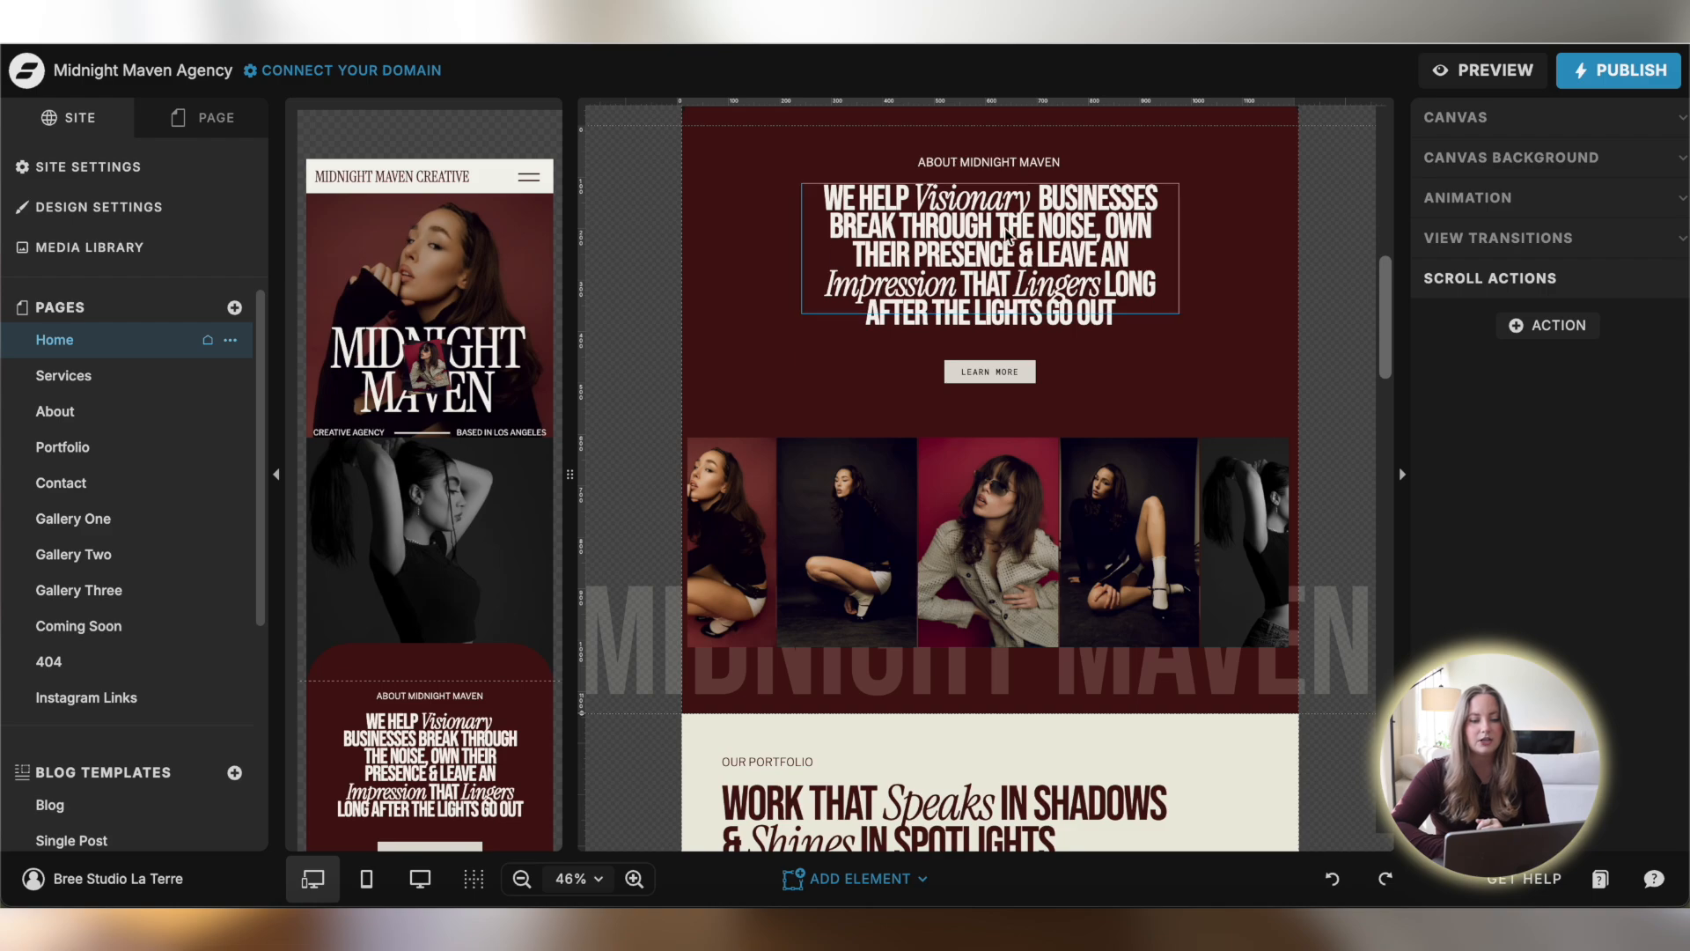
pyautogui.moveTo(856, 293); pyautogui.dragTo(1006, 232)
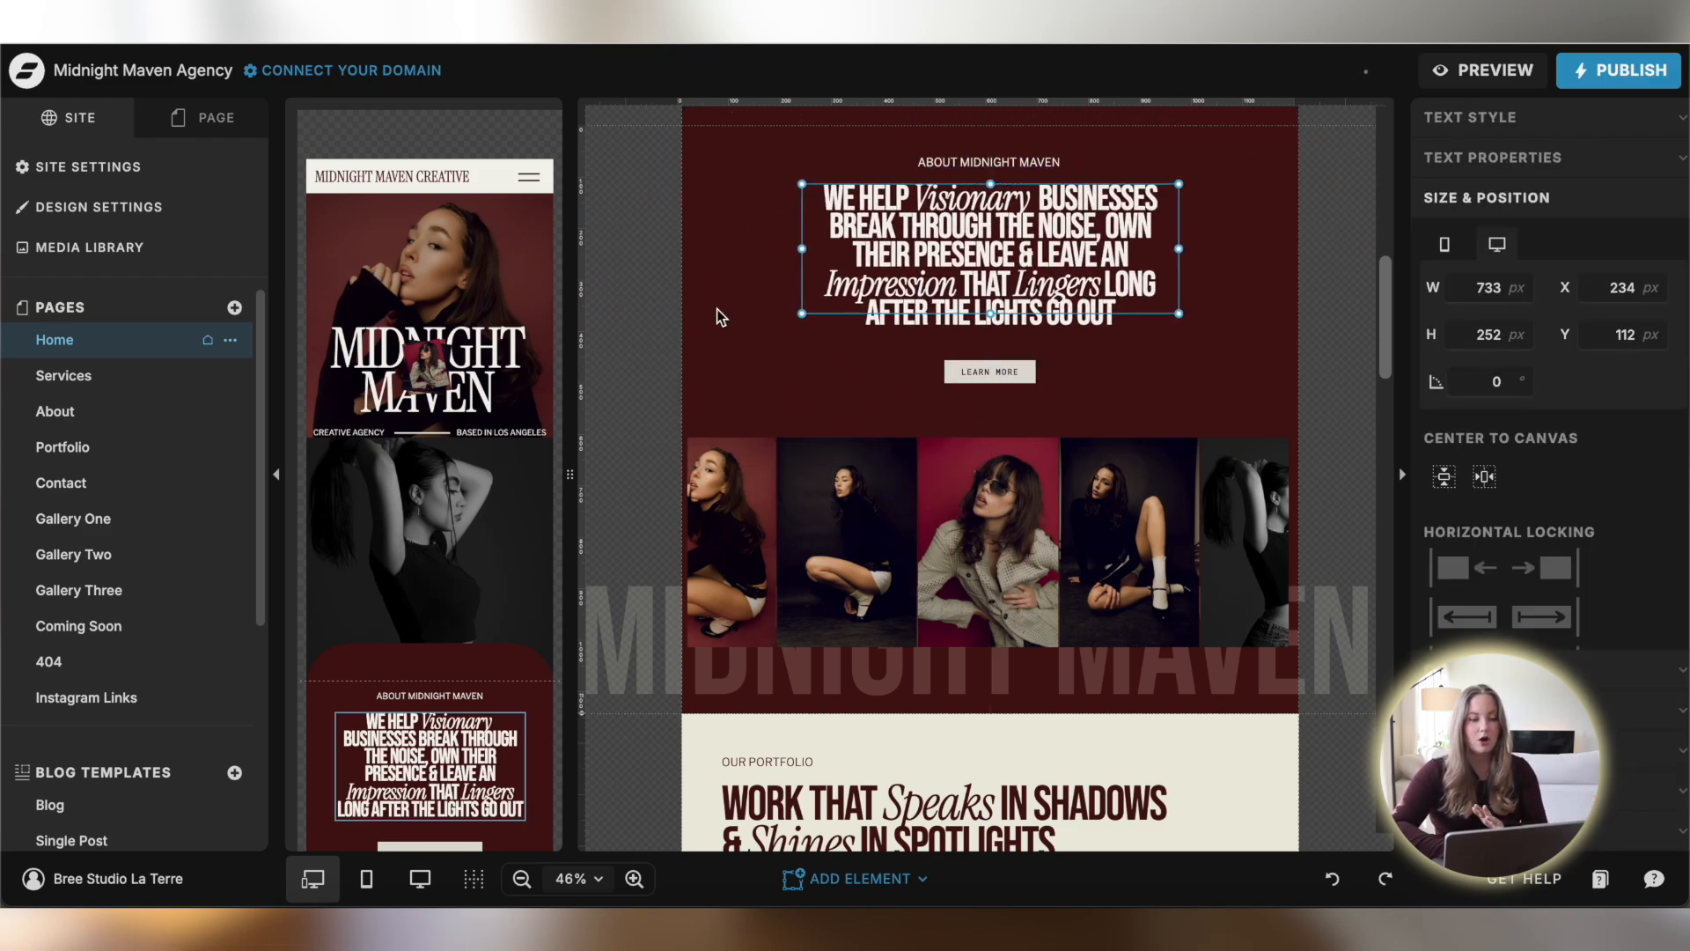
pyautogui.click(641, 292)
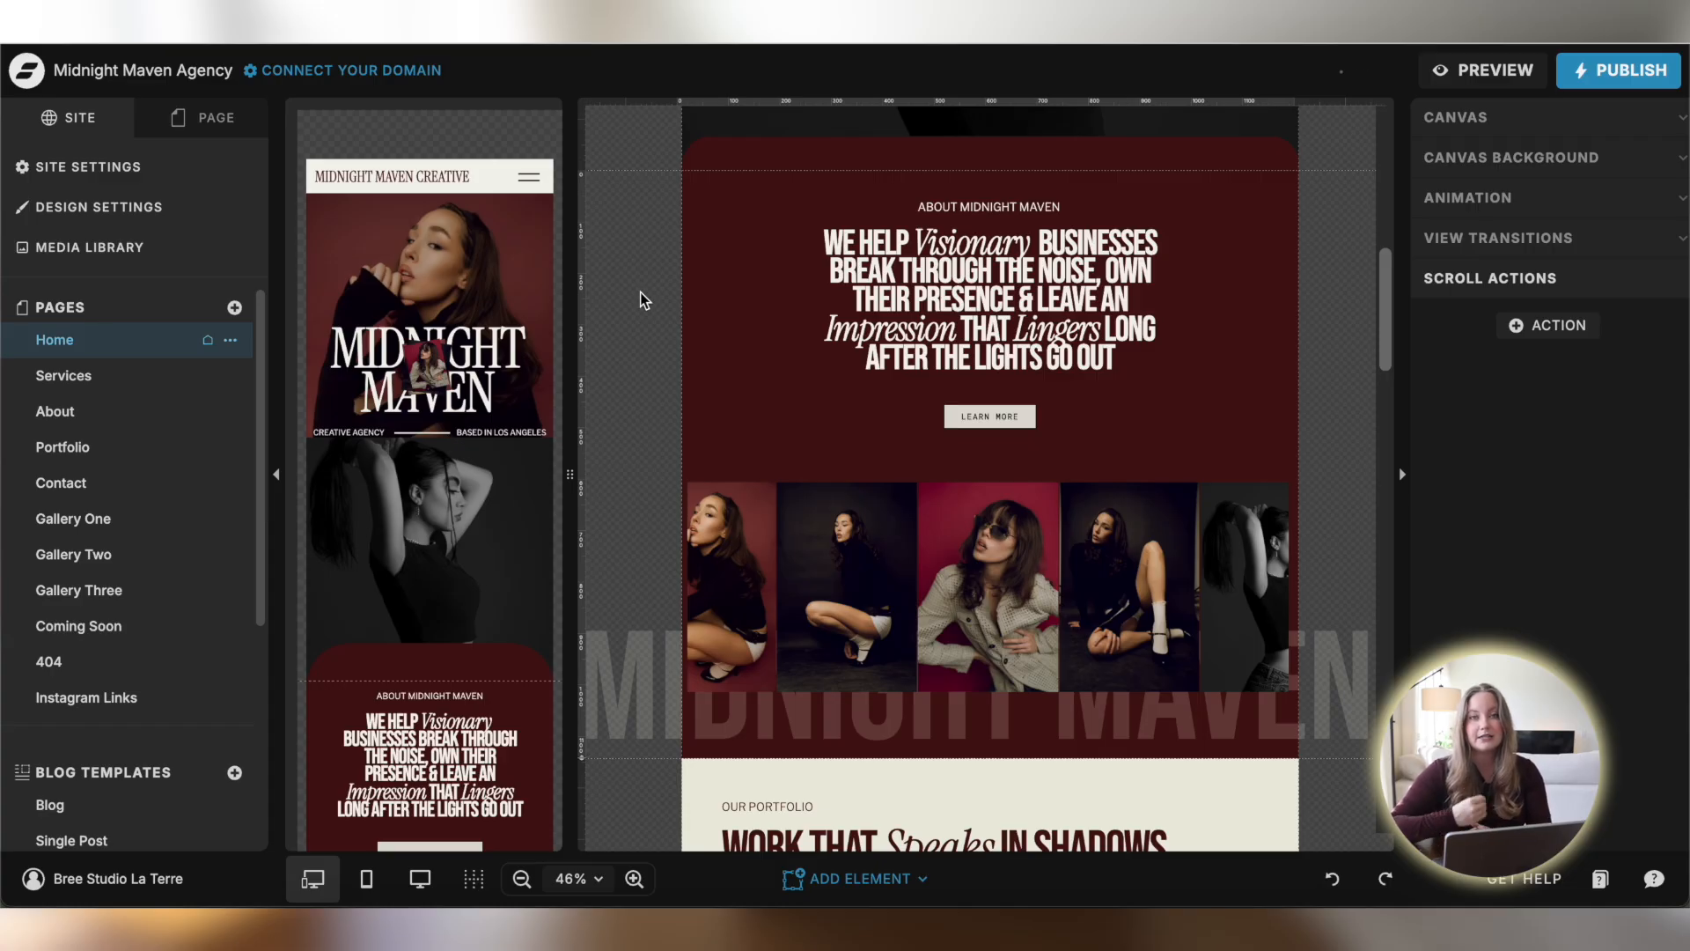
pyautogui.scroll(1, 641, 292)
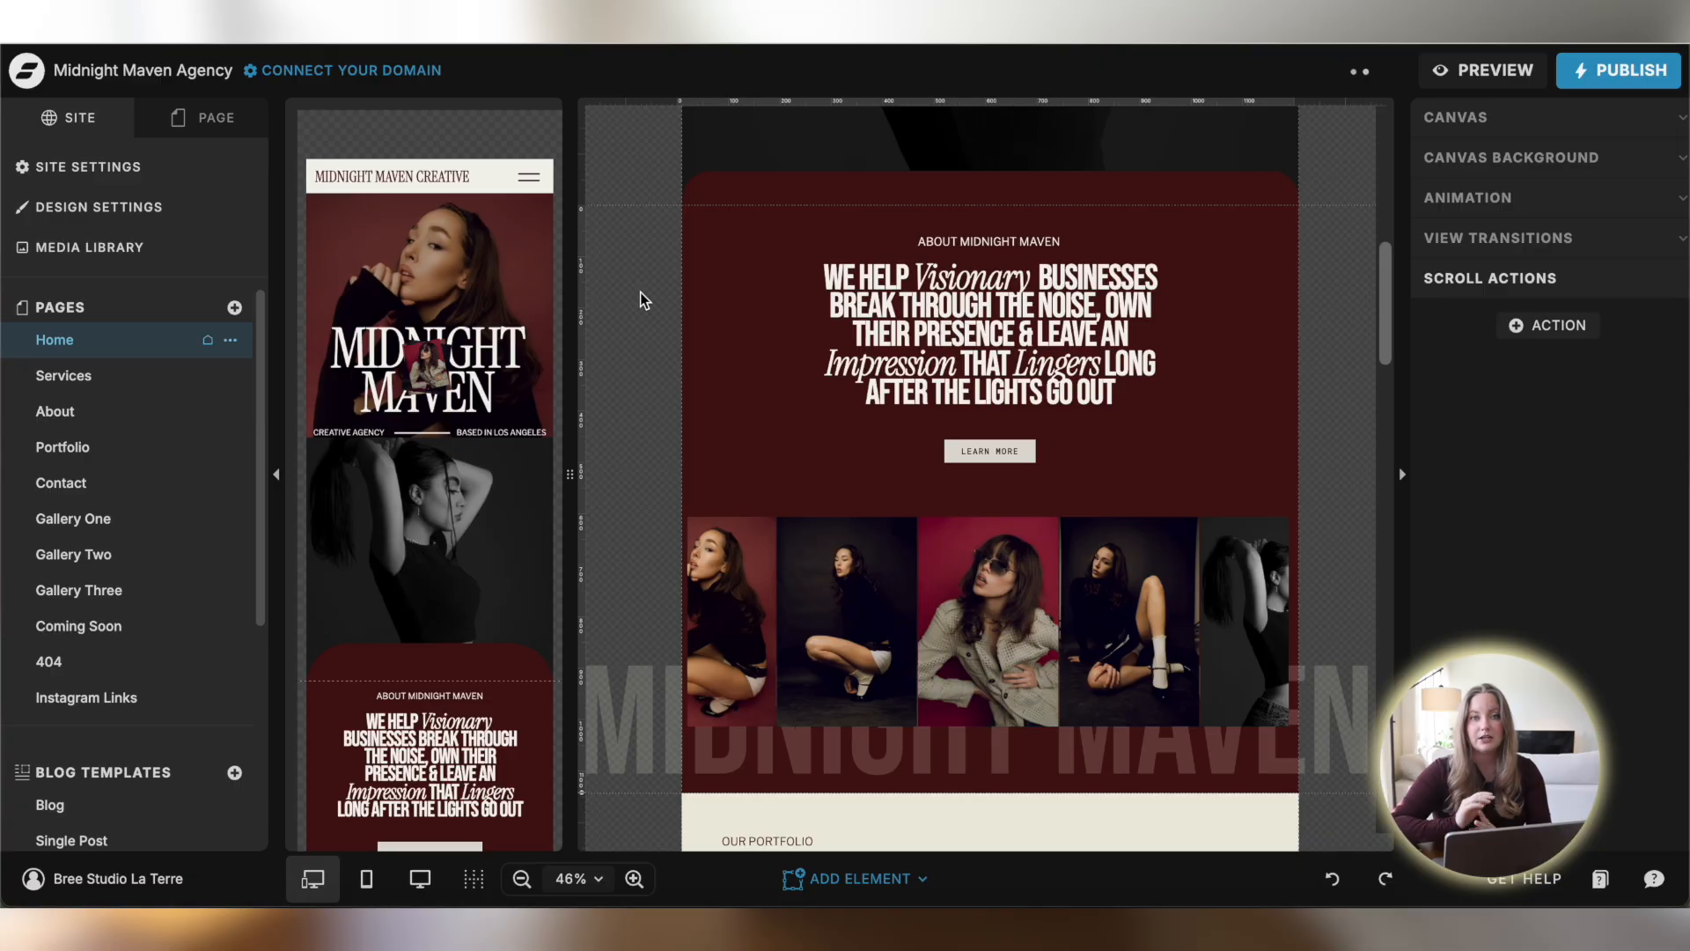
pyautogui.scroll(1, 864, 387)
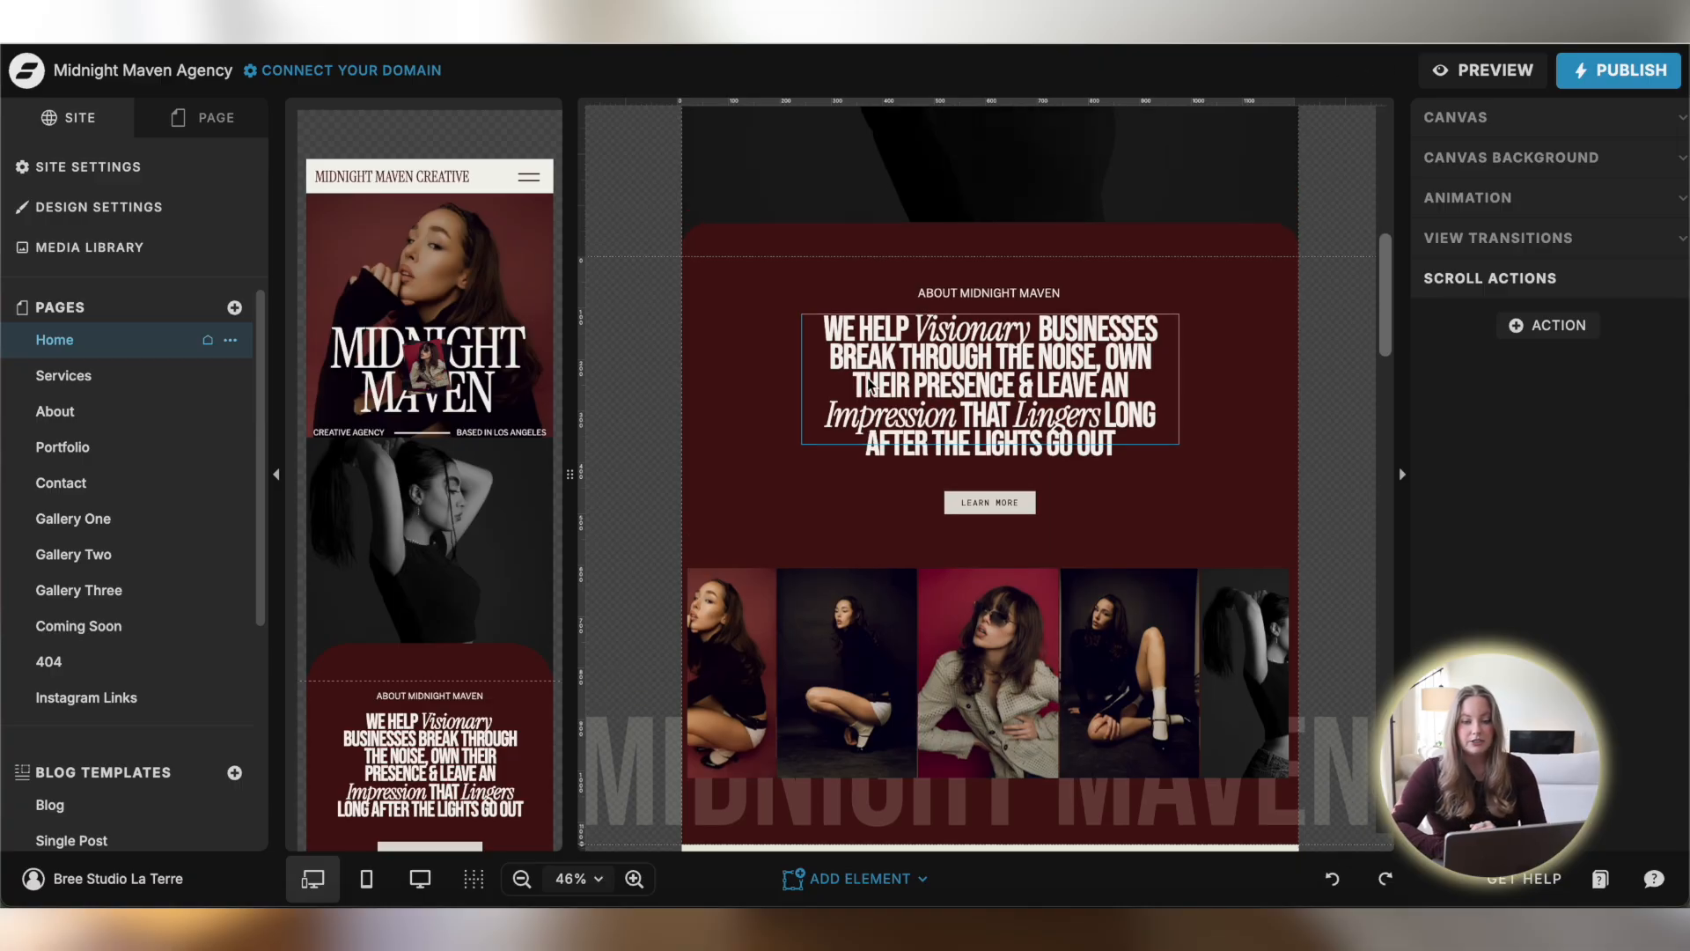
# Select the "About Midnight Maven" text and look at its available text styles, keeping Paragraph +
pyautogui.click(1013, 292)
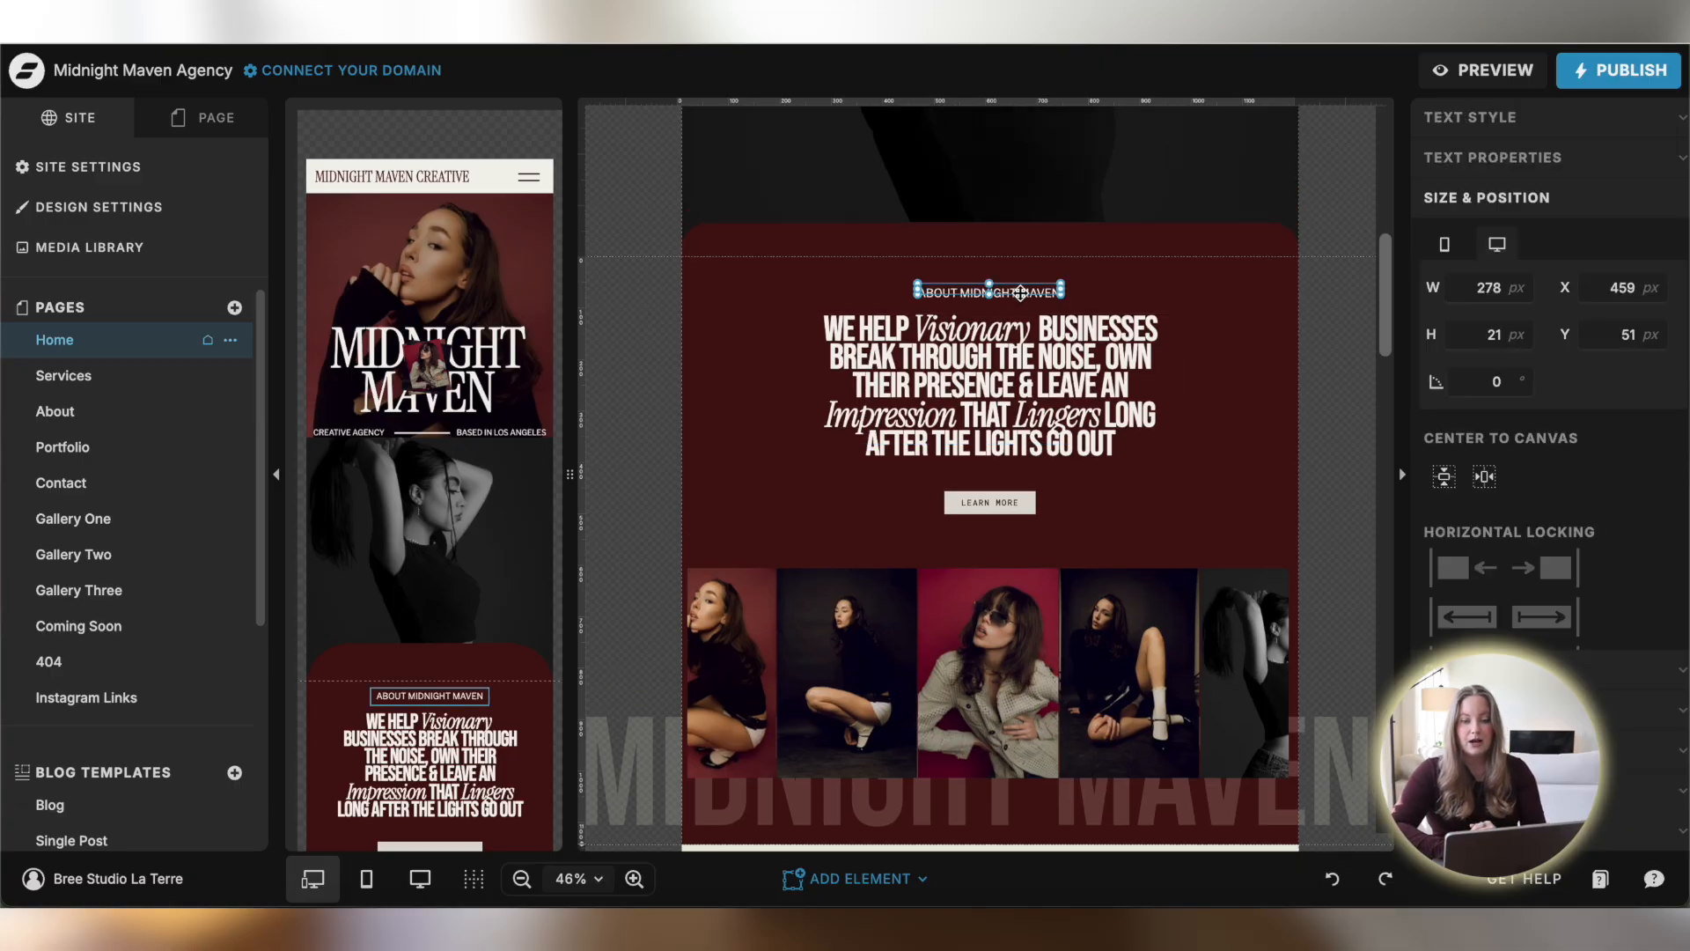
pyautogui.click(1495, 130)
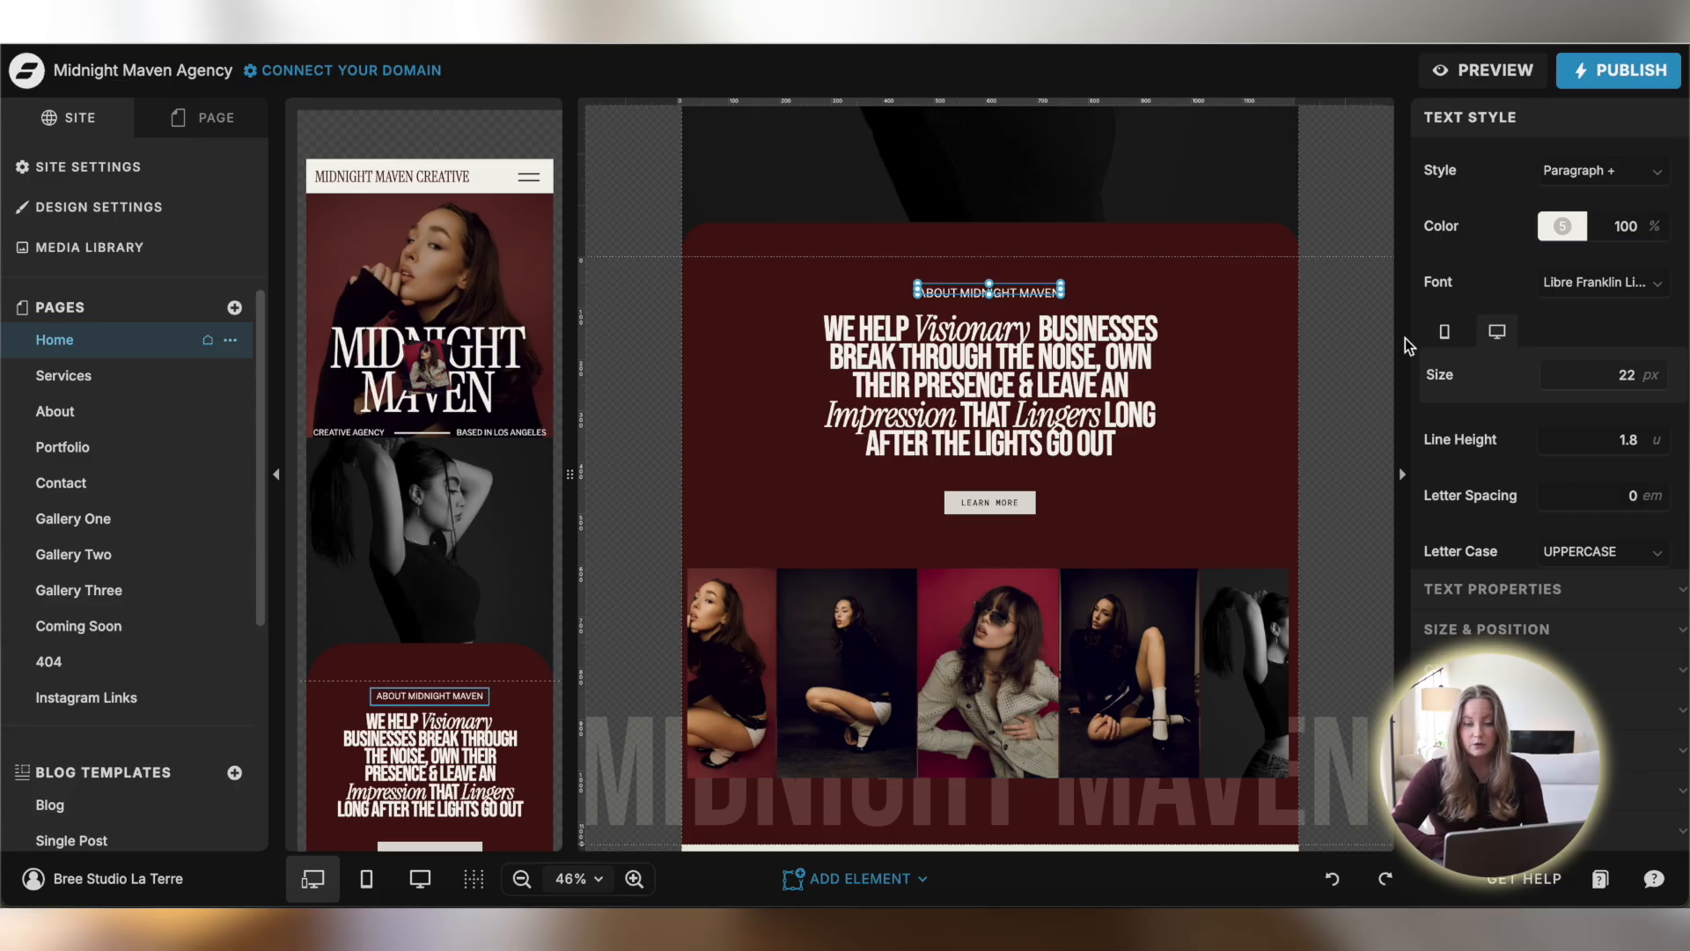
pyautogui.click(1612, 171)
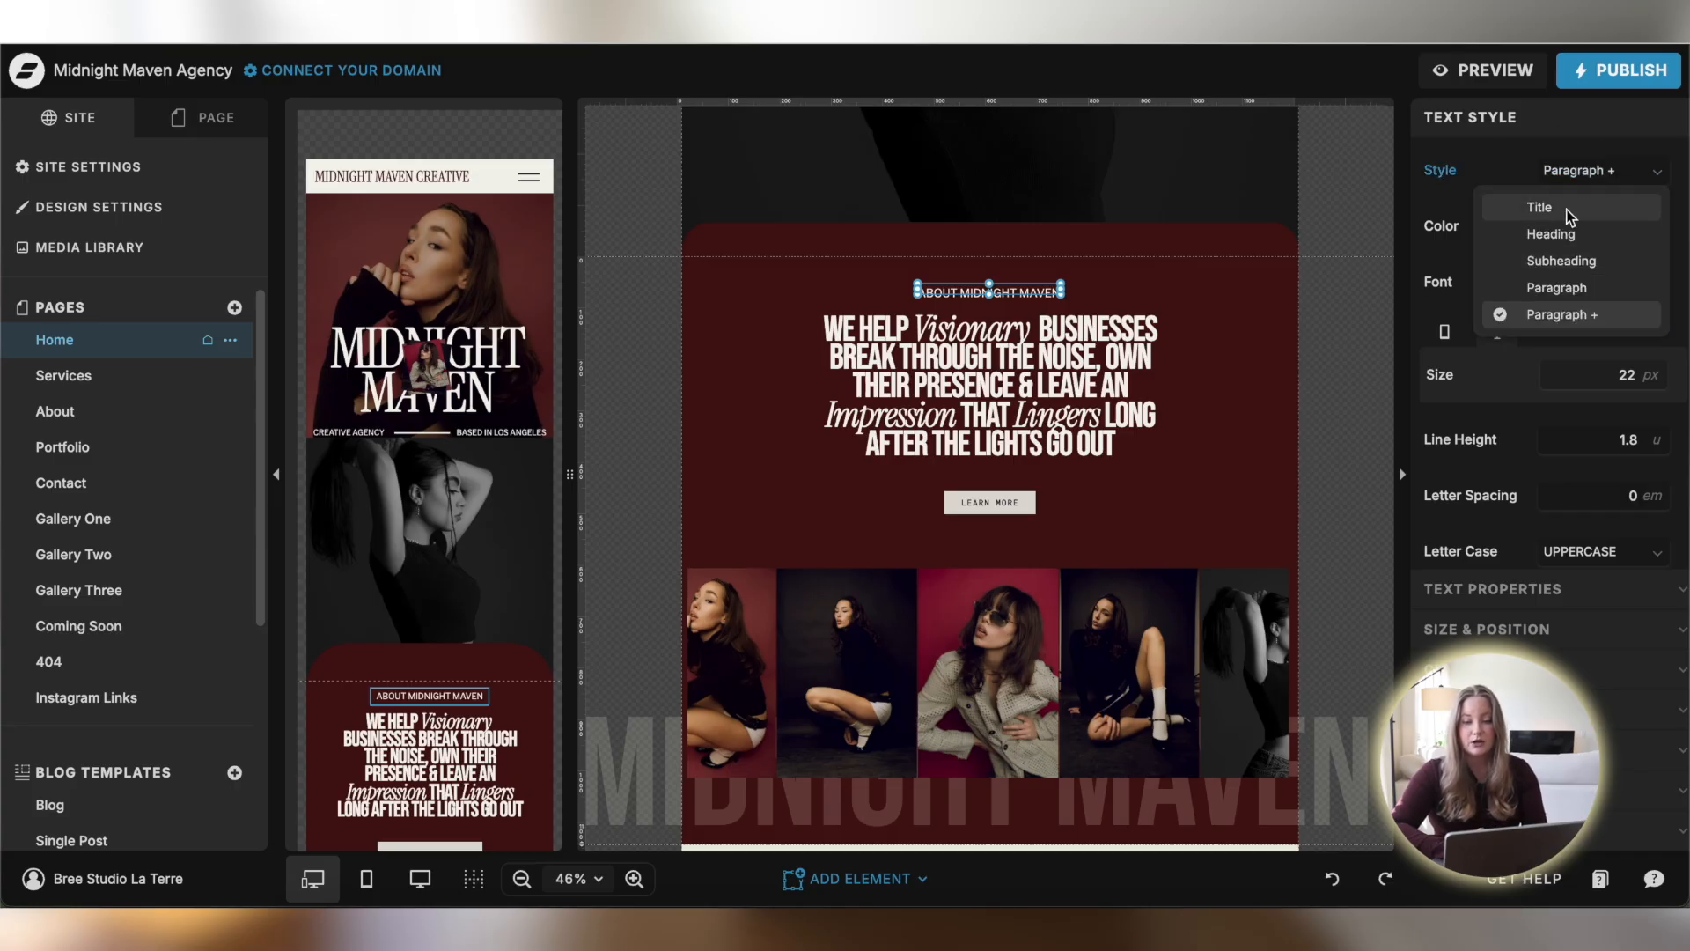
pyautogui.click(1433, 187)
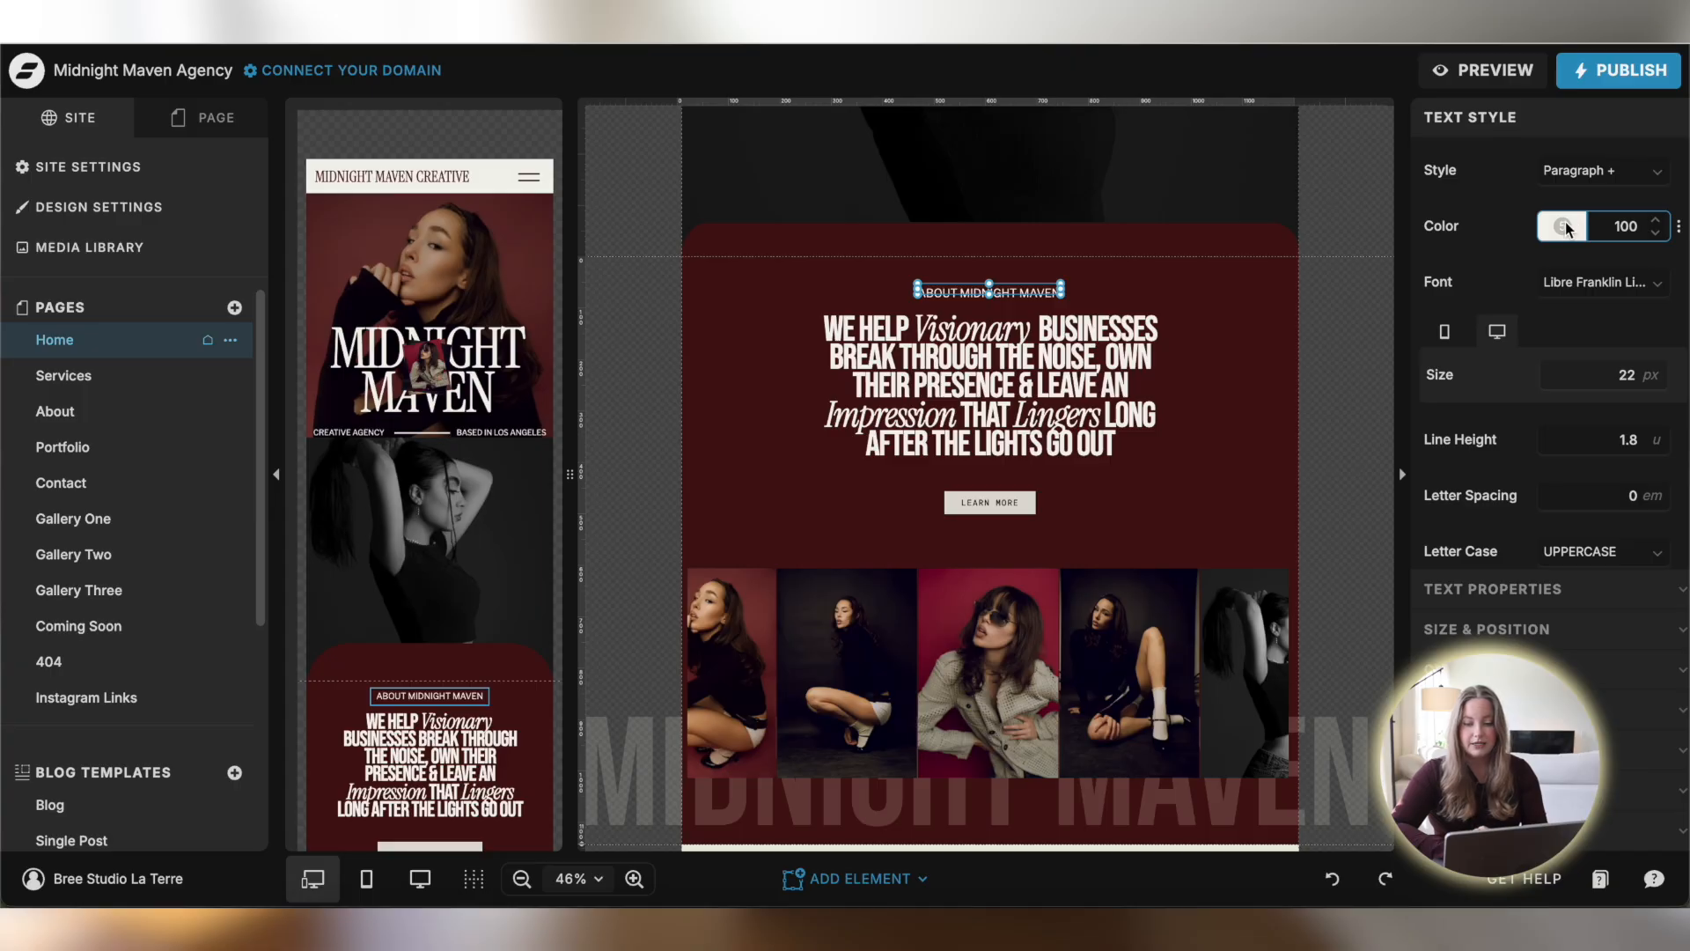
# Look over the "About Midnight Maven" text's style settings and its available letter cases, keeping UPPERCASE
pyautogui.scroll(-5, 1607, 324)
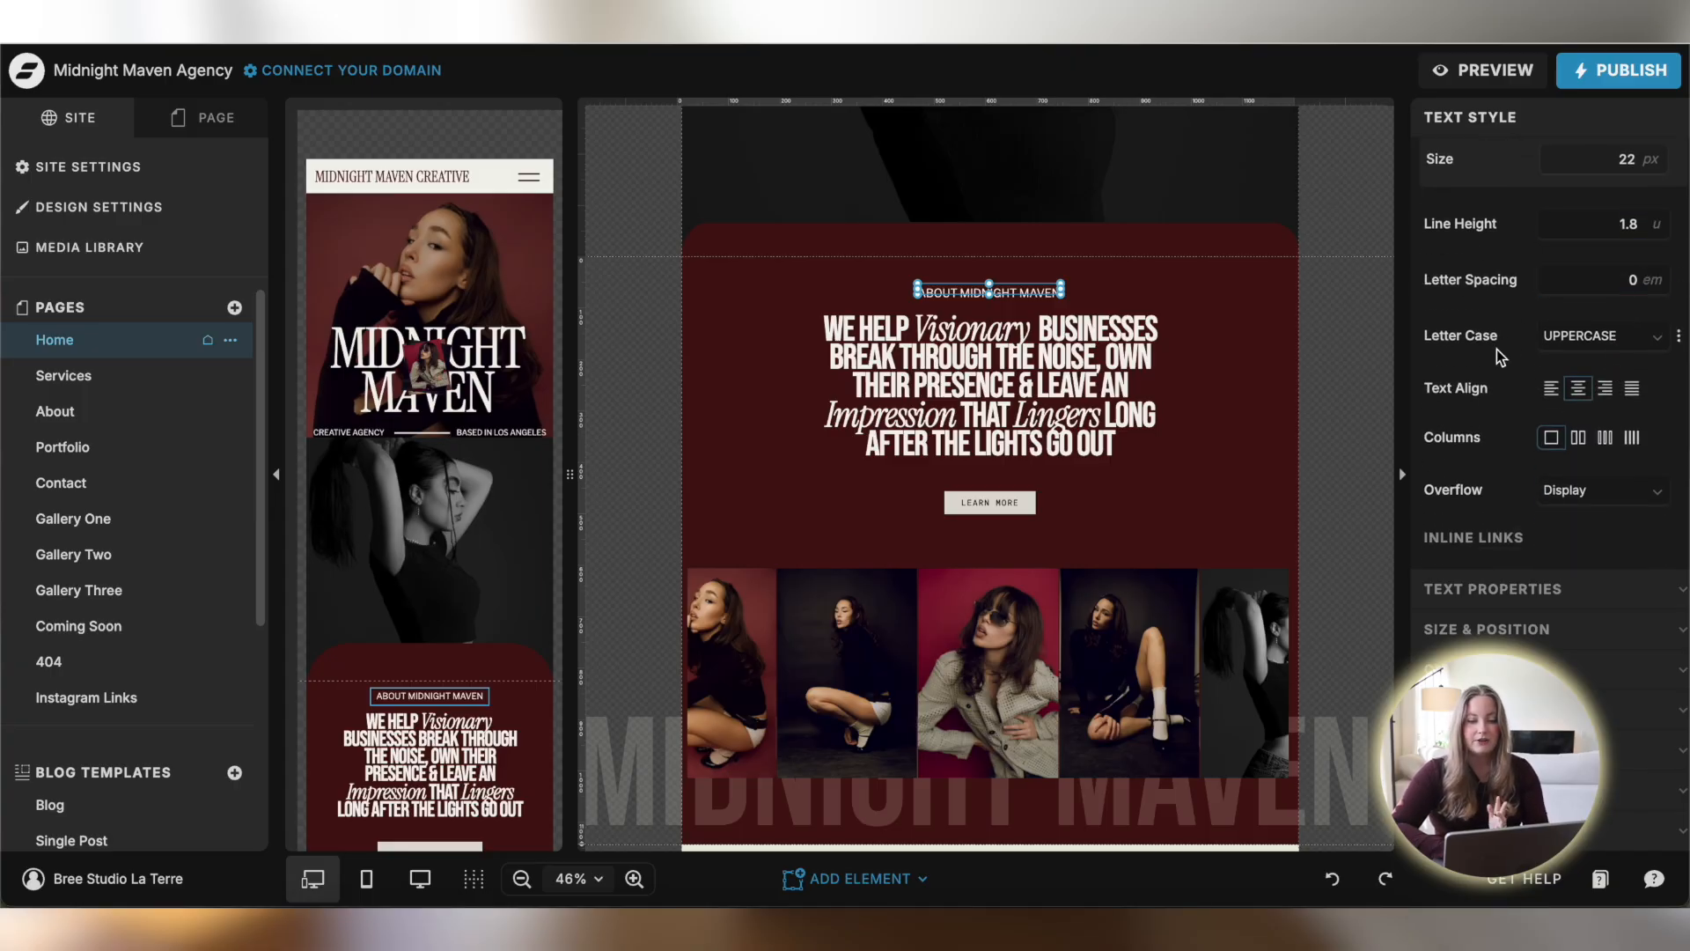
pyautogui.scroll(-2, 1532, 370)
pyautogui.click(1617, 243)
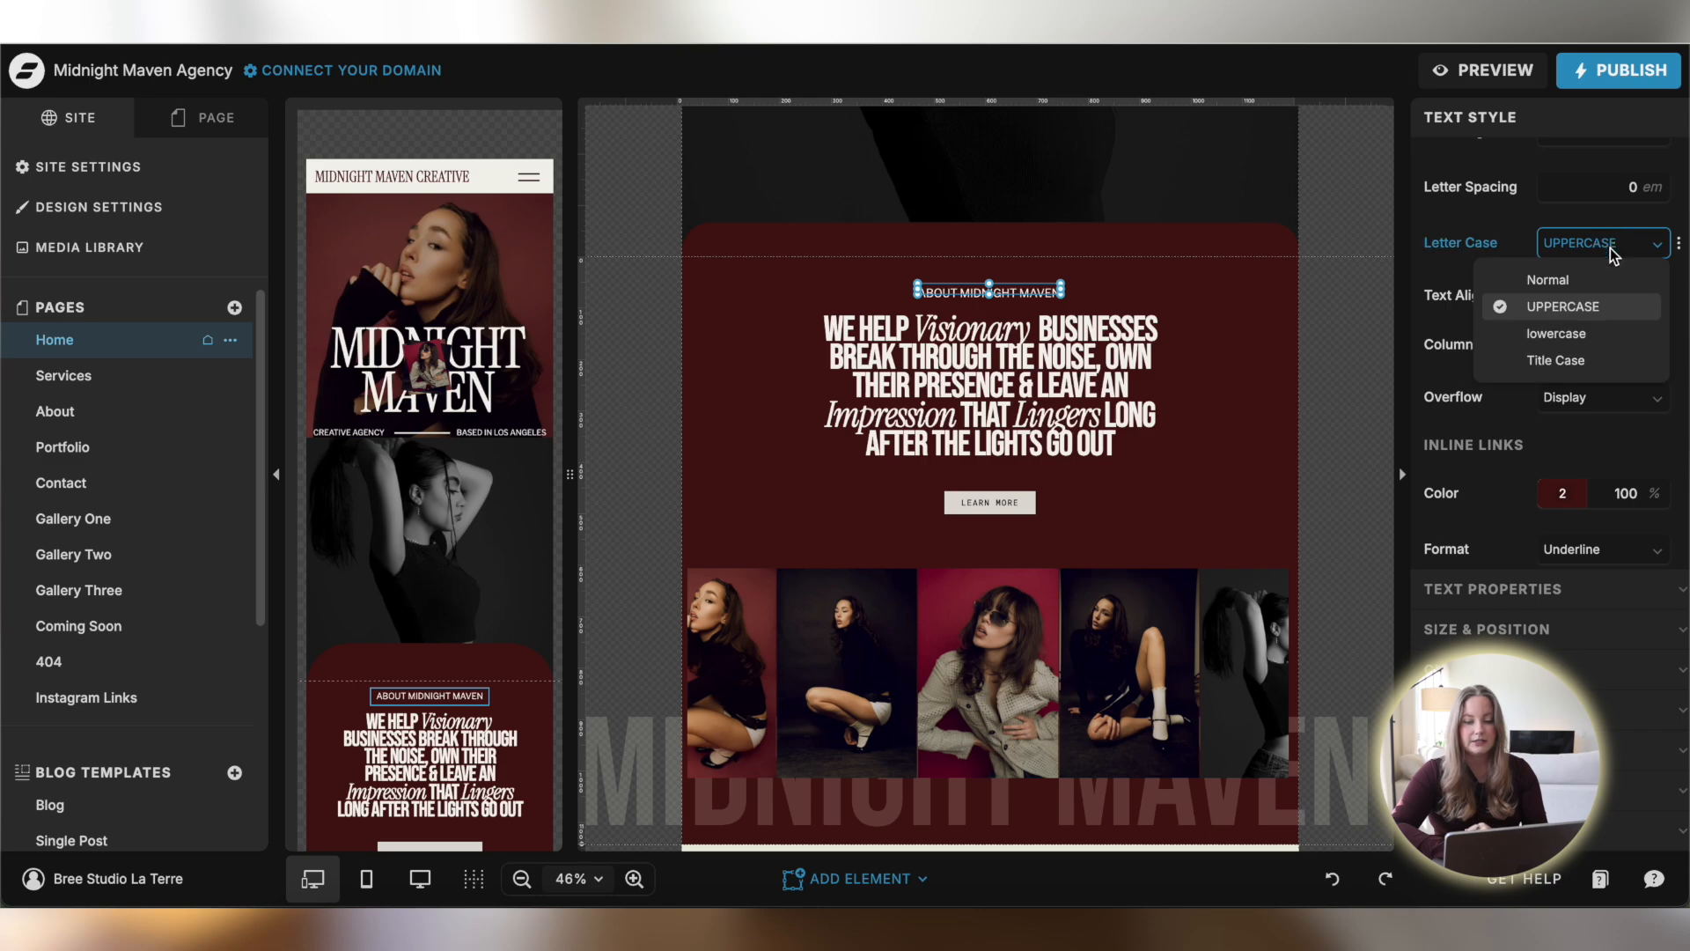
pyautogui.click(1408, 222)
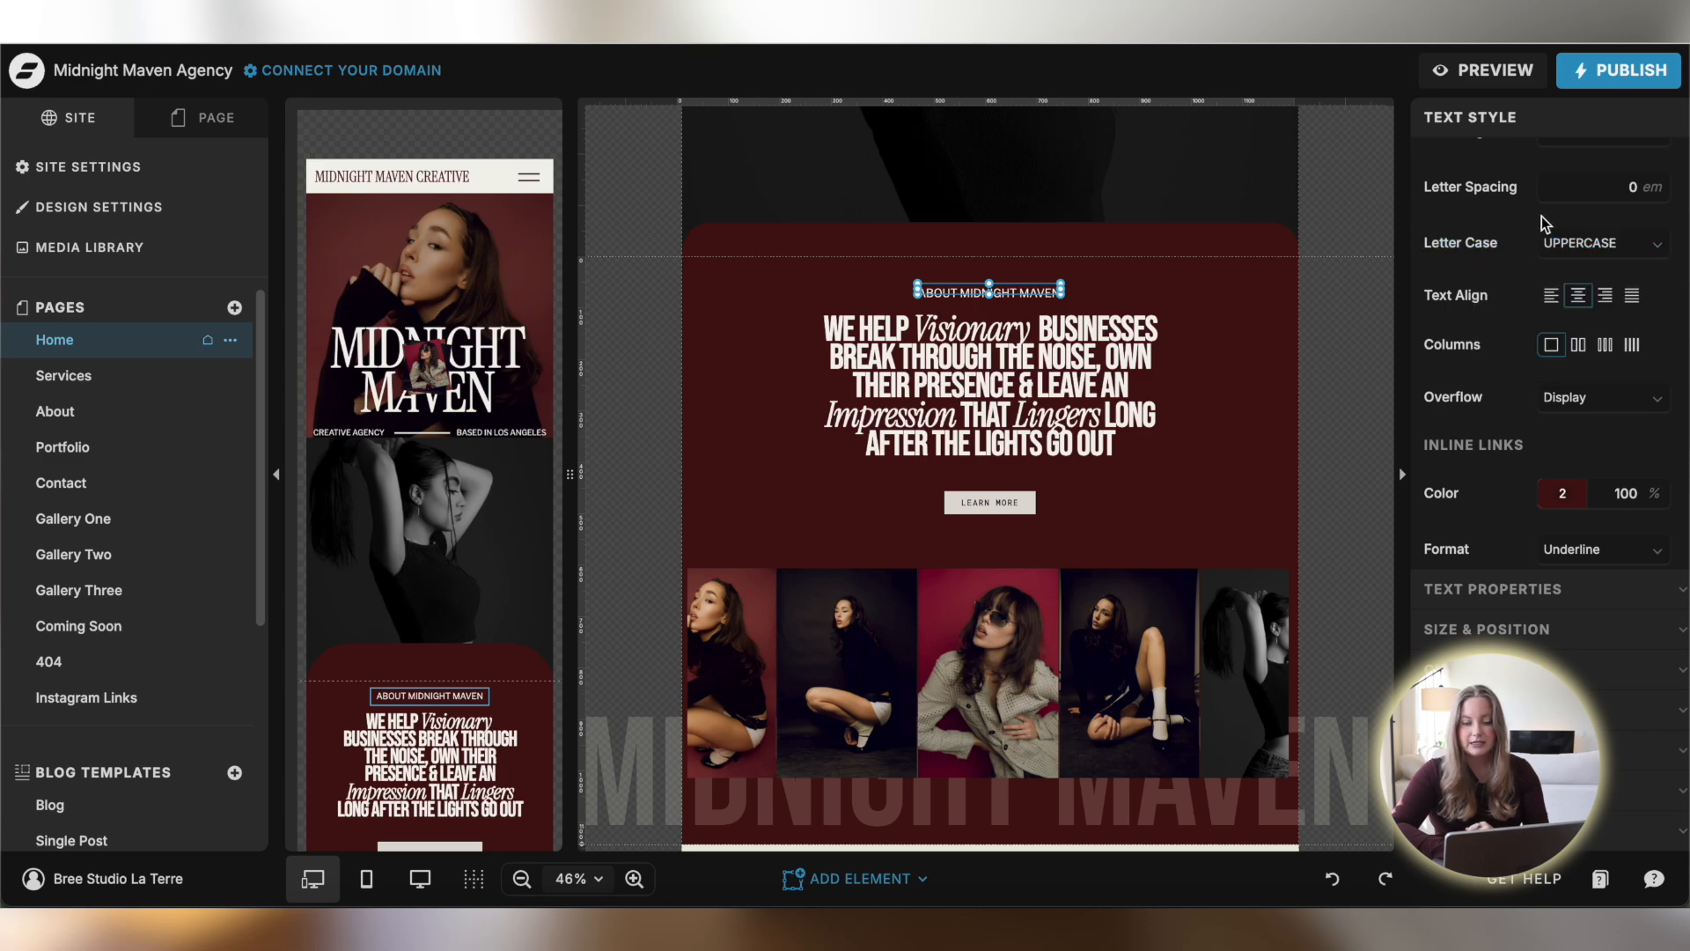
pyautogui.scroll(-1, 1548, 312)
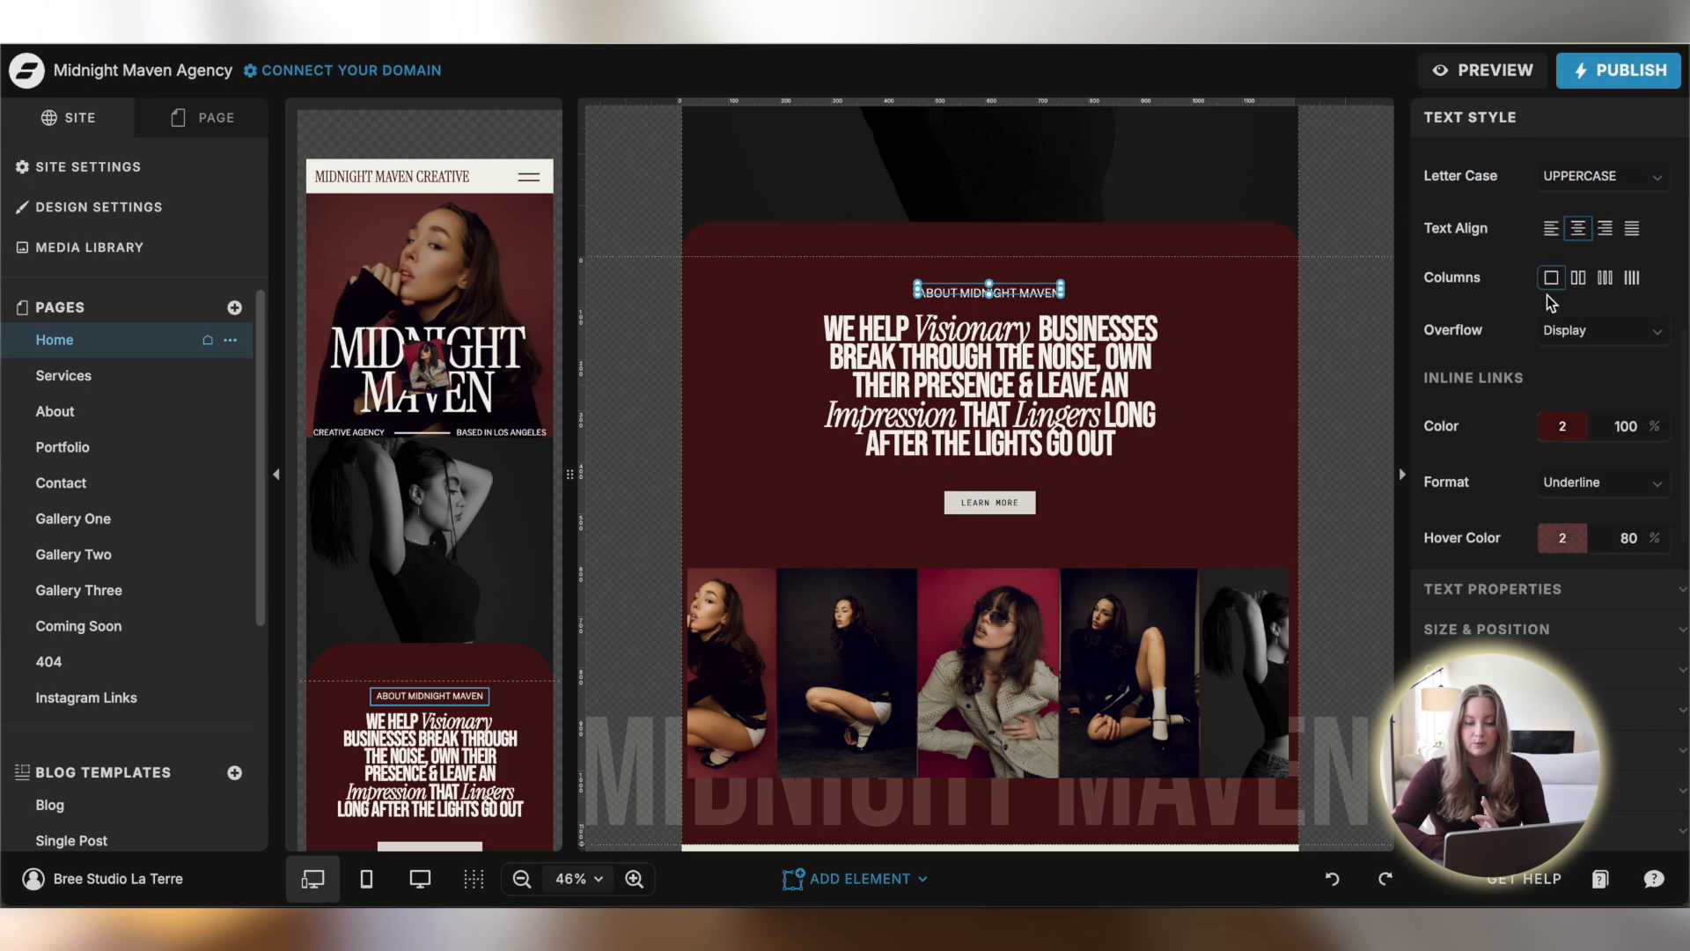
# Set the "About Midnight Maven" text's overflow to Single Line and look over its inline link settings
pyautogui.click(1620, 330)
pyautogui.click(1513, 288)
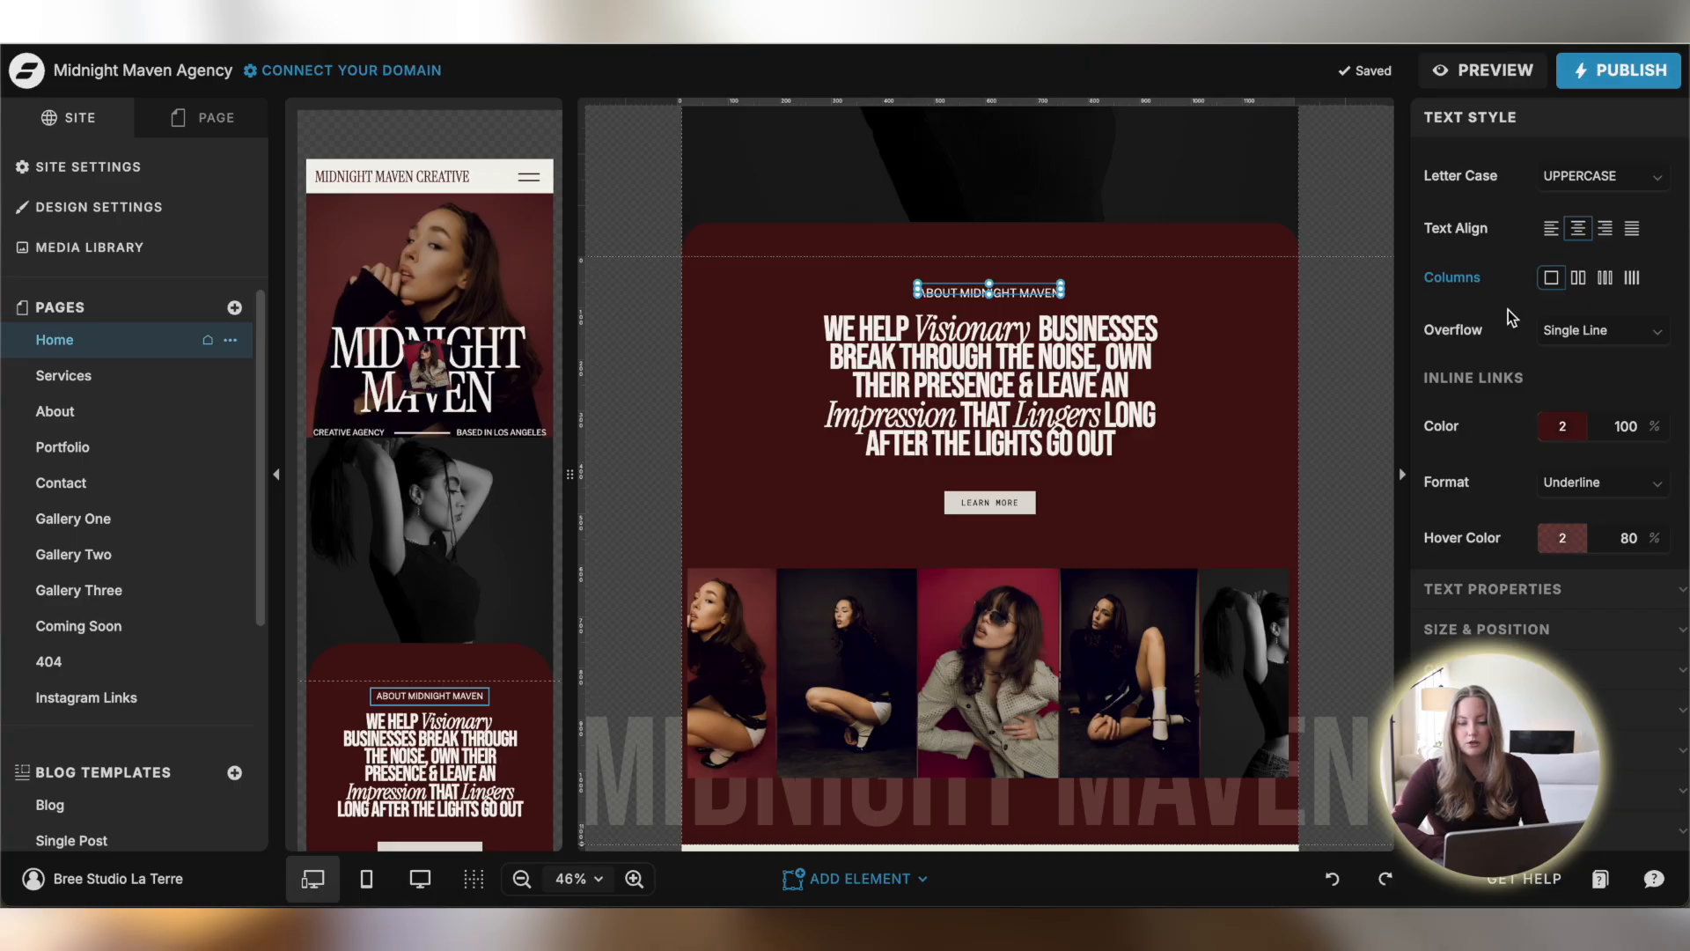
pyautogui.scroll(-1, 1496, 352)
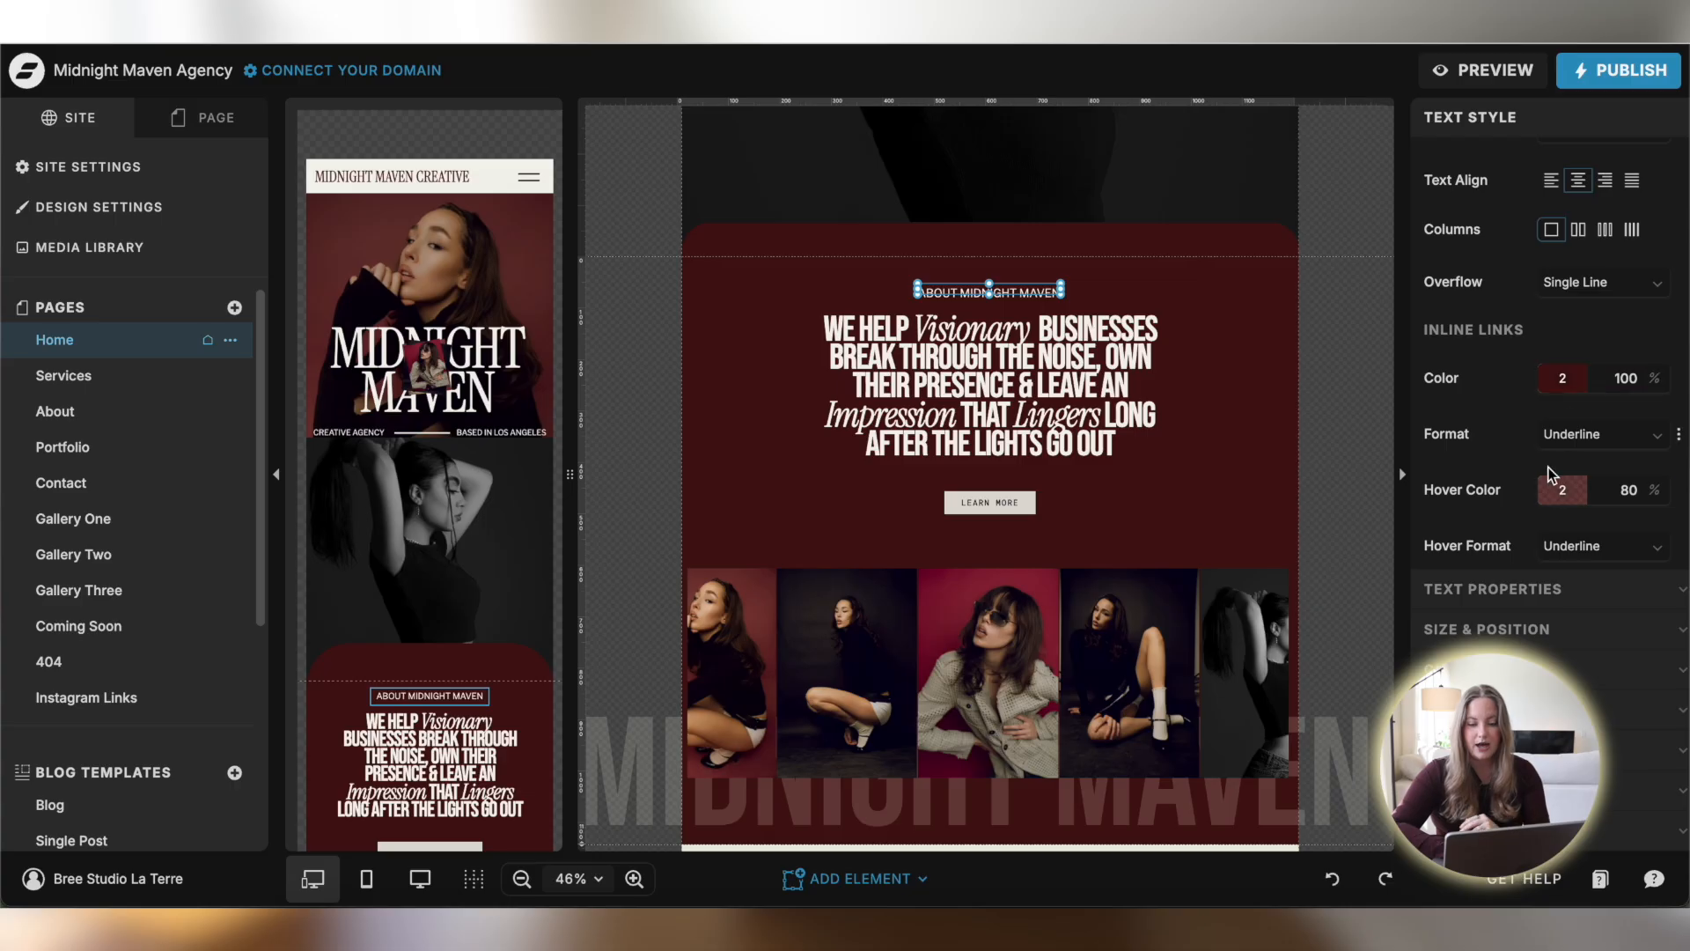
pyautogui.scroll(5, 1523, 370)
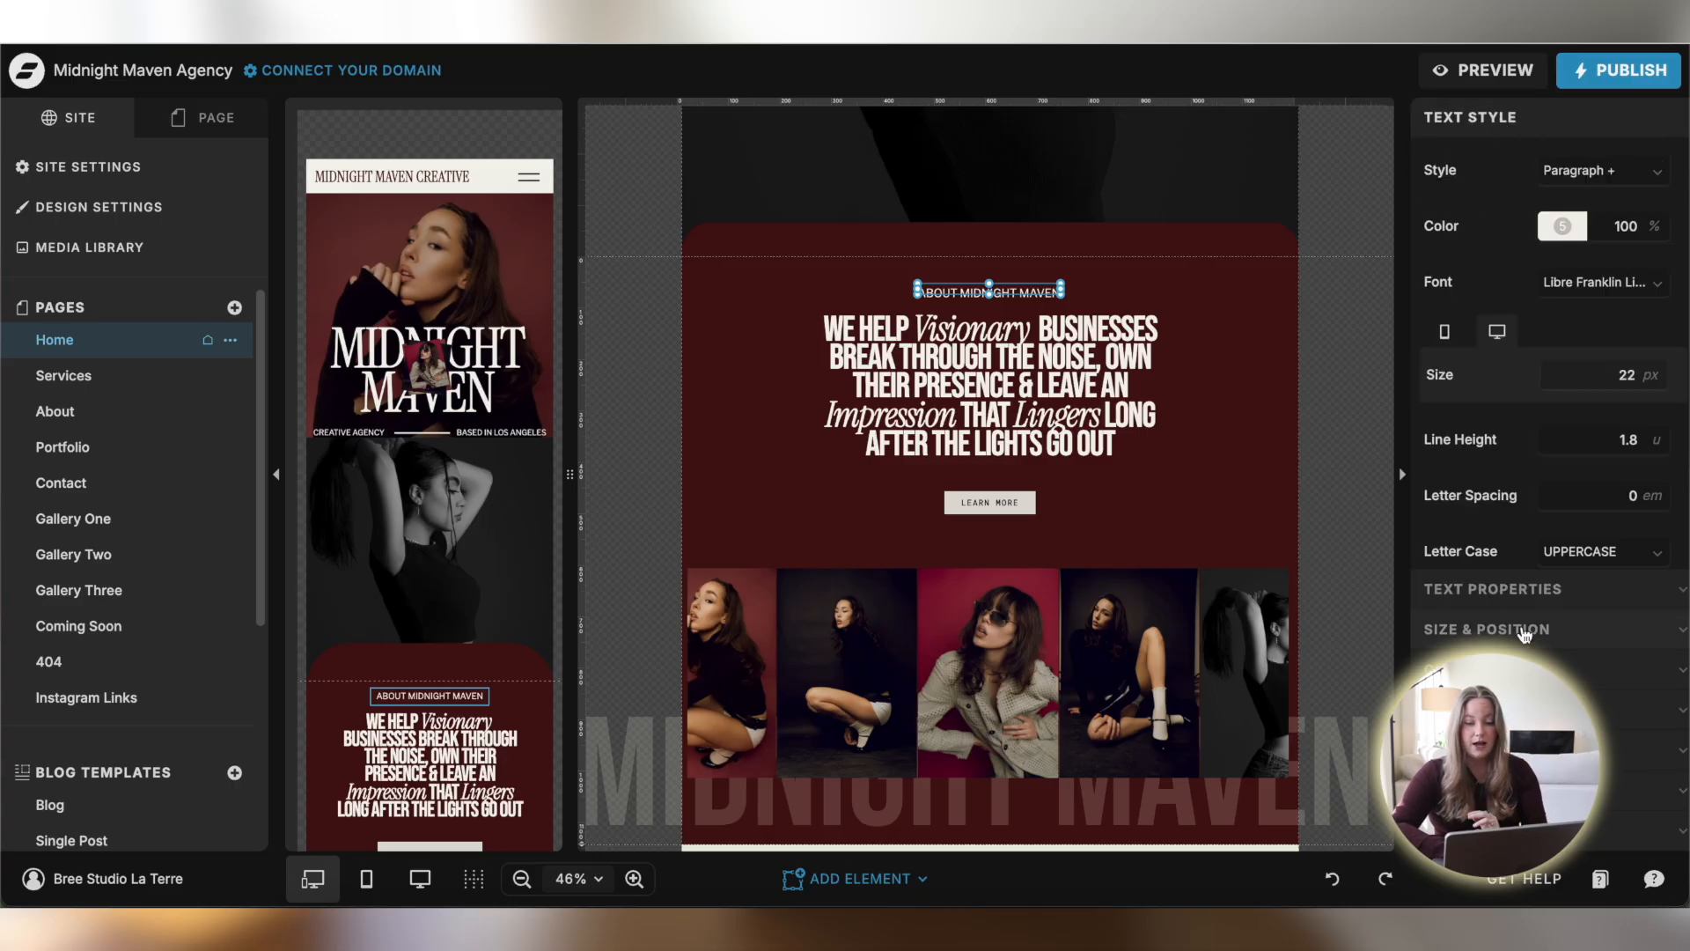
# Try widening the "About Midnight Maven" text box to 313 px, and then reduce its width in small steps
pyautogui.click(1523, 645)
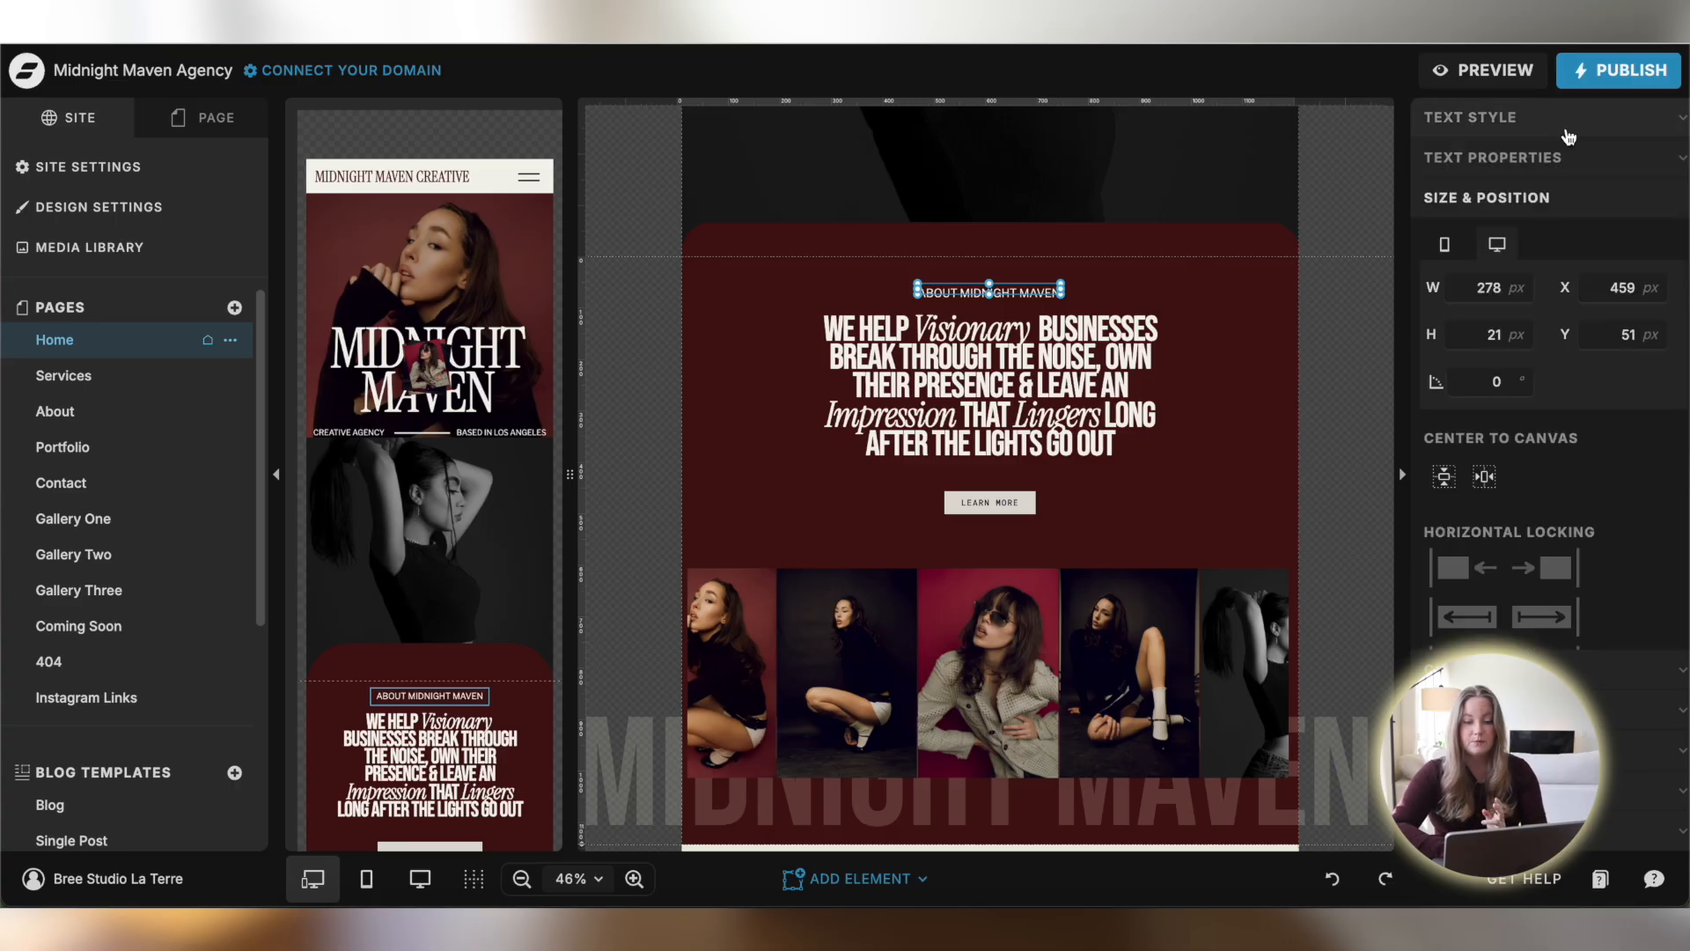
pyautogui.click(1519, 282)
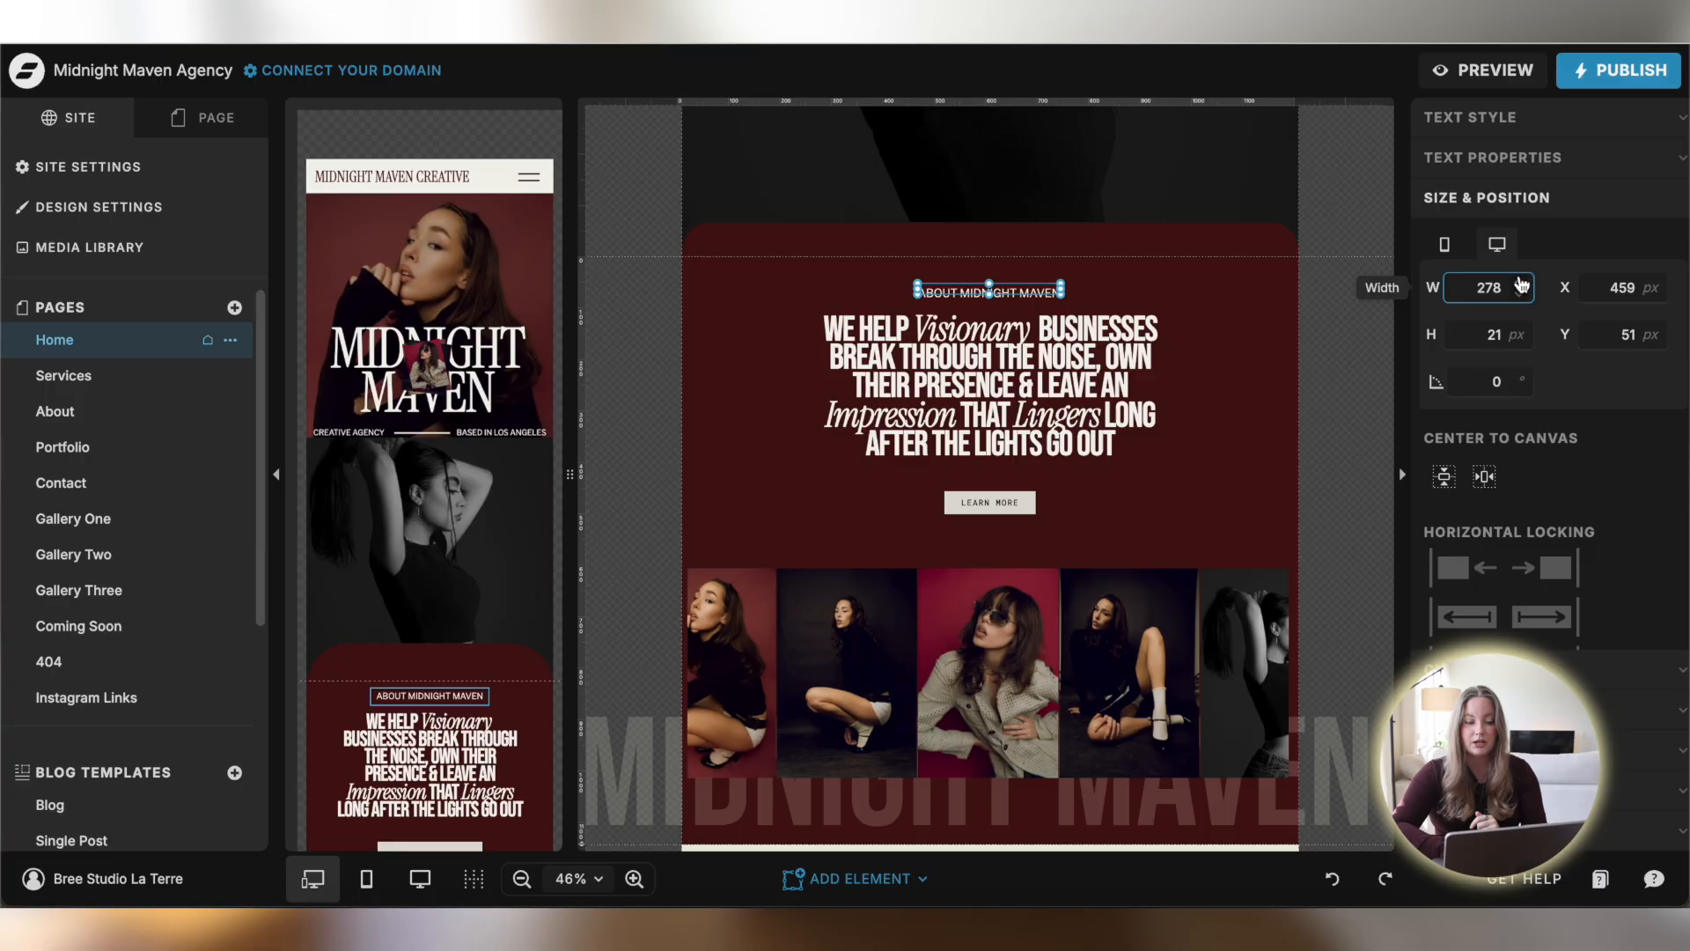
pyautogui.click(1519, 281)
pyautogui.moveTo(1520, 283); pyautogui.dragTo(1537, 253)
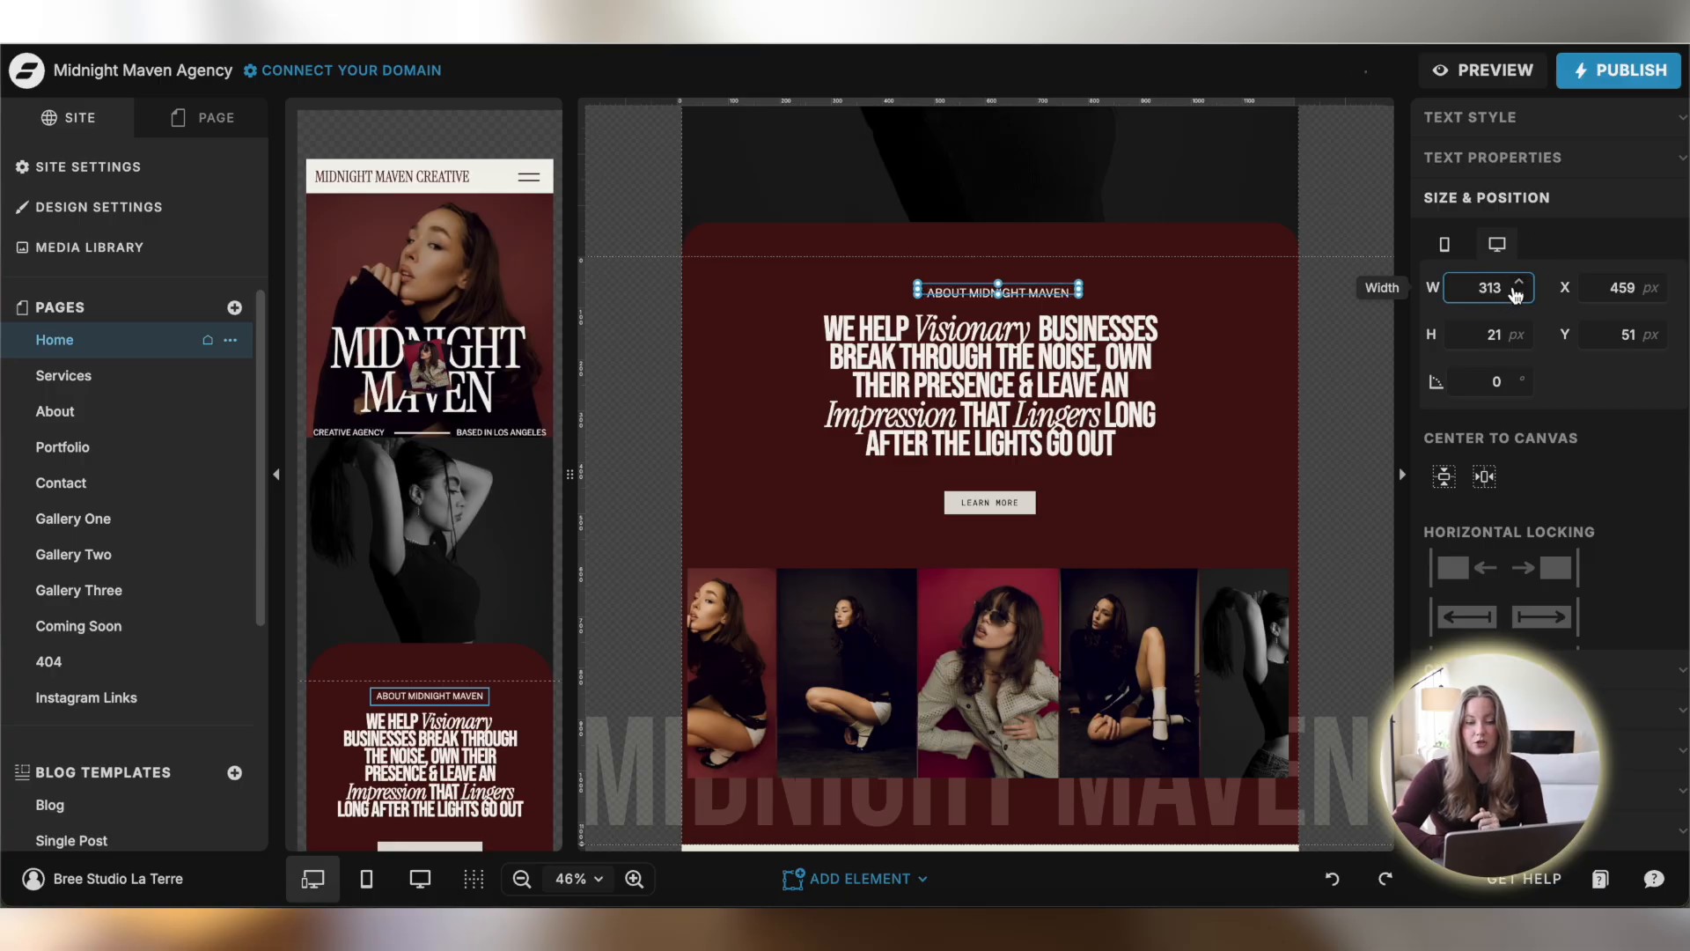
pyautogui.click(1520, 295)
pyautogui.click(1519, 295)
pyautogui.click(1520, 295)
pyautogui.click(1520, 295)
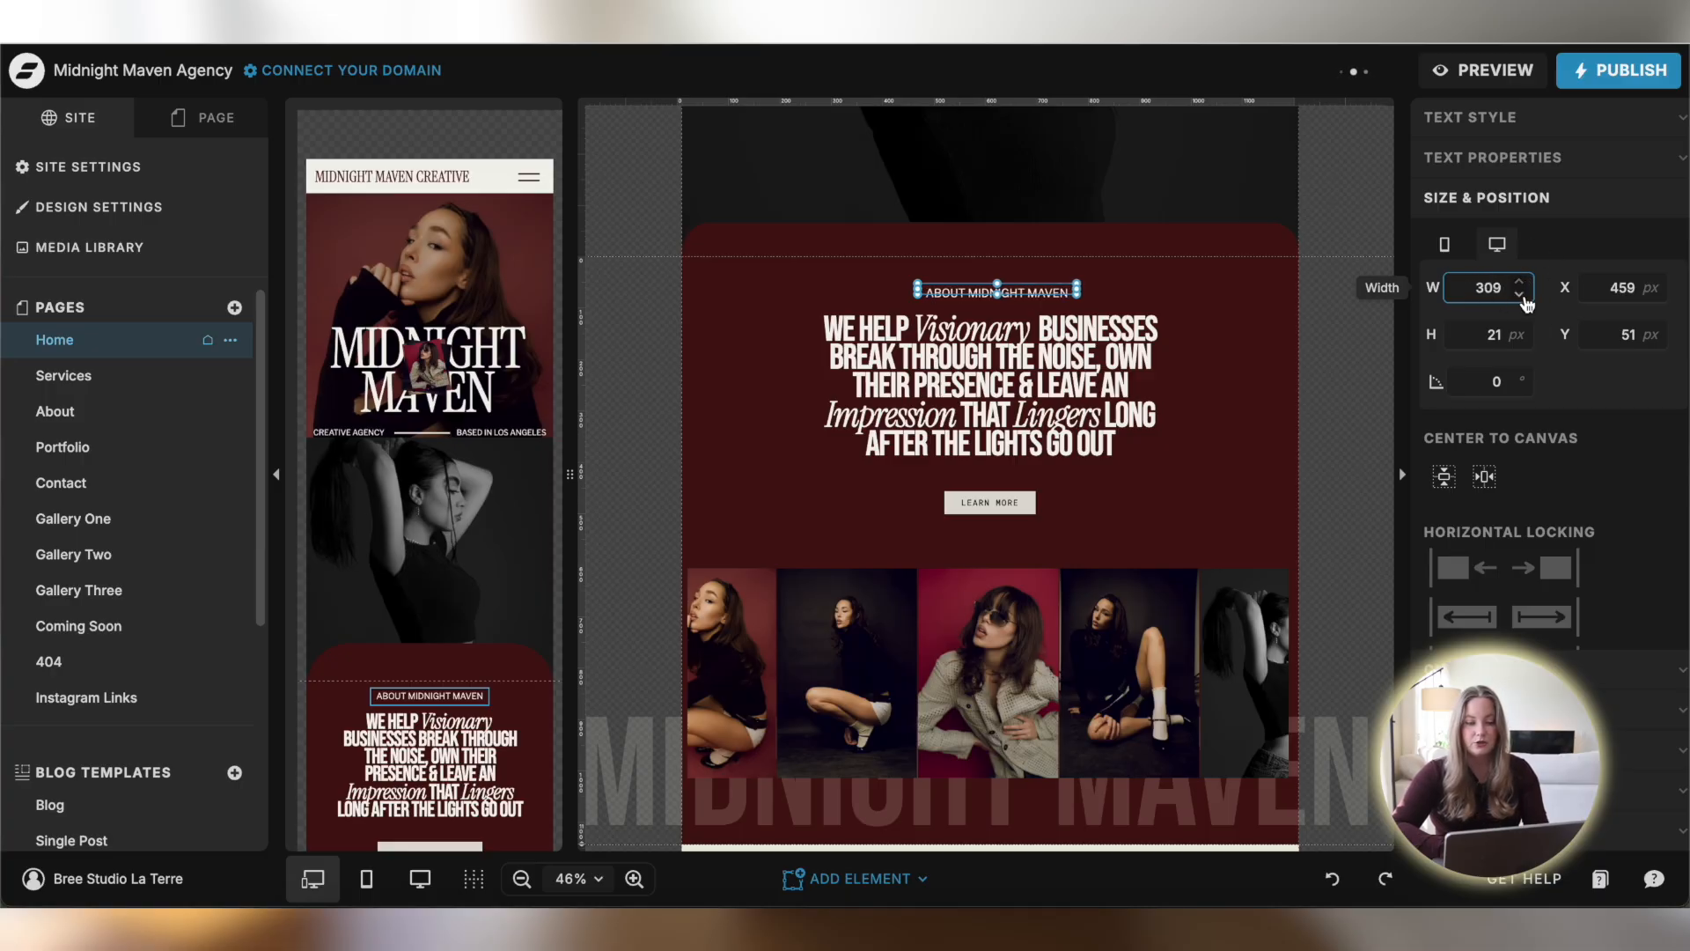
pyautogui.click(1520, 295)
pyautogui.click(1520, 295)
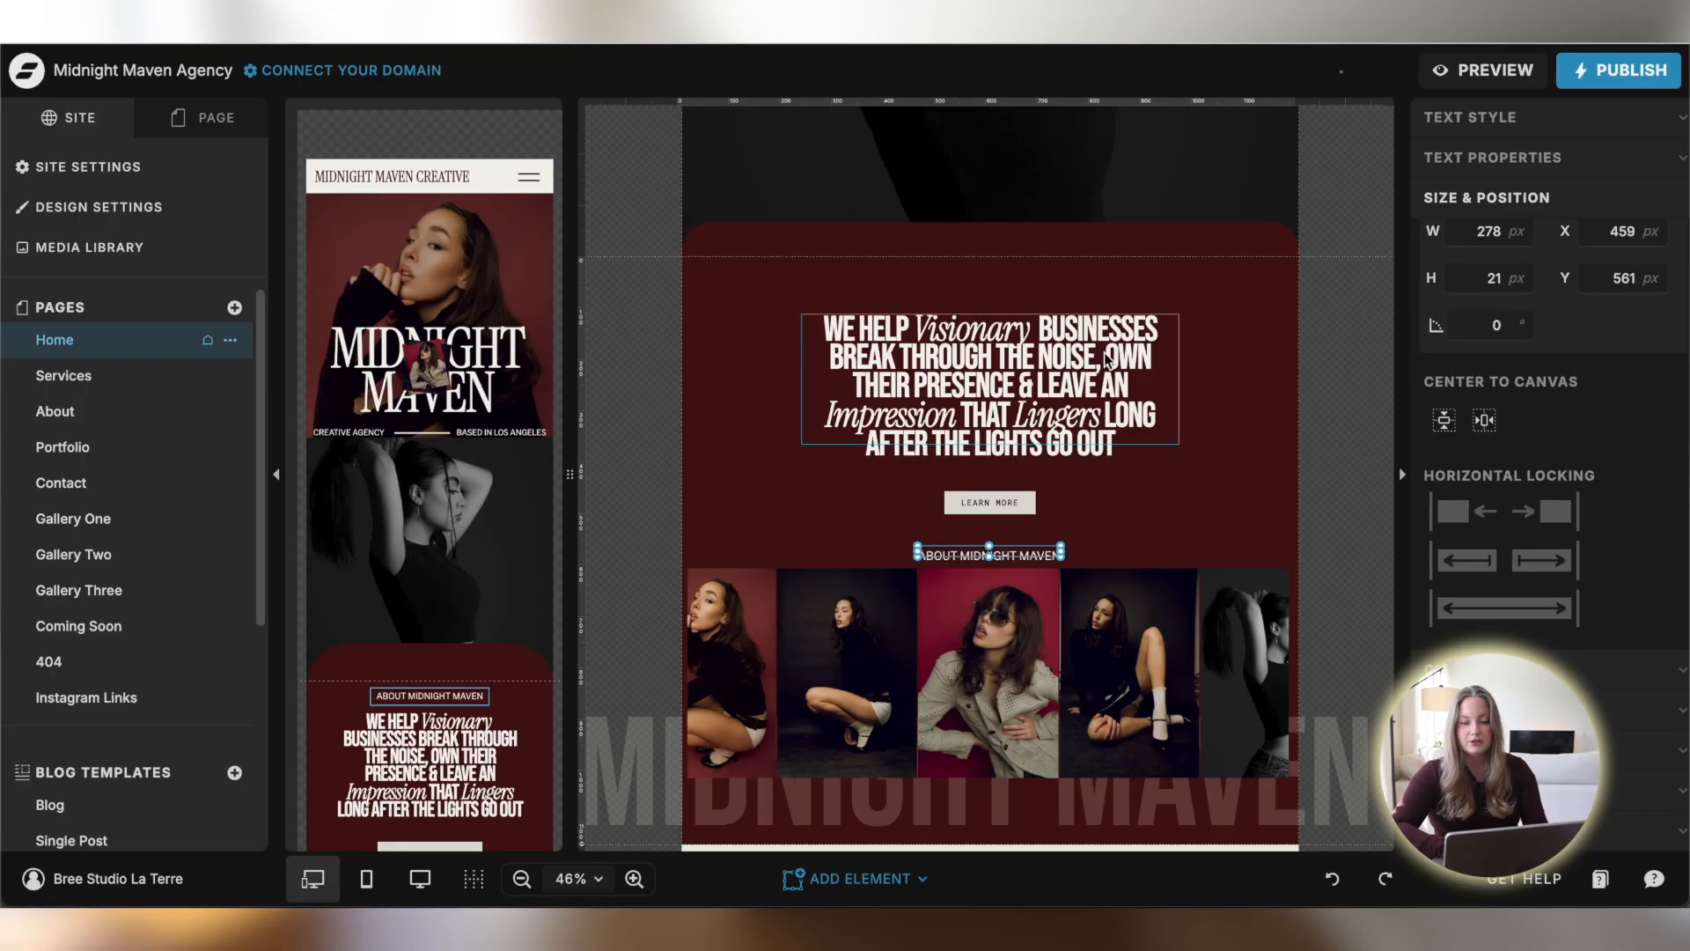
# Try centering the "About Midnight Maven" text vertically on its canvas, and undo the move
pyautogui.hotkey('ctrl', 'z')
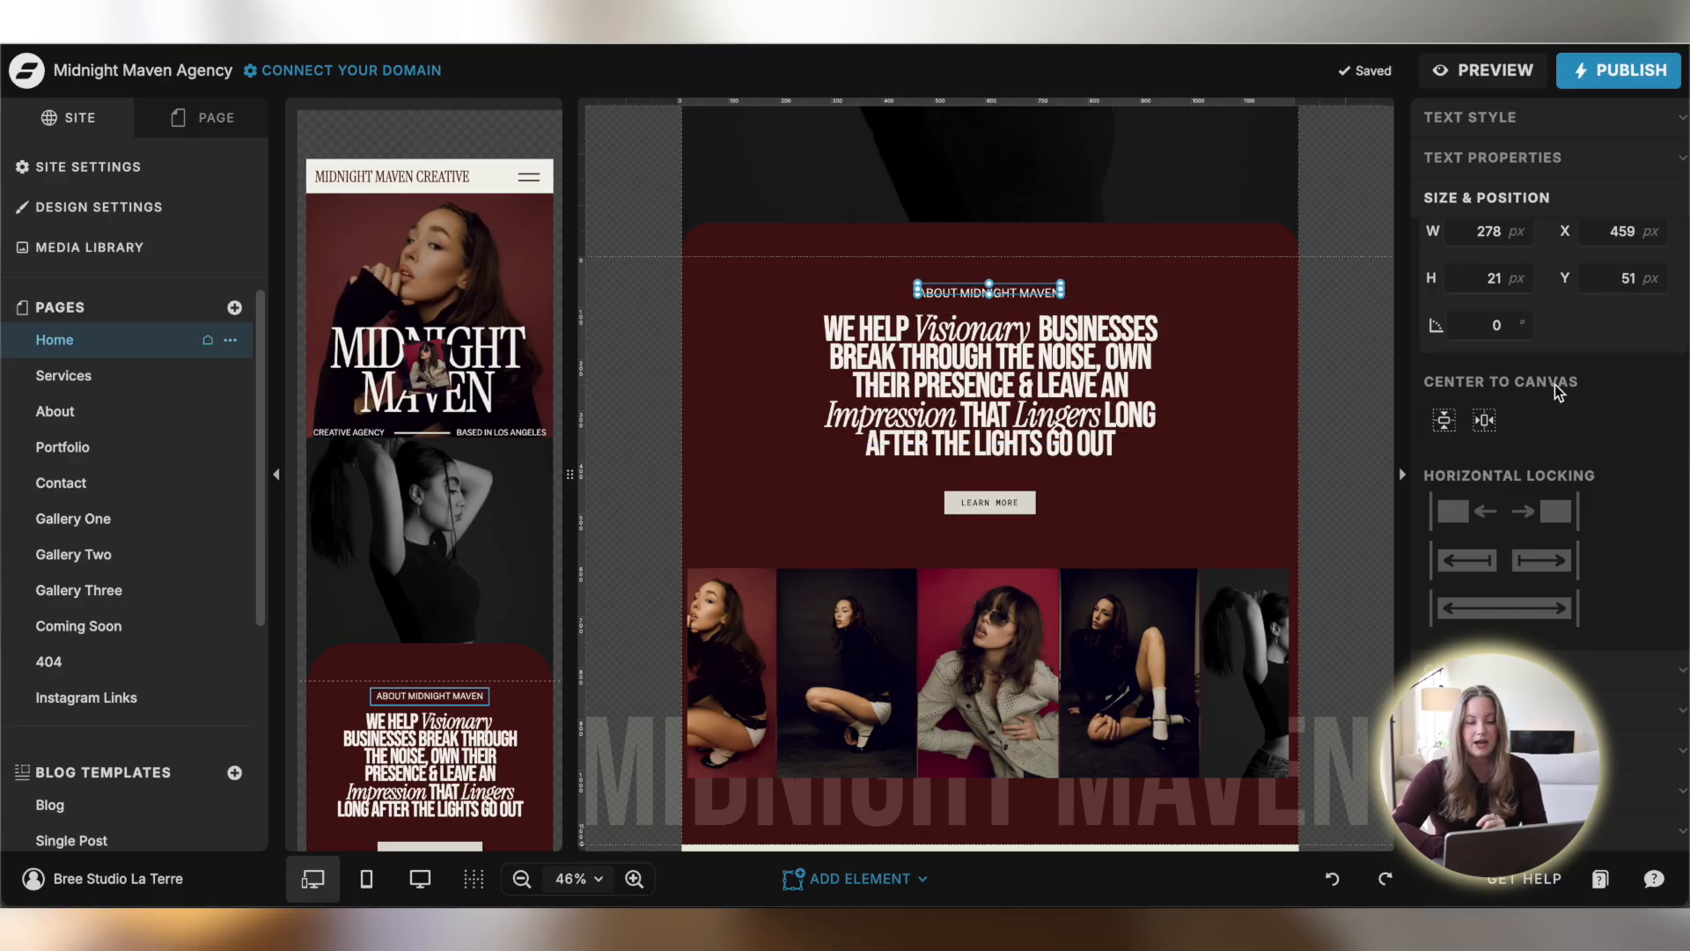
pyautogui.click(1448, 423)
pyautogui.hotkey('ctrl', 'z')
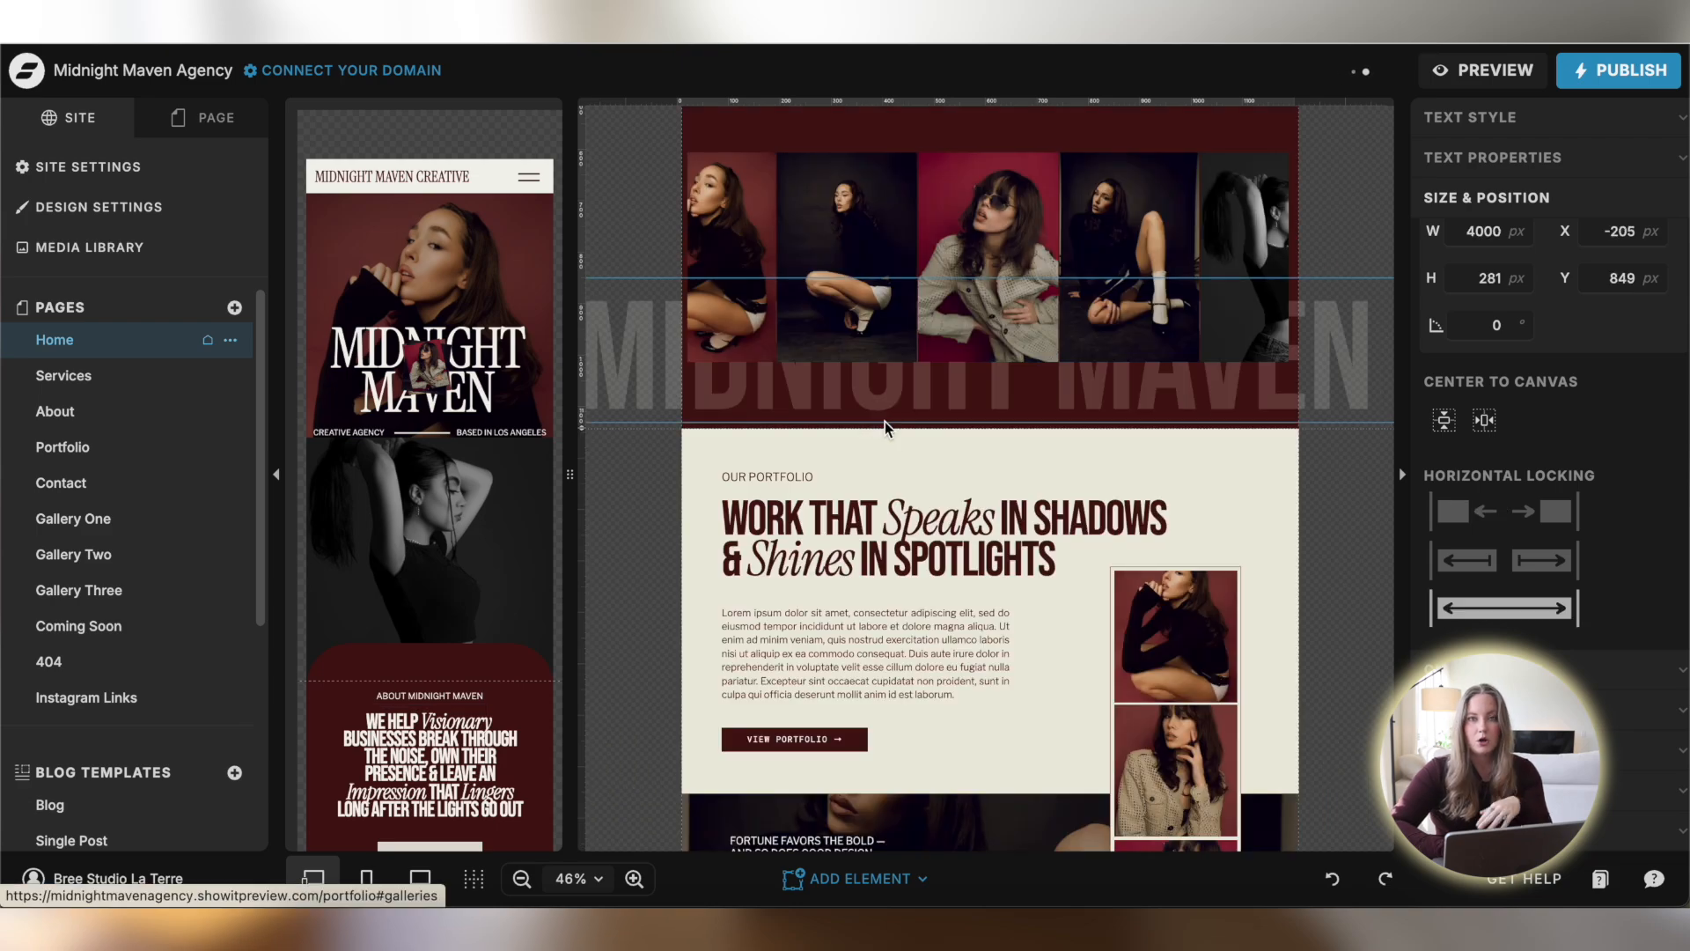
# Select the portfolio section's headline together with the "Our Portfolio" label to examine the alignment, size-matching and distribution options
pyautogui.scroll(4, 886, 422)
pyautogui.scroll(-5, 1030, 484)
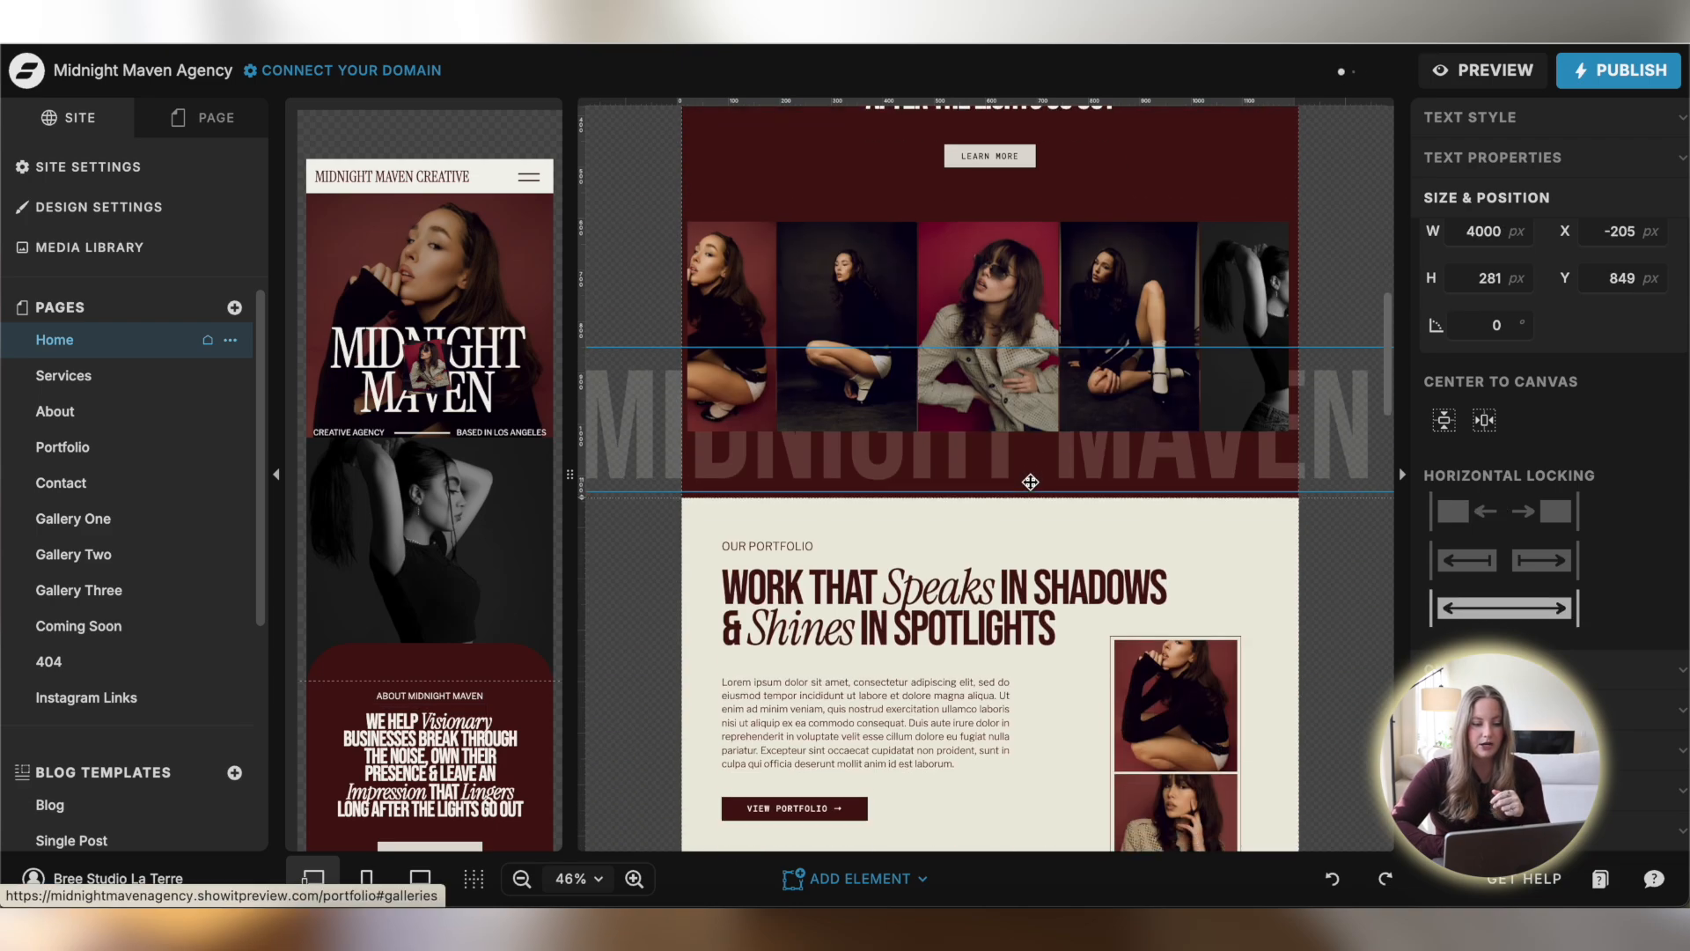
pyautogui.click(1203, 343)
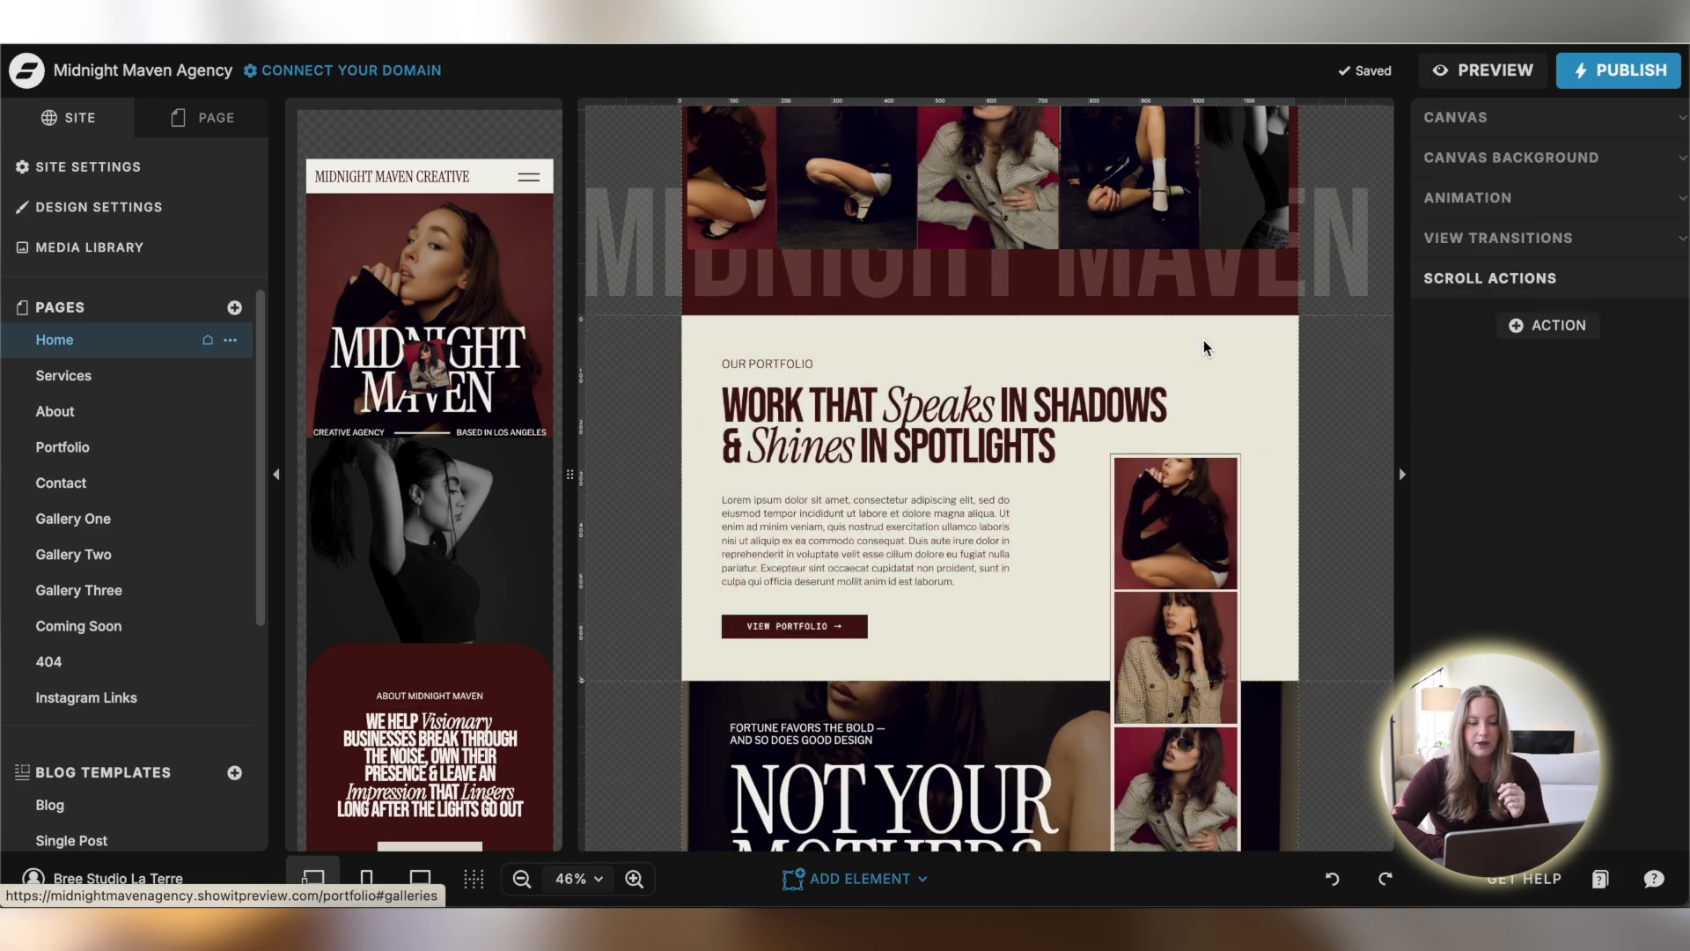
pyautogui.click(844, 409)
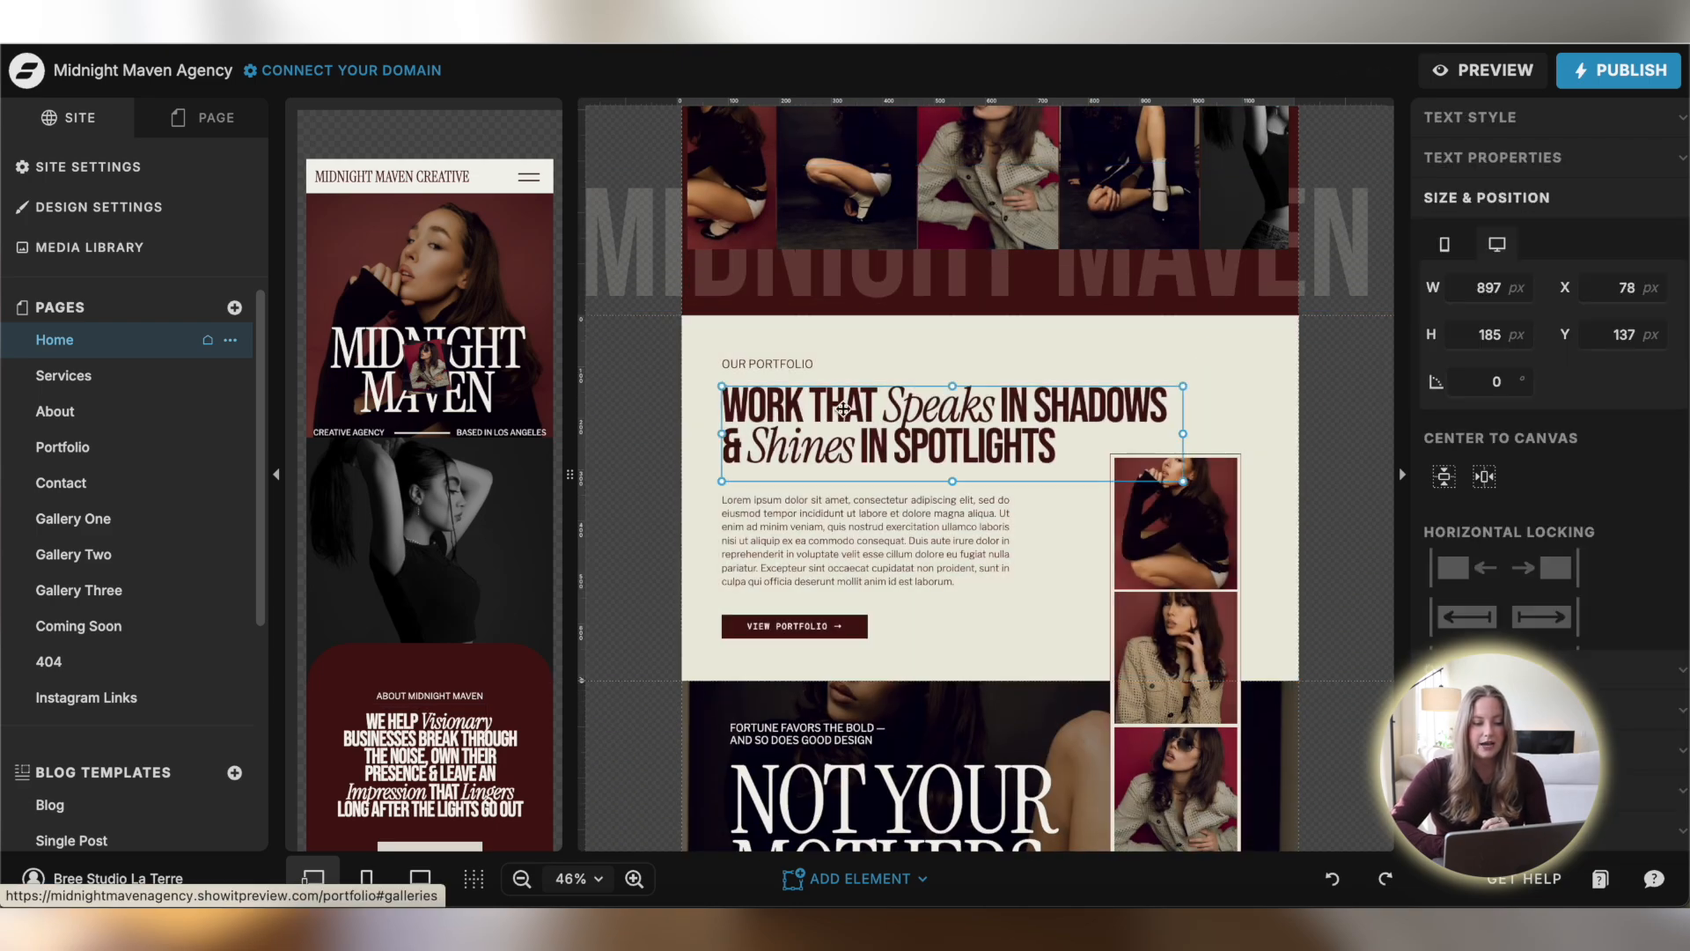
pyautogui.keyDown('shift'); pyautogui.click(748, 363); pyautogui.keyUp('shift')
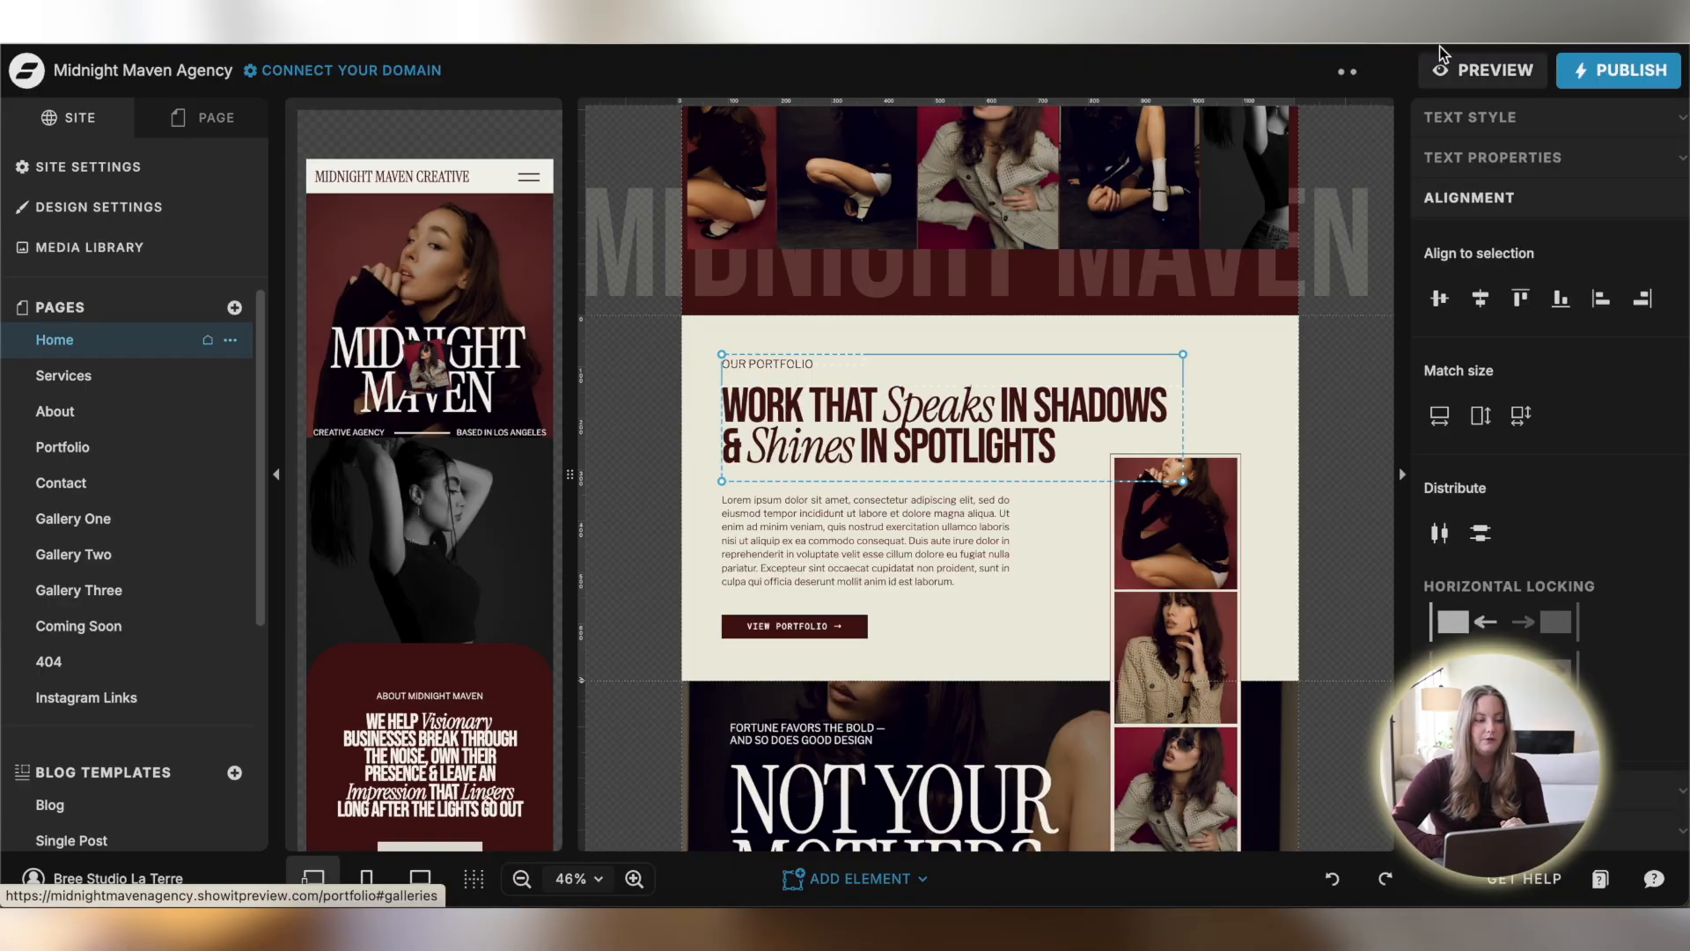
# Preview the Home page and look over how its sections behave on the live site
pyautogui.click(1484, 77)
pyautogui.scroll(15, 716, 466)
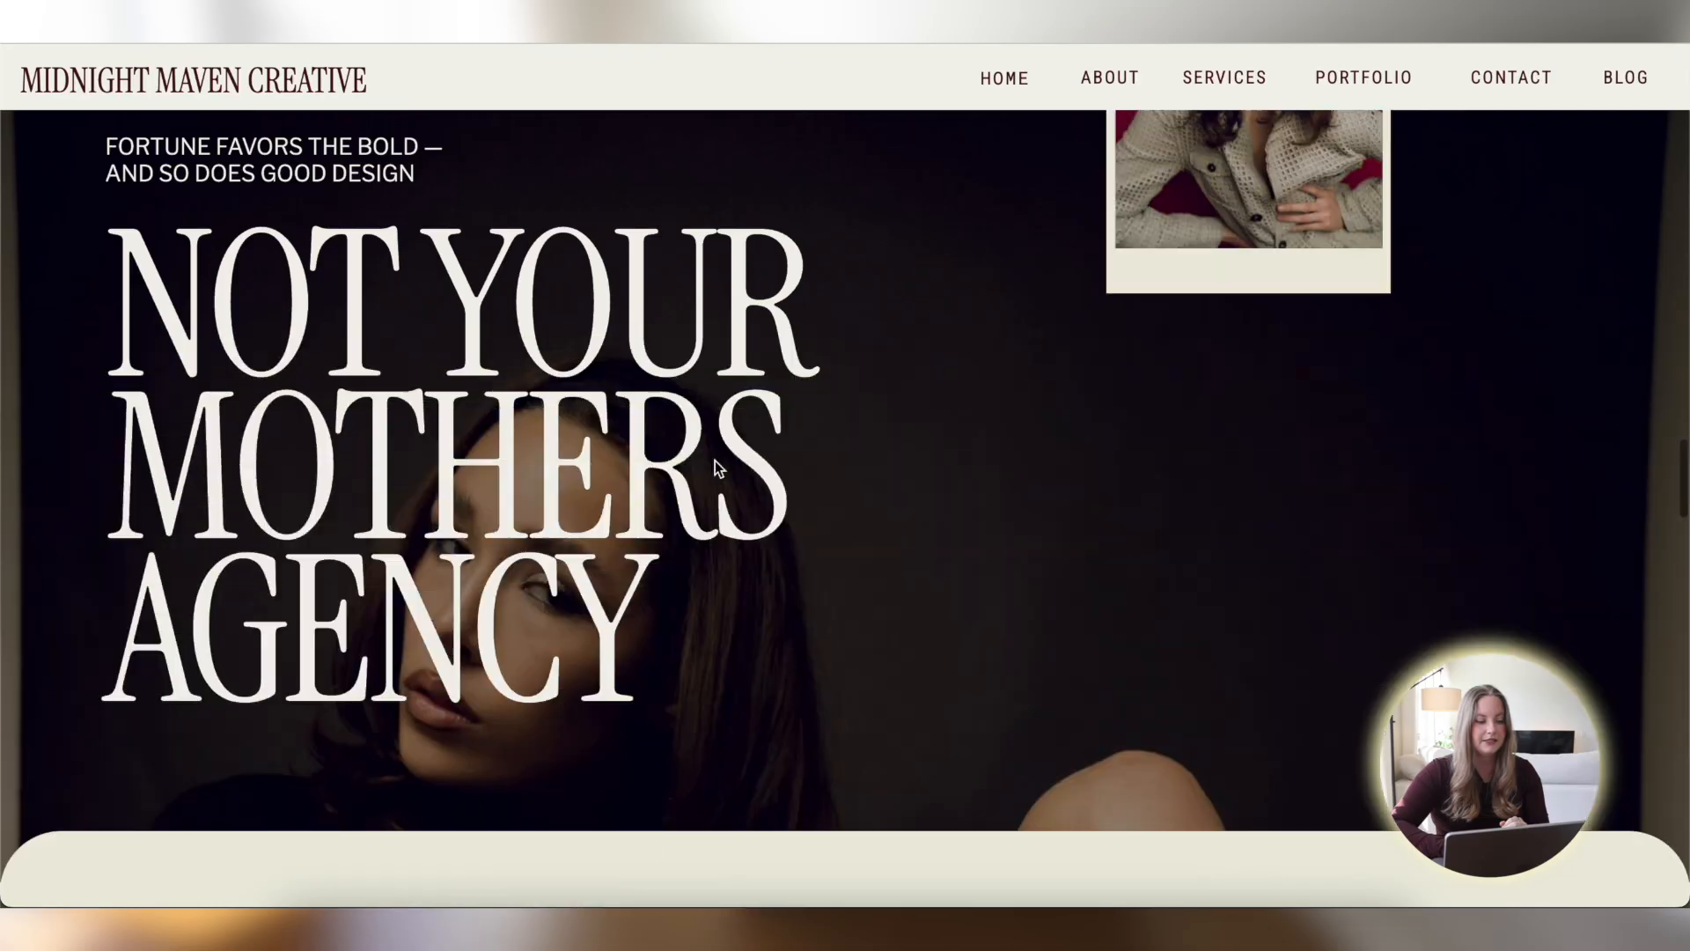
pyautogui.scroll(-1, 714, 460)
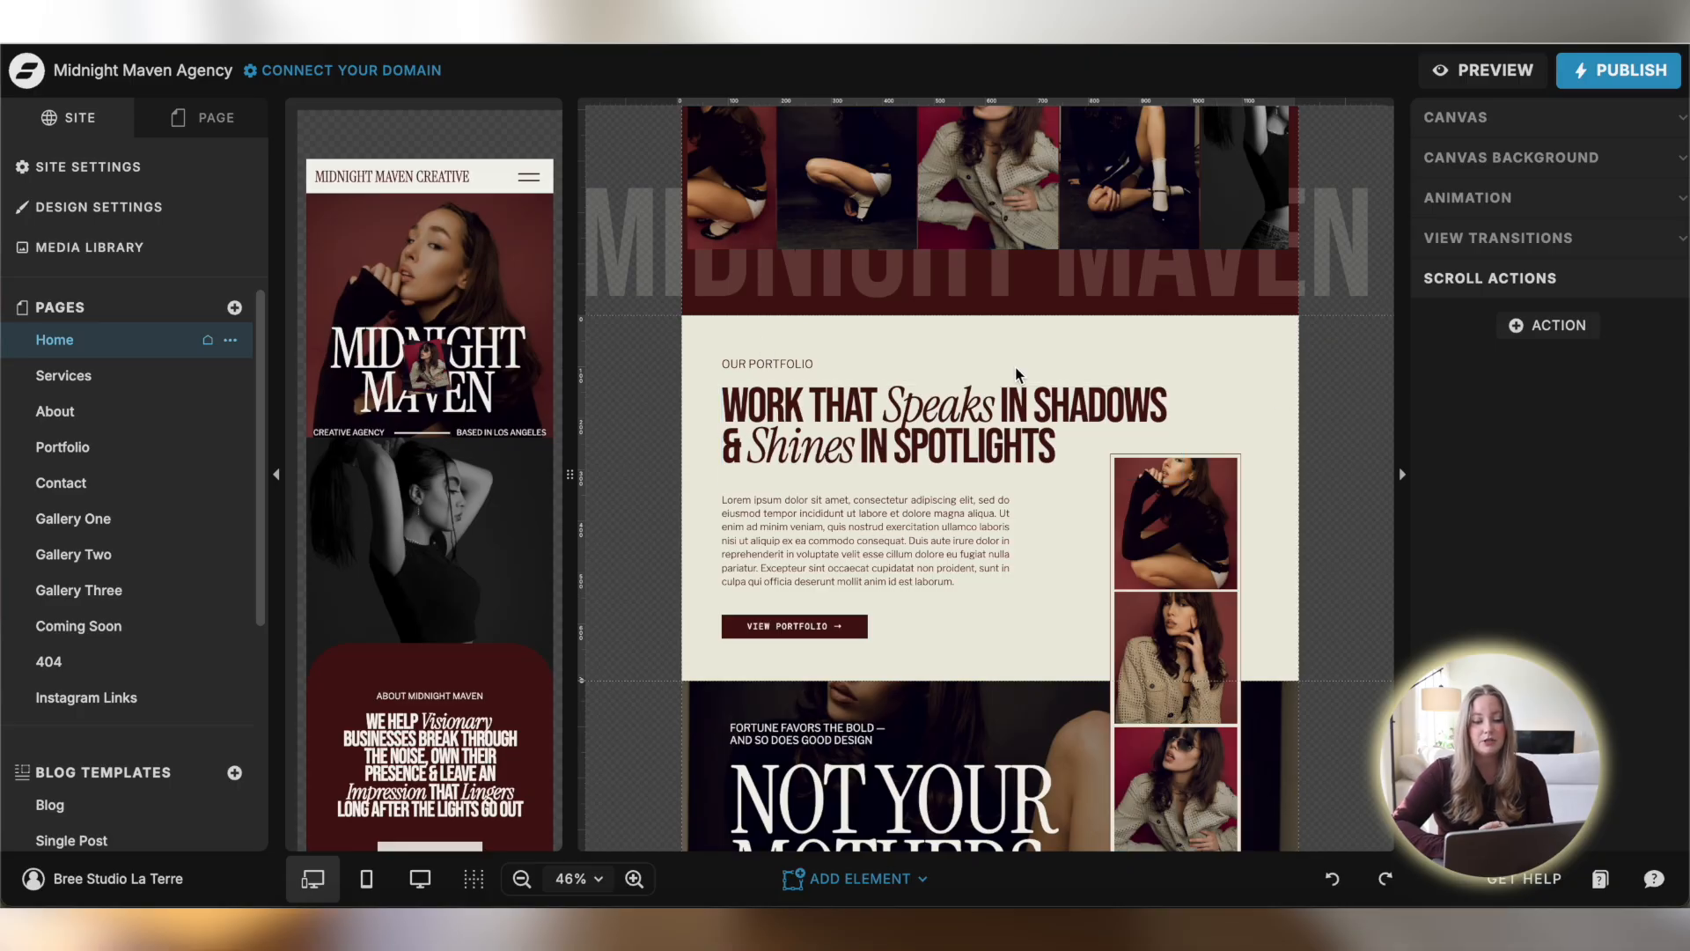
# Select the "Work that Speaks in Shadows" headline to view its size and position settings, and look through the Home page's sections
pyautogui.click(1023, 407)
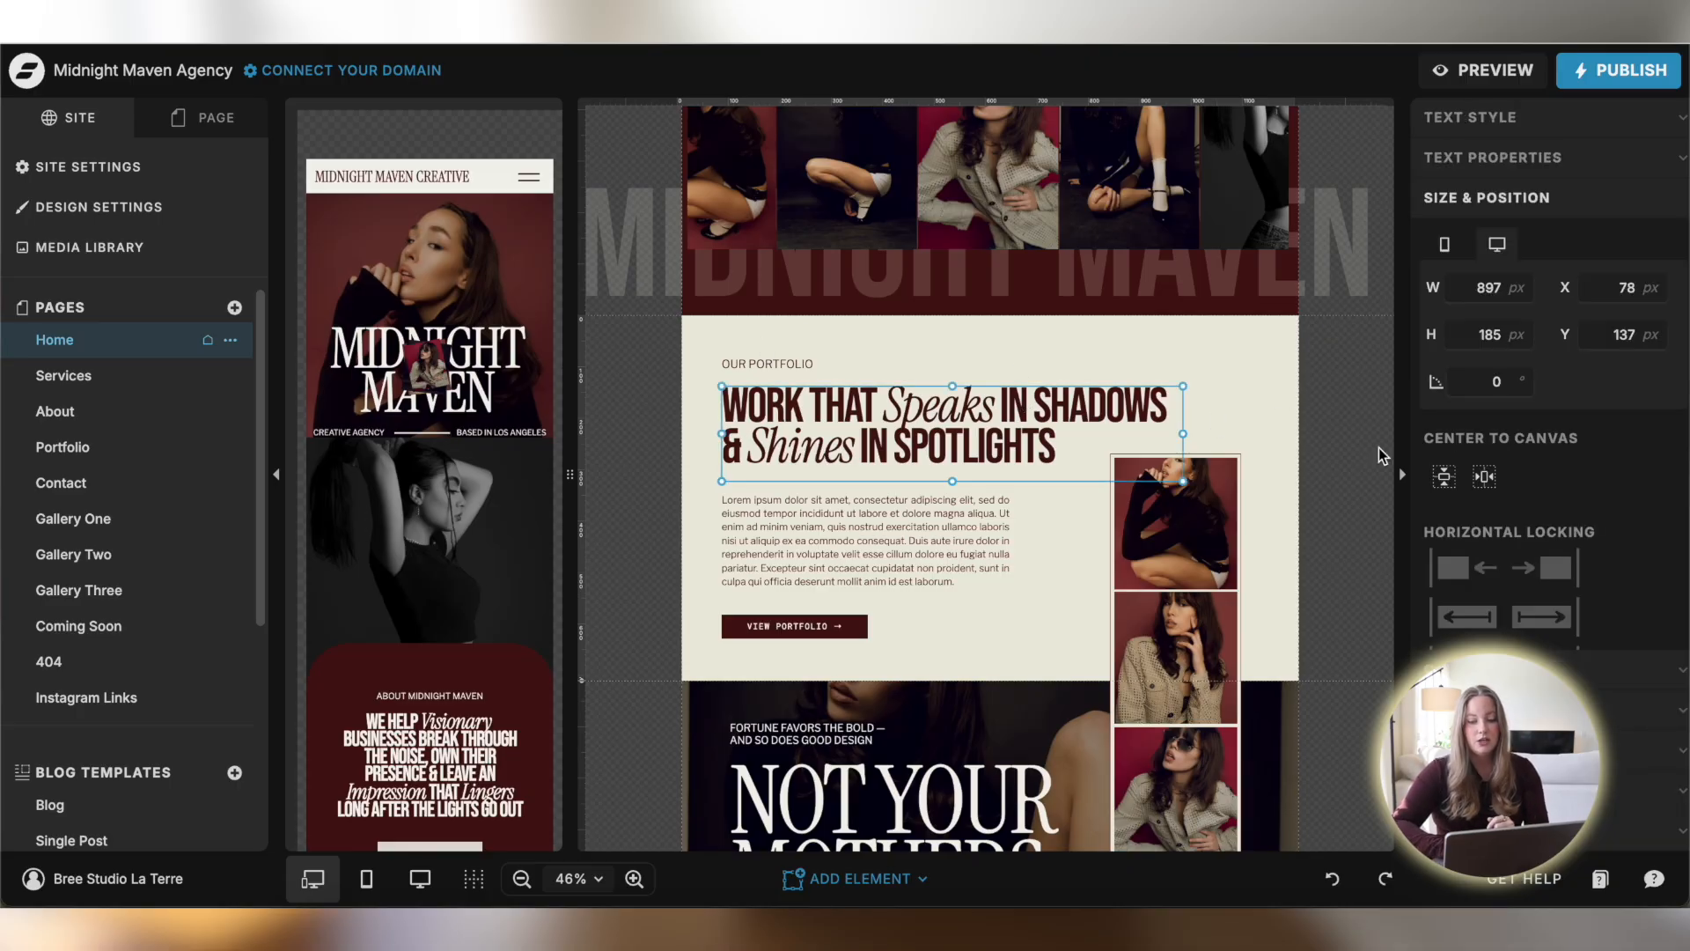
pyautogui.scroll(-1, 1558, 545)
pyautogui.scroll(5, 1287, 442)
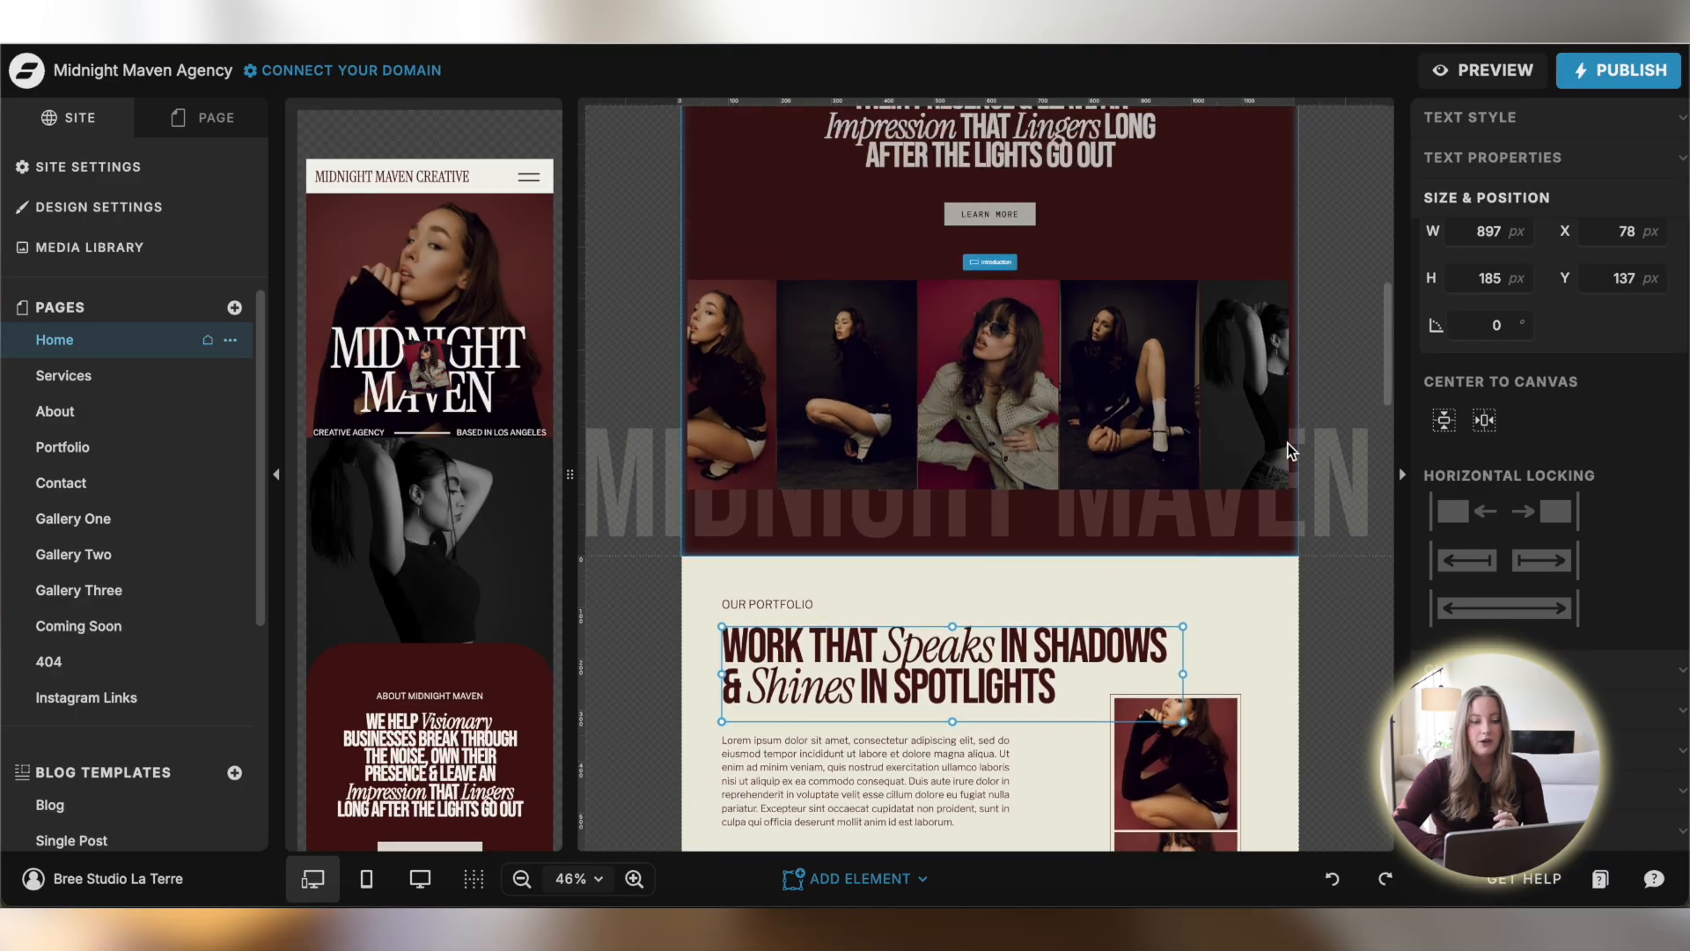
pyautogui.scroll(-10, 1287, 441)
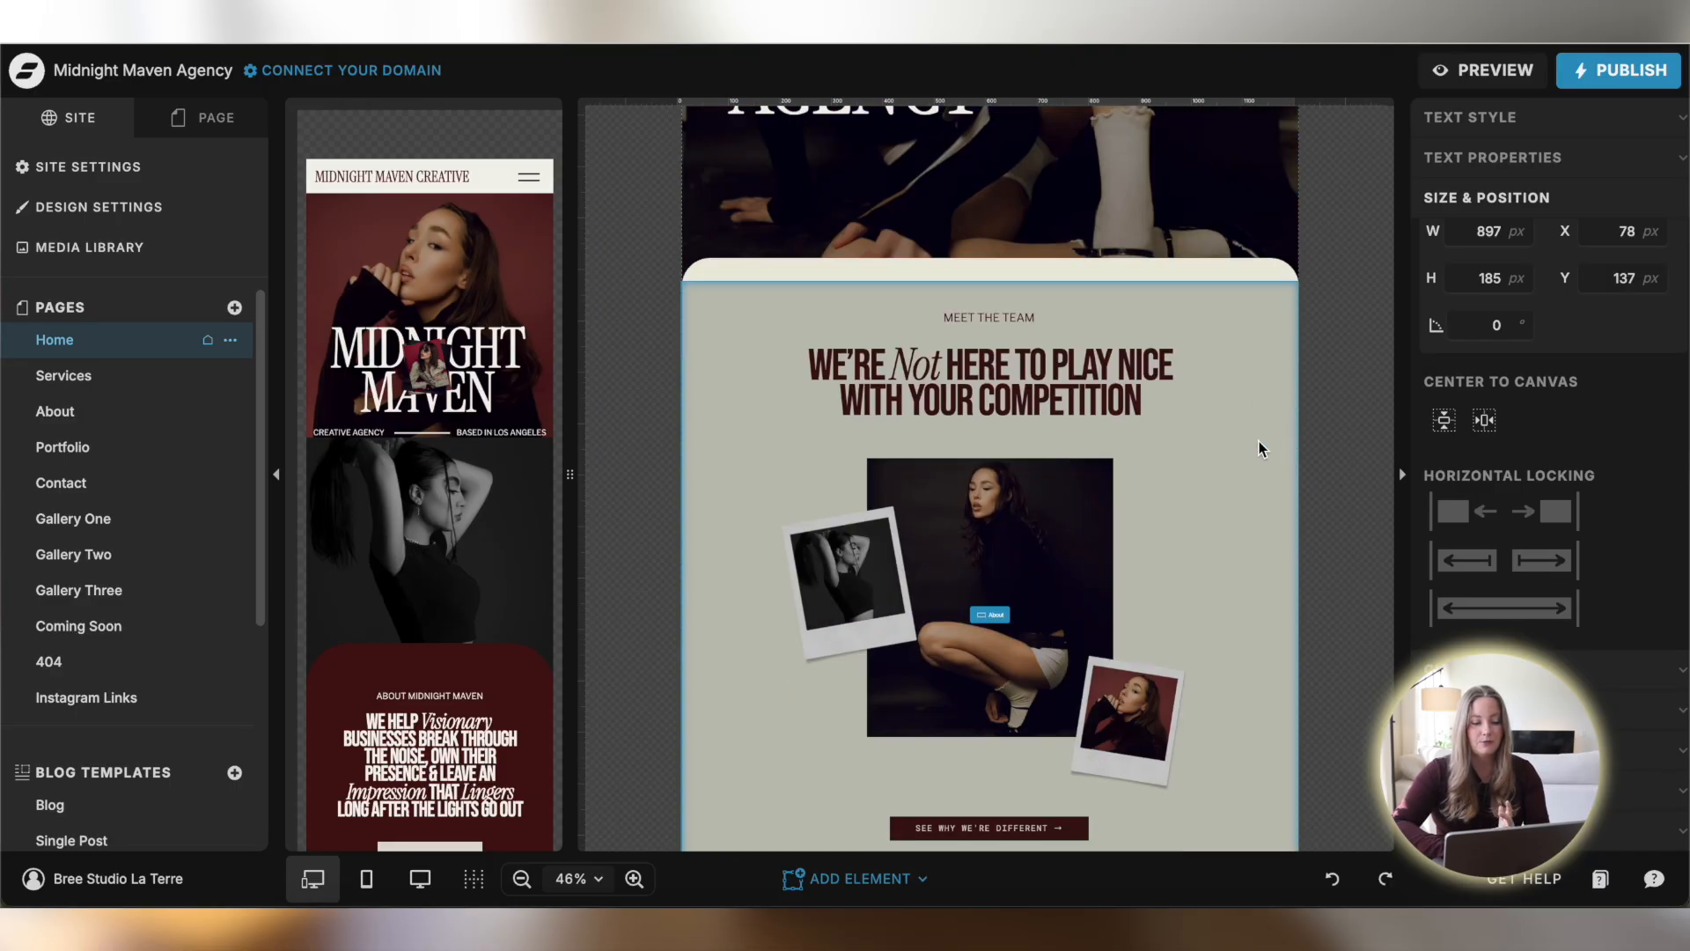
pyautogui.scroll(-5, 1259, 441)
pyautogui.scroll(6, 1258, 440)
pyautogui.scroll(5, 1258, 441)
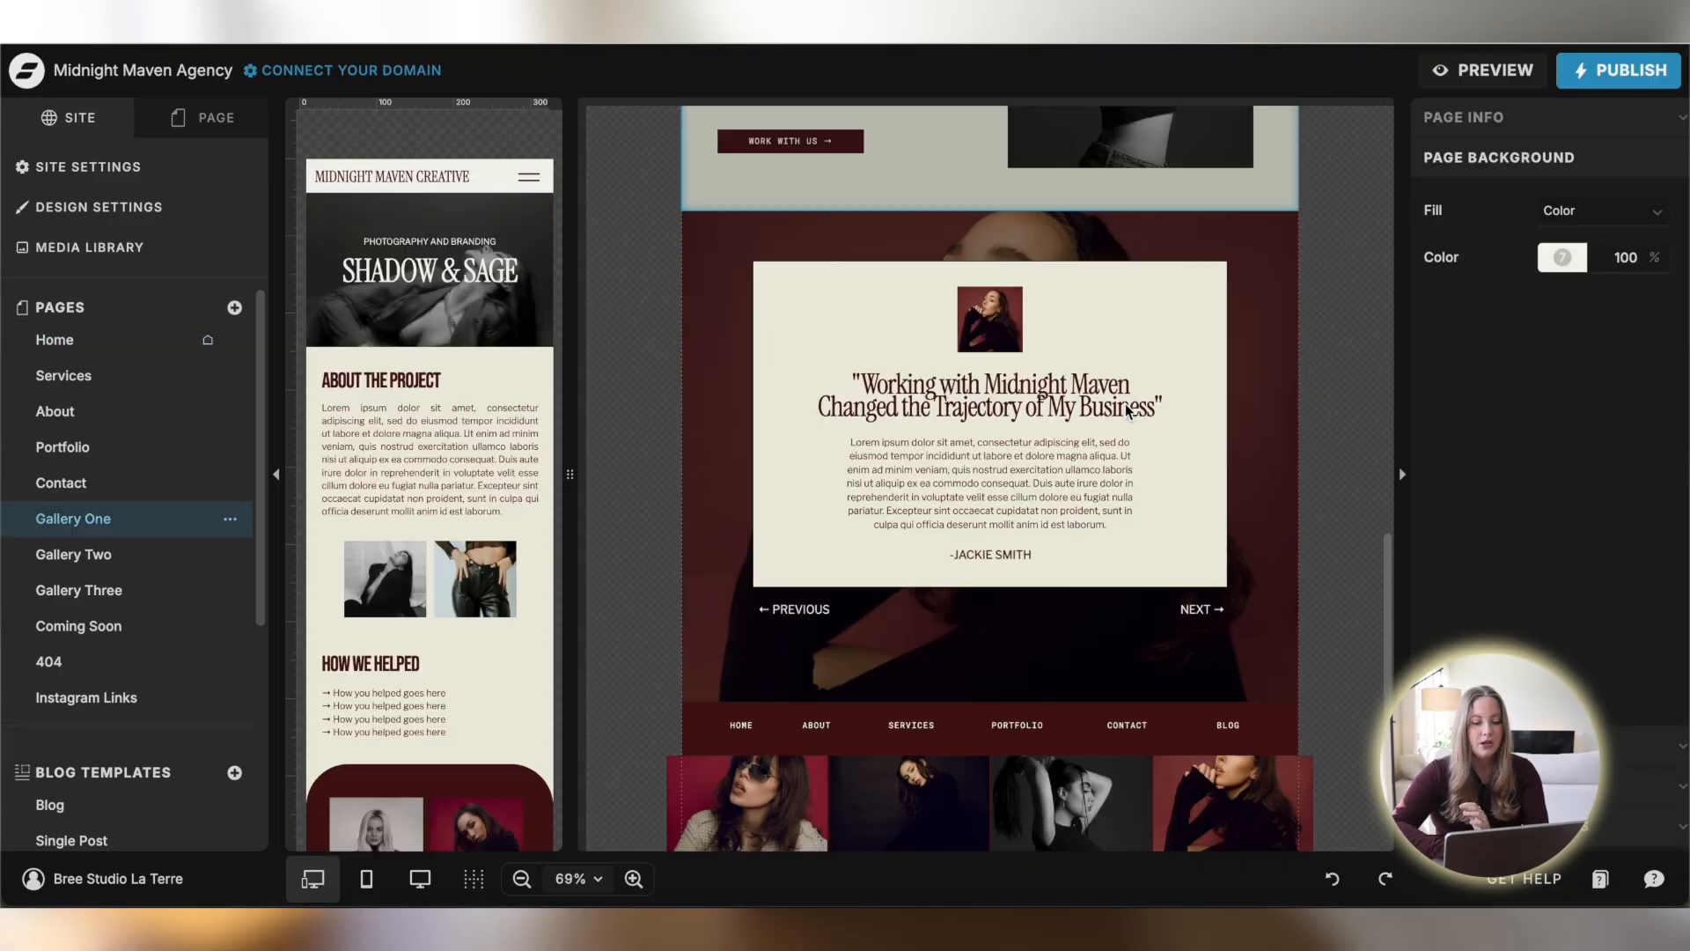
# Look over the Gallery One page, view the Gallery canvas settings, and select the two-photo gallery to examine its settings
pyautogui.scroll(-5, 1125, 403)
pyautogui.scroll(15, 1125, 403)
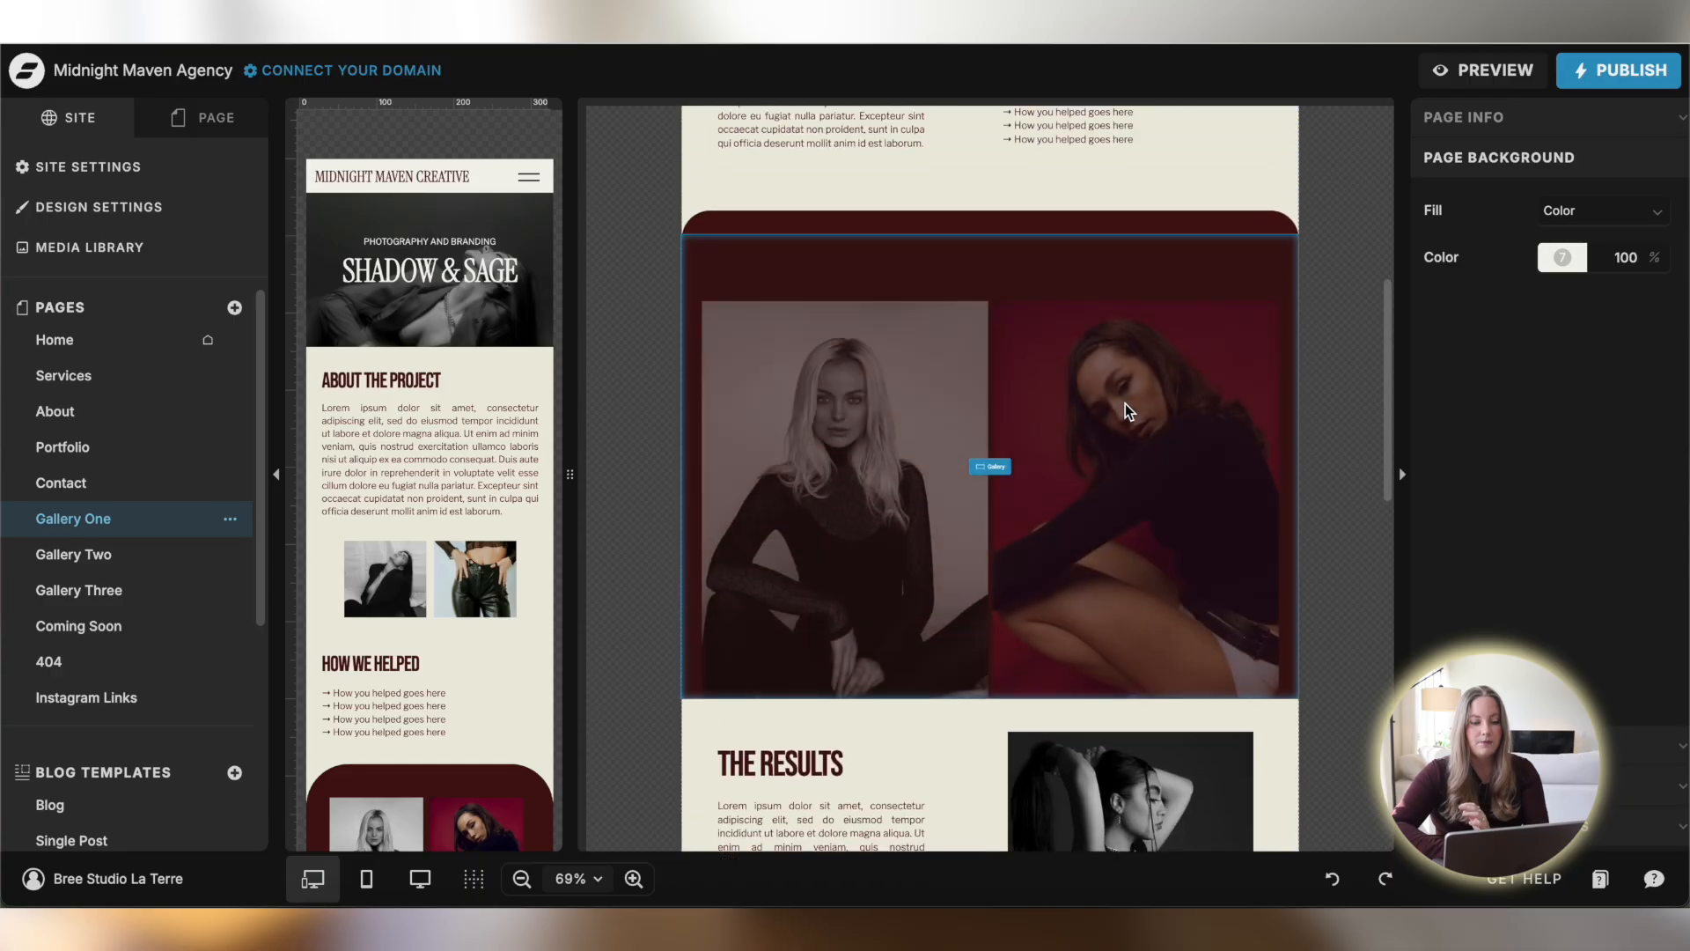
pyautogui.click(1125, 403)
pyautogui.click(1521, 120)
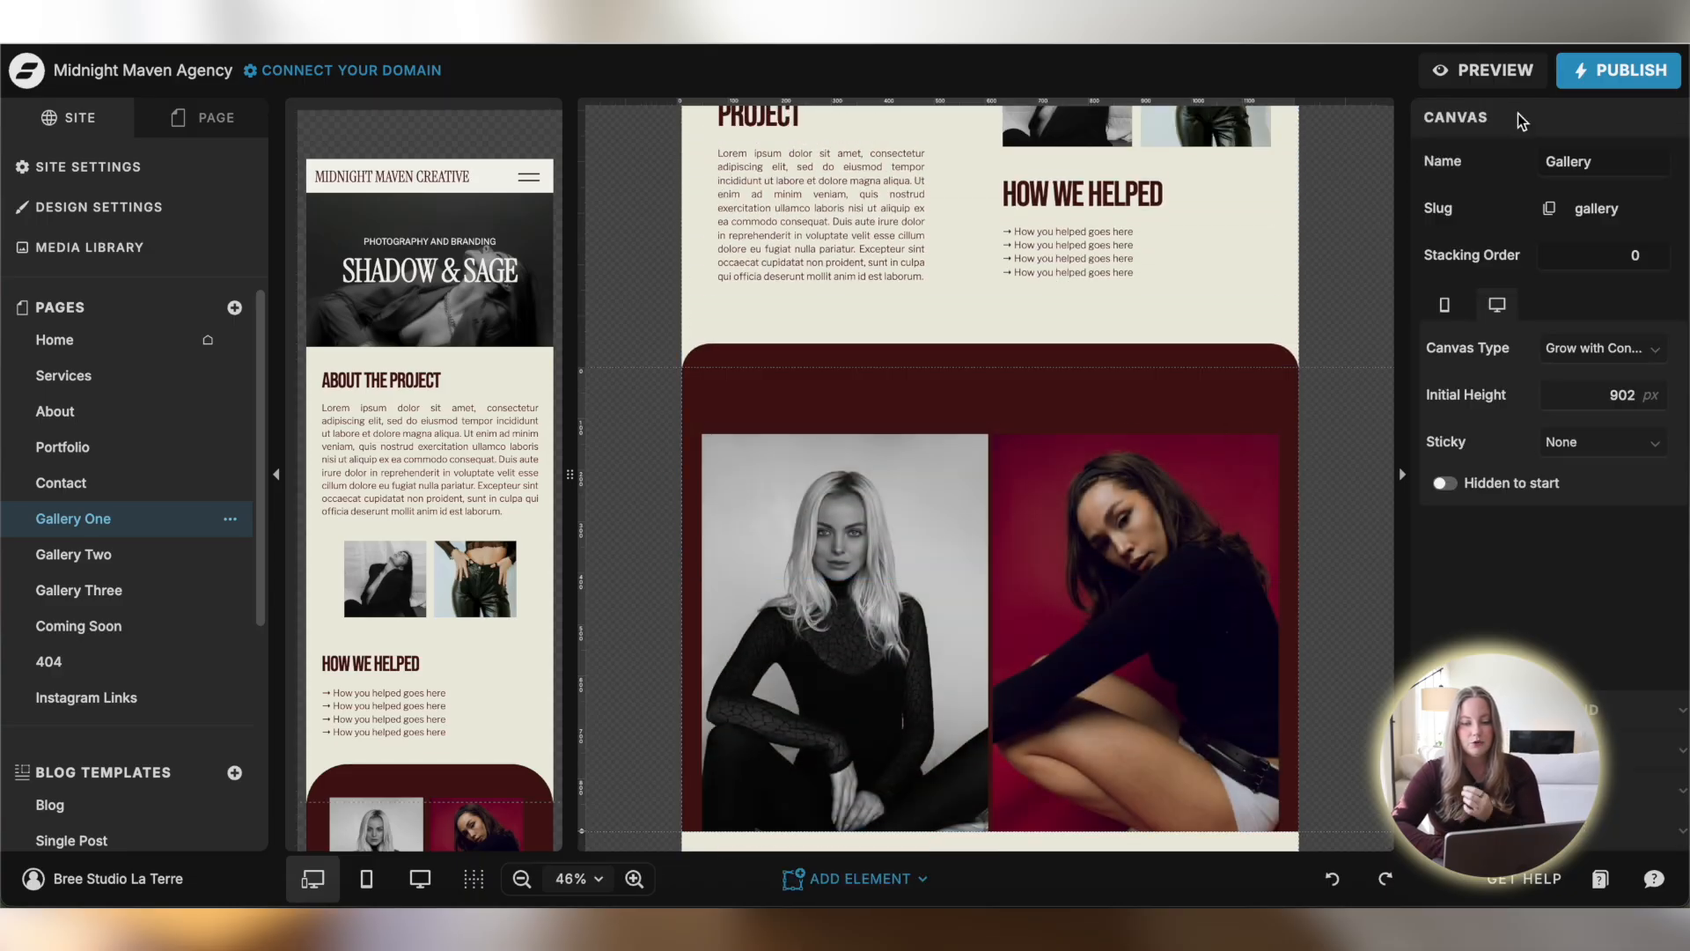
pyautogui.click(1157, 478)
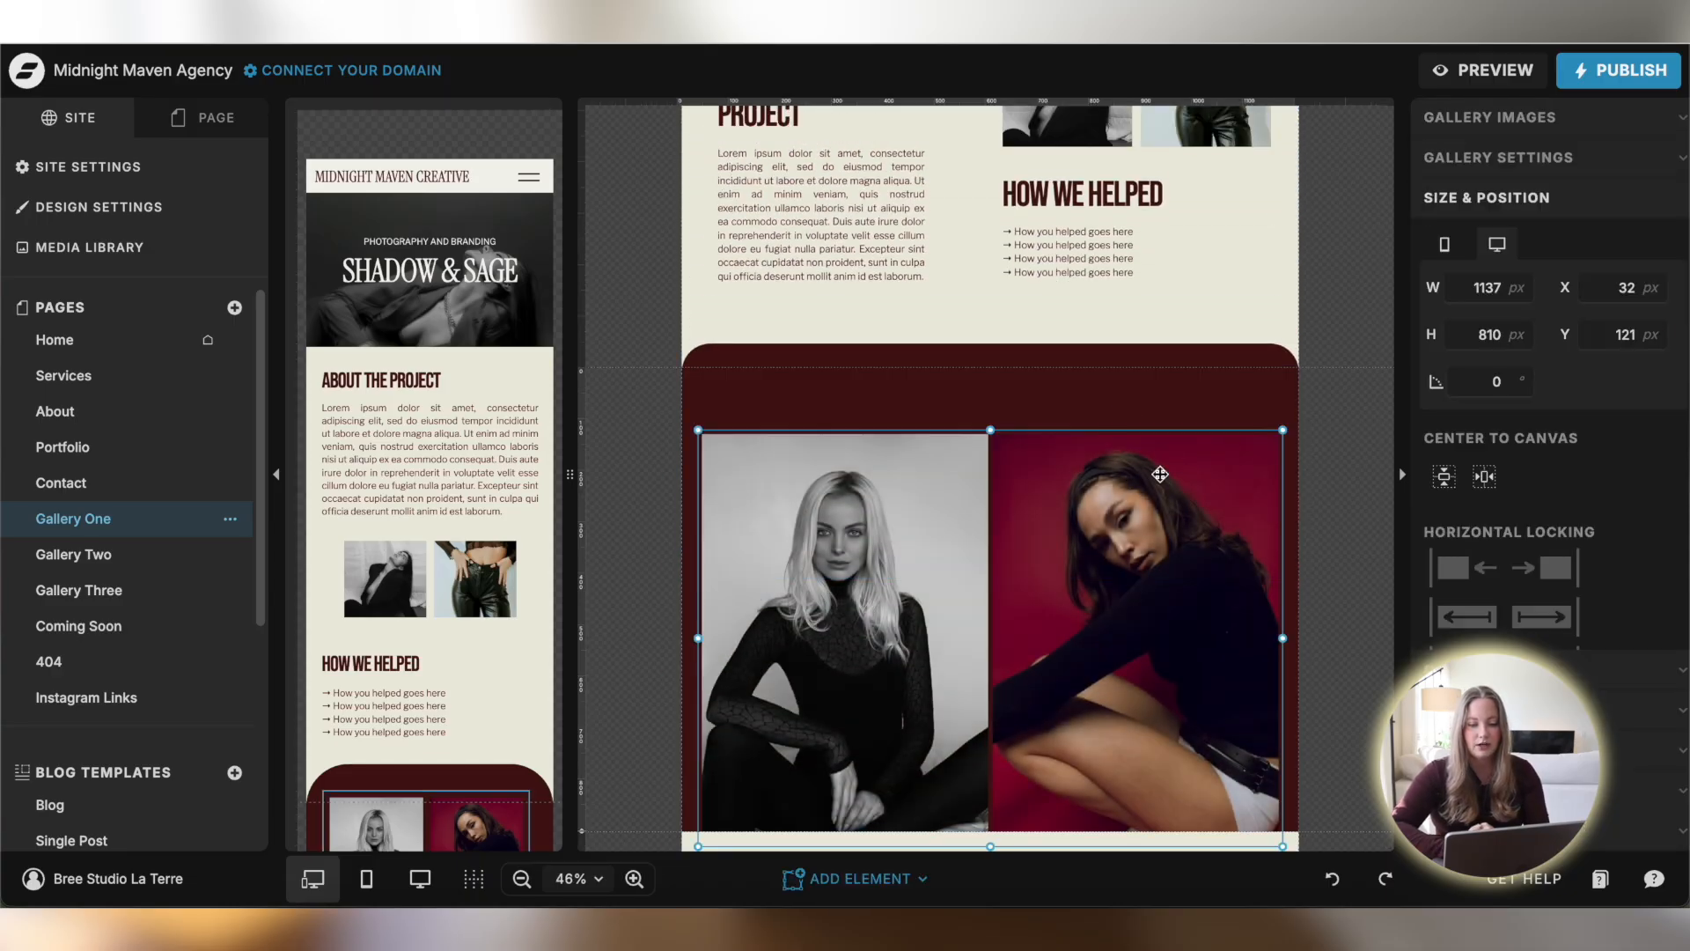
pyautogui.scroll(-3, 1496, 457)
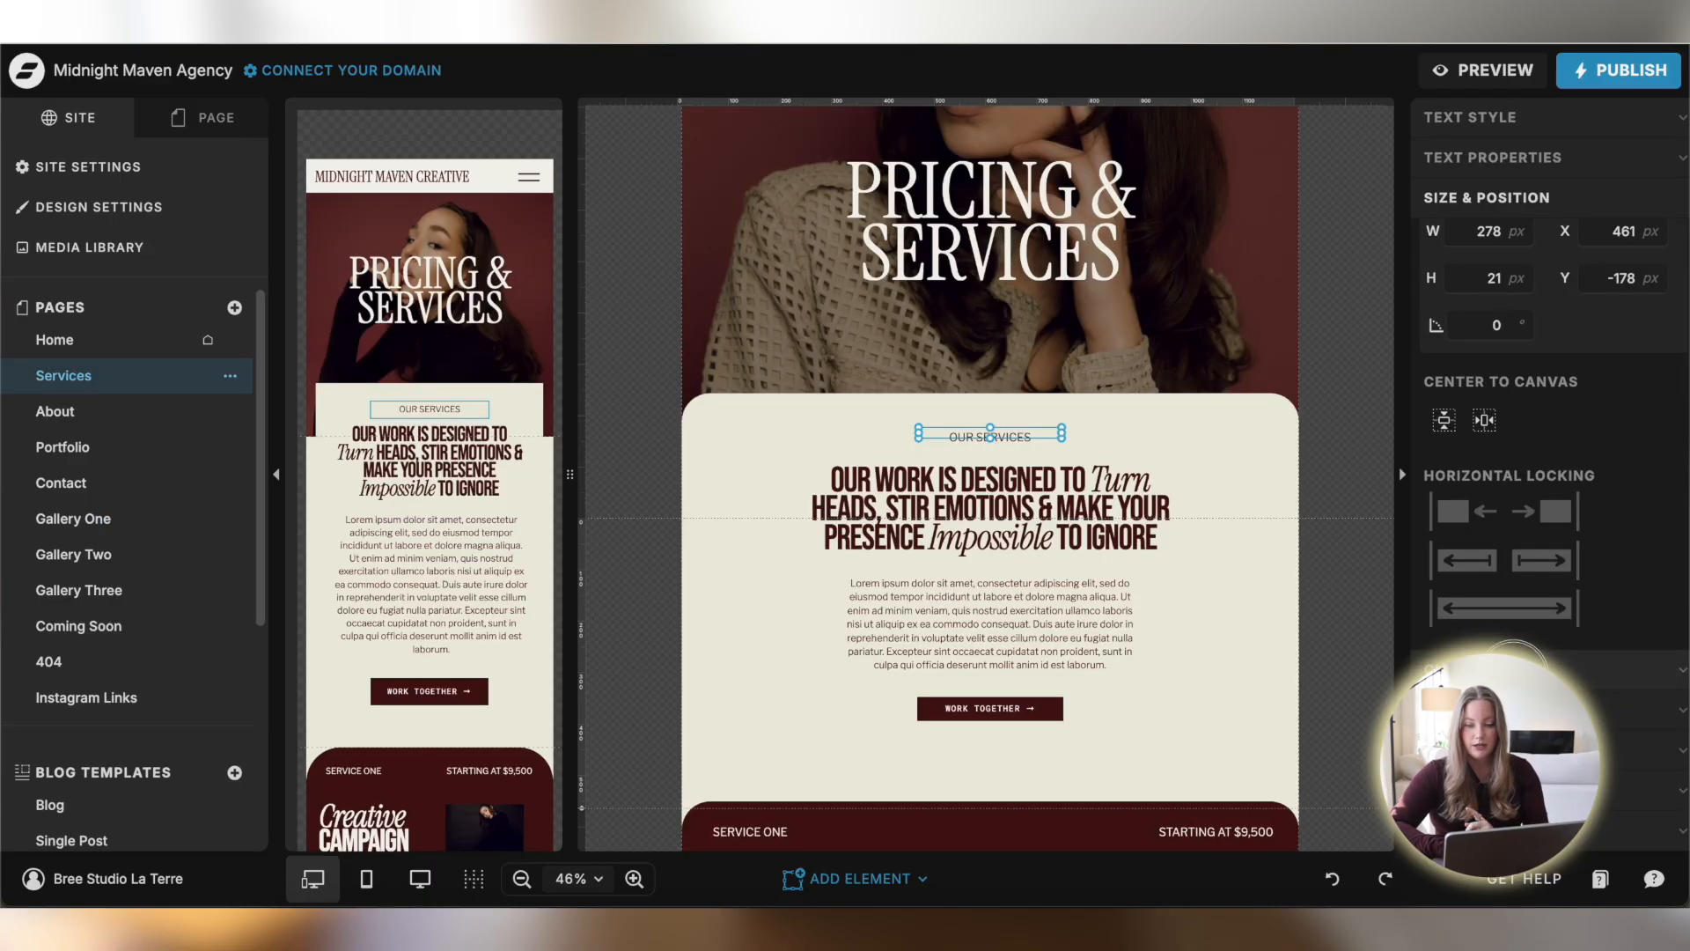
# Look over the link types for text in the Services page's "Our Services" section, and add a Show Canvas click action
pyautogui.click(1545, 305)
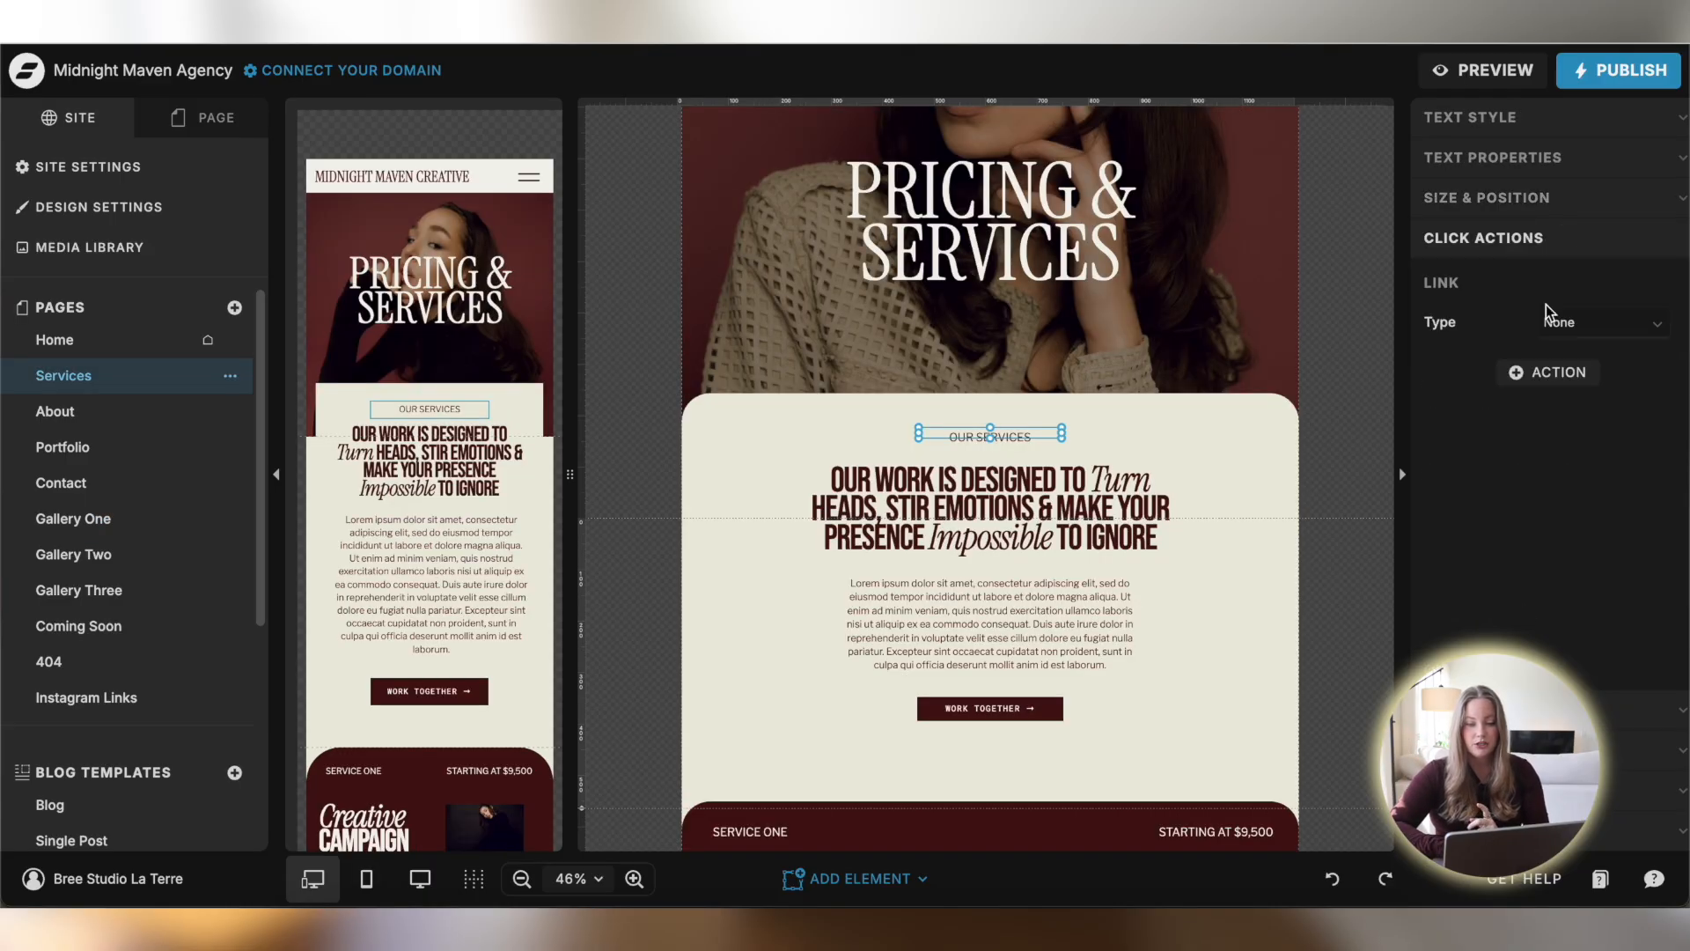
pyautogui.click(1593, 319)
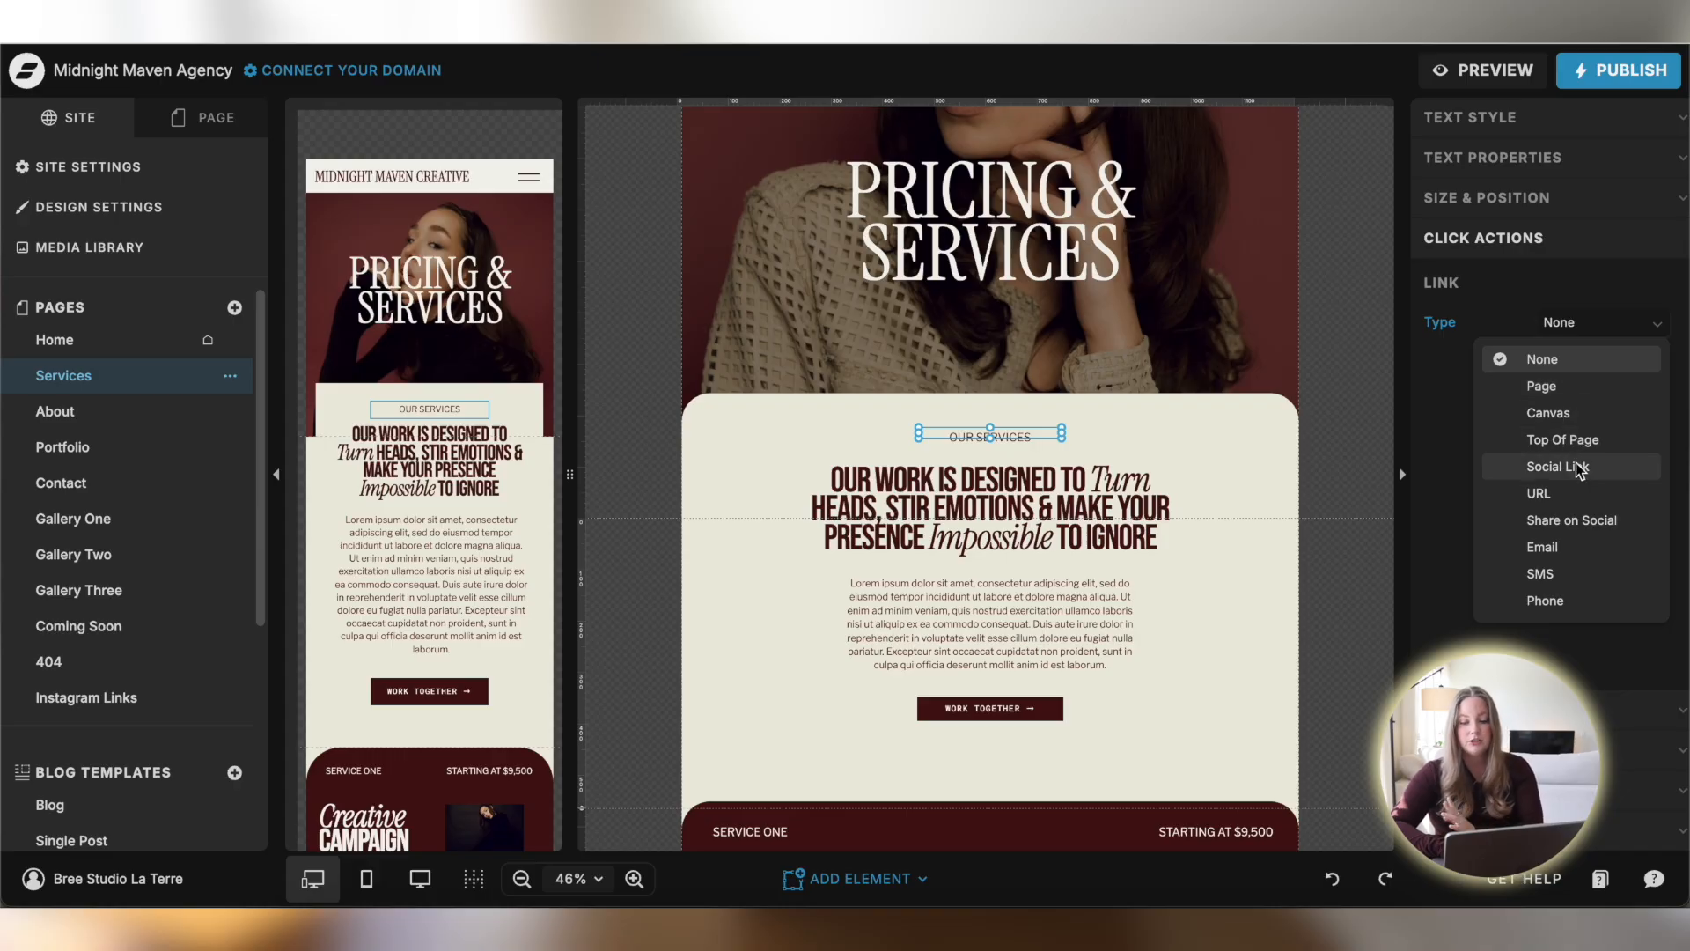
pyautogui.click(1458, 513)
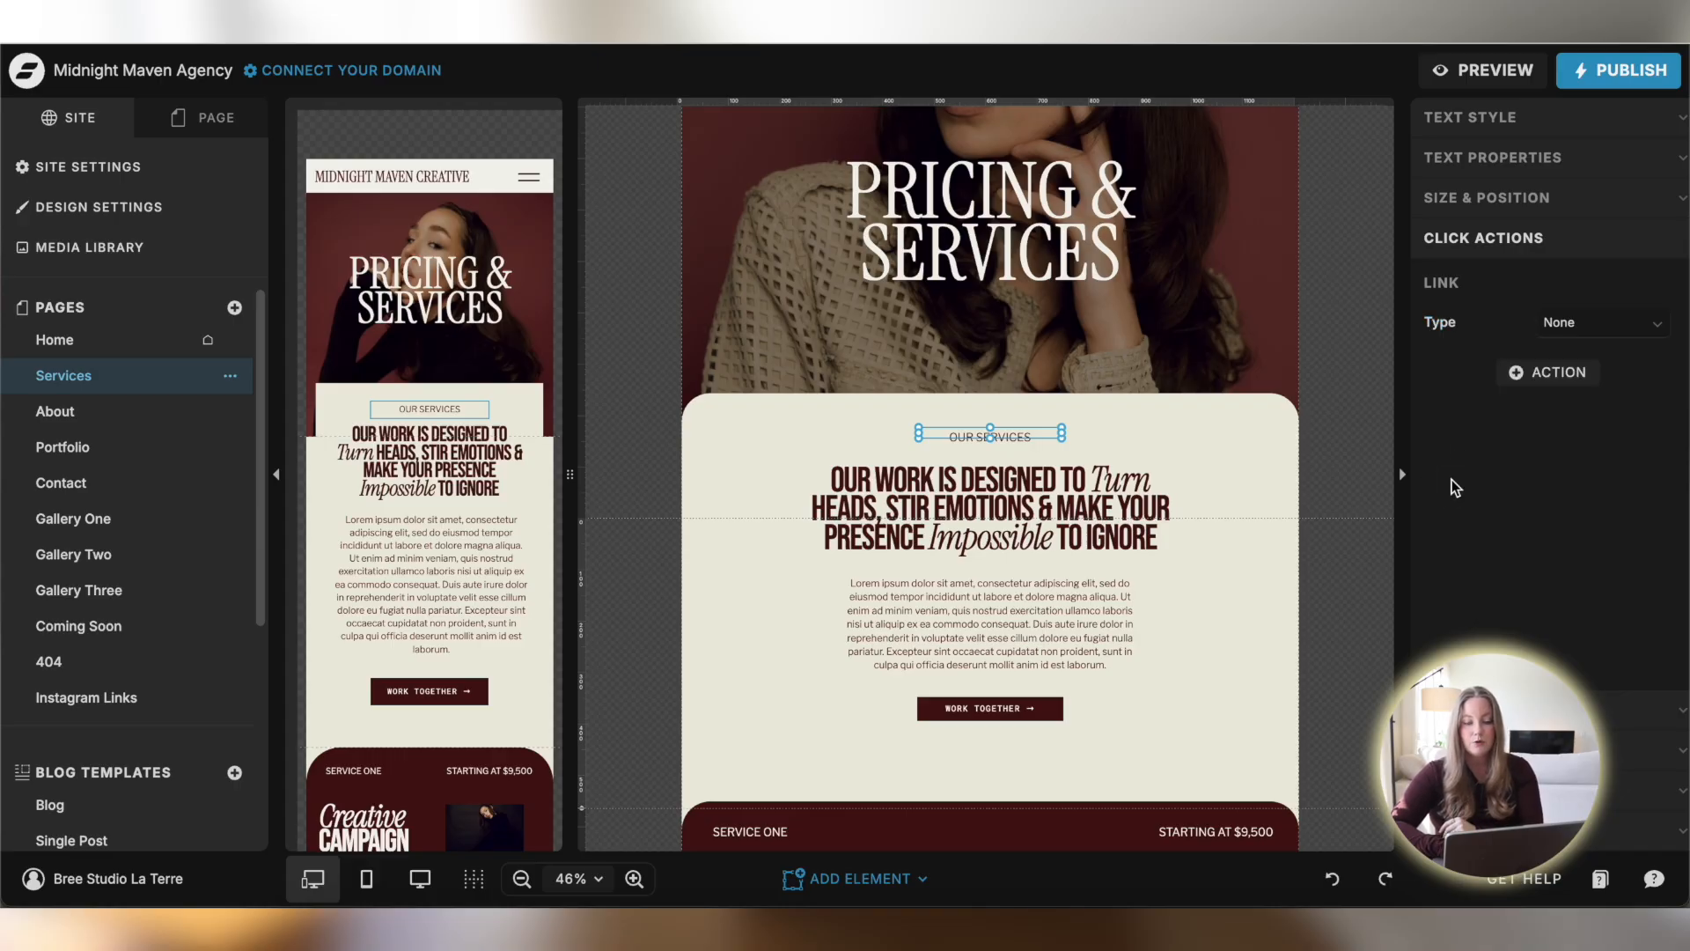
pyautogui.click(1602, 339)
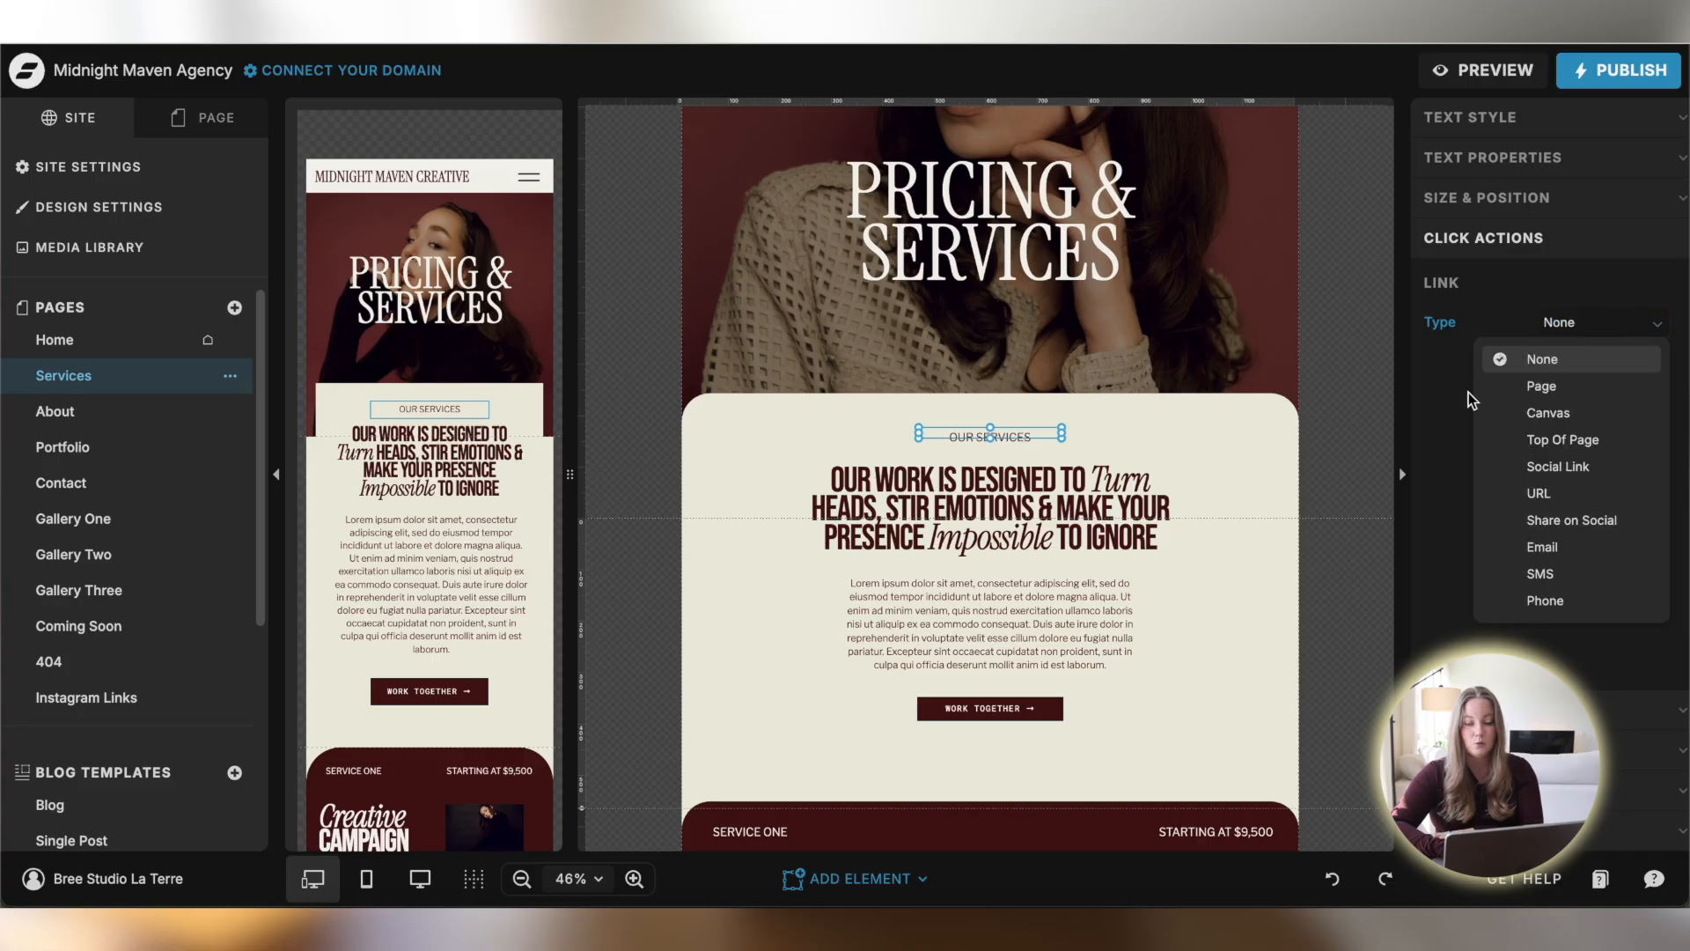
pyautogui.click(1549, 371)
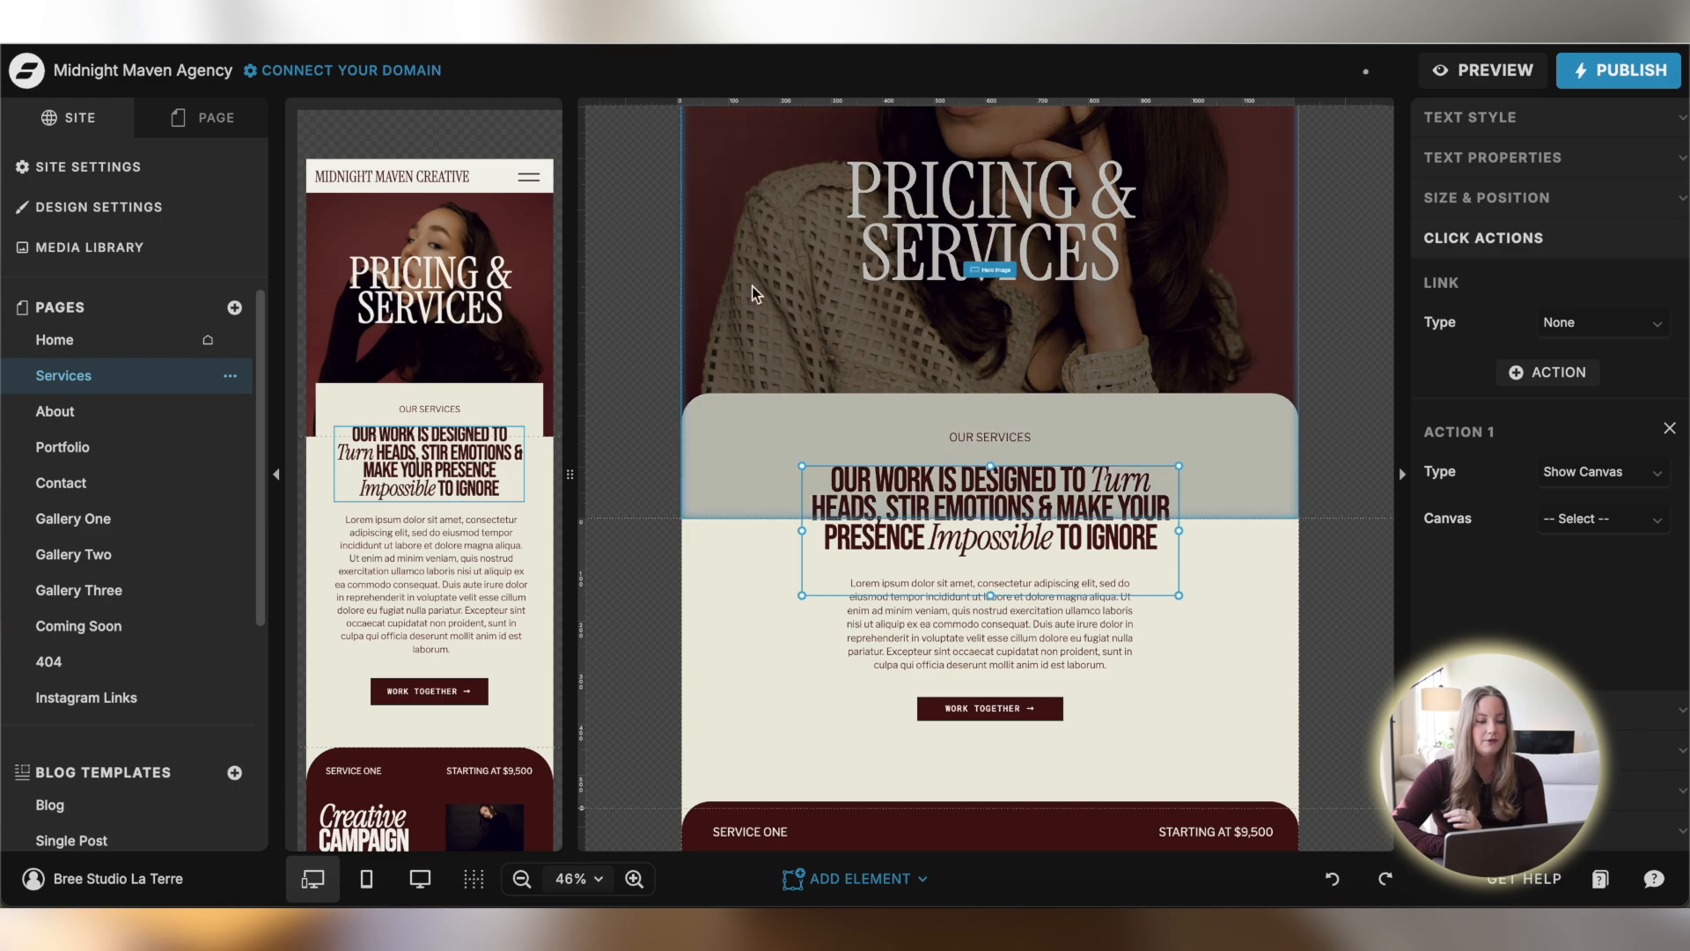
# Open the Header site canvas for editing and select its mobile menu icon to examine the icon's click actions
pyautogui.click(436, 177)
pyautogui.click(436, 179)
pyautogui.click(528, 175)
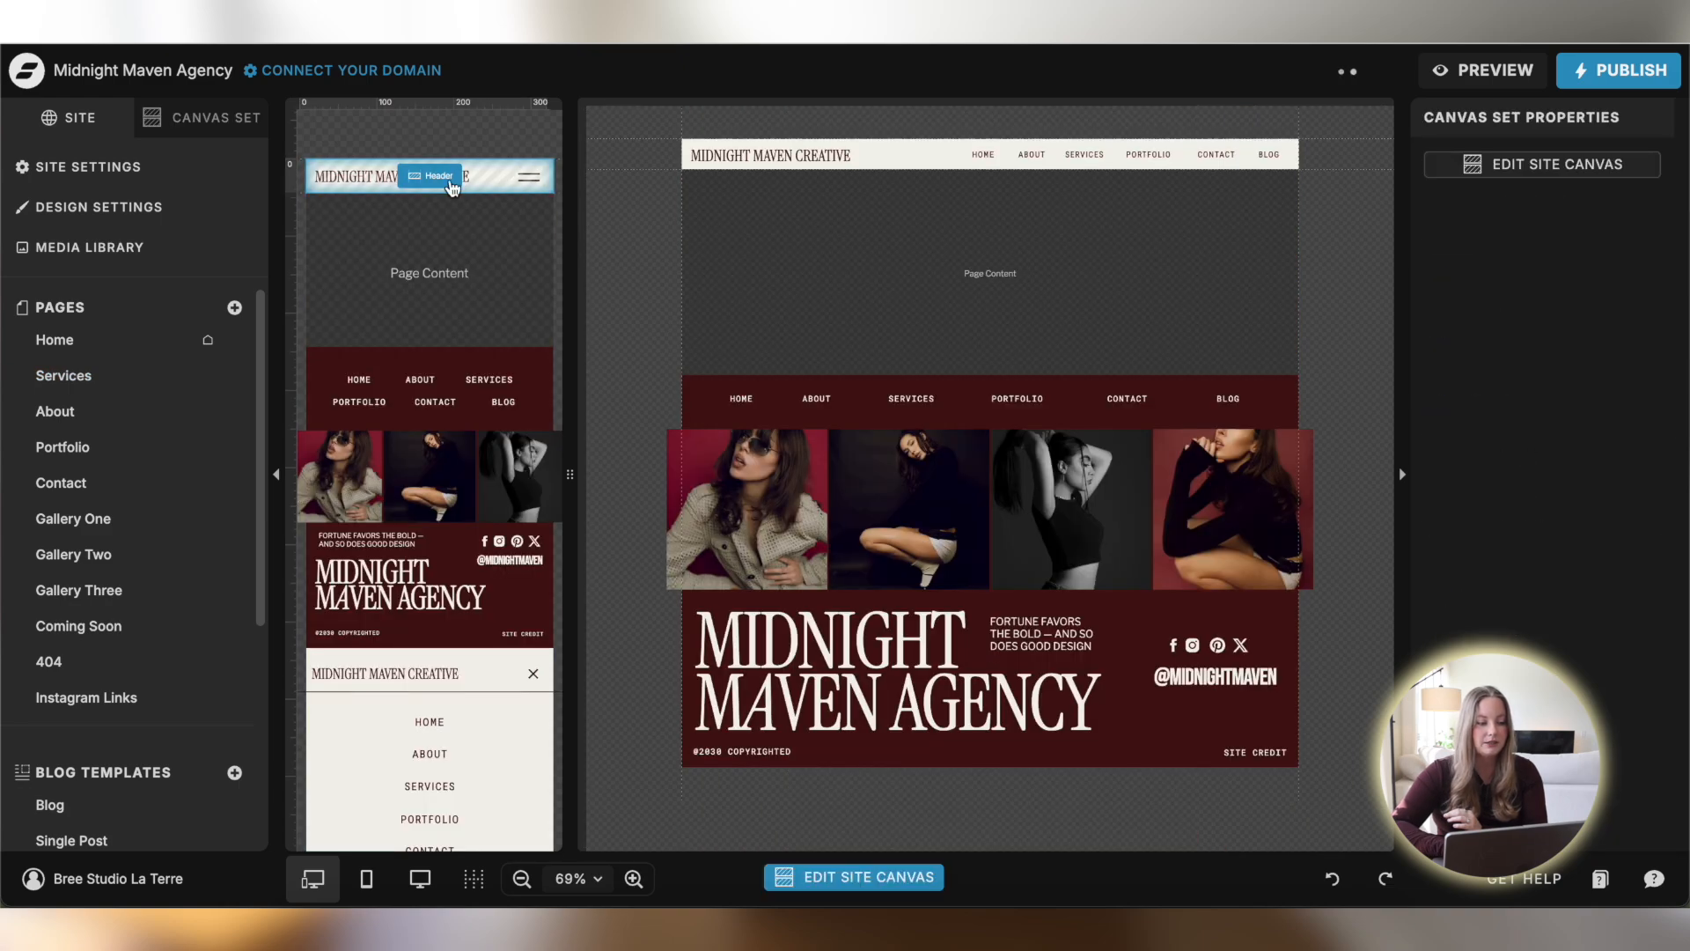
pyautogui.click(431, 180)
pyautogui.click(526, 177)
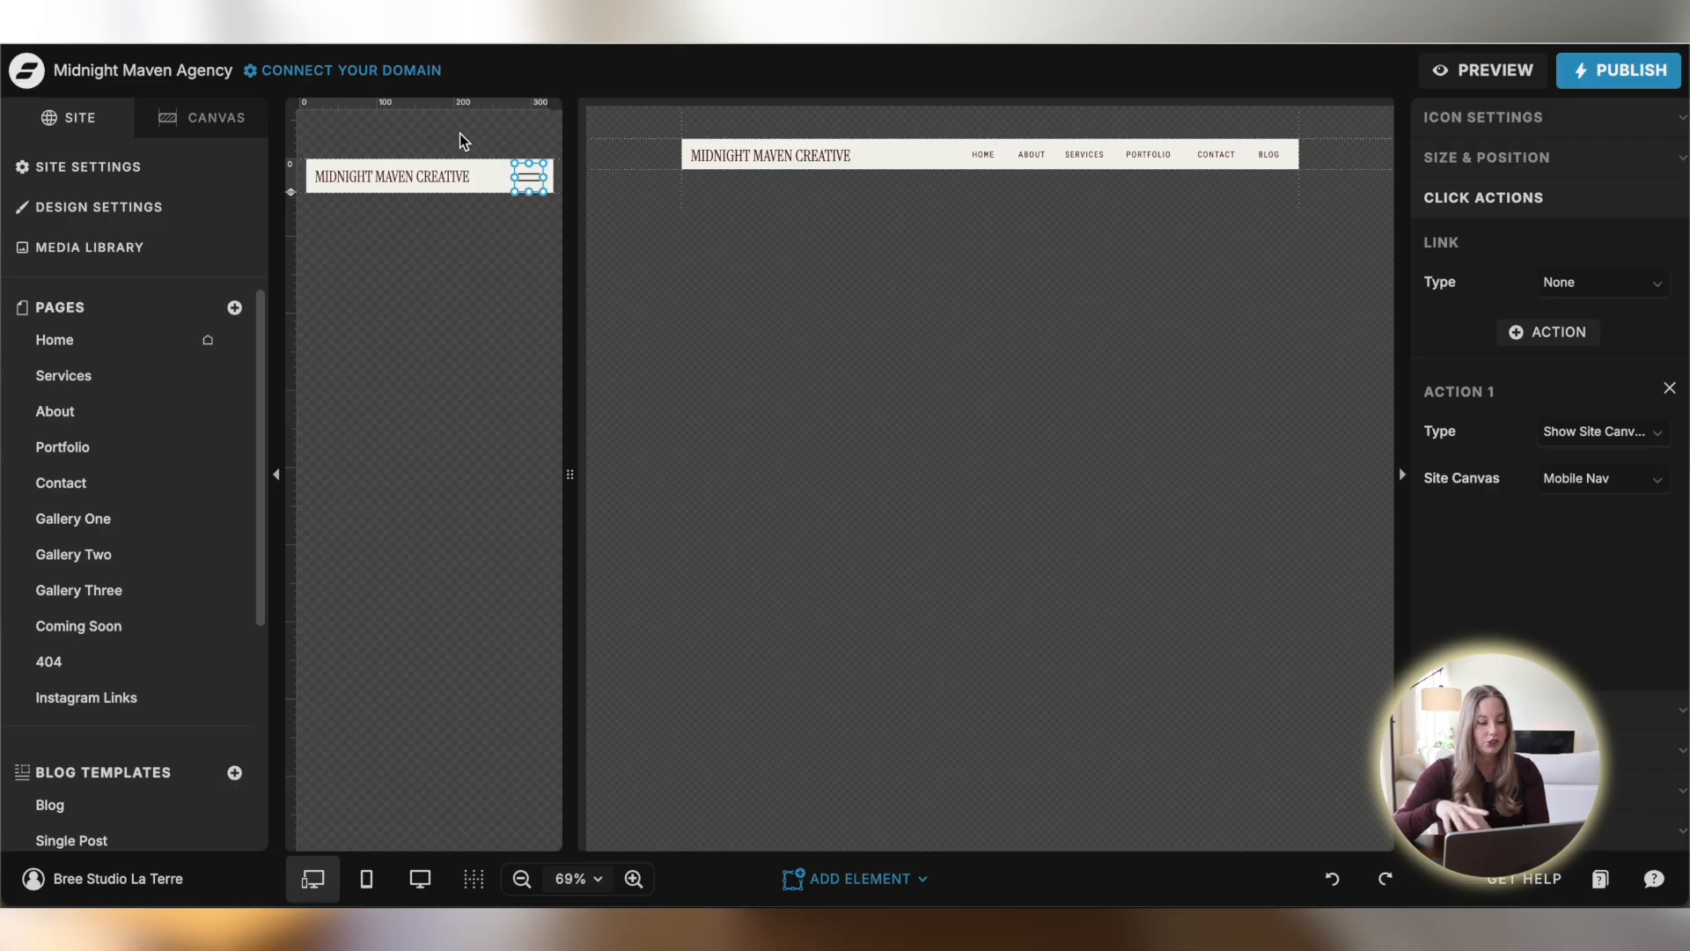
# Give the "Our work is designed to" headline on the Services page a Custom hover type, and look over its hover options
pyautogui.click(104, 375)
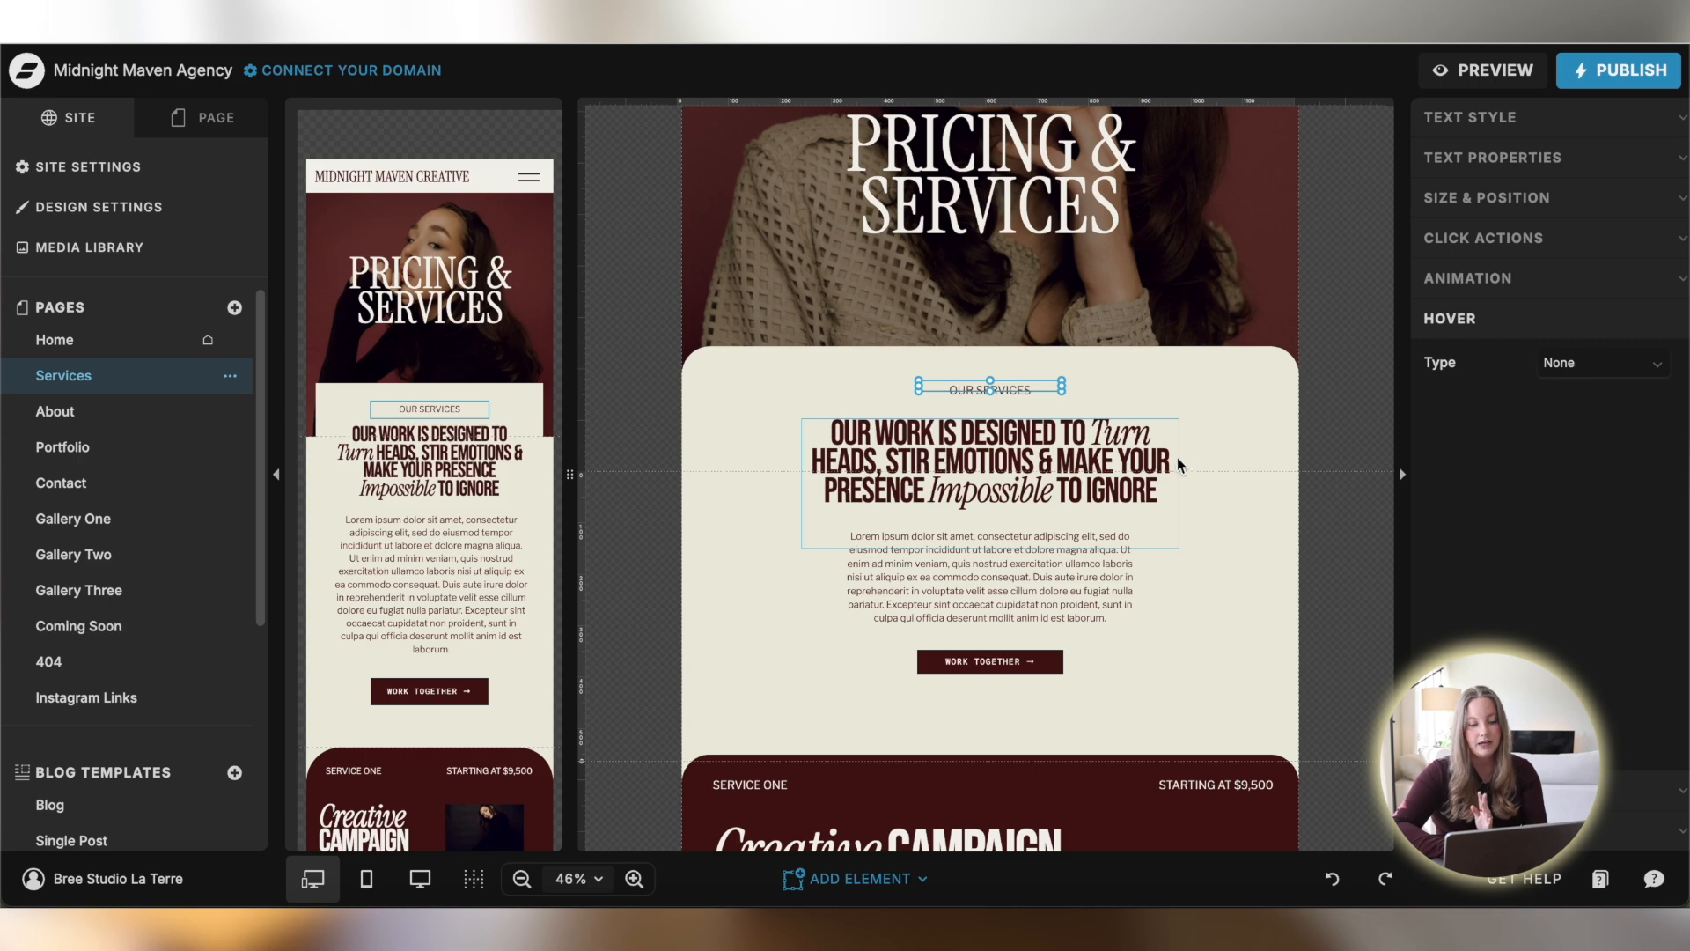
pyautogui.click(1067, 454)
pyautogui.click(1549, 364)
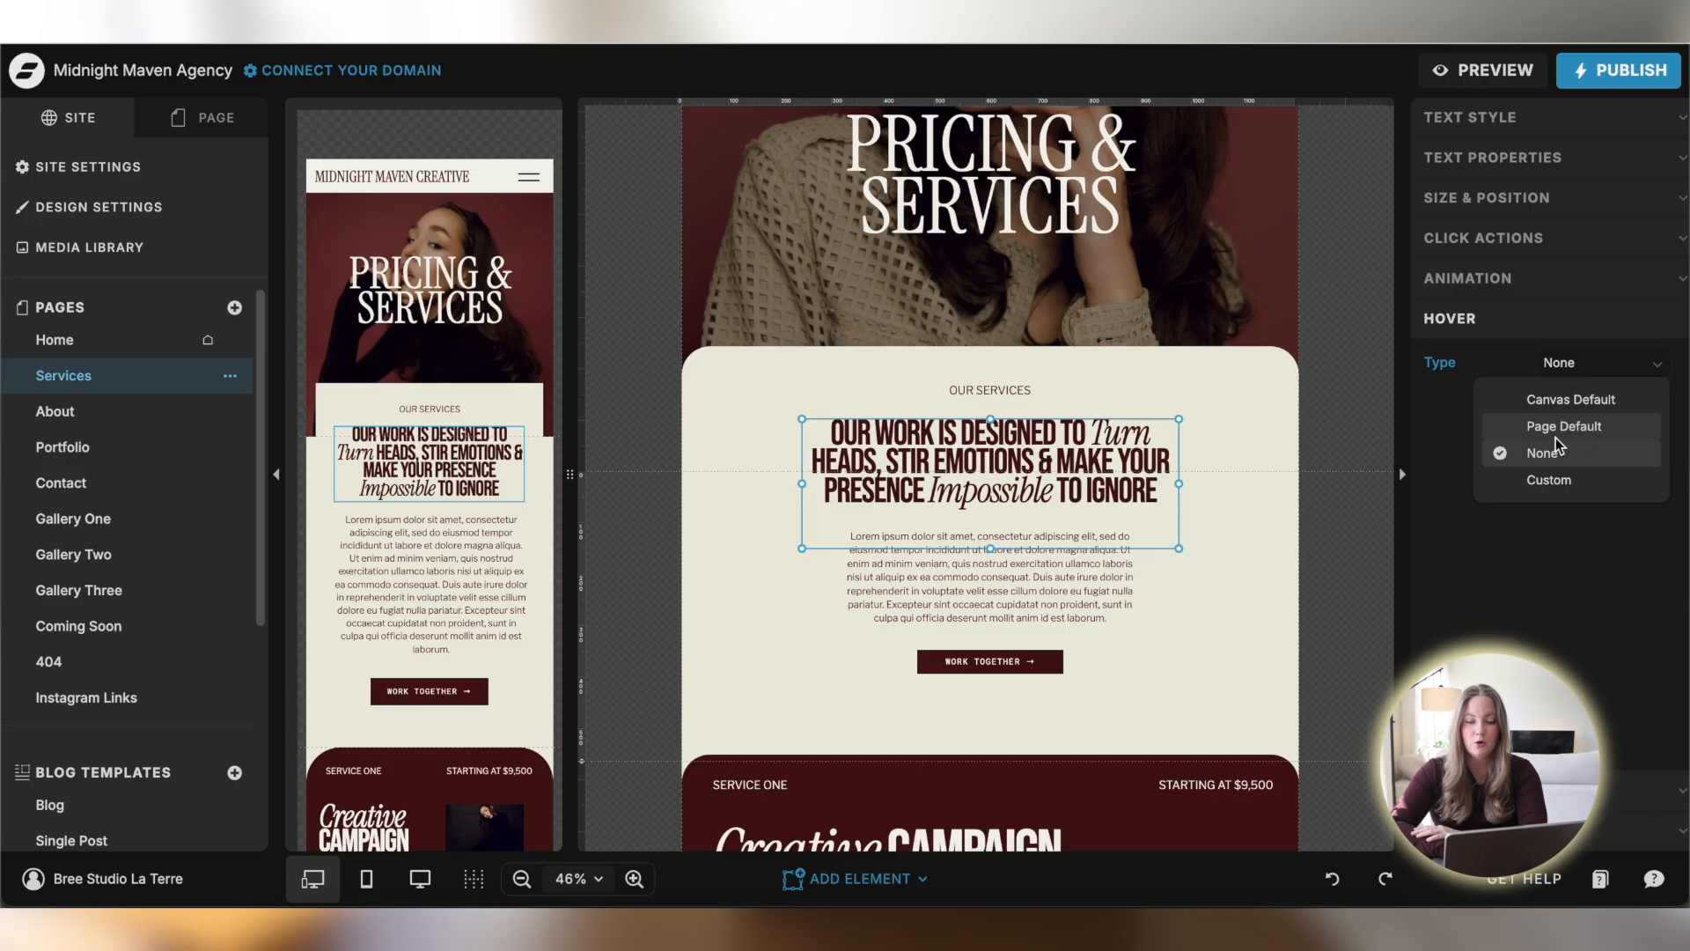
pyautogui.click(1555, 480)
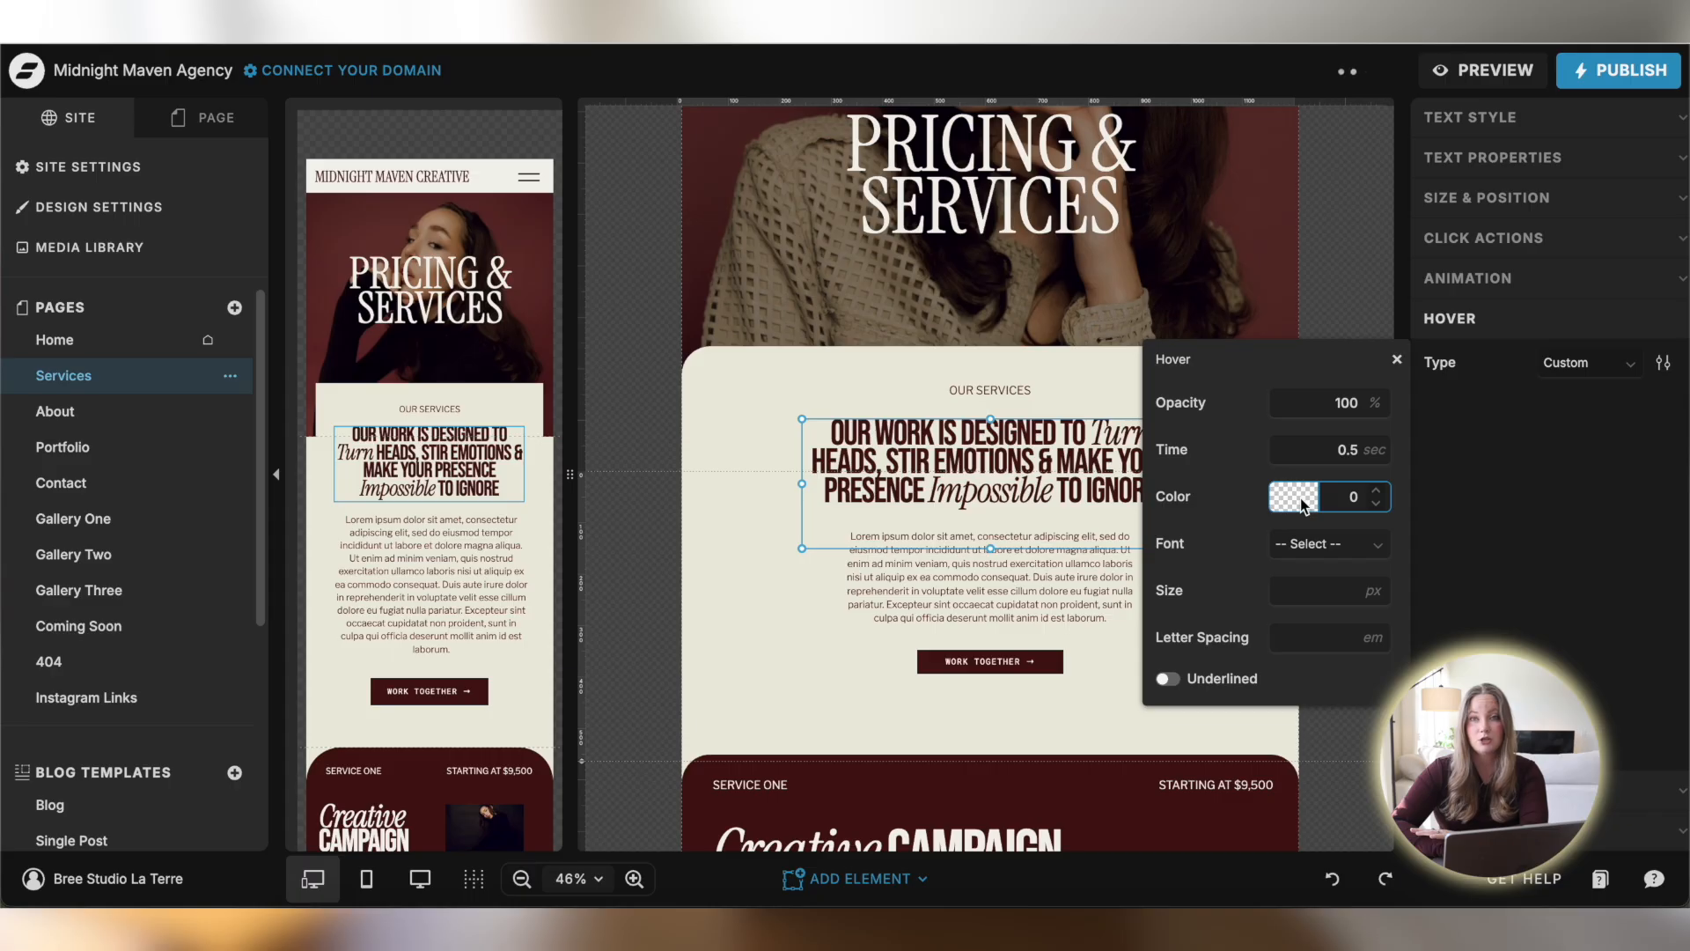
pyautogui.click(1318, 543)
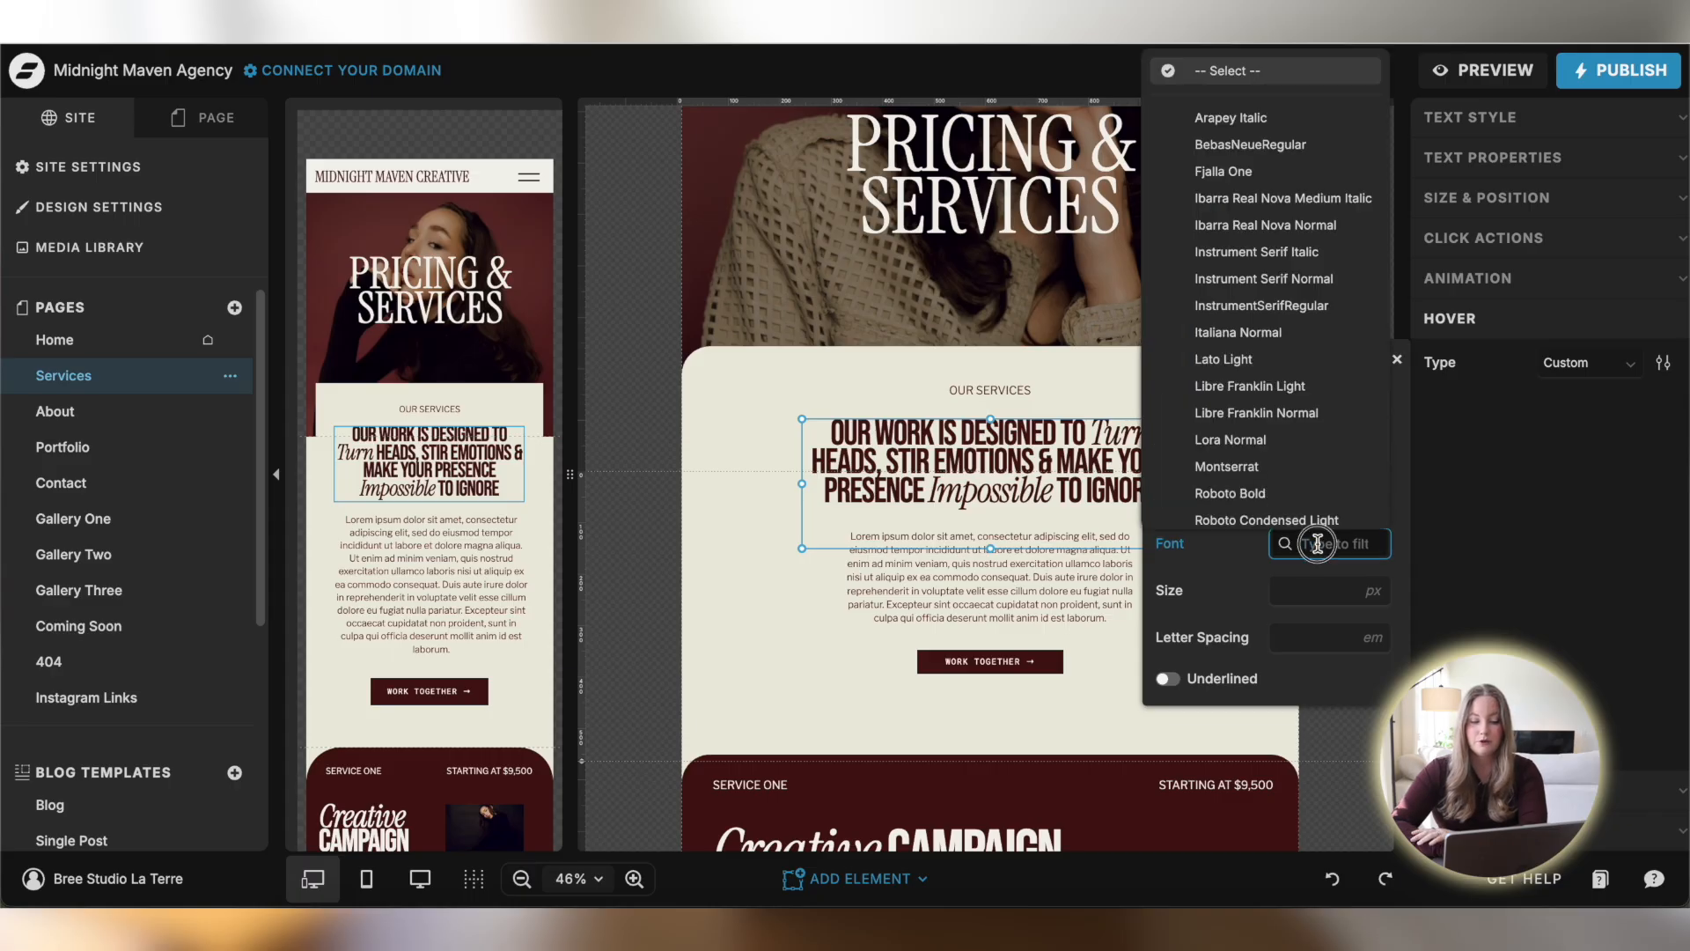
pyautogui.click(1218, 548)
pyautogui.click(1324, 635)
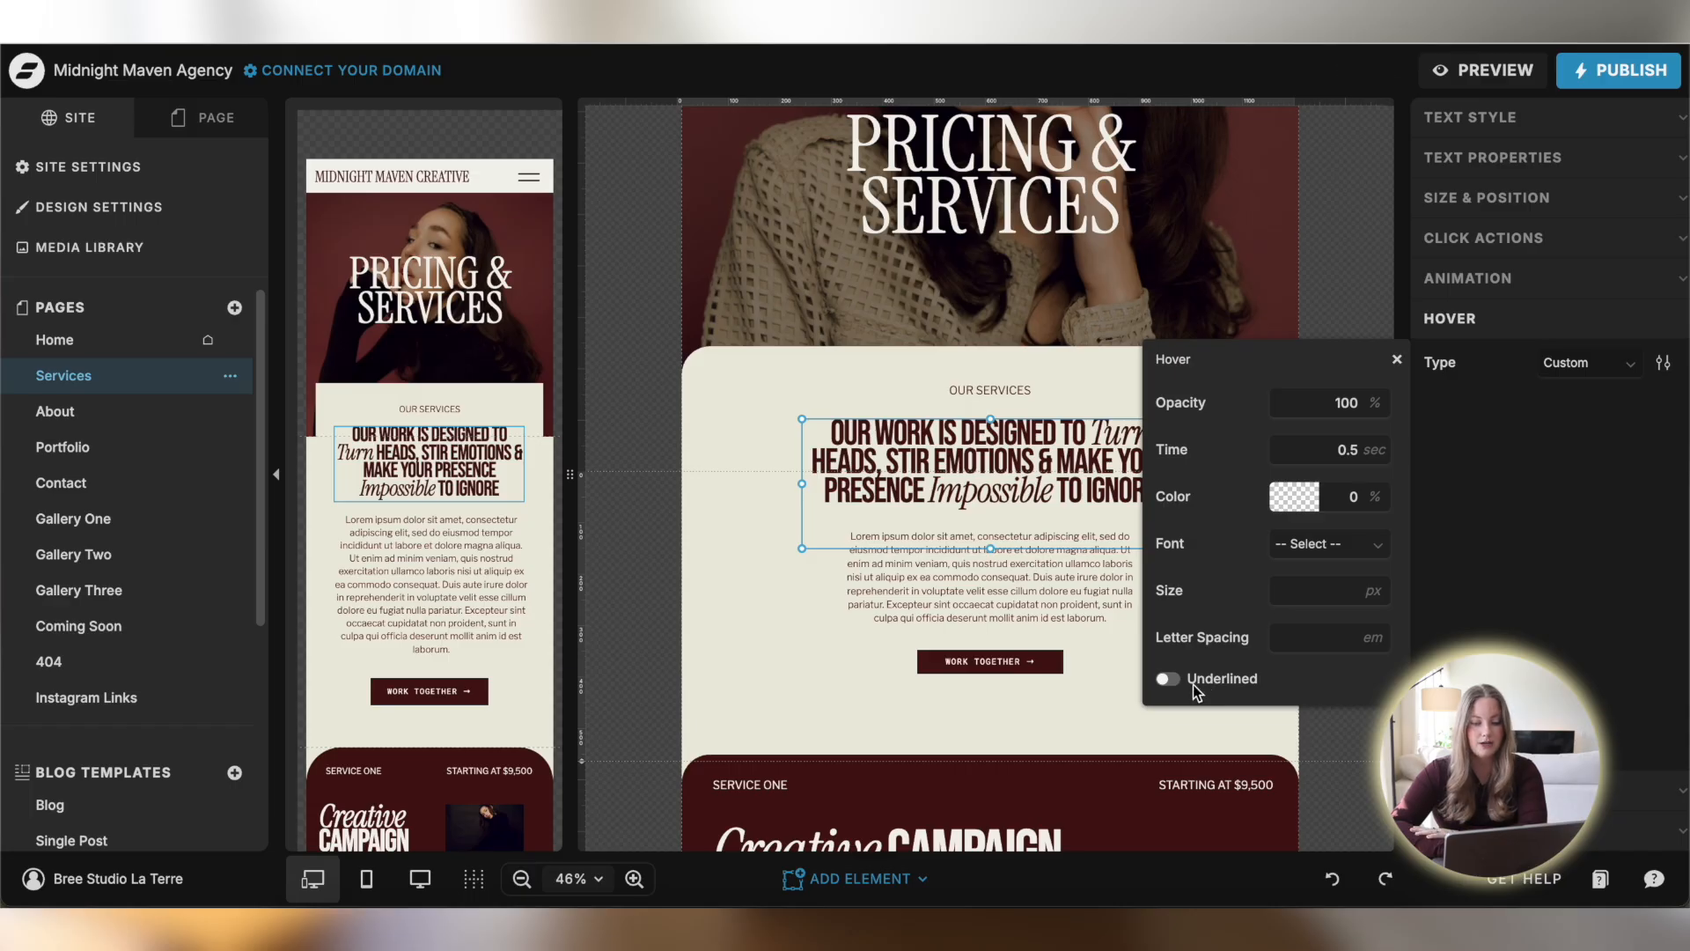
pyautogui.click(1396, 359)
# Try a lower opacity on the "Our work is designed to" headline, and set it back to 100%
pyautogui.click(1457, 359)
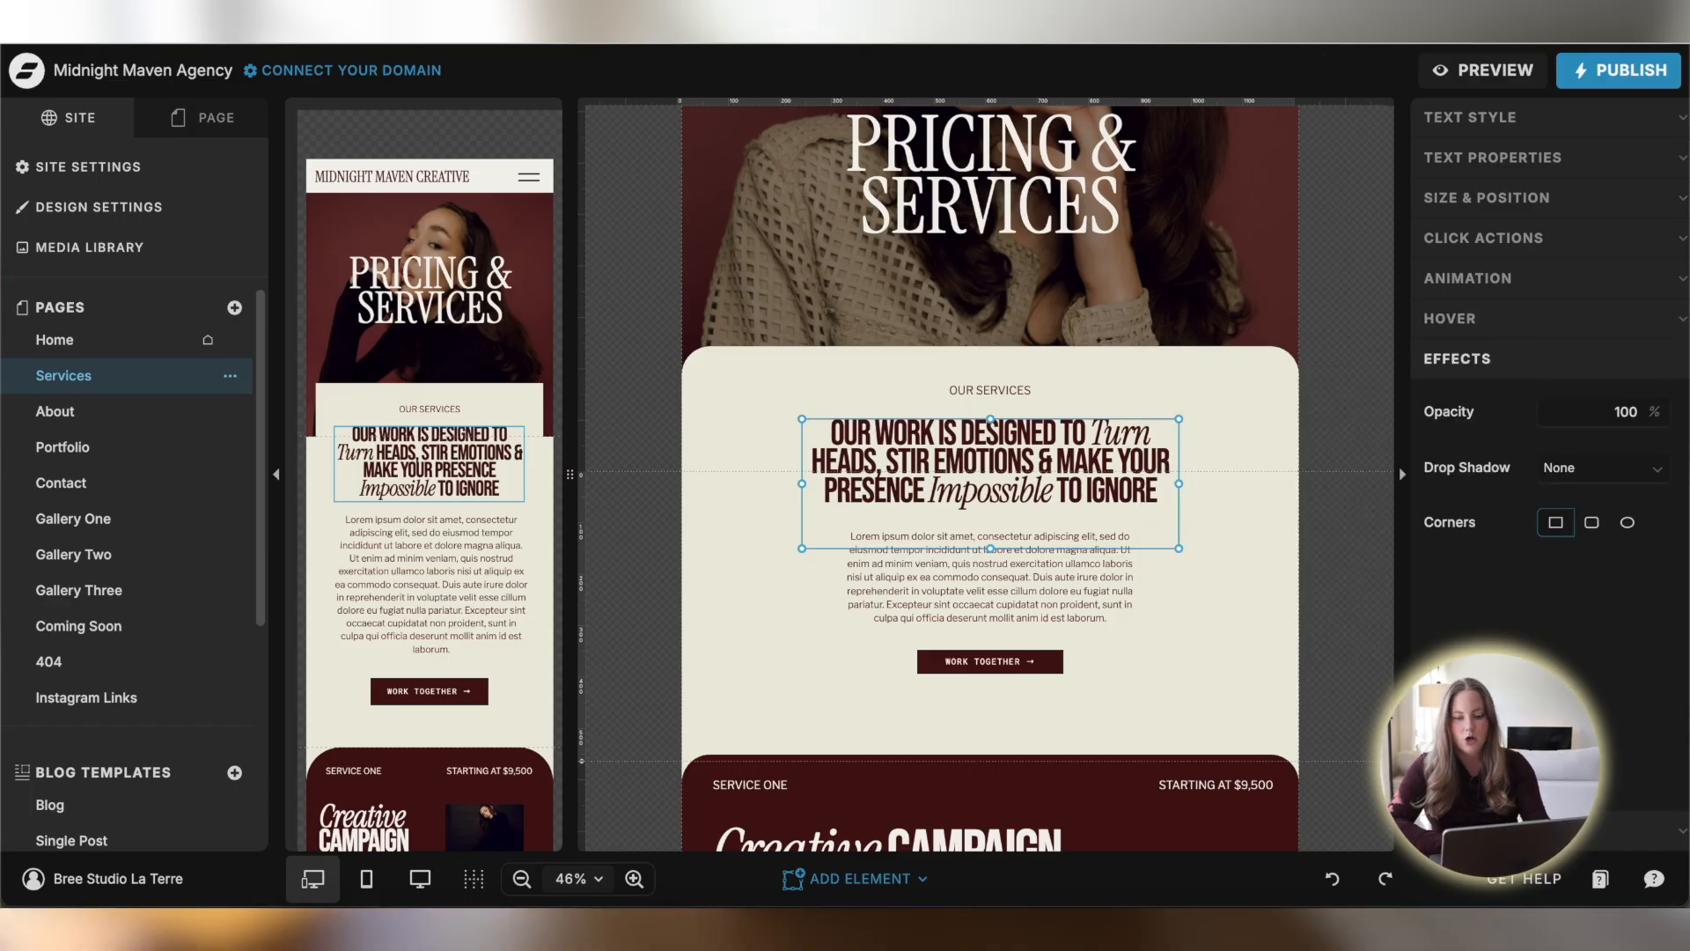
pyautogui.click(1655, 421)
pyautogui.click(1655, 421)
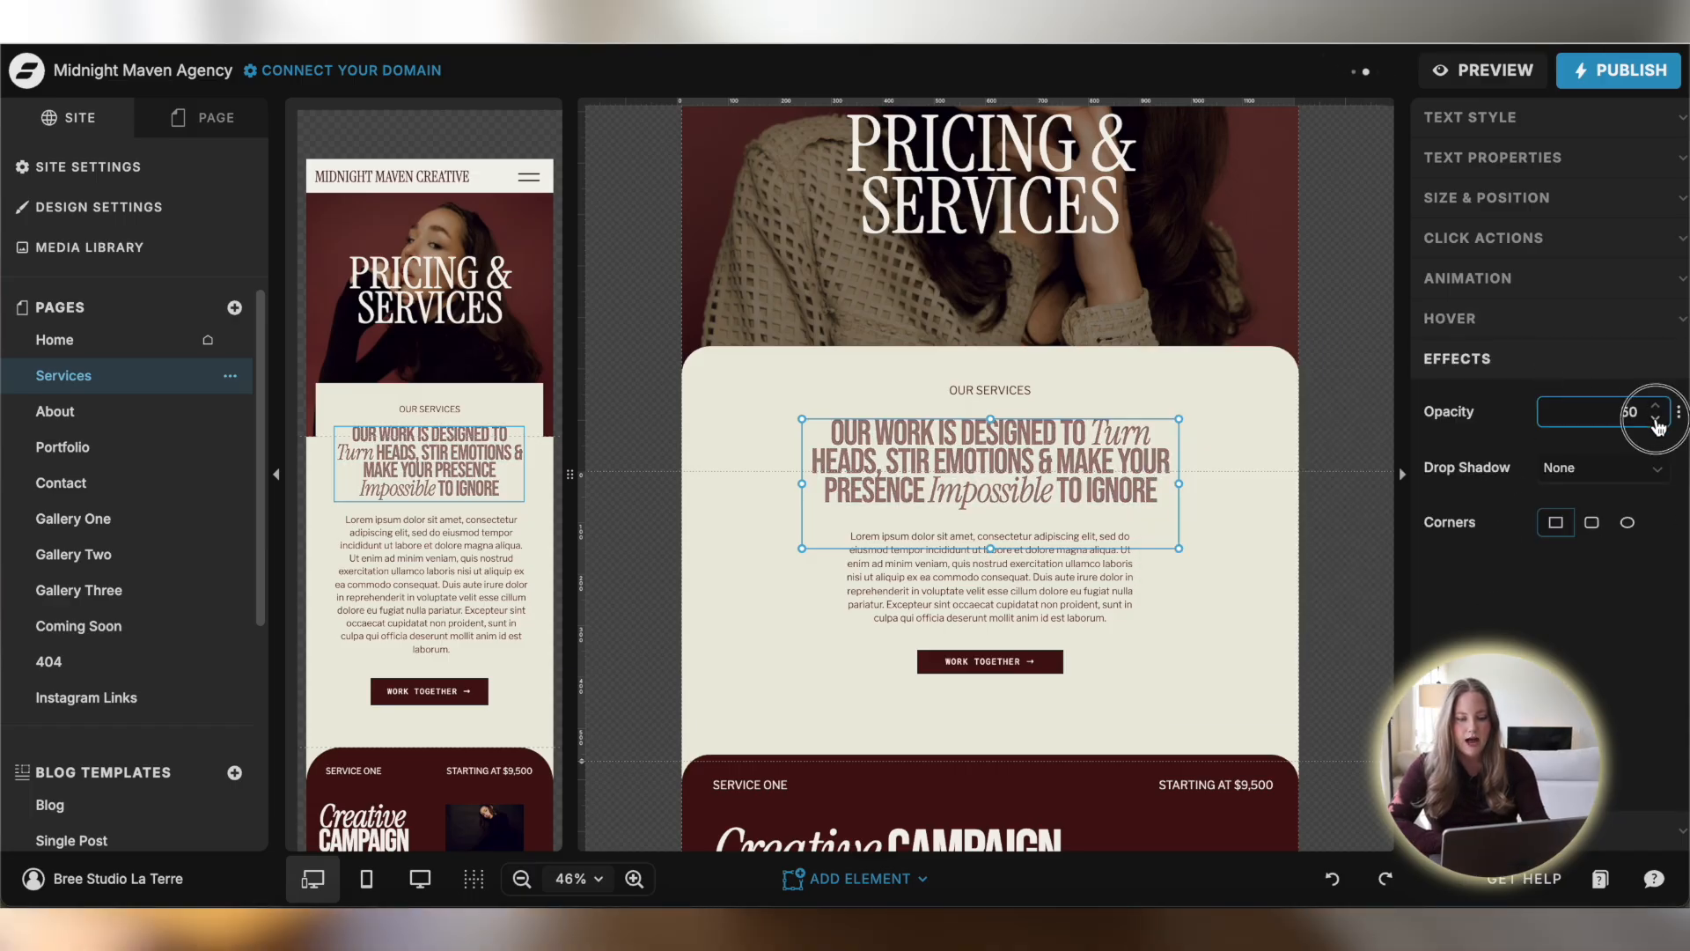
pyautogui.click(1656, 420)
pyautogui.click(1655, 406)
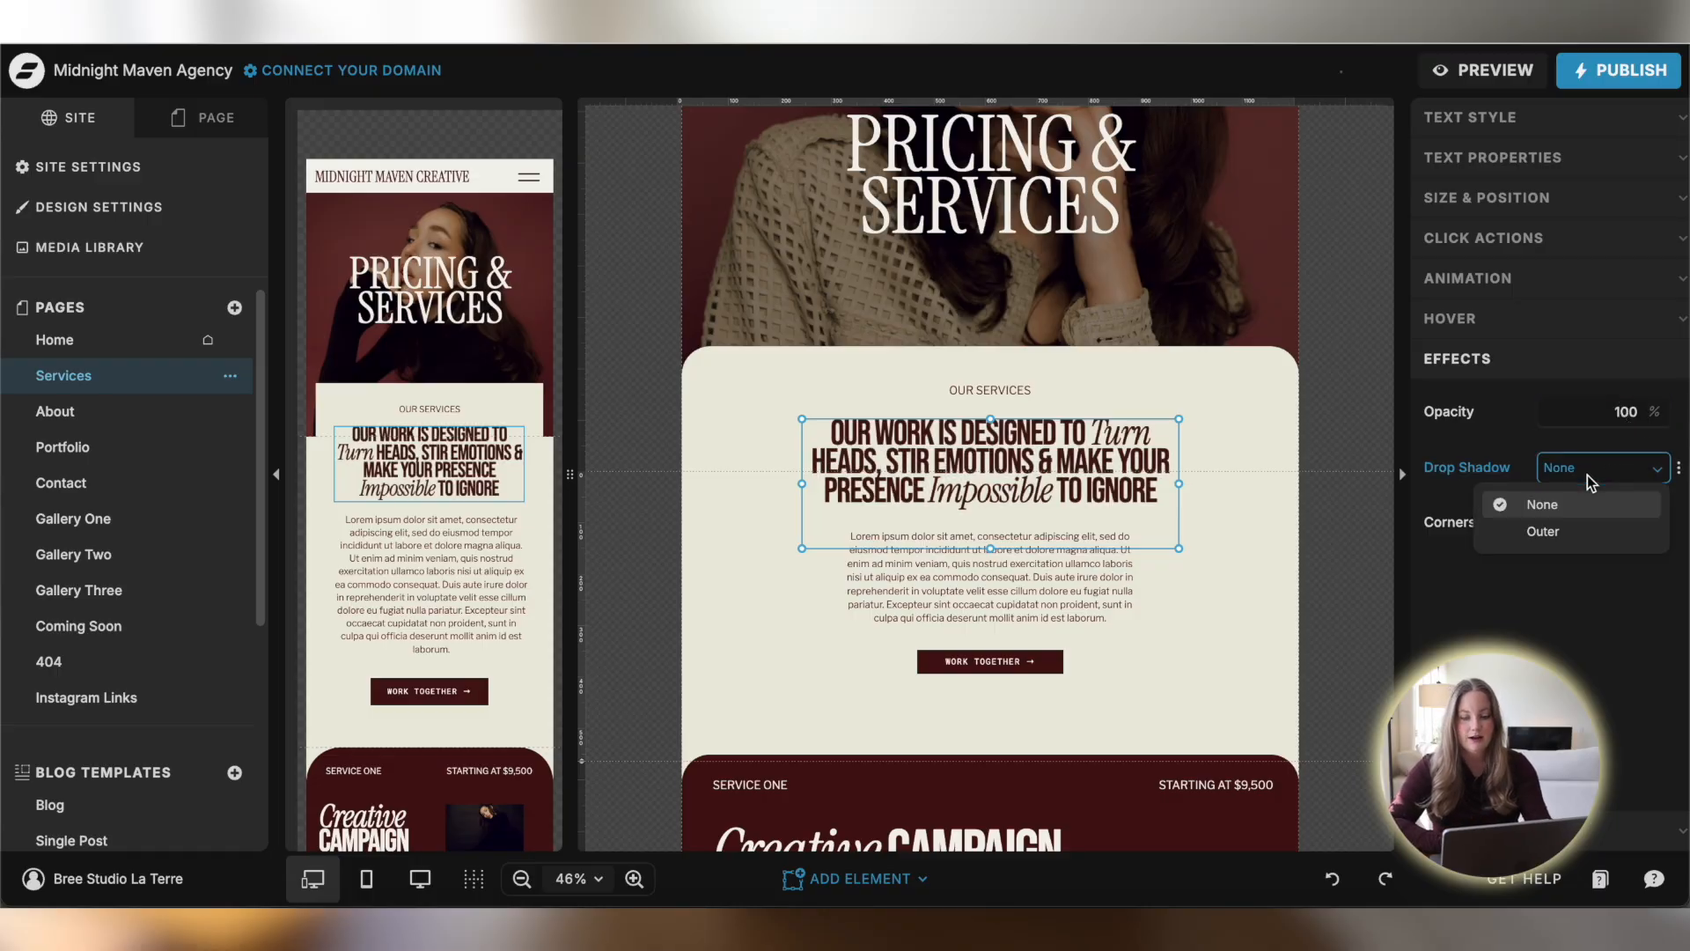
# Try an Outer drop shadow on the same headline and undo it
pyautogui.click(1570, 531)
pyautogui.press('super+z')
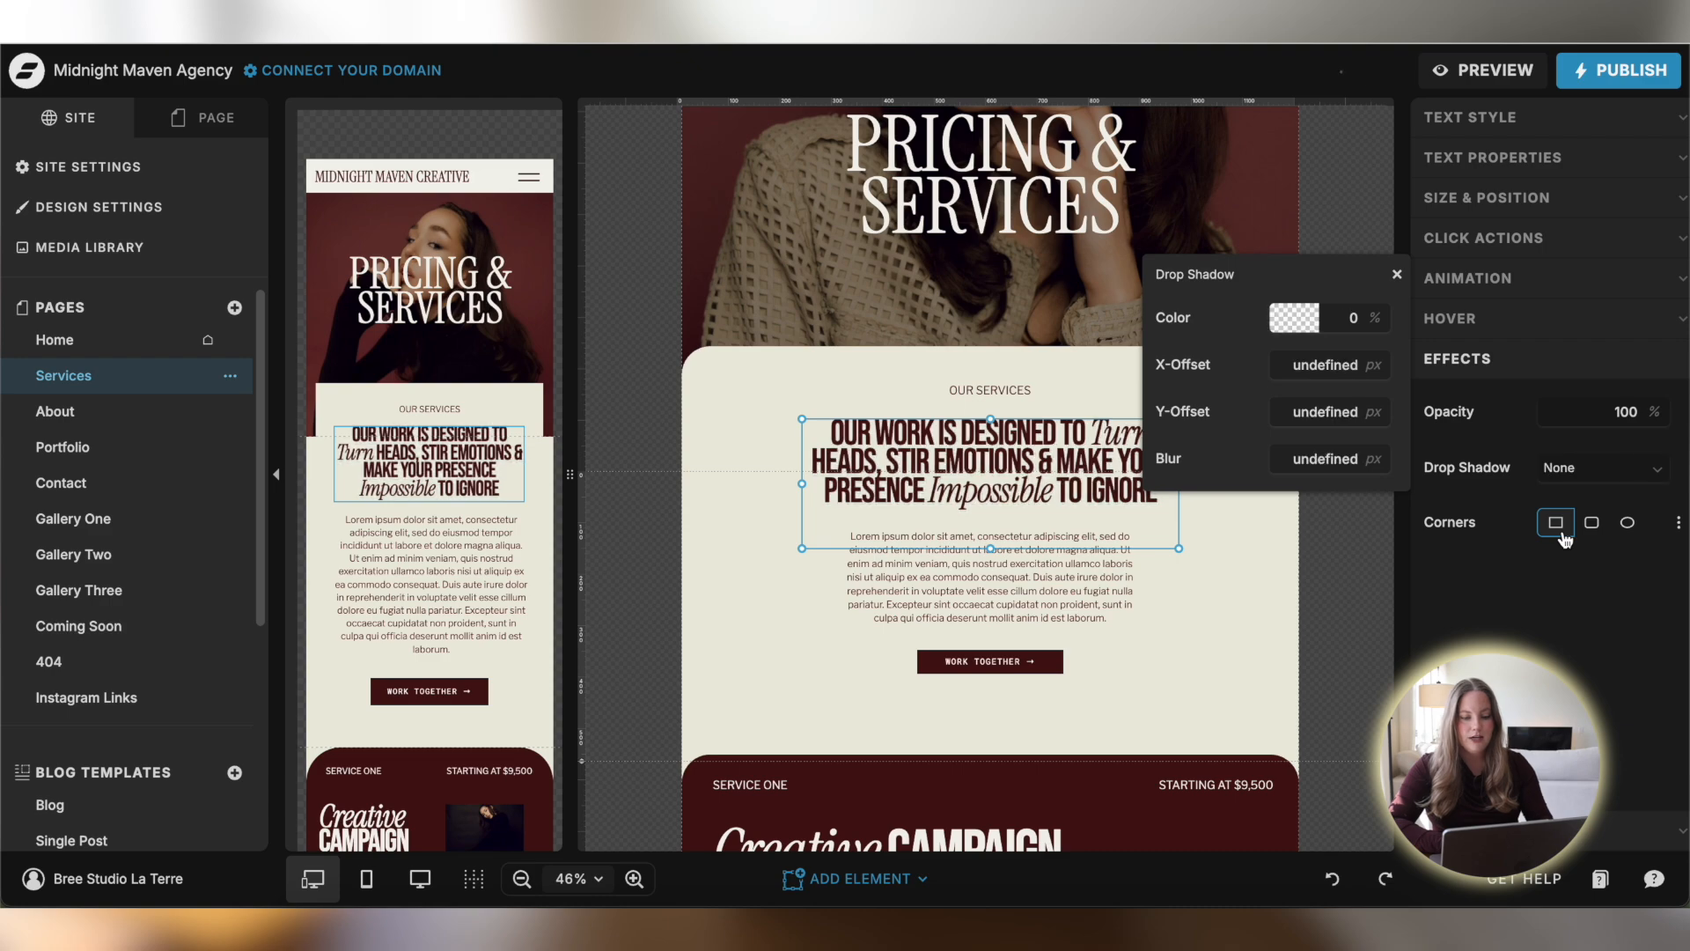
pyautogui.click(1554, 597)
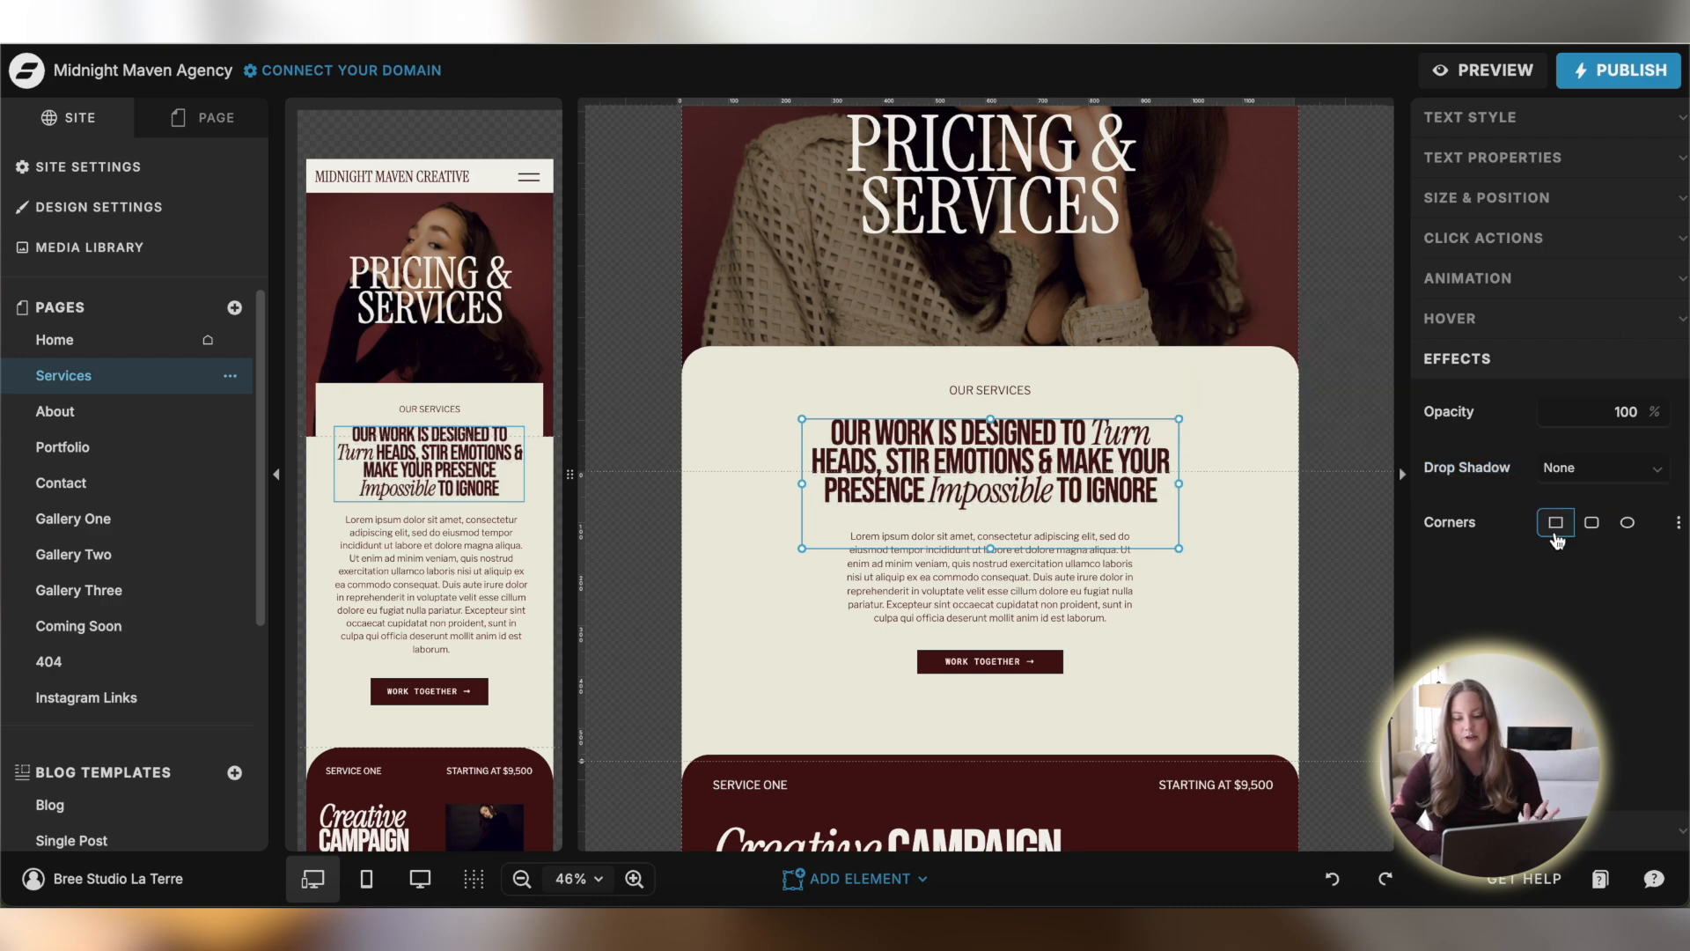
# Select the dark red background shape of Service One and try square, rounded and circular corners, returning to rounded
pyautogui.scroll(-3, 1253, 611)
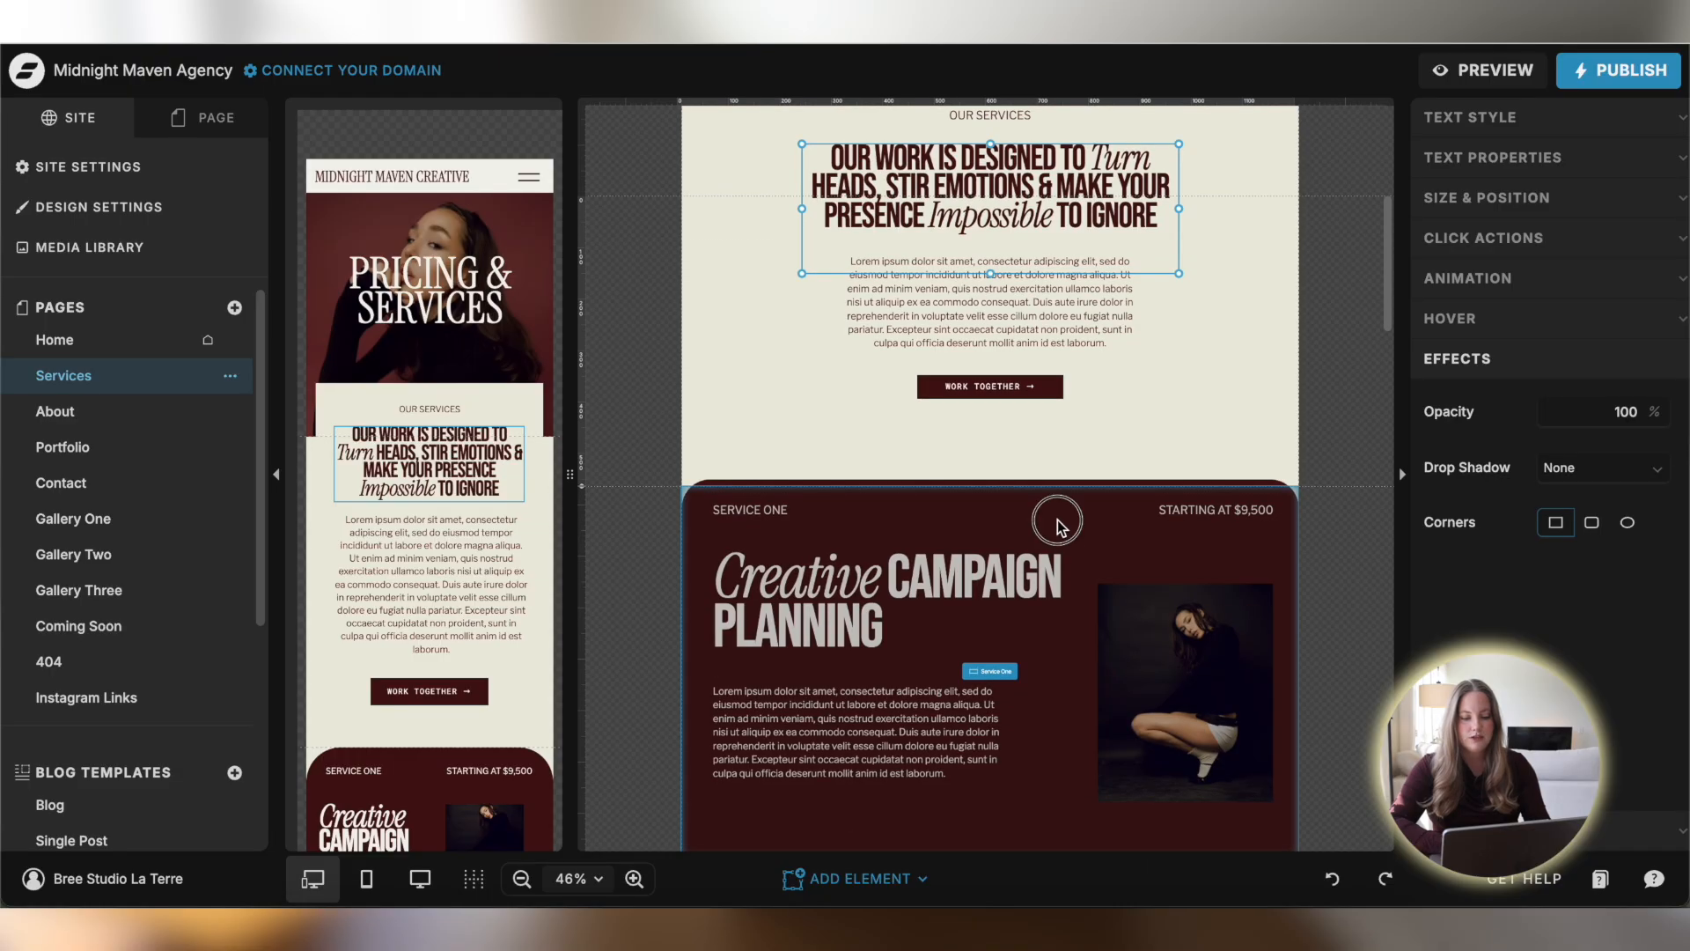
pyautogui.click(936, 491)
pyautogui.click(938, 487)
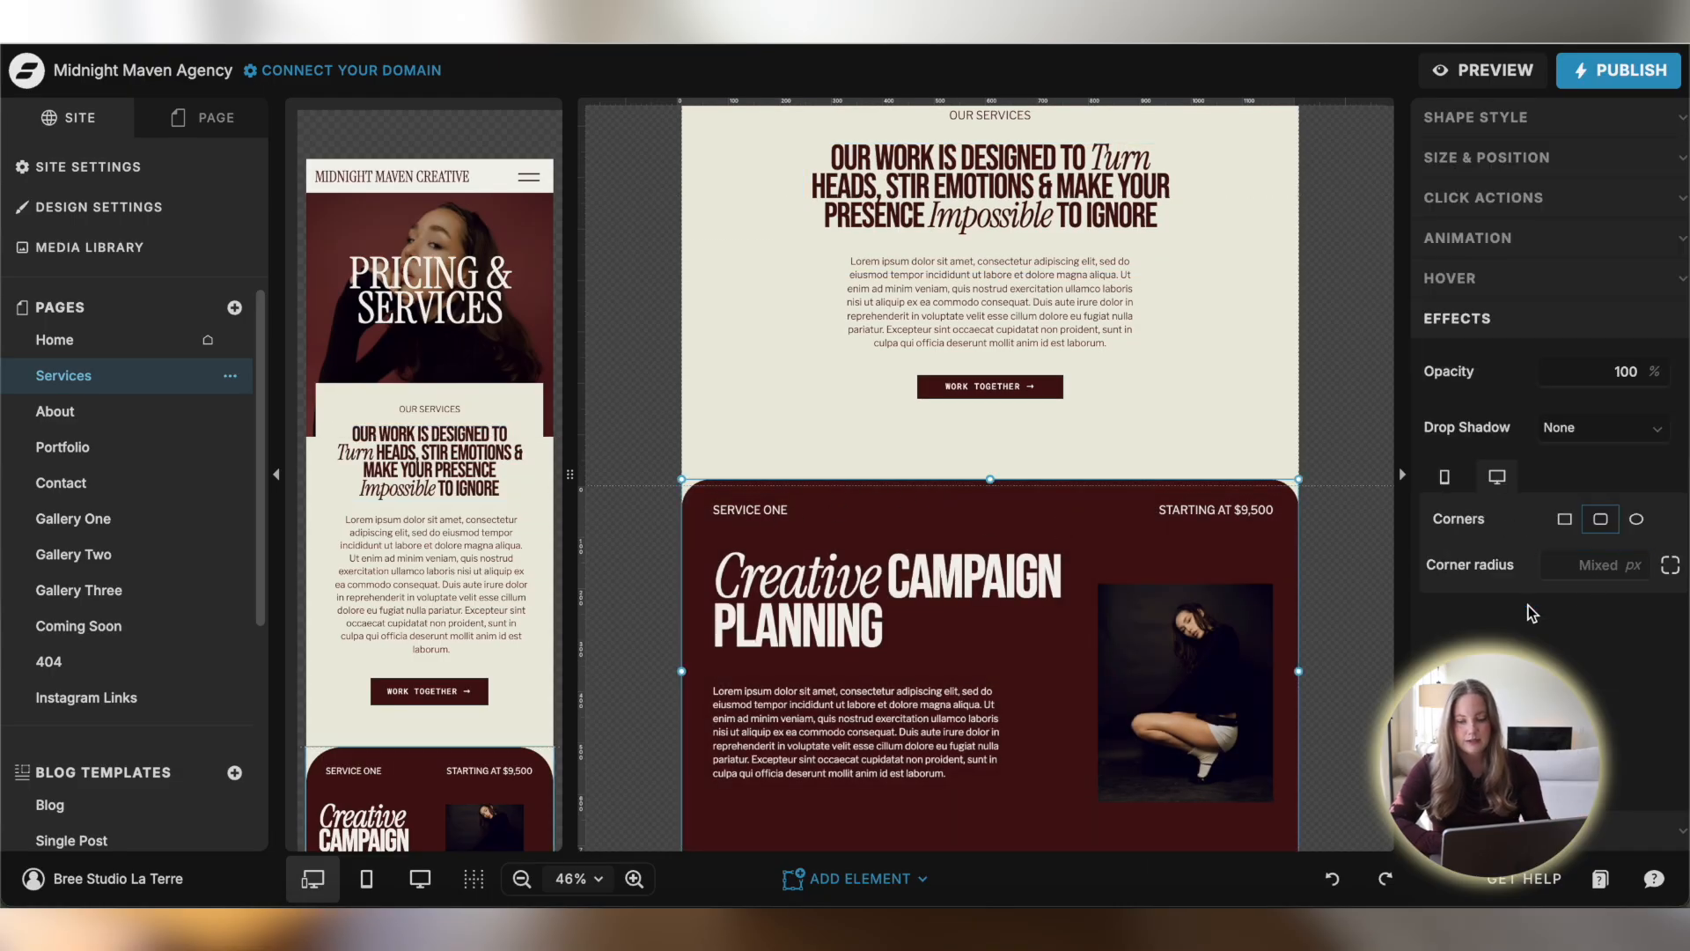
pyautogui.click(1565, 520)
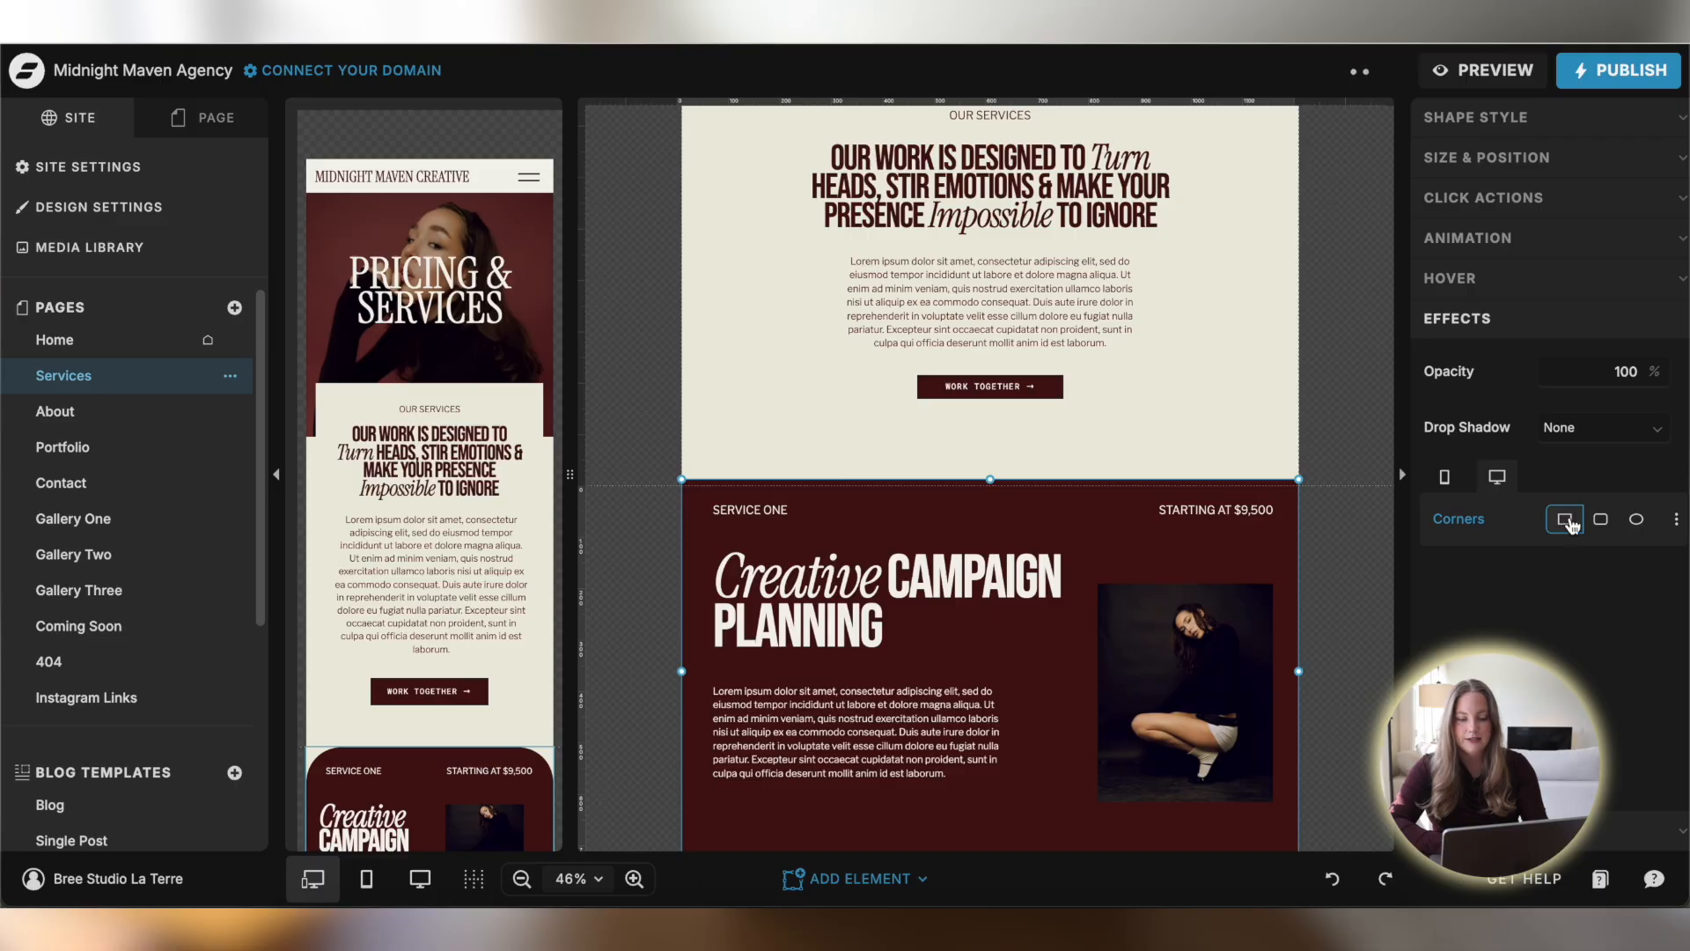
pyautogui.click(1602, 522)
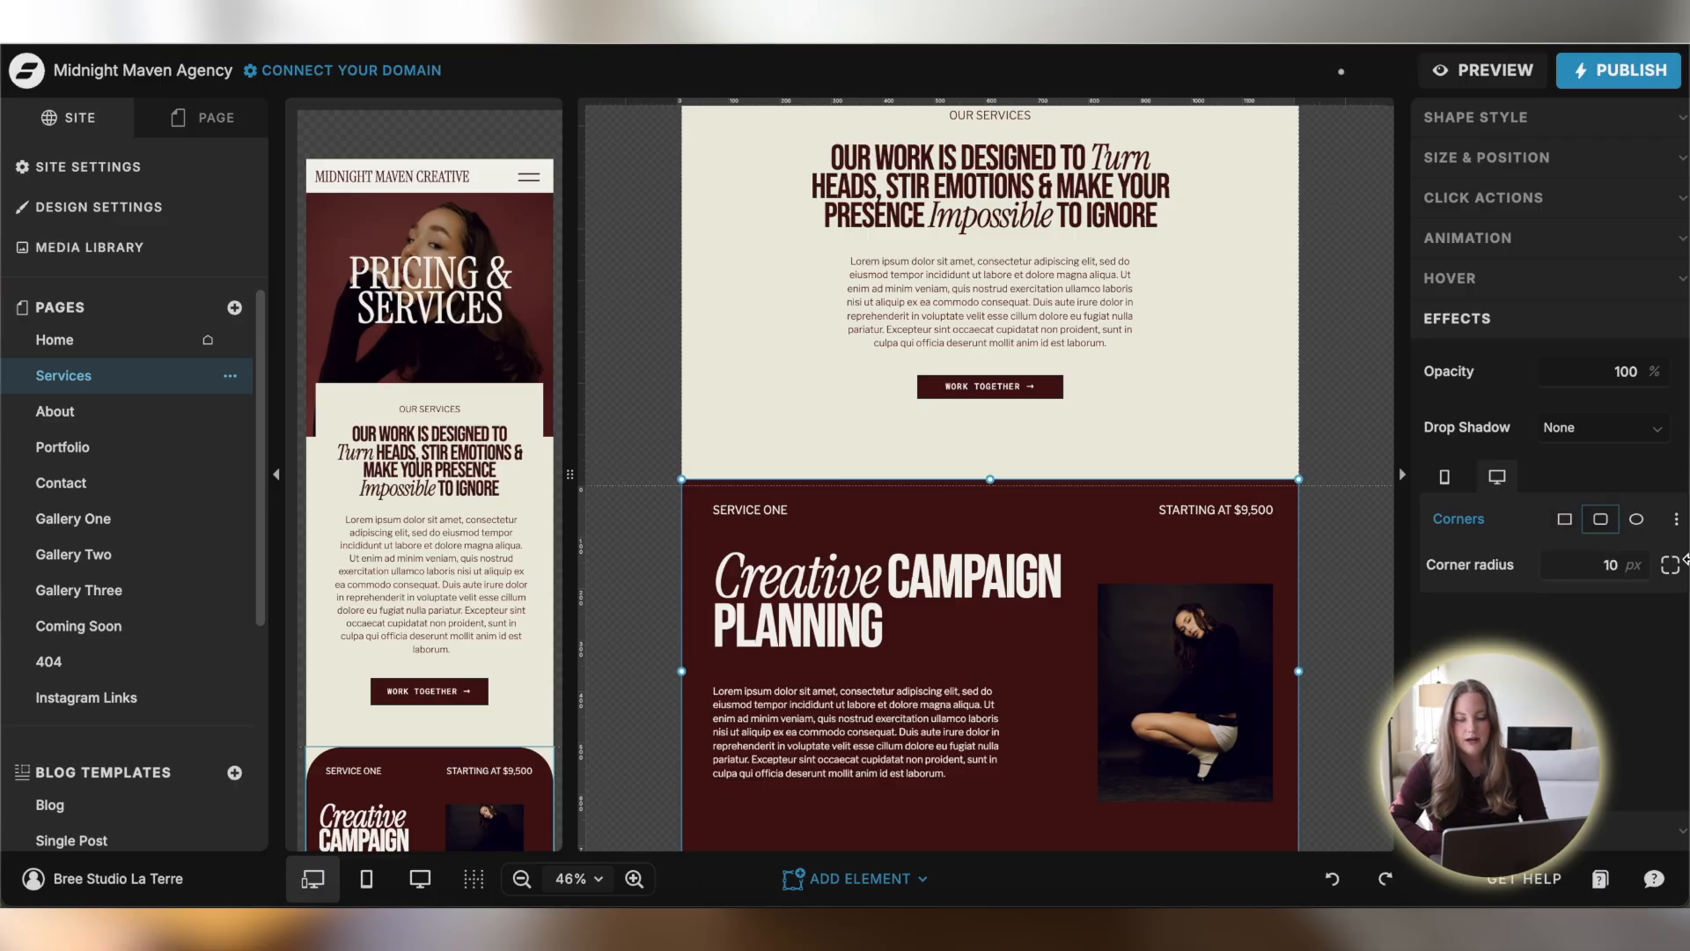
pyautogui.click(1637, 521)
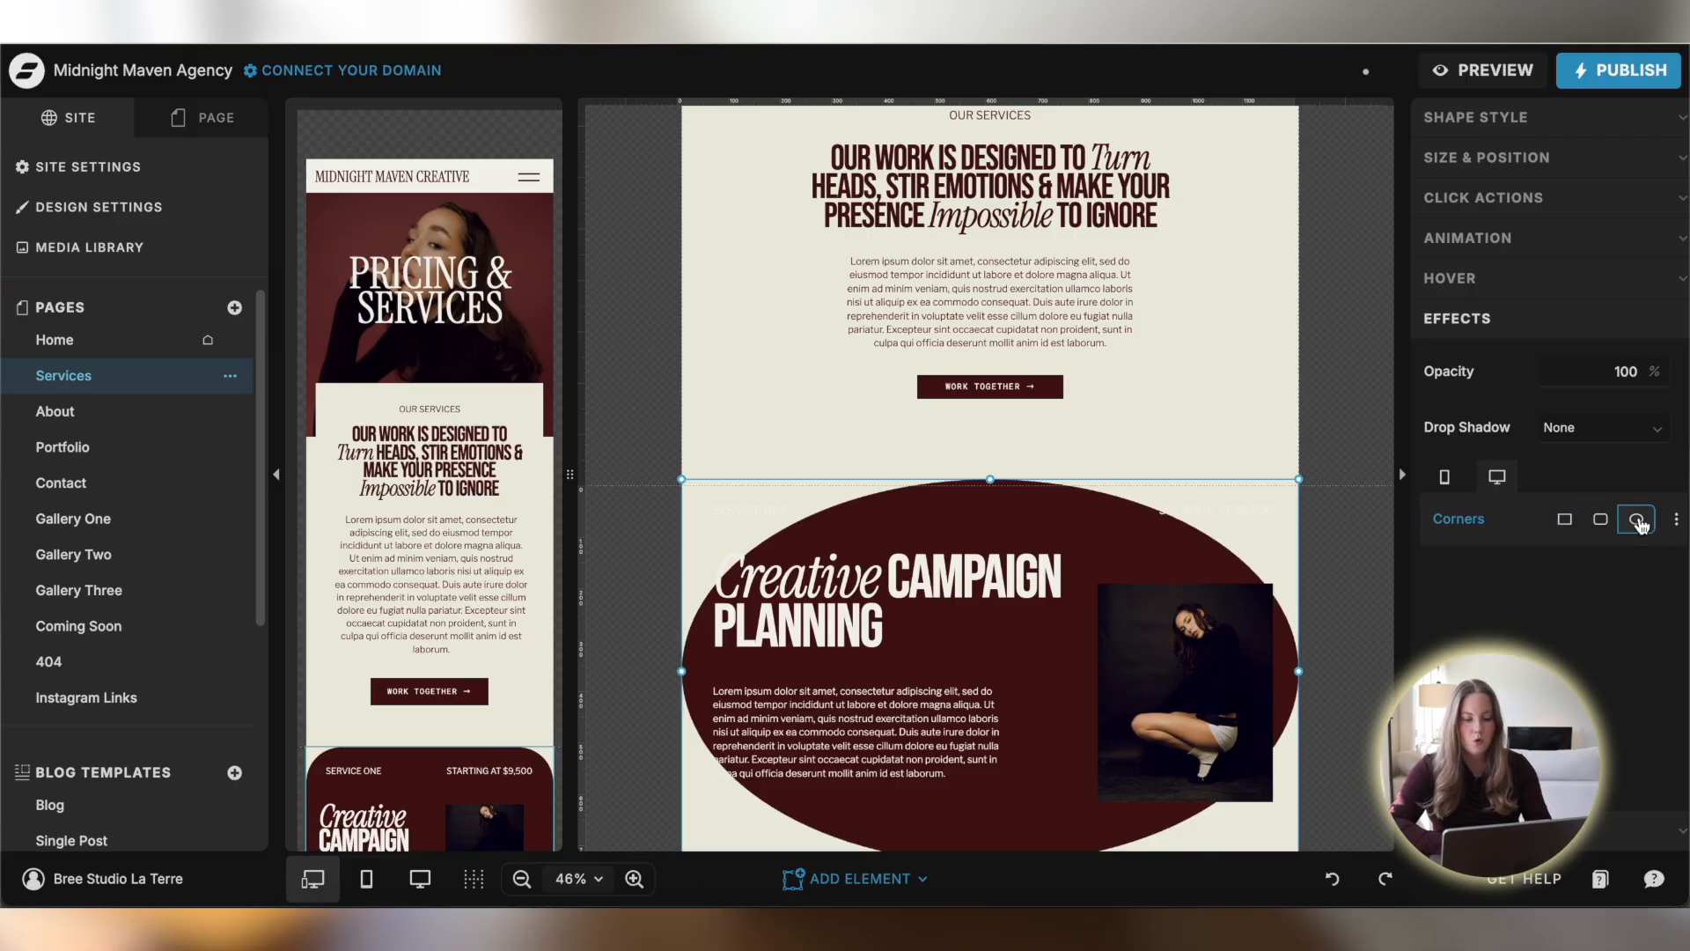
pyautogui.click(1600, 519)
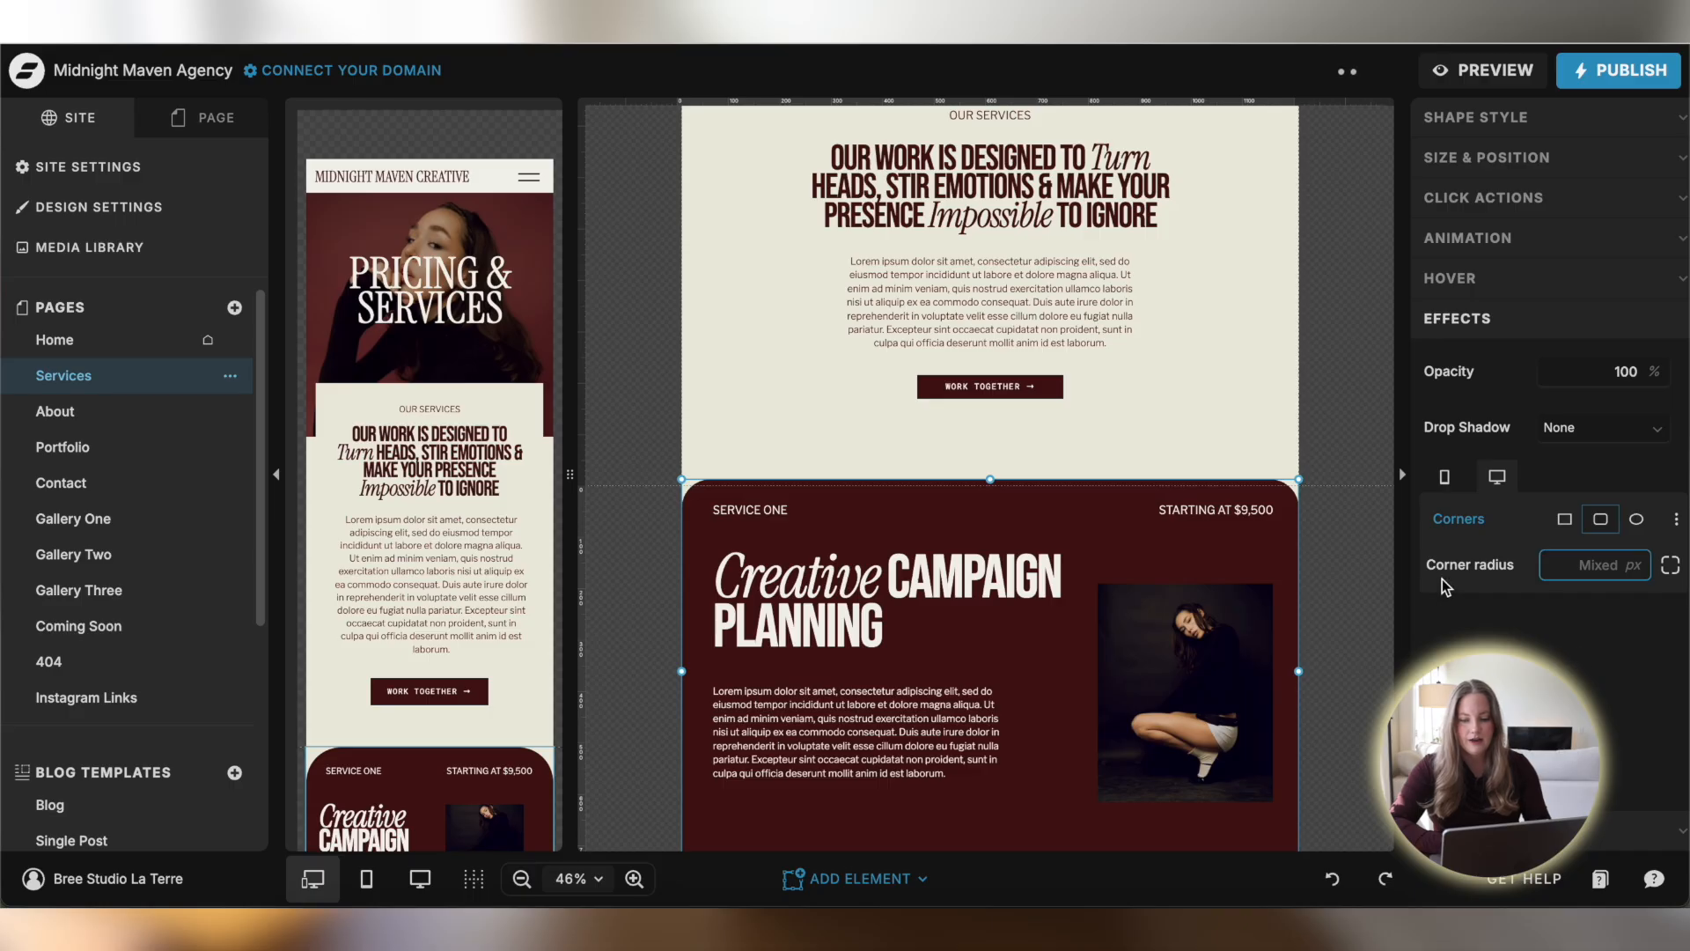
# Examine the merge option and the separate mobile and desktop corner settings of the Service One background shape
pyautogui.click(1676, 521)
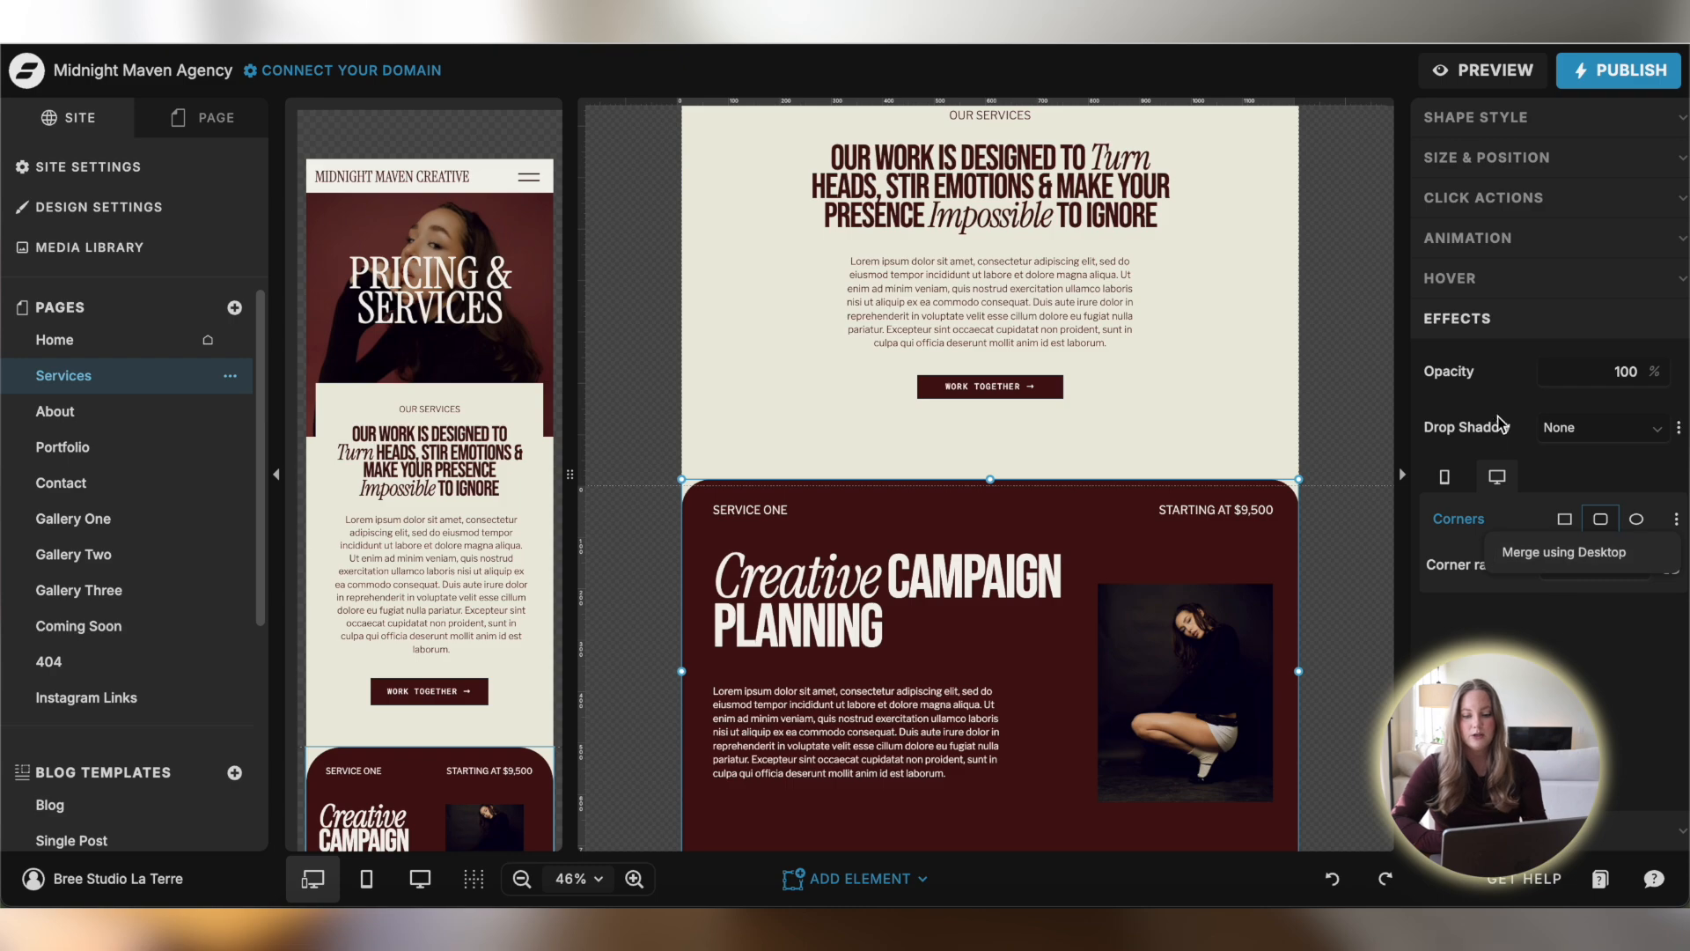
pyautogui.click(1444, 476)
pyautogui.click(1495, 477)
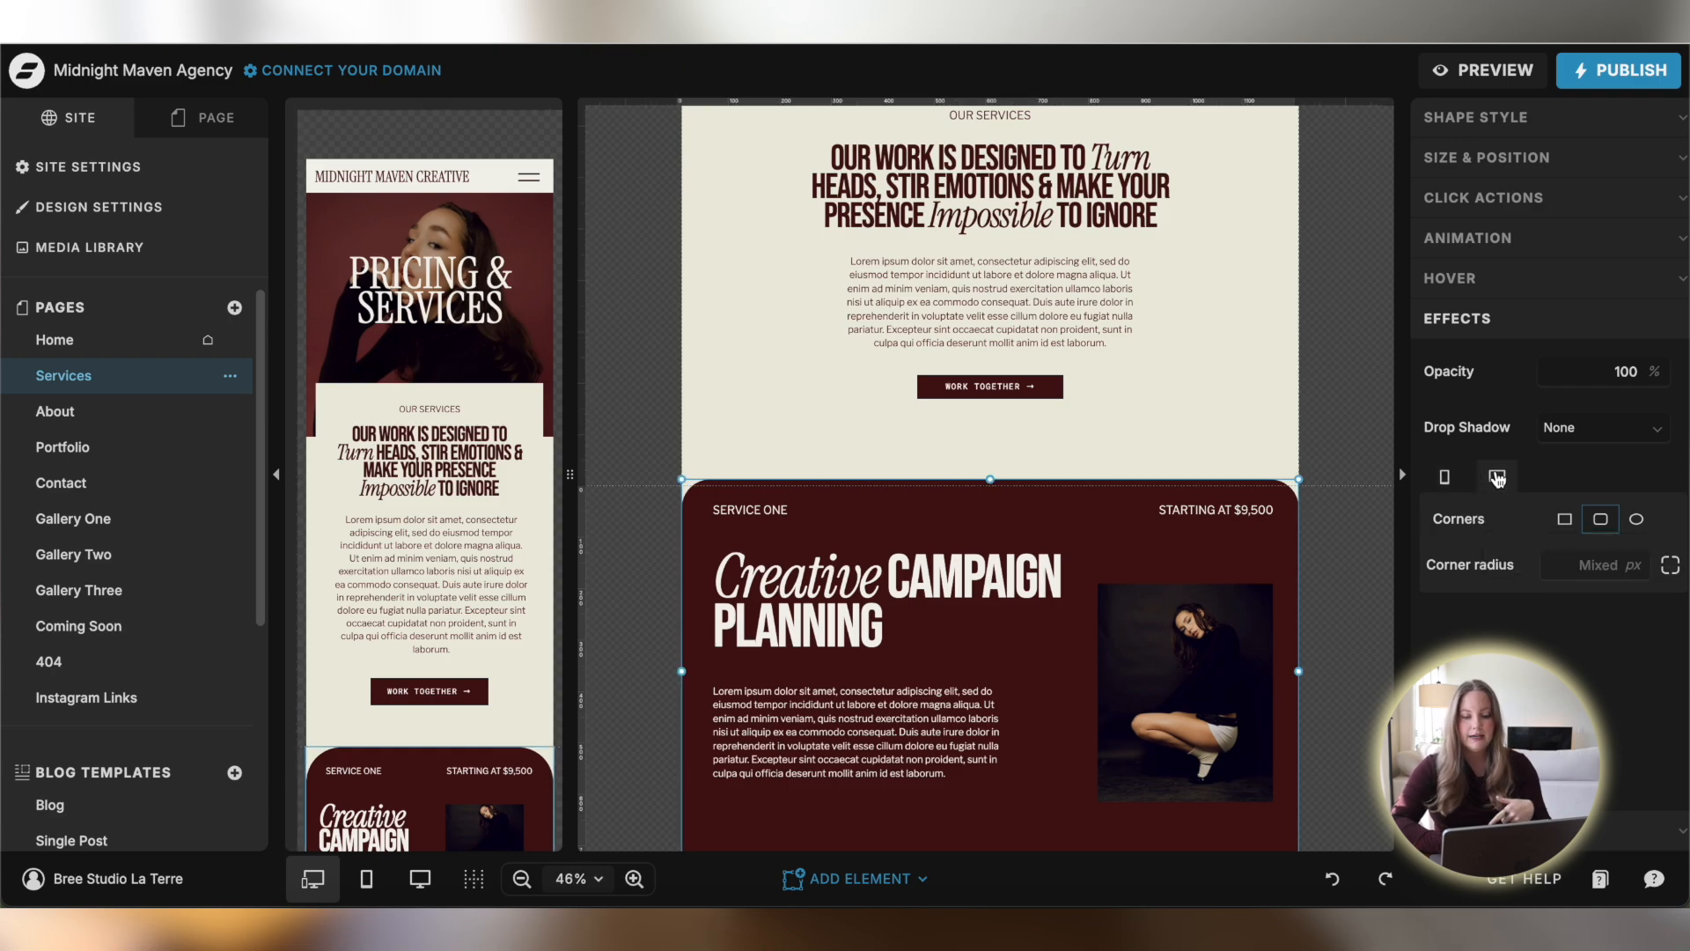
pyautogui.click(1341, 377)
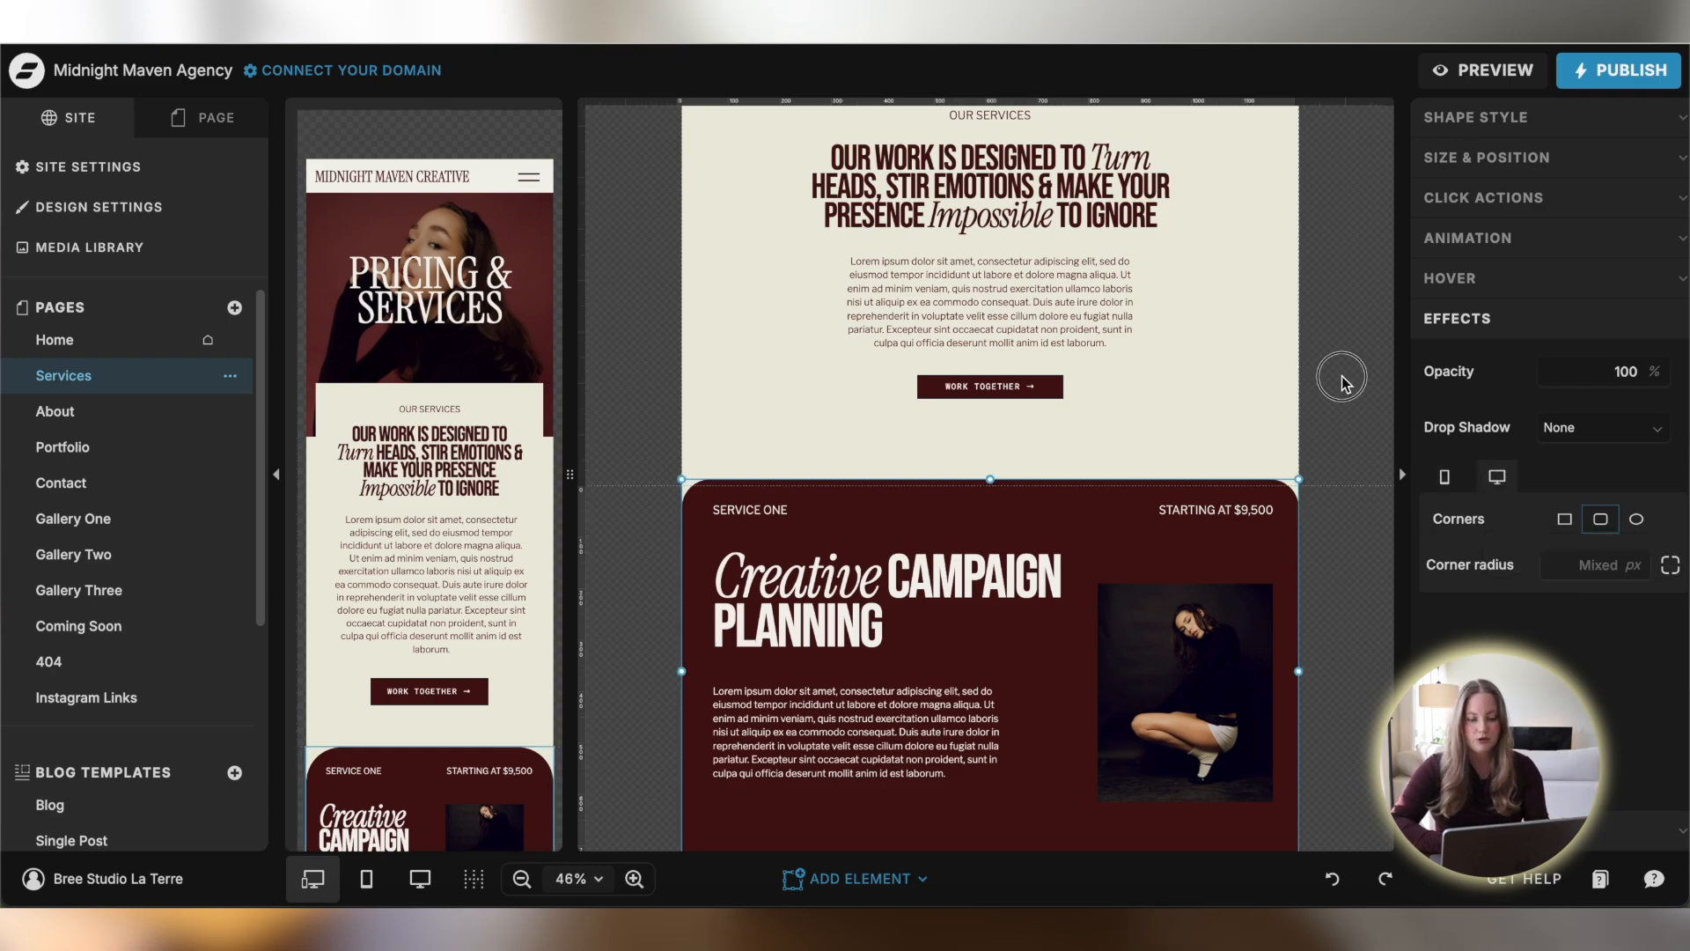
# Select the "Creative Campaign" heading text and open a new class selector entry in its advanced settings
pyautogui.click(887, 457)
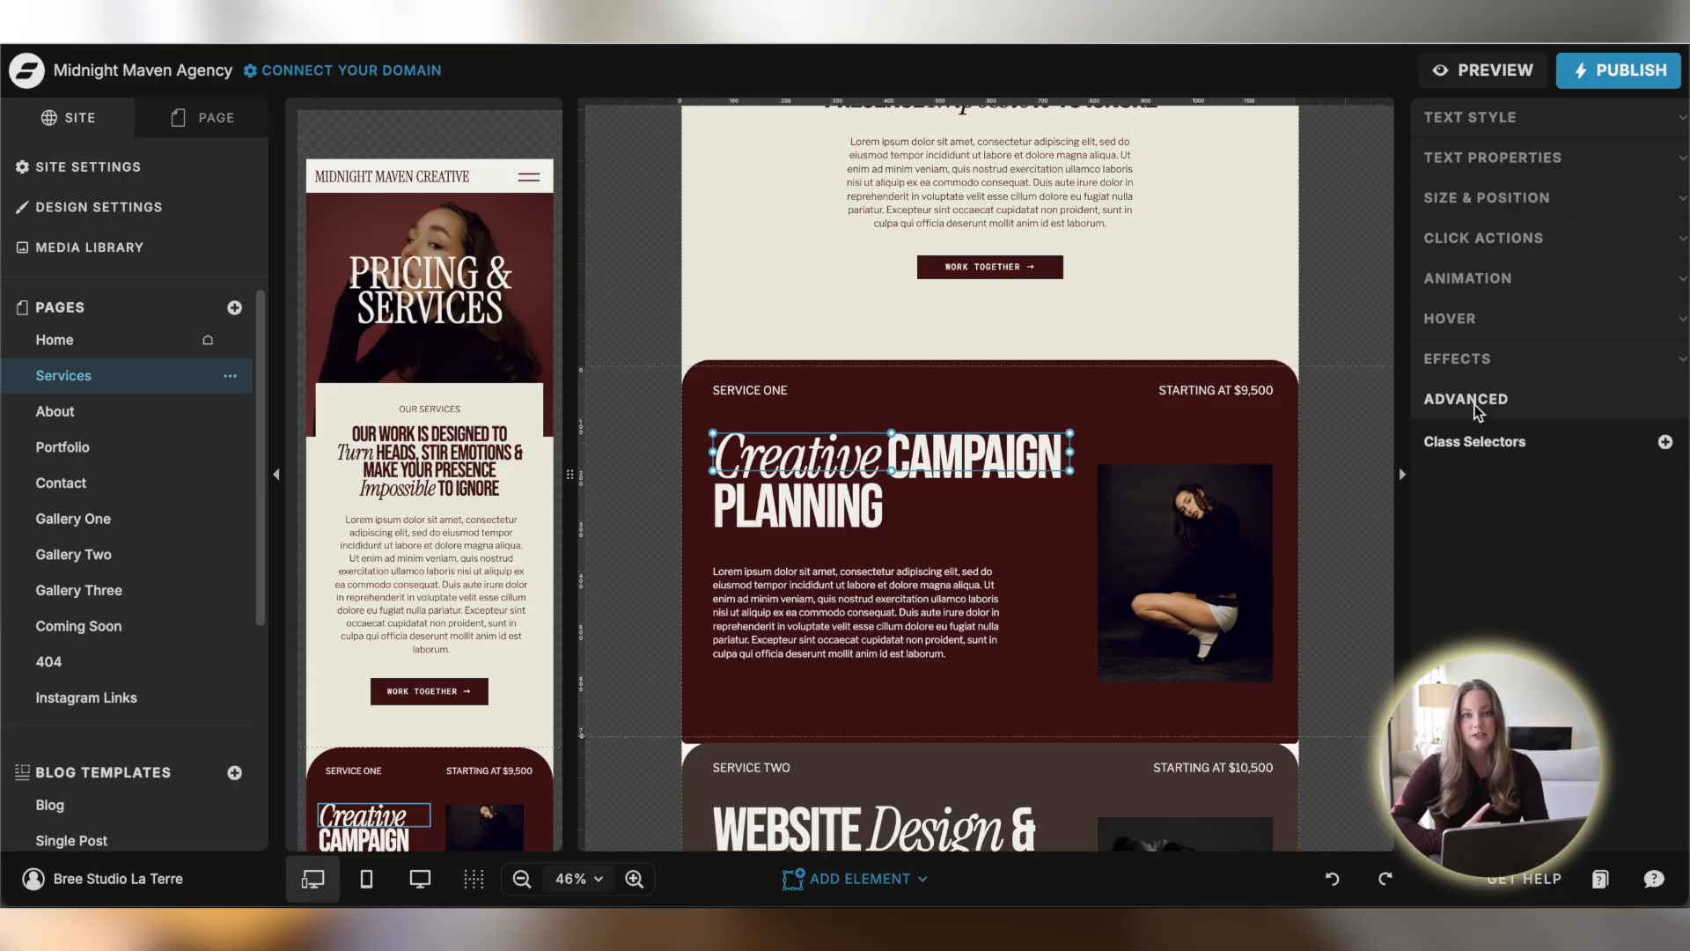
pyautogui.click(1664, 441)
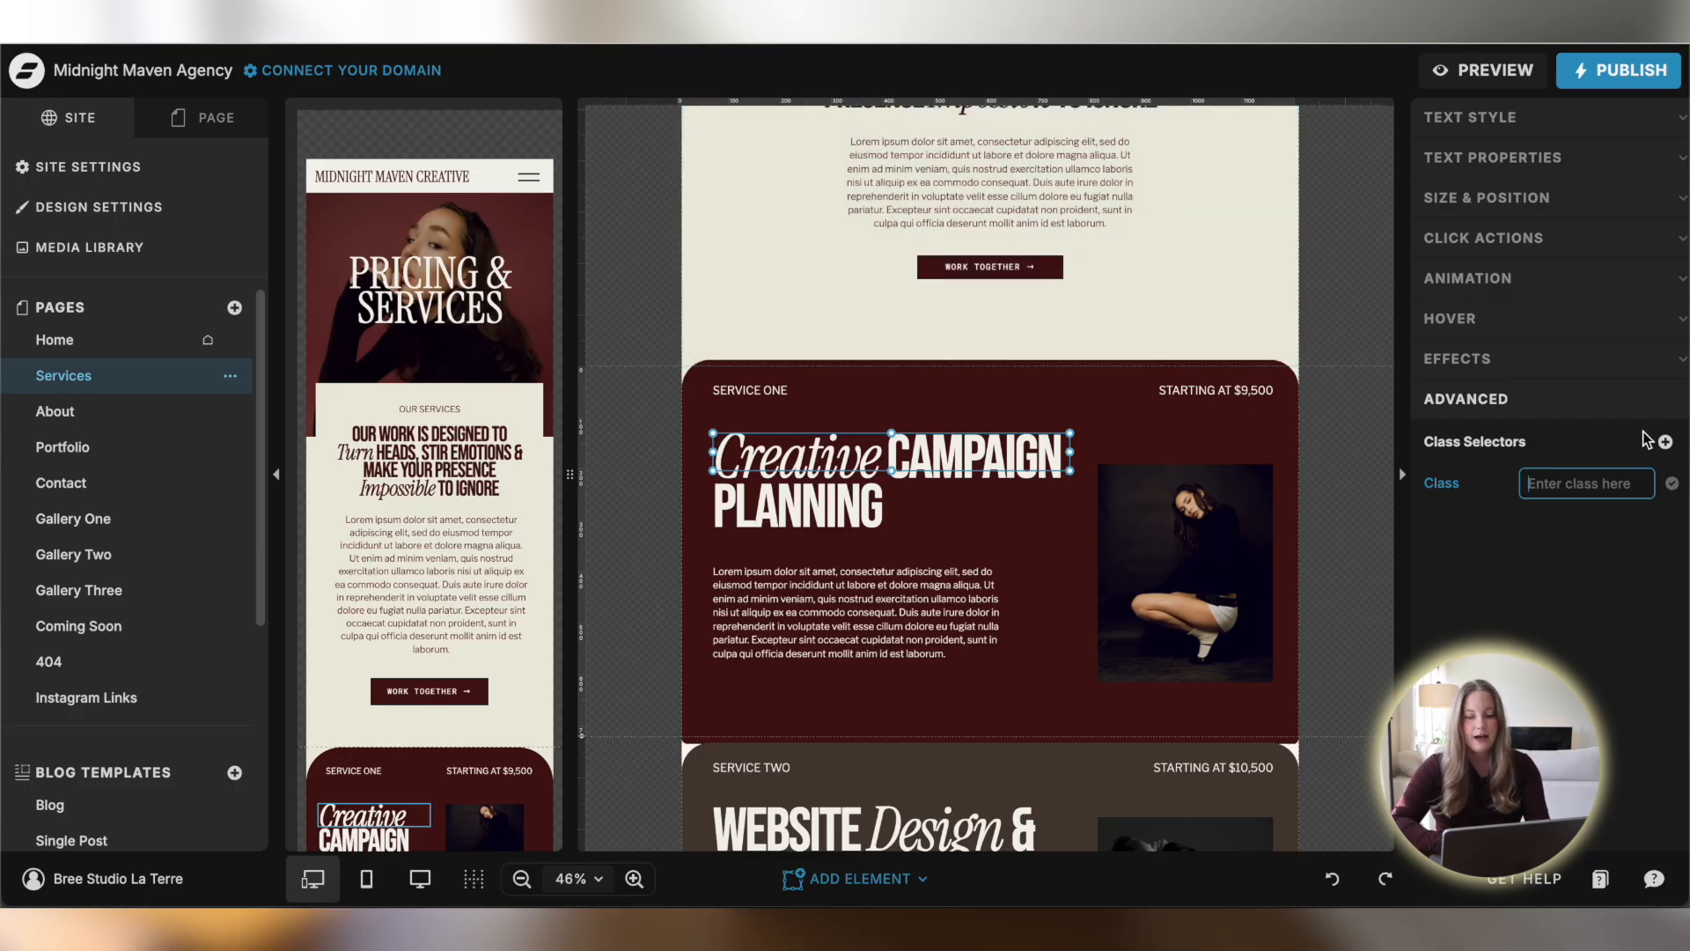
pyautogui.click(1018, 389)
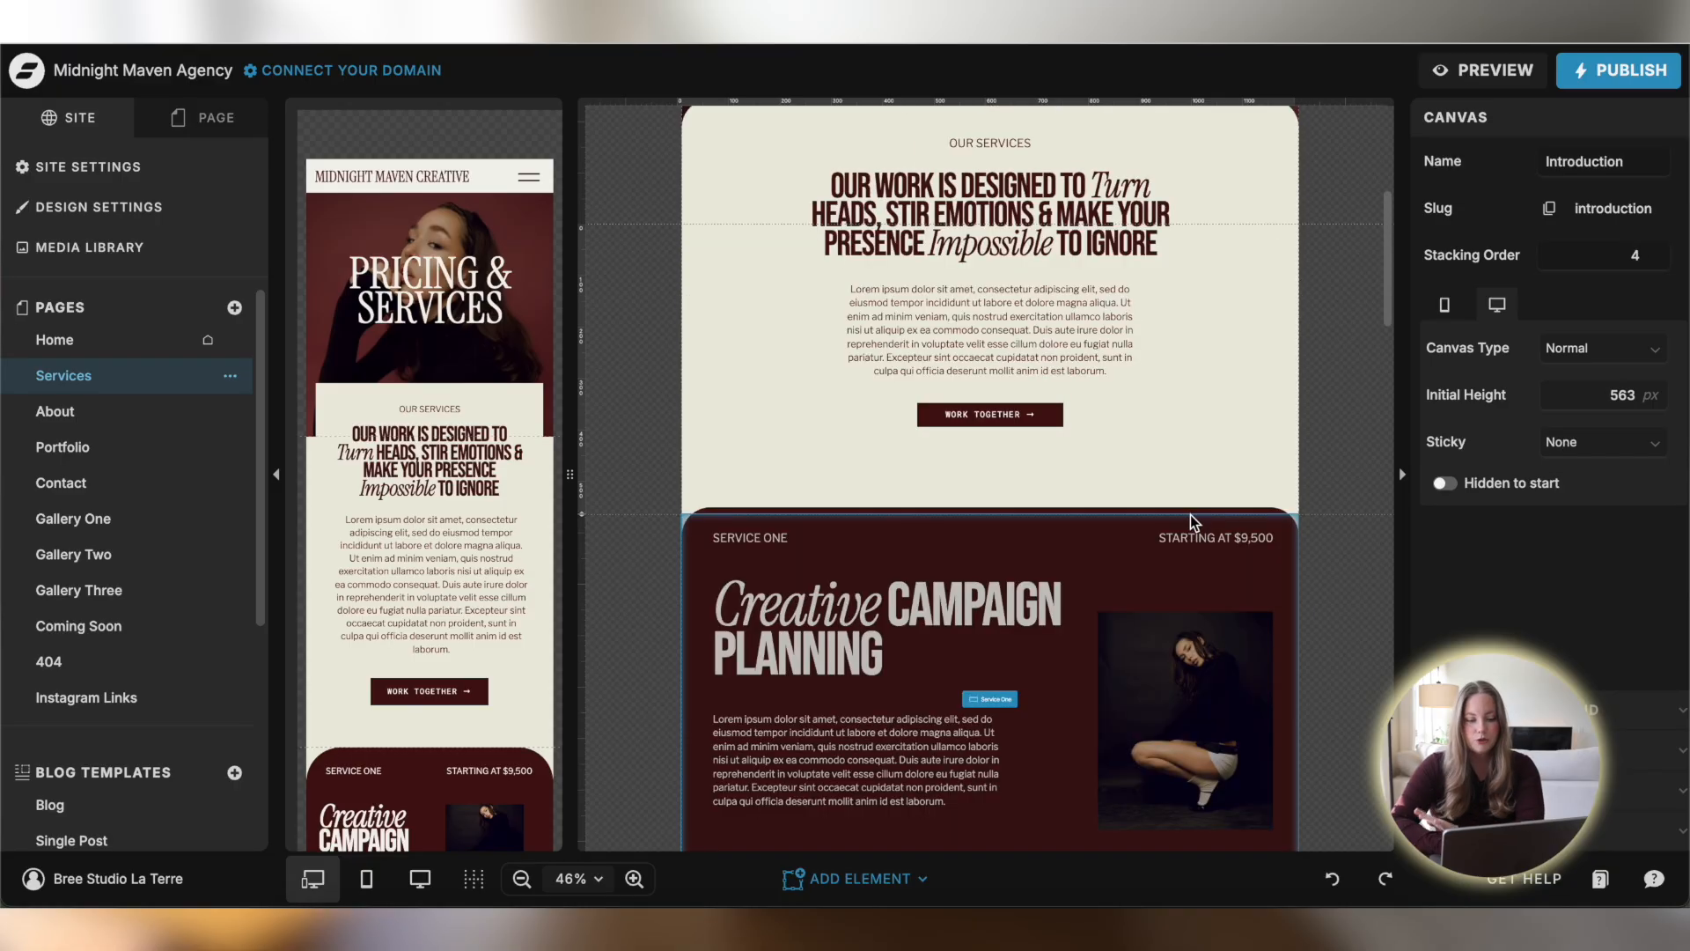
# Select the Service One photo and try swapping it for another image from the Modern Red Canvas folder
pyautogui.scroll(-1, 1189, 514)
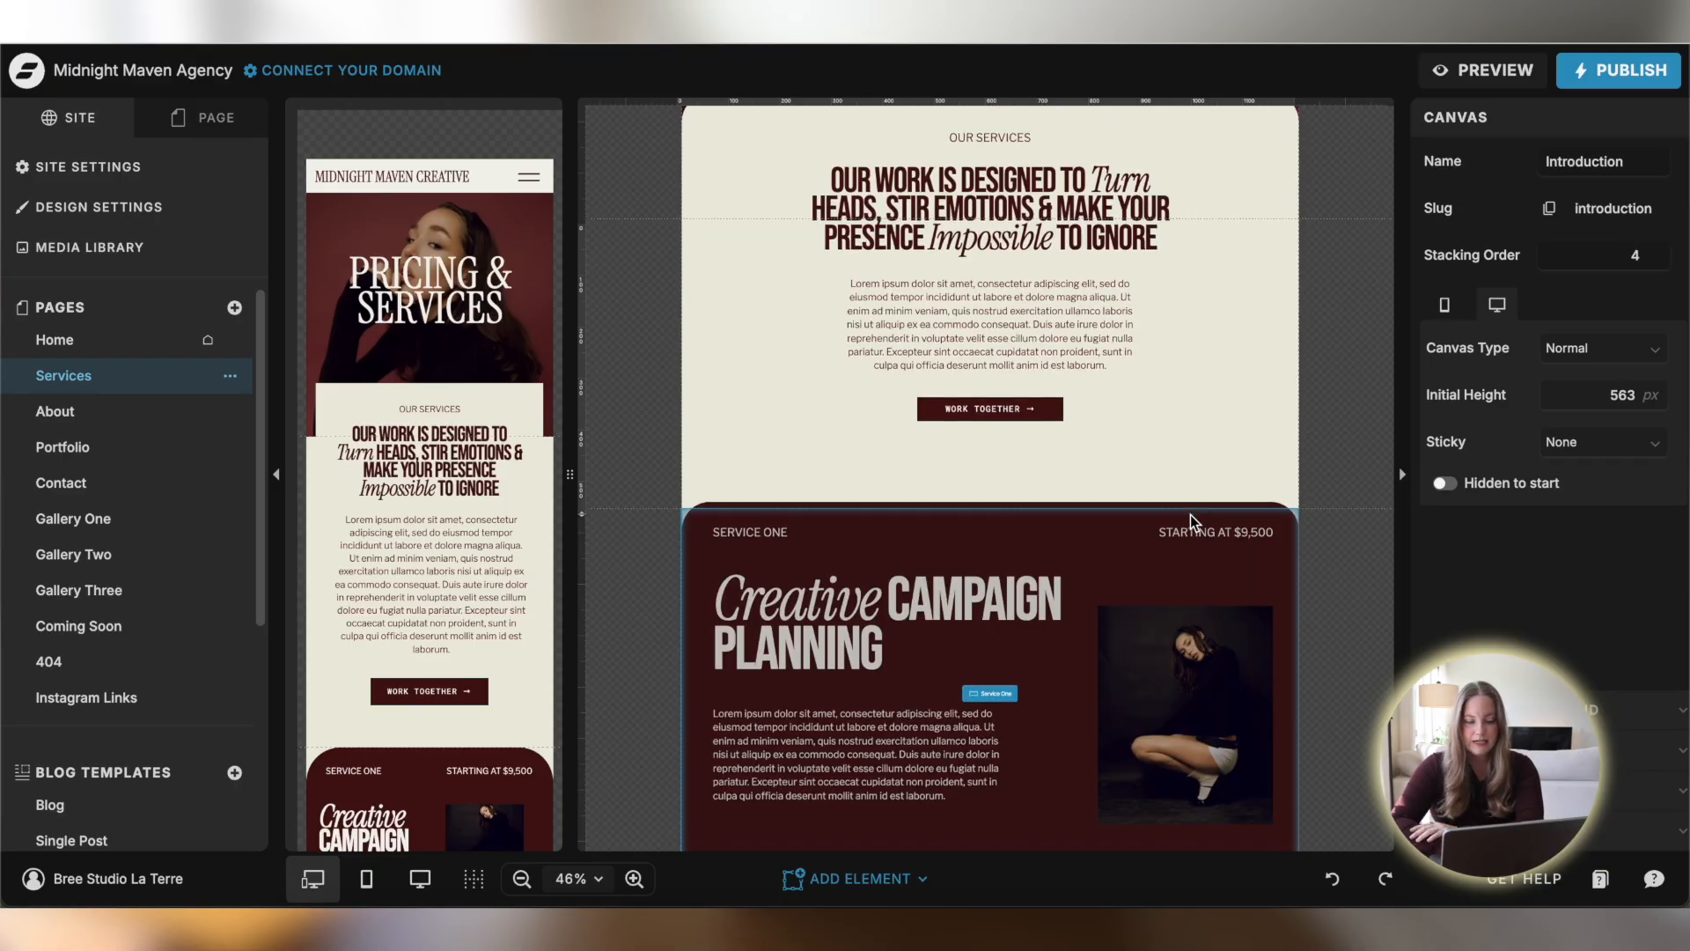
pyautogui.click(1165, 608)
pyautogui.click(1159, 648)
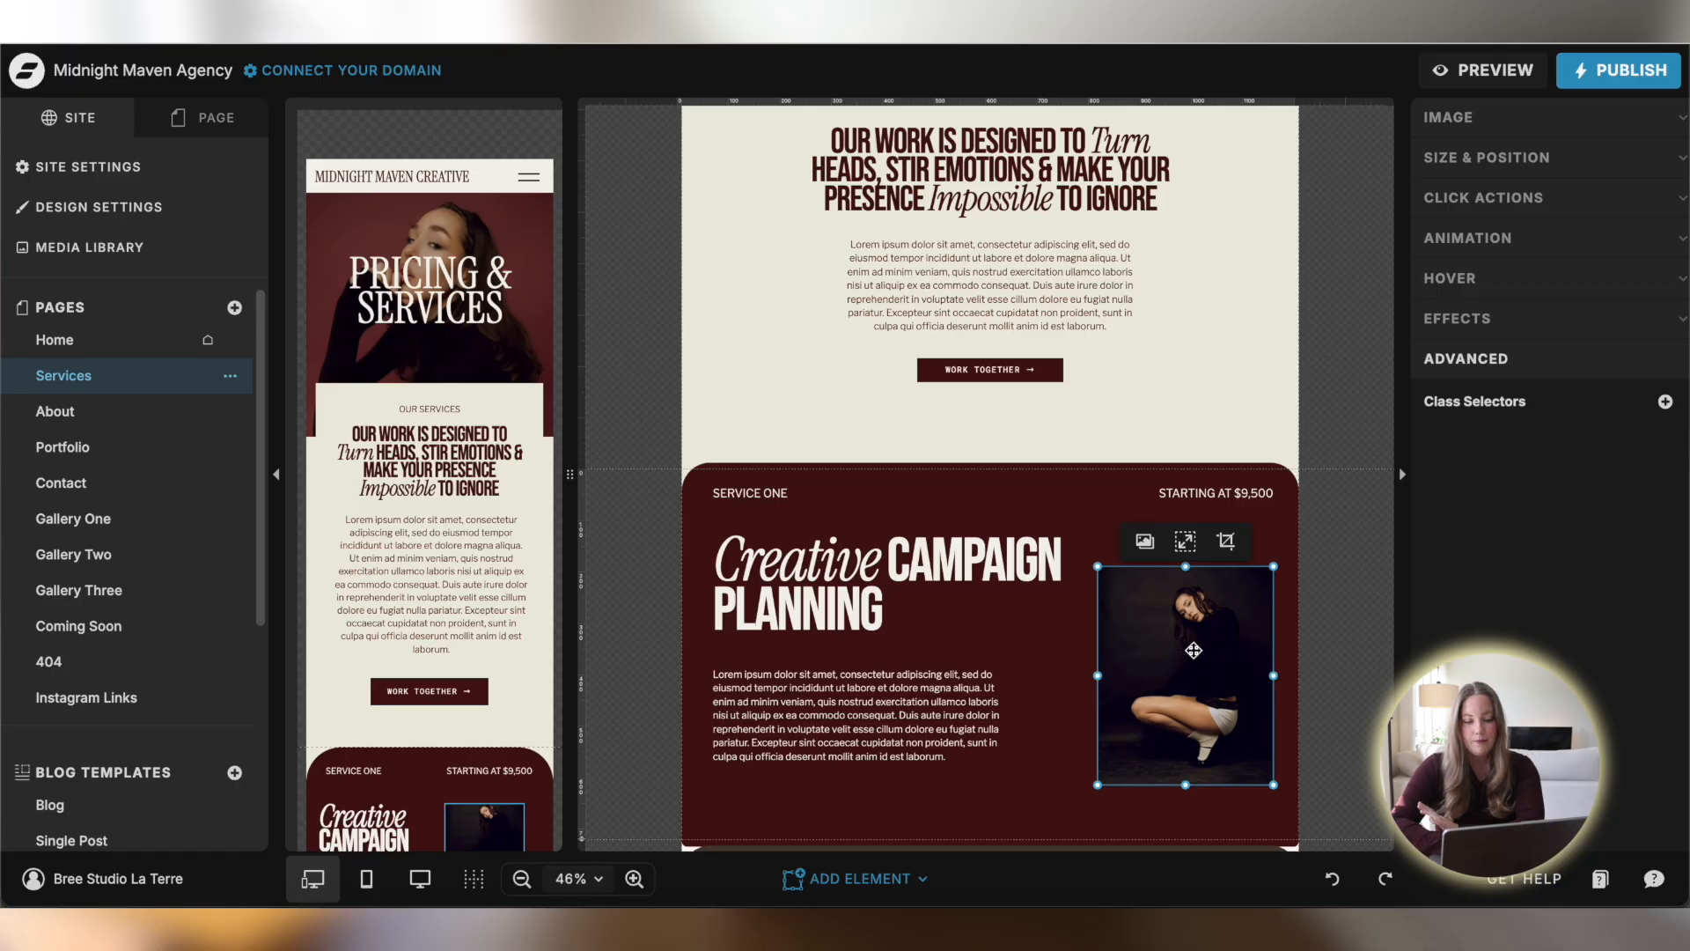
pyautogui.click(1527, 123)
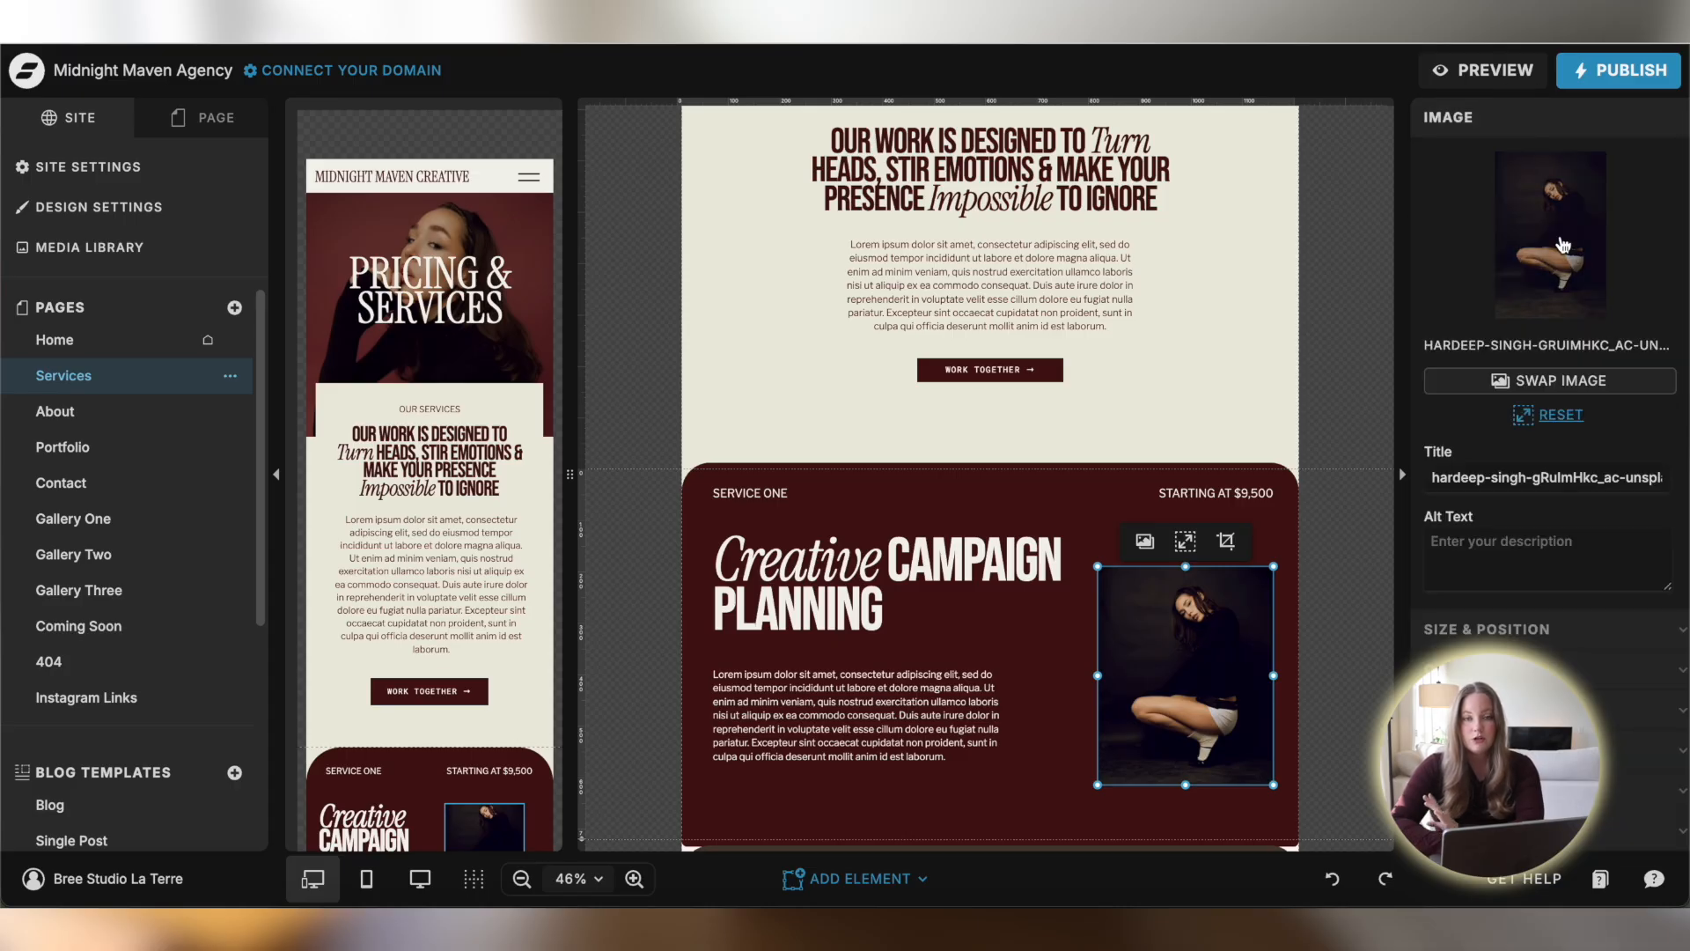
pyautogui.click(1564, 246)
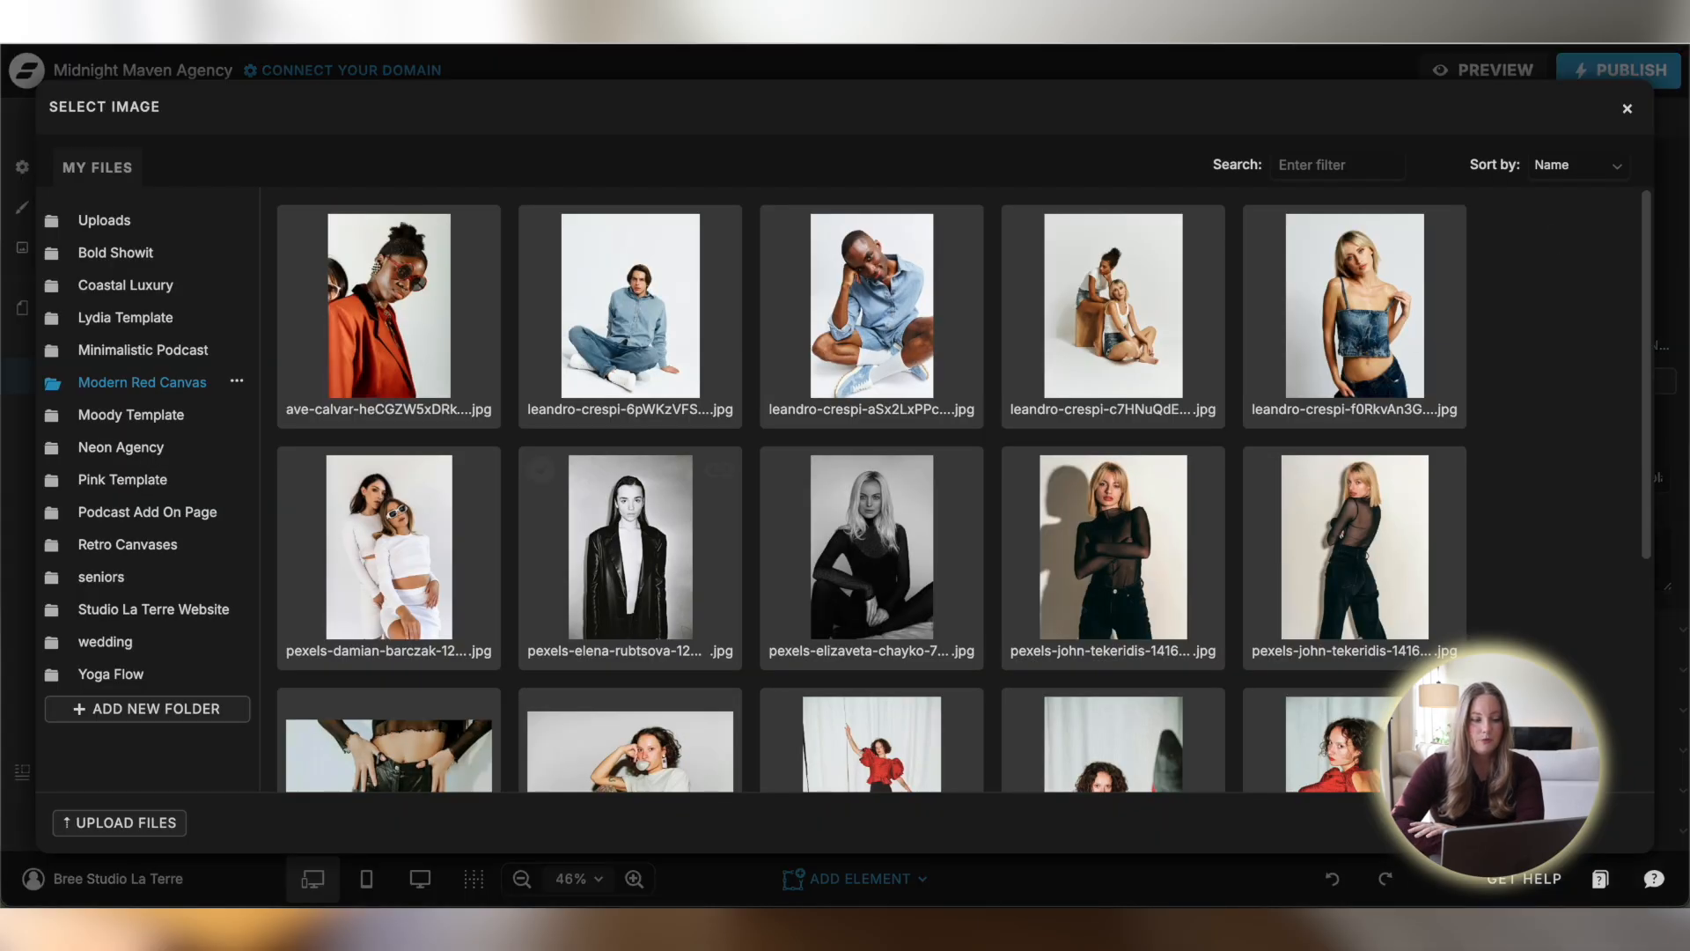
pyautogui.click(1352, 348)
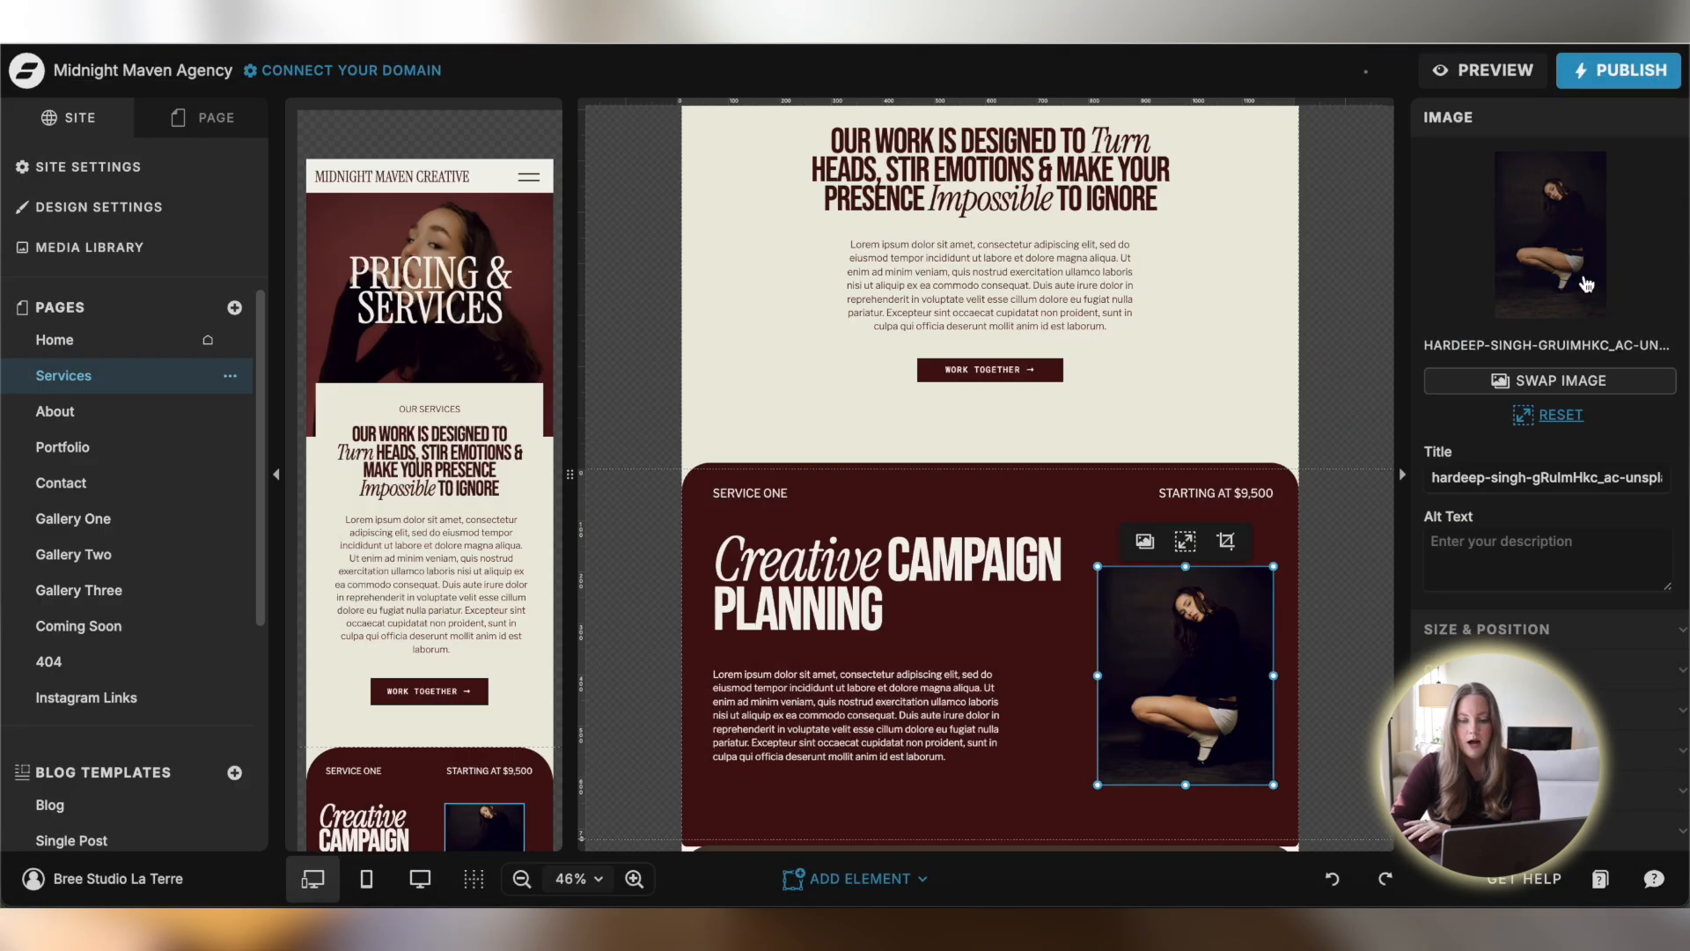
# Try the Contain mode on the Service One photo and undo it
pyautogui.scroll(-1, 1591, 399)
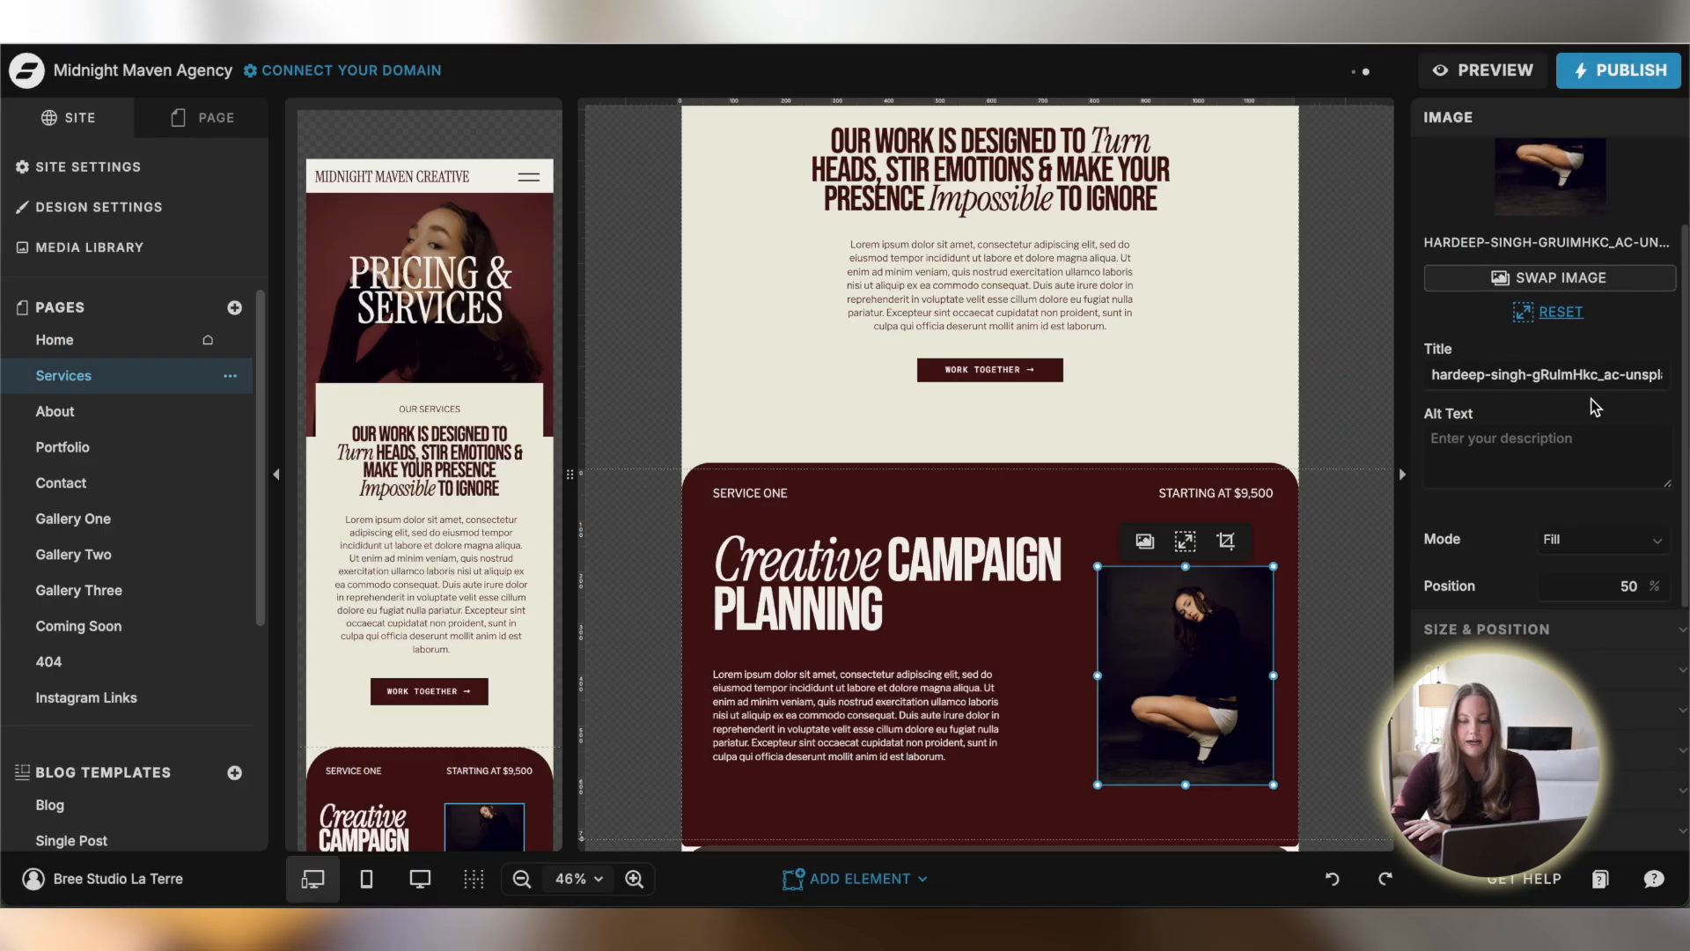
pyautogui.click(1604, 539)
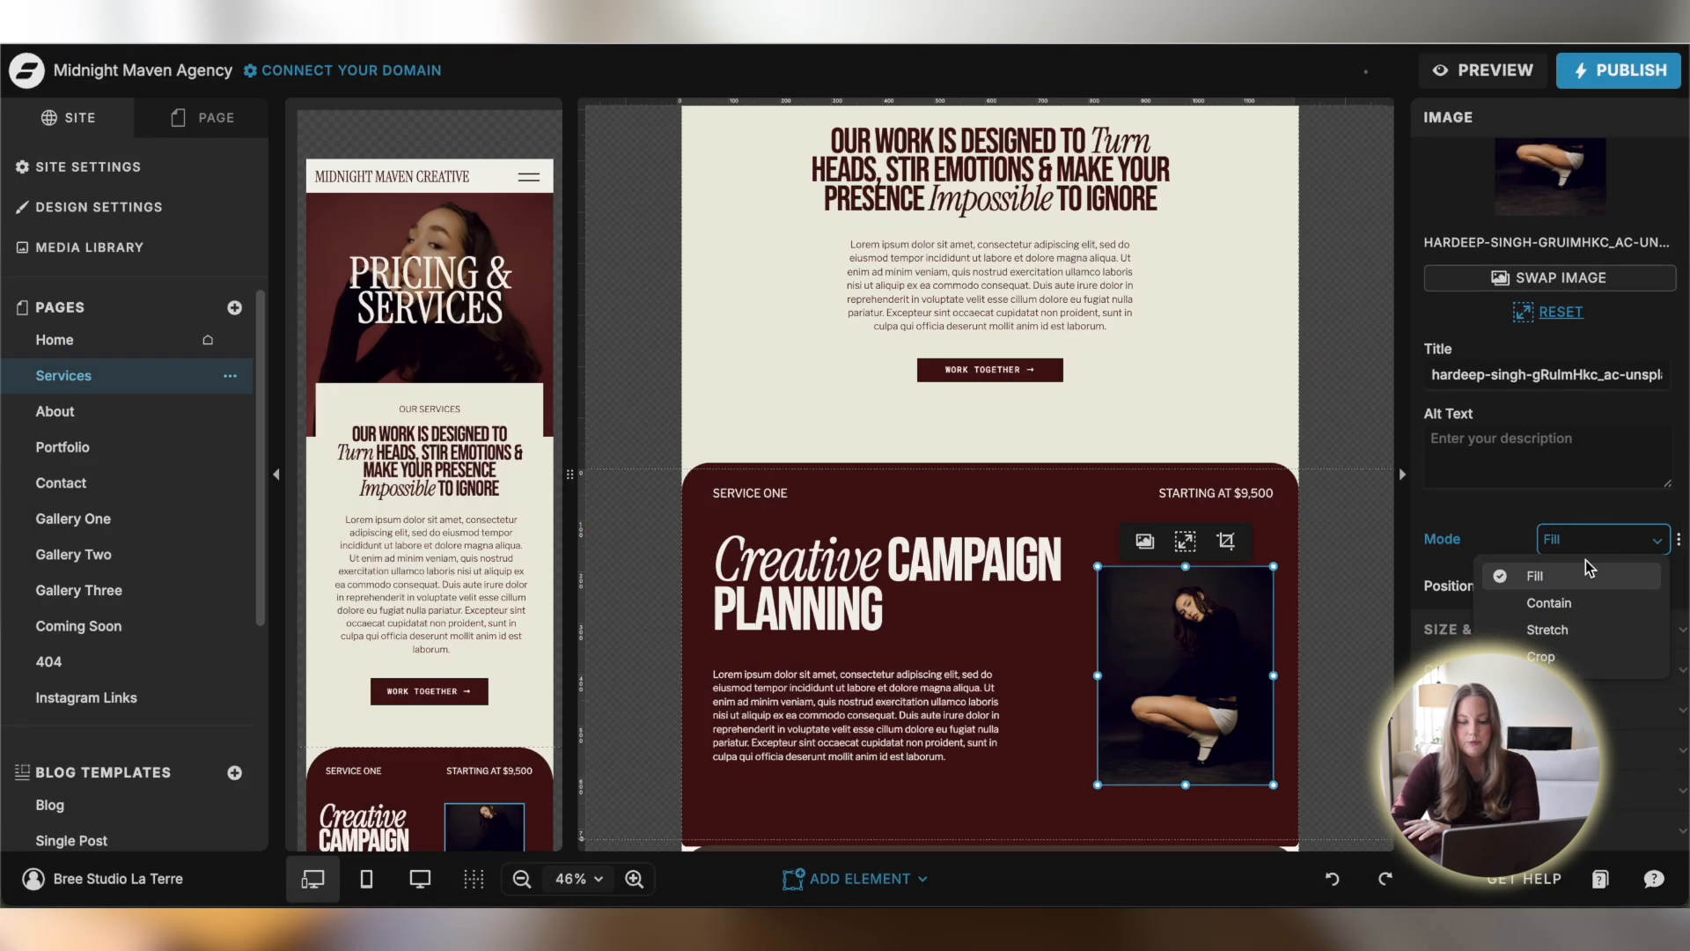
pyautogui.click(1549, 603)
pyautogui.hotkey('ctrl', 'z')
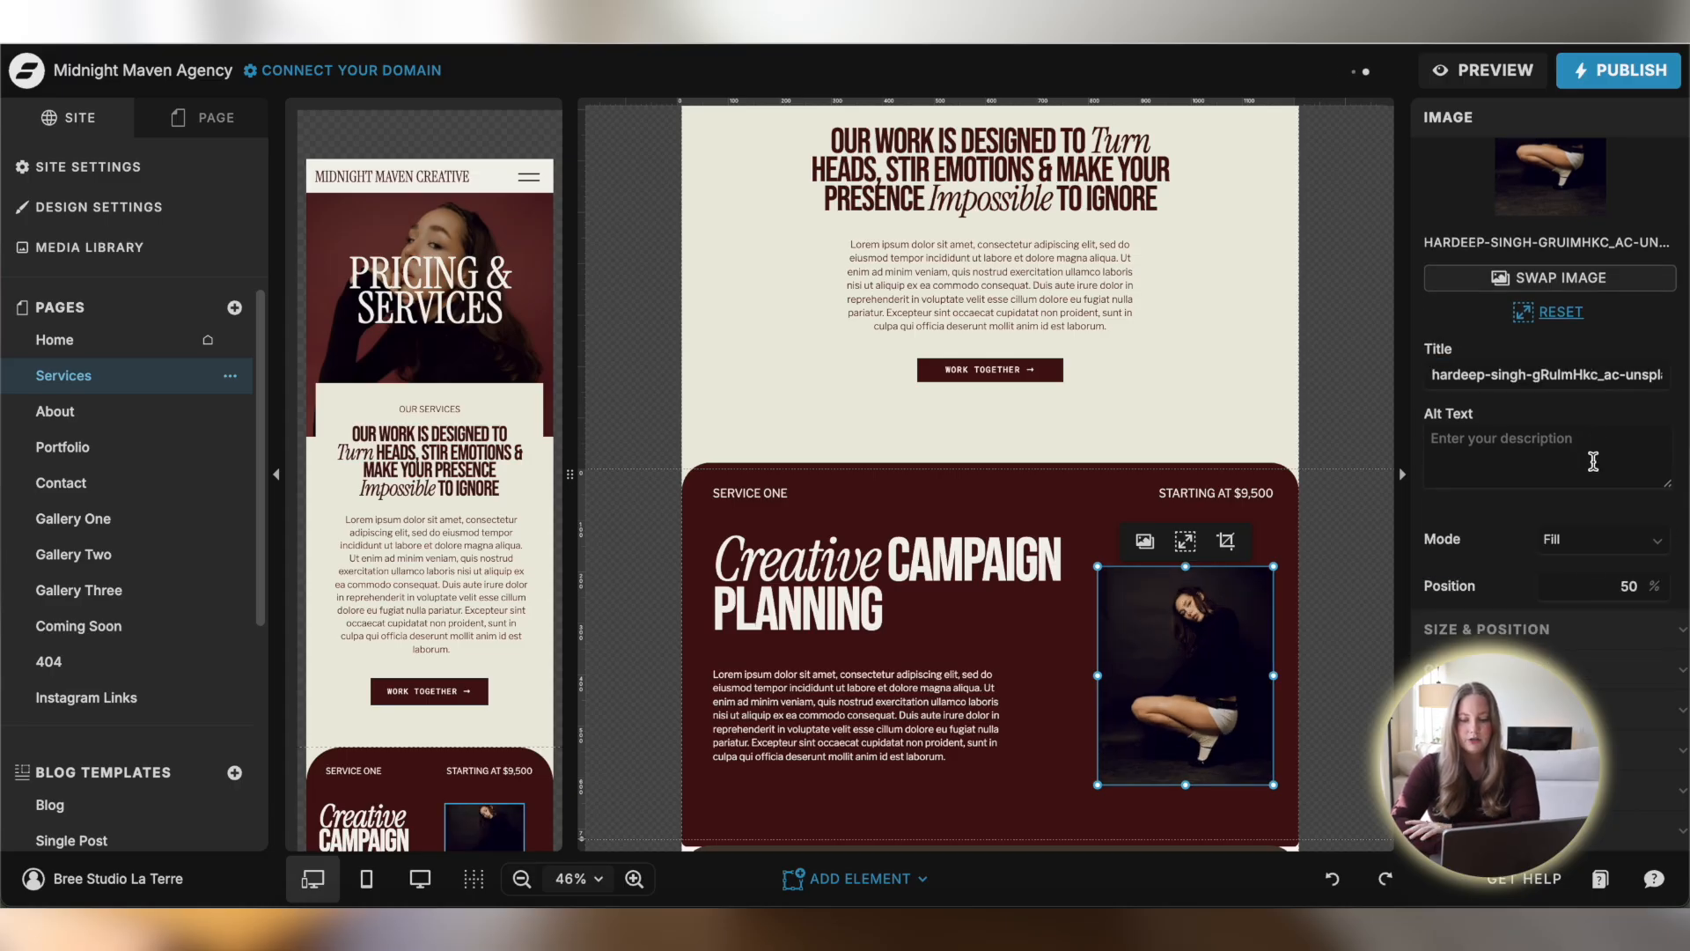
# Try different position values for the Service One photo within its frame, ending at 60%
pyautogui.click(1656, 587)
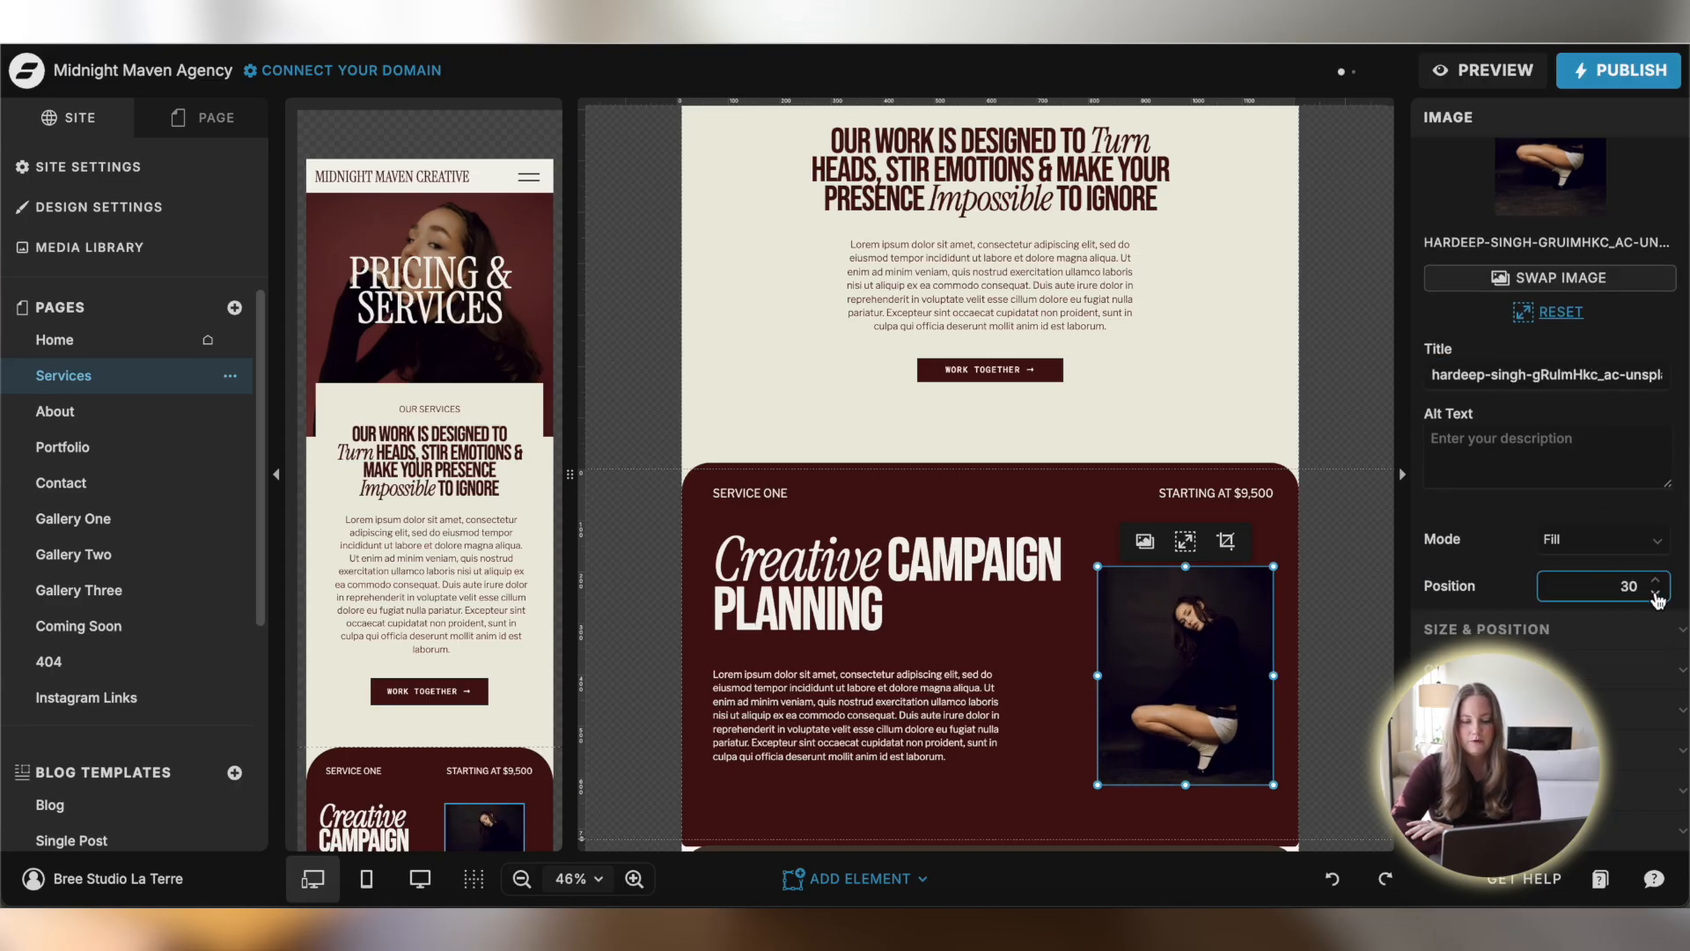
pyautogui.click(1655, 577)
pyautogui.click(1655, 577)
pyautogui.click(1654, 579)
pyautogui.click(1654, 590)
pyautogui.click(1654, 590)
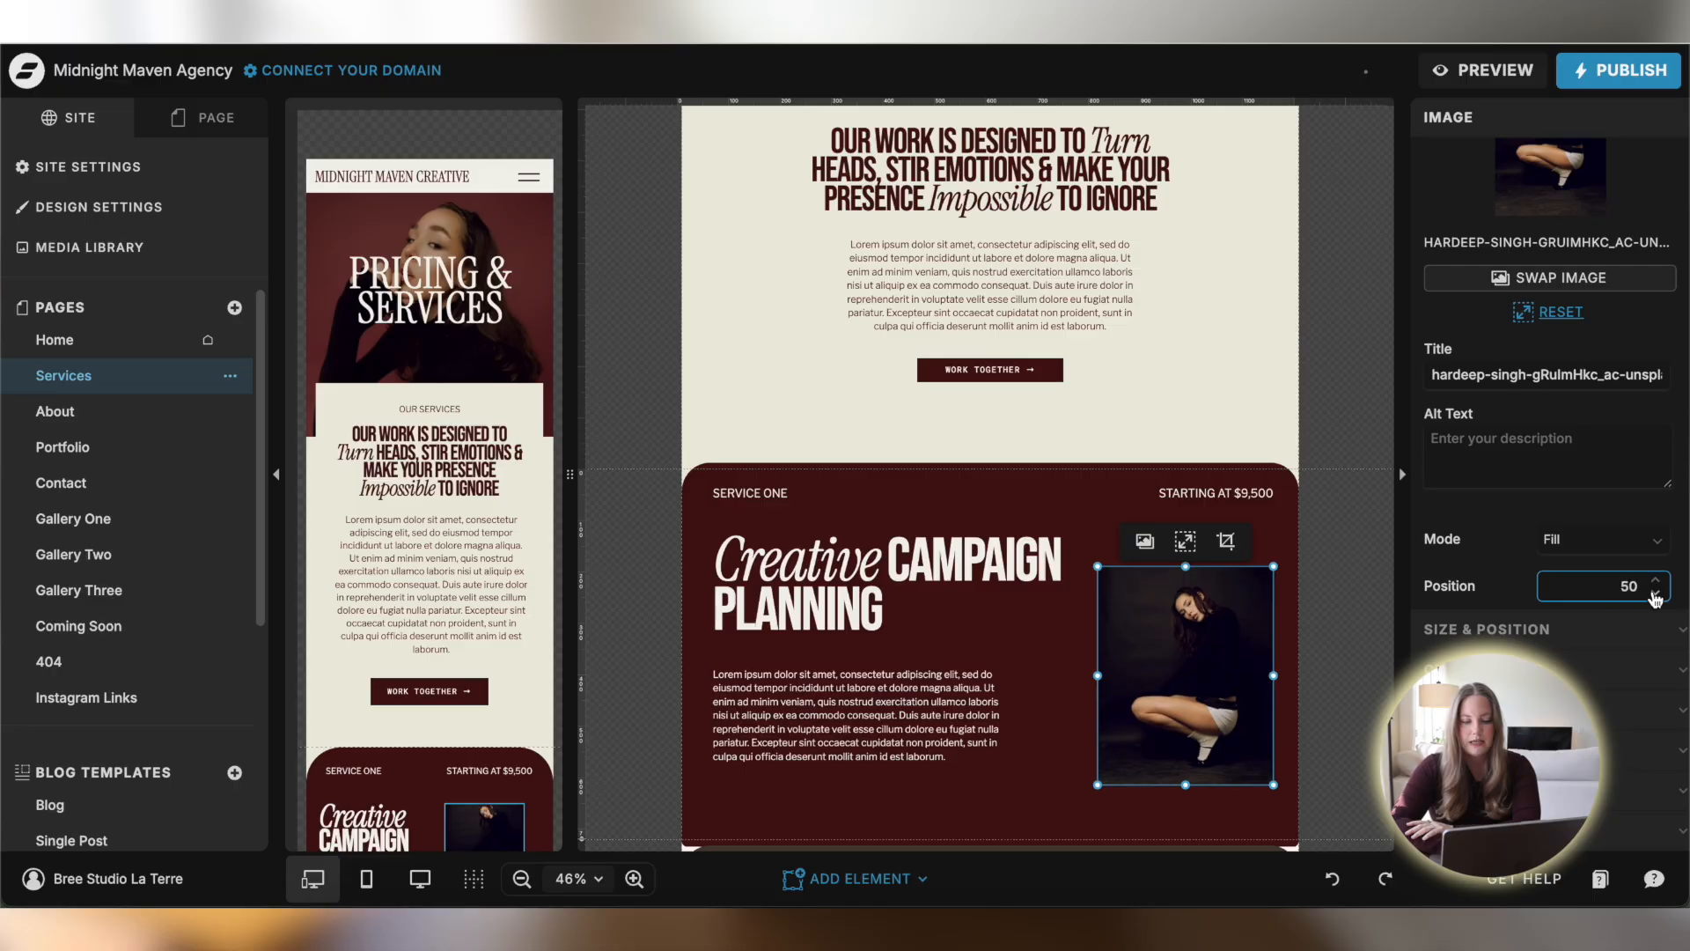
pyautogui.click(1653, 580)
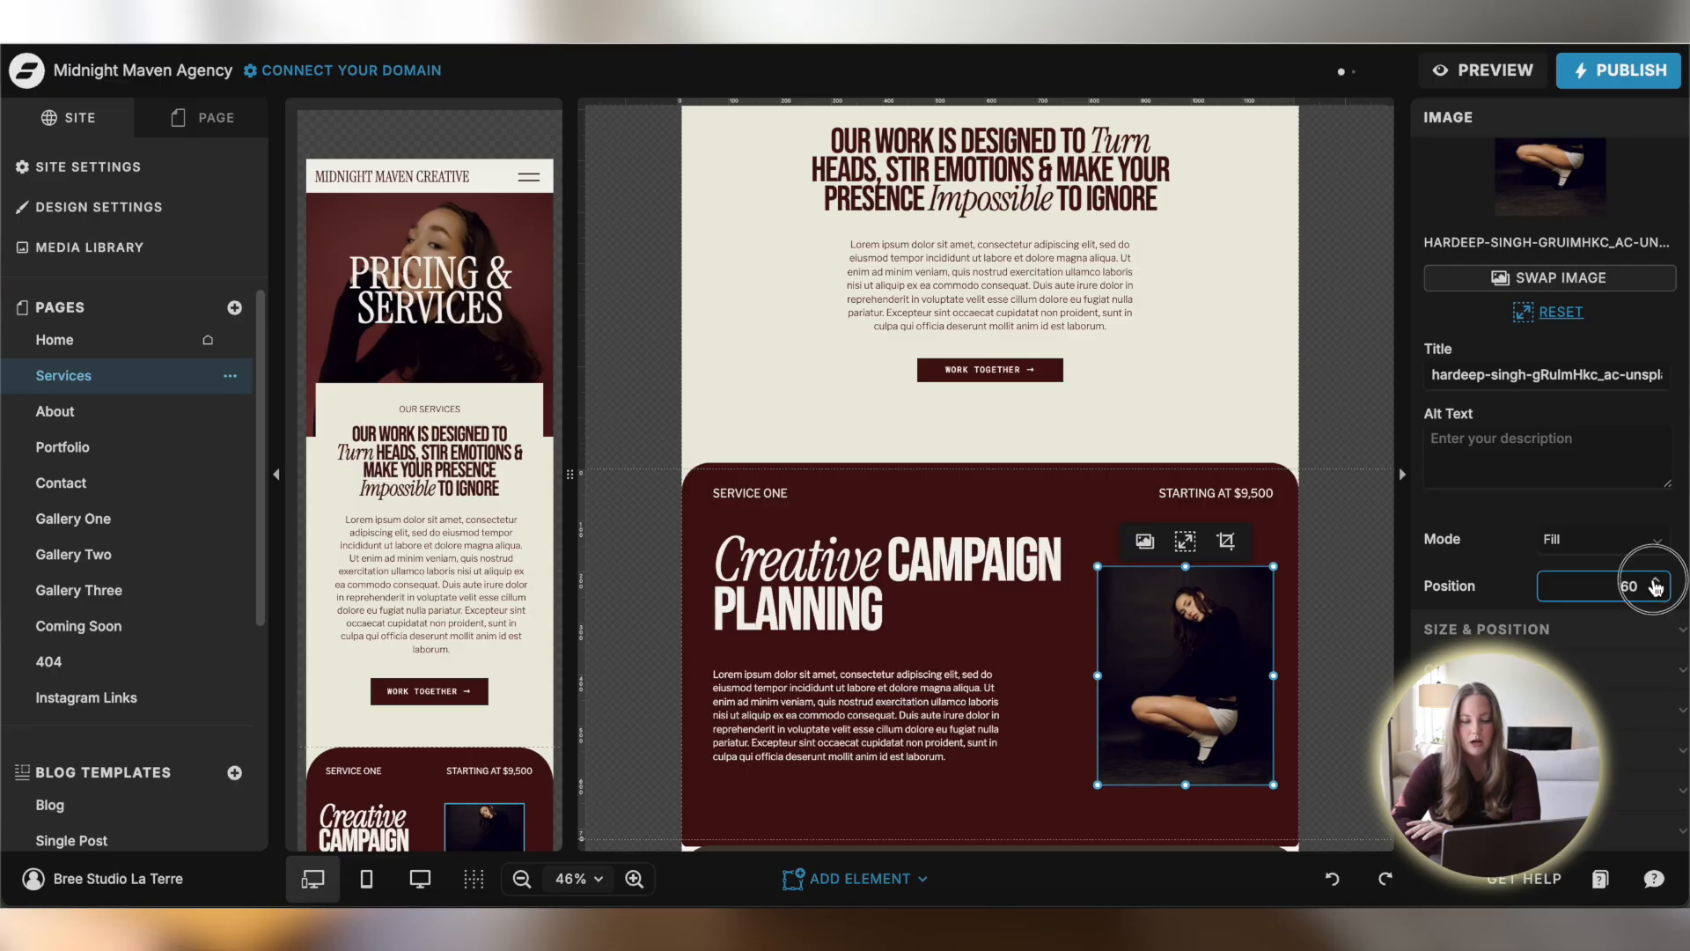
# Try rotating the Service One photo by its angle value and by its corner handle, undoing both attempts
pyautogui.click(1519, 643)
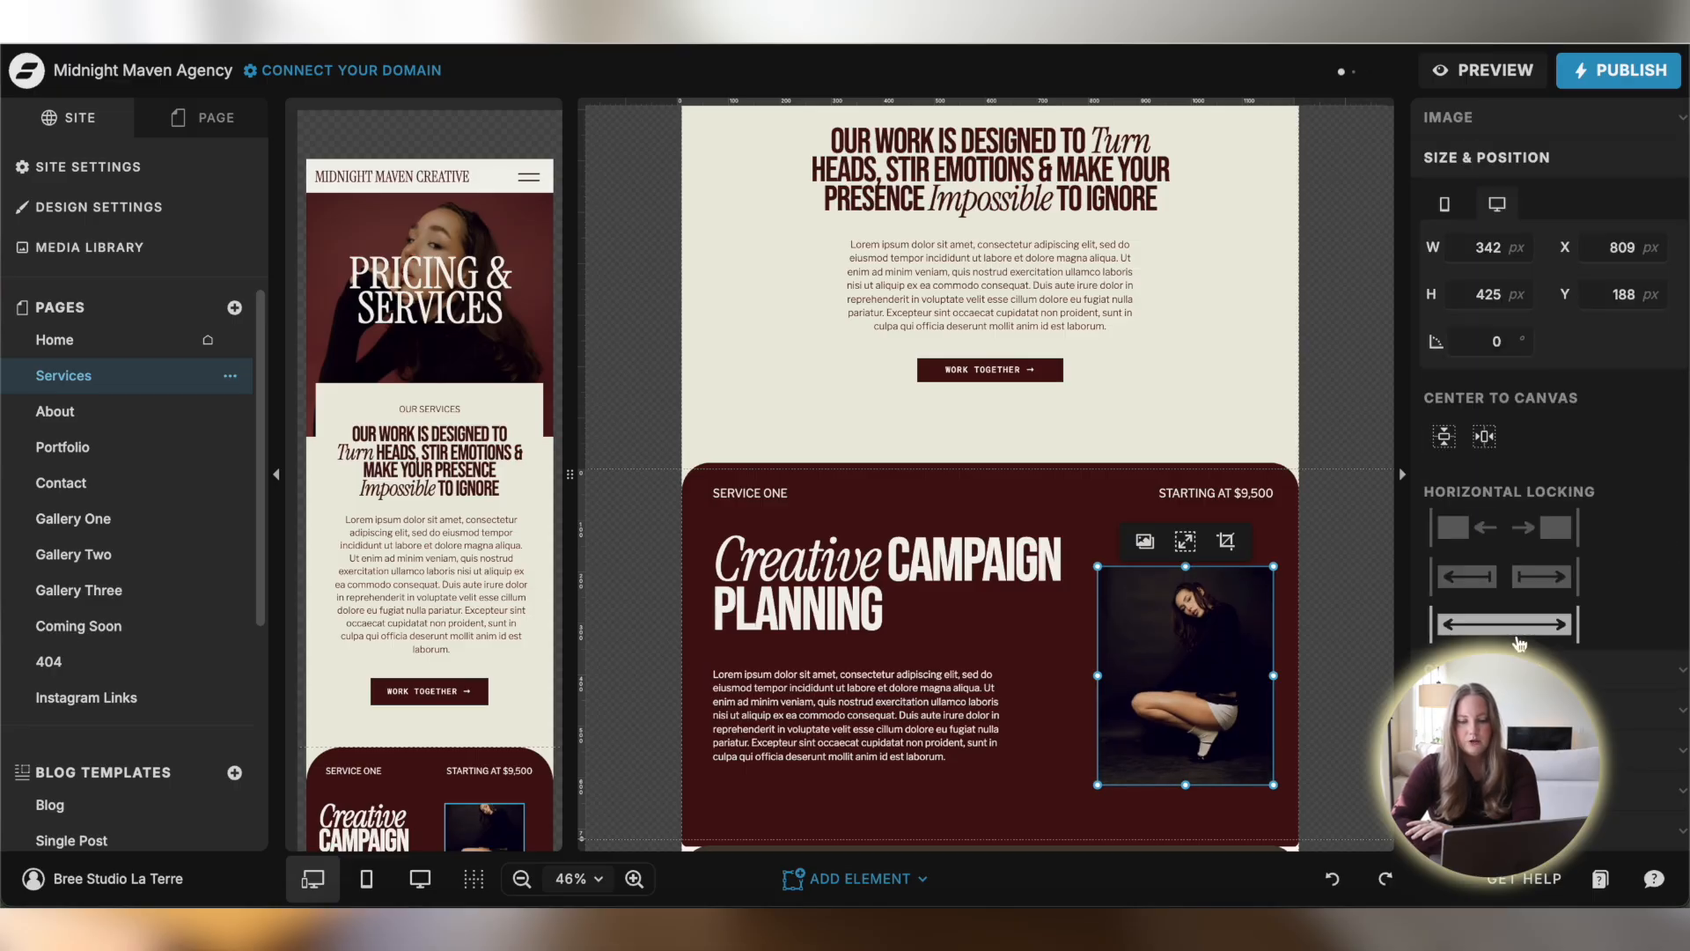
pyautogui.doubleClick(1487, 247)
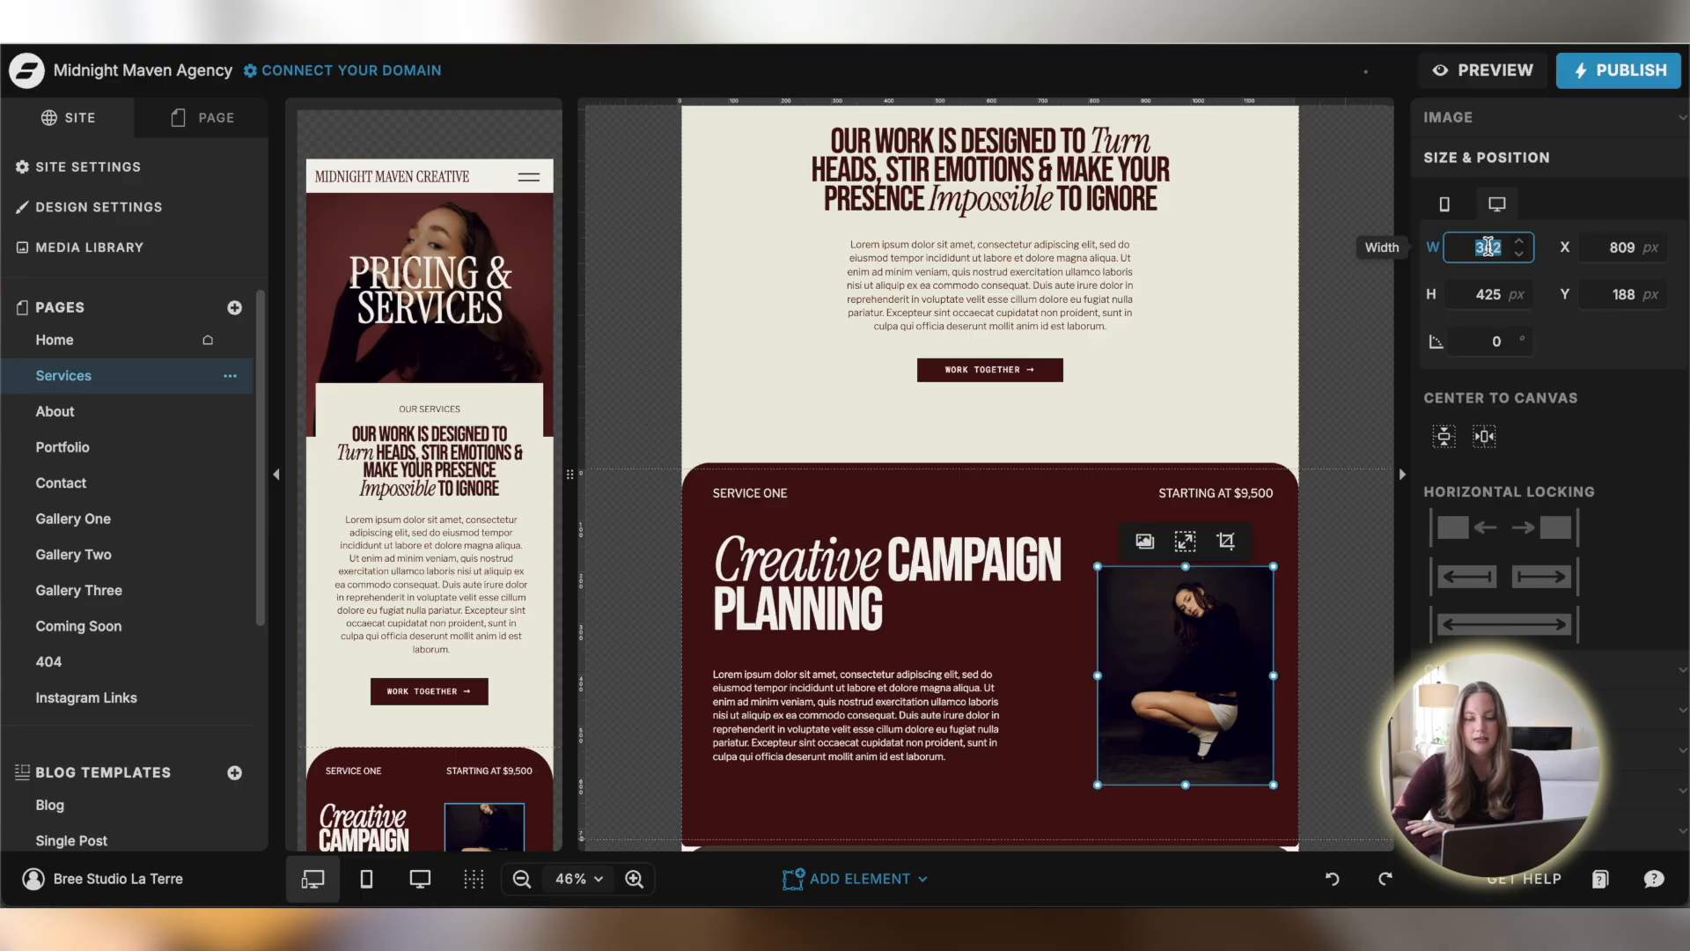
pyautogui.click(1517, 340)
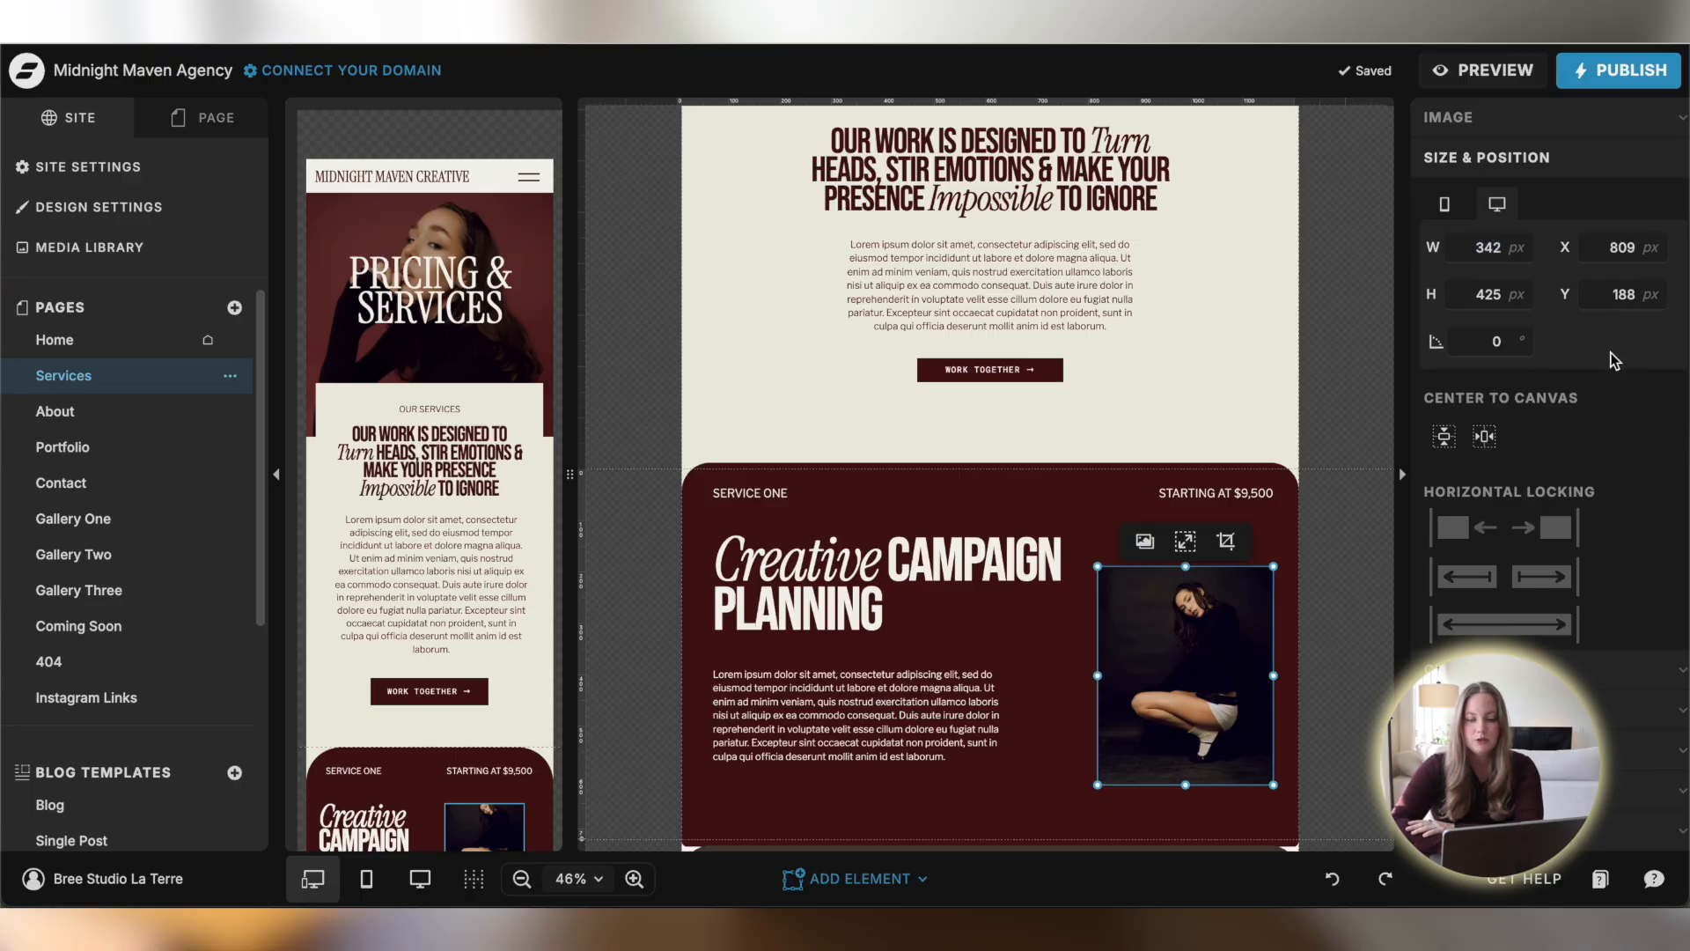
pyautogui.click(1521, 350)
pyautogui.click(1521, 350)
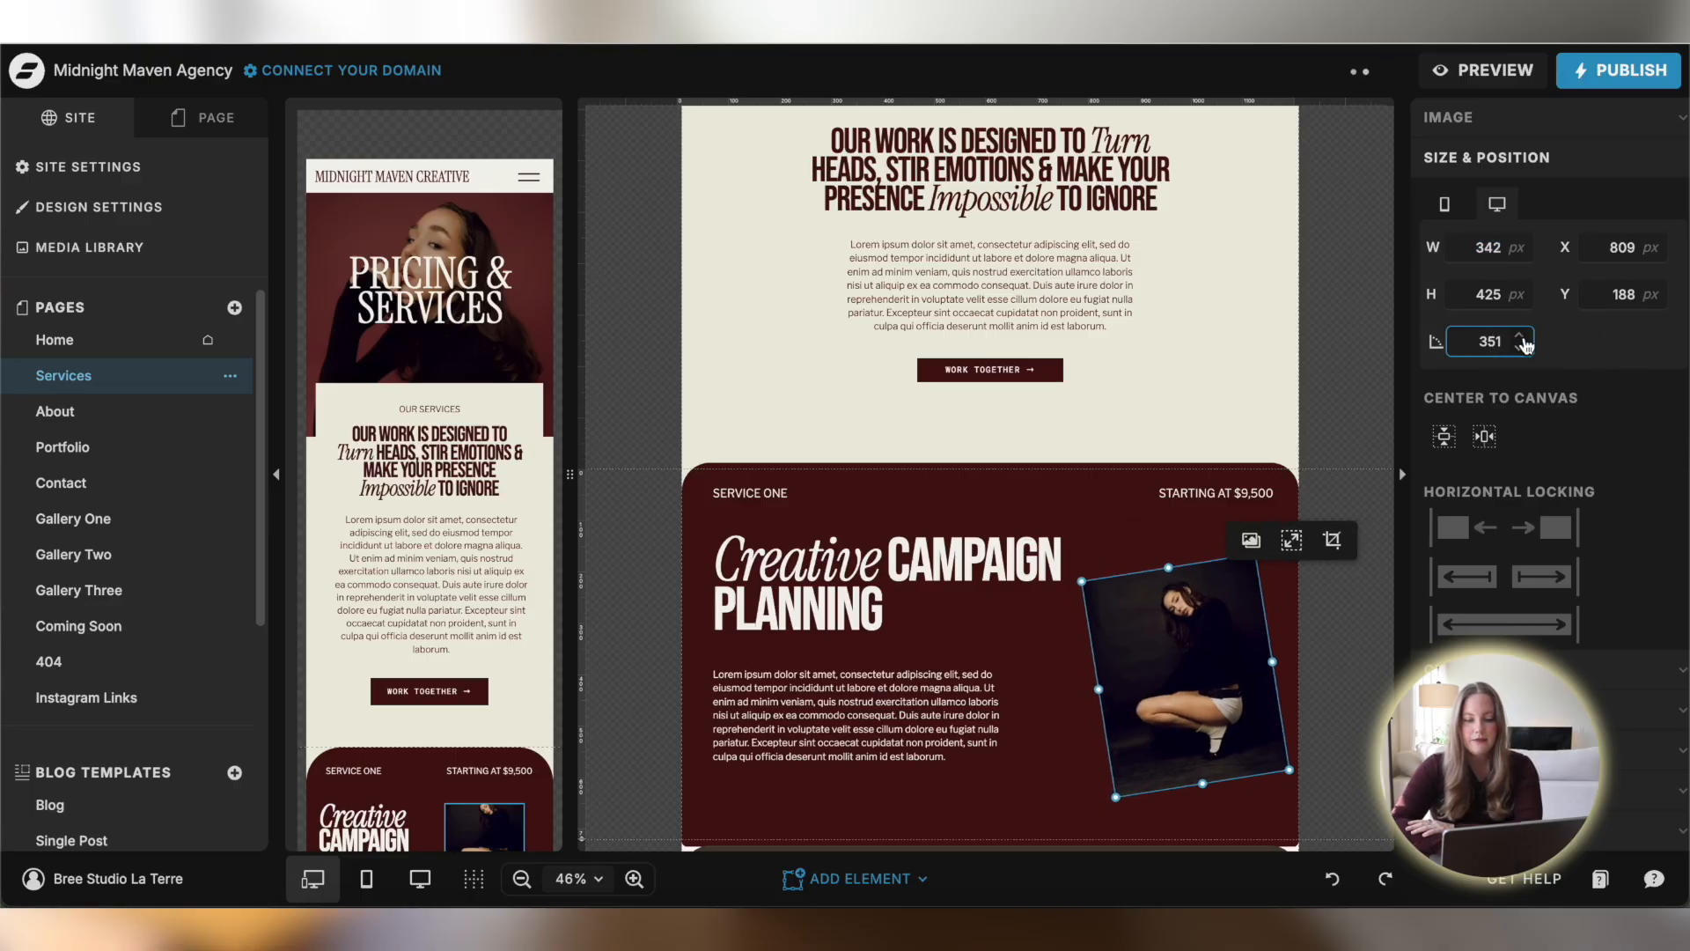
pyautogui.click(1520, 338)
pyautogui.click(1520, 338)
pyautogui.click(1631, 354)
pyautogui.press('super+z')
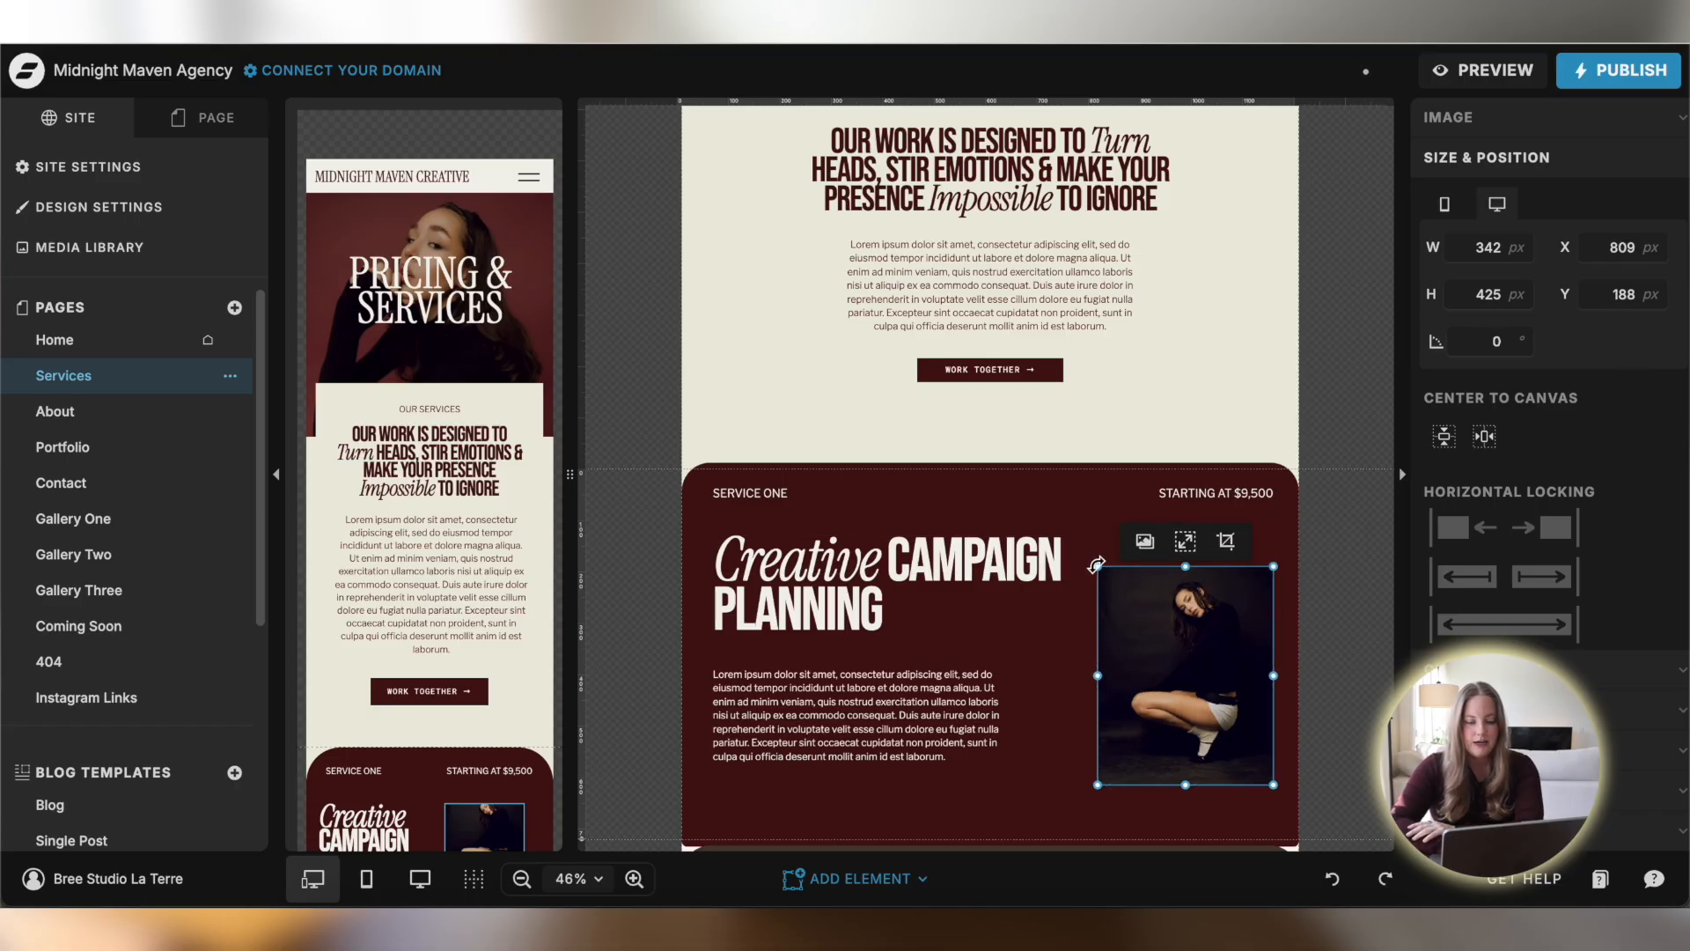
pyautogui.moveTo(1096, 565); pyautogui.dragTo(1068, 540)
pyautogui.press('super+z')
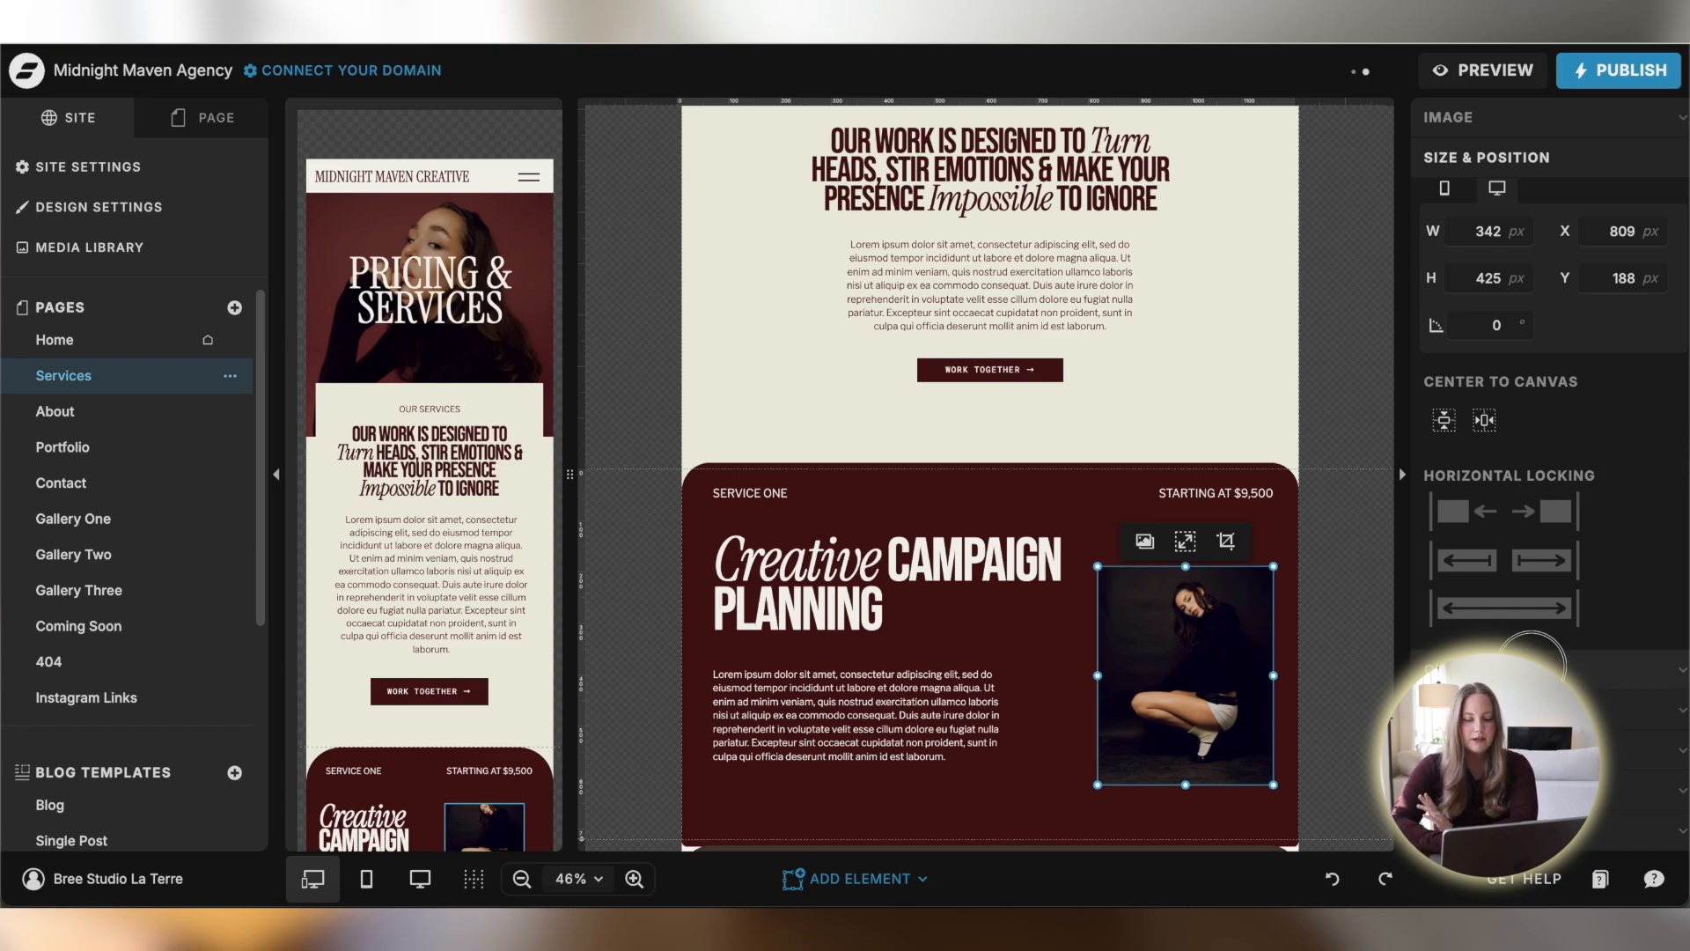
pyautogui.click(1531, 668)
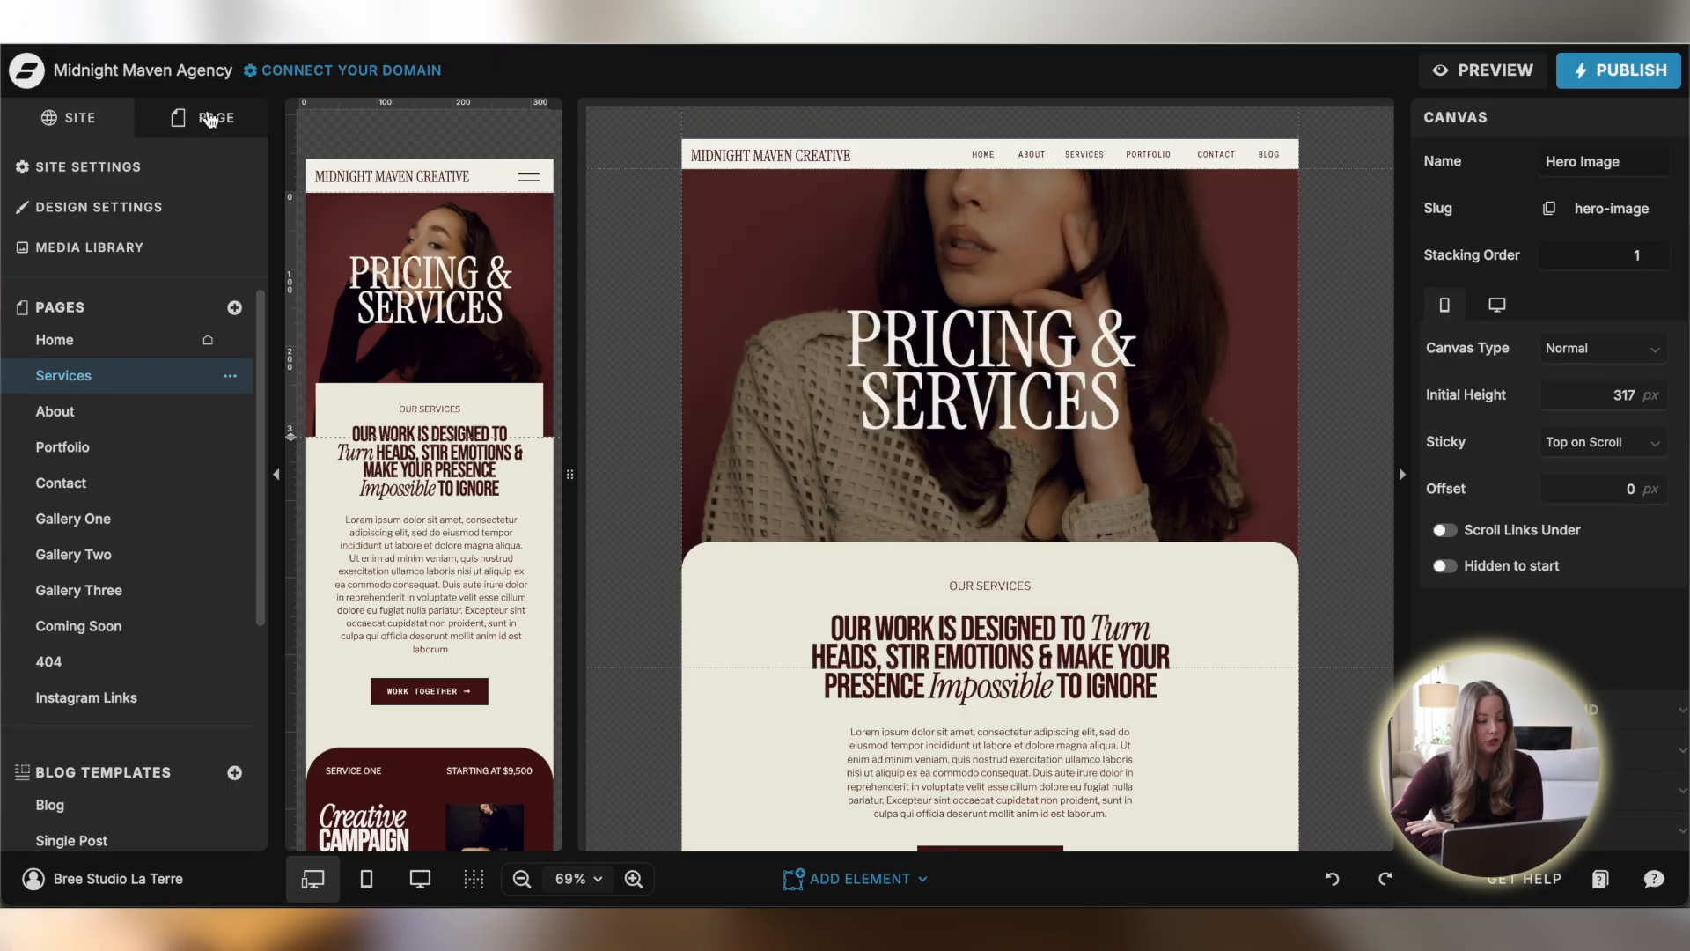
# List the Services page's canvases, expand the Introduction canvas and select its button element
pyautogui.click(214, 122)
pyautogui.click(117, 323)
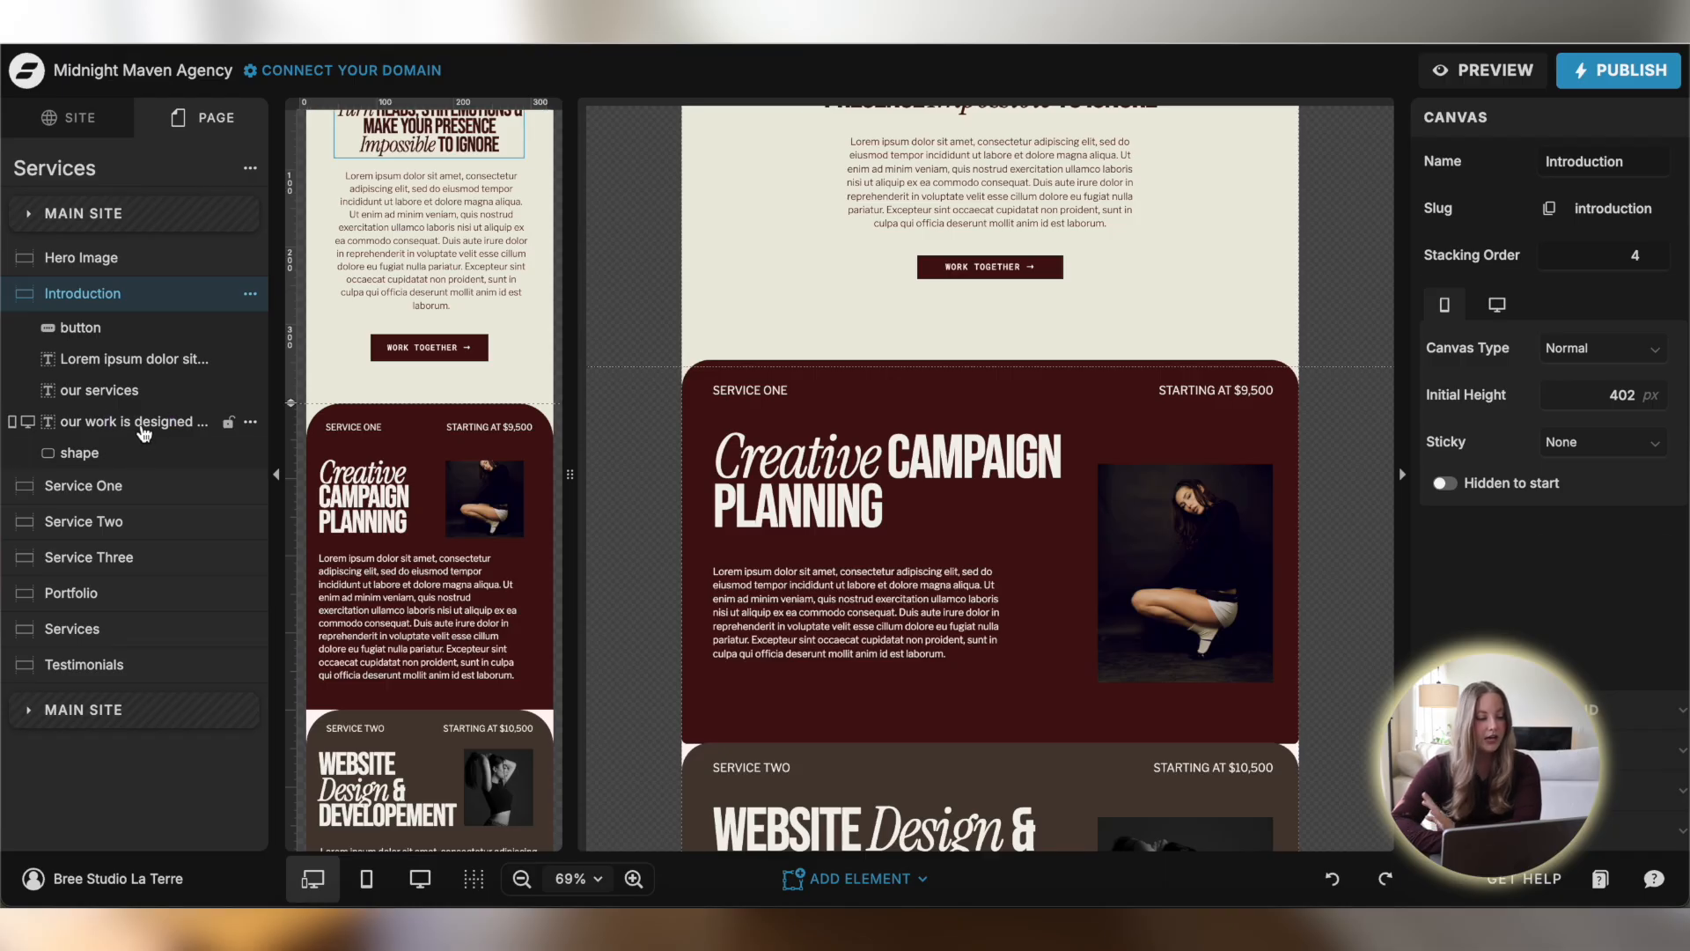
pyautogui.click(143, 430)
pyautogui.click(135, 333)
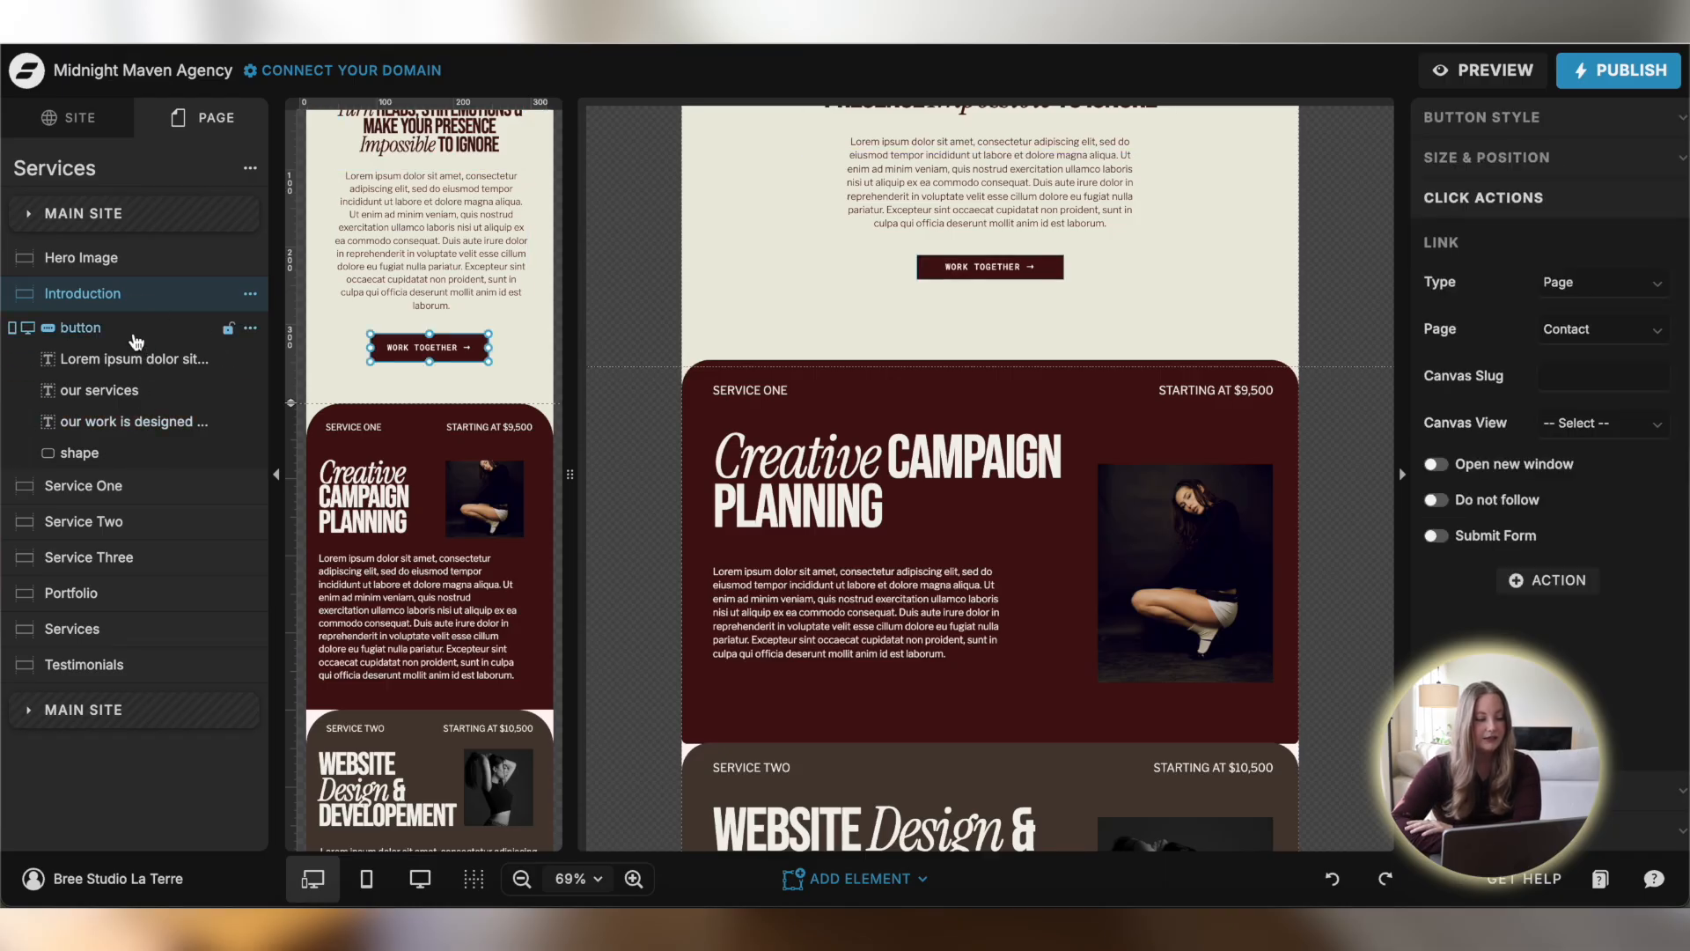
# Try hiding the Introduction canvas's button on mobile only, and restore its mobile visibility
pyautogui.click(13, 330)
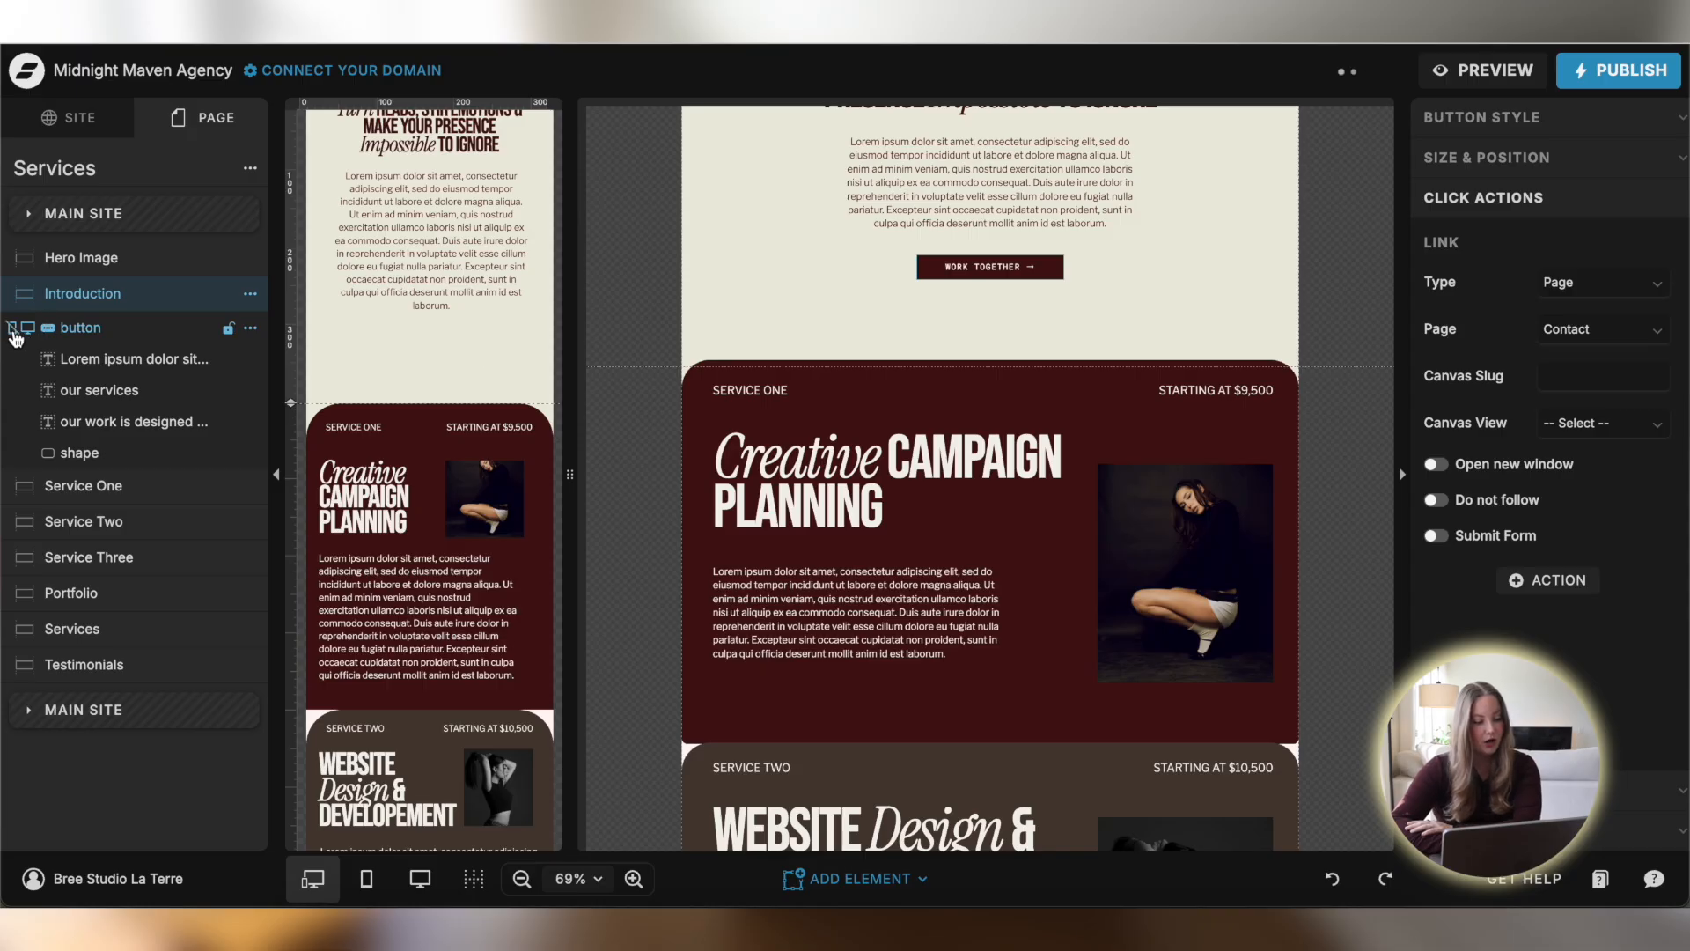
pyautogui.click(12, 329)
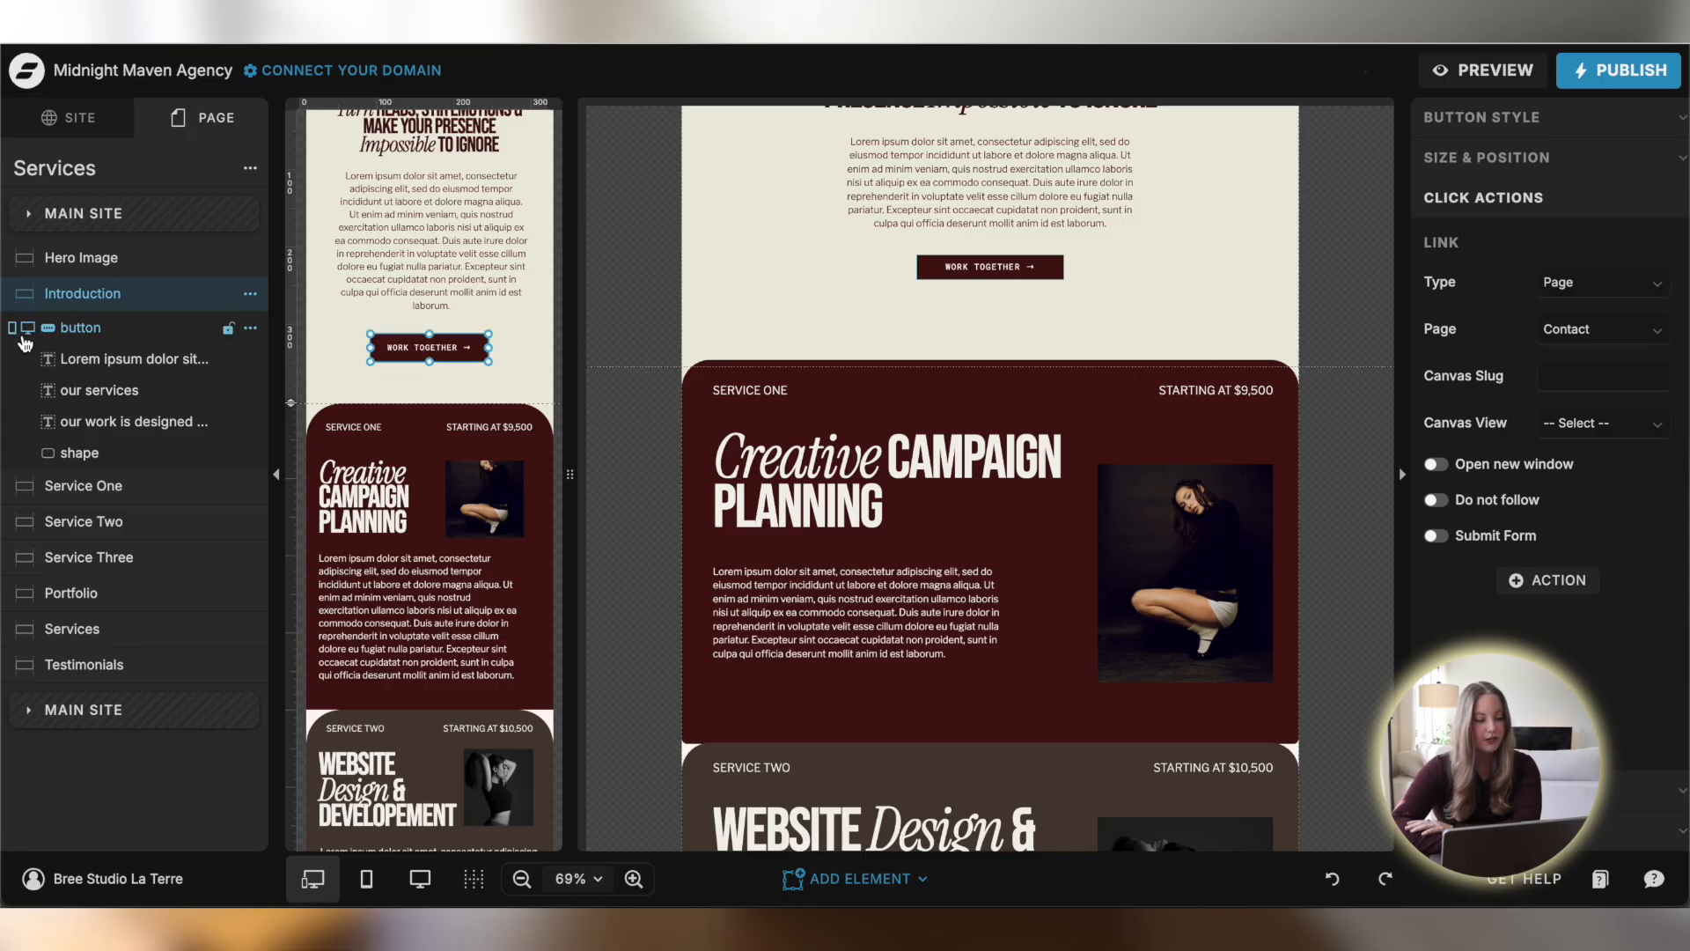
pyautogui.click(13, 330)
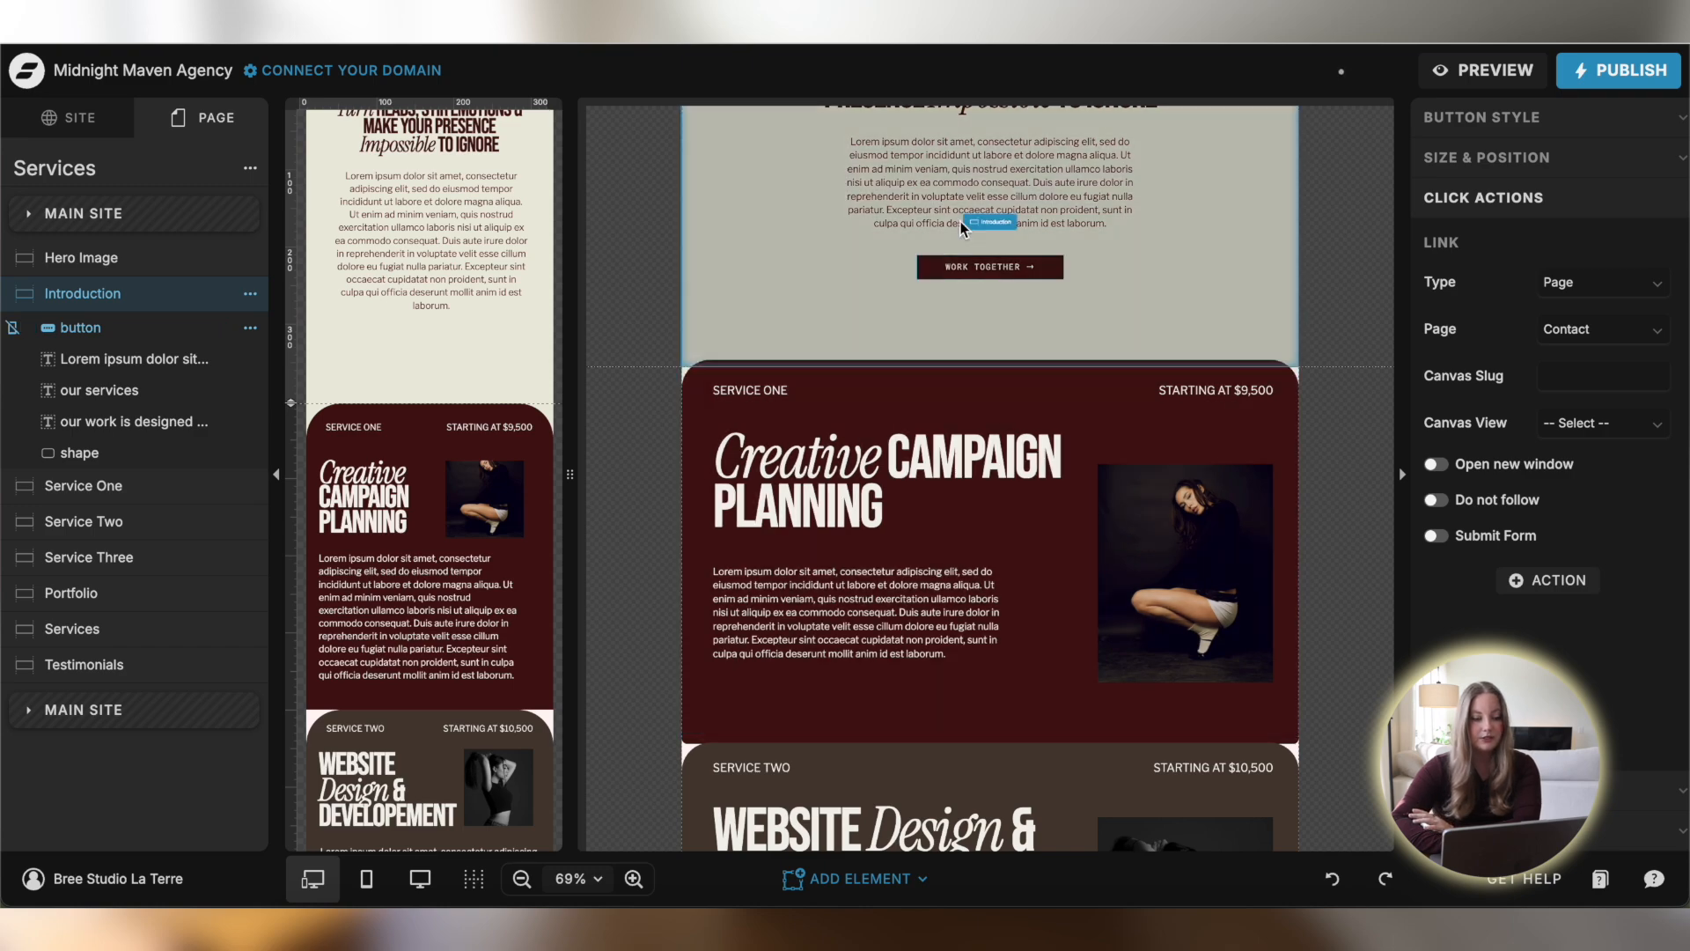
pyautogui.scroll(2, 959, 220)
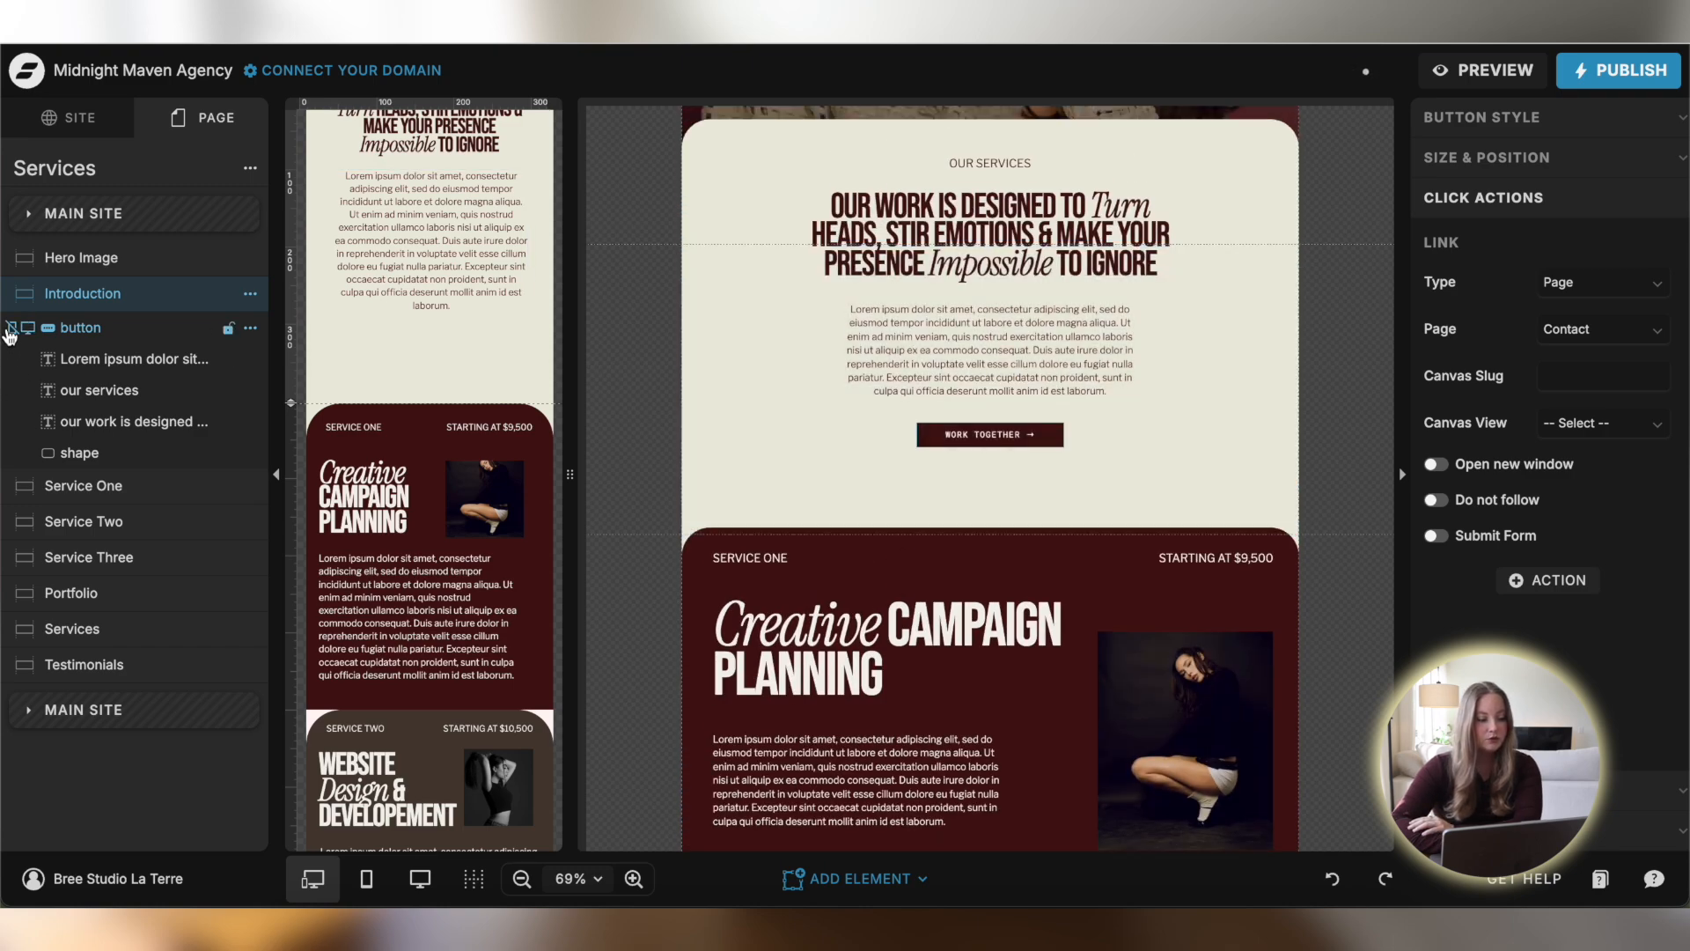
pyautogui.click(11, 331)
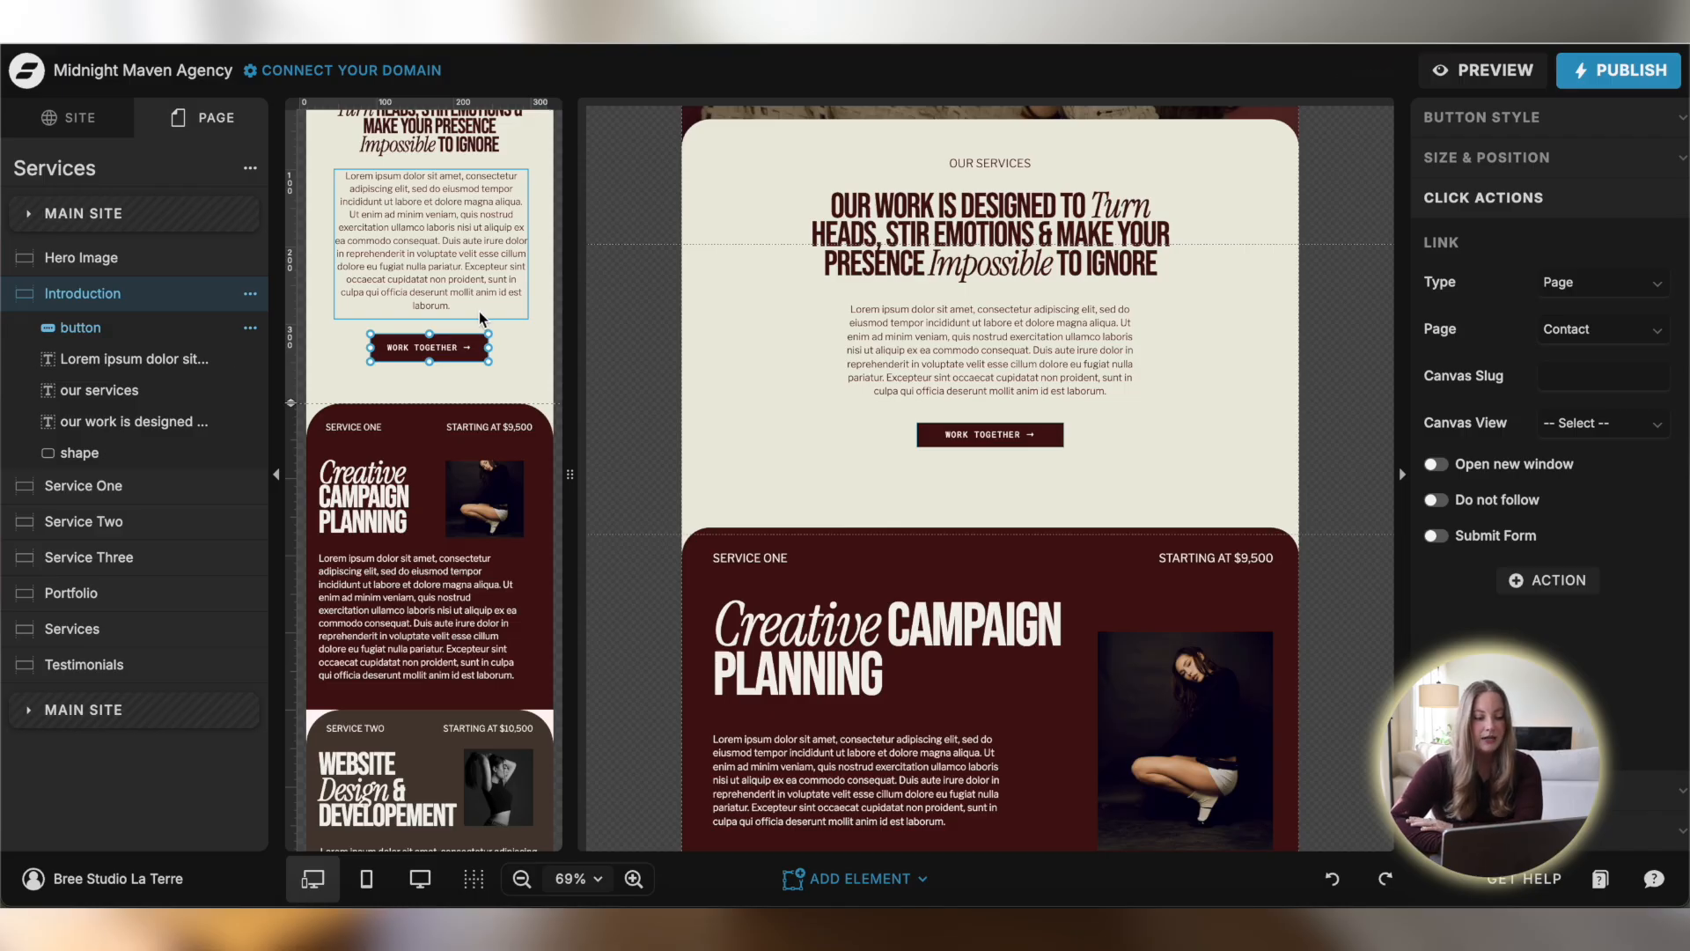
pyautogui.click(517, 369)
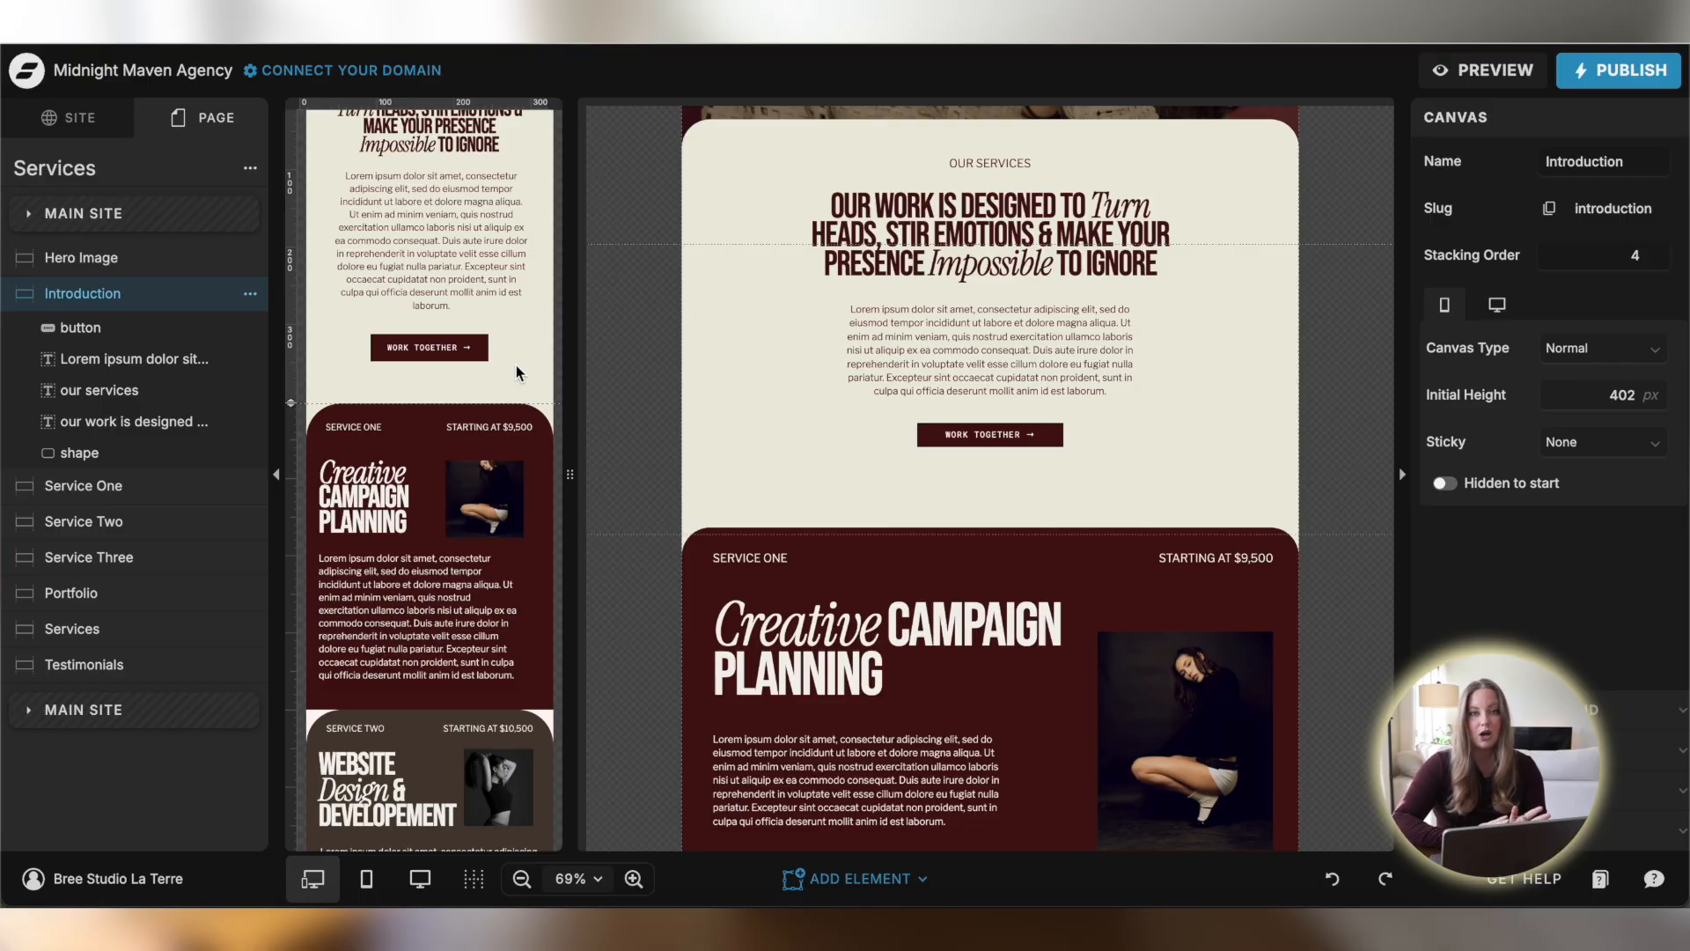
# Inspect the Introduction body text and the Service Three and Service Two canvases on the Services page
pyautogui.scroll(1, 516, 365)
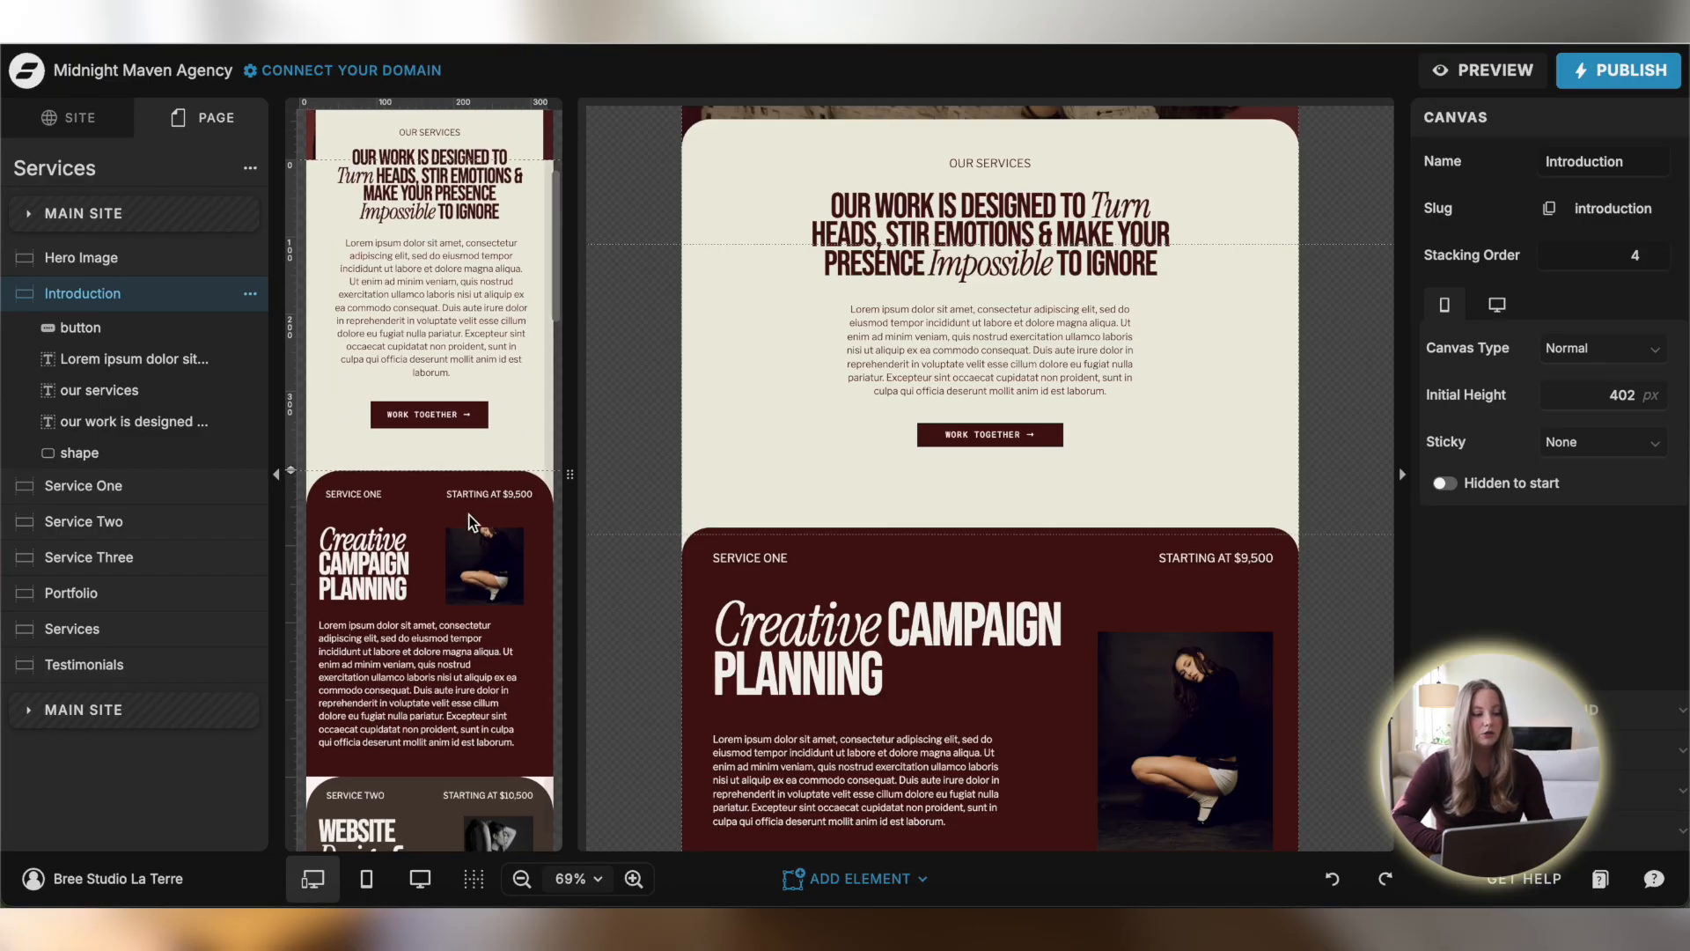
pyautogui.scroll(2, 509, 319)
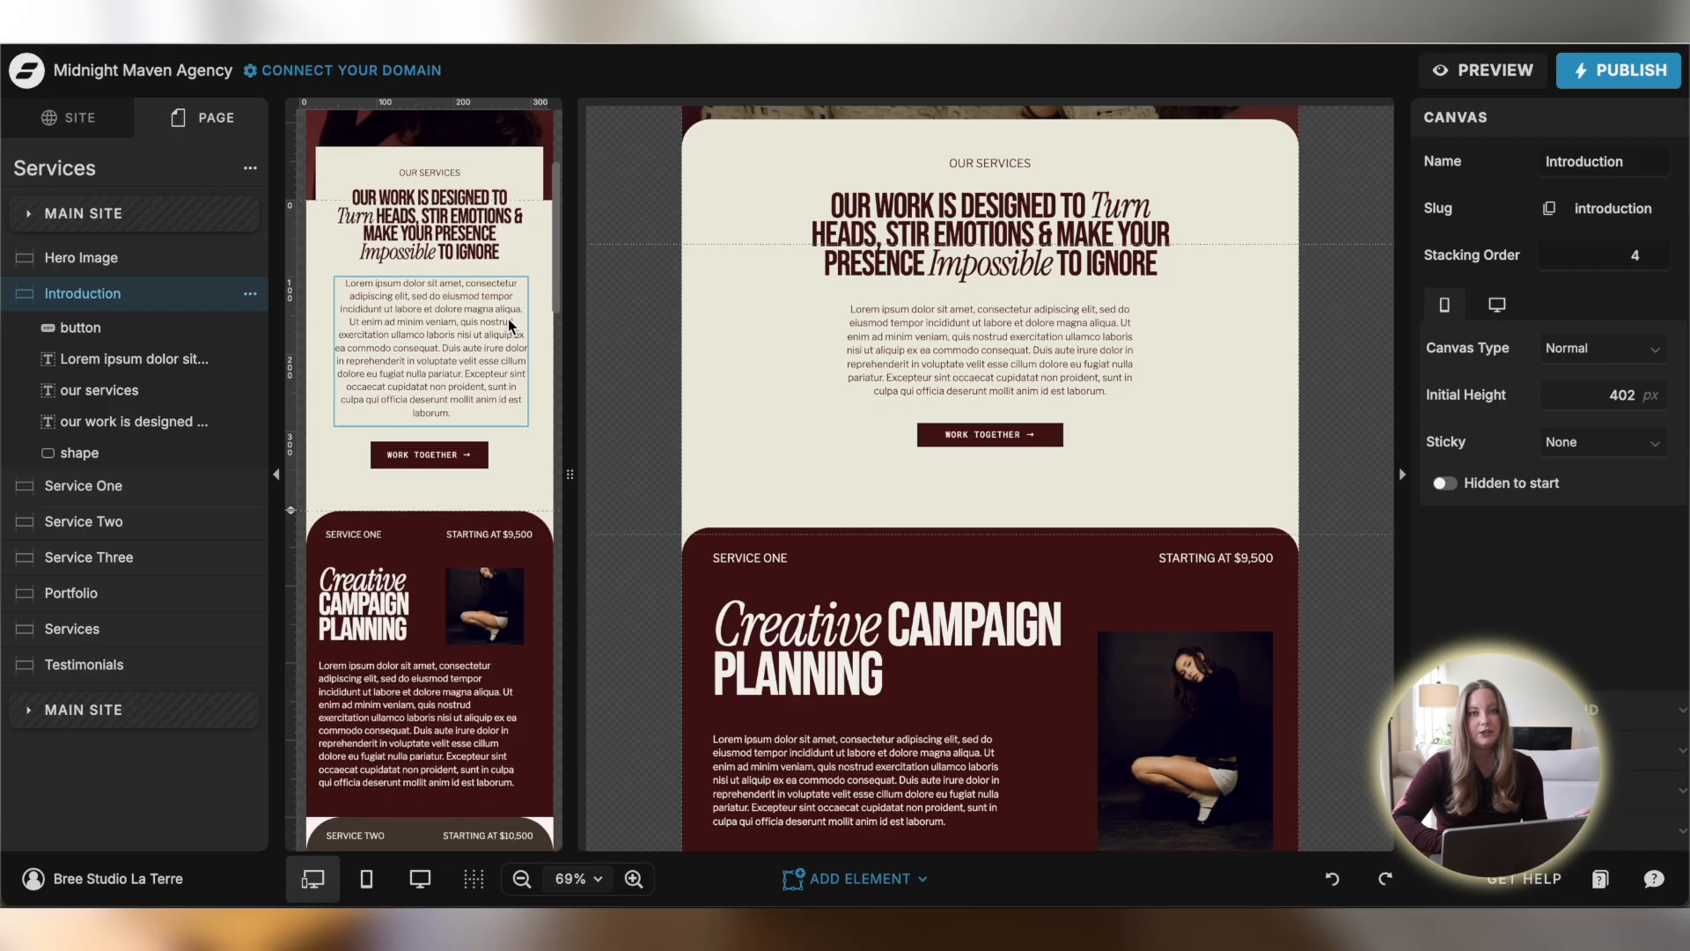
pyautogui.scroll(1, 494, 380)
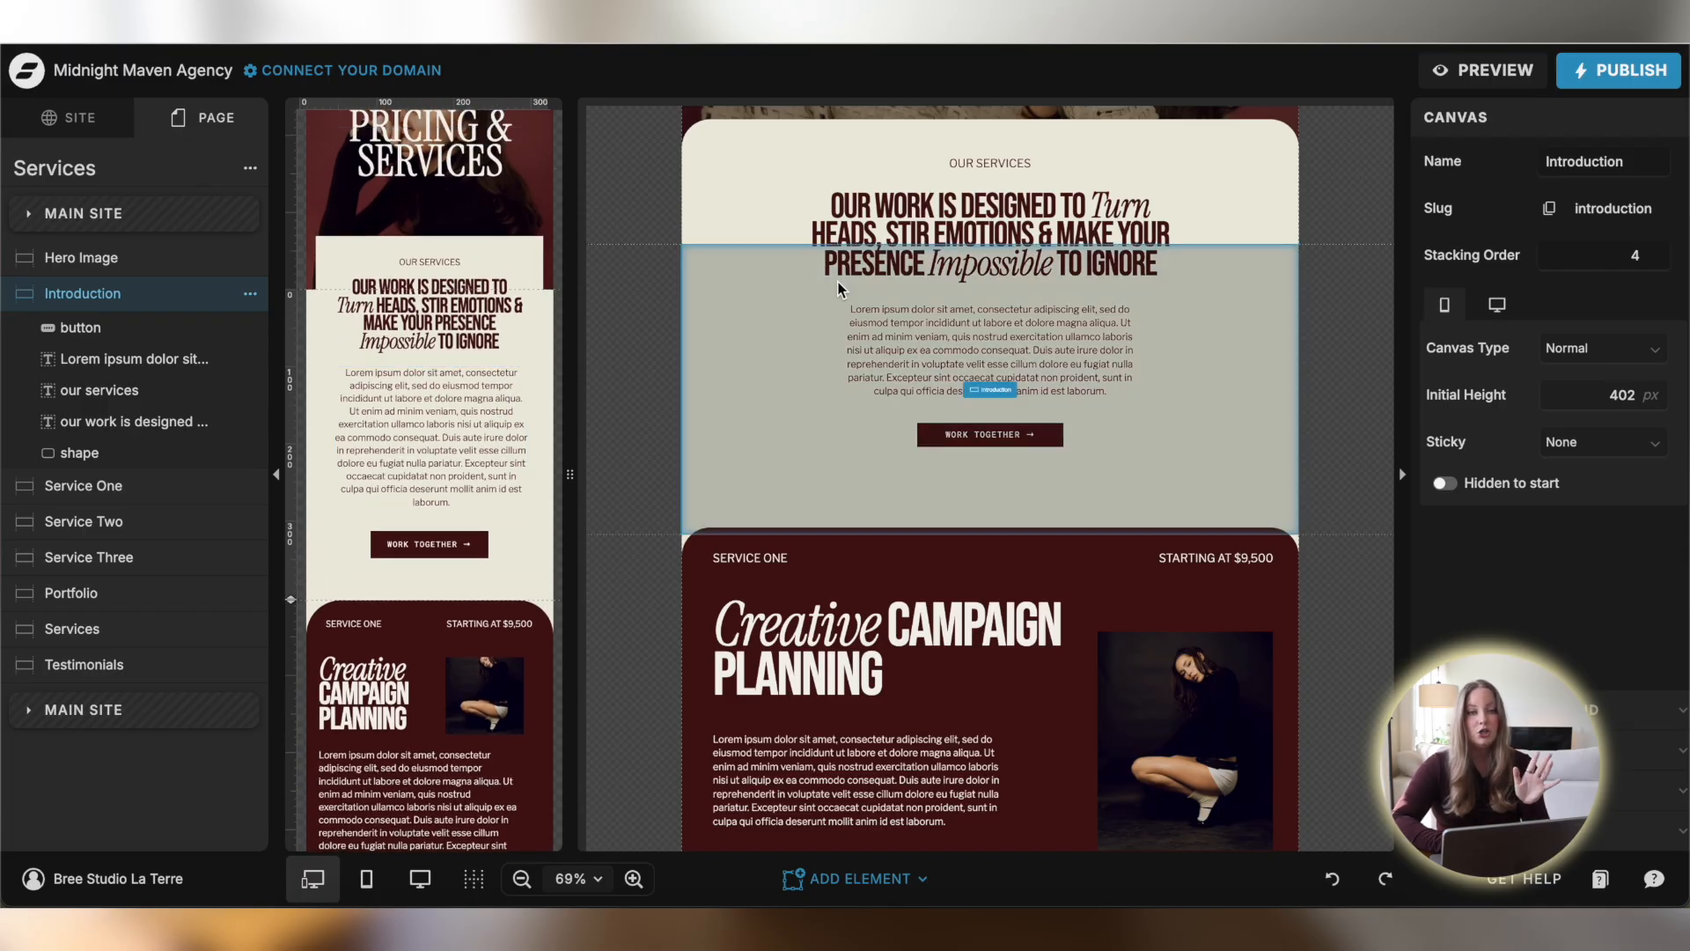
pyautogui.click(840, 303)
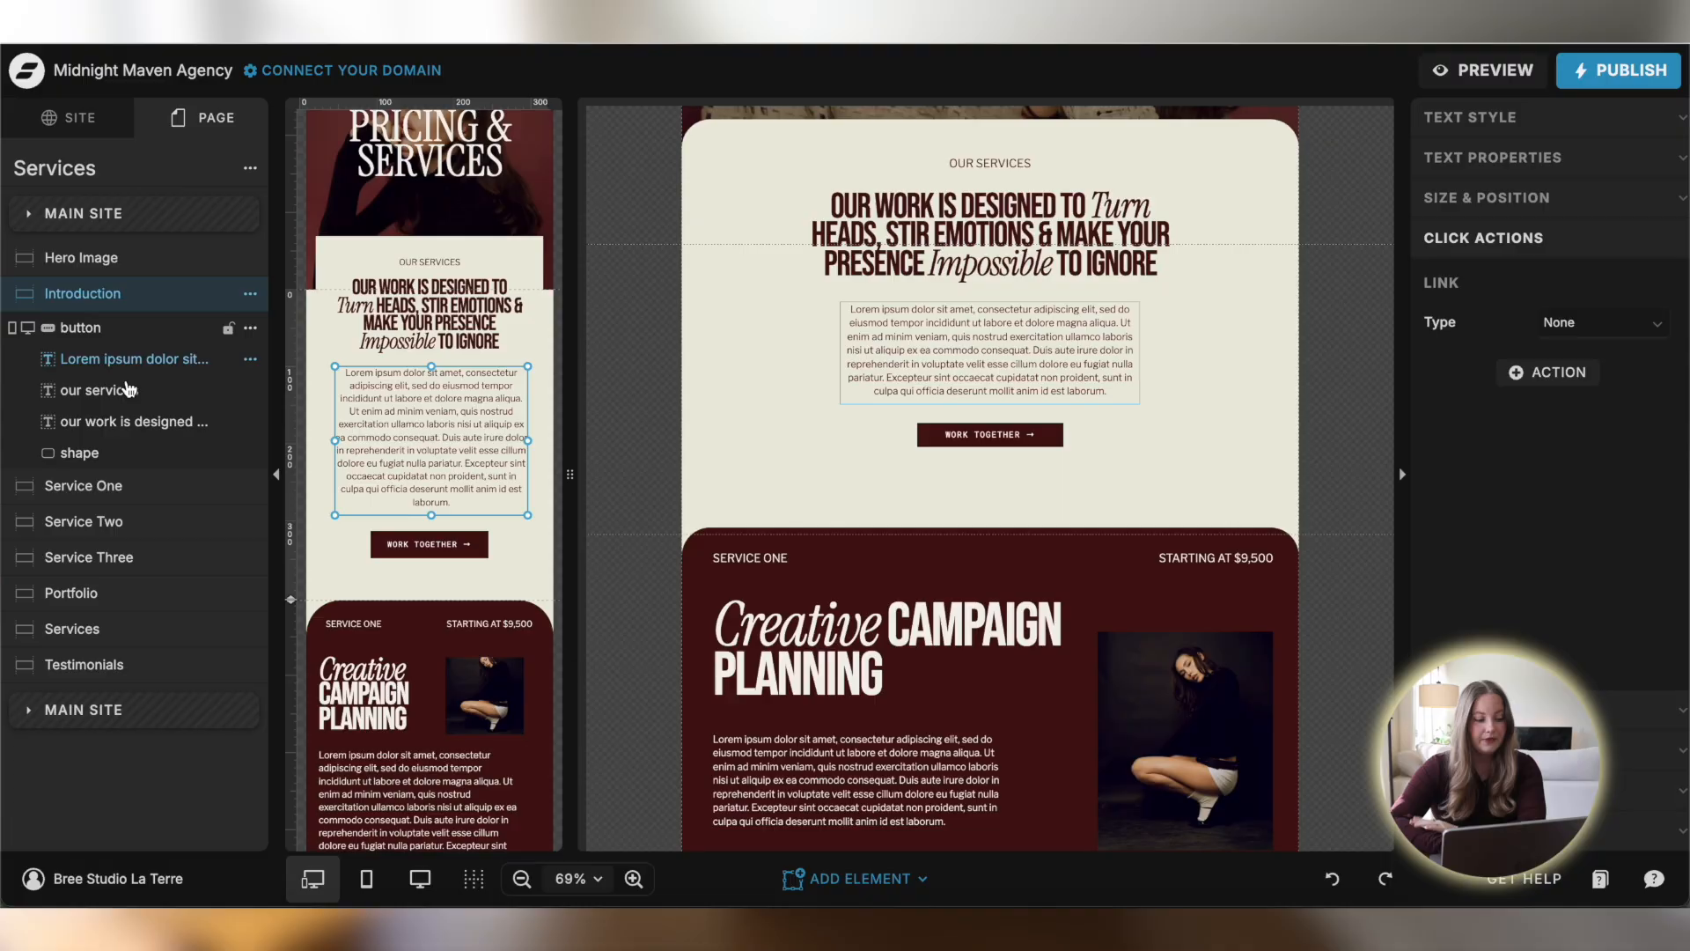
pyautogui.click(108, 558)
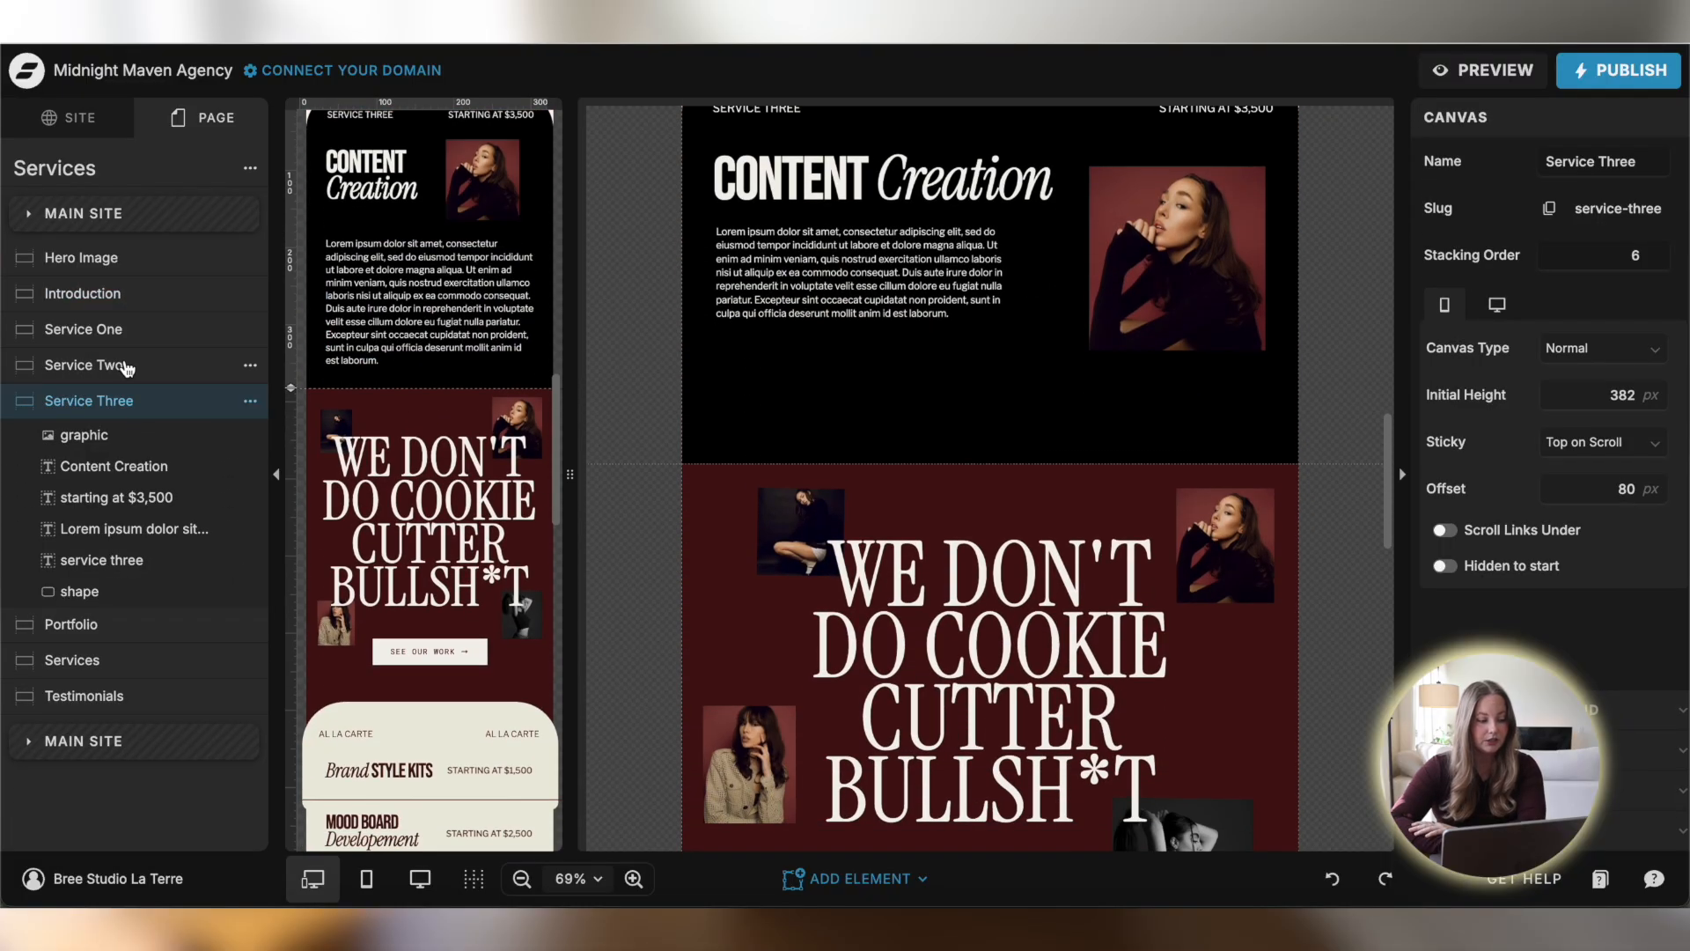
pyautogui.click(110, 364)
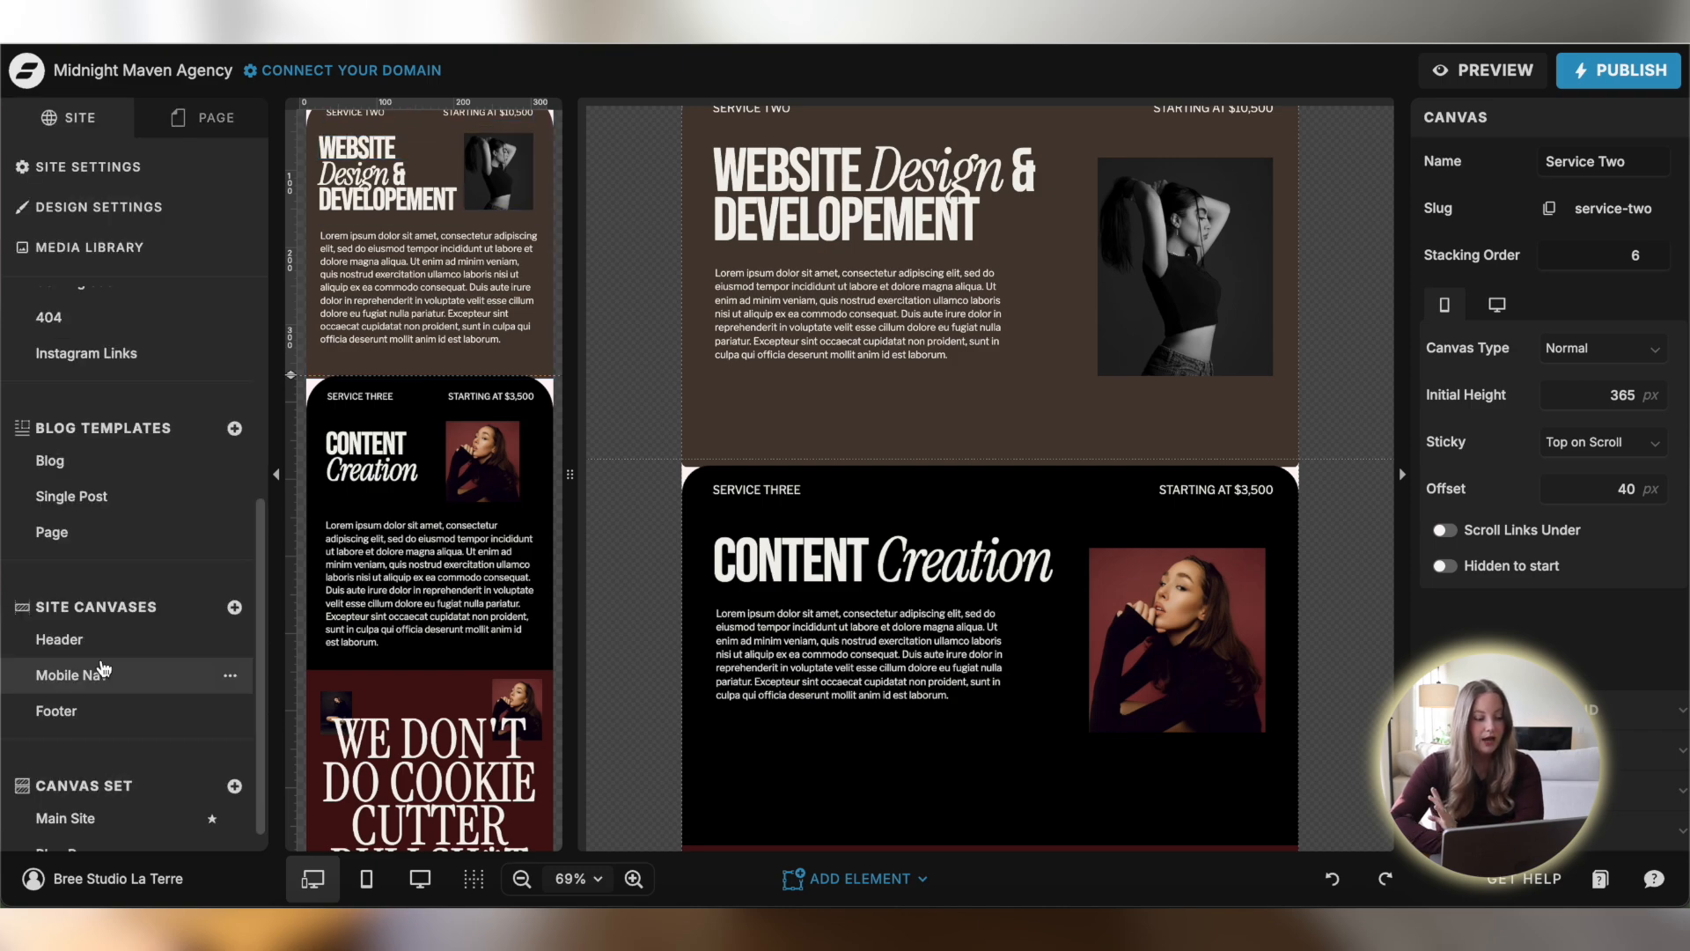
# Open the Footer site canvas and select the "Midnight Maven Agency" text in its desktop view
pyautogui.click(115, 715)
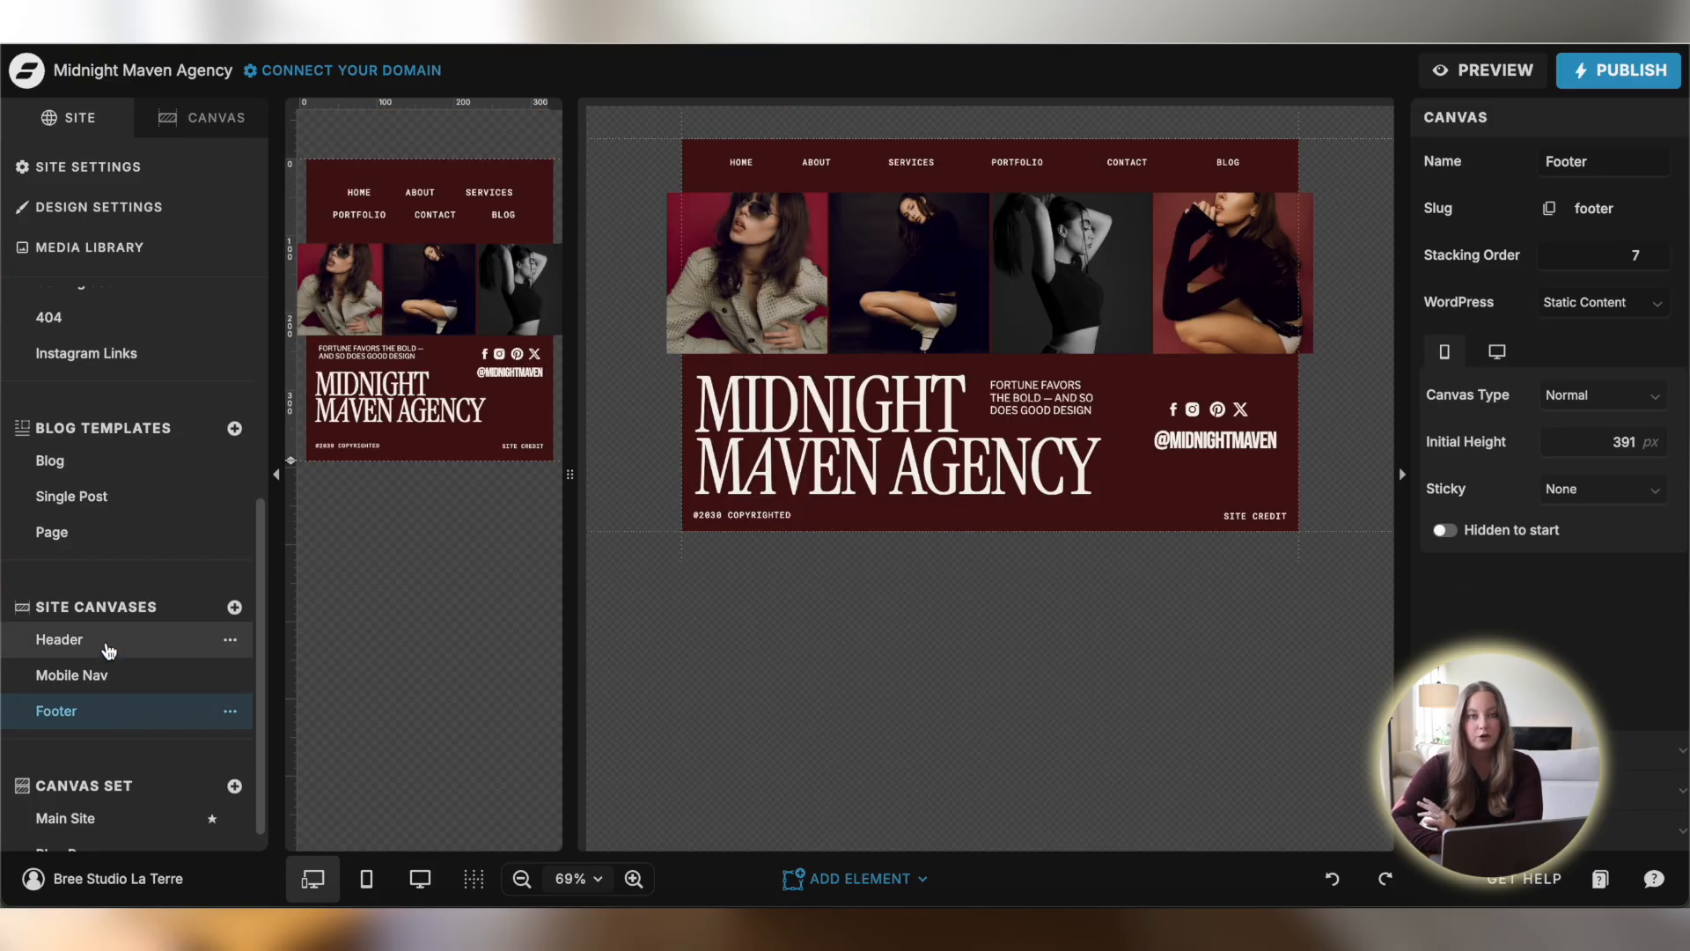
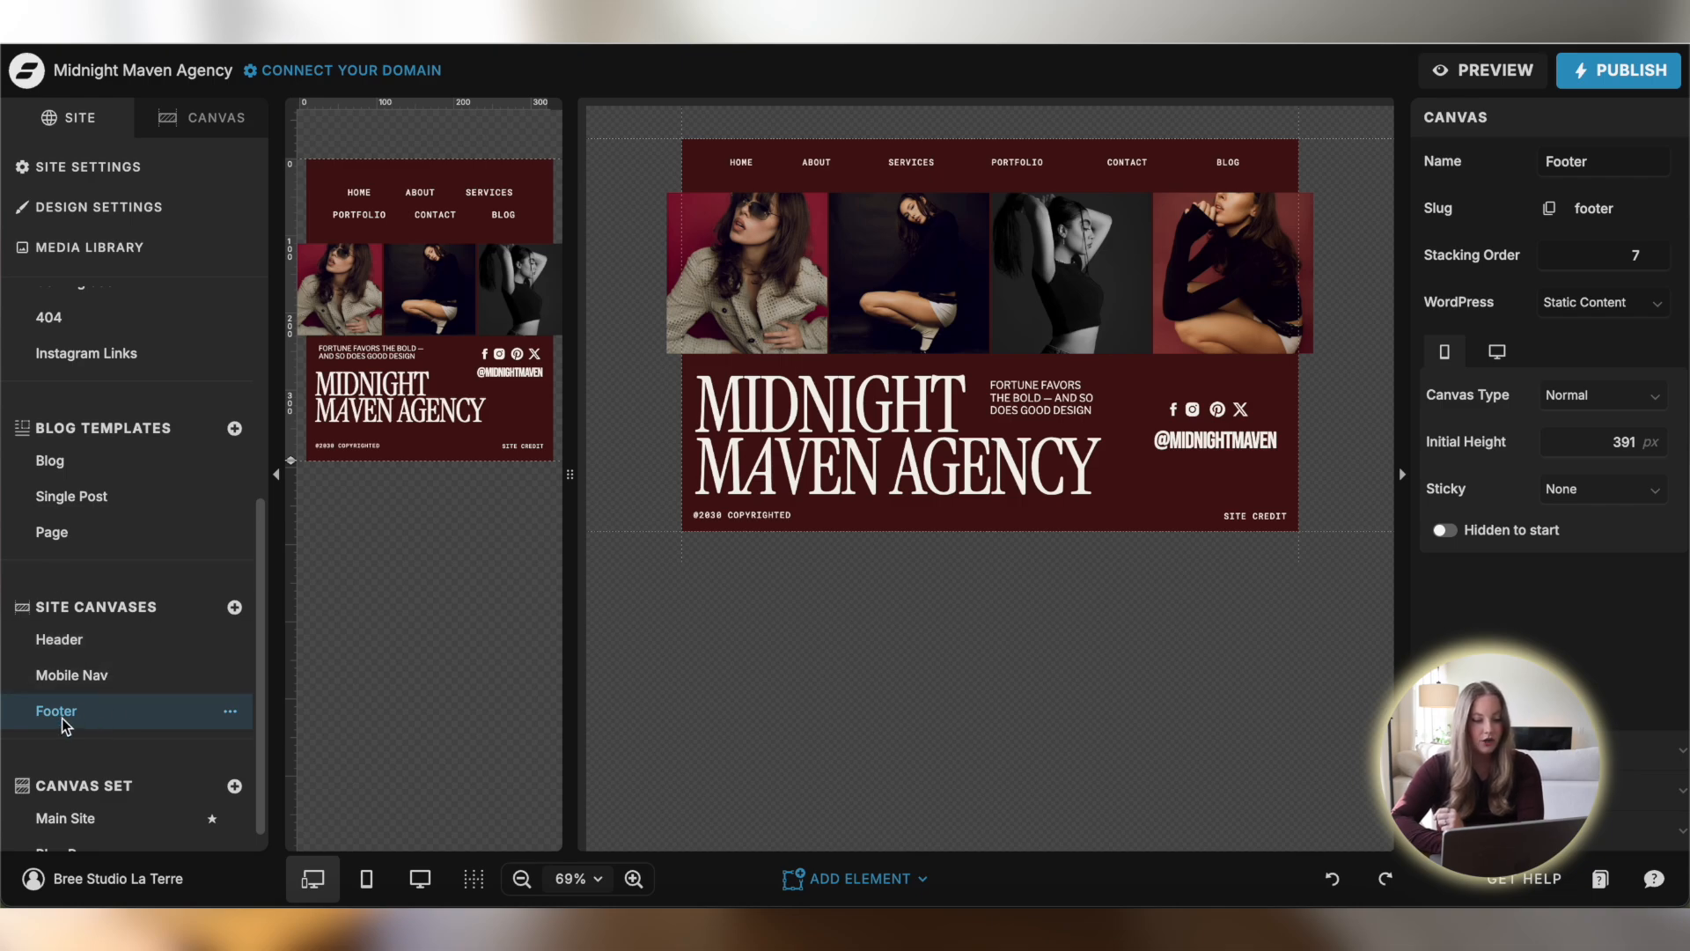
pyautogui.click(812, 477)
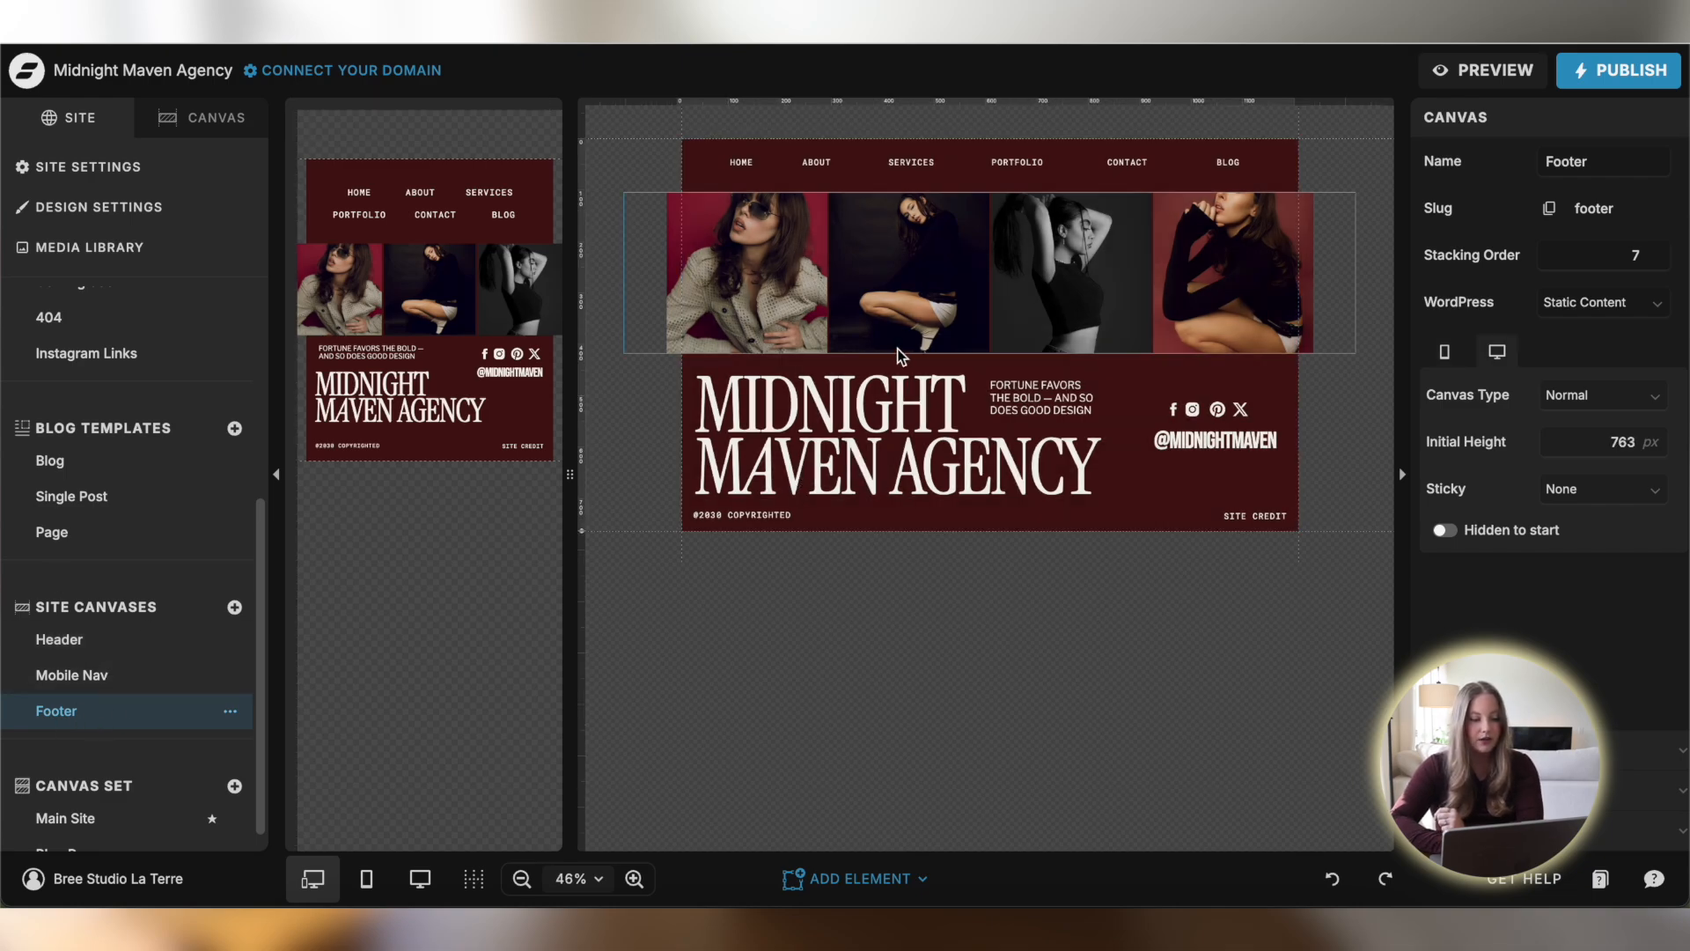
pyautogui.click(811, 424)
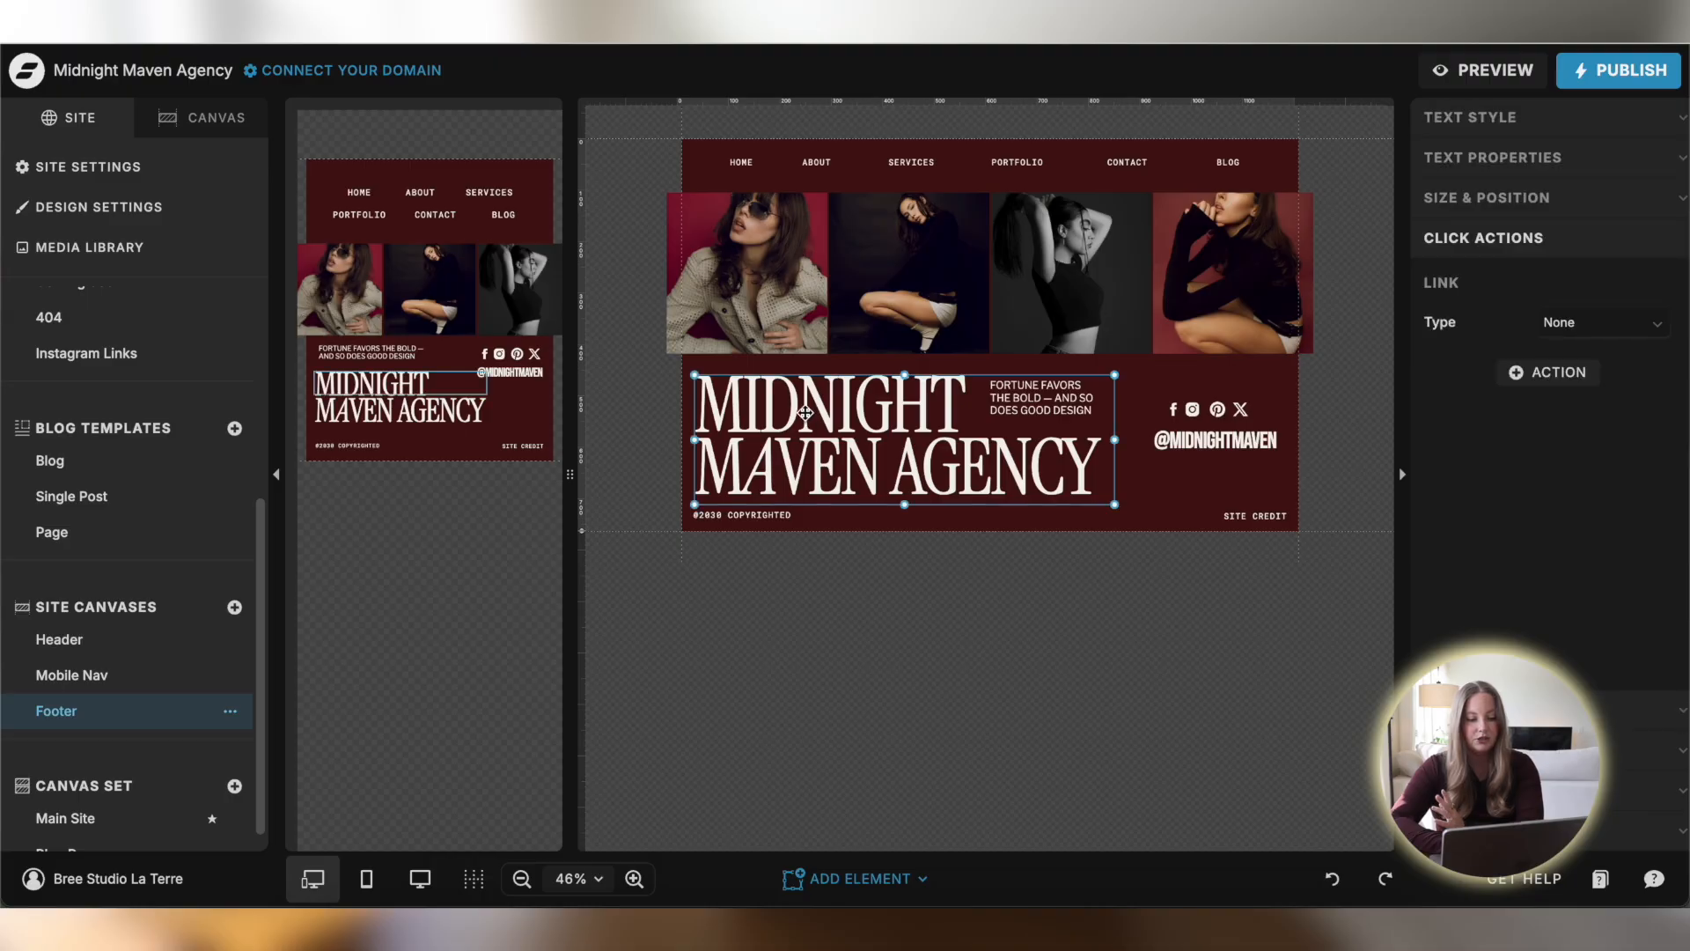
pyautogui.click(1082, 163)
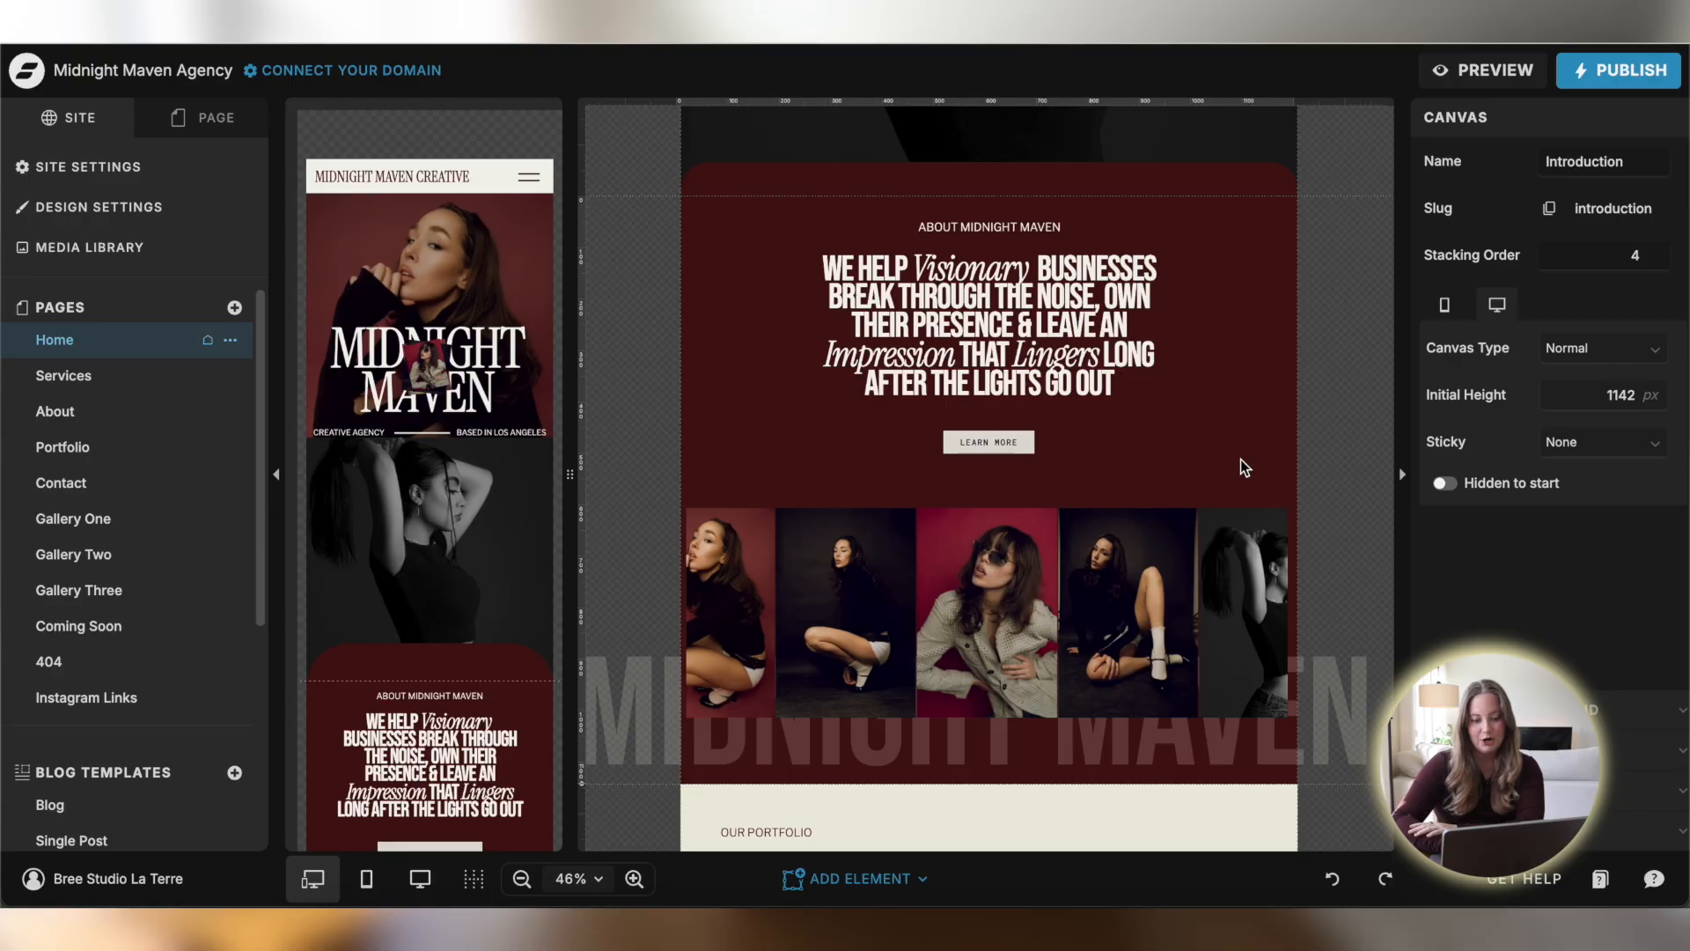
# Select the Home page's "Learn More" button and examine its style options and the default button designs
pyautogui.click(981, 445)
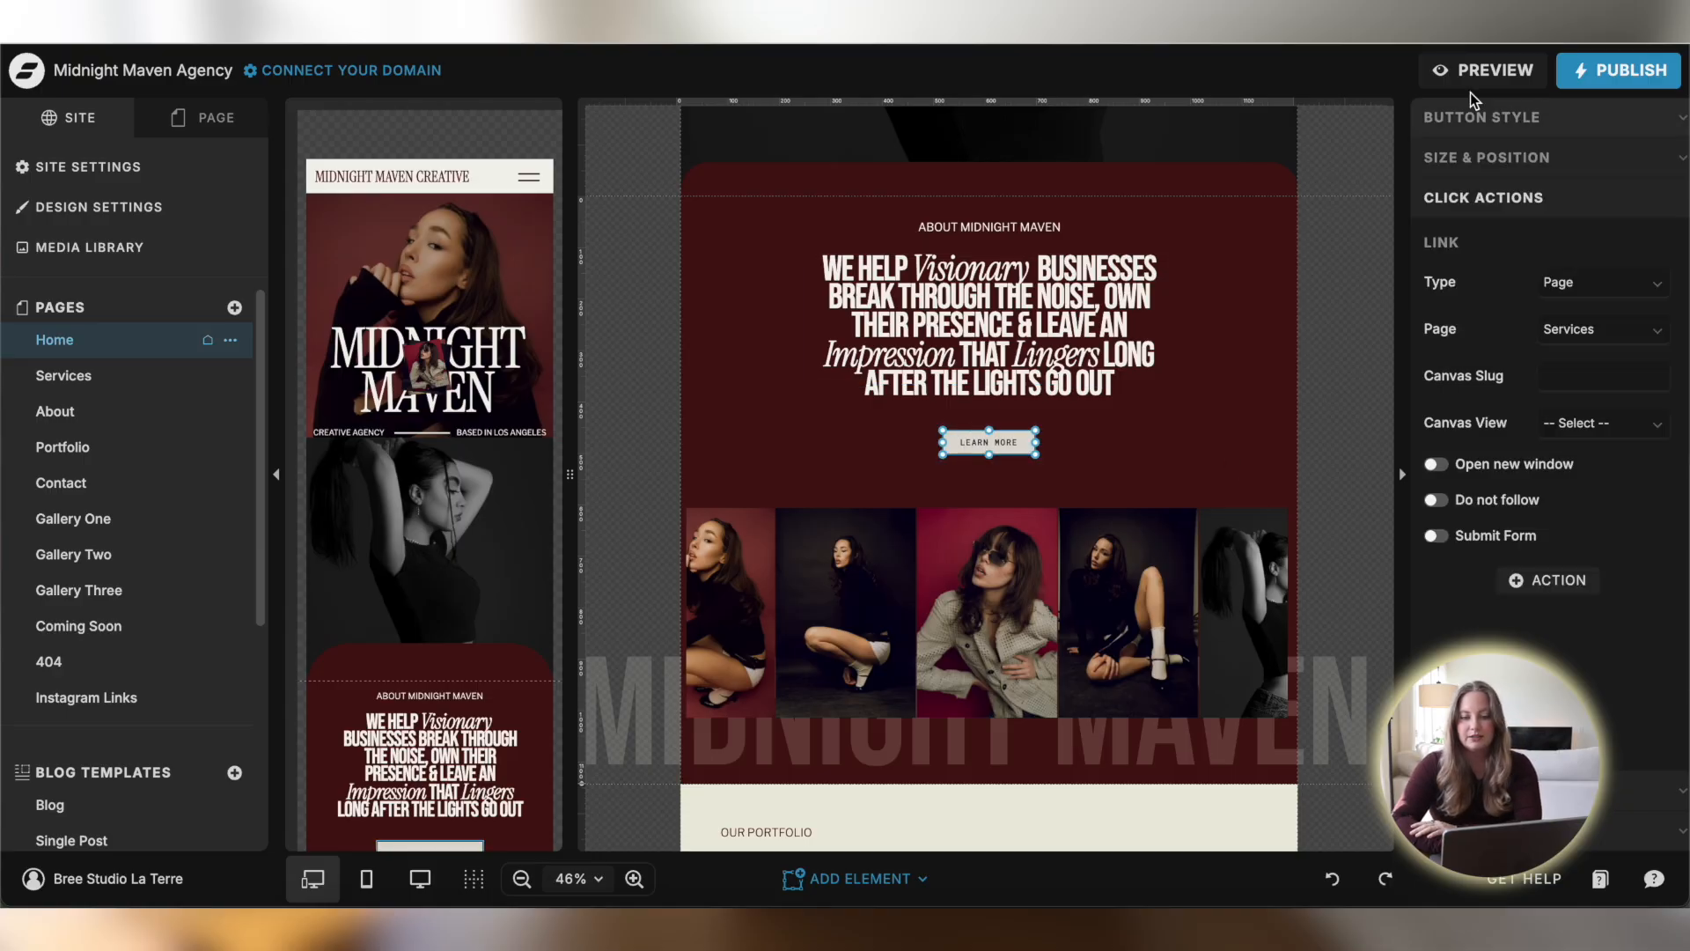
pyautogui.click(1479, 117)
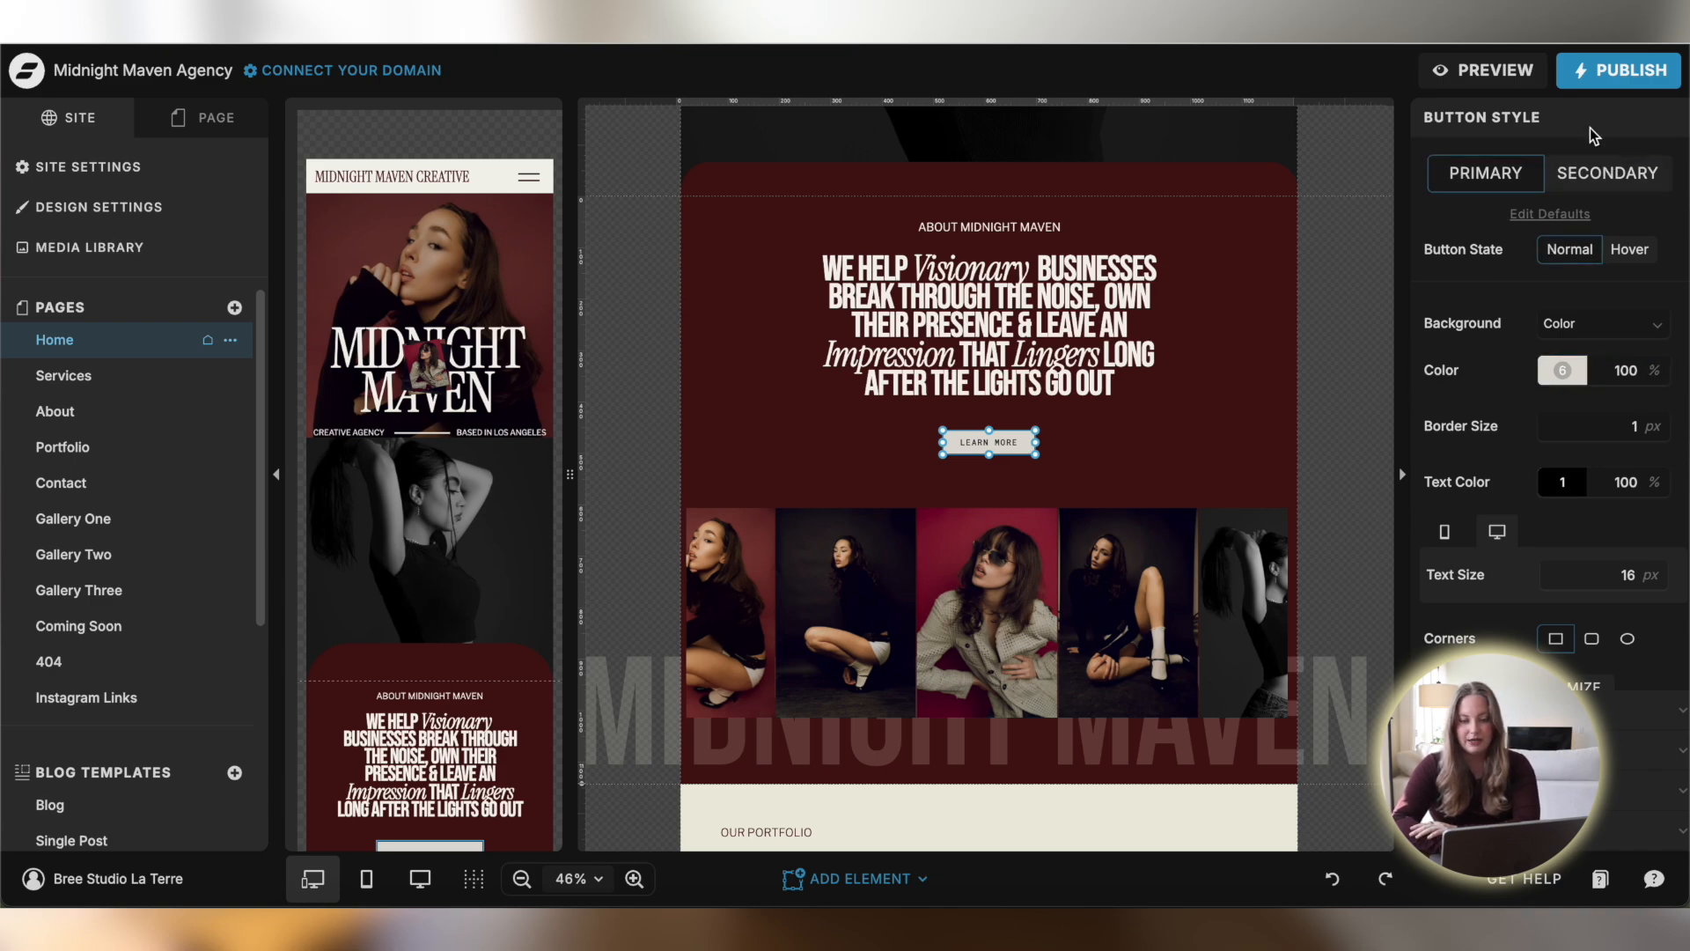
pyautogui.click(1547, 215)
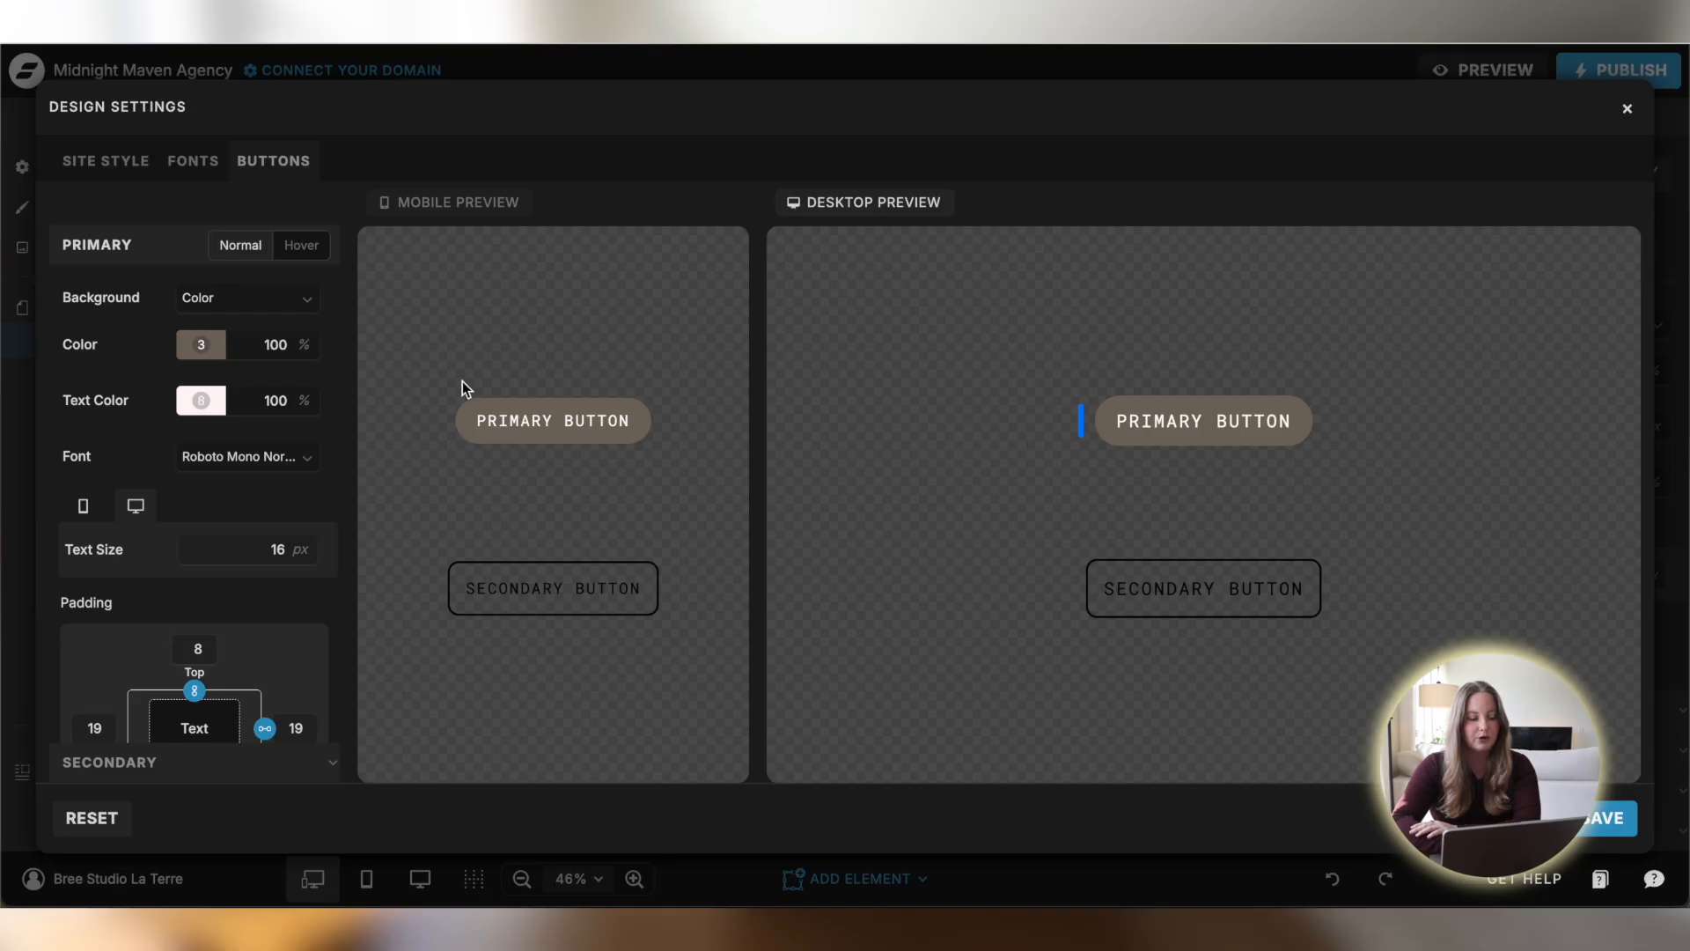
pyautogui.click(1627, 115)
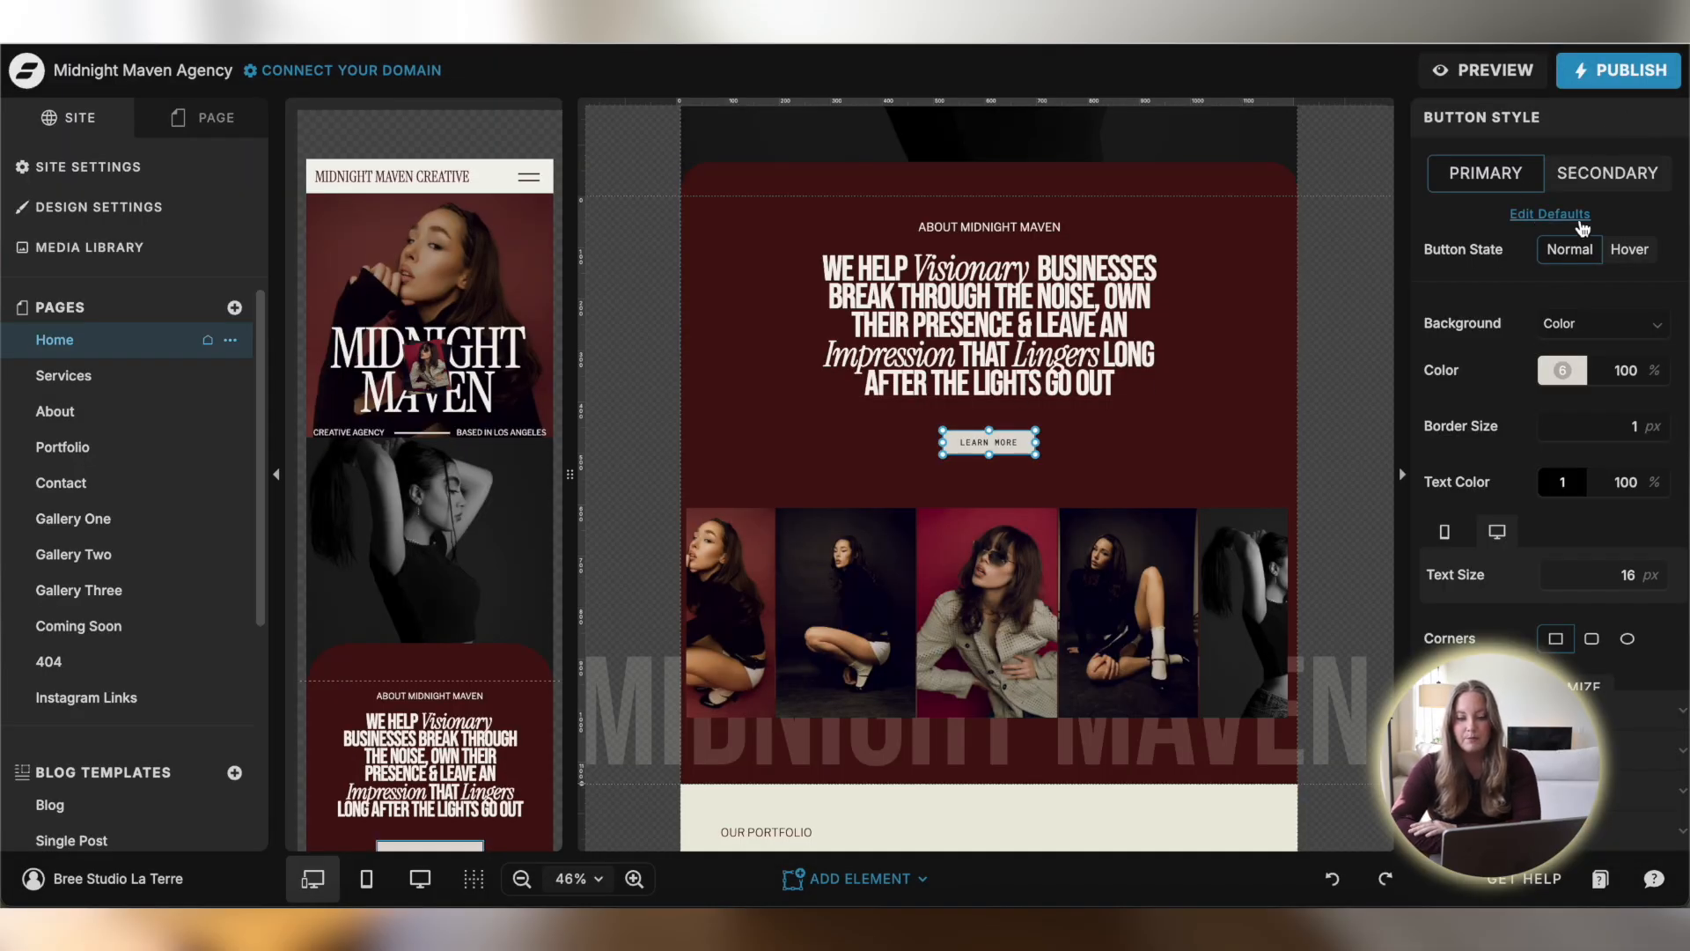
pyautogui.scroll(-1, 1542, 260)
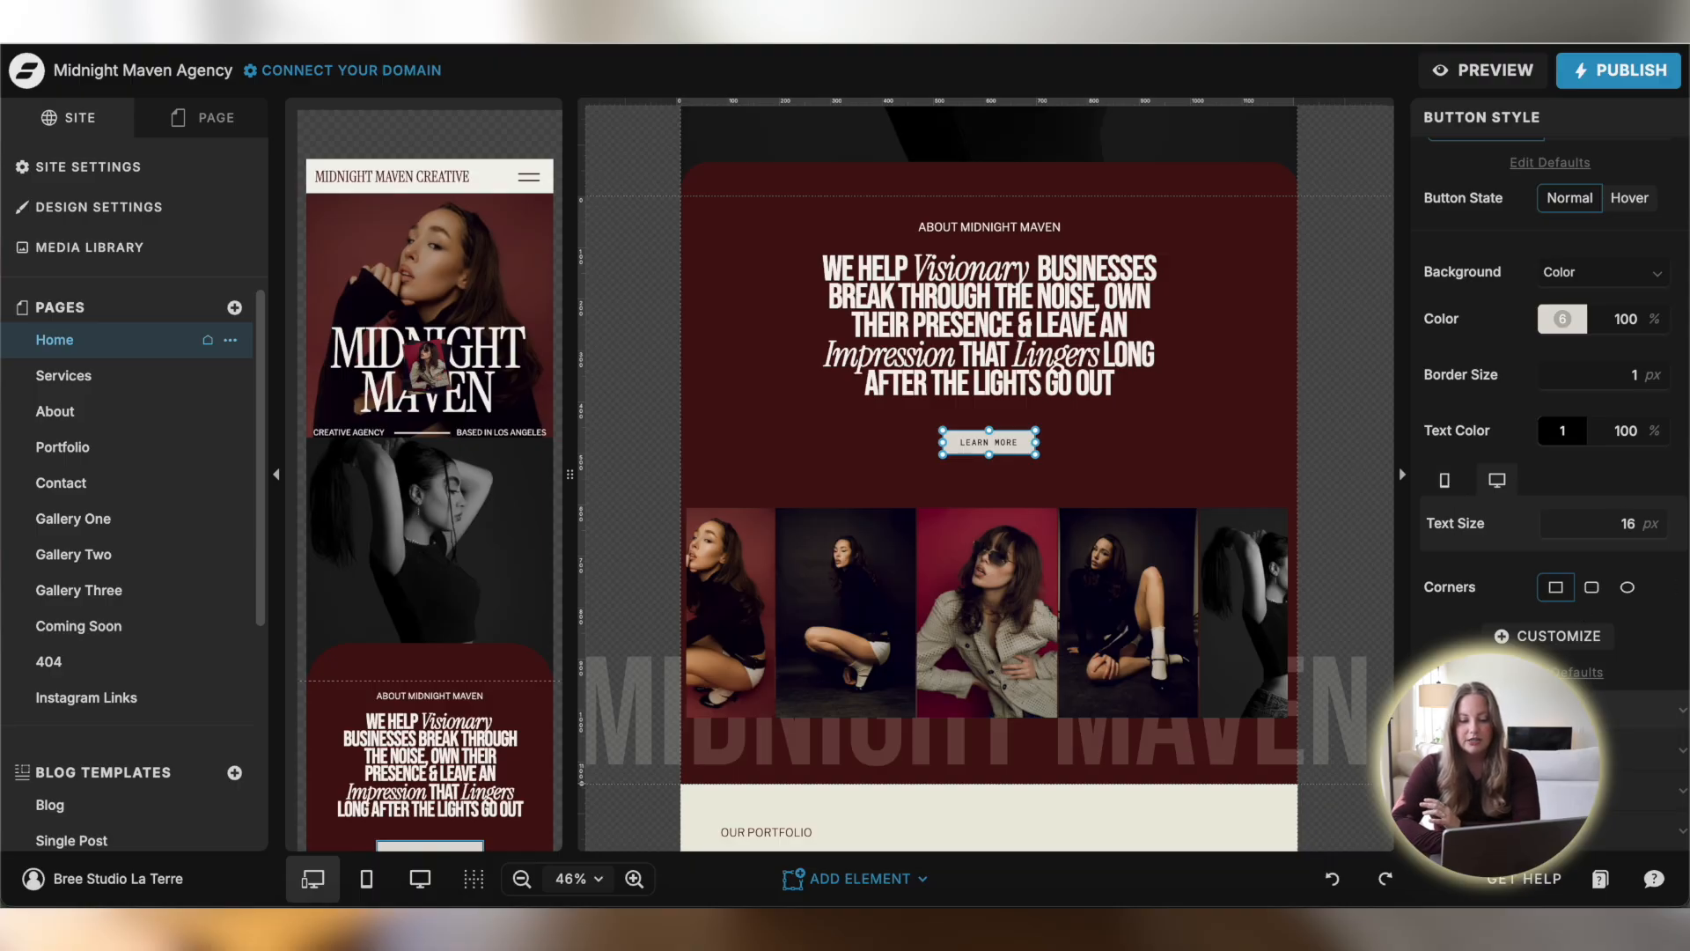
# Examine the link type and target page choices in the "Learn More" button's click actions
pyautogui.click(1487, 709)
pyautogui.click(1500, 750)
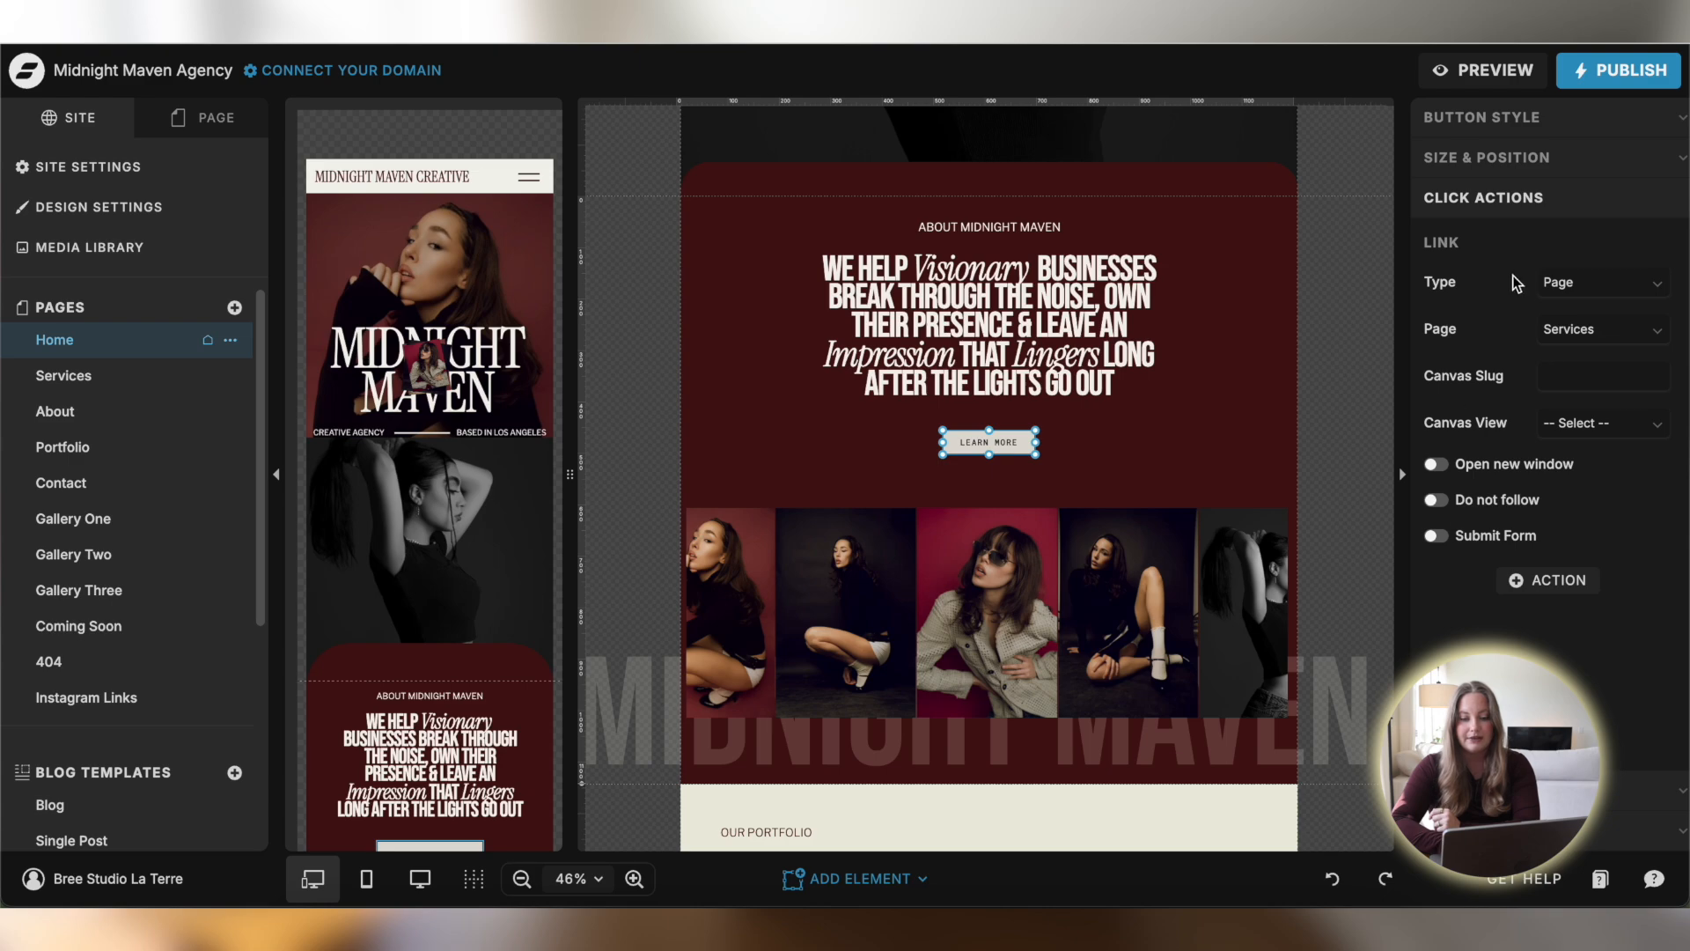
pyautogui.click(1596, 280)
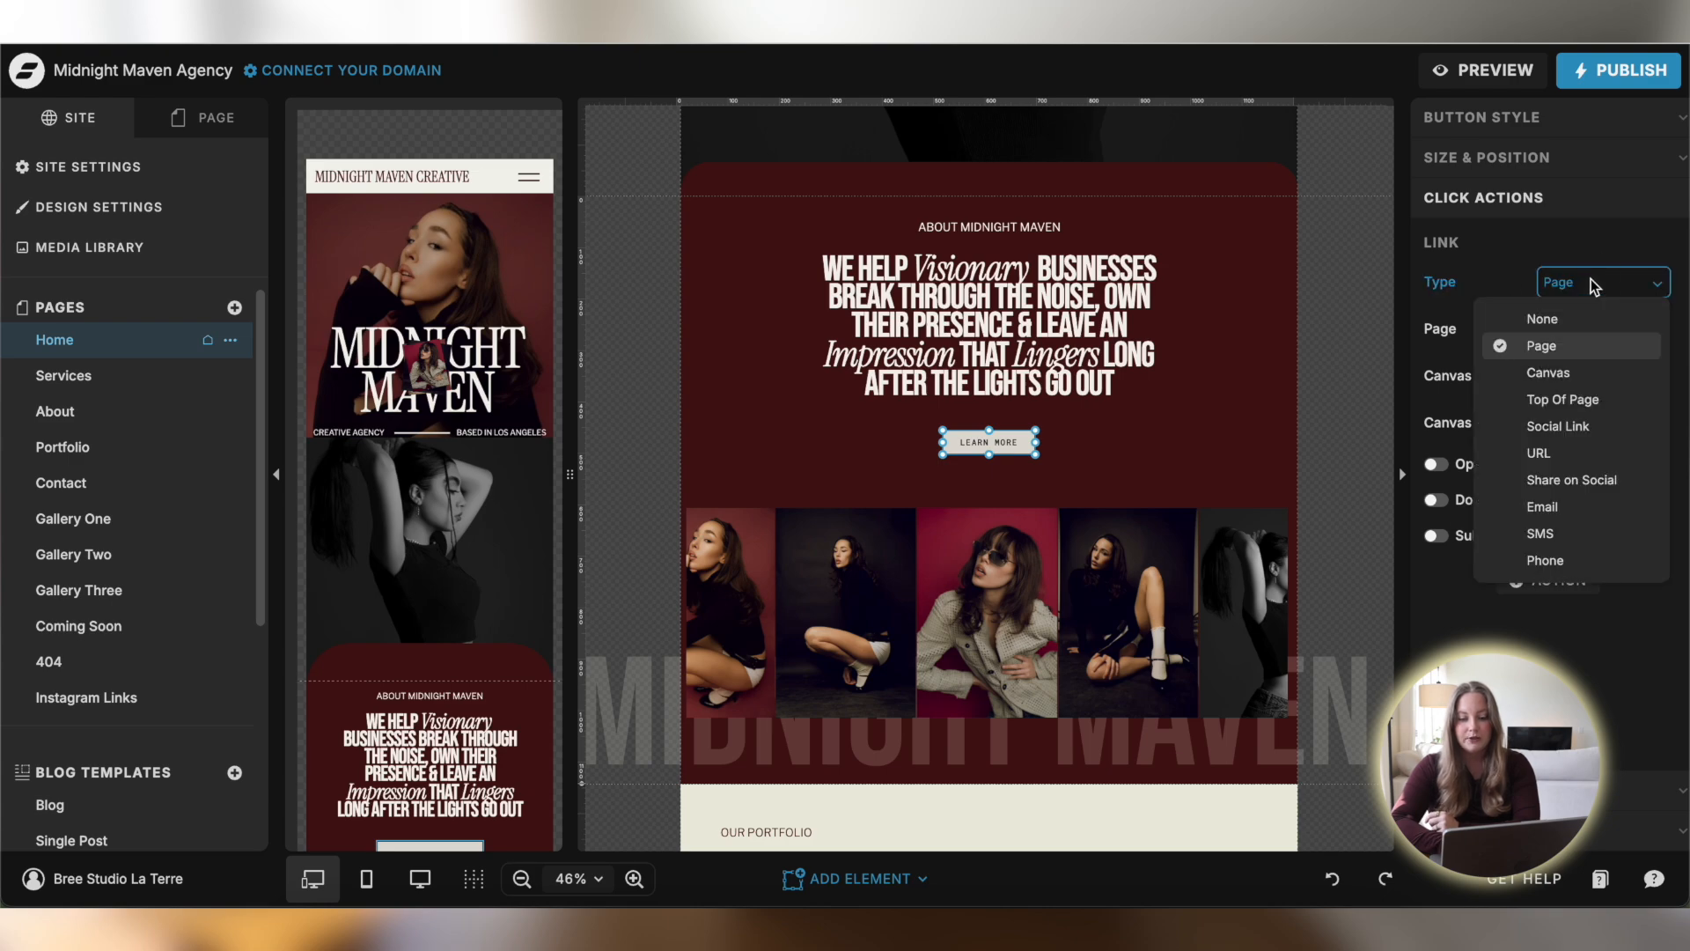
pyautogui.click(1590, 235)
pyautogui.click(1597, 332)
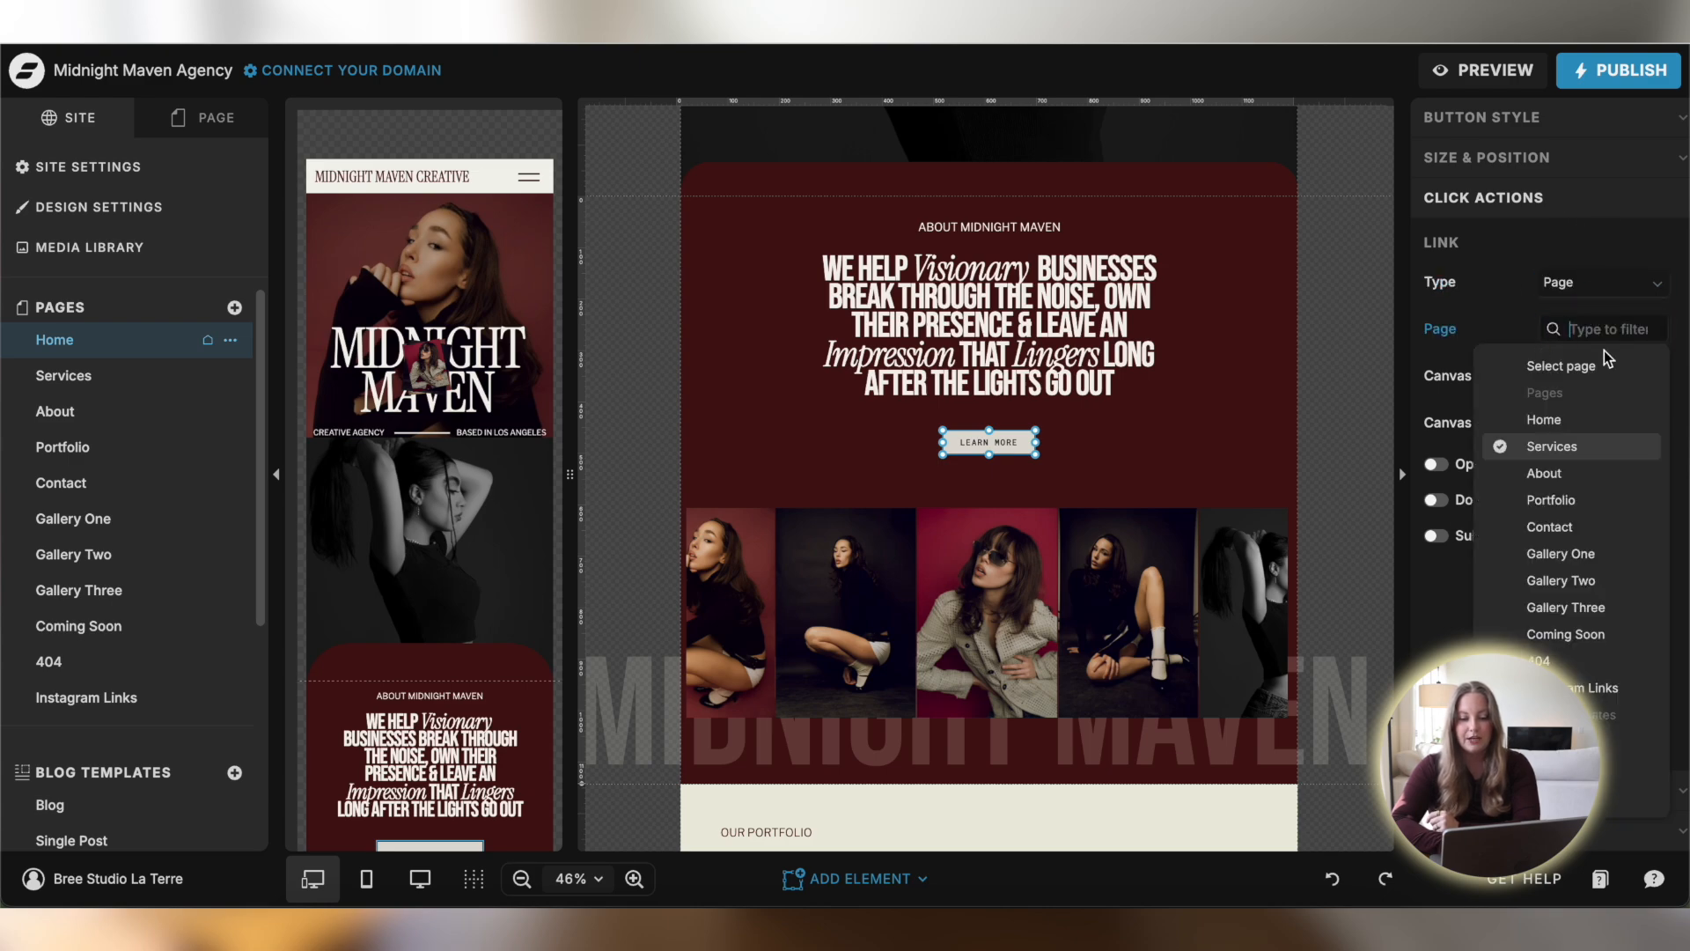
pyautogui.click(1488, 299)
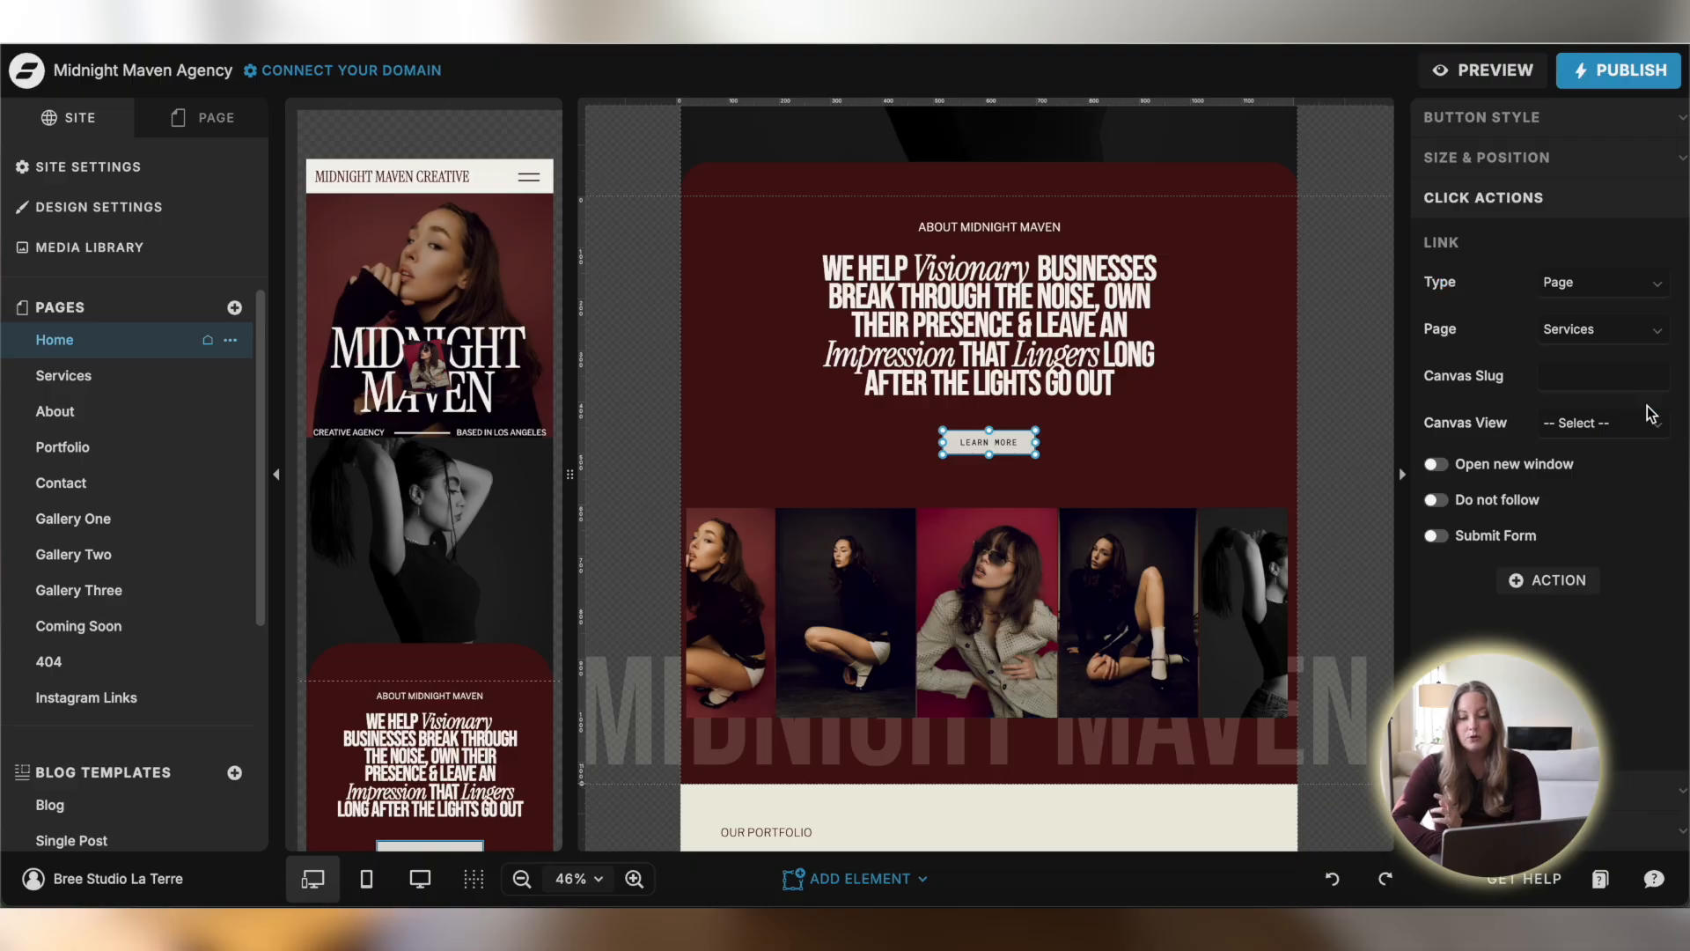
# Examine the Canvas Slug and Canvas View options in the "Learn More" button's link settings
pyautogui.click(1593, 380)
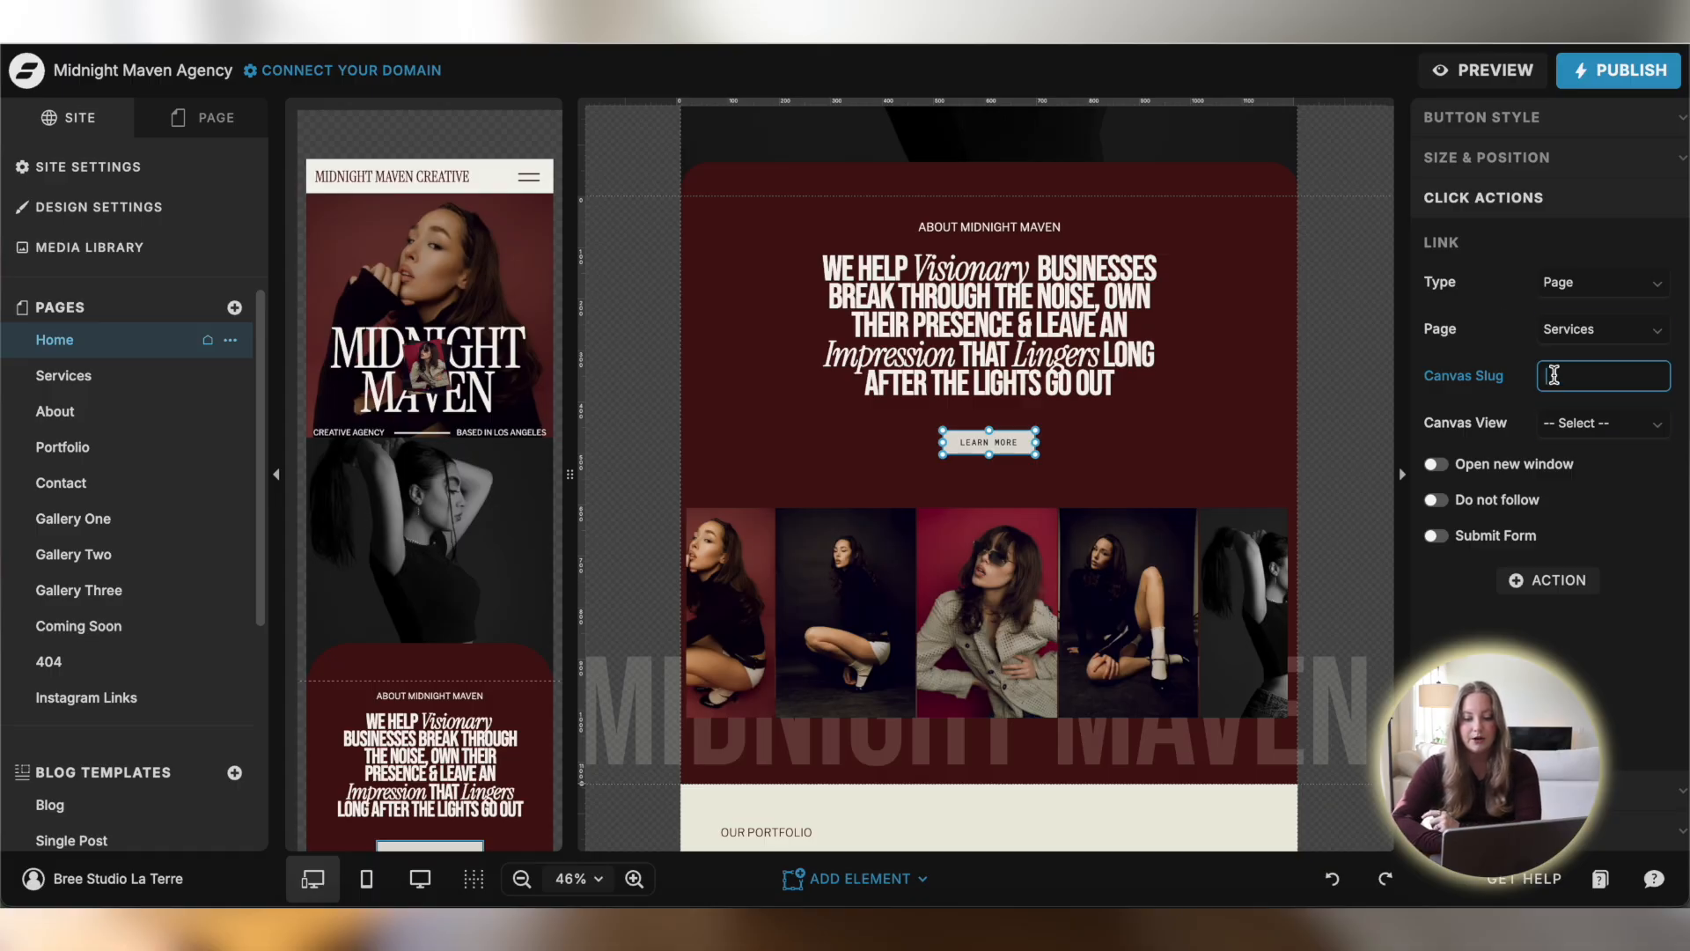
pyautogui.click(1605, 430)
pyautogui.click(1409, 352)
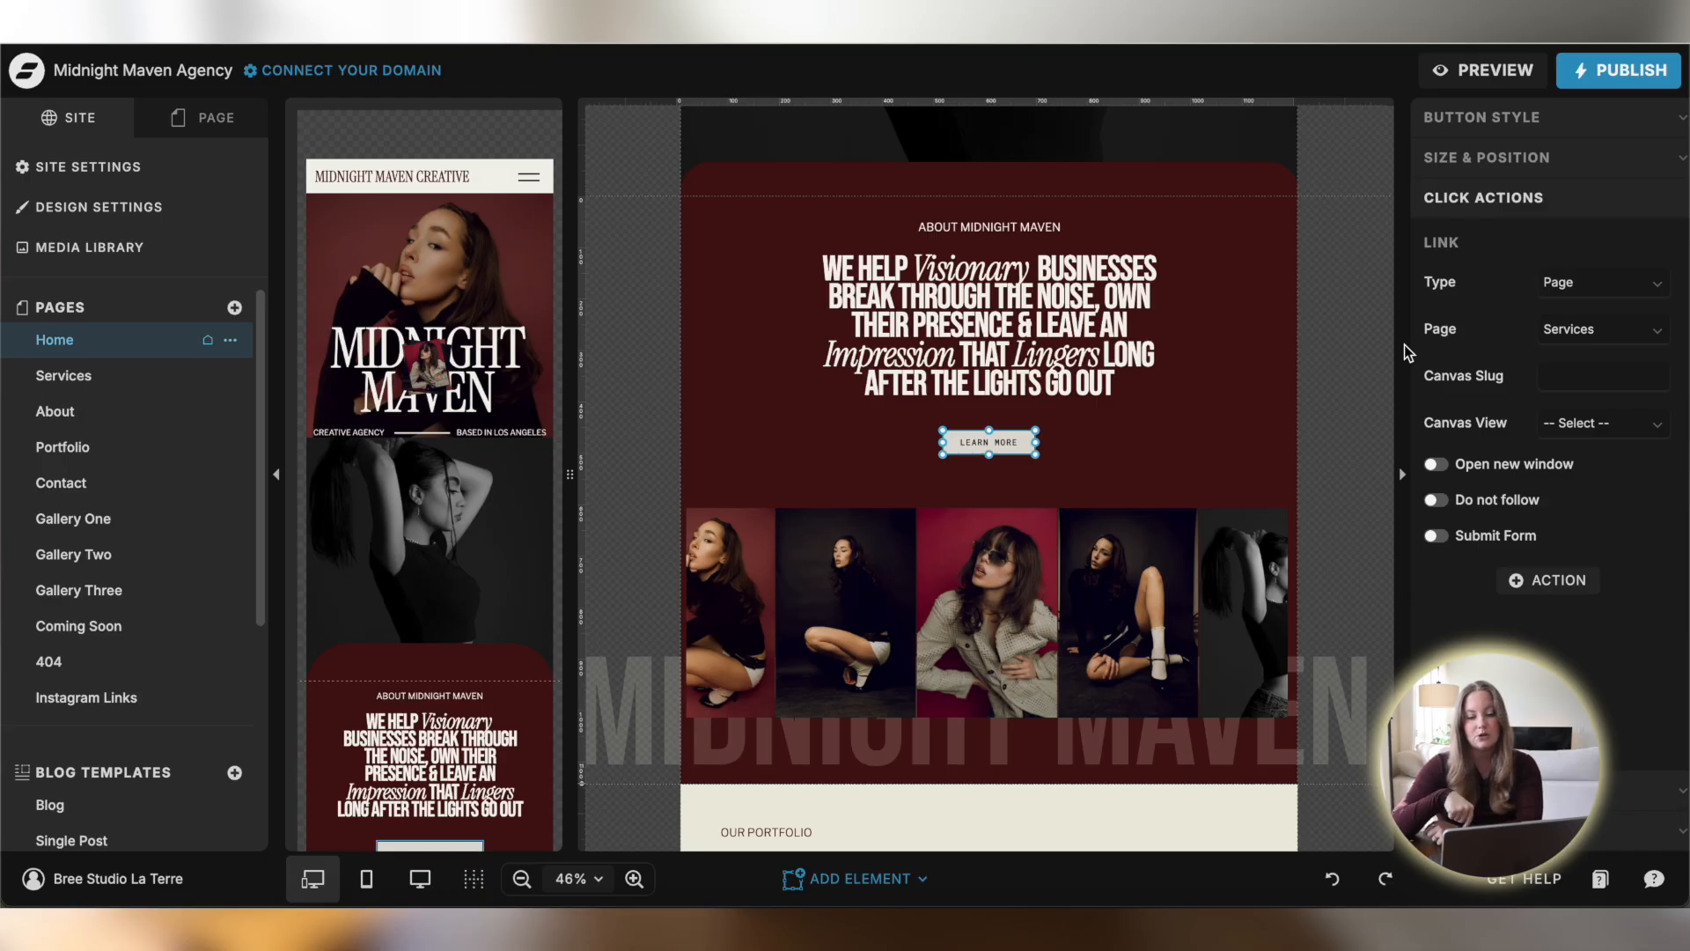
pyautogui.click(1618, 426)
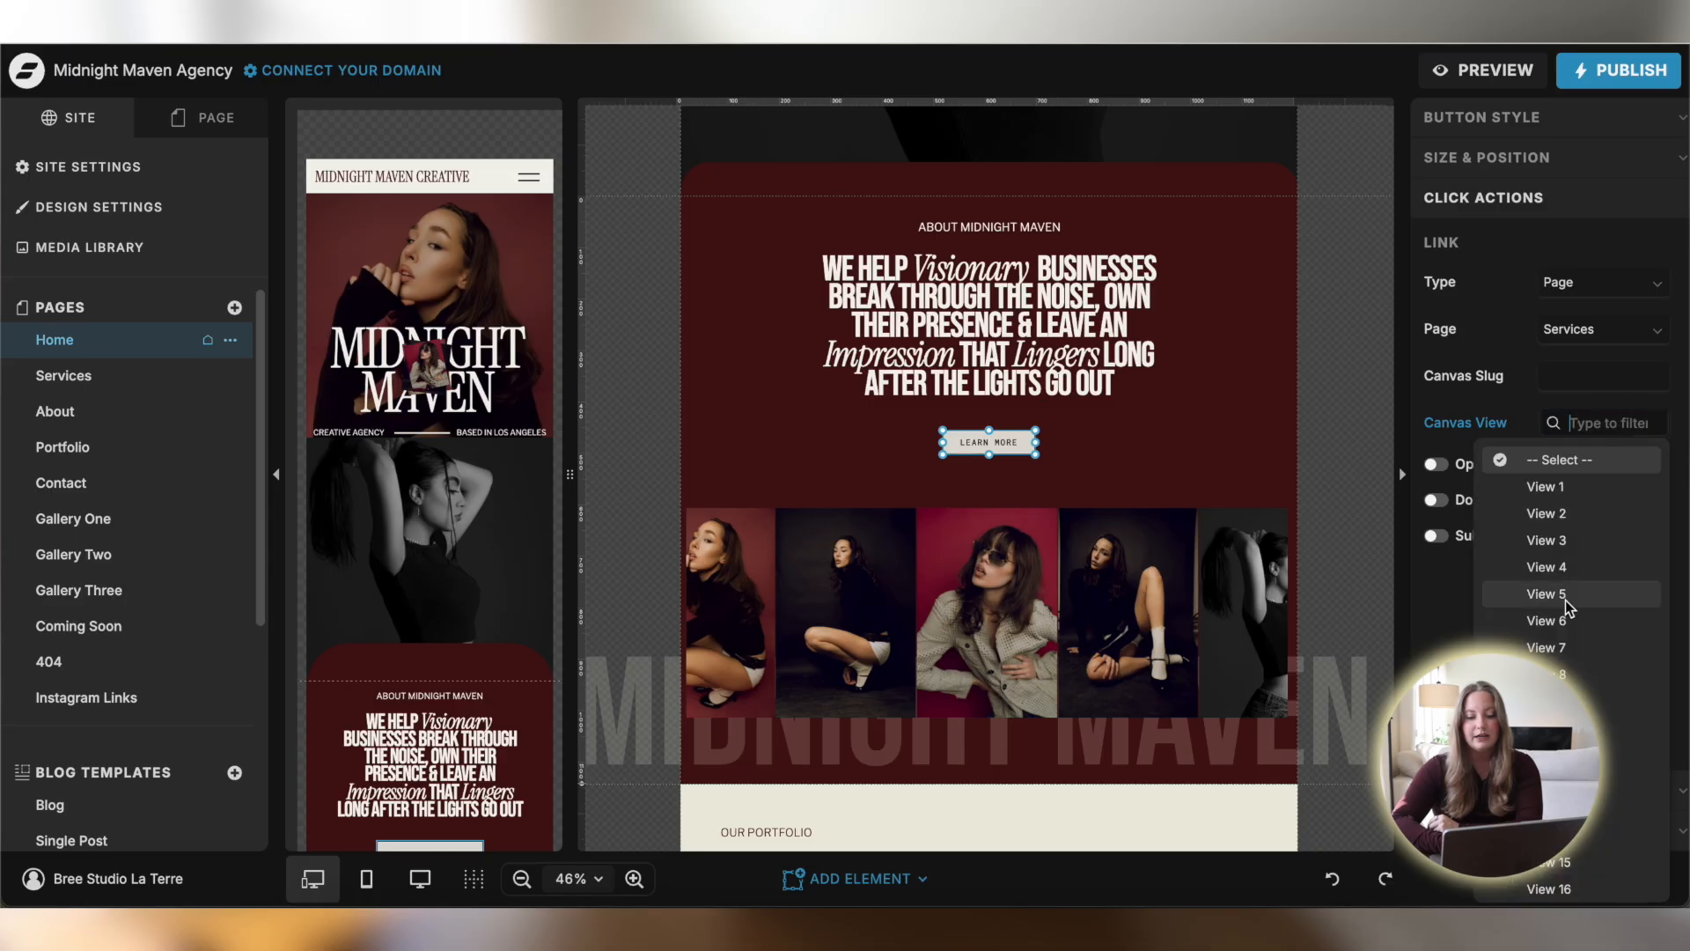
pyautogui.click(1478, 373)
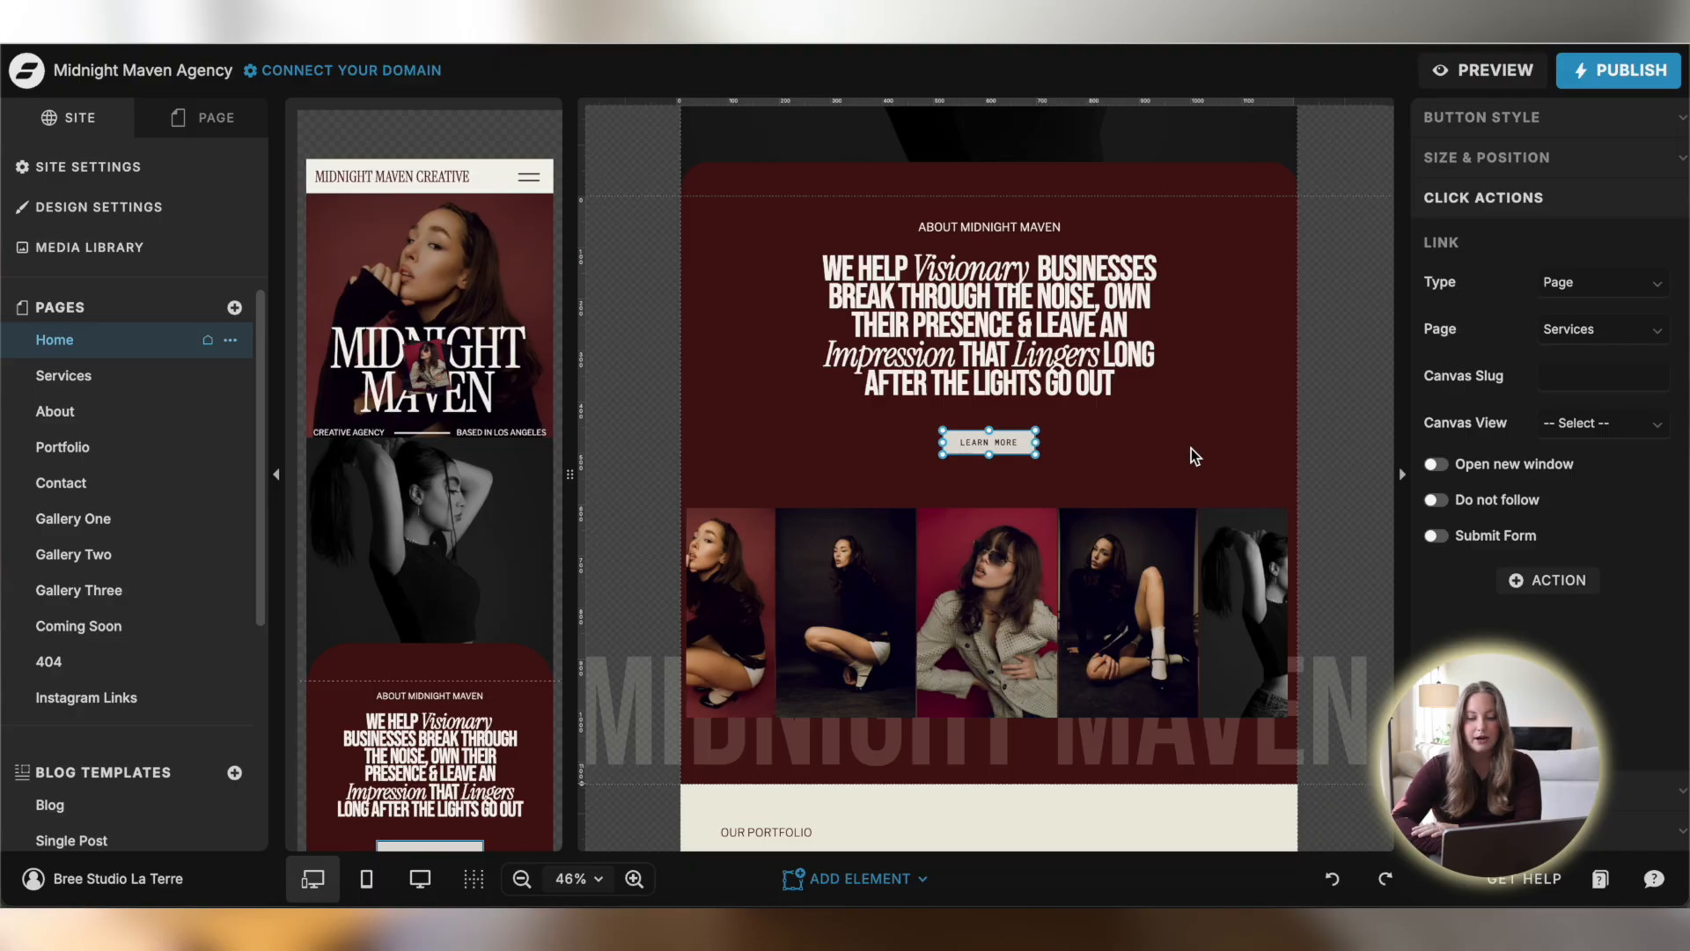
# Open the image list of the Home page's About gallery and try moving the second image to first place
pyautogui.click(843, 594)
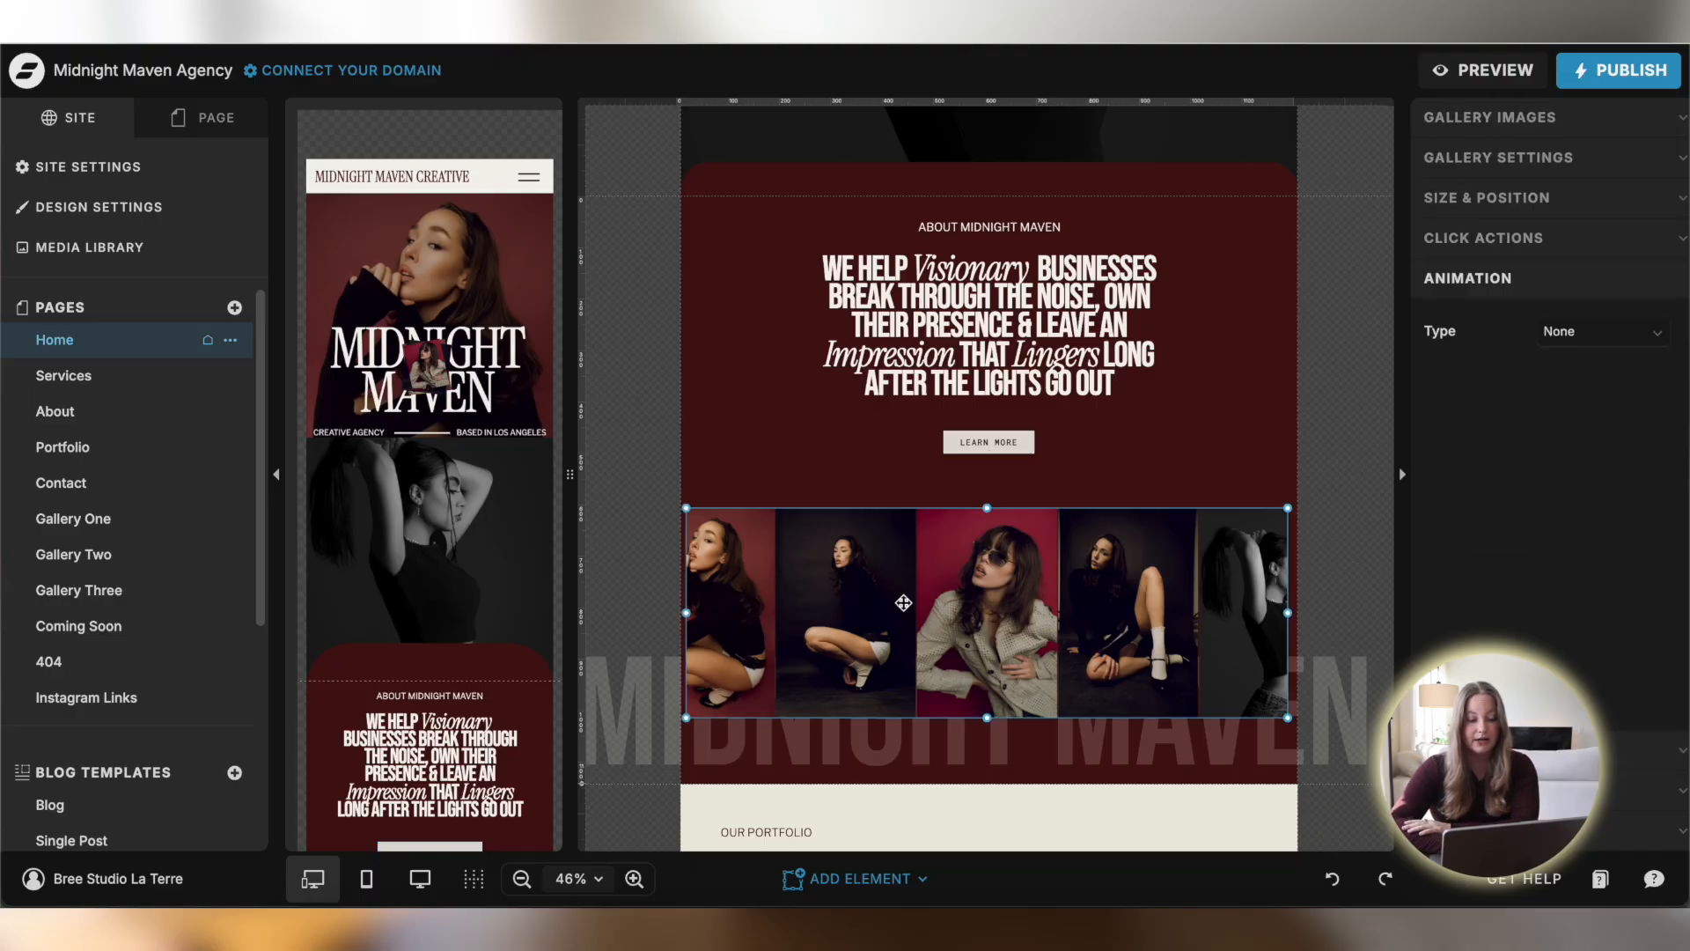
pyautogui.doubleClick(903, 600)
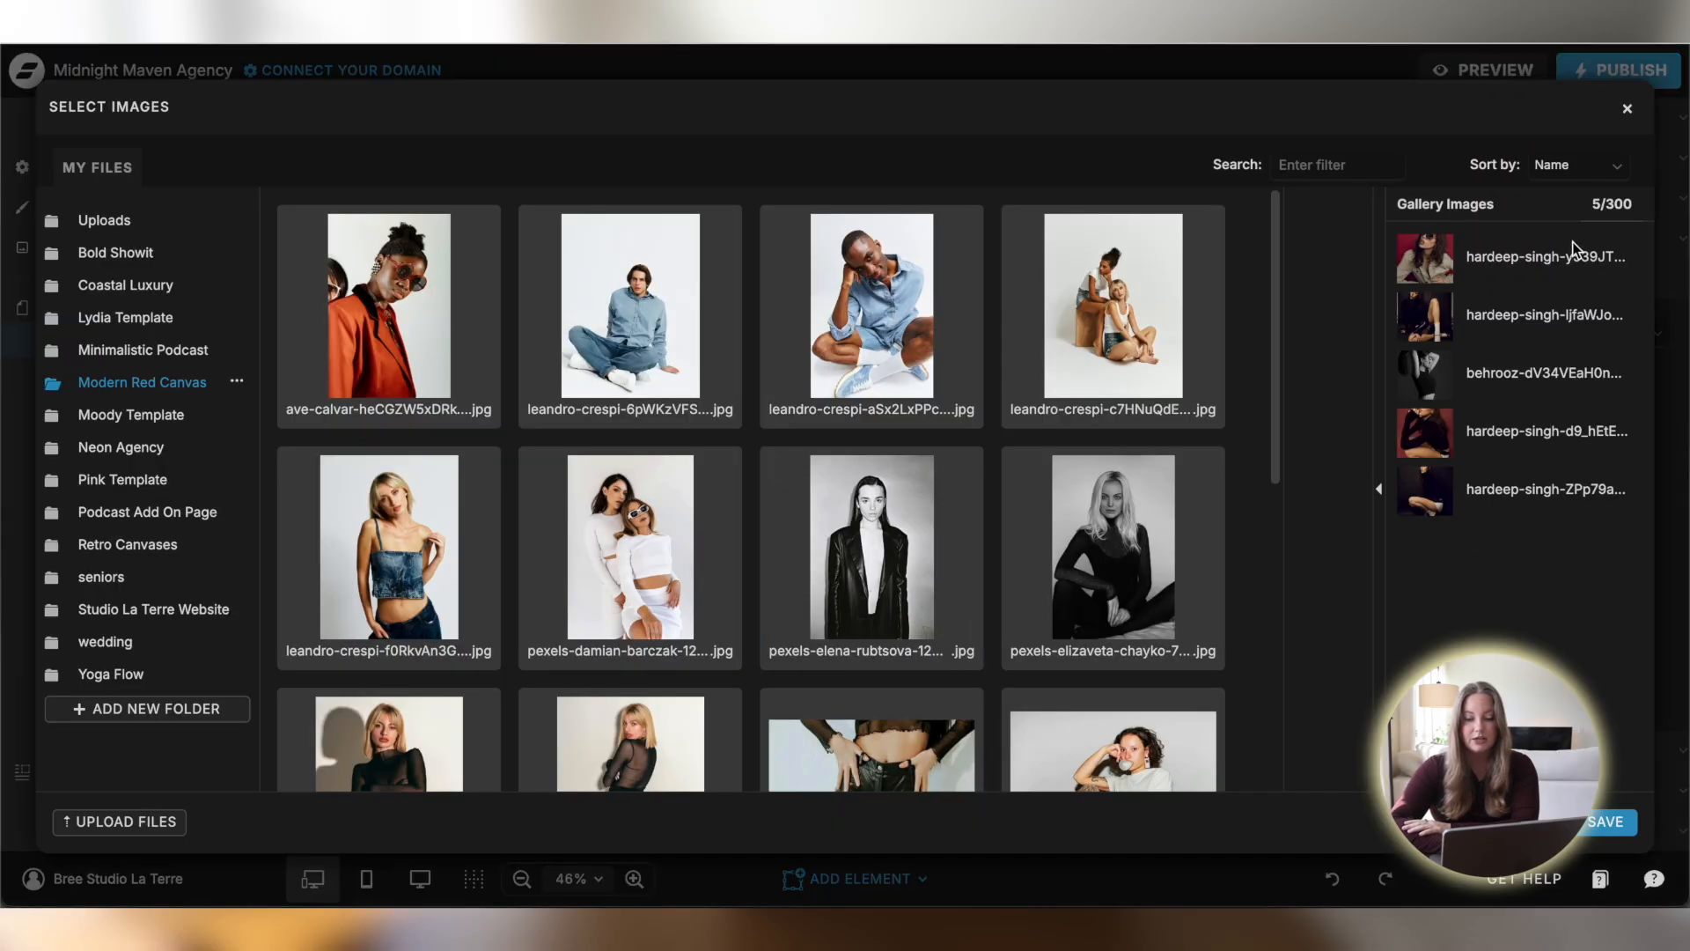
pyautogui.click(1456, 287)
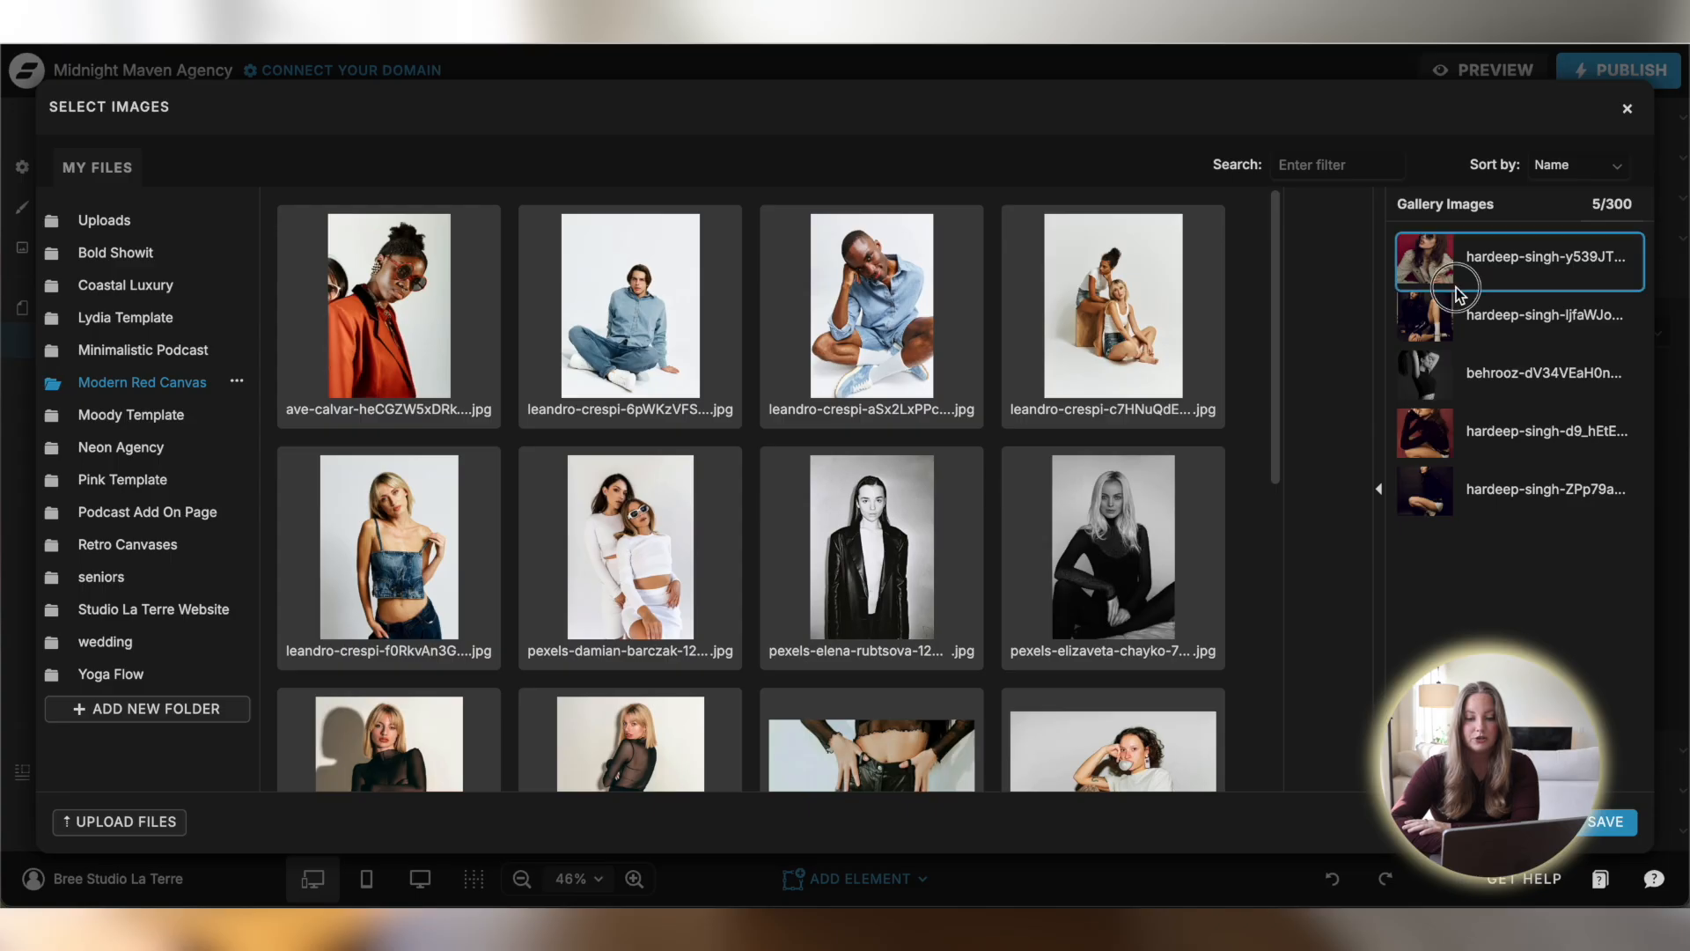
pyautogui.moveTo(1490, 323); pyautogui.dragTo(1491, 248)
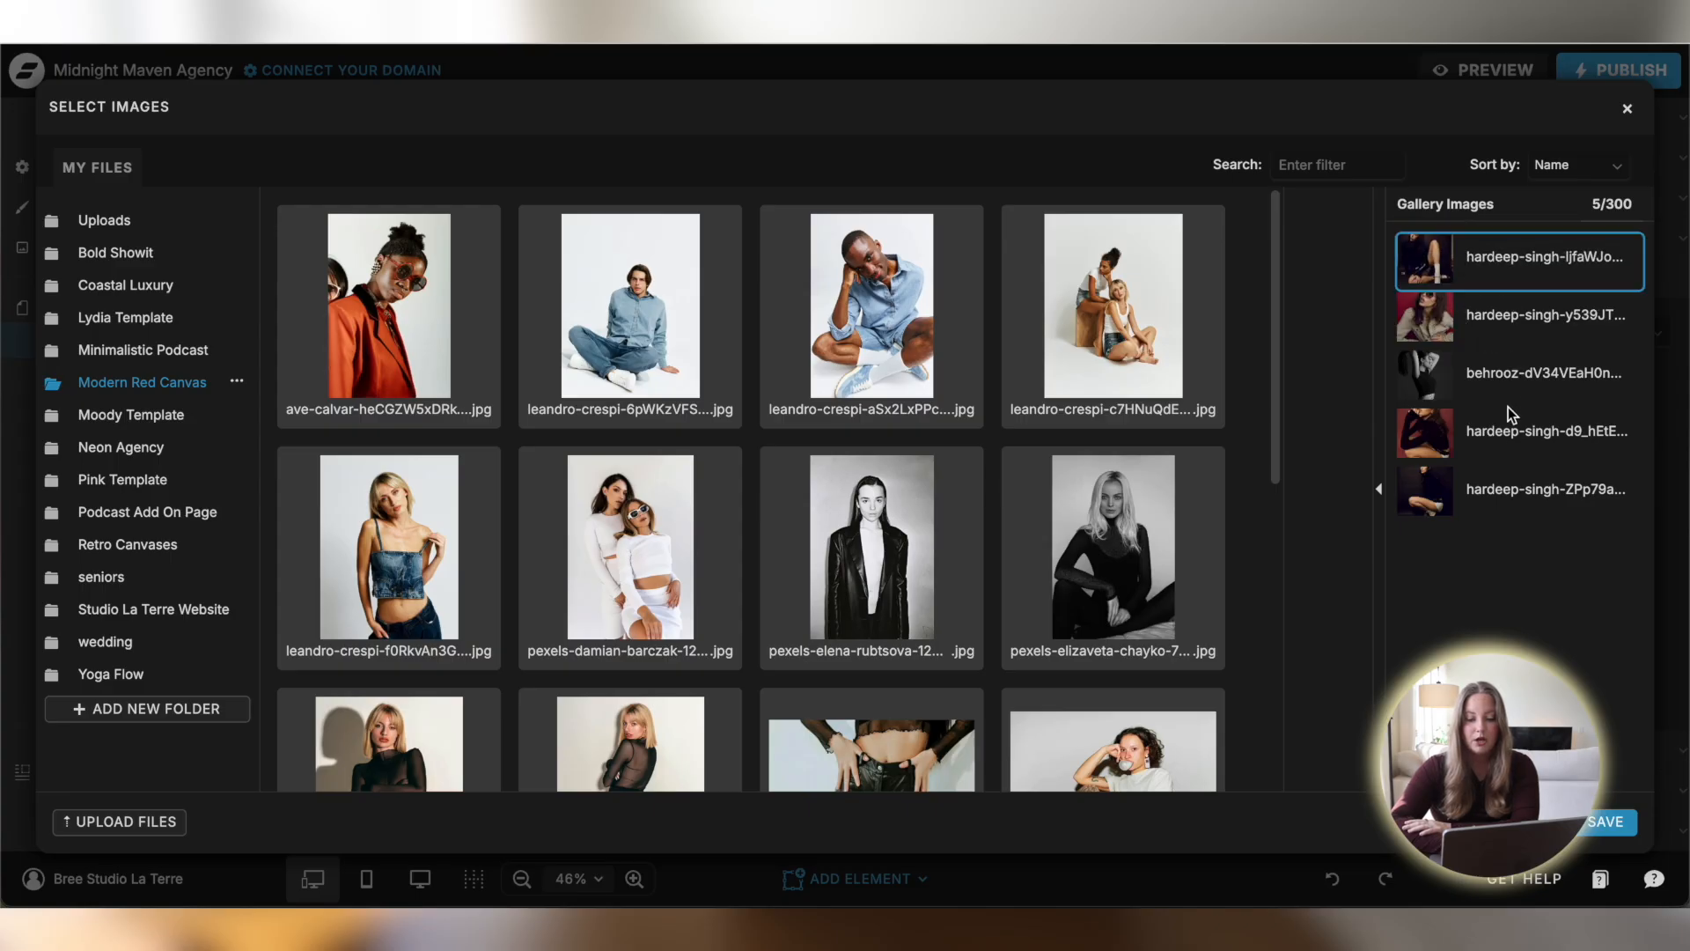
pyautogui.click(1595, 825)
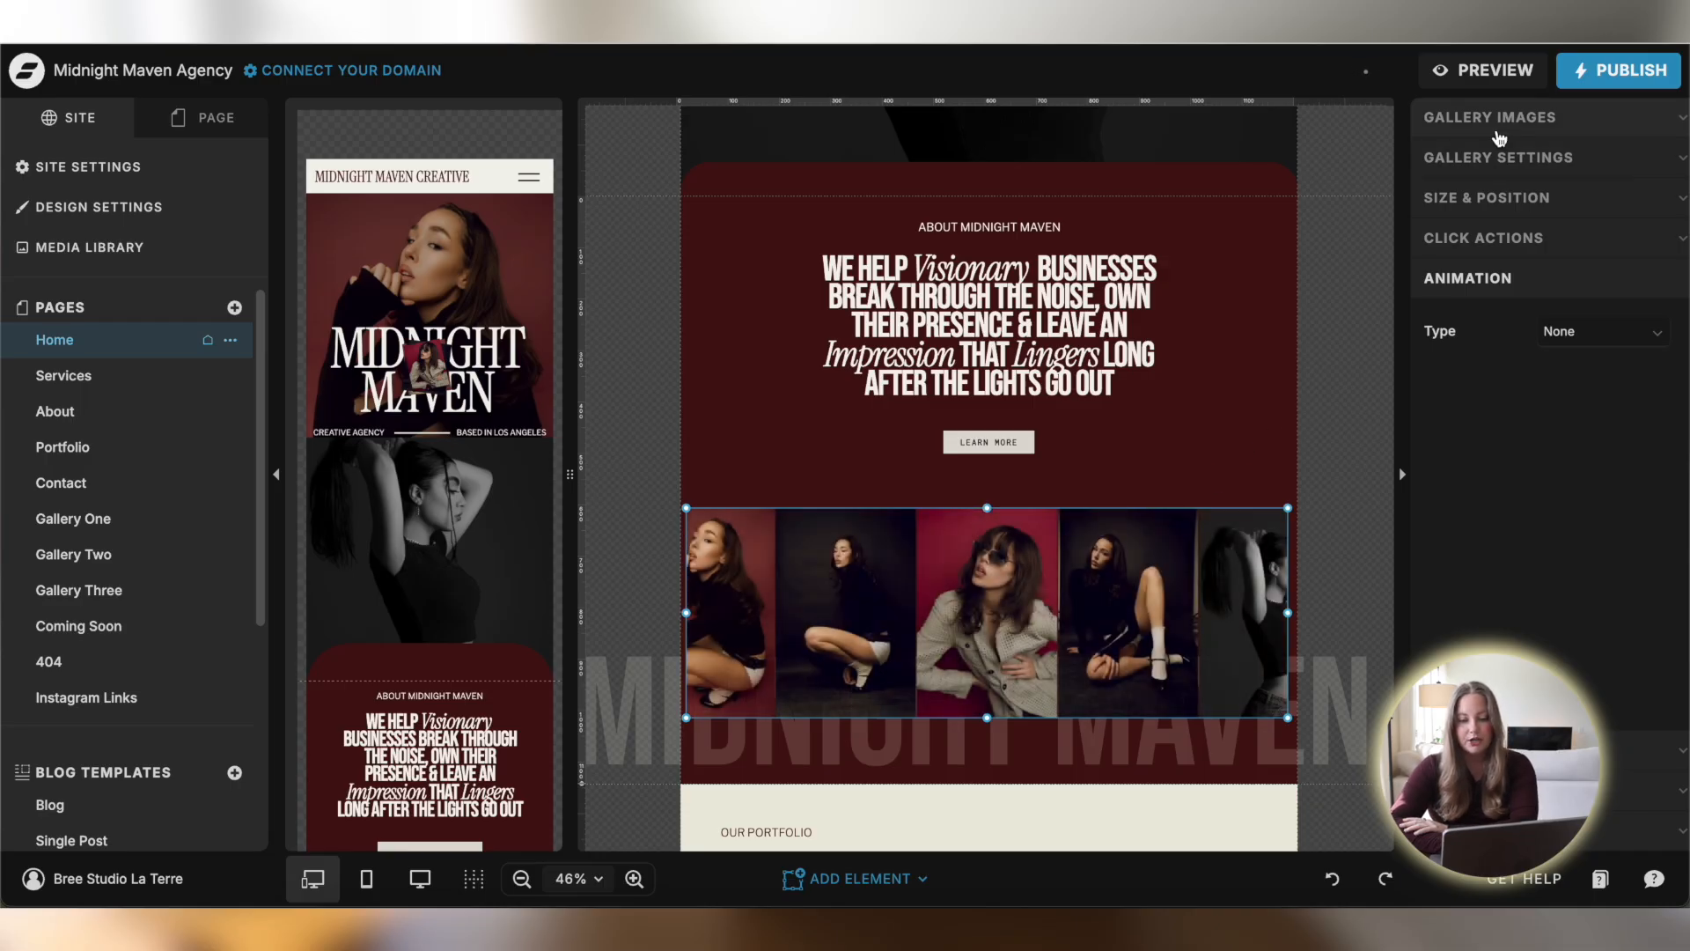
# Examine the gallery's image list and its Type, Image Area and Style choices
pyautogui.click(1505, 116)
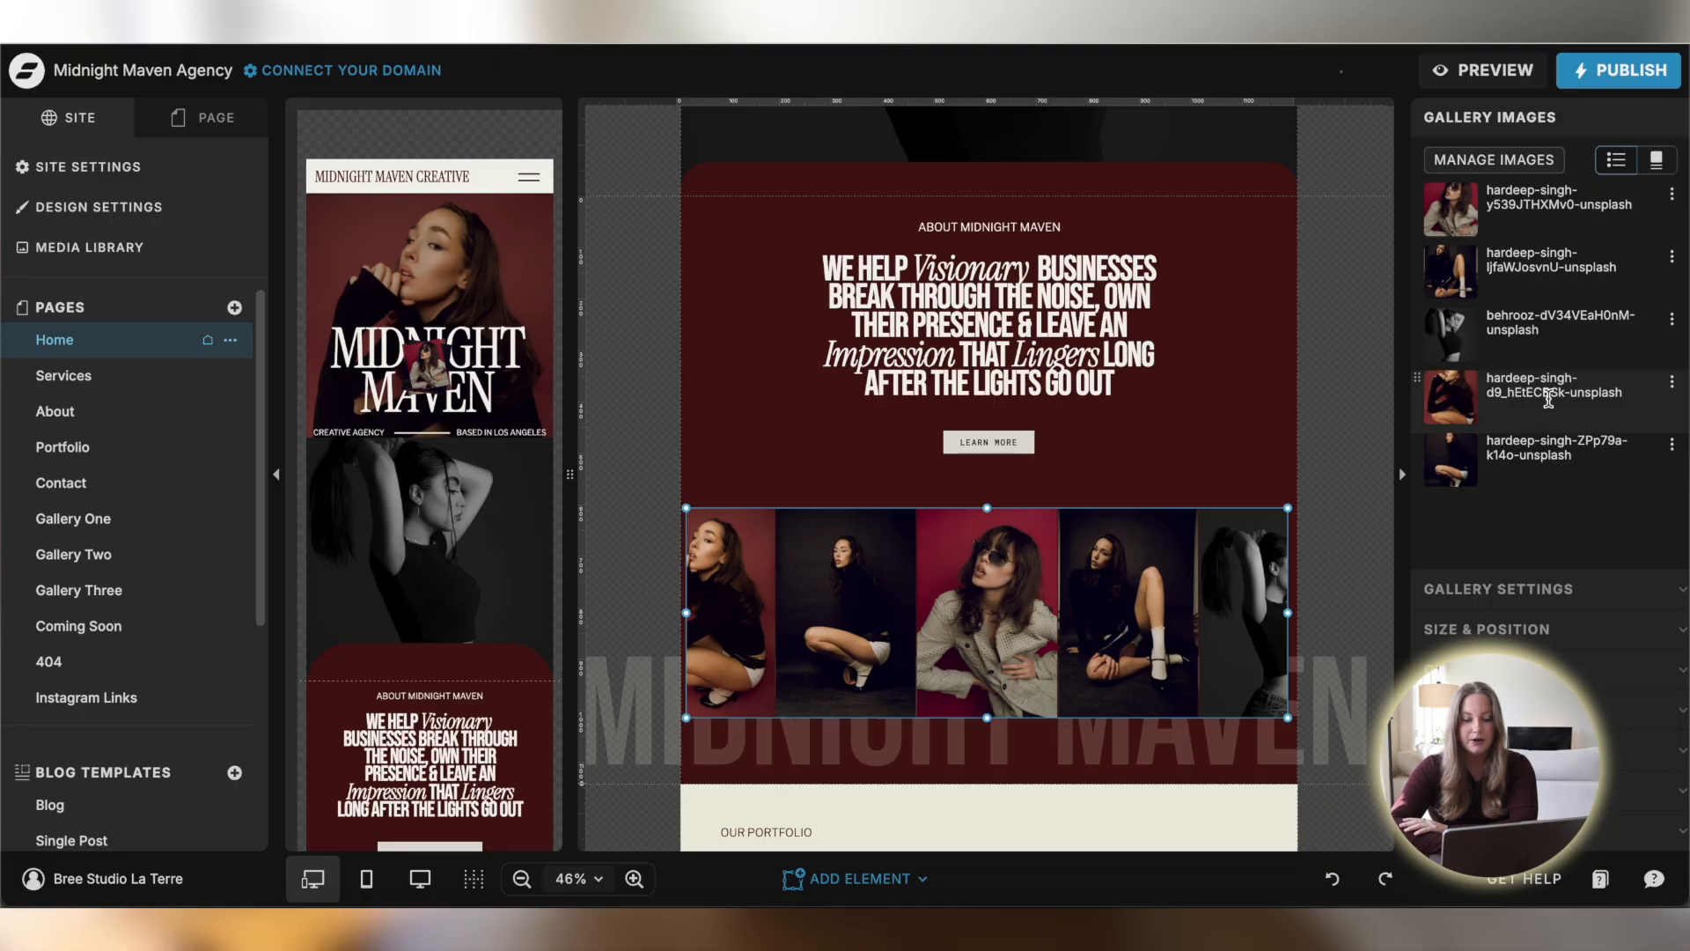
pyautogui.click(1524, 590)
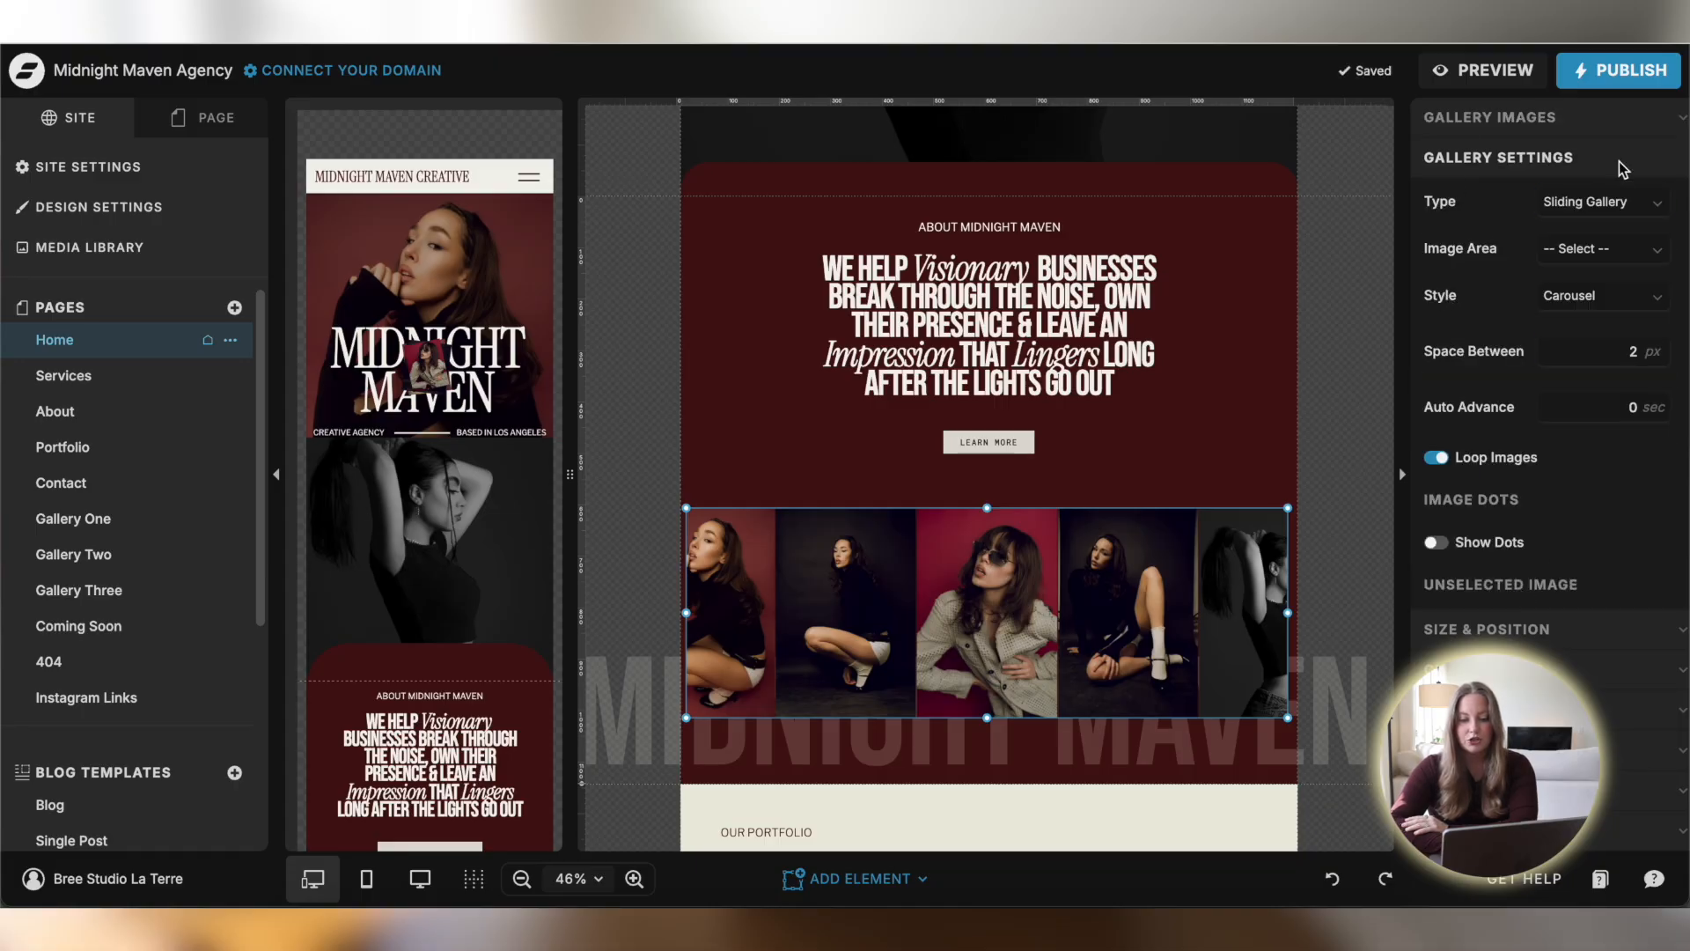
pyautogui.click(1601, 202)
pyautogui.click(1576, 287)
pyautogui.click(1546, 246)
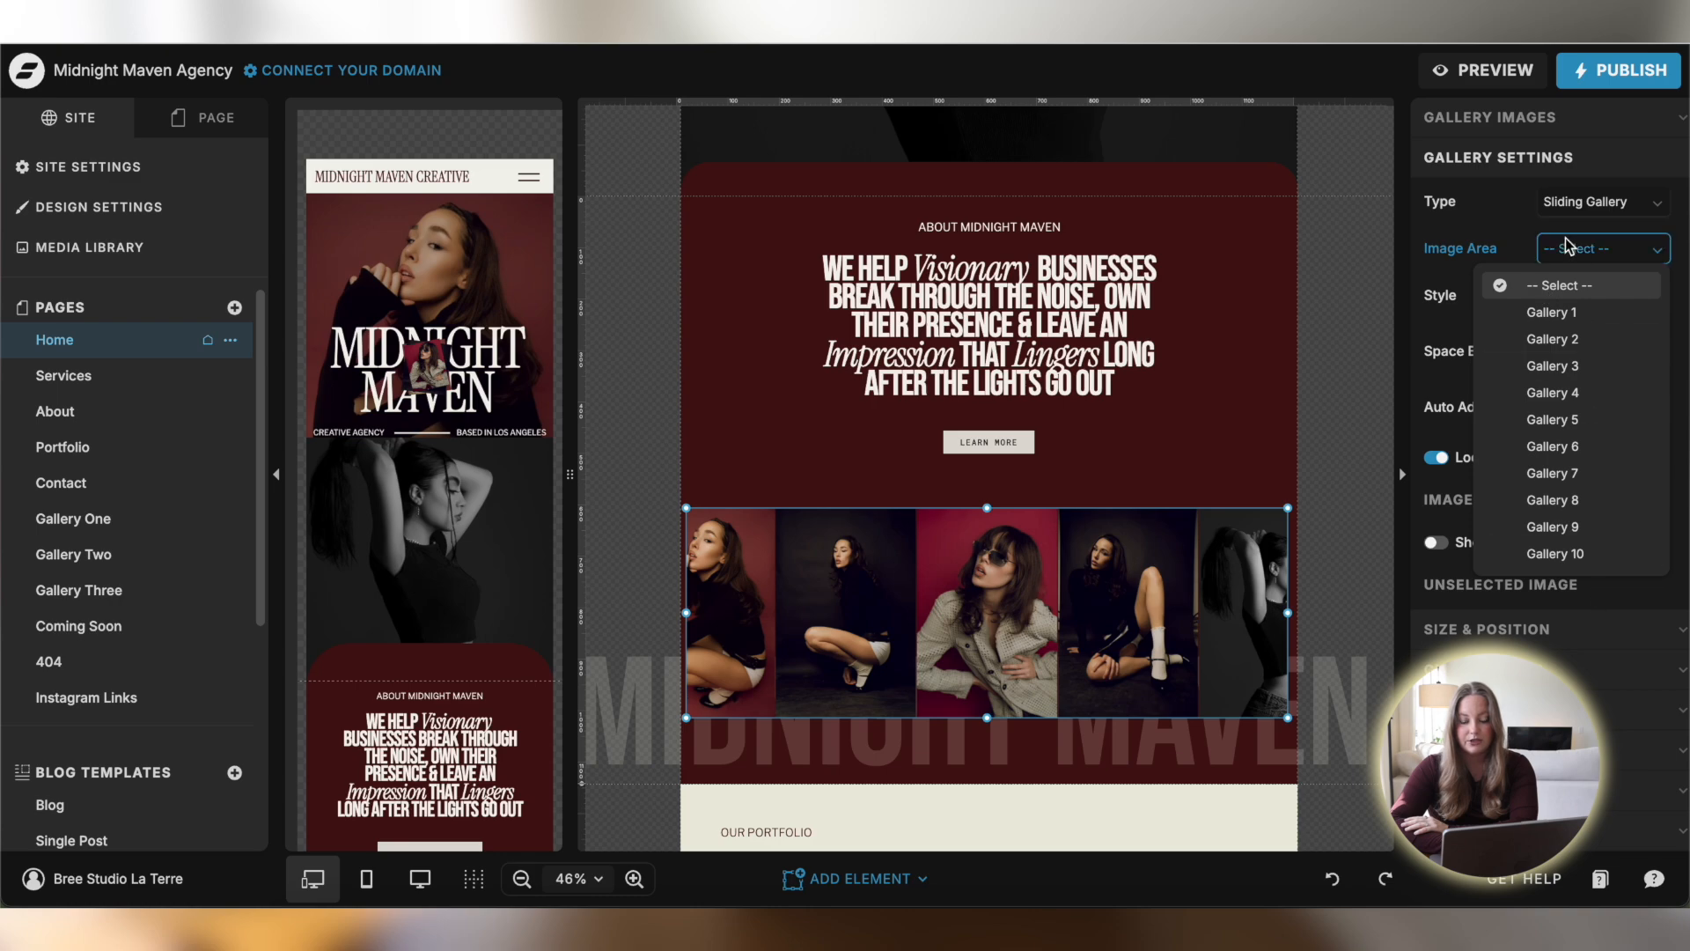
pyautogui.click(1513, 210)
pyautogui.click(1611, 308)
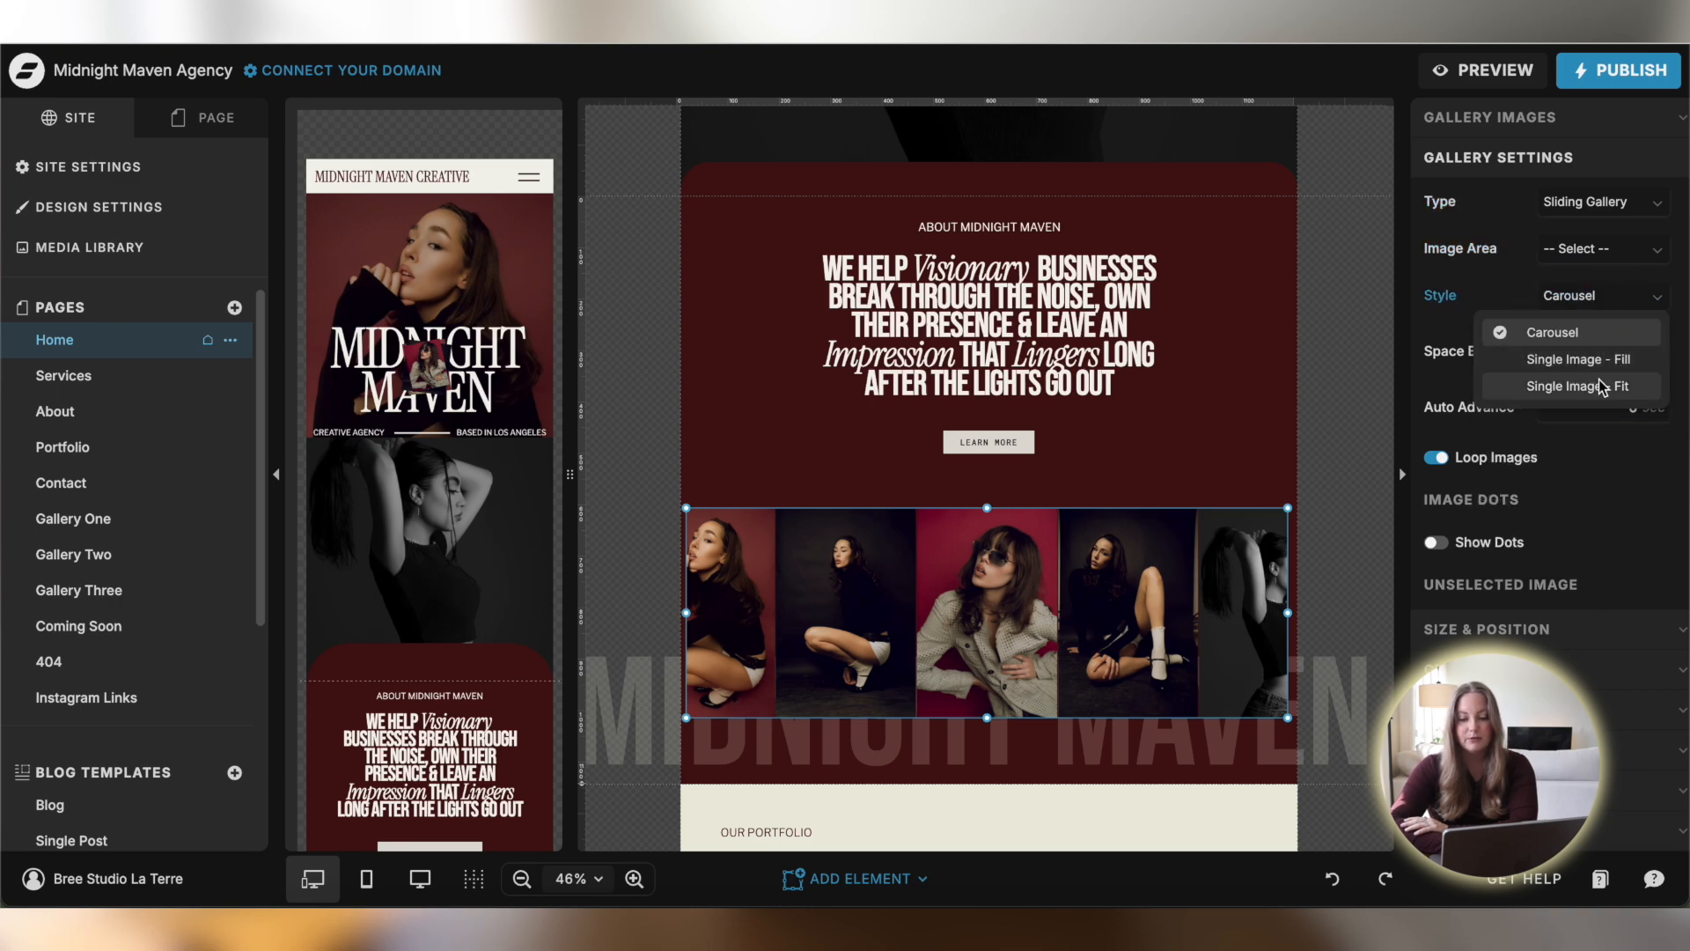
pyautogui.click(1518, 229)
# Try wider spacing between the gallery images, return Space Between to 2 px, and set Auto Advance to 0.25 sec
pyautogui.click(1654, 346)
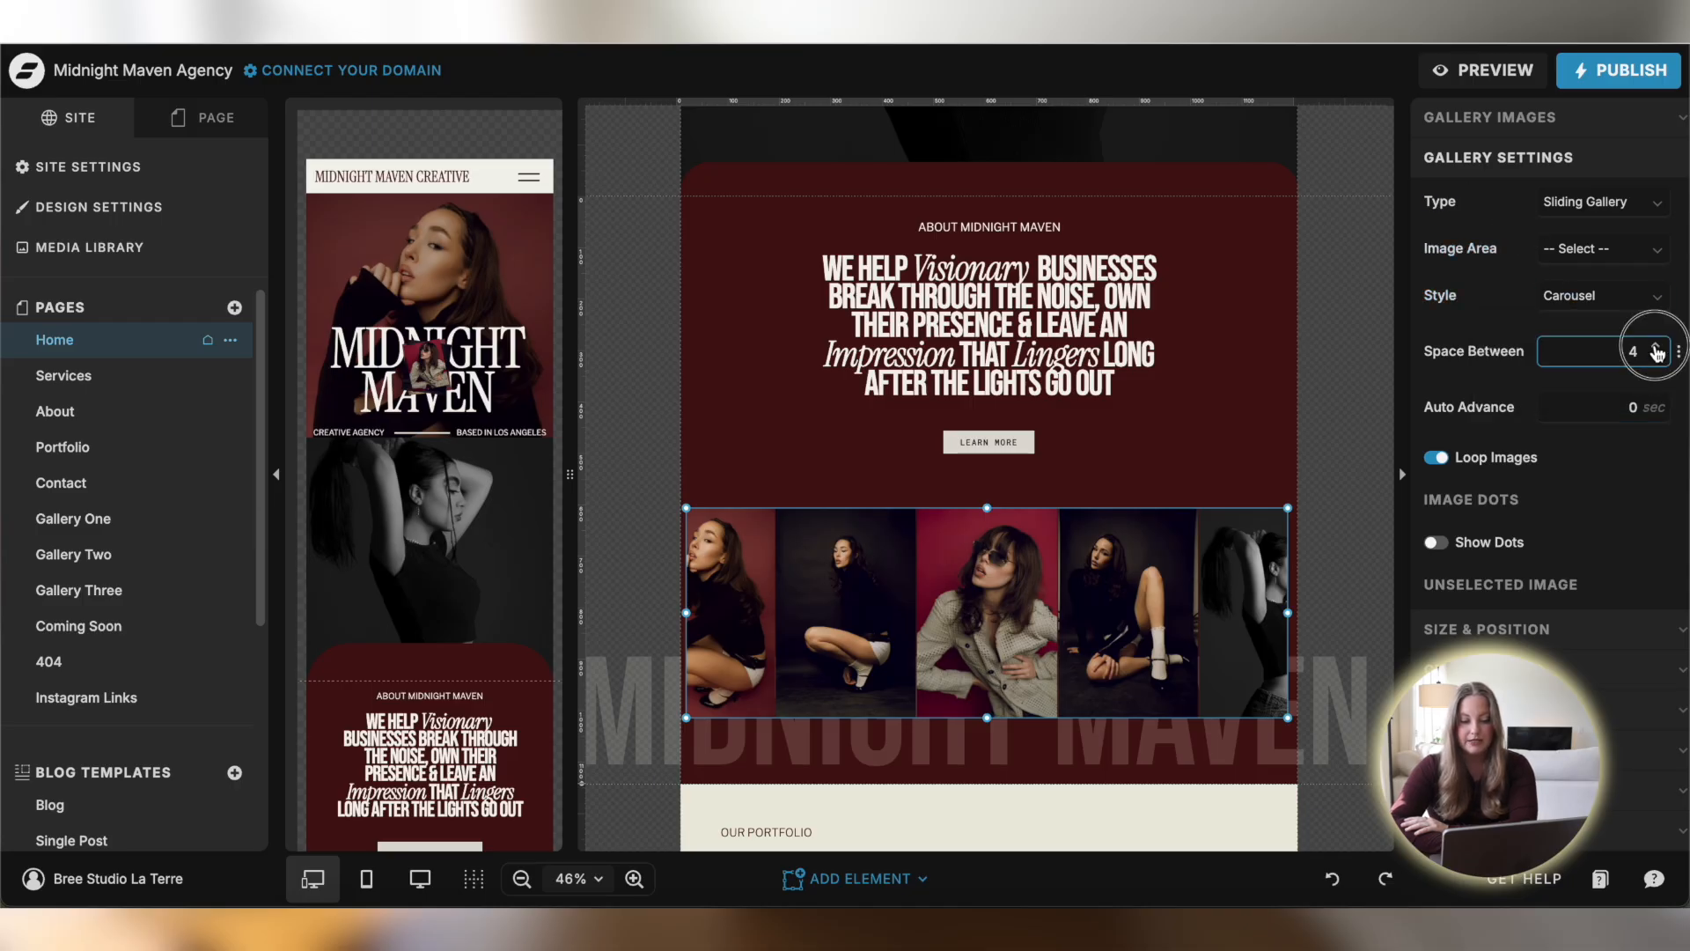
pyautogui.click(1655, 345)
pyautogui.click(1655, 346)
pyautogui.click(1655, 346)
pyautogui.click(1656, 357)
pyautogui.click(1655, 358)
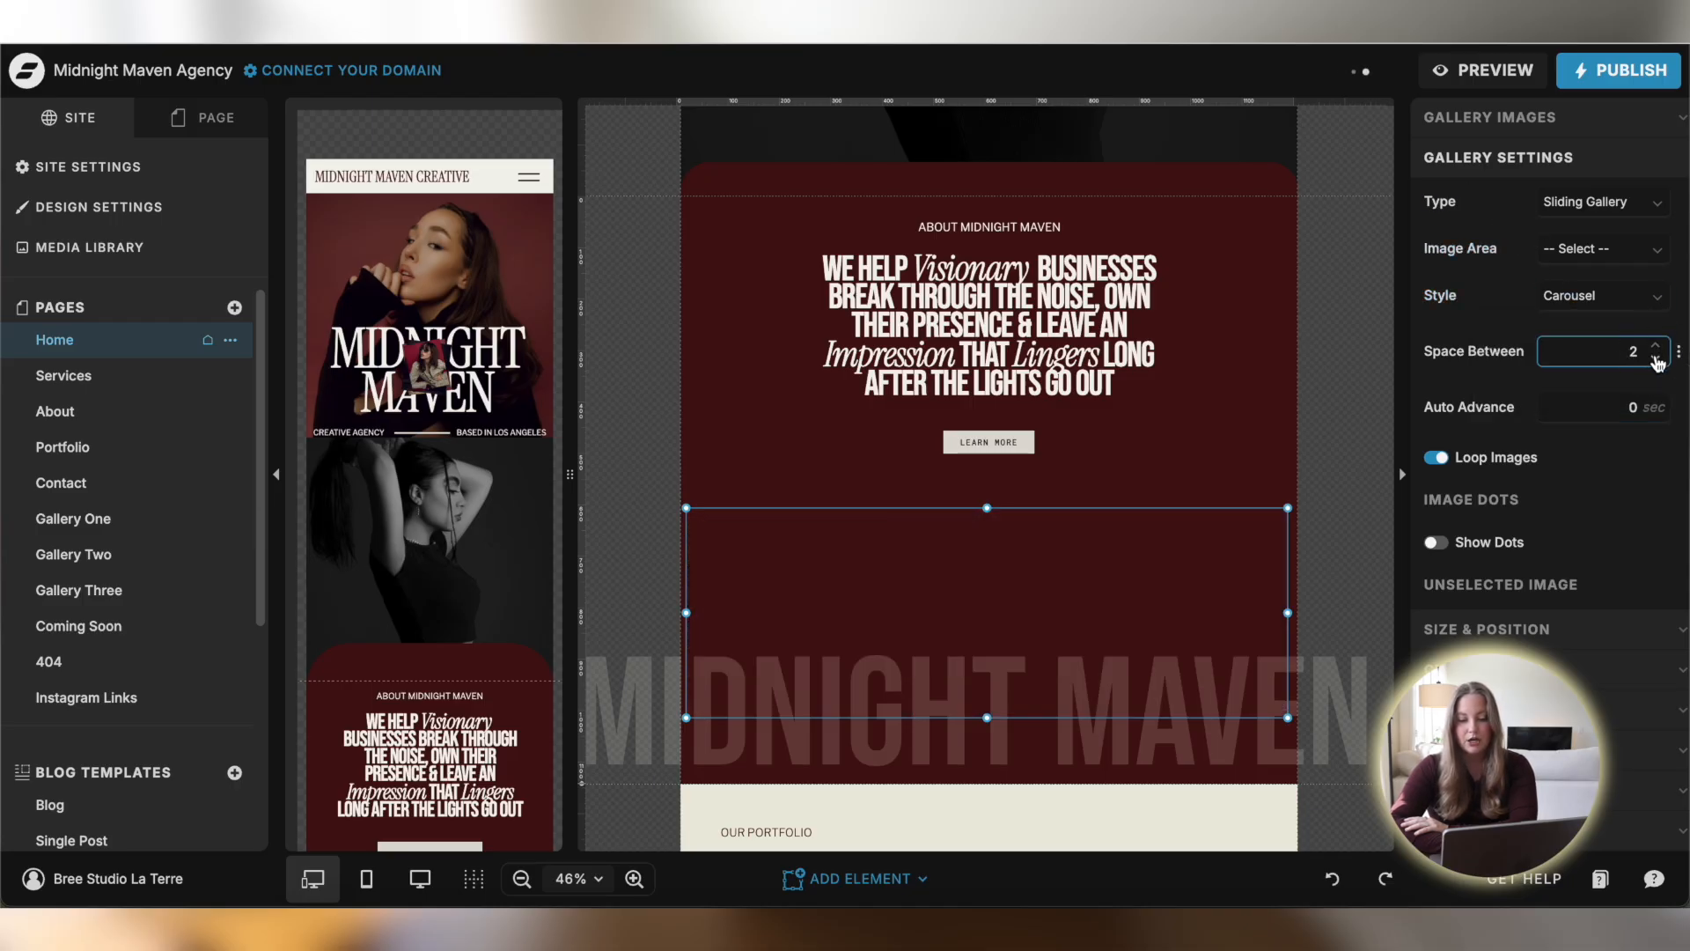
pyautogui.click(1655, 358)
pyautogui.click(1655, 357)
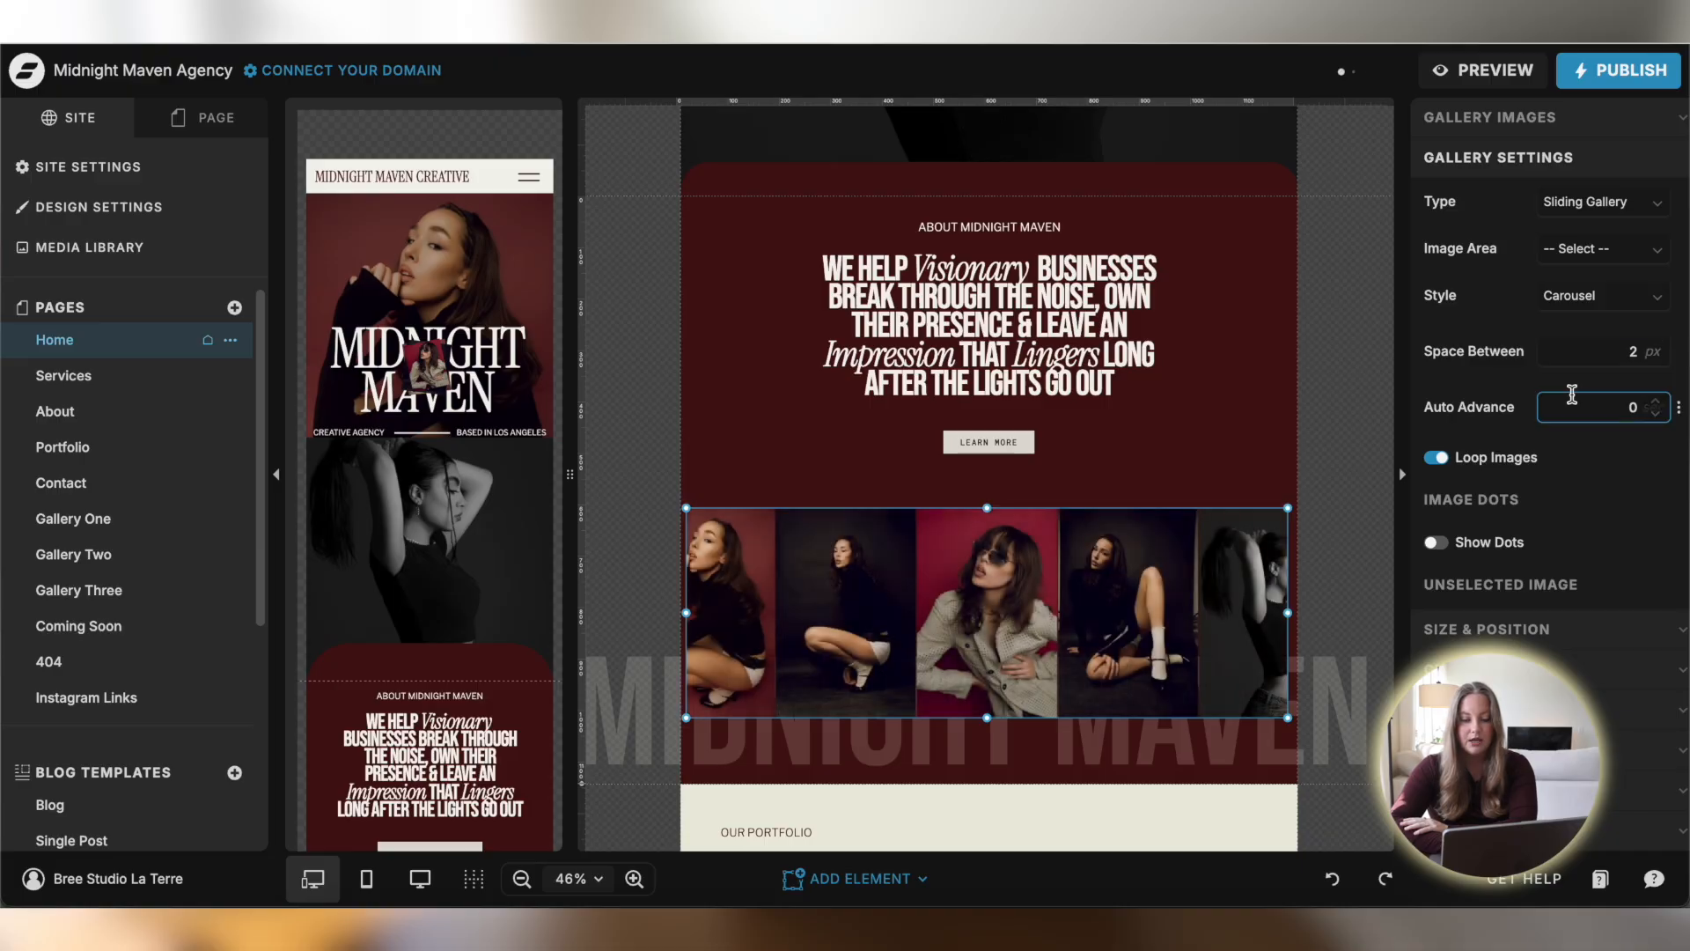
pyautogui.click(1654, 401)
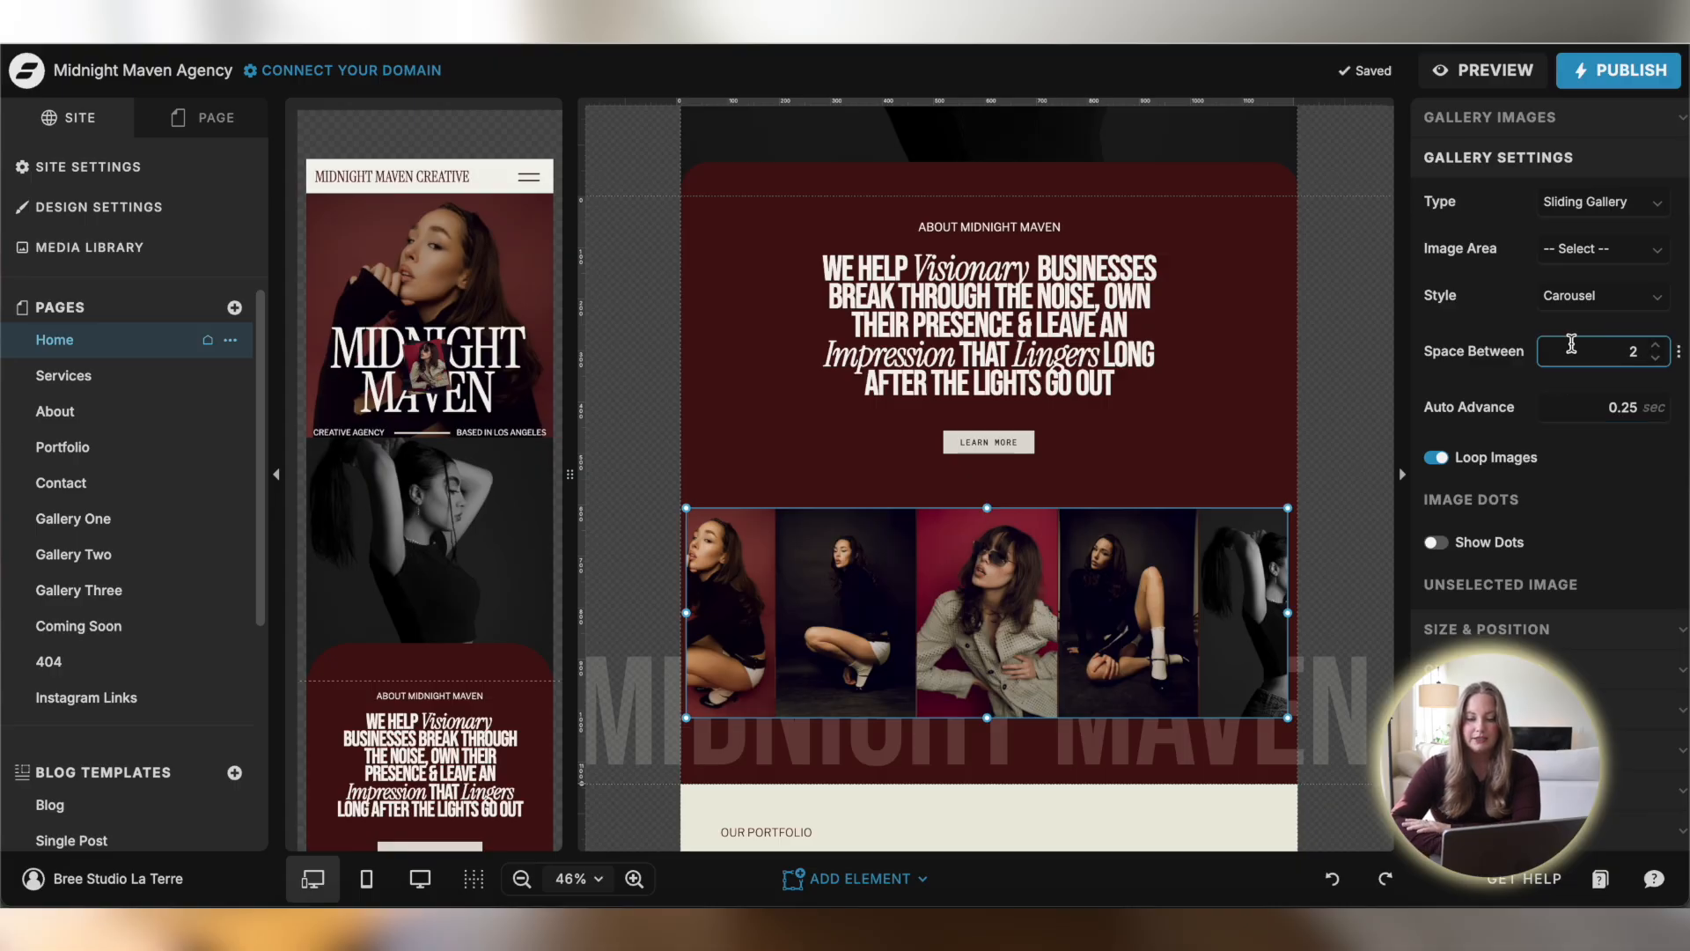
# Preview the site, open its midnightmavenagency.showitpreview.com link, look through the Home page, and return to the editor
pyautogui.scroll(-1, 1535, 401)
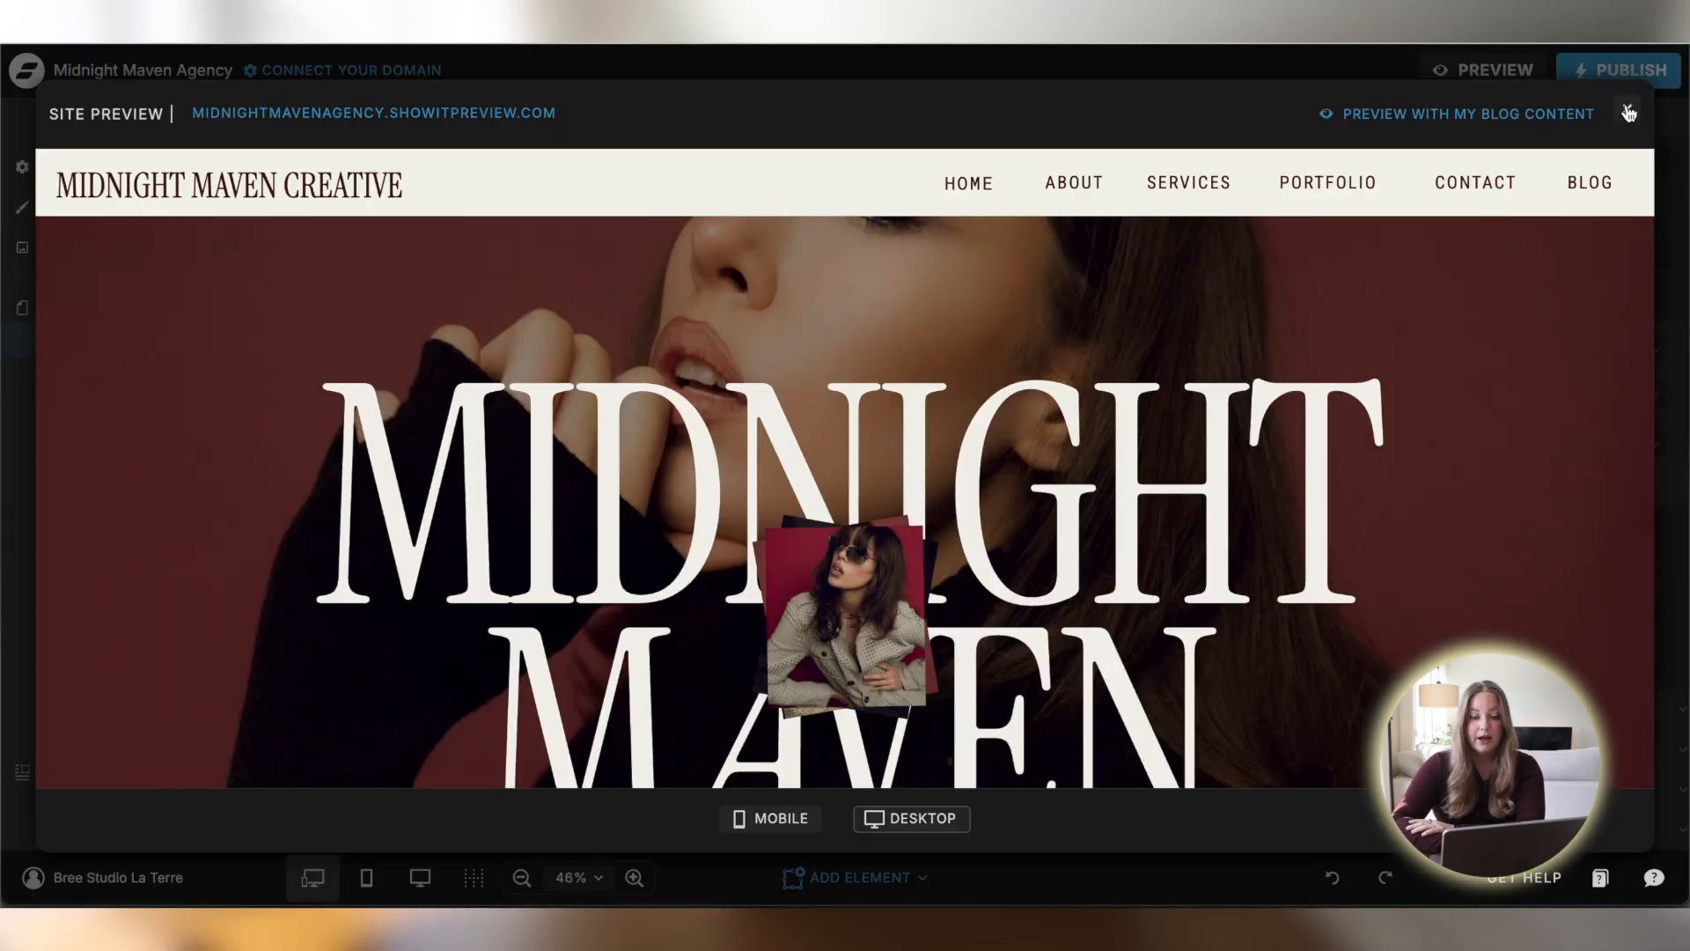
pyautogui.click(1628, 113)
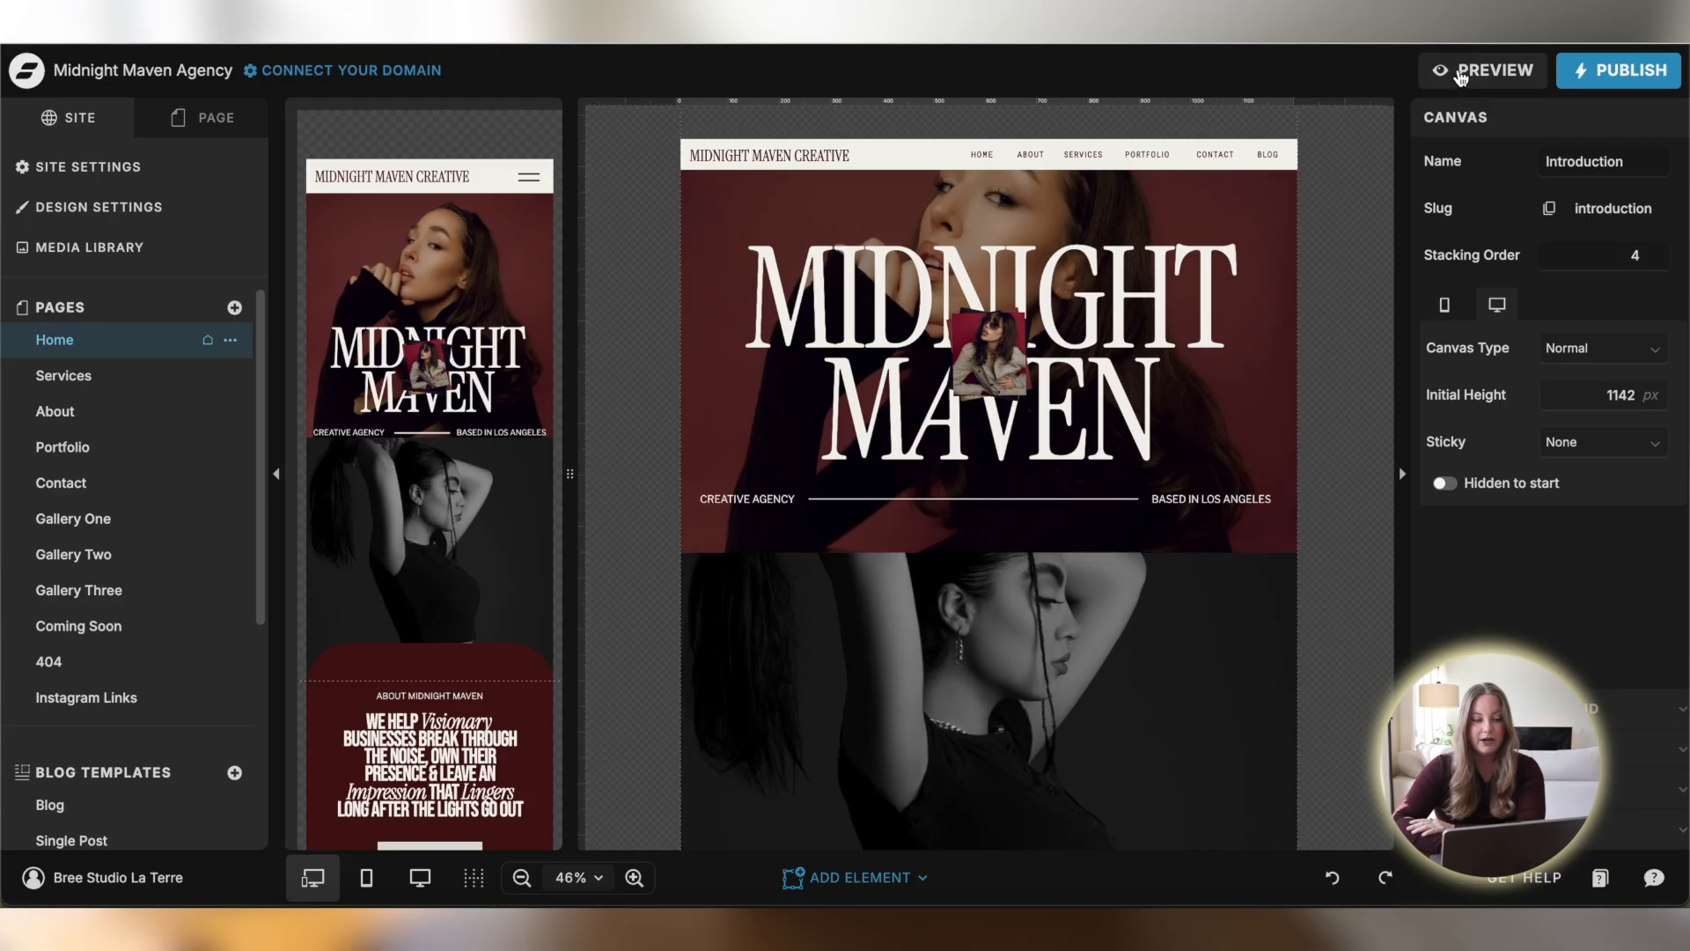
pyautogui.click(1459, 77)
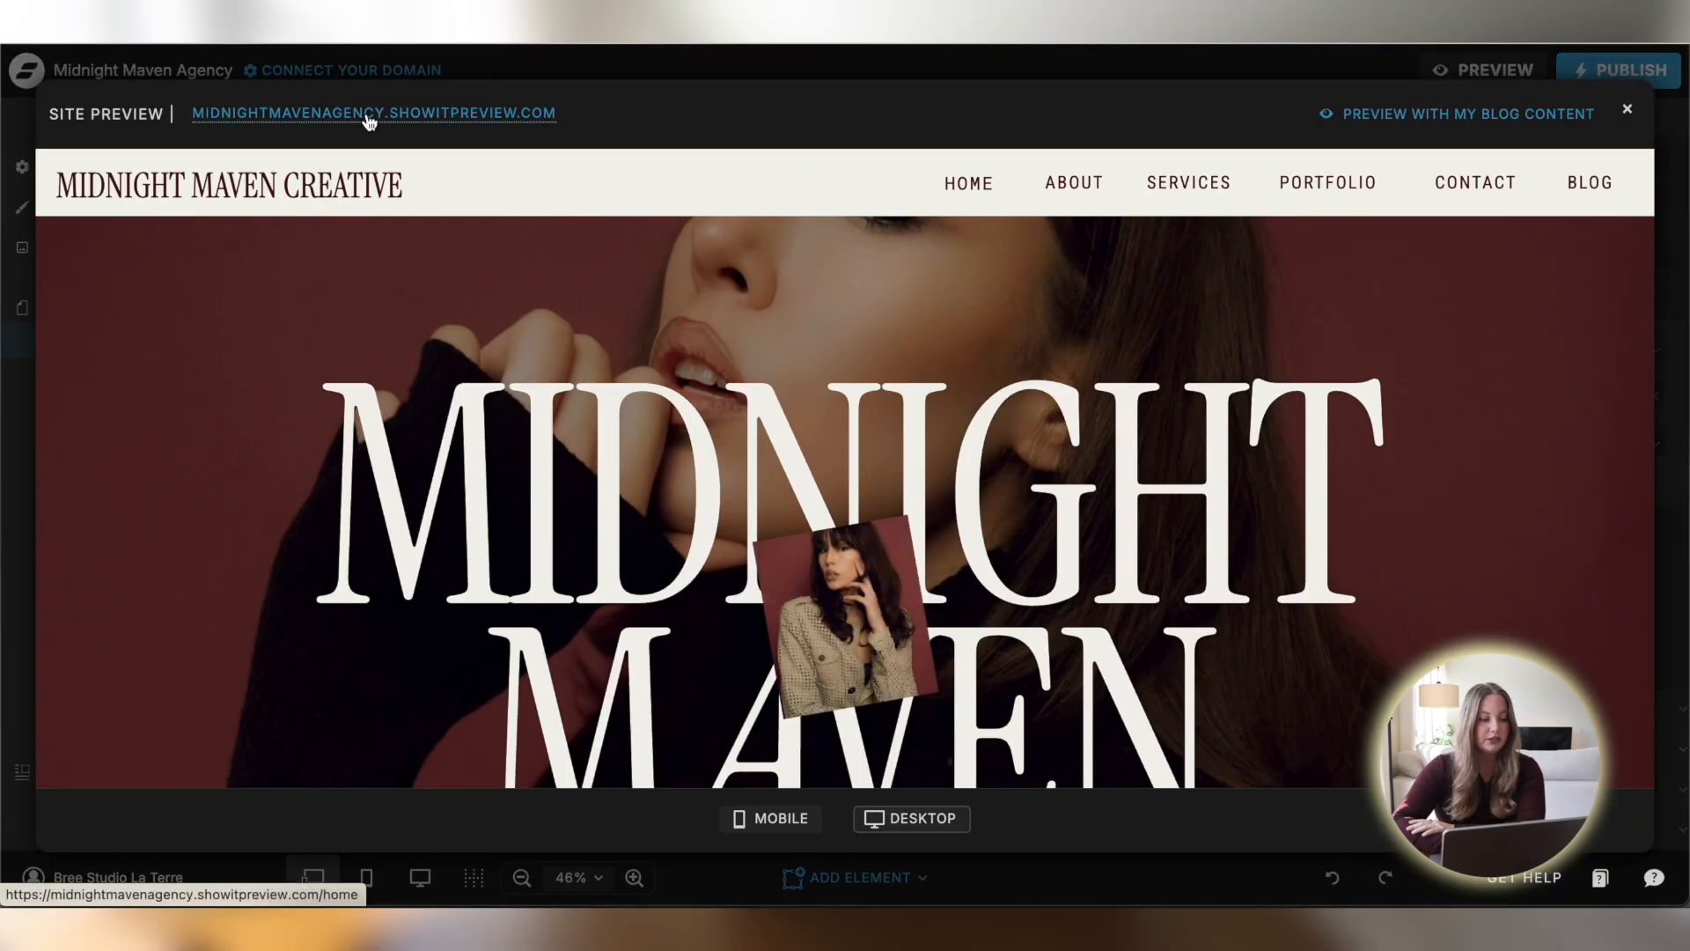
pyautogui.click(368, 114)
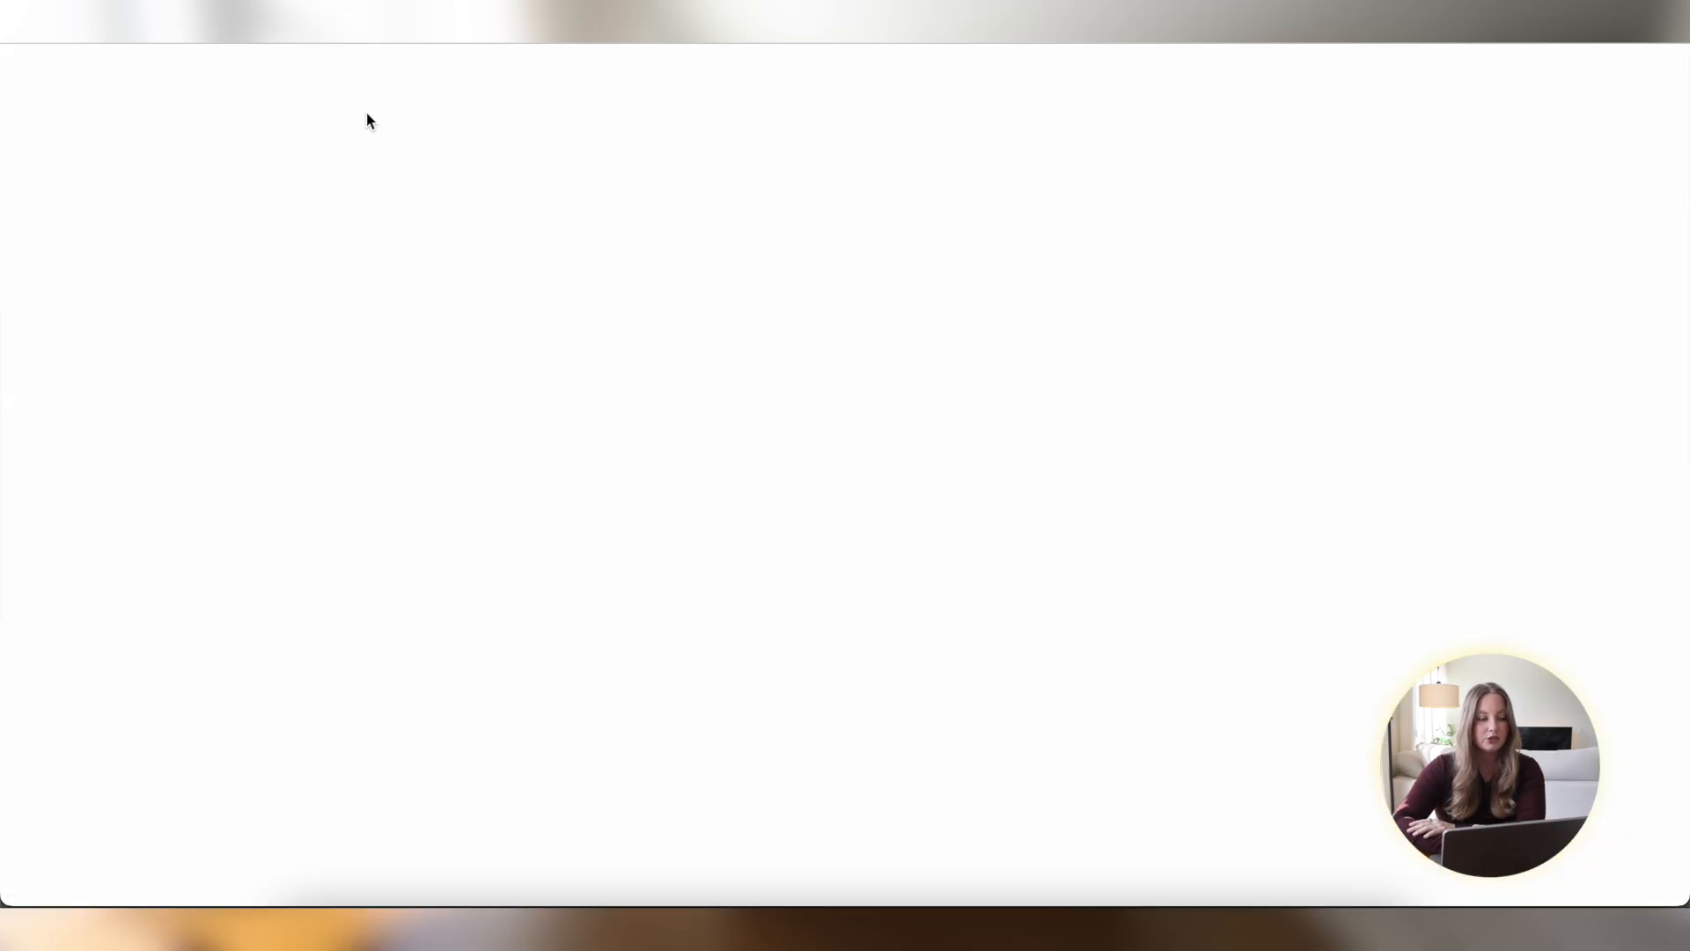
pyautogui.scroll(-15, 788, 426)
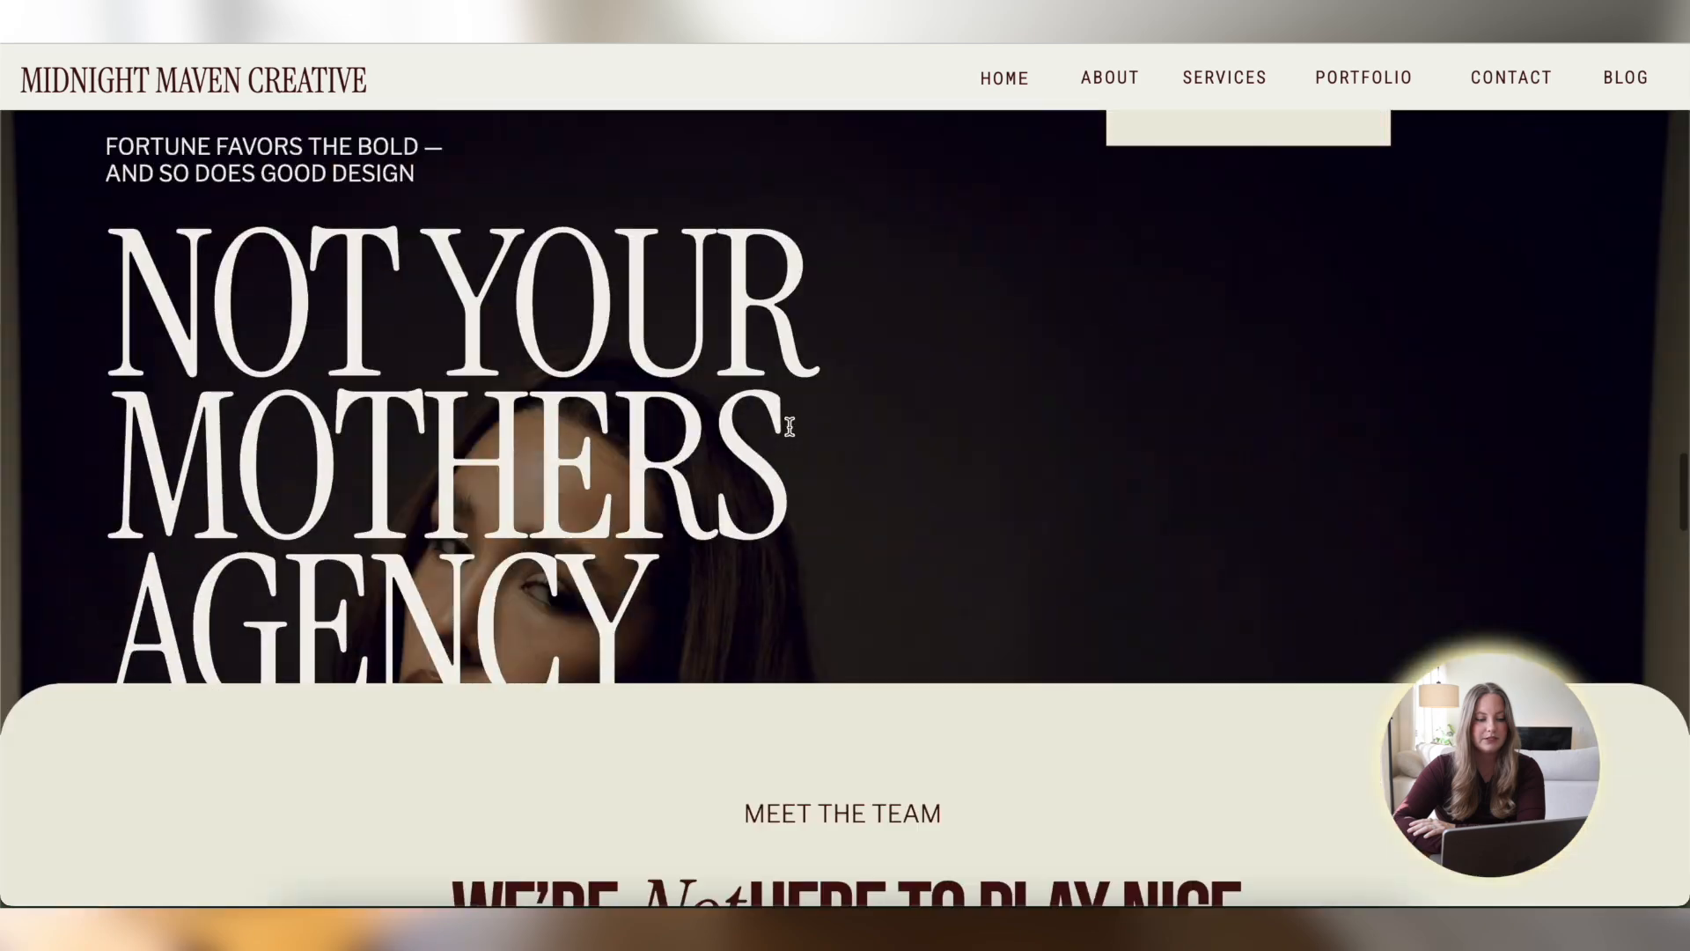
pyautogui.scroll(-10, 789, 426)
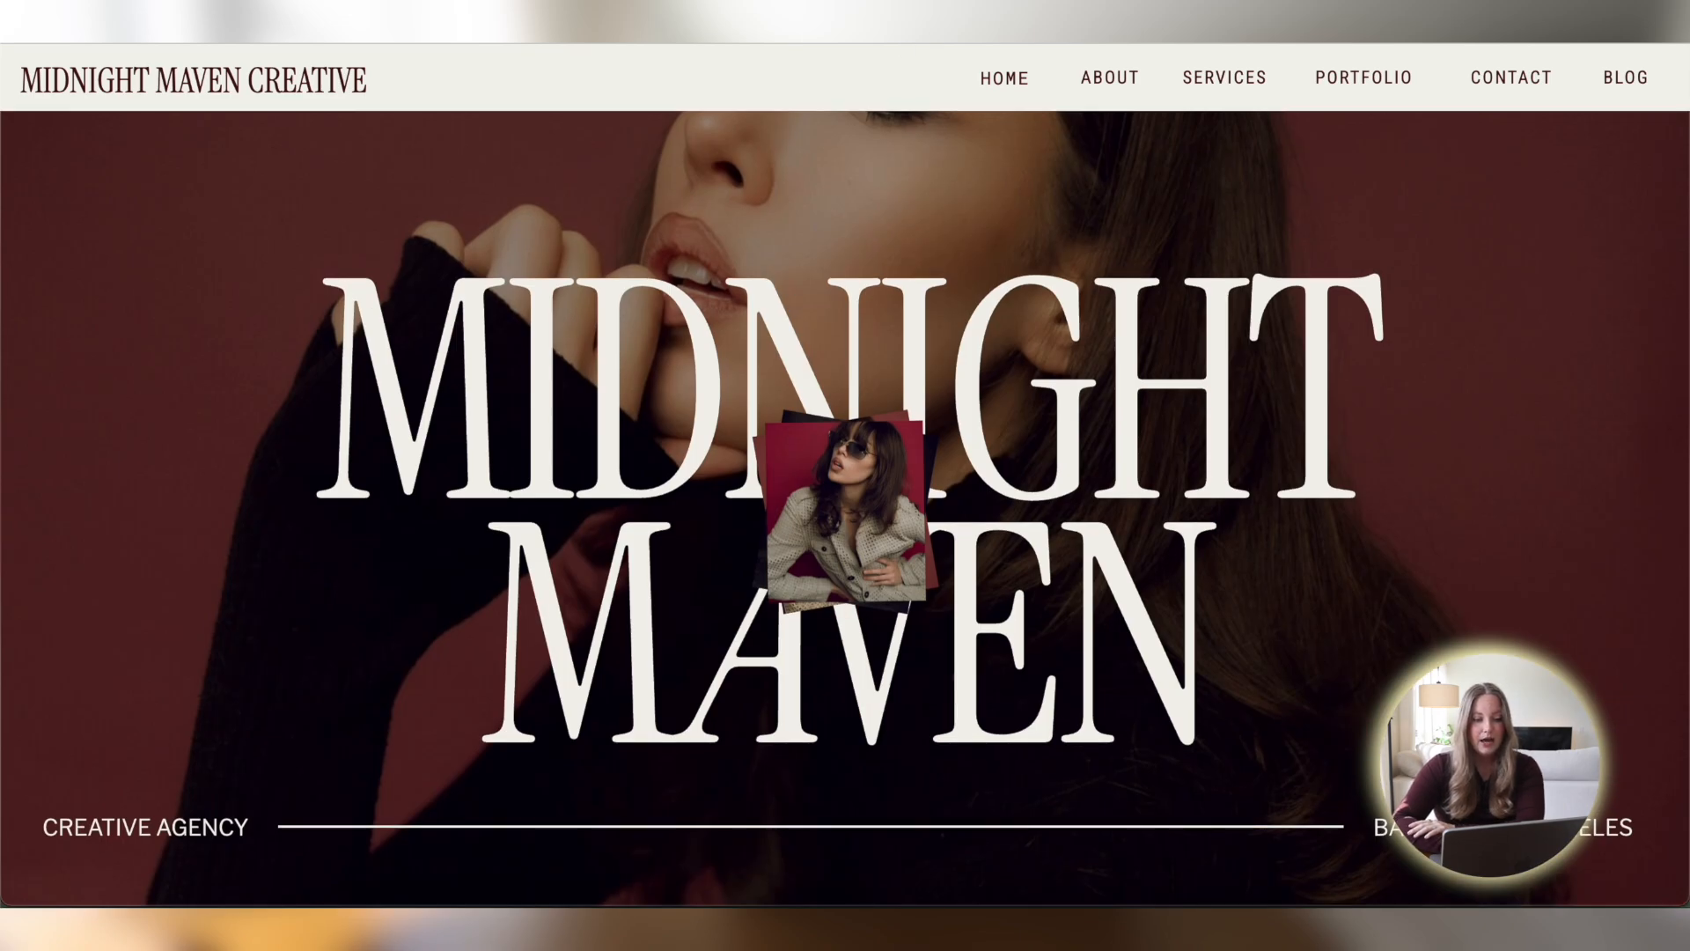
pyautogui.press('super+w')
pyautogui.click(1629, 113)
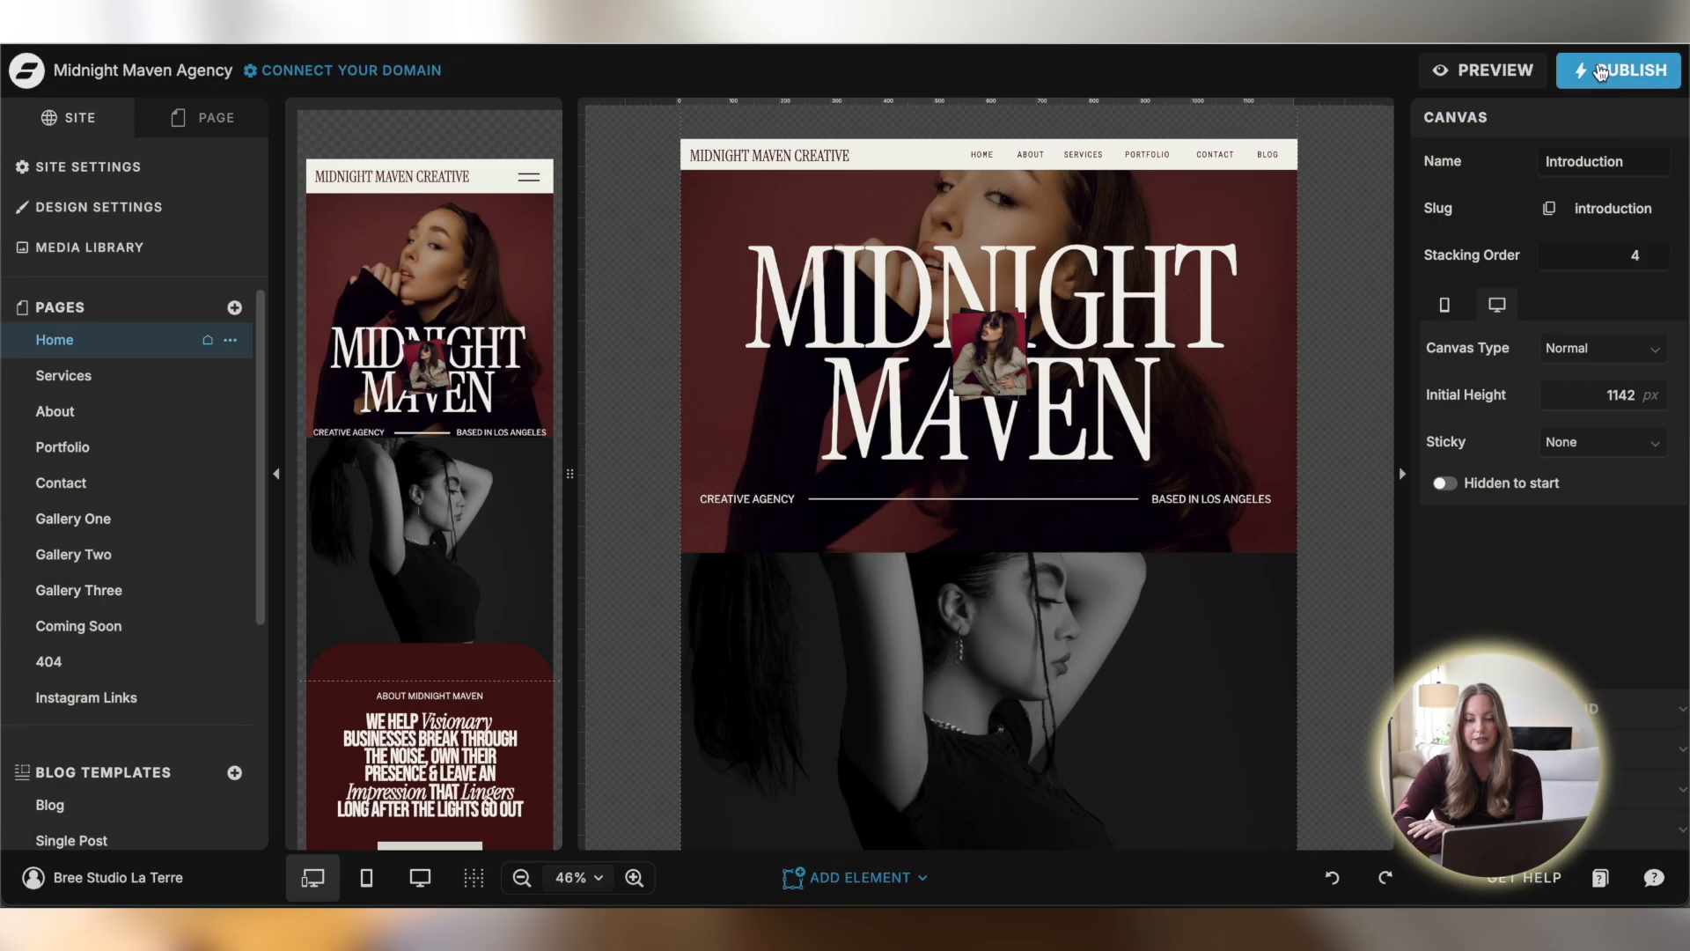
# View the publishing dialog for midnightmavenagency.showit.site and dismiss it without publishing
pyautogui.click(1612, 72)
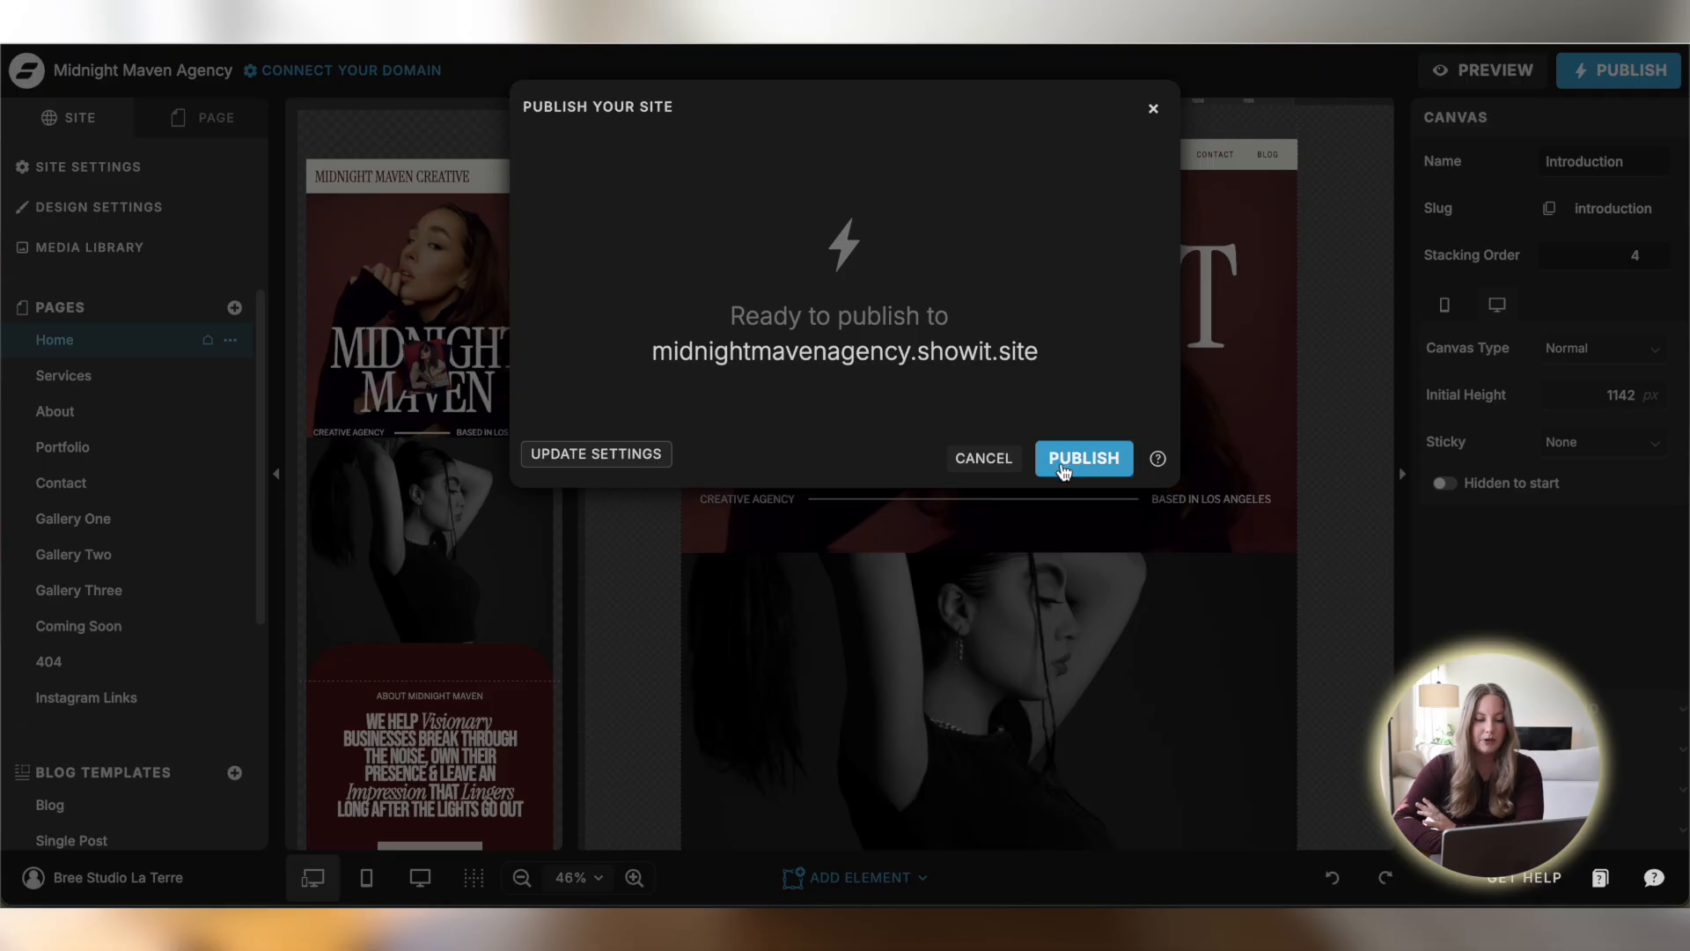
pyautogui.click(1153, 108)
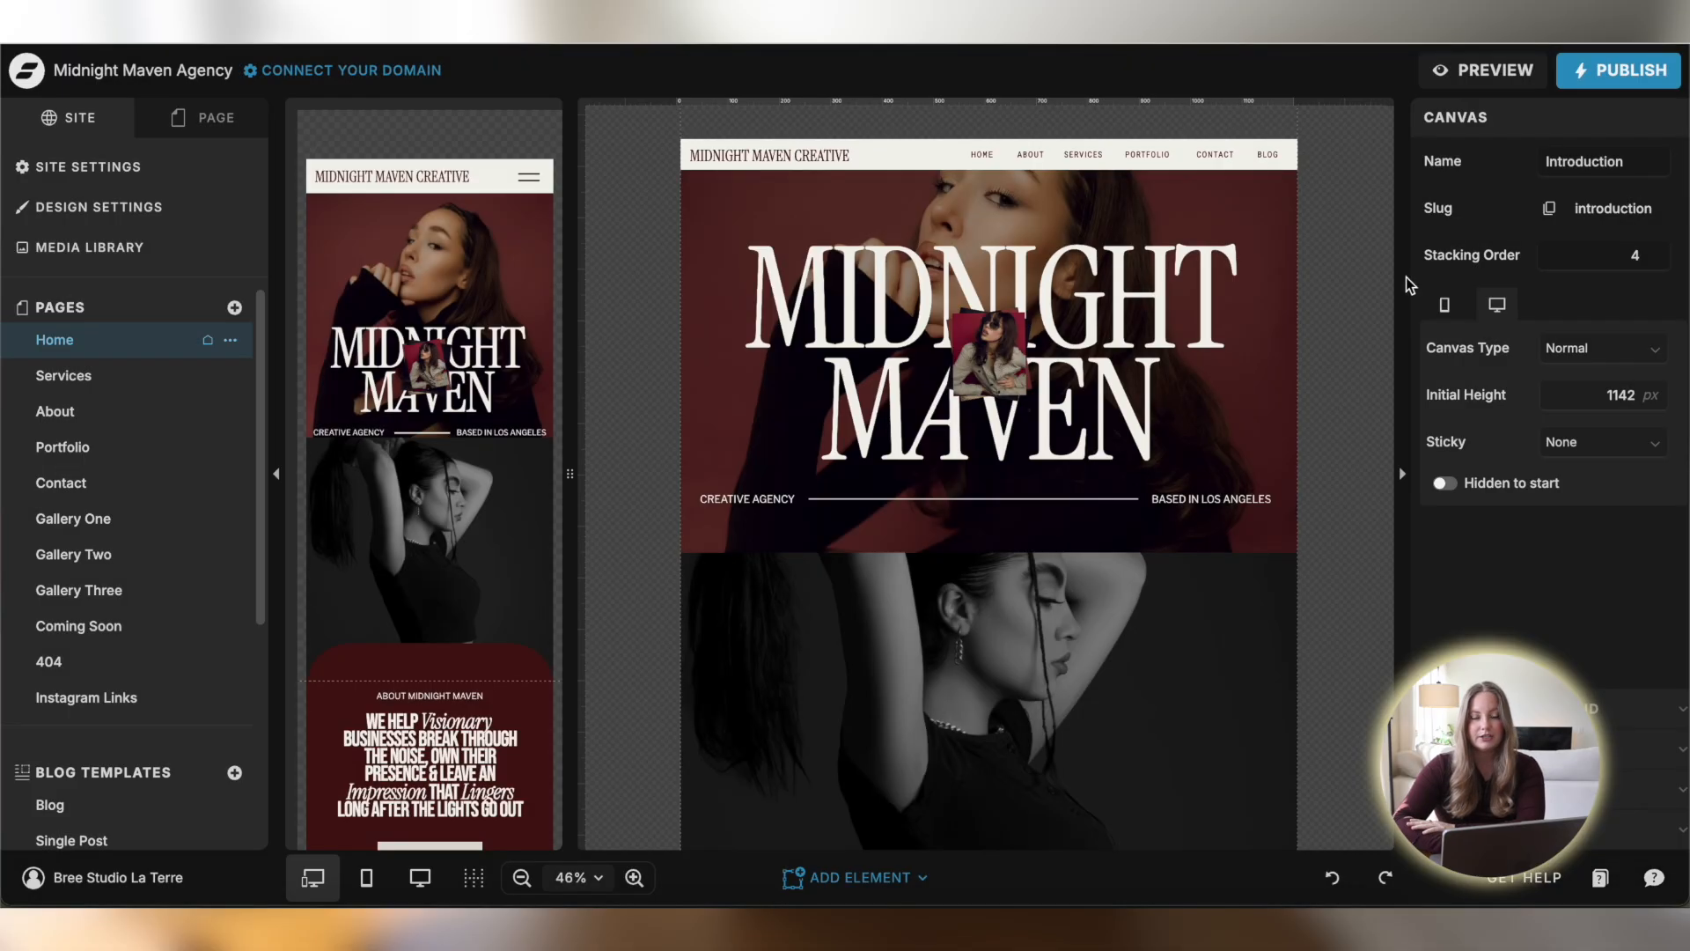